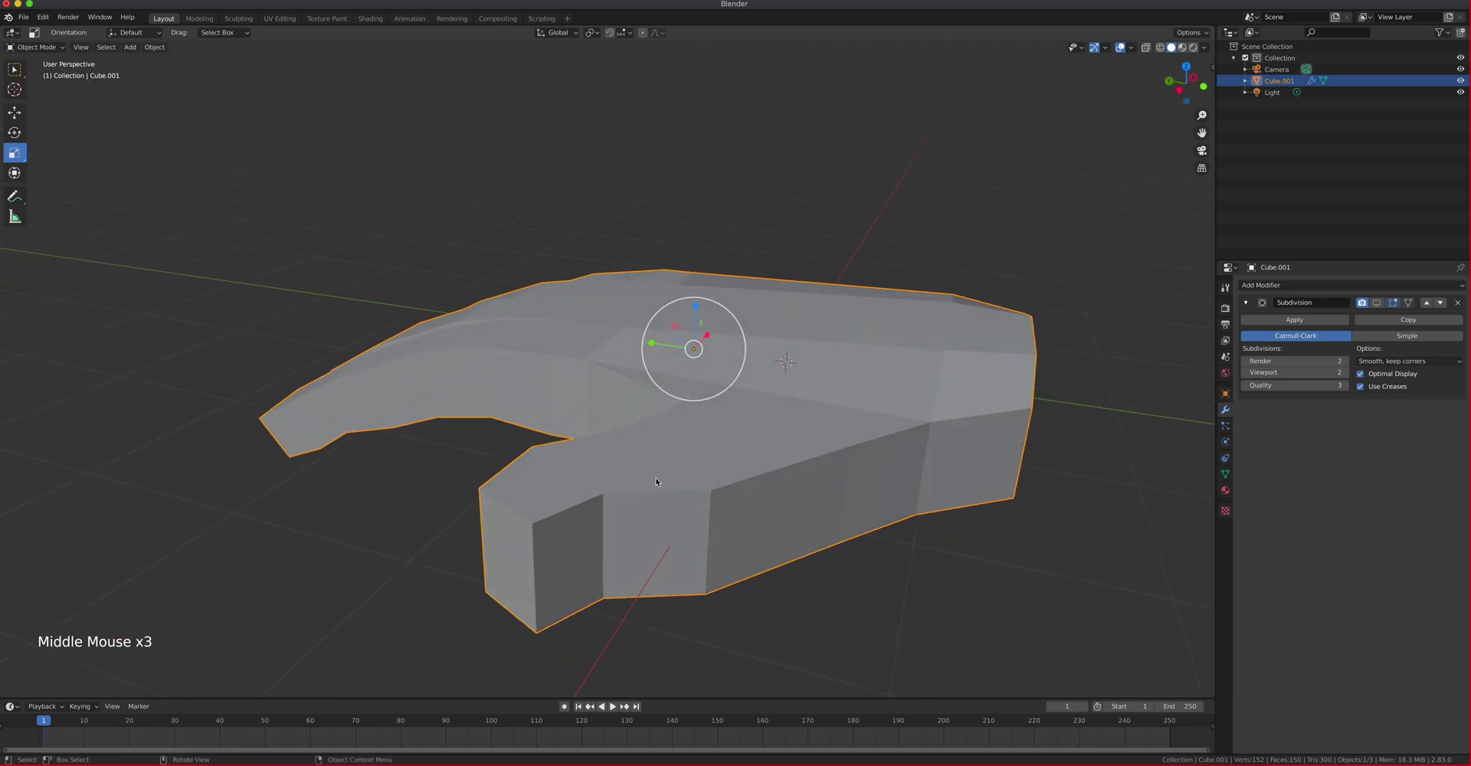
In Edit Mode with face selection, select the thumb's end face and grow the selection four times along the thumb
key("Tab")
scroll(673, 473, "up", 1)
middle_click_drag(674, 473, 726, 426)
mouse_move(645, 449)
middle_mouse_down()
mouse_move(674, 441)
mouse_move(659, 449)
middle_mouse_up()
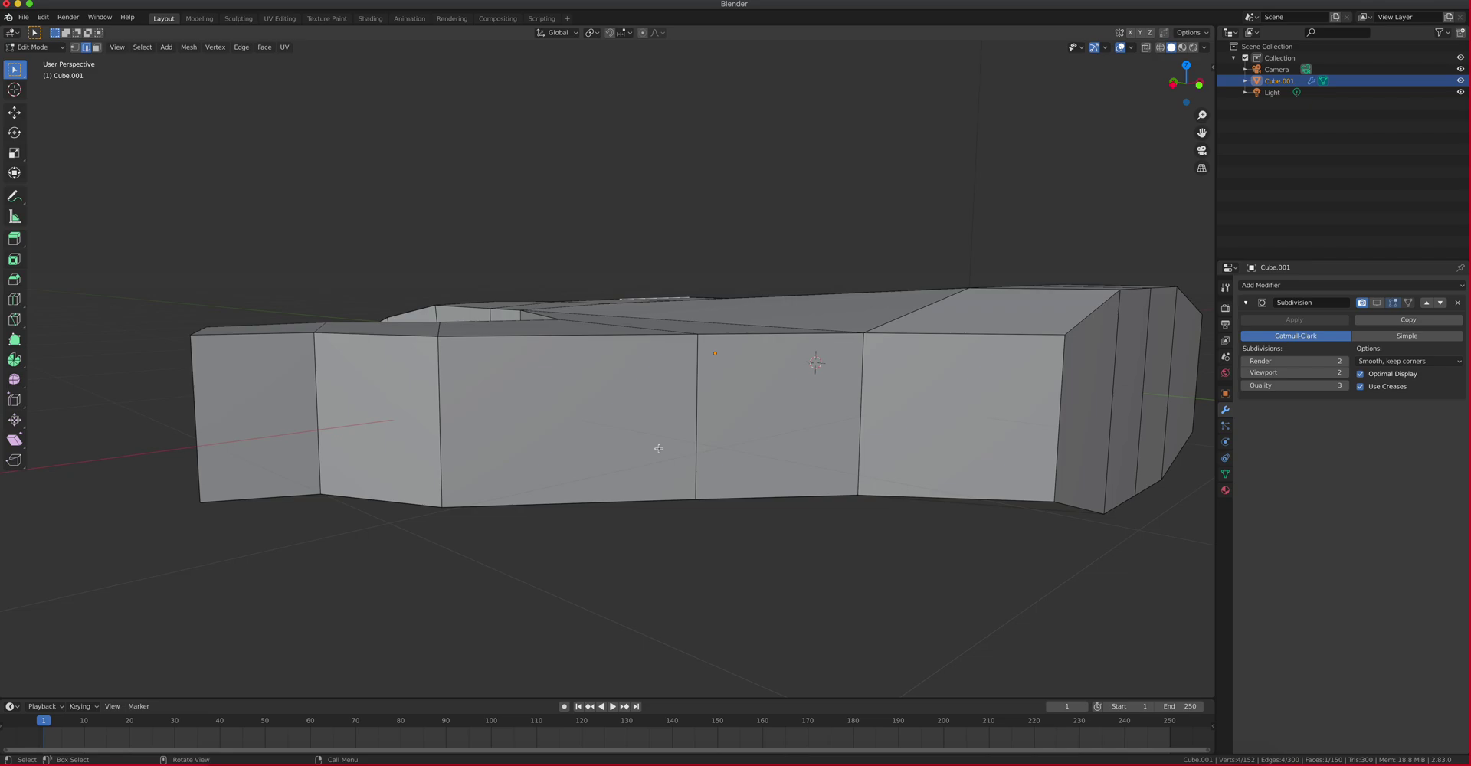
middle_click_drag(627, 448, 680, 452)
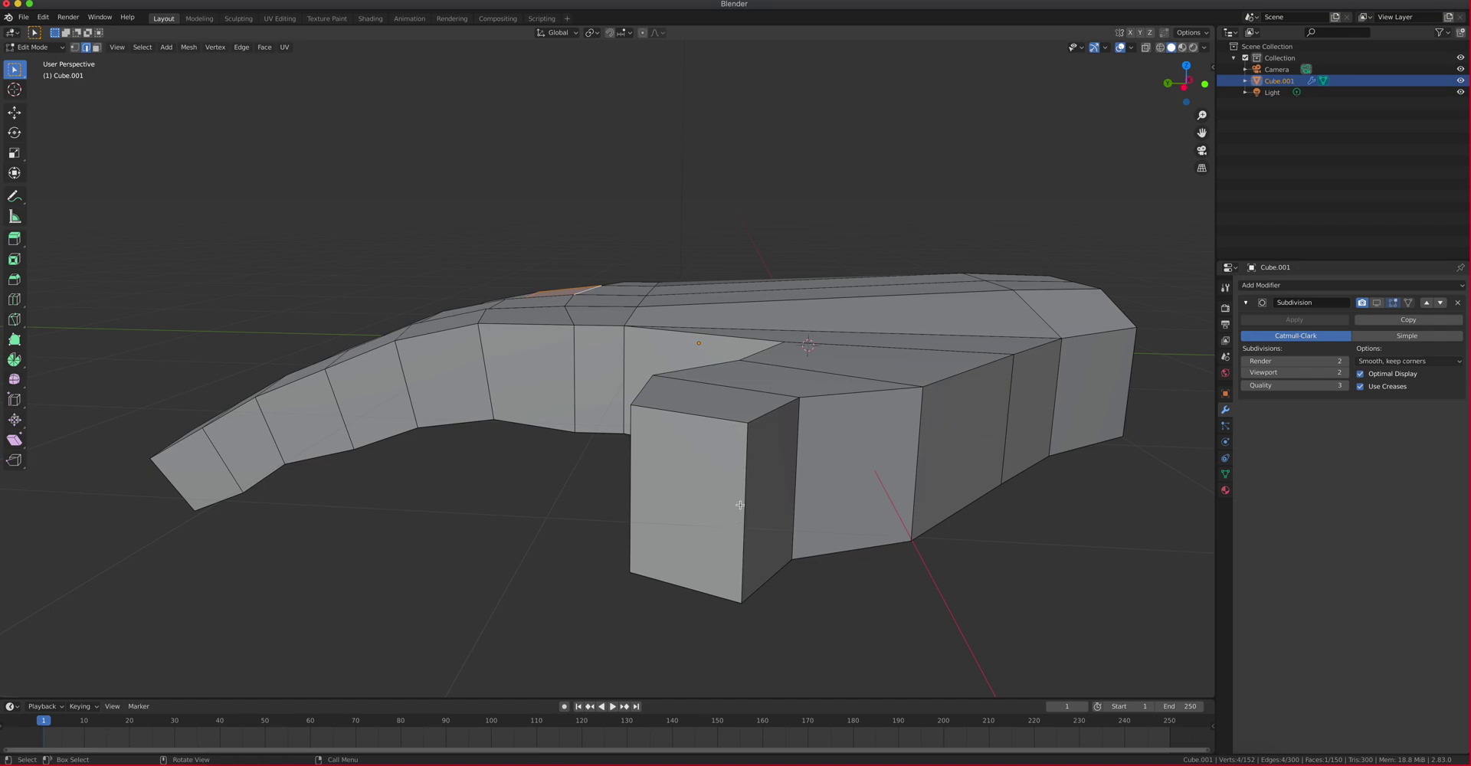
key("3")
left_click(712, 529)
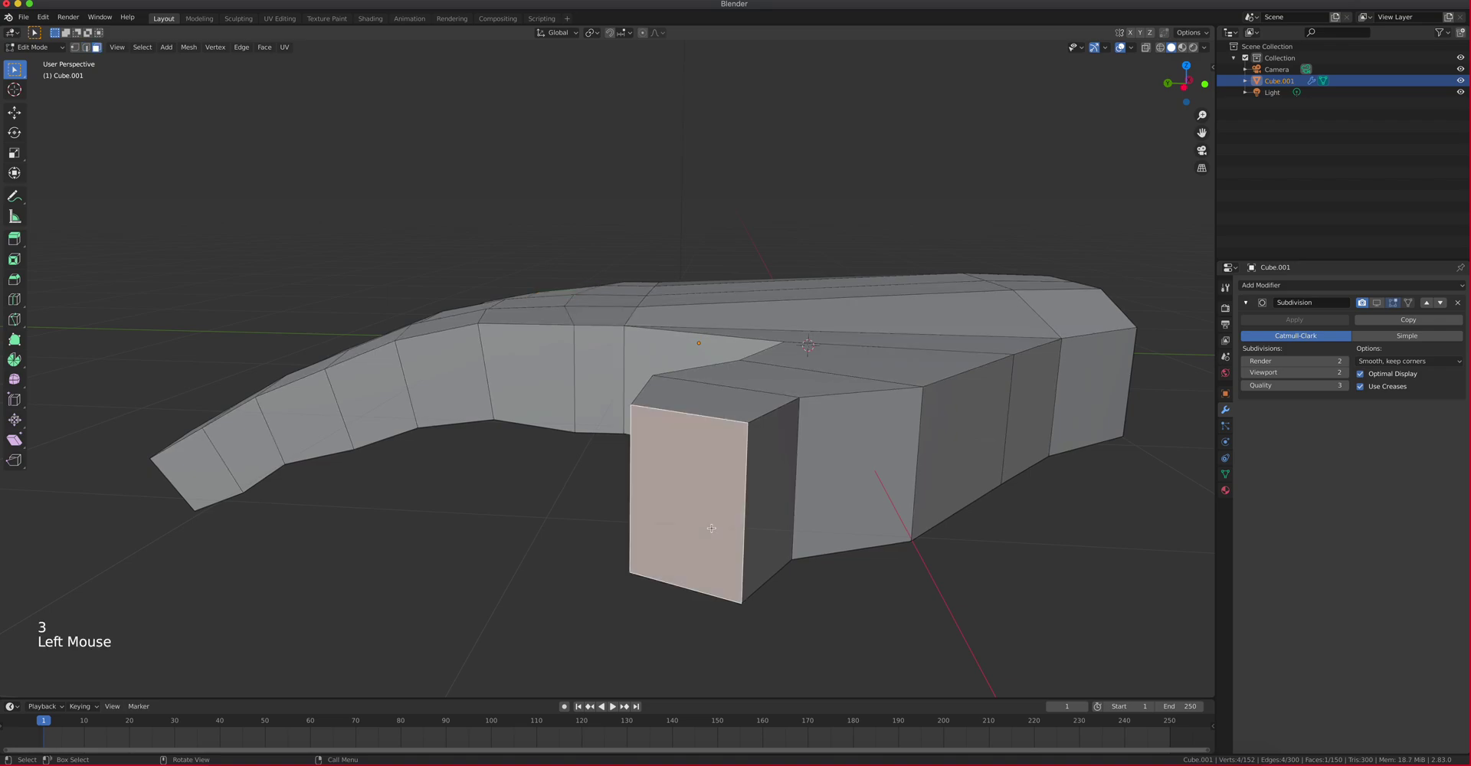
key("ctrl+KP_Add")
key("ctrl+KP_Add")
key("ctrl+KP_Add")
key("ctrl+KP_Add")
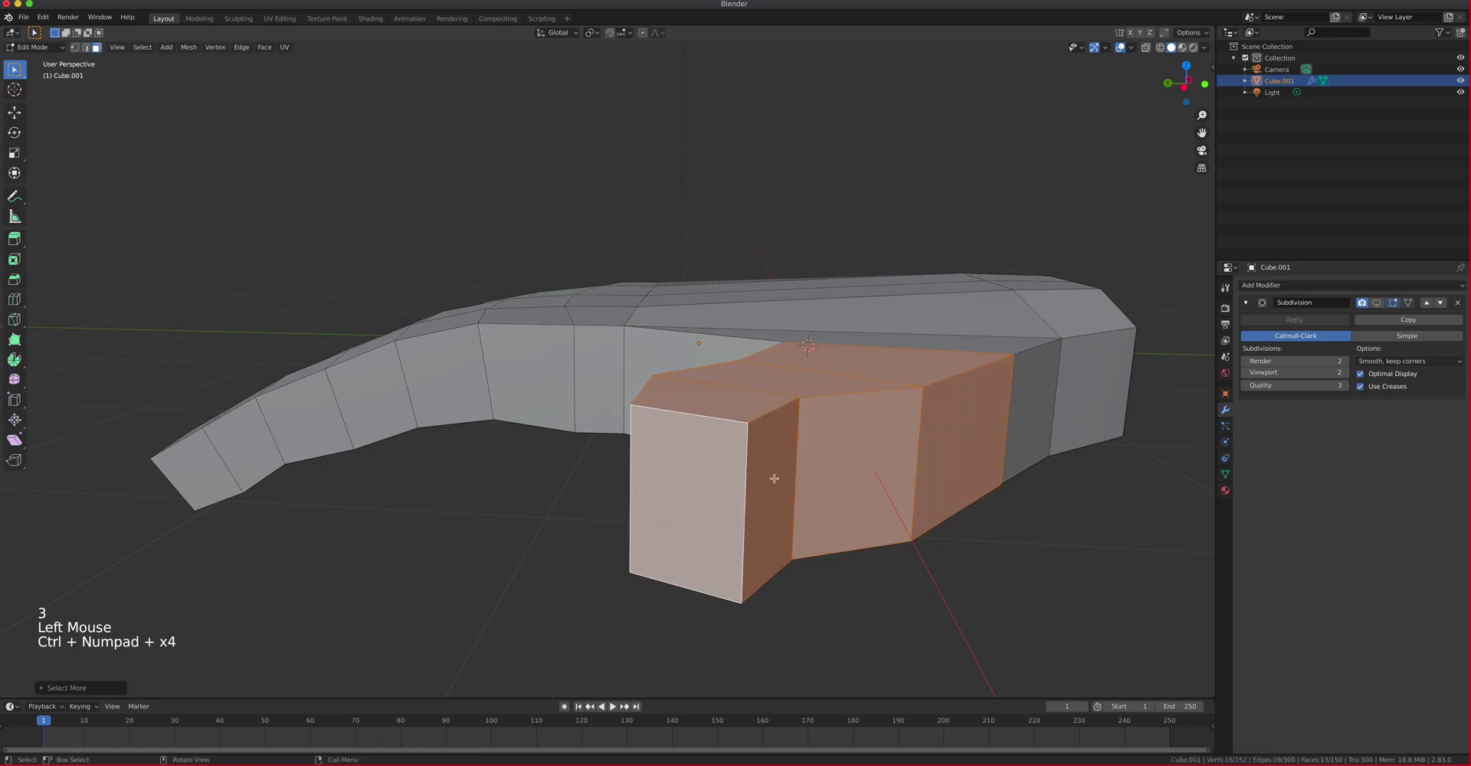
Try to rotate the selected thumb faces and move them down below the palm
middle_click_drag(778, 442, 822, 457)
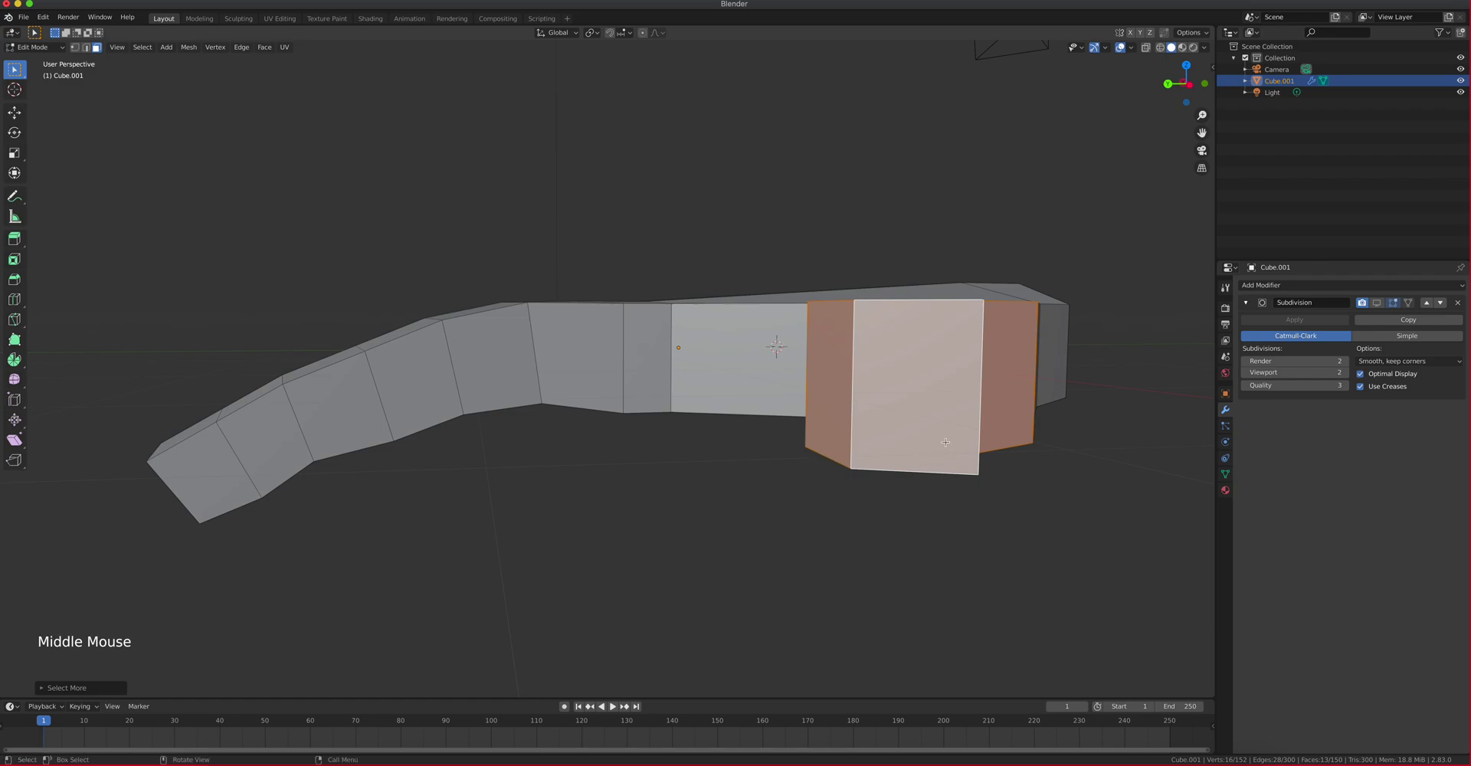
key("r")
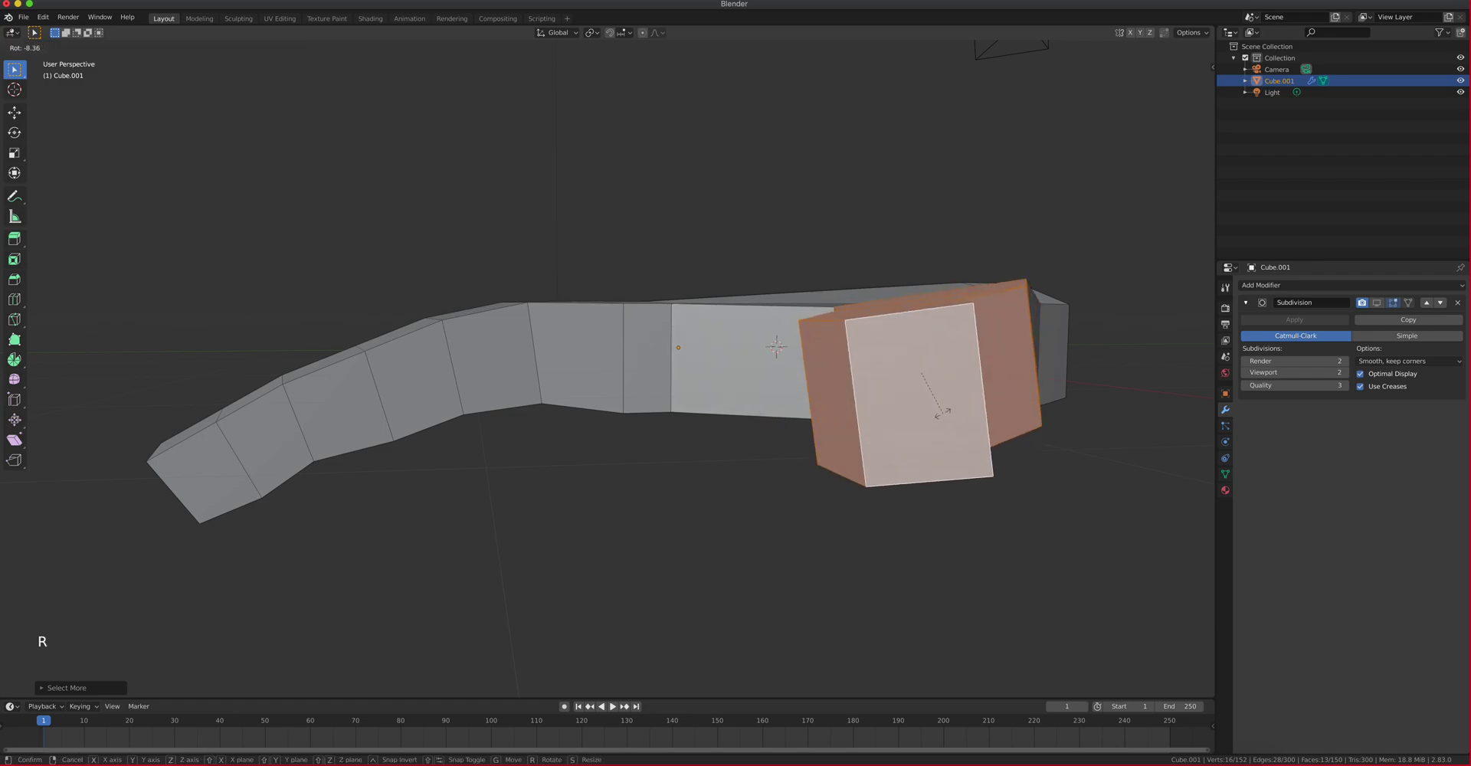
key("Escape")
middle_click_drag(945, 416, 977, 455)
key("r")
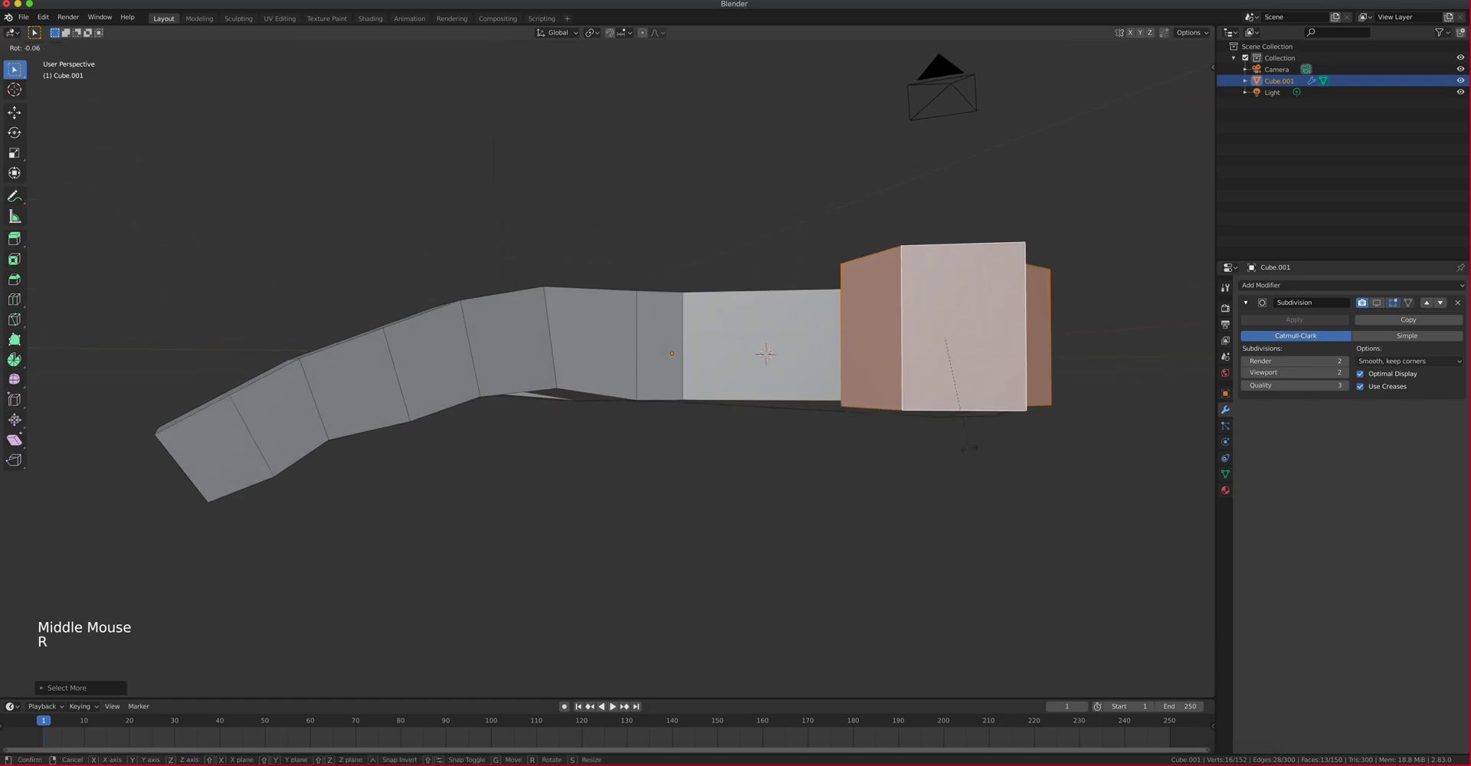
left_click(1026, 498)
key("g")
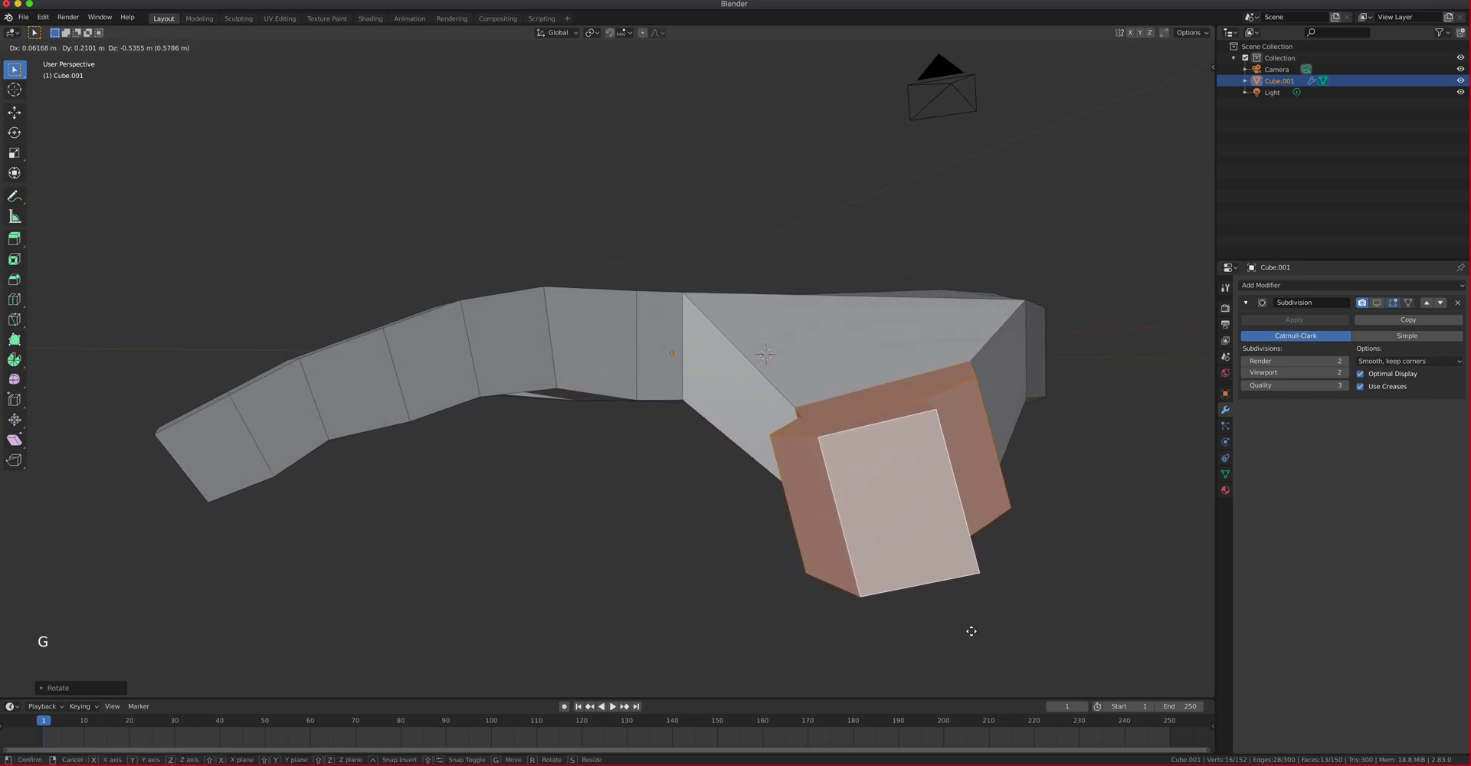
left_click(962, 634)
Try to tilt the thumb further downward by rotating it from the side and from the finger end
middle_click_drag(962, 635, 870, 474)
key("r")
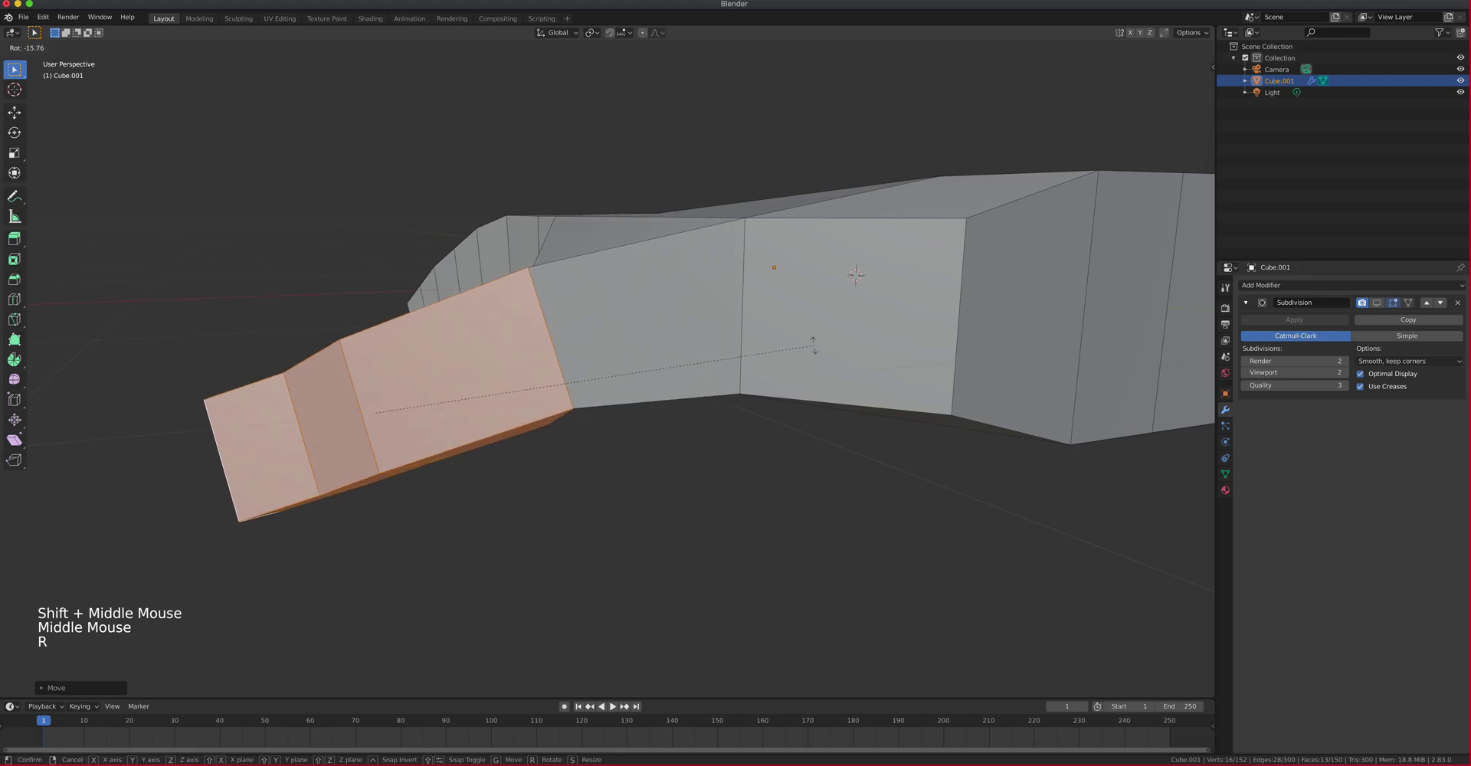
left_click(680, 418)
scroll(679, 418, "down", 3)
middle_click_drag(679, 417, 881, 414)
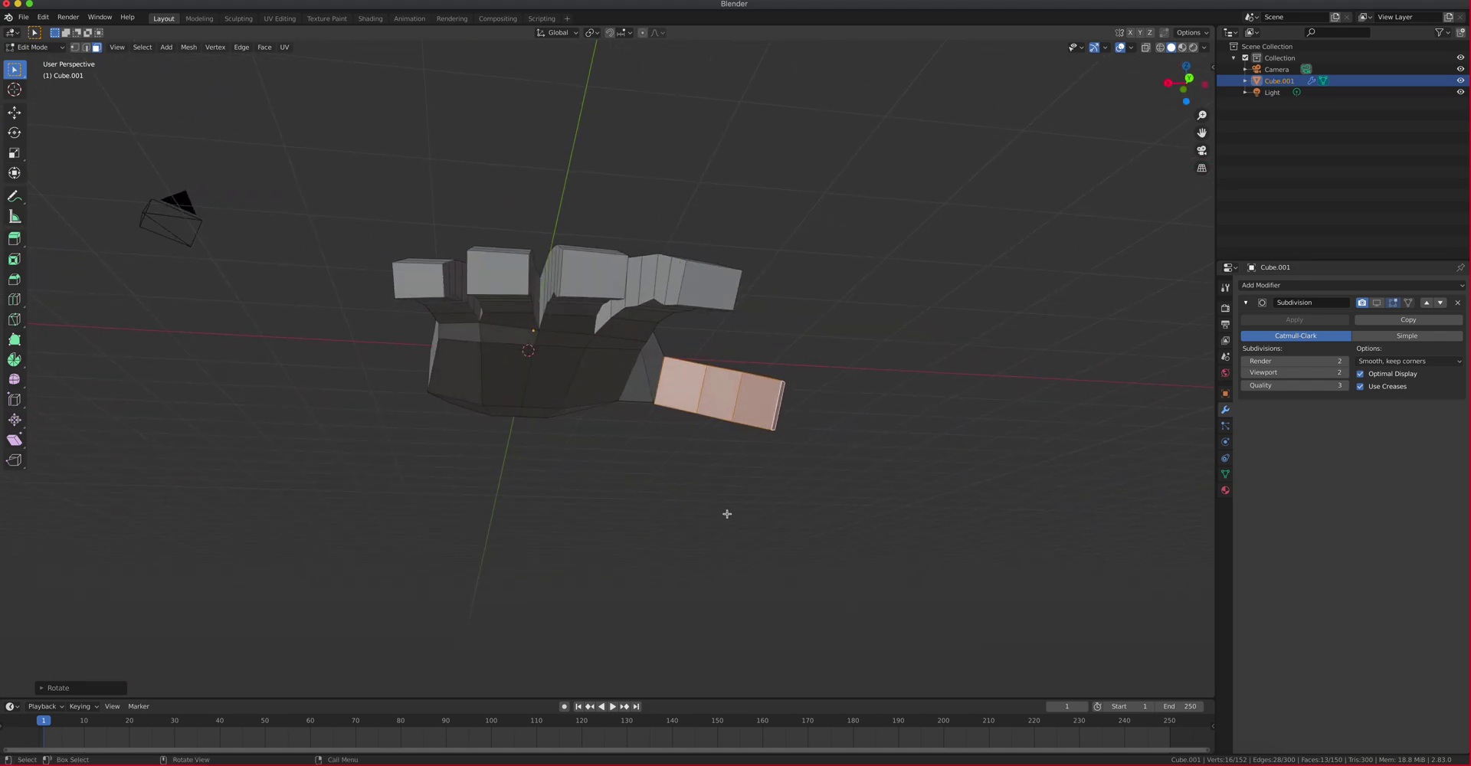
key("r")
left_click(696, 530)
Try to reposition the rotated thumb against the palm and return to Object Mode
middle_click_drag(798, 421, 599, 467)
key("g")
left_click(522, 460)
key("Tab")
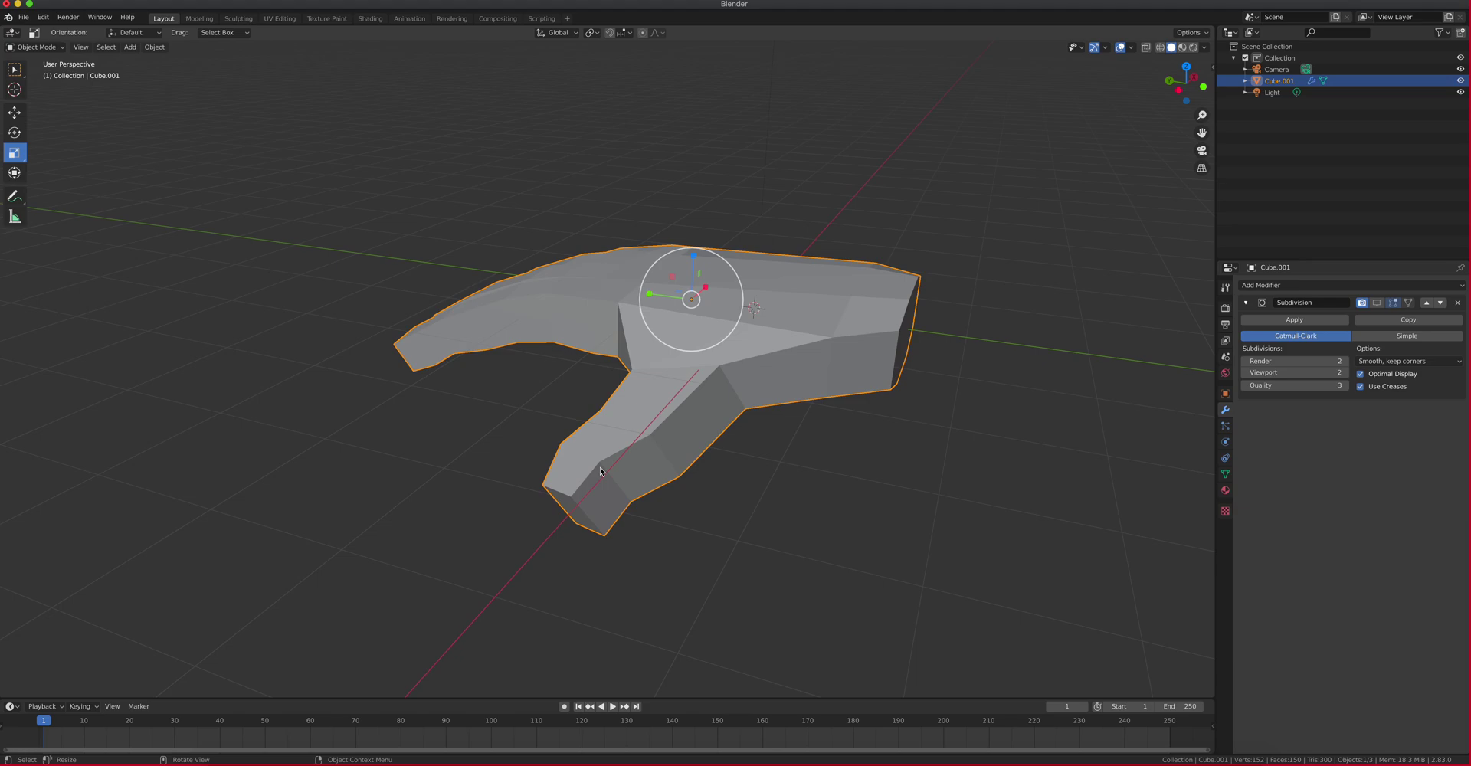
Undo the rotations and moves applied to the thumb
key("super+z")
key("super+z")
key("super+z")
key("super+z")
key("super+z")
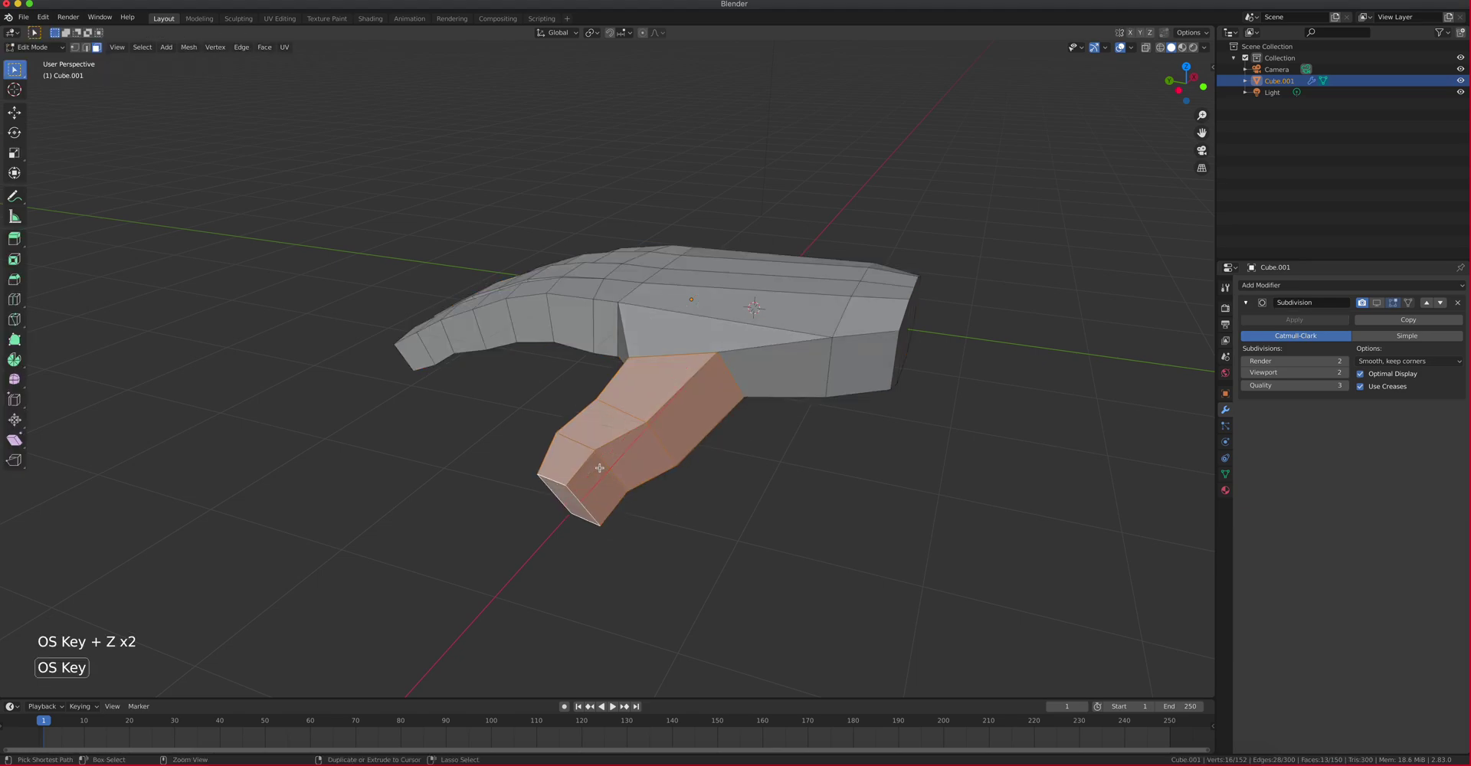
key("super+z")
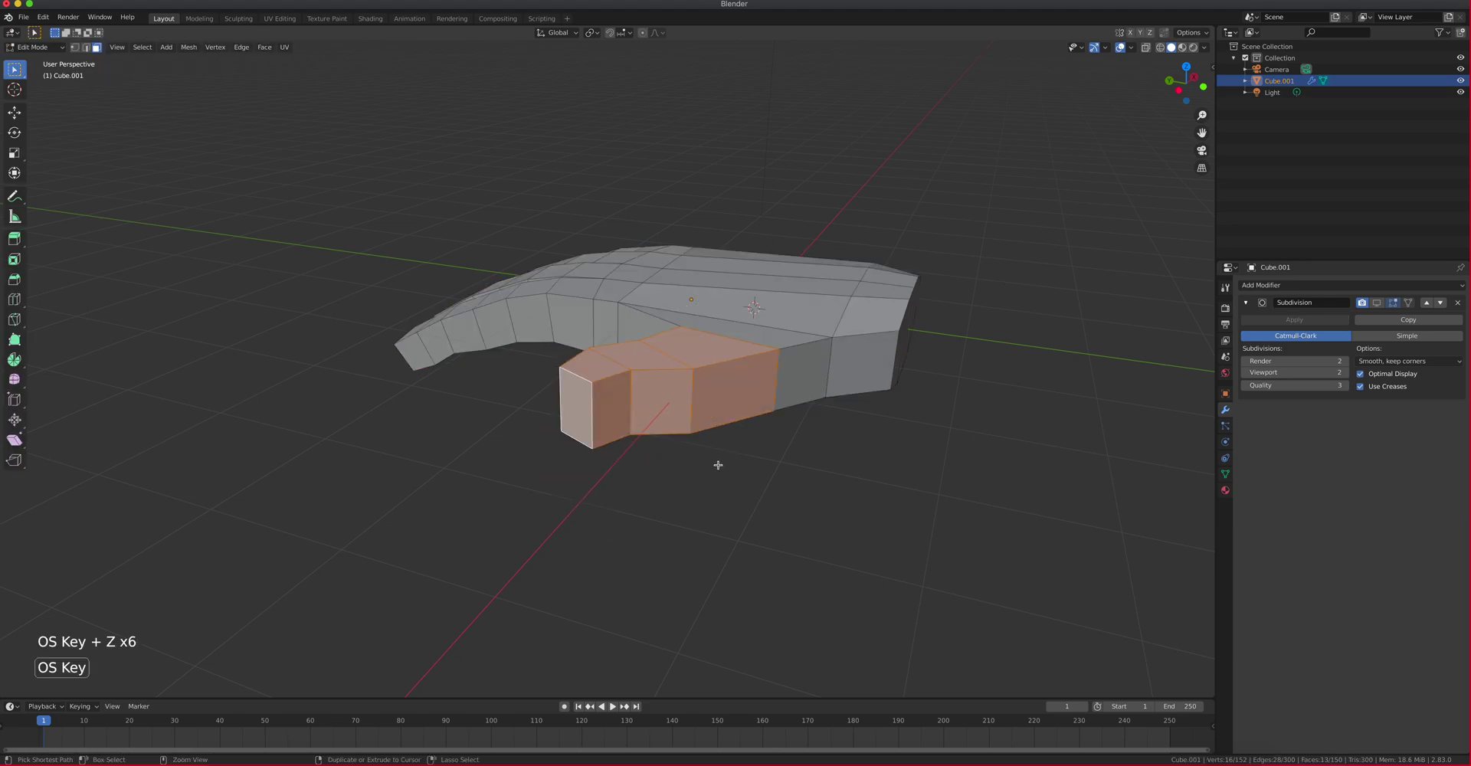
Examine the shape and spacing of the fingers from the front, the side and above
middle_click_drag(716, 462, 747, 415)
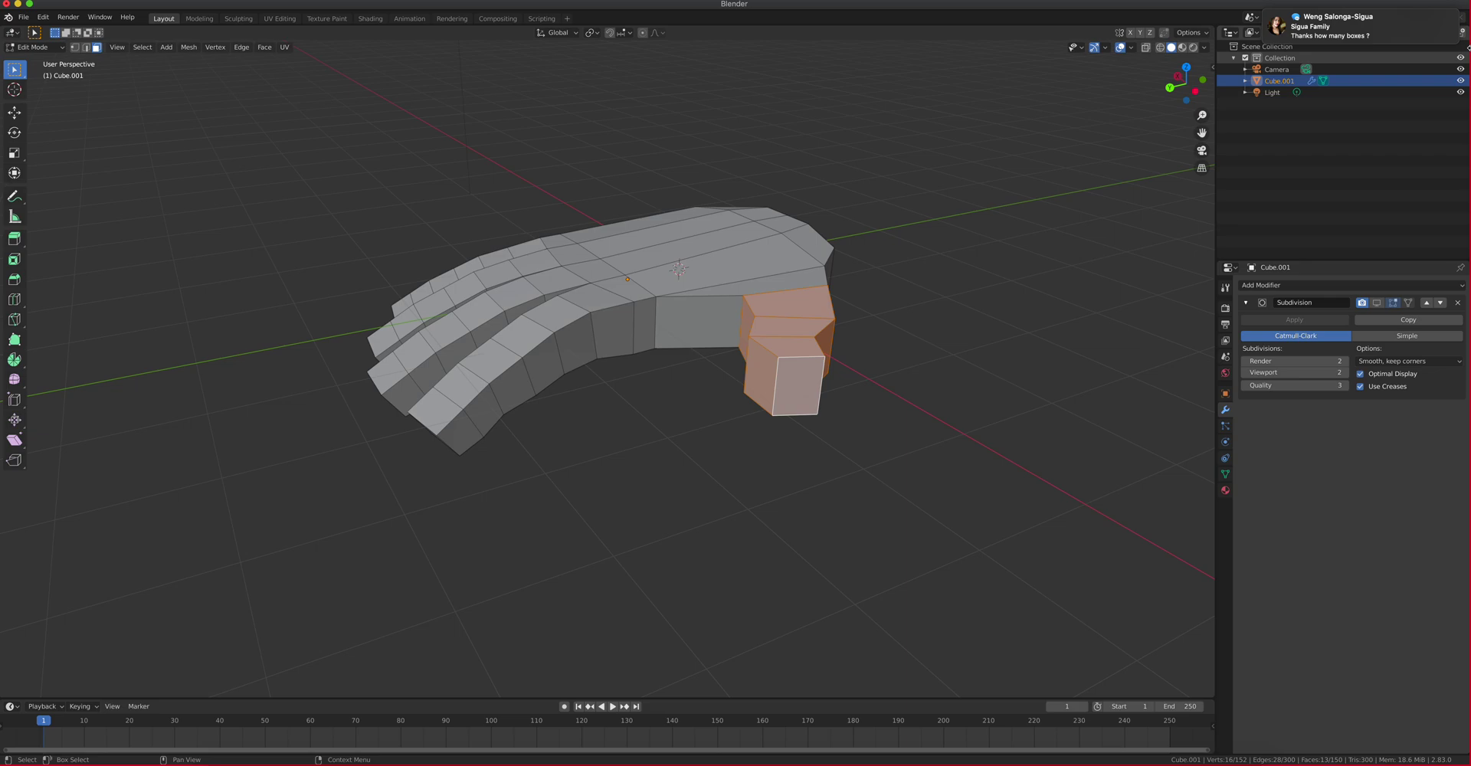
middle_click_drag(490, 338, 563, 306)
scroll(526, 337, "up", 2)
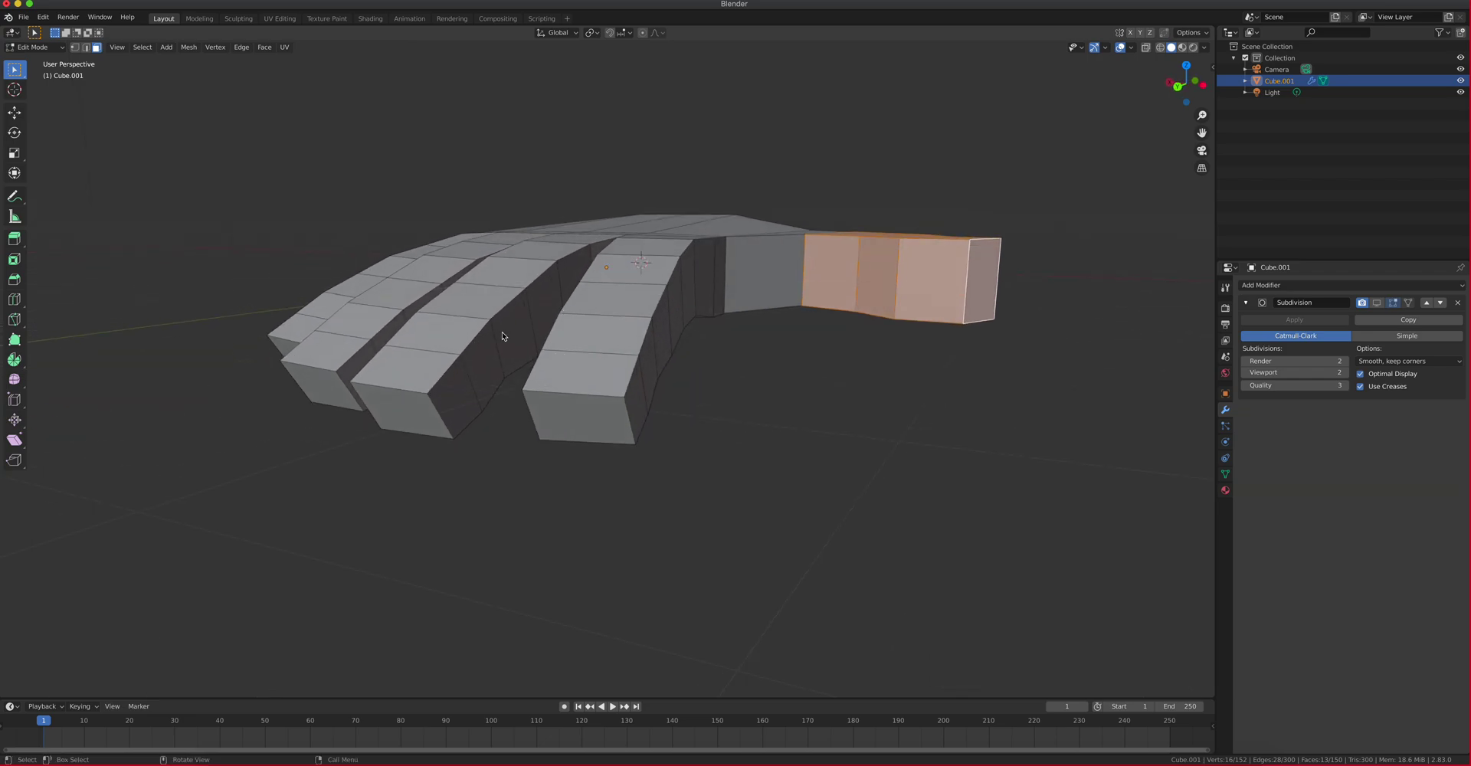
mouse_move(560, 278)
middle_mouse_down()
mouse_move(595, 322)
mouse_move(588, 281)
middle_mouse_up()
middle_click_drag(535, 374, 566, 335)
middle_click_drag(498, 462, 540, 470)
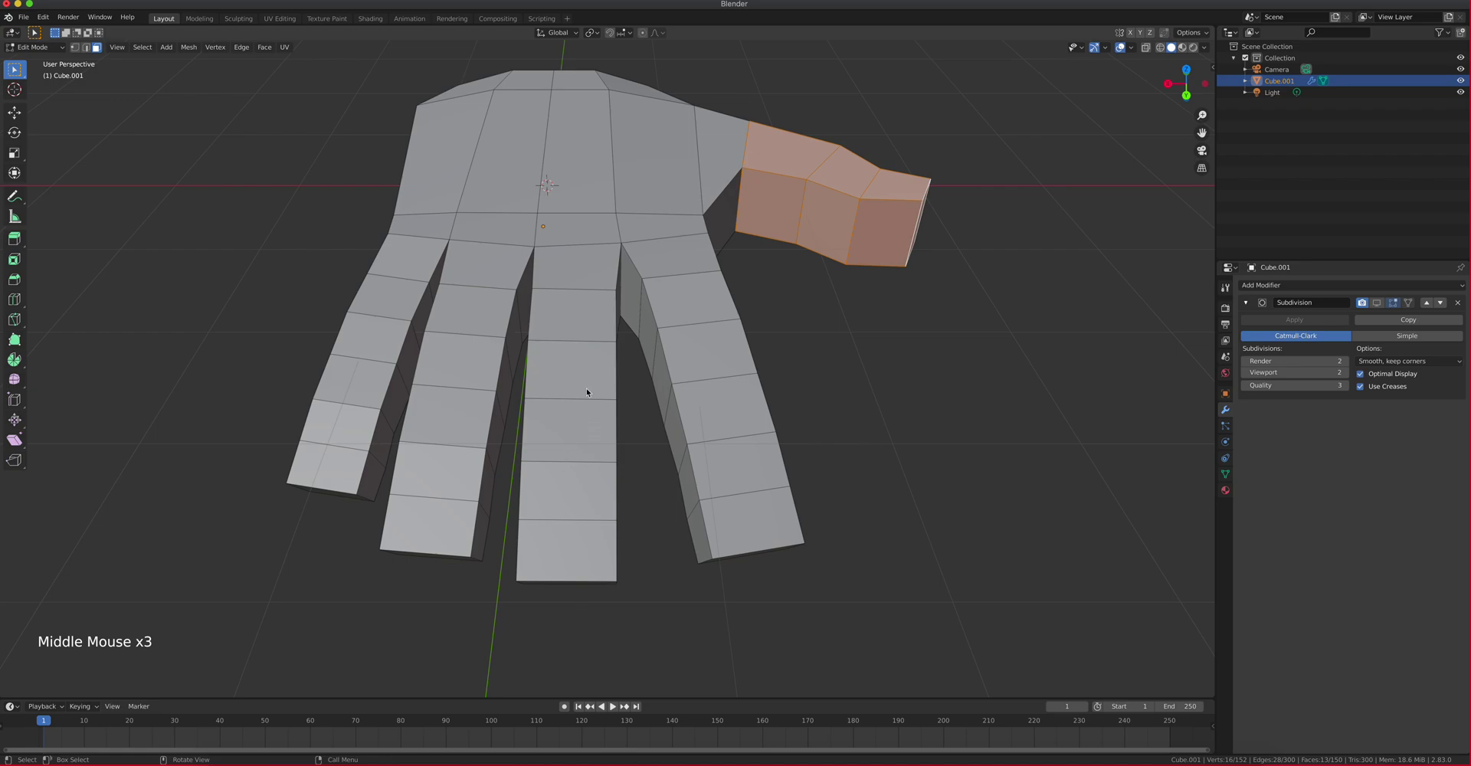
middle_click_drag(609, 427, 696, 496)
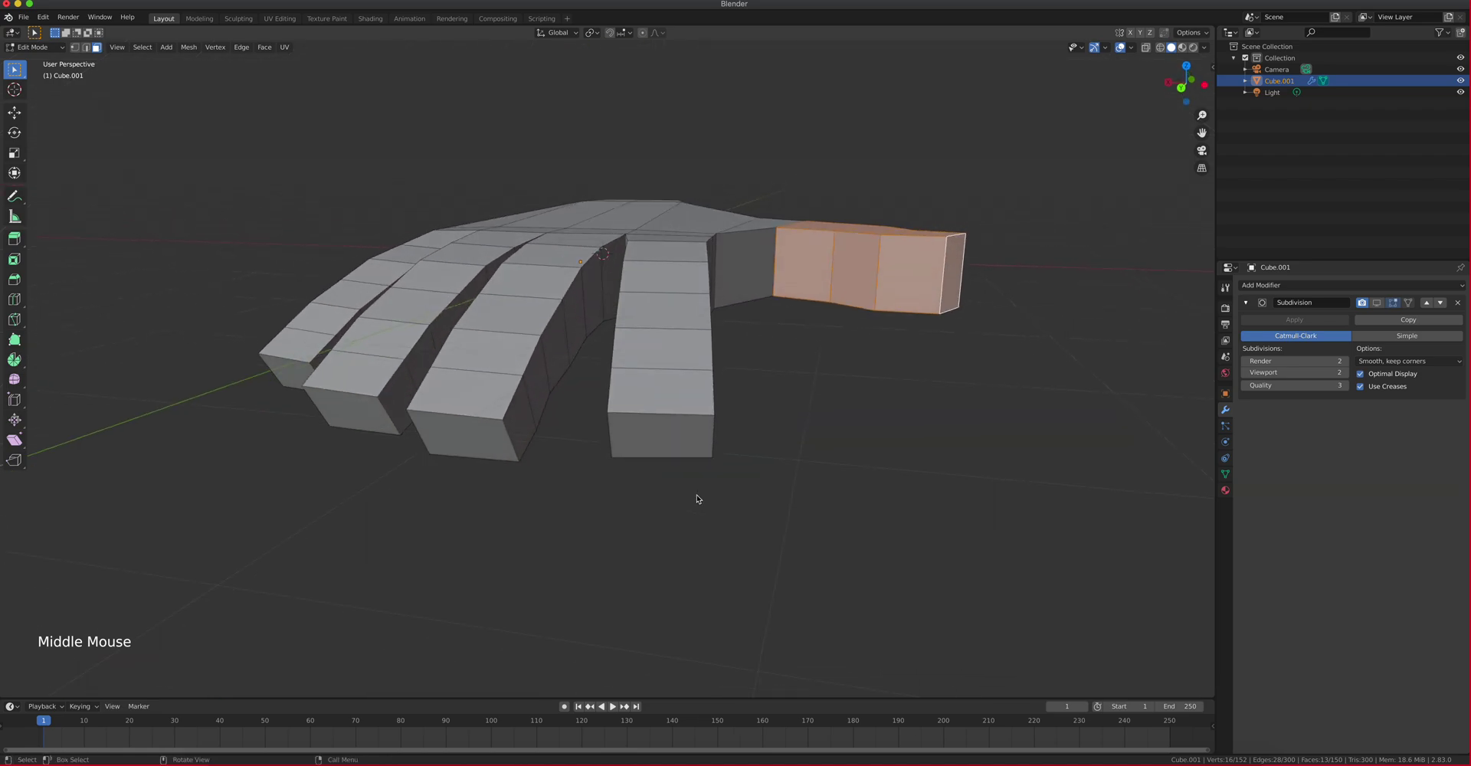
Hide the index, ring and little fingers, growing the selection from their end faces to the finger bases
left_click(664, 450)
left_click(378, 411, "shift")
left_click(295, 371, "shift")
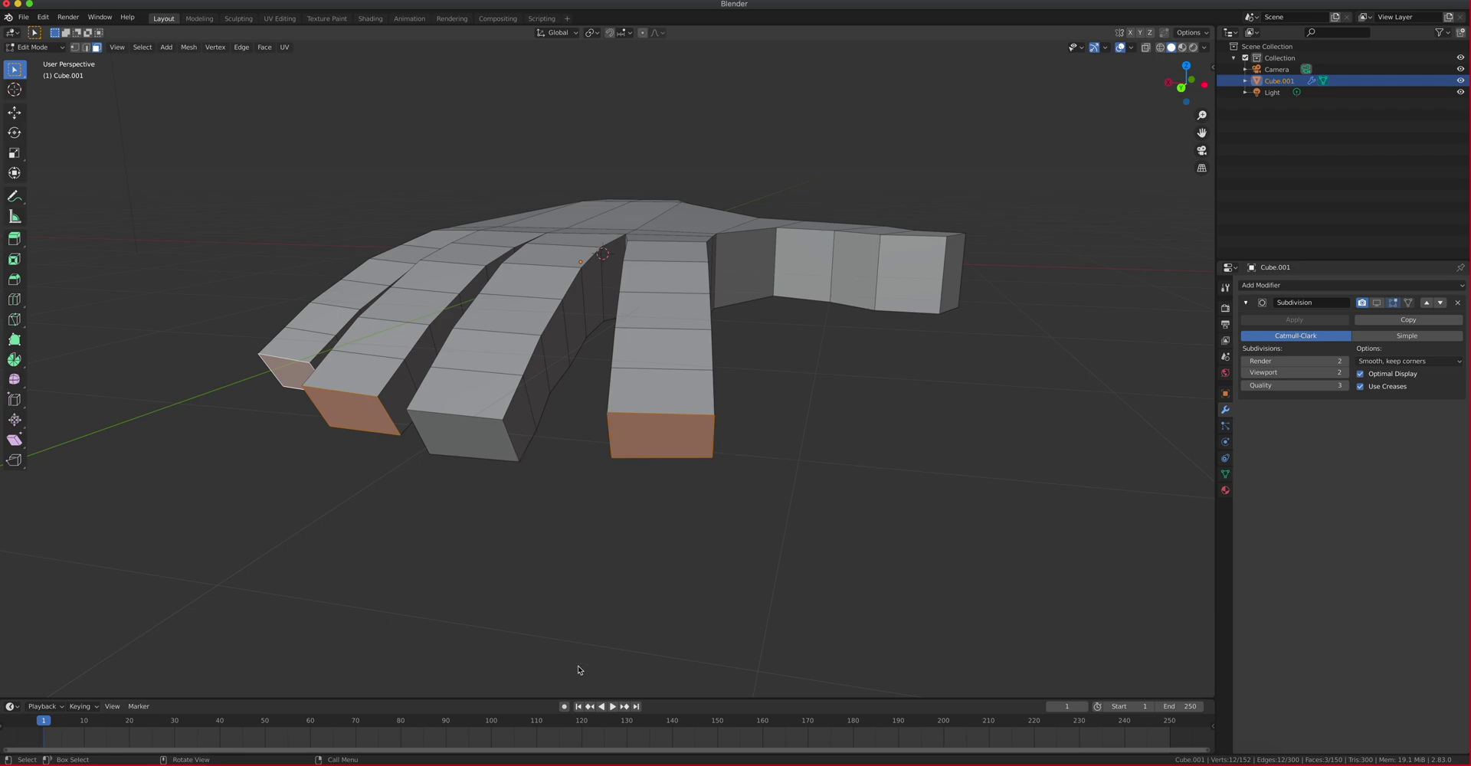
key("ctrl+equal")
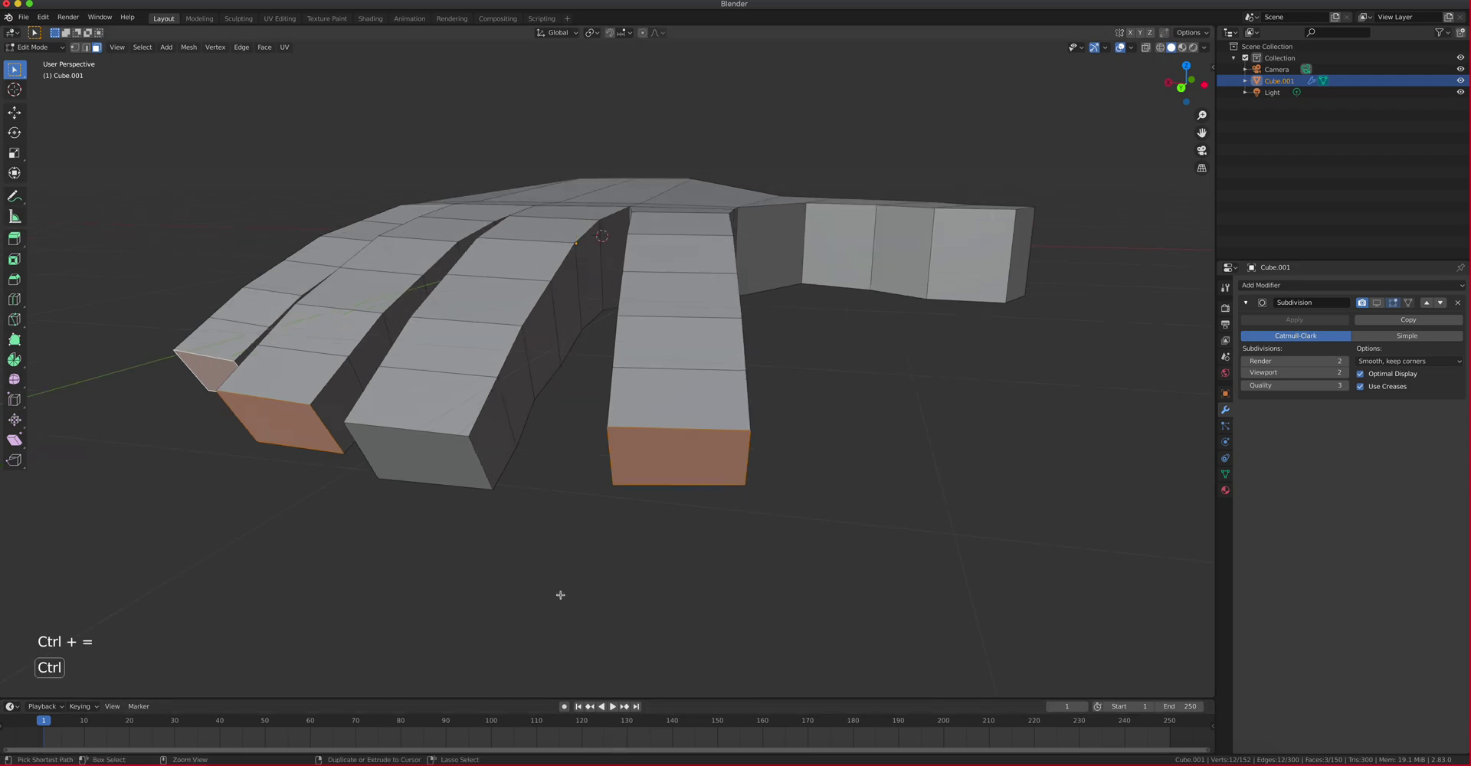
key("ctrl+KP_Add")
key("ctrl+KP_Add")
key("ctrl+KP_Add")
key("ctrl+KP_Add")
key("ctrl+KP_Add")
key("ctrl+KP_Add")
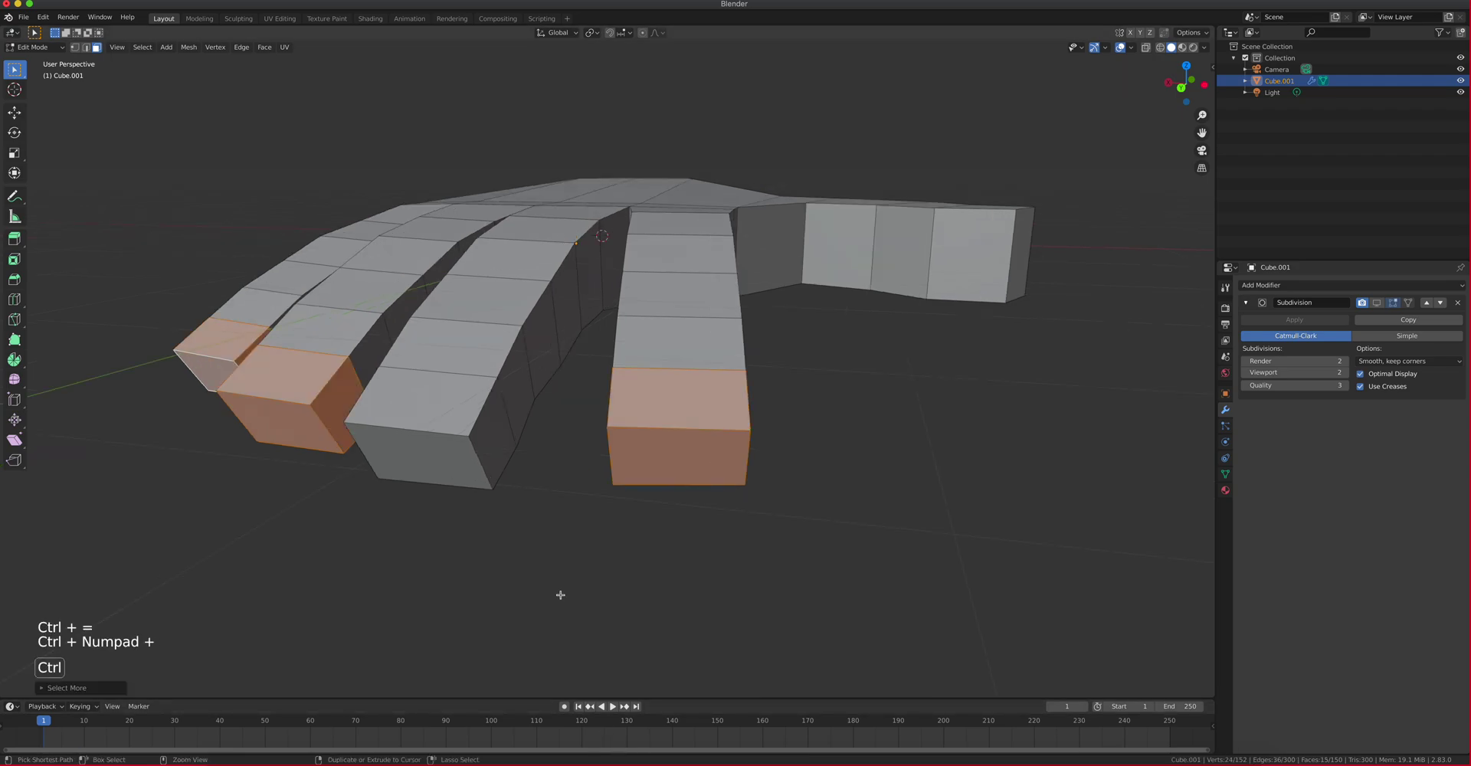
key("ctrl+KP_Add")
key("ctrl+KP_Add")
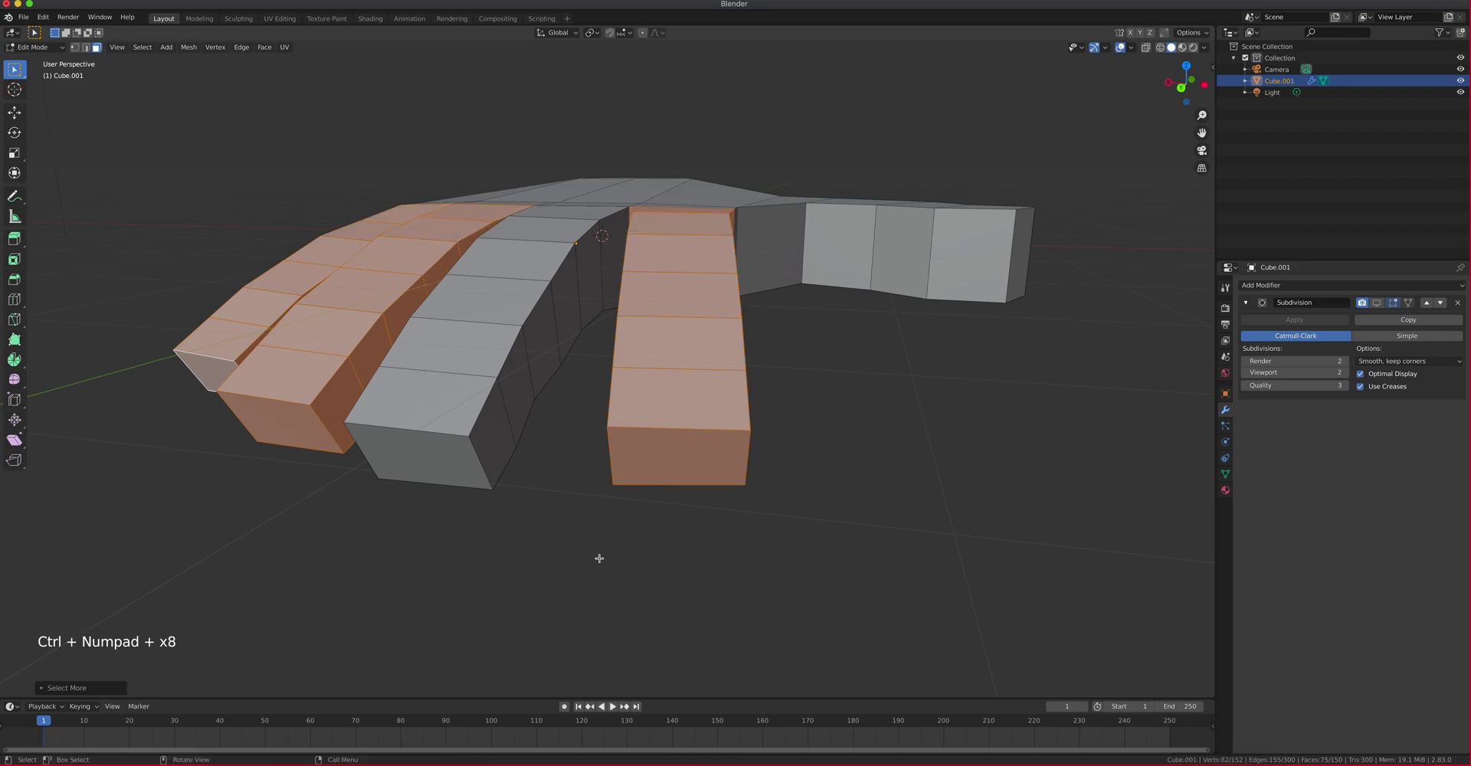
key("h")
Show the remaining middle finger in the right orthographic view with X-ray on and vertex selection active
middle_click_drag(626, 440, 567, 306)
scroll(506, 264, "up", 2)
middle_click_drag(567, 307, 614, 313)
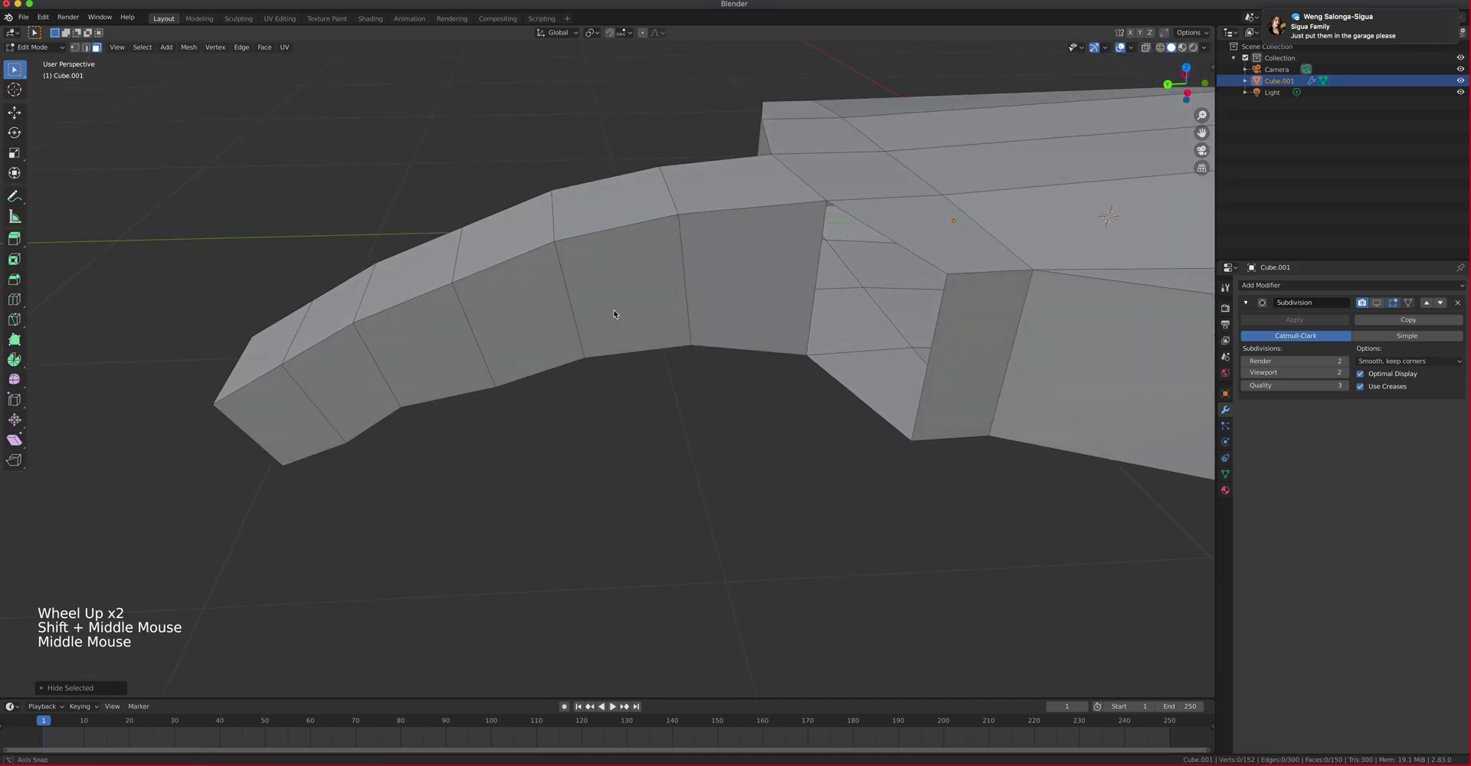
middle_click_drag(594, 370, 624, 347)
key("KP_3")
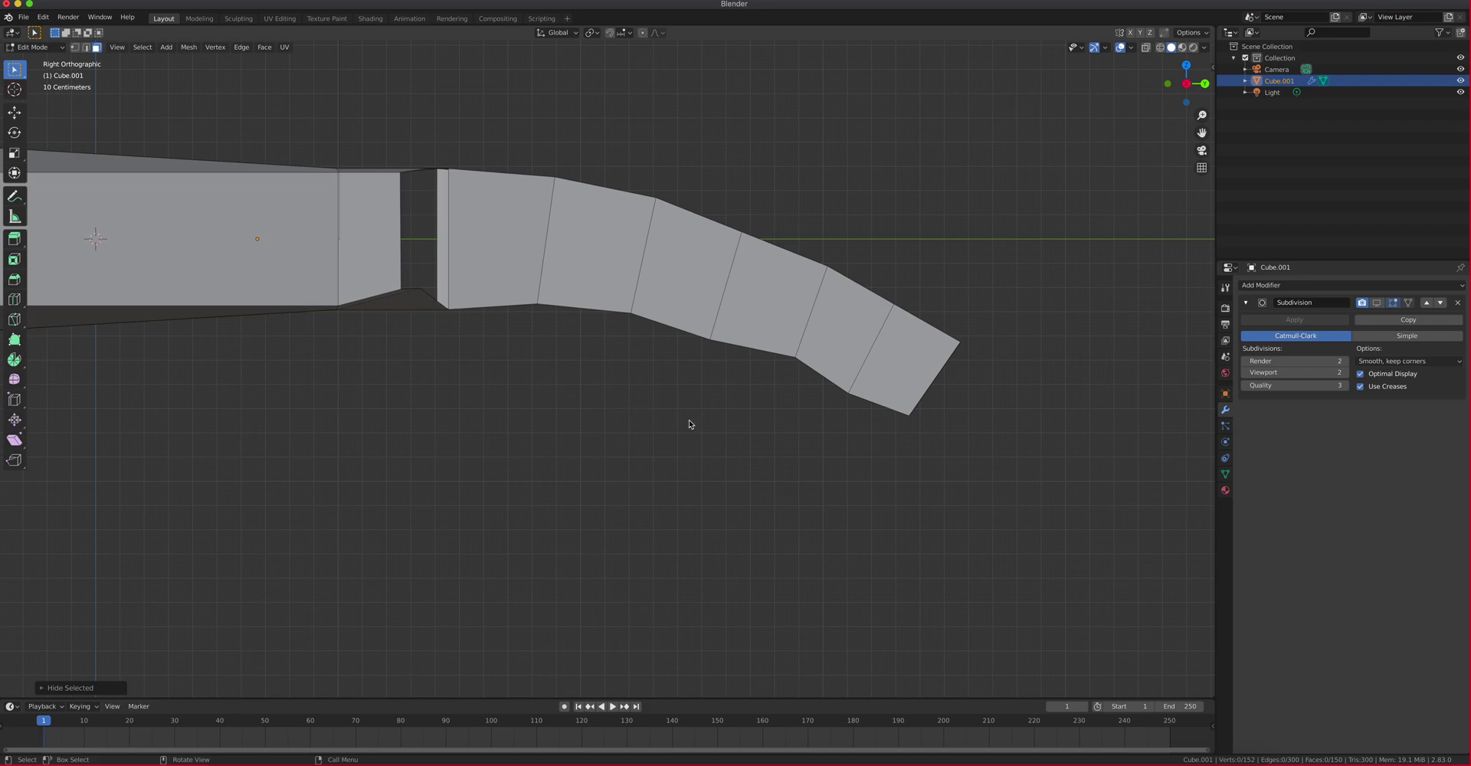
left_click(1145, 47)
key("1")
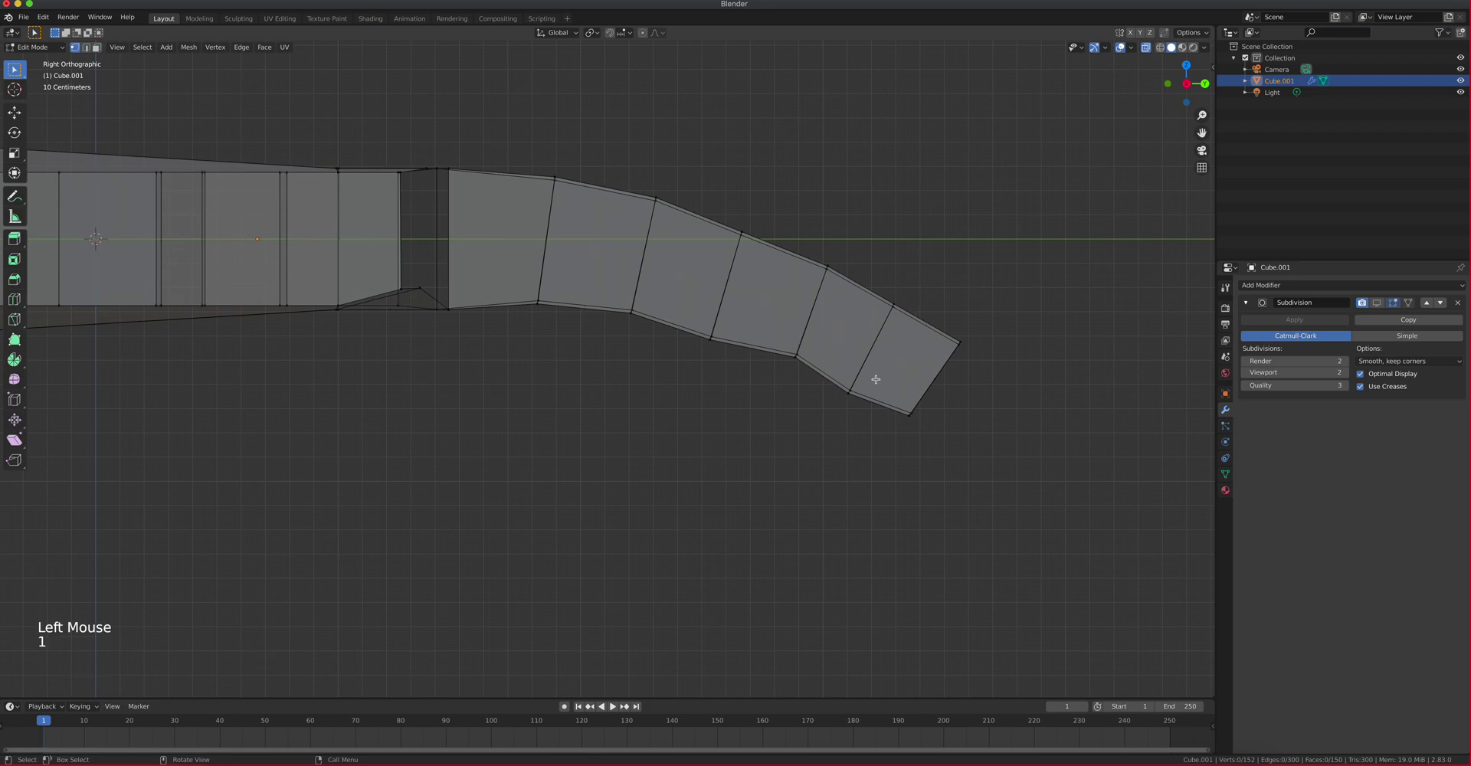
Select the six vertices along the middle finger's underside and move them up about 0.01 m
scroll(652, 360, "up", 2)
middle_click_drag(637, 325, 634, 370, "shift")
left_click(935, 492)
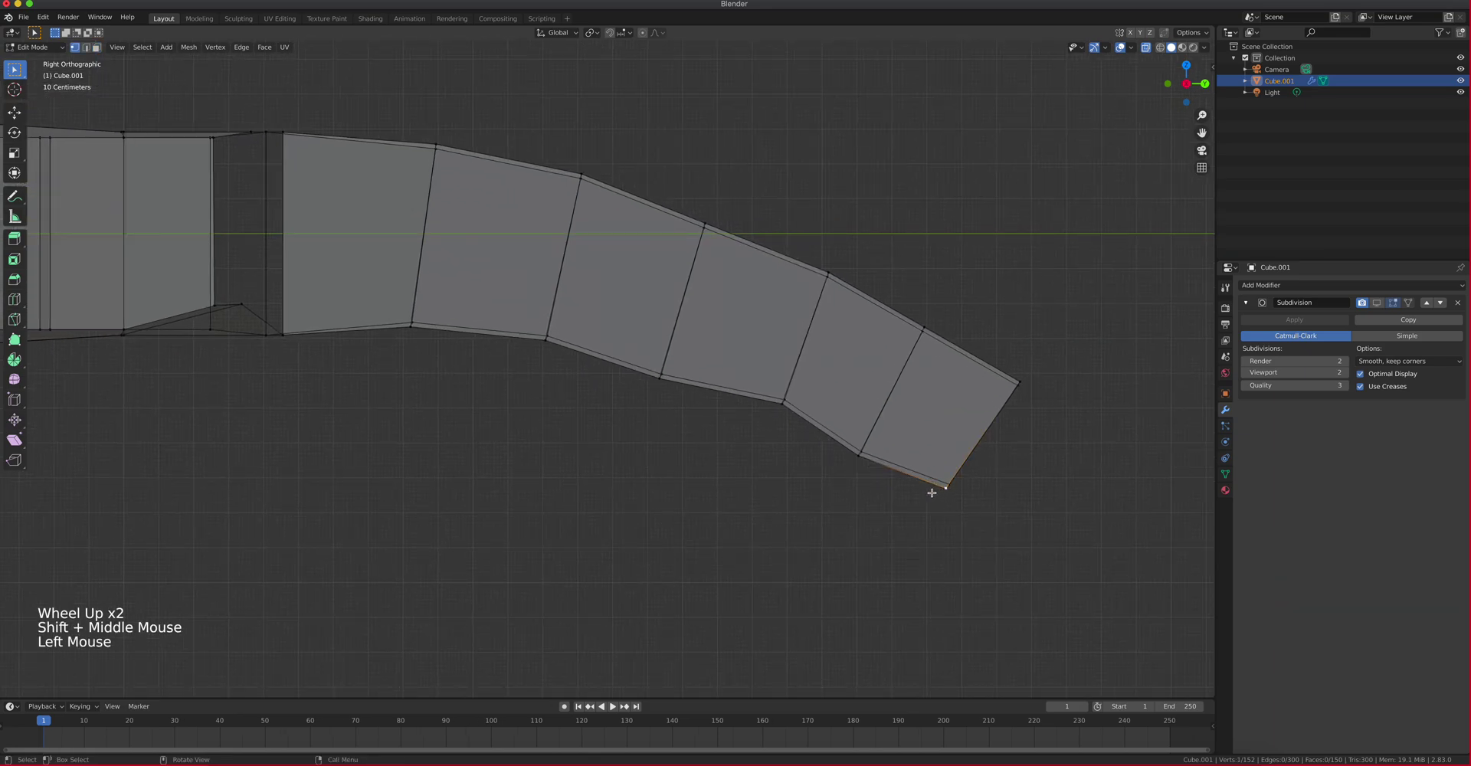
left_click(856, 455, "shift")
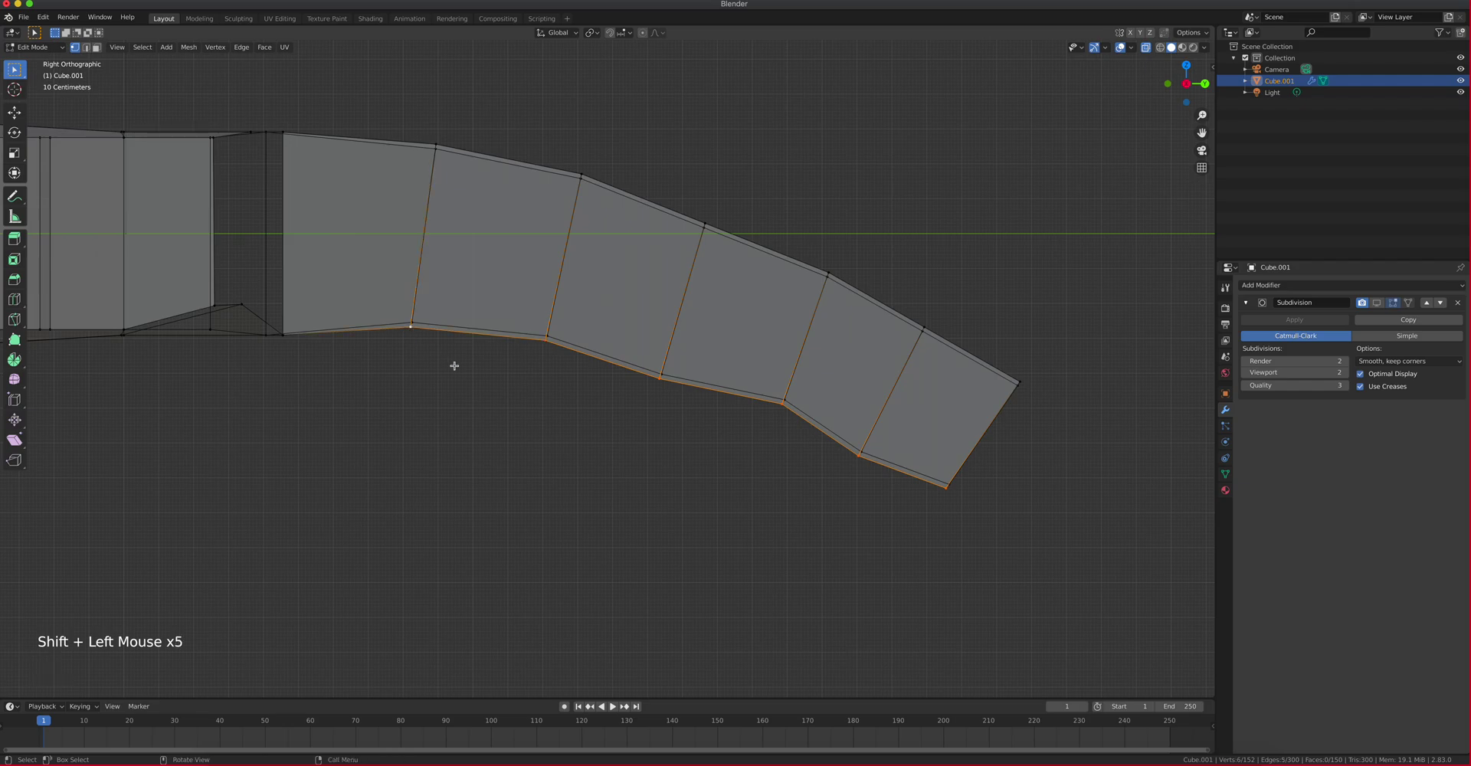
key("g")
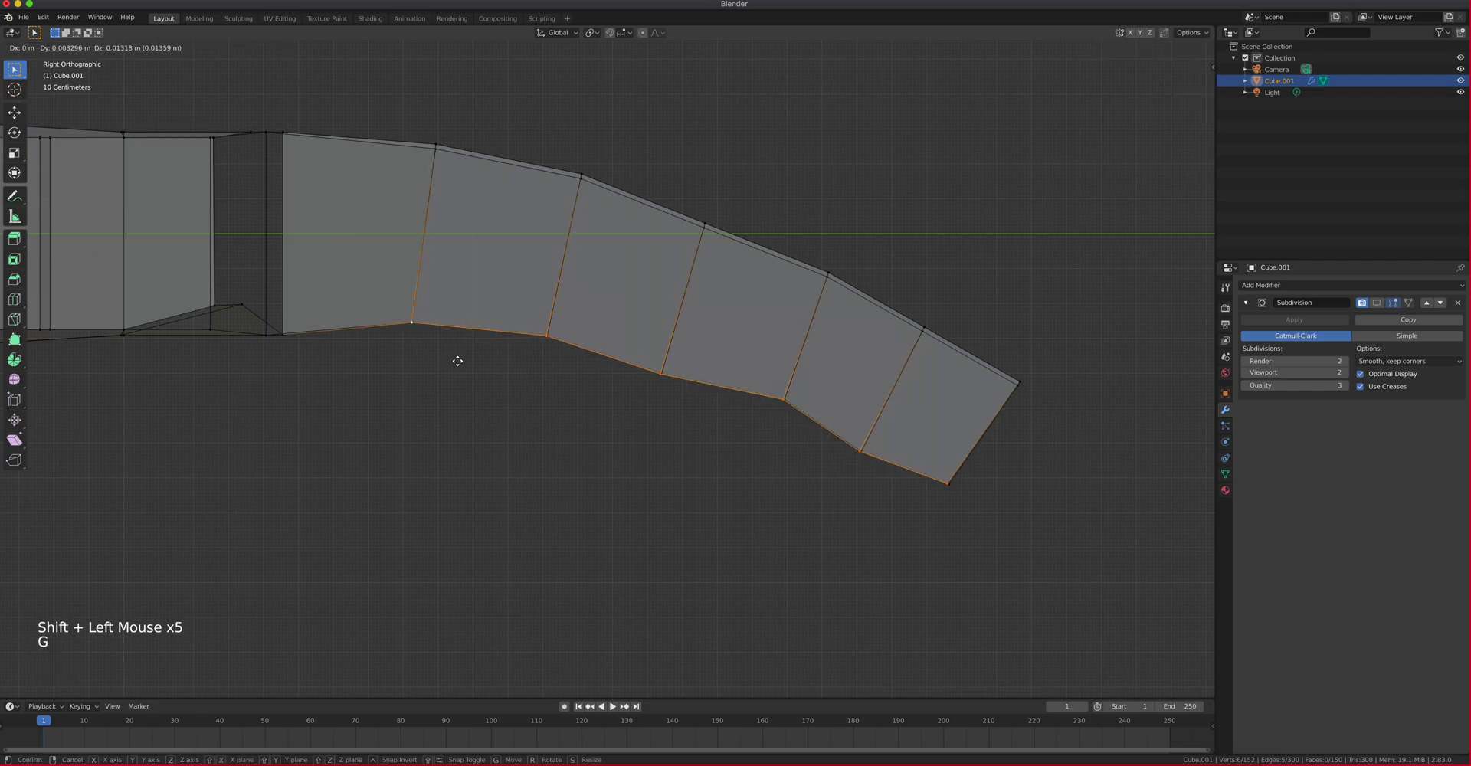
left_click(459, 361)
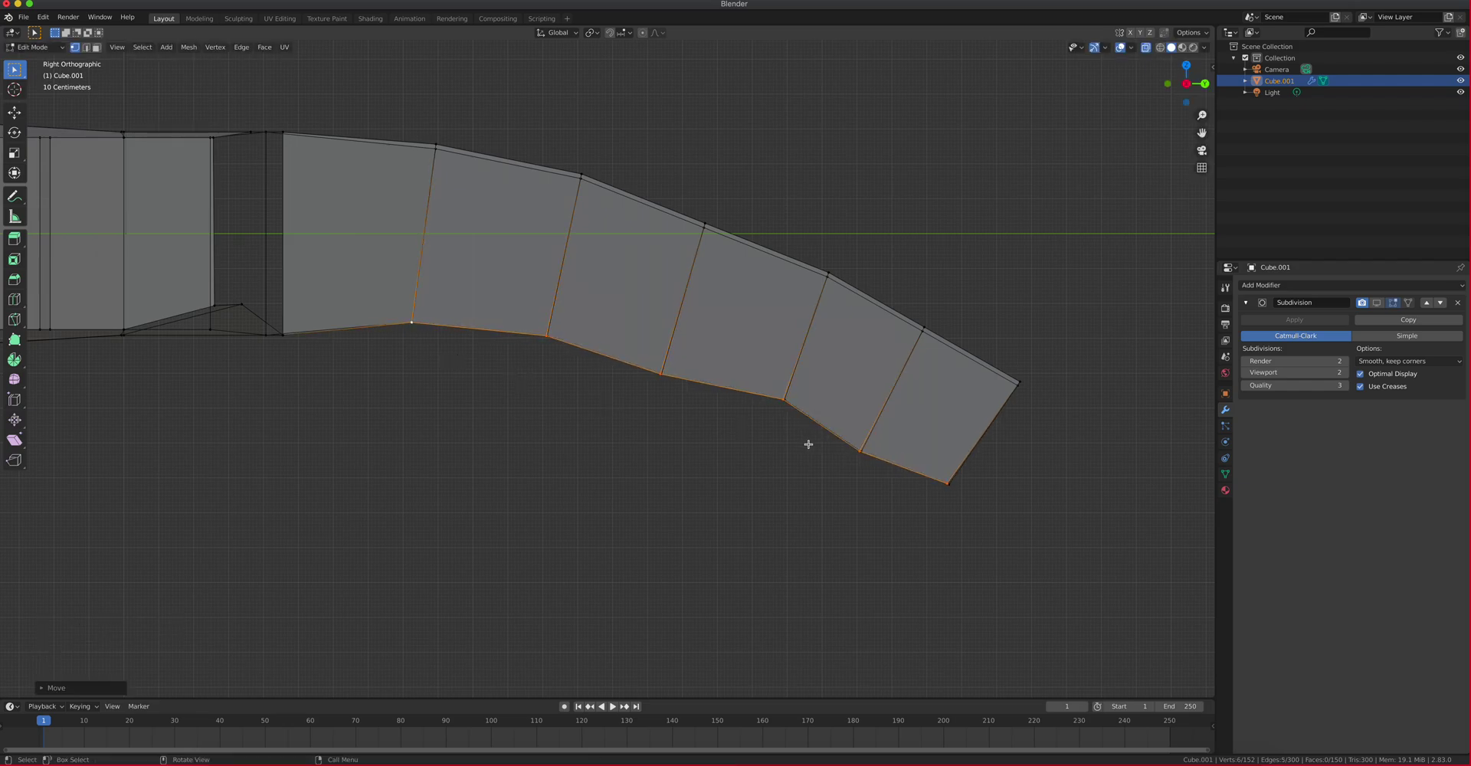
Taper the middle fingertip by moving its lower end vertices up and forward and raising the adjacent underside vertex pair slightly
left_click_drag(978, 567, 902, 451)
key("g")
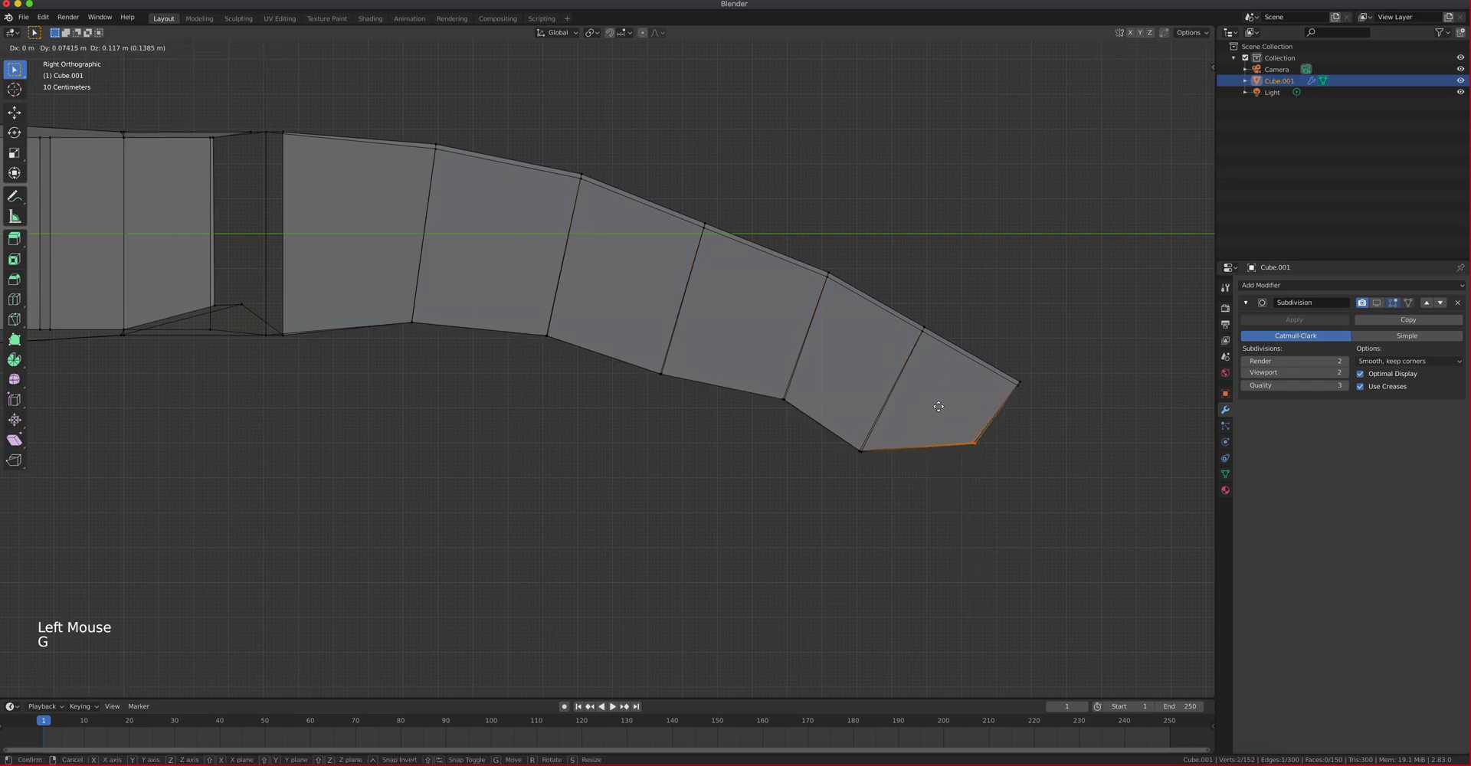
left_click(939, 414)
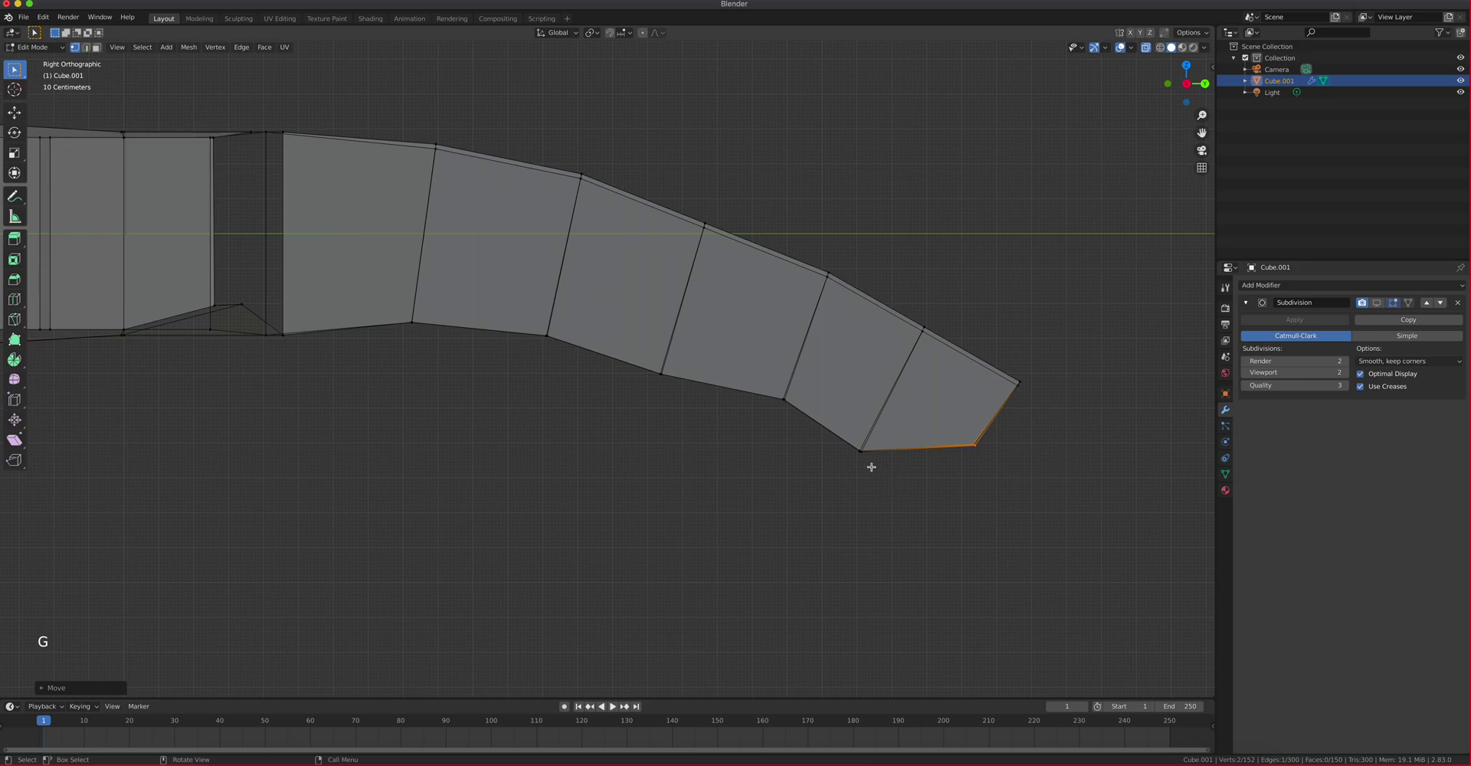
left_click_drag(843, 425, 885, 480)
key("g")
left_click(895, 470)
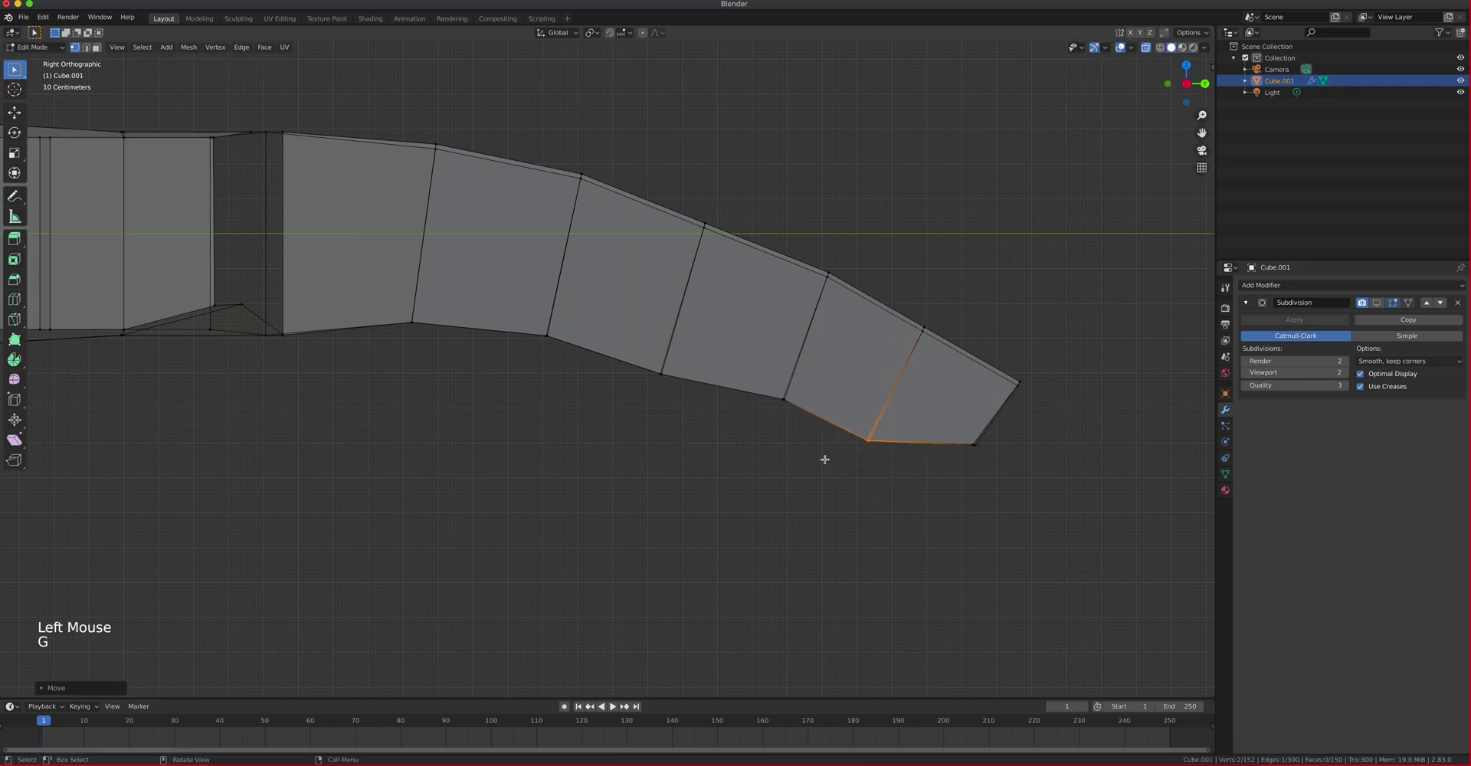
Raise the third underside vertex pair from the fingertip slightly and adjust the fourth pair's position
left_click_drag(754, 367, 794, 420)
key("g")
left_click(793, 418)
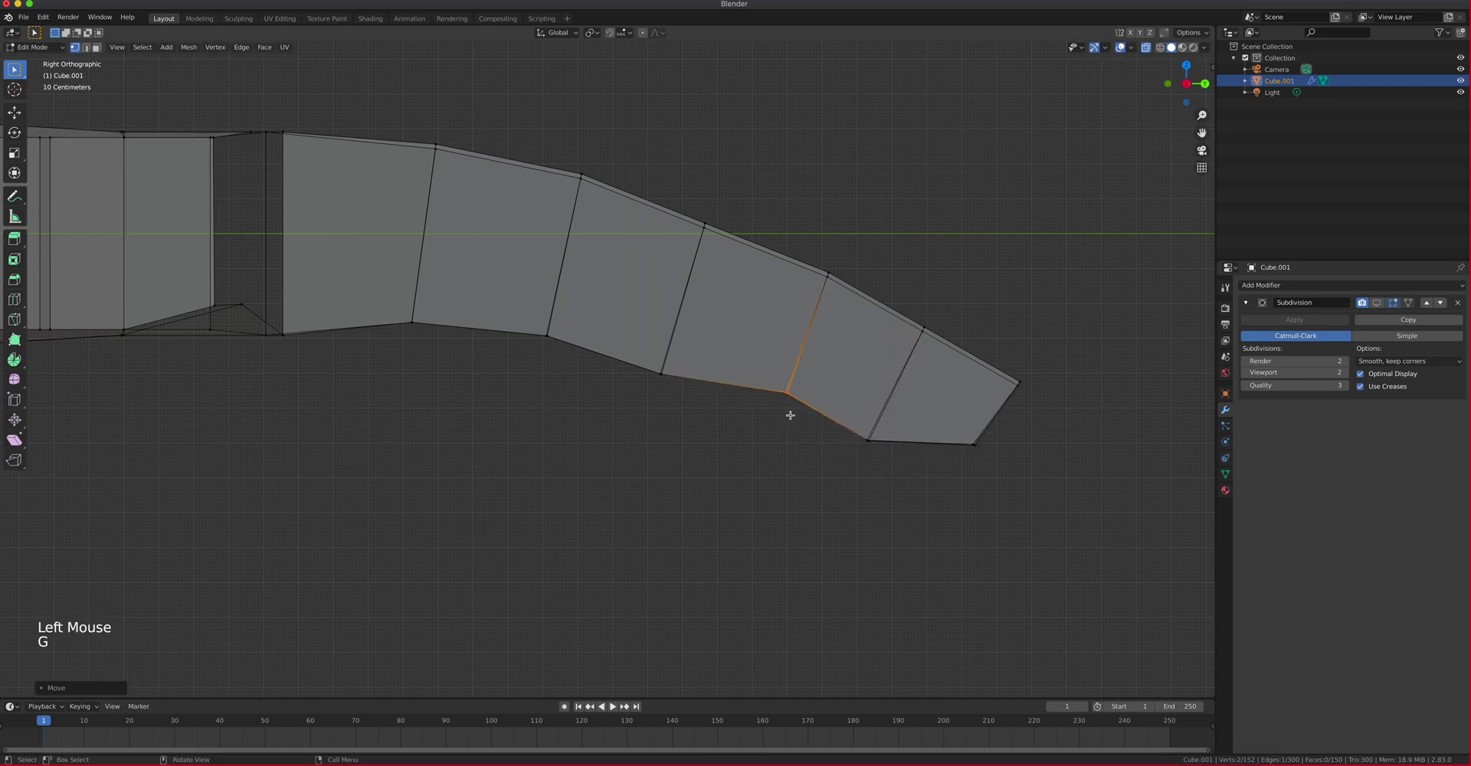
left_click_drag(650, 357, 691, 402)
key("g")
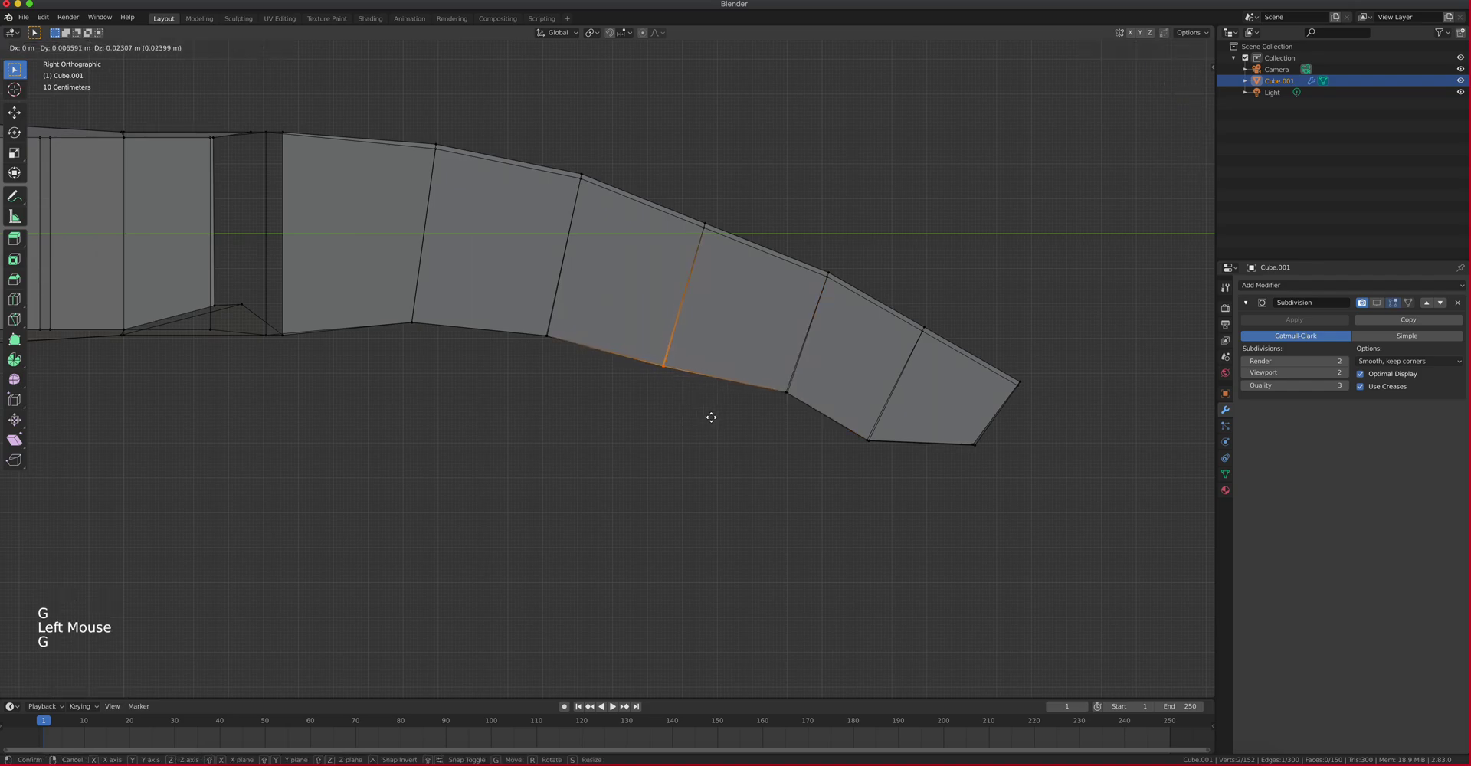
left_click(708, 425)
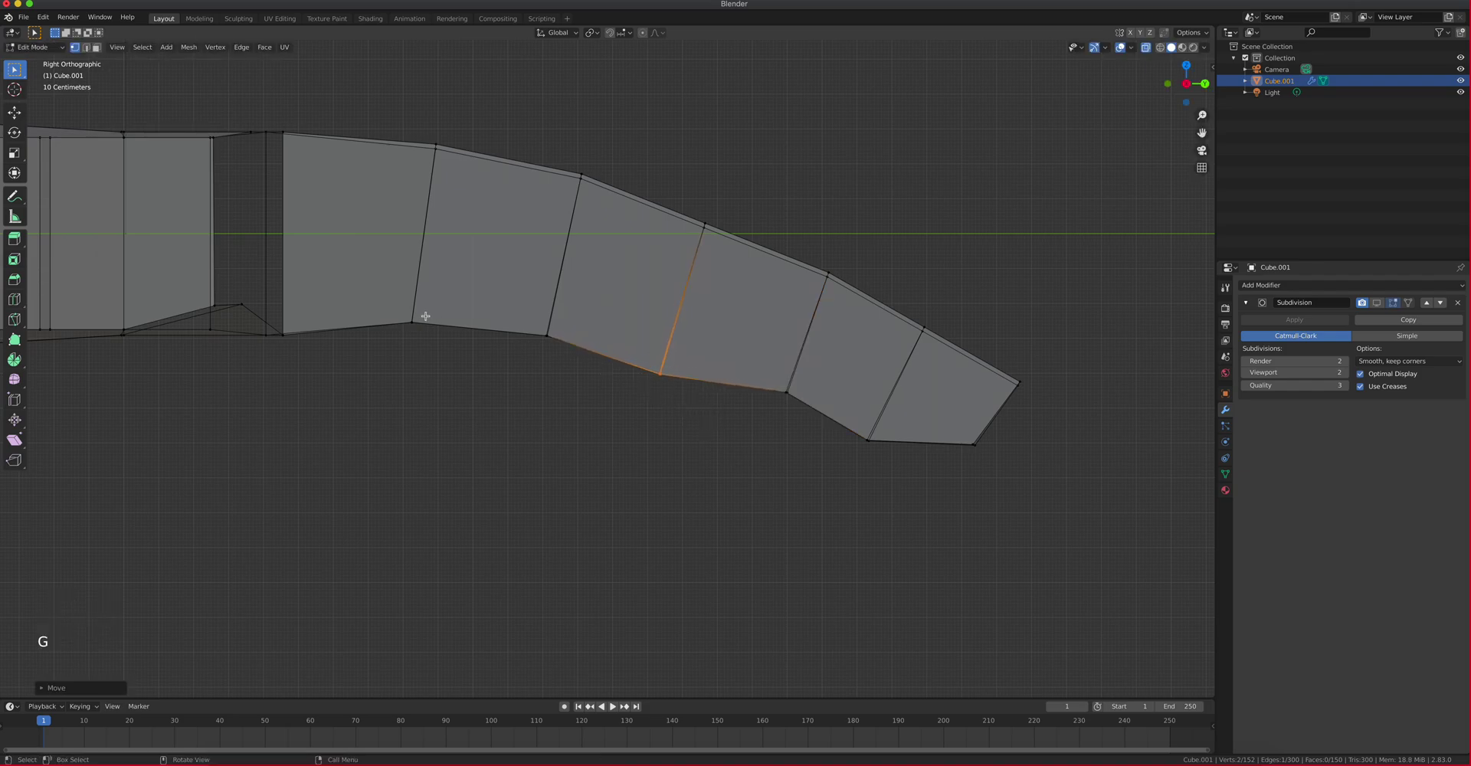
Raise the fifth underside vertex pair from the fingertip slightly and lower the pair nearest the finger base
left_click_drag(512, 310, 565, 353)
key("g")
left_click(566, 356)
left_click(404, 327)
key("g")
left_click(434, 361)
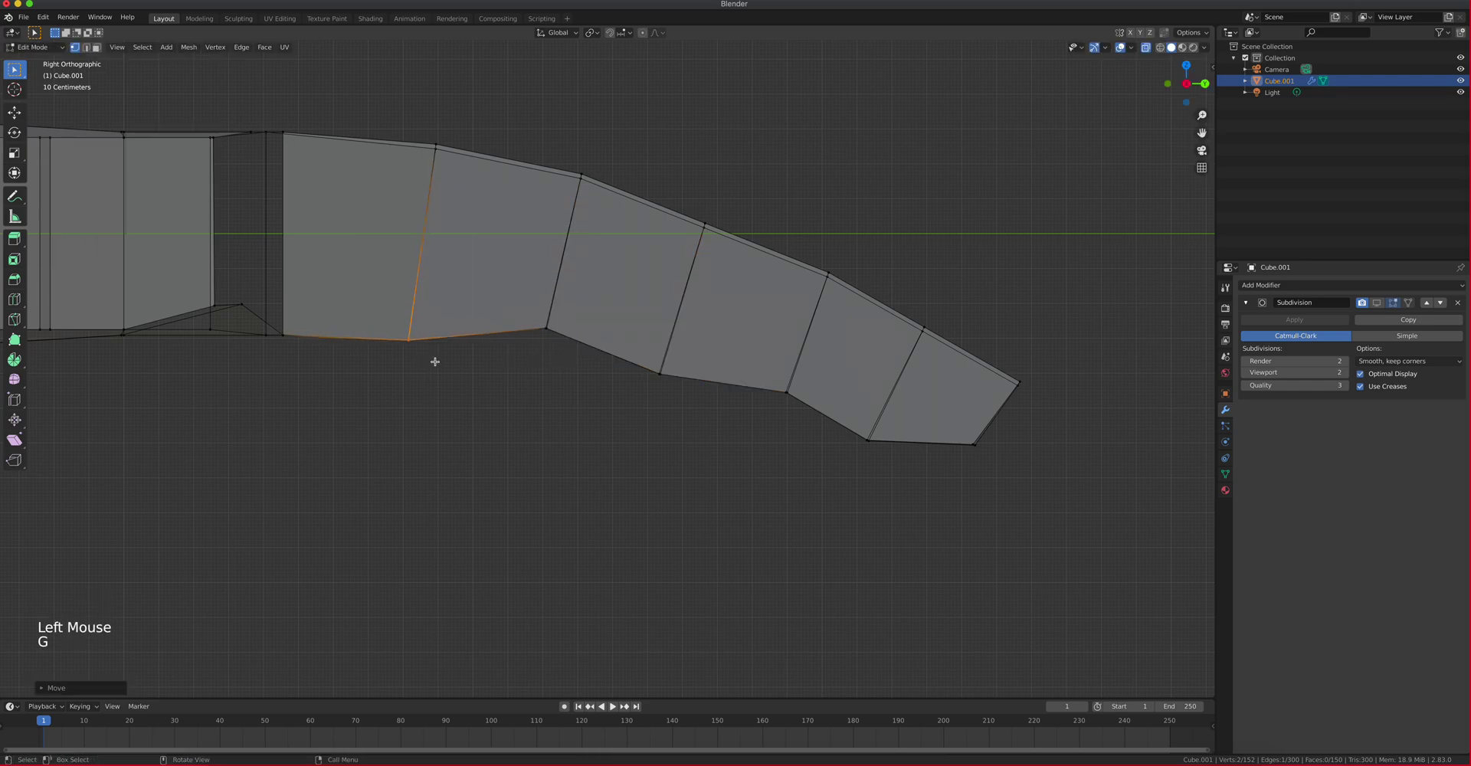
Select the six vertices along the middle finger's upper edge and move them up about 0.015 m
left_click(437, 147)
left_click(576, 178, "shift")
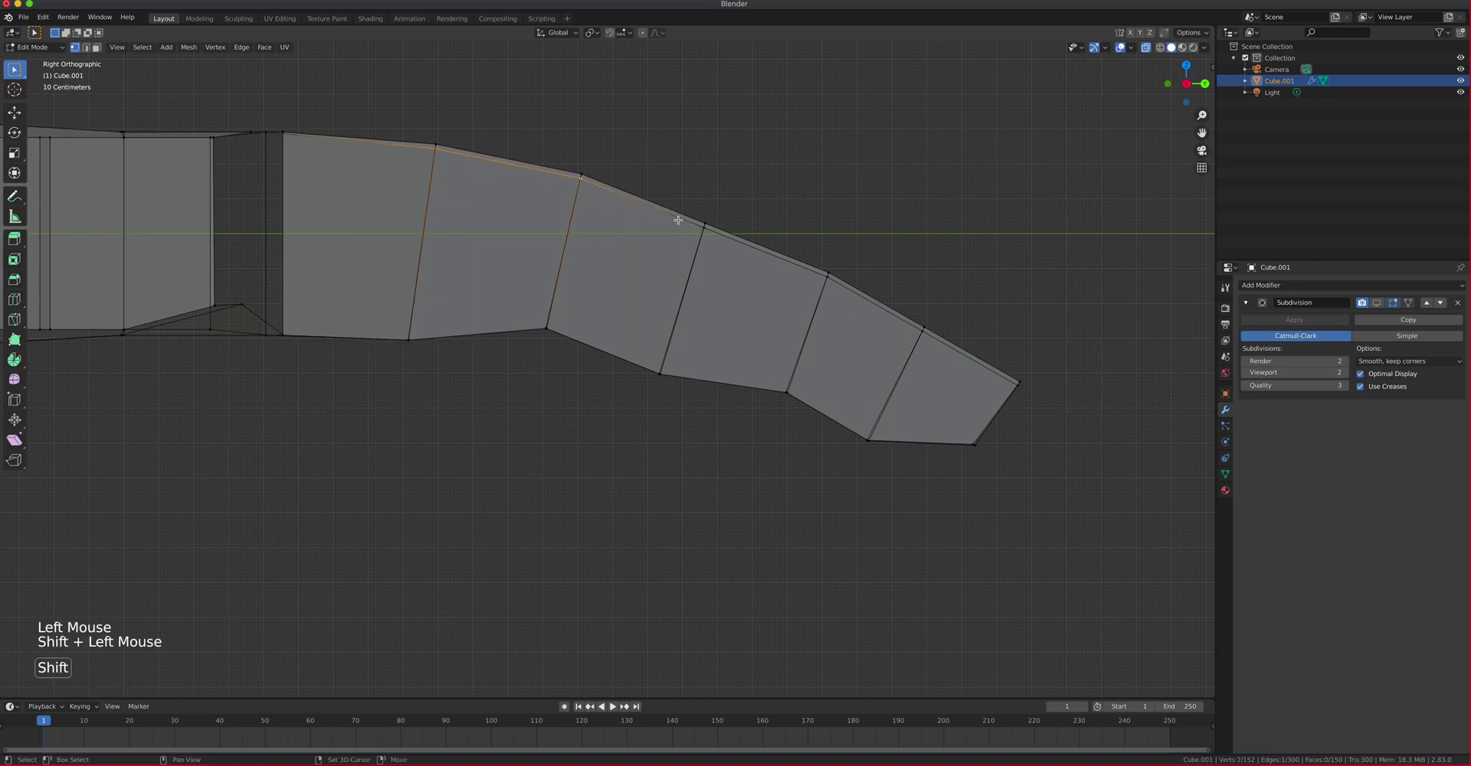
left_click(919, 332, "shift")
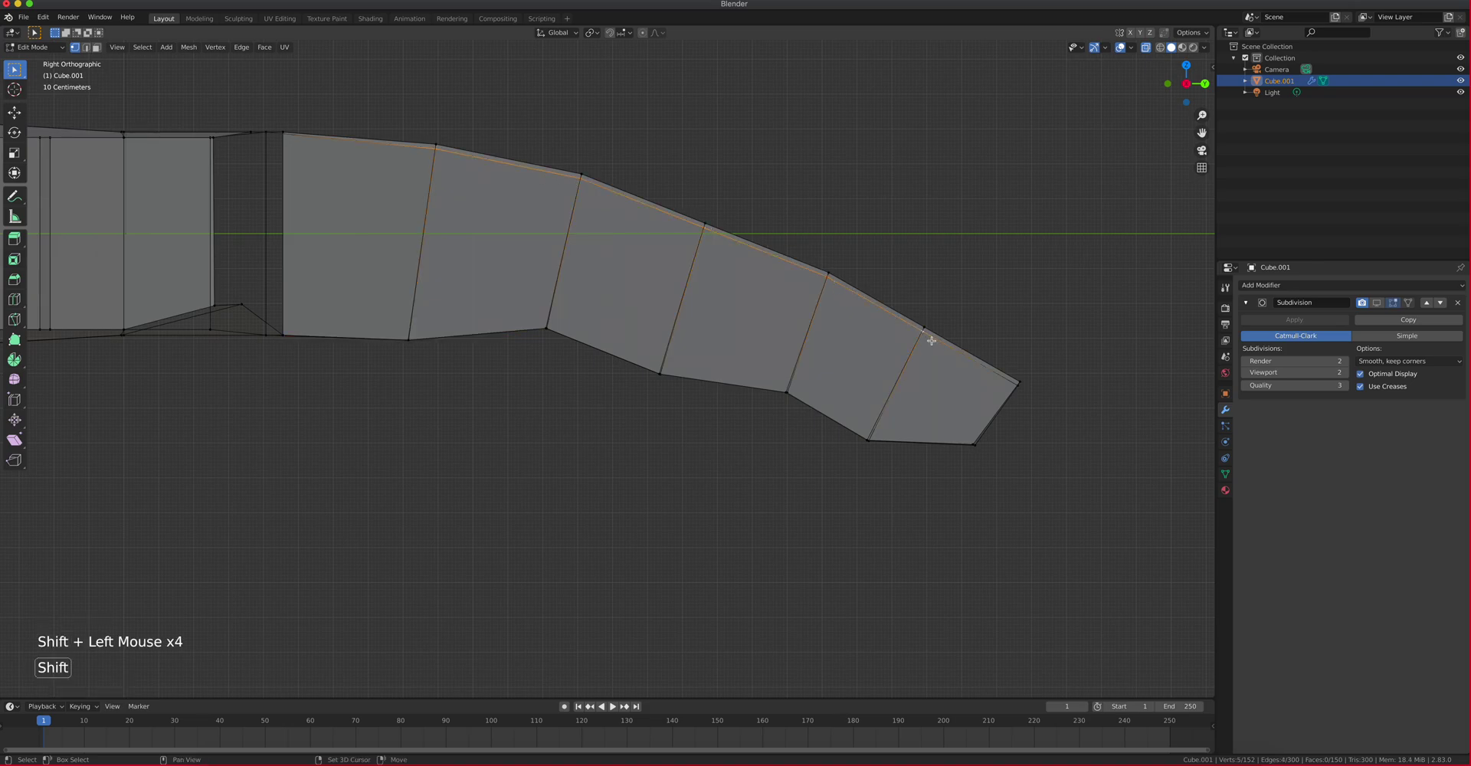
key("g")
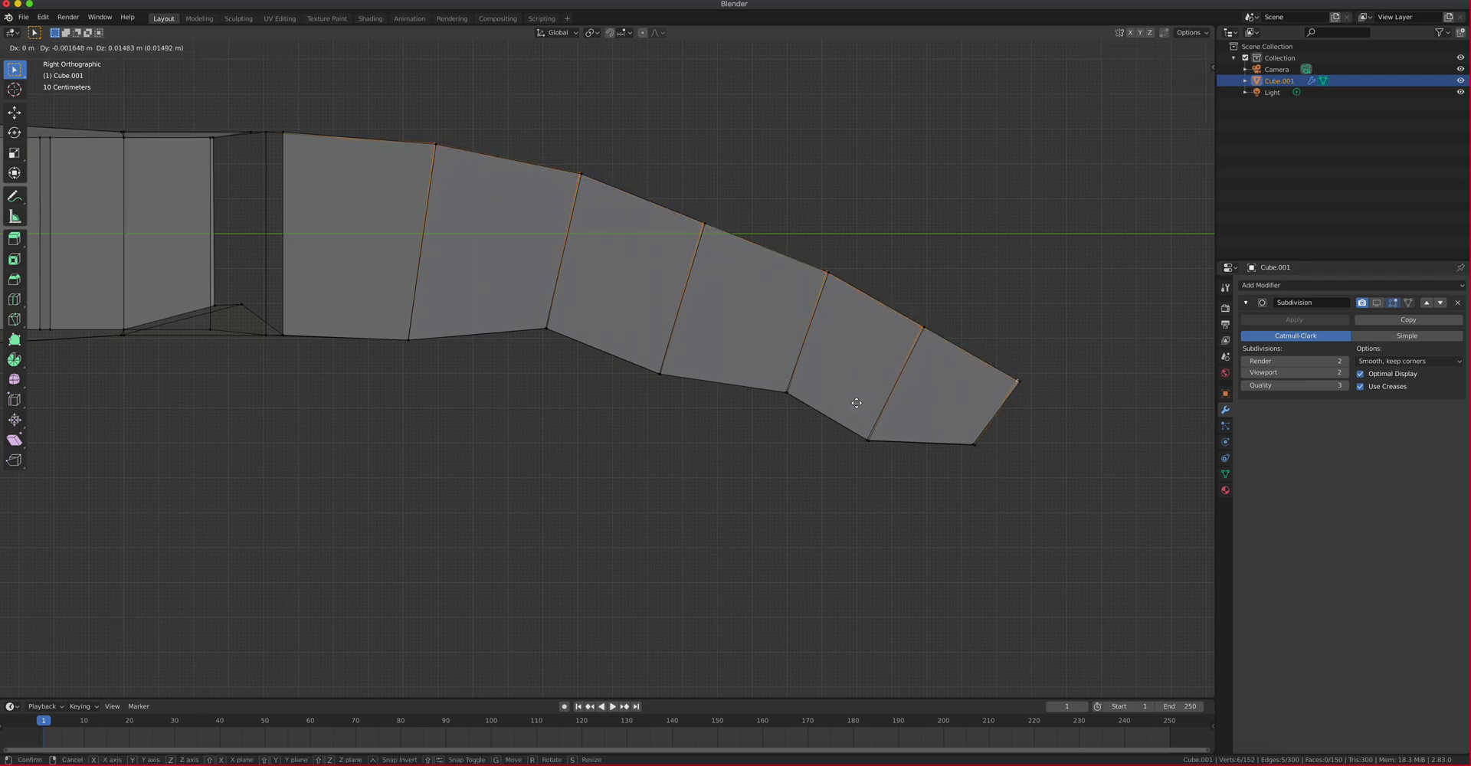
left_click(858, 404)
middle_click_drag(850, 417, 808, 437)
key("KP_1")
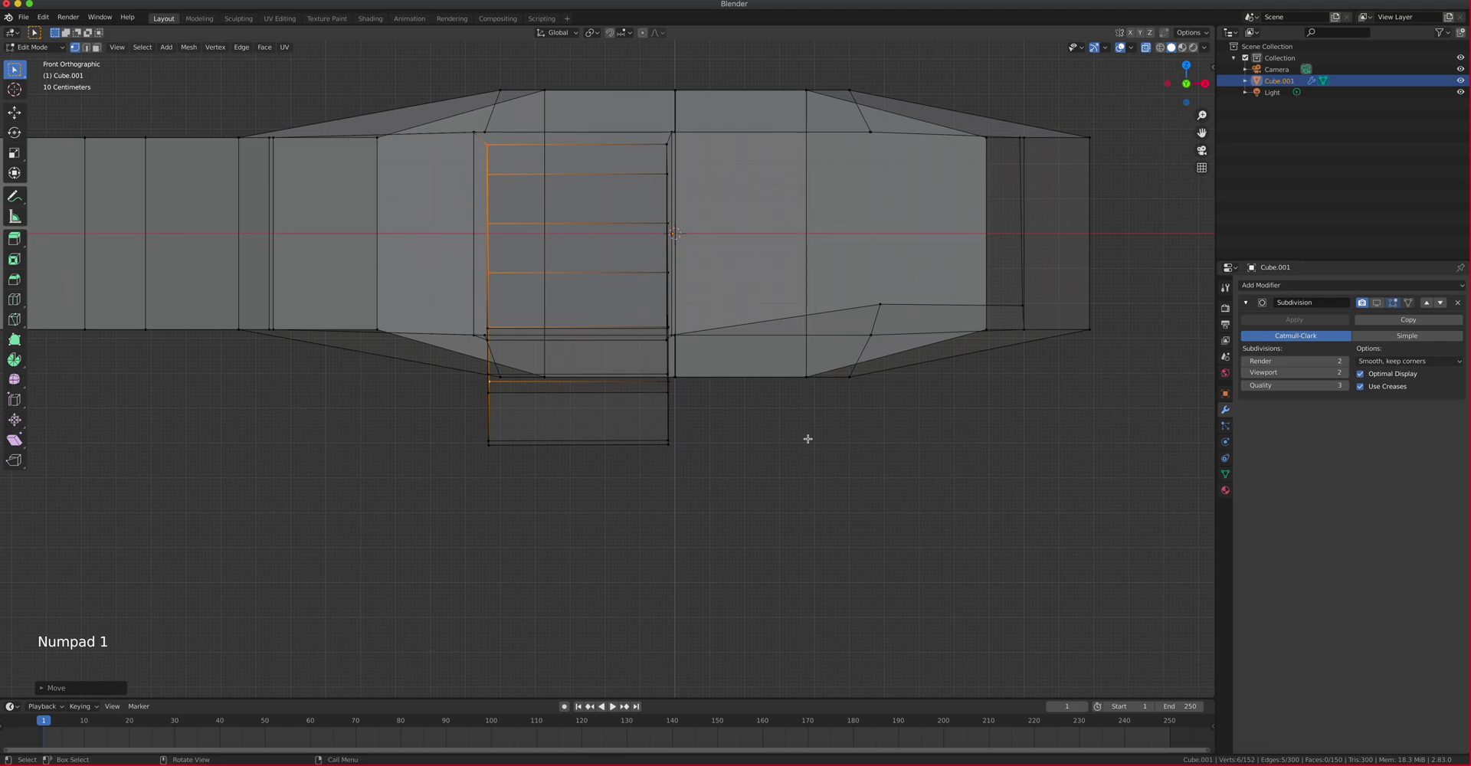
Shorten the middle fingertip by moving its end vertices back about 0.077 m and up about 0.041 m
key("KP_3")
left_click_drag(1015, 515, 1067, 506)
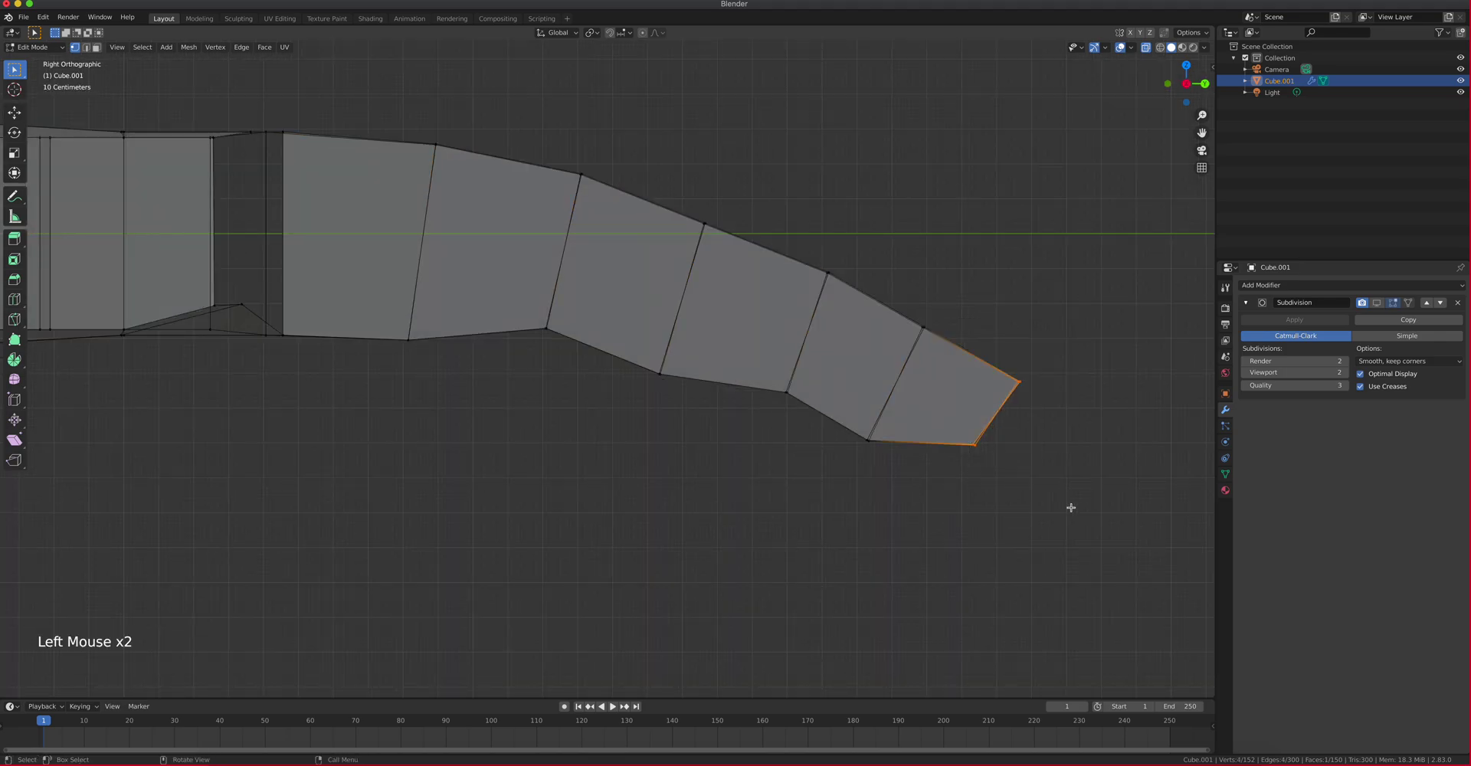
key("g")
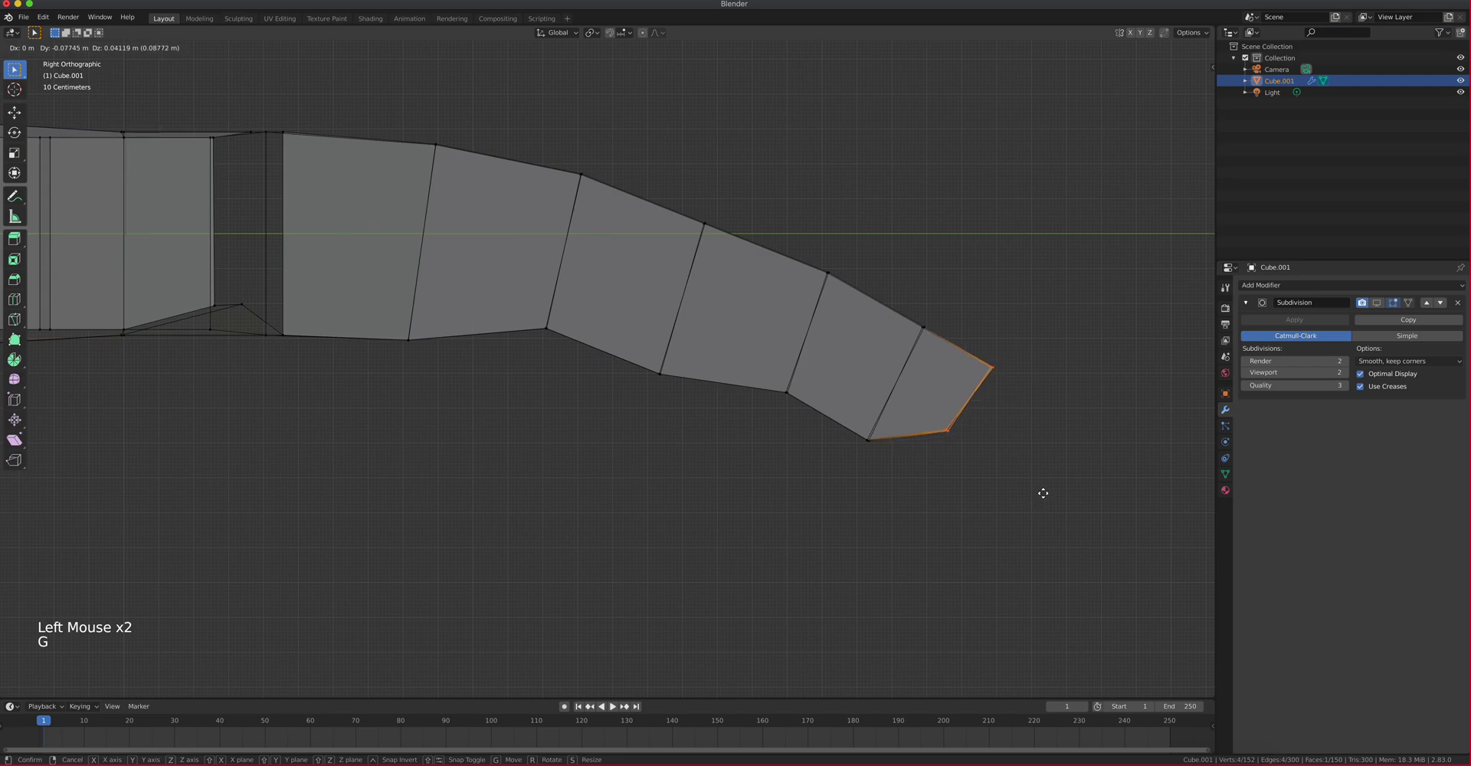
left_click(1044, 493)
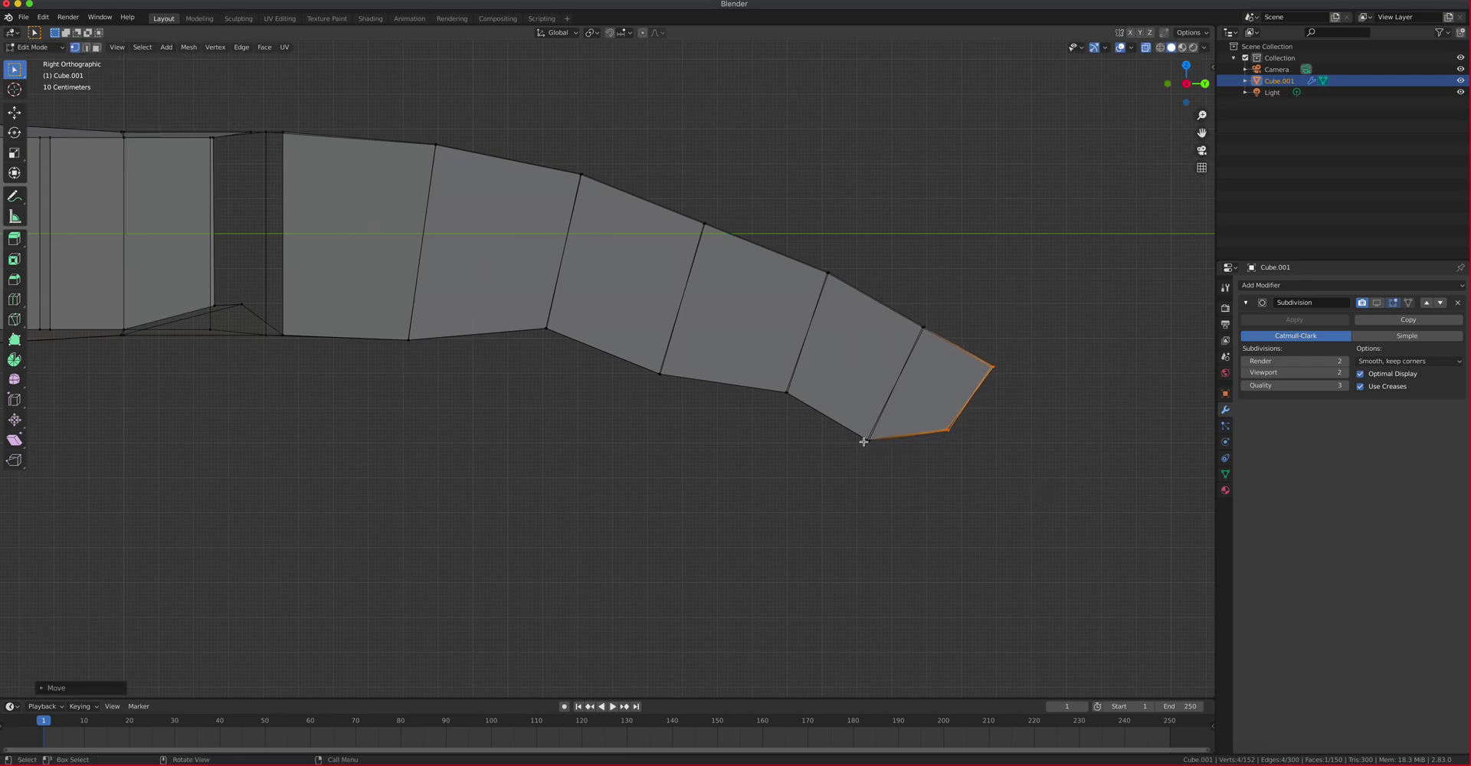
middle_click_drag(847, 381, 624, 316)
scroll(714, 415, "up", 2)
scroll(706, 414, "down", 4)
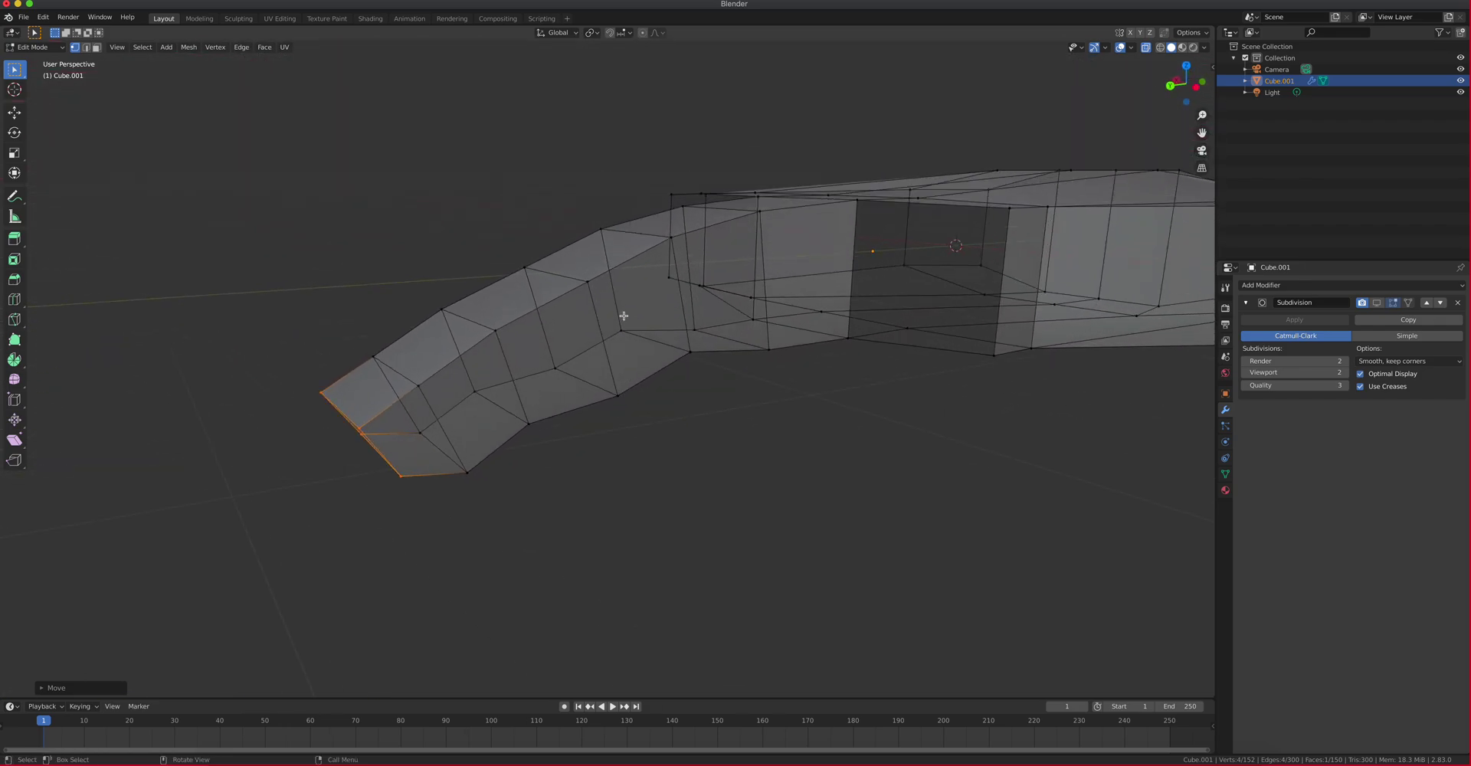
key("ctrl+r")
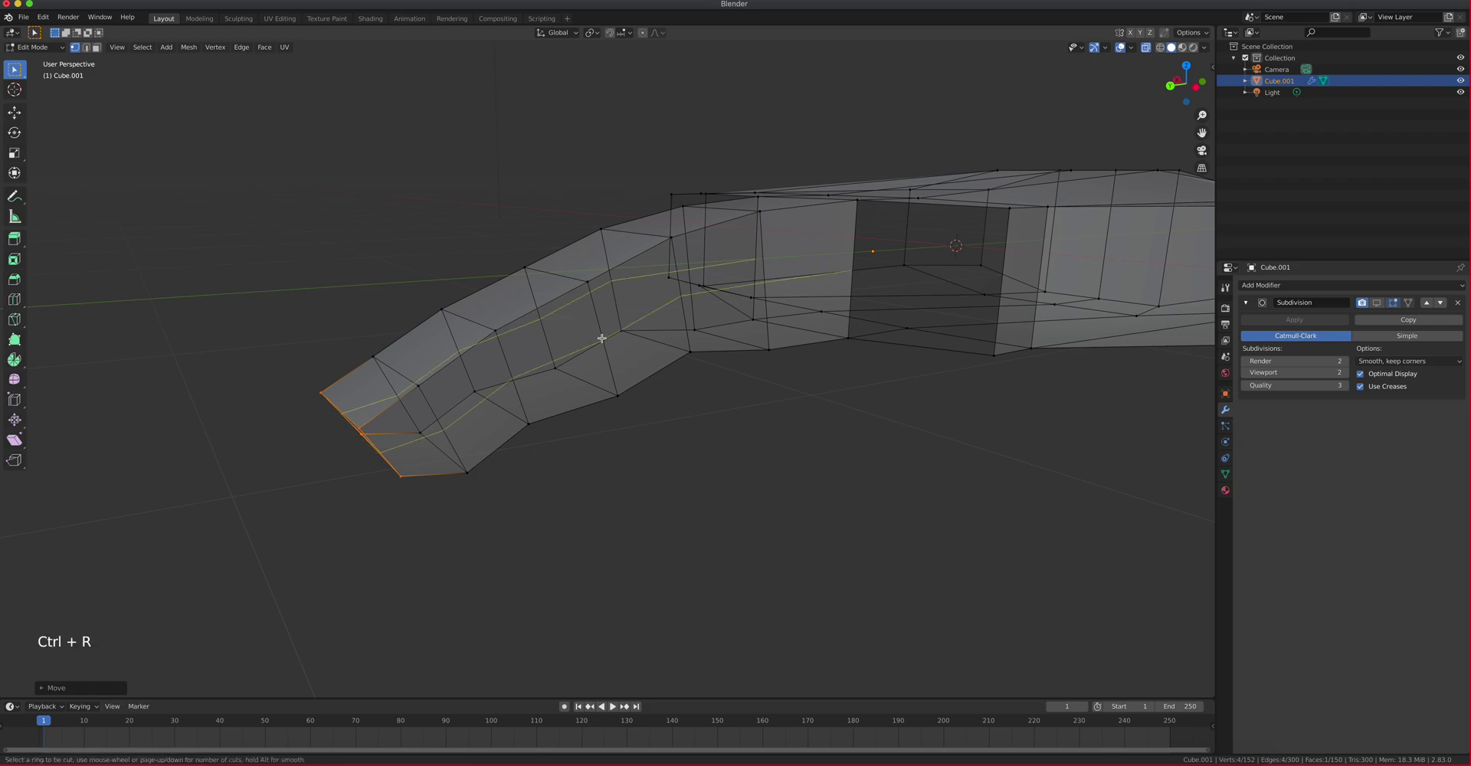
right_click(646, 343)
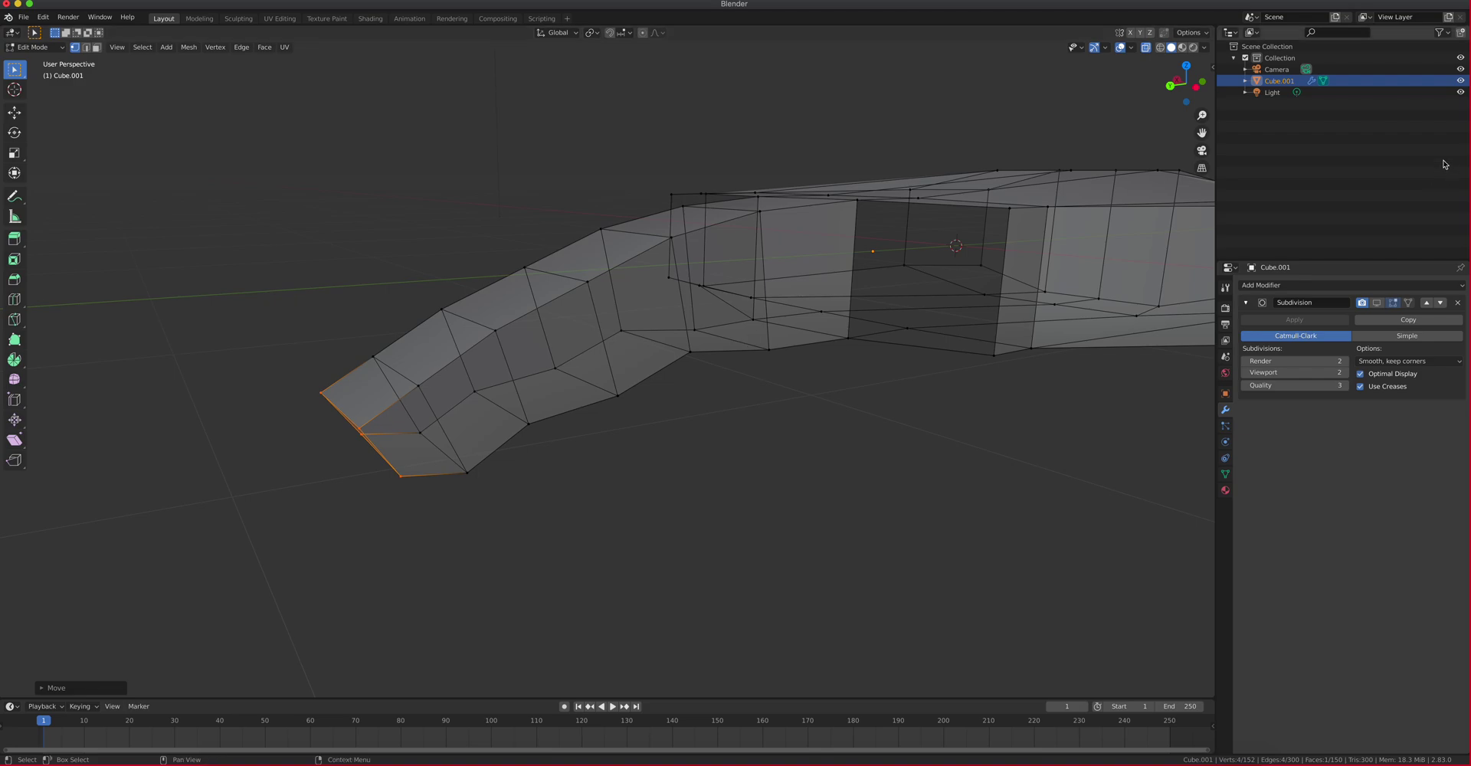
middle_click_drag(898, 238, 897, 232)
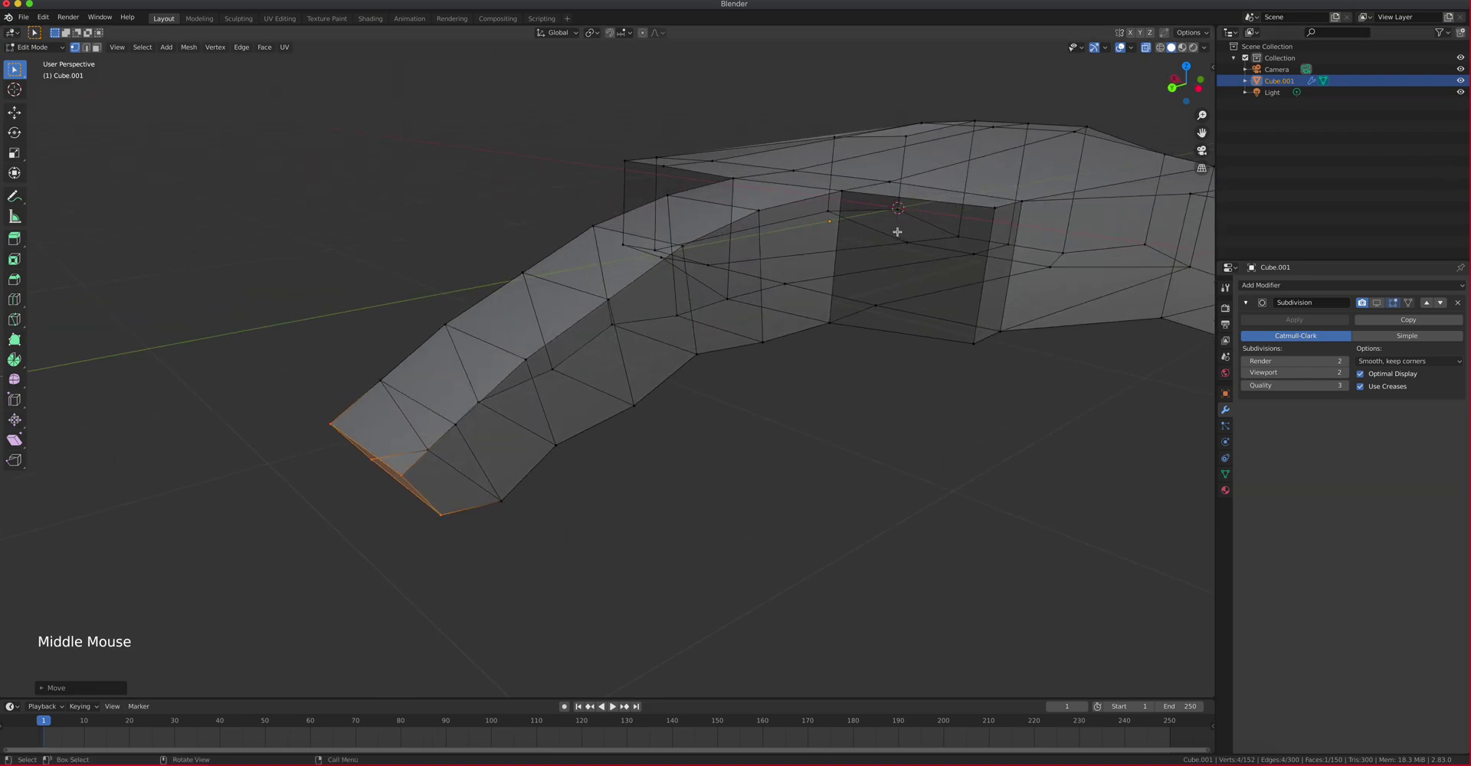
left_click(144, 48)
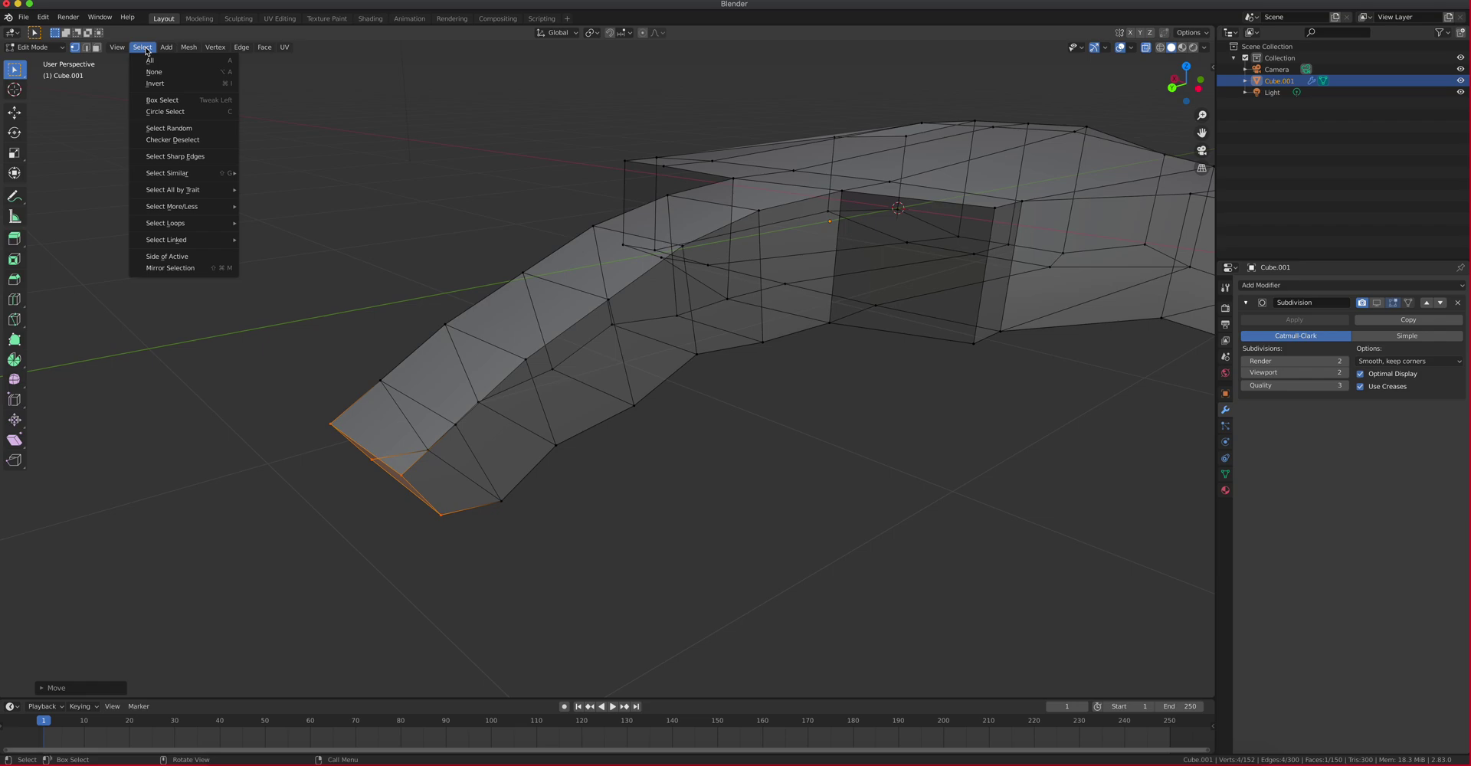
Turn off X-ray and add a centred lengthwise loop cut through both sides of the middle finger
left_click(1145, 49)
middle_click_drag(932, 245, 830, 251)
key("ctrl+r")
left_click(758, 302)
right_click(743, 331)
middle_click_drag(743, 331, 800, 315)
middle_click_drag(996, 281, 1041, 279)
Turn on X-ray, select the middle fingertip's end vertices and scale them to about 0.78
key("KP_7")
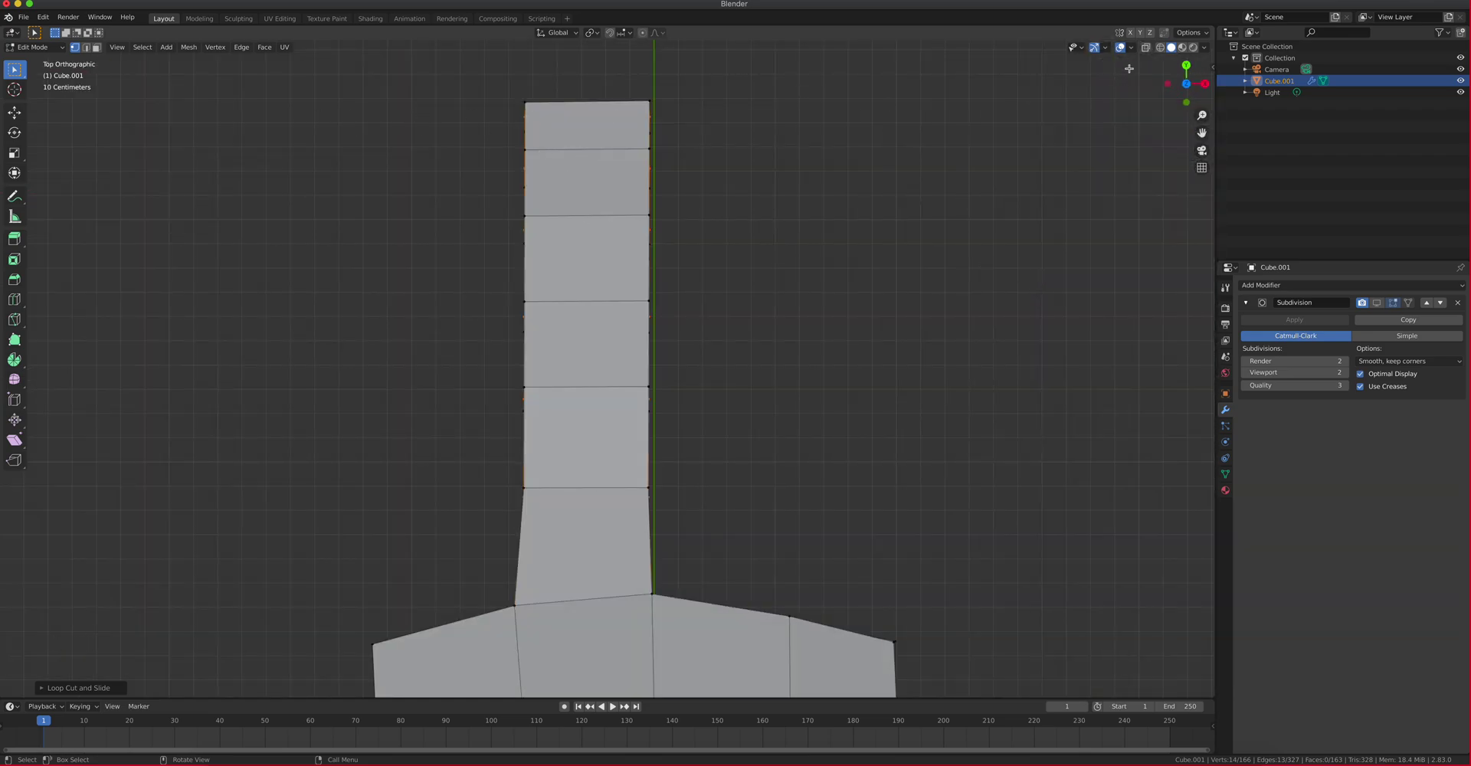
left_click(1149, 49)
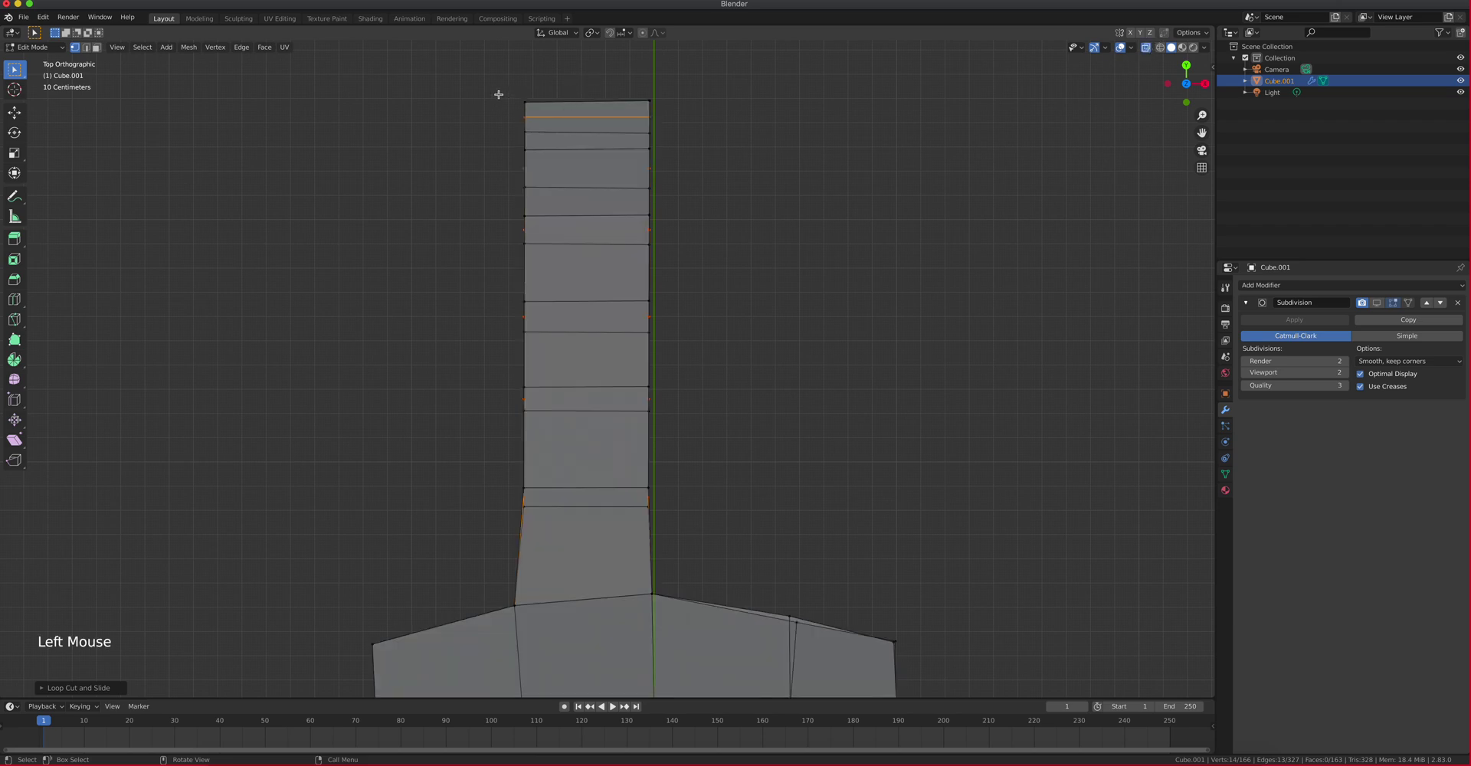
left_click(15, 153)
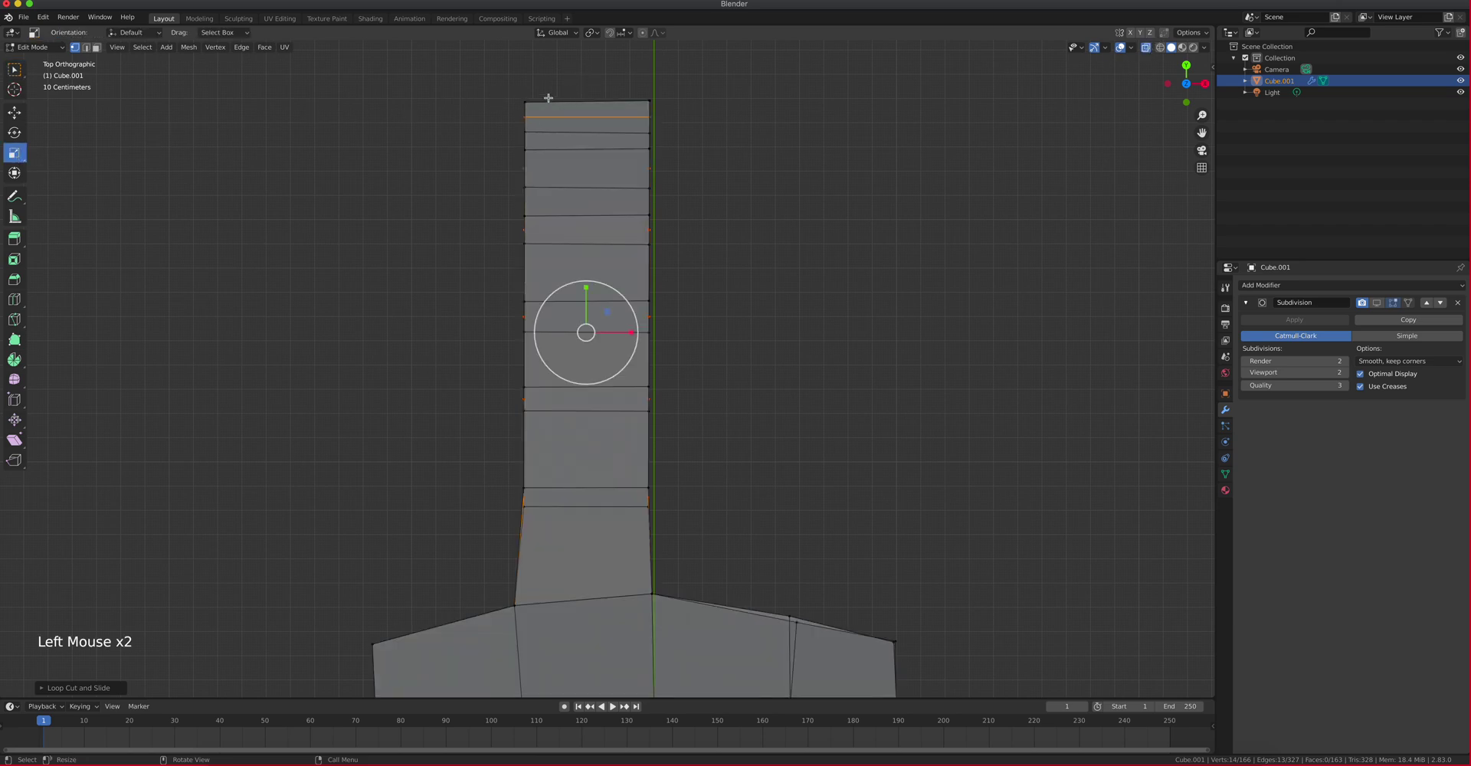
left_click_drag(499, 80, 715, 142)
middle_click_drag(651, 227, 883, 114)
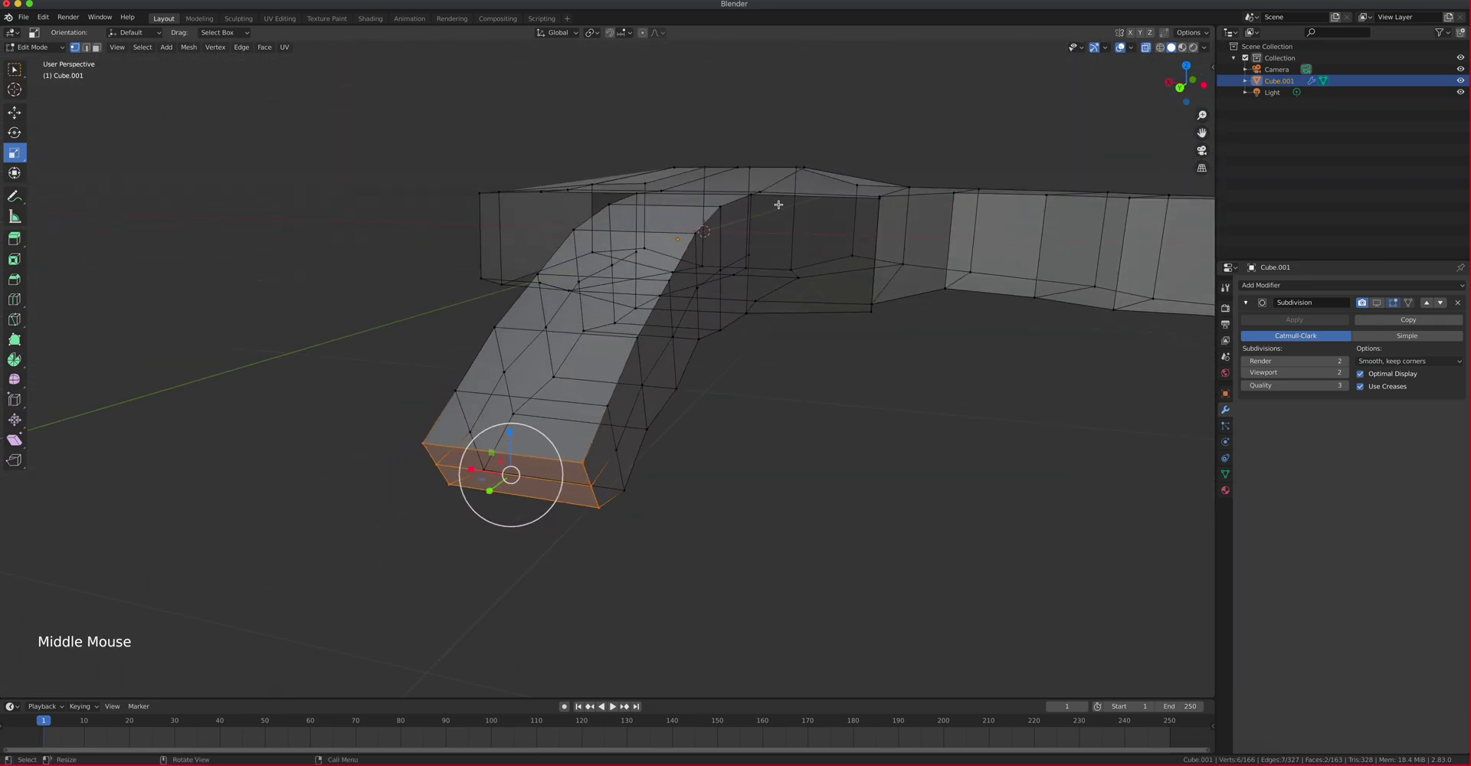
left_click(511, 473)
left_click_drag(511, 474, 481, 467)
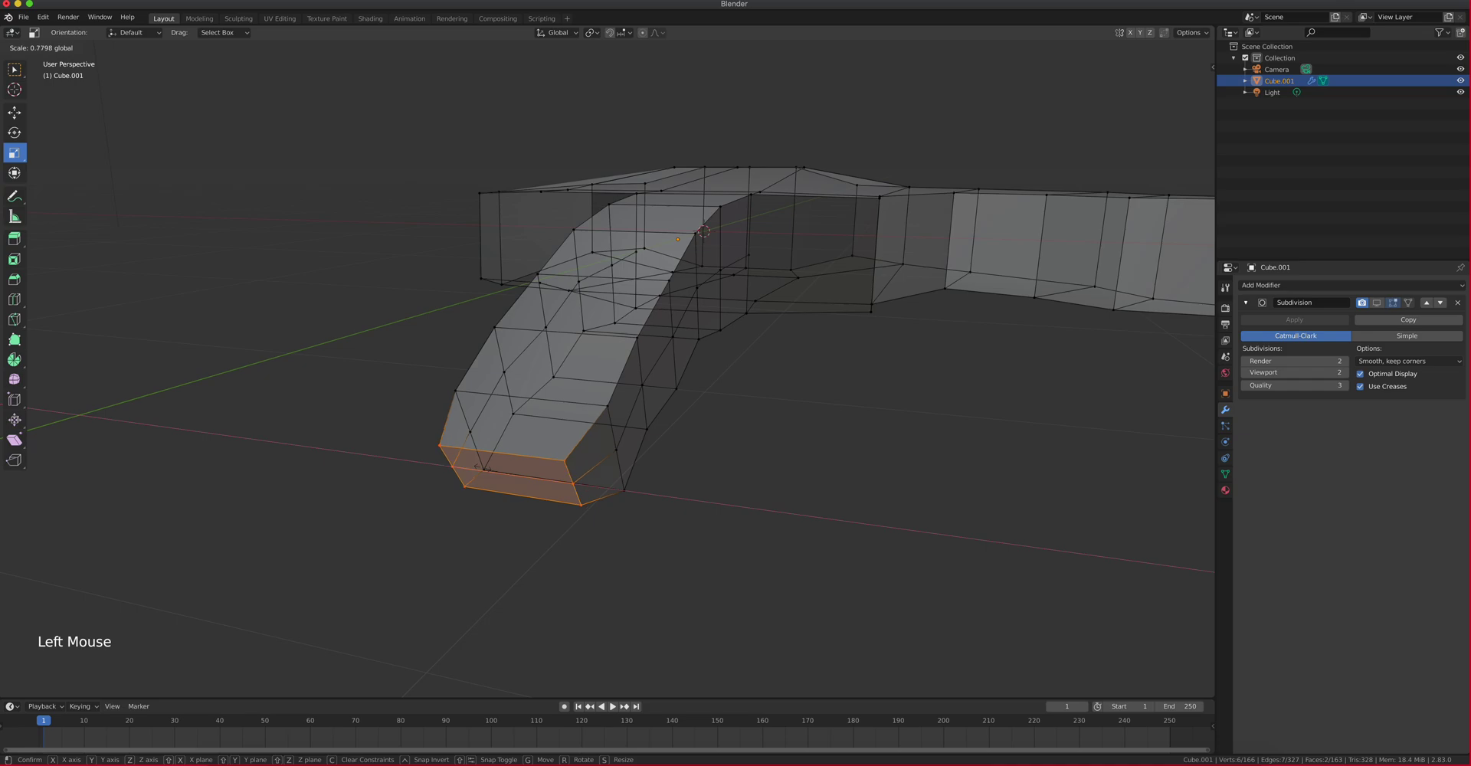
left_click_drag(480, 468, 483, 467)
Narrow the second and third vertex loops from the middle fingertip slightly along X, one after the other
left_click(594, 415, "alt")
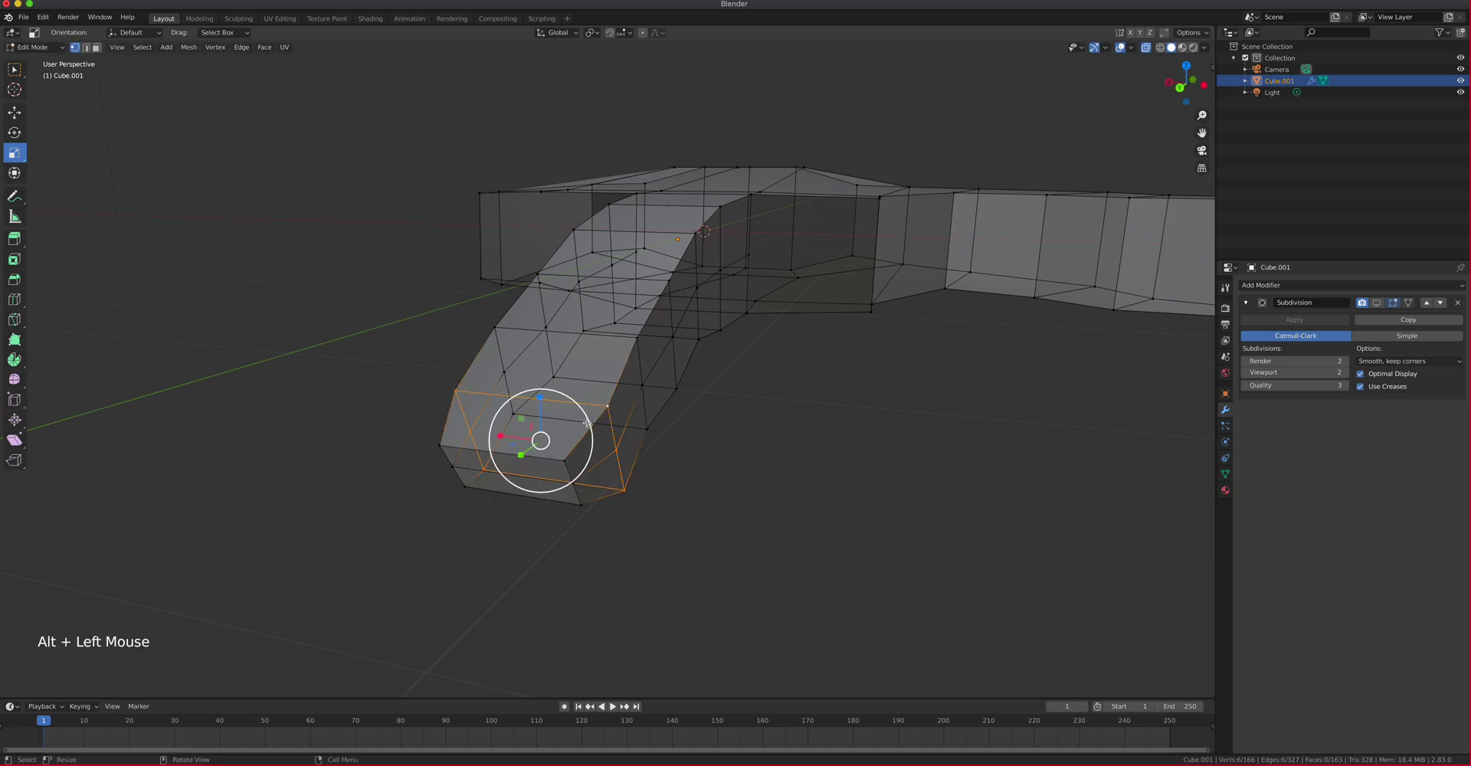
left_click_drag(505, 441, 506, 435)
key("KP_7")
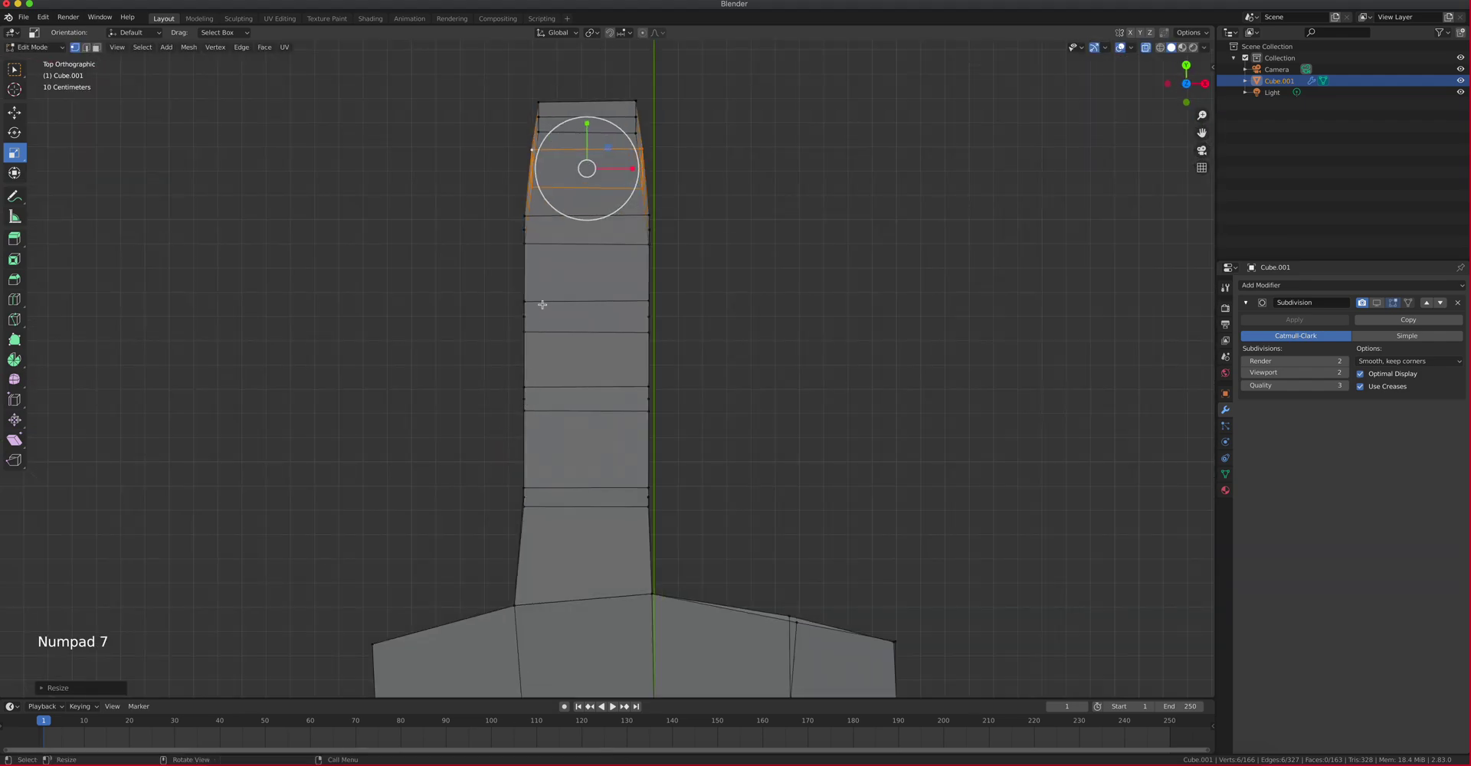
left_click_drag(498, 204, 688, 273)
left_click_drag(637, 233, 628, 231)
Select the middle fingertip's end vertices and narrow them a little further along X
left_click_drag(510, 66, 648, 140)
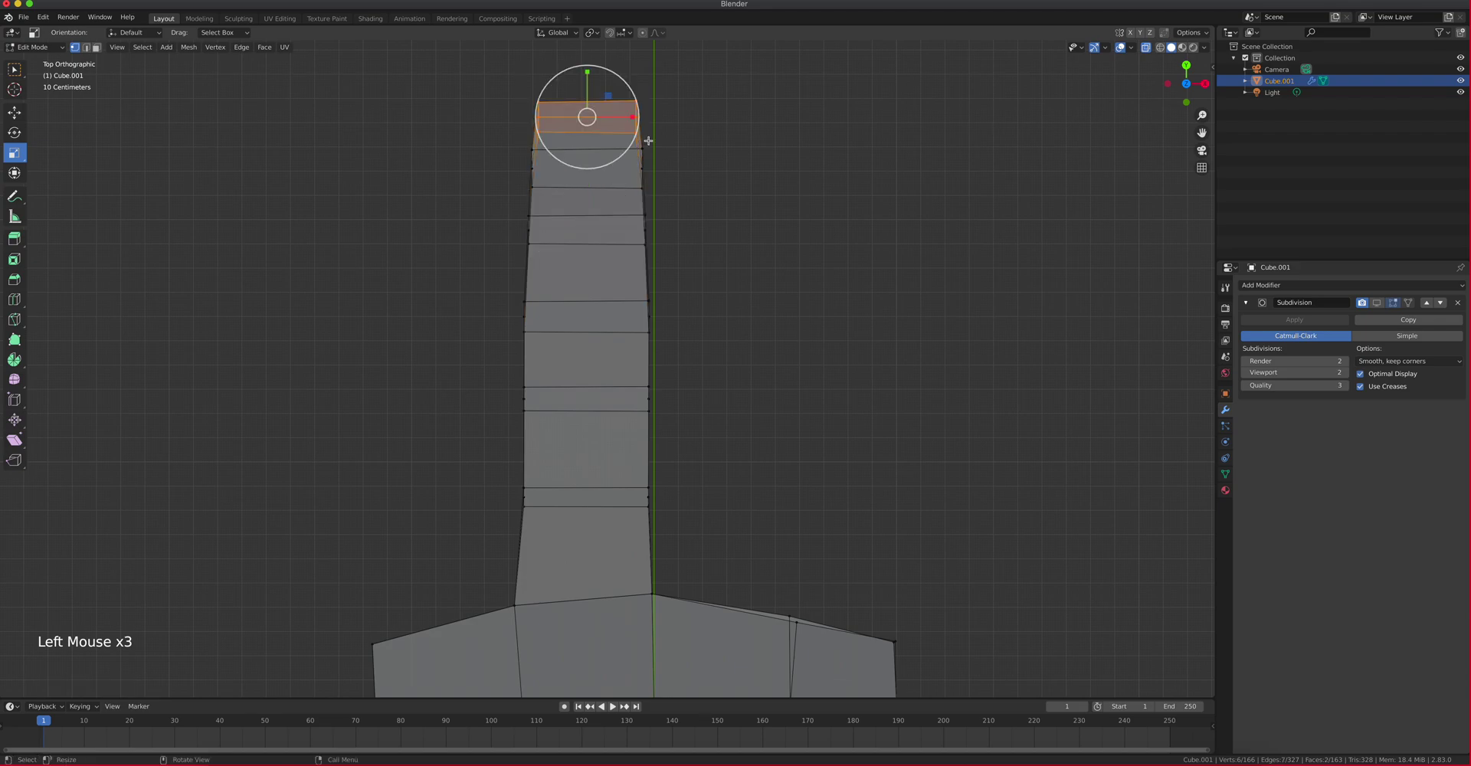
left_click(628, 116)
left_click_drag(627, 116, 617, 118)
middle_click_drag(587, 422, 968, 166)
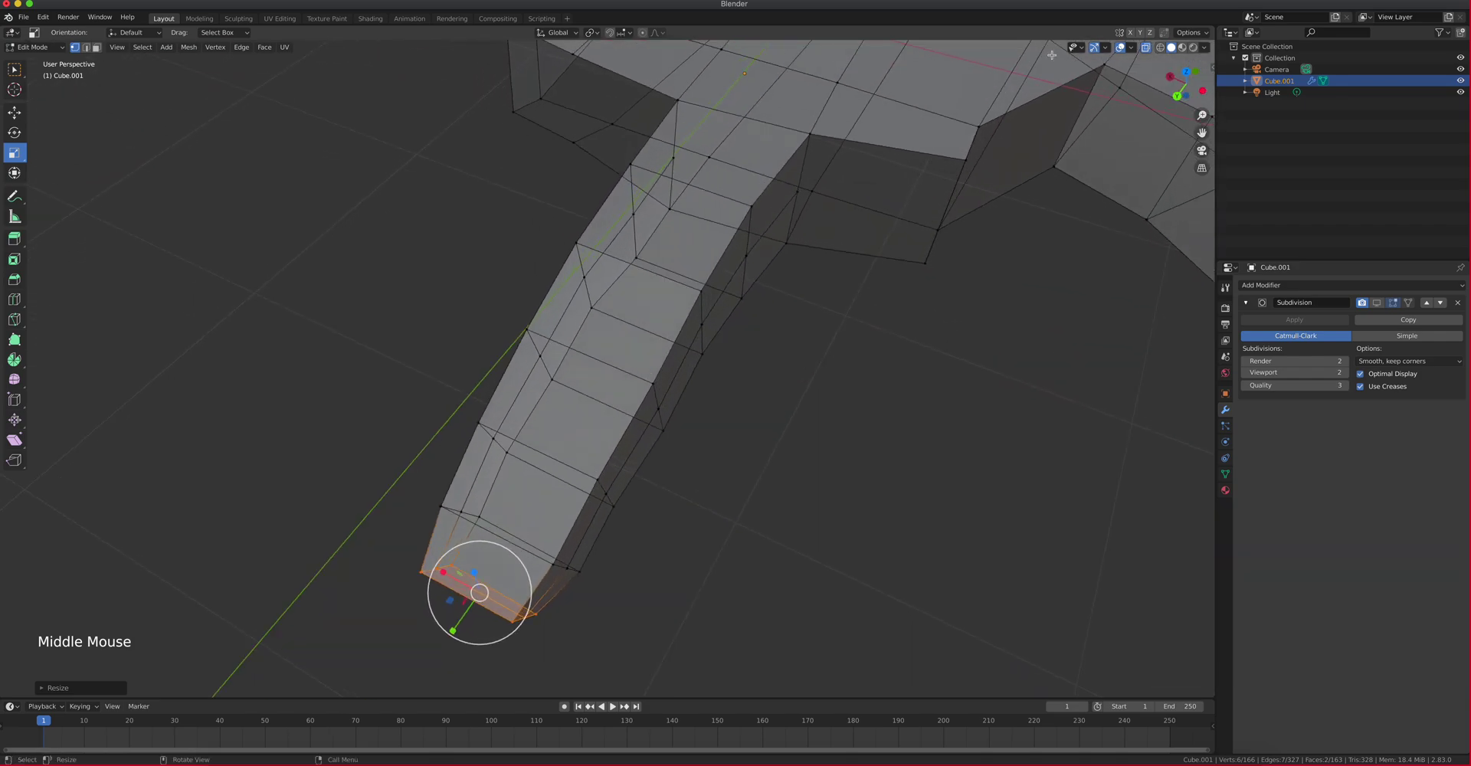
Turn off X-ray and narrow the loop just behind the middle fingertip slightly along X
left_click(1147, 48)
middle_click_drag(730, 227, 854, 42)
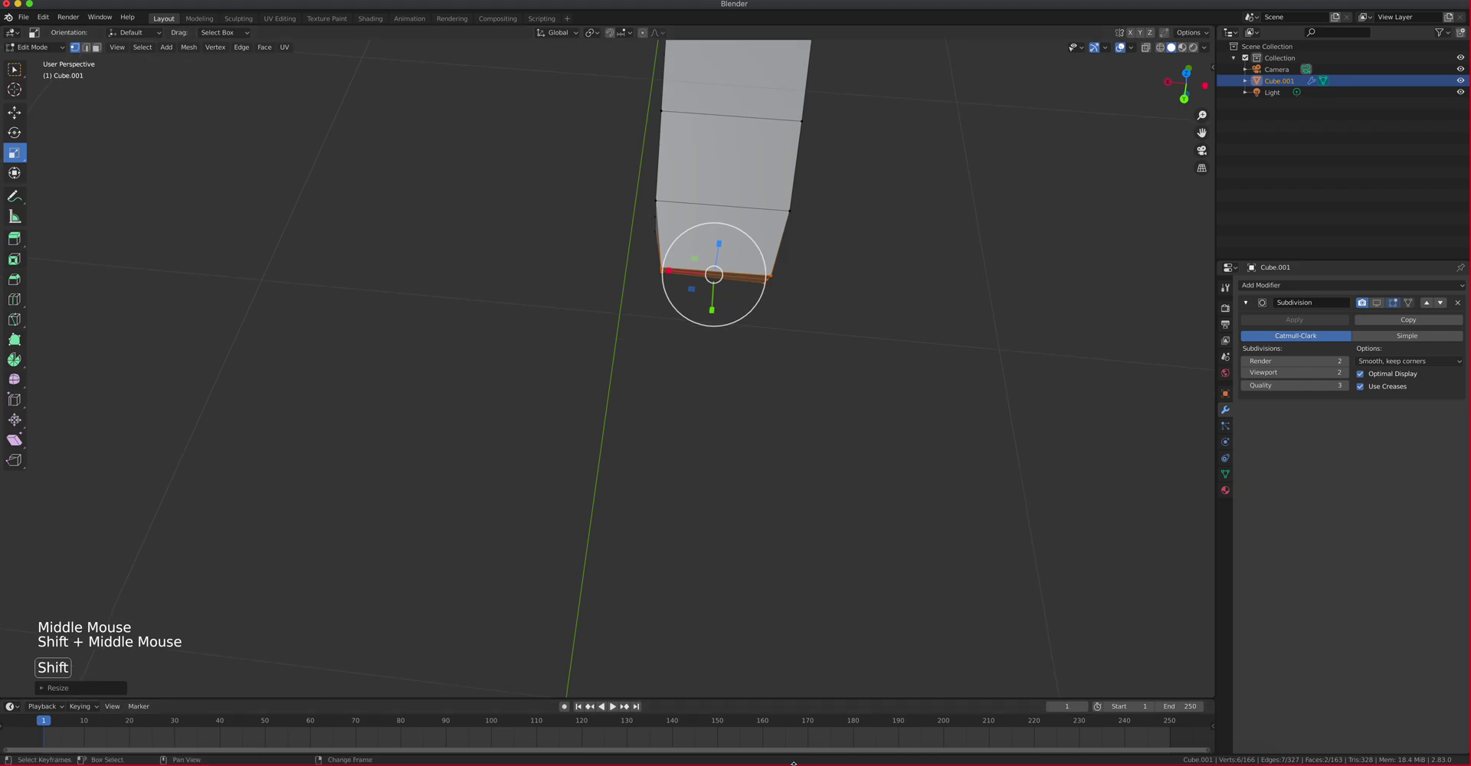
left_click(781, 211, "alt")
left_click(738, 208, "alt")
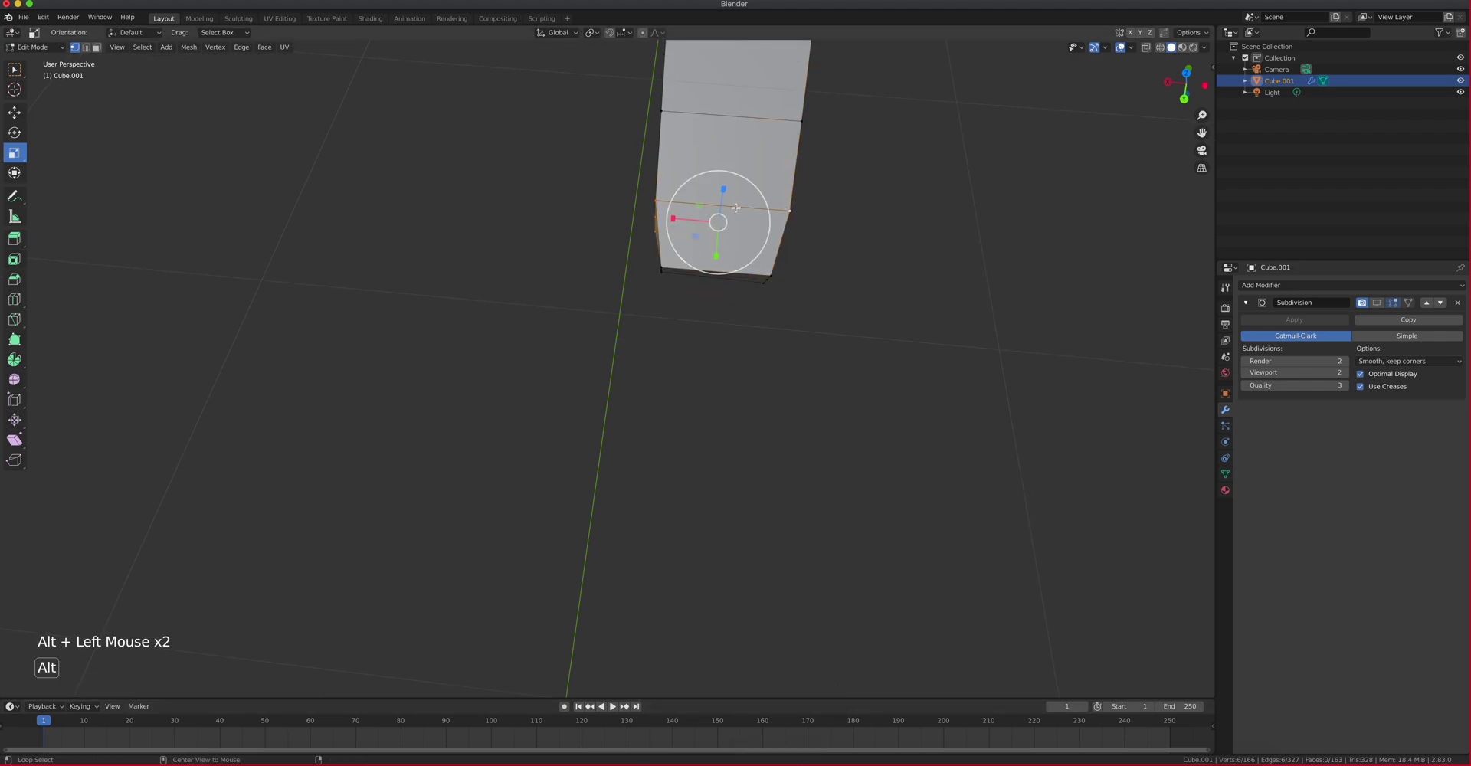
left_click_drag(674, 219, 681, 222)
Select the loop midway along the middle finger plus the one nearest its base, and narrow both along X
middle_click_drag(697, 219, 601, 373, "shift")
left_click(601, 373, "alt")
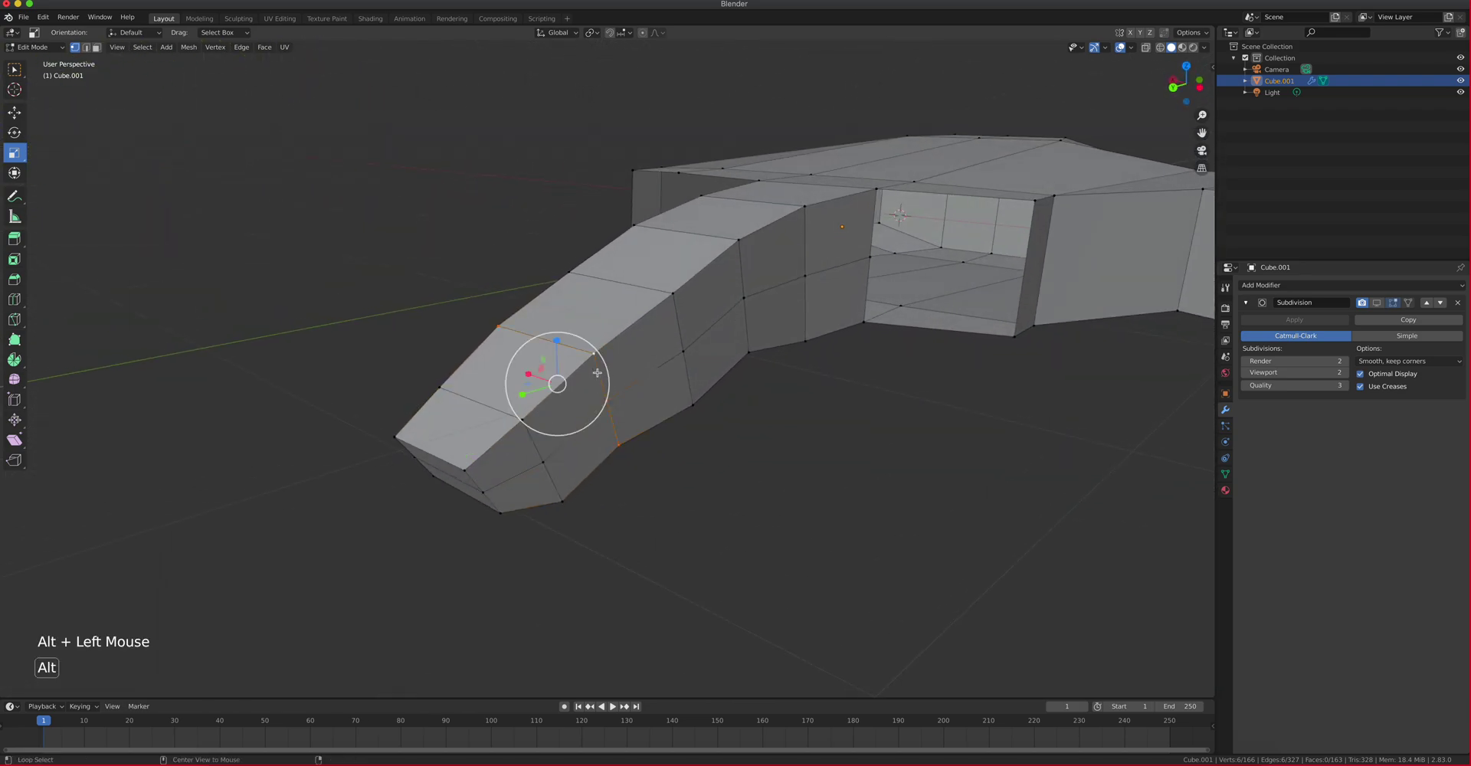
middle_click_drag(596, 390, 707, 341)
left_click(706, 341)
left_click(706, 341, "alt")
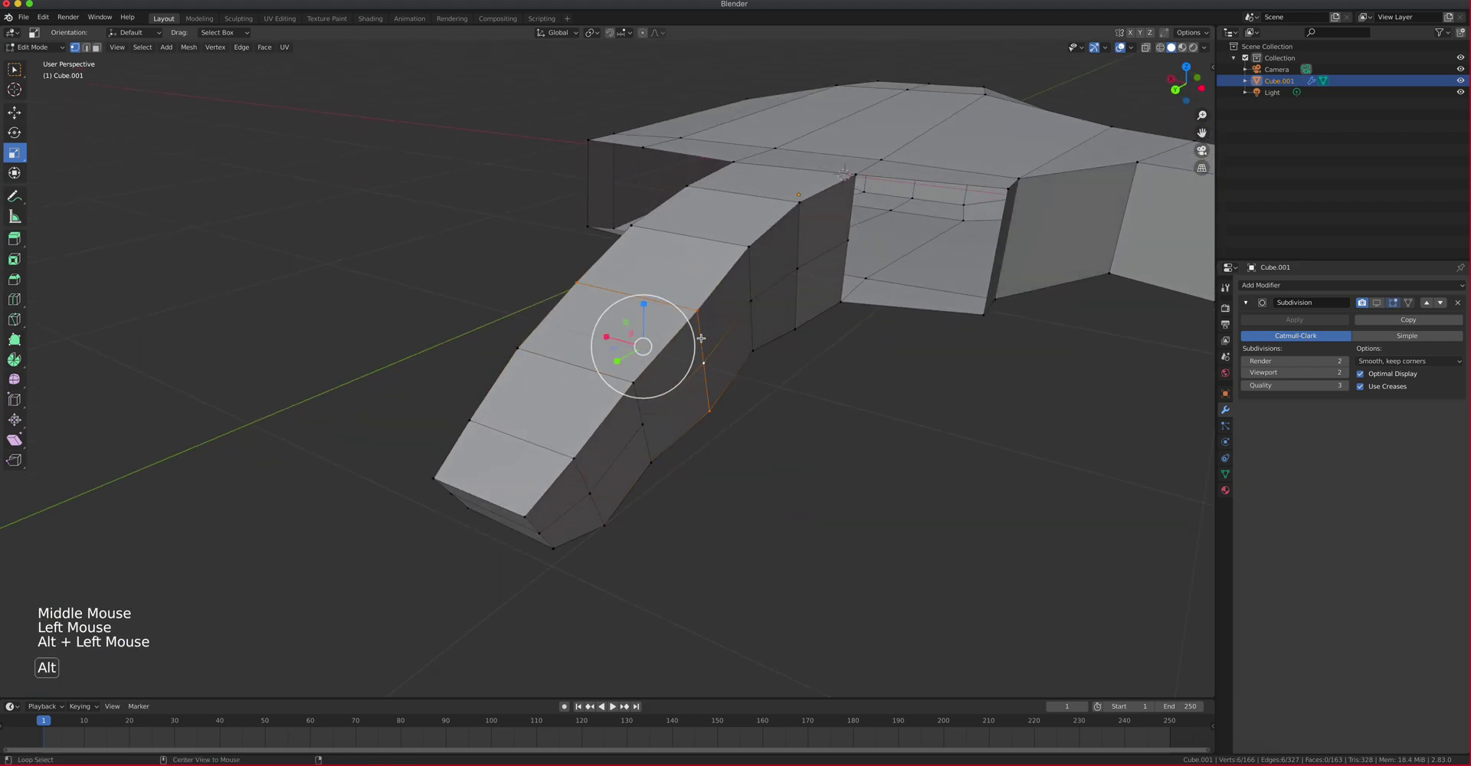
left_click(797, 251, "alt")
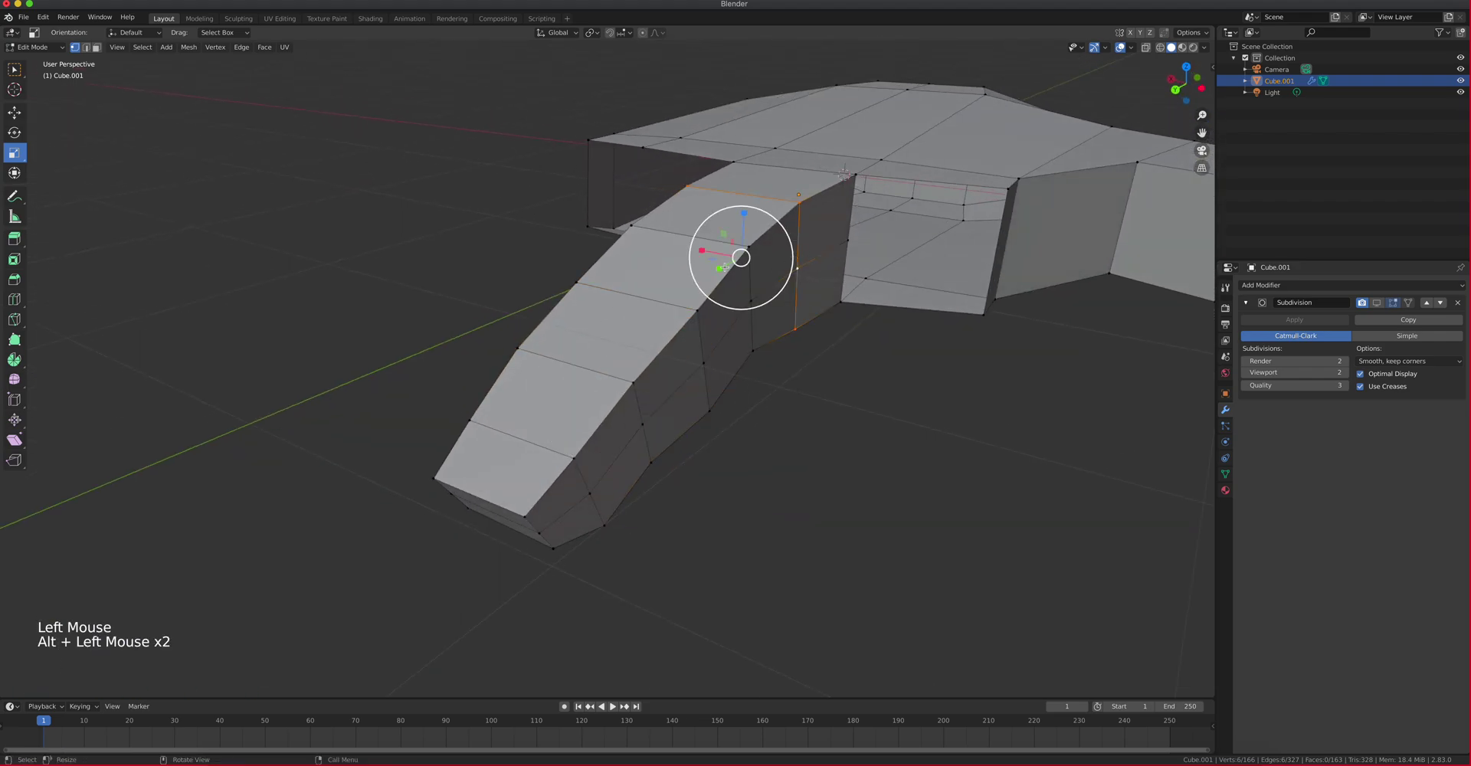
left_click(678, 310, "alt+shift")
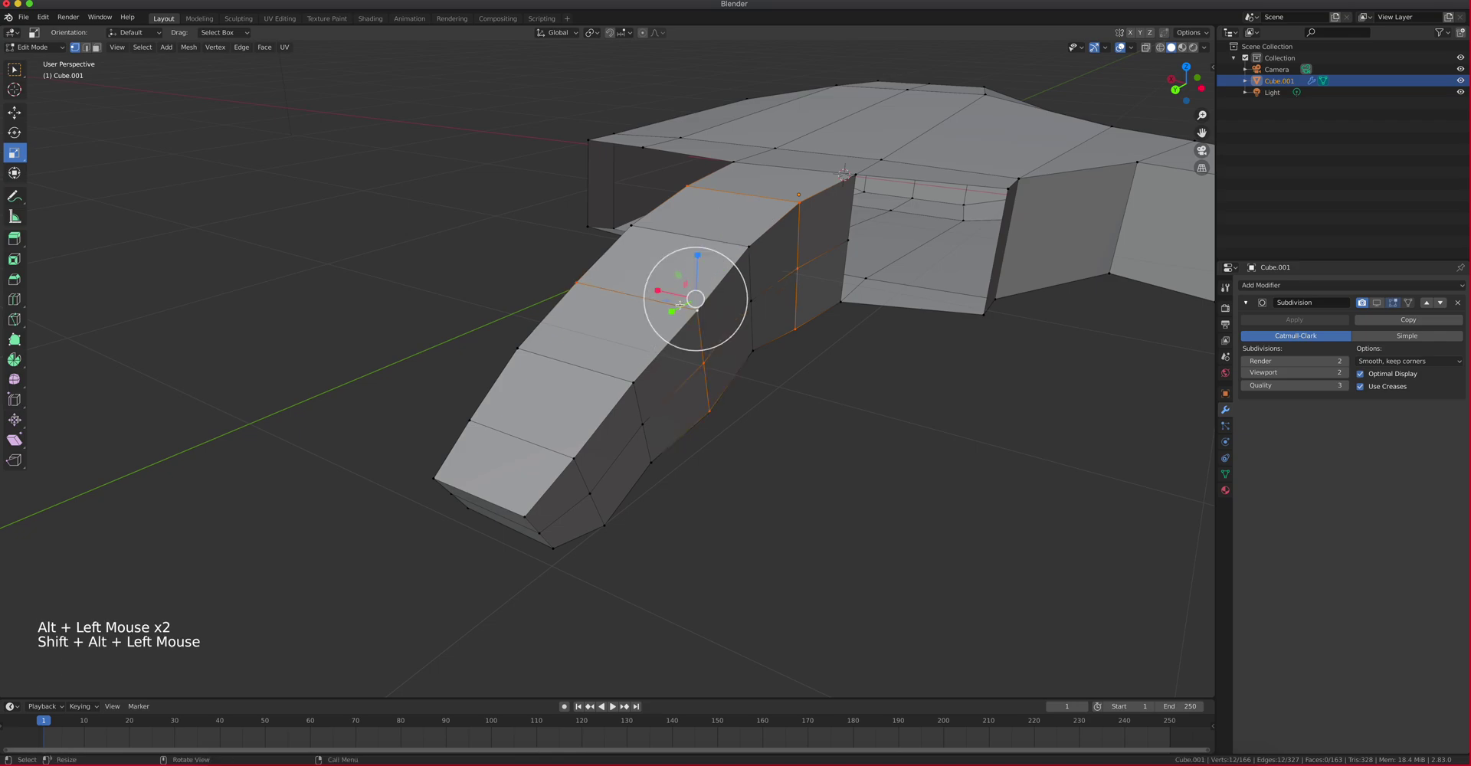
left_click_drag(662, 291, 671, 291)
Widen the two pinched loops slightly along X, and adjust the width of the loop nearest the finger base
middle_click_drag(671, 291, 875, 365)
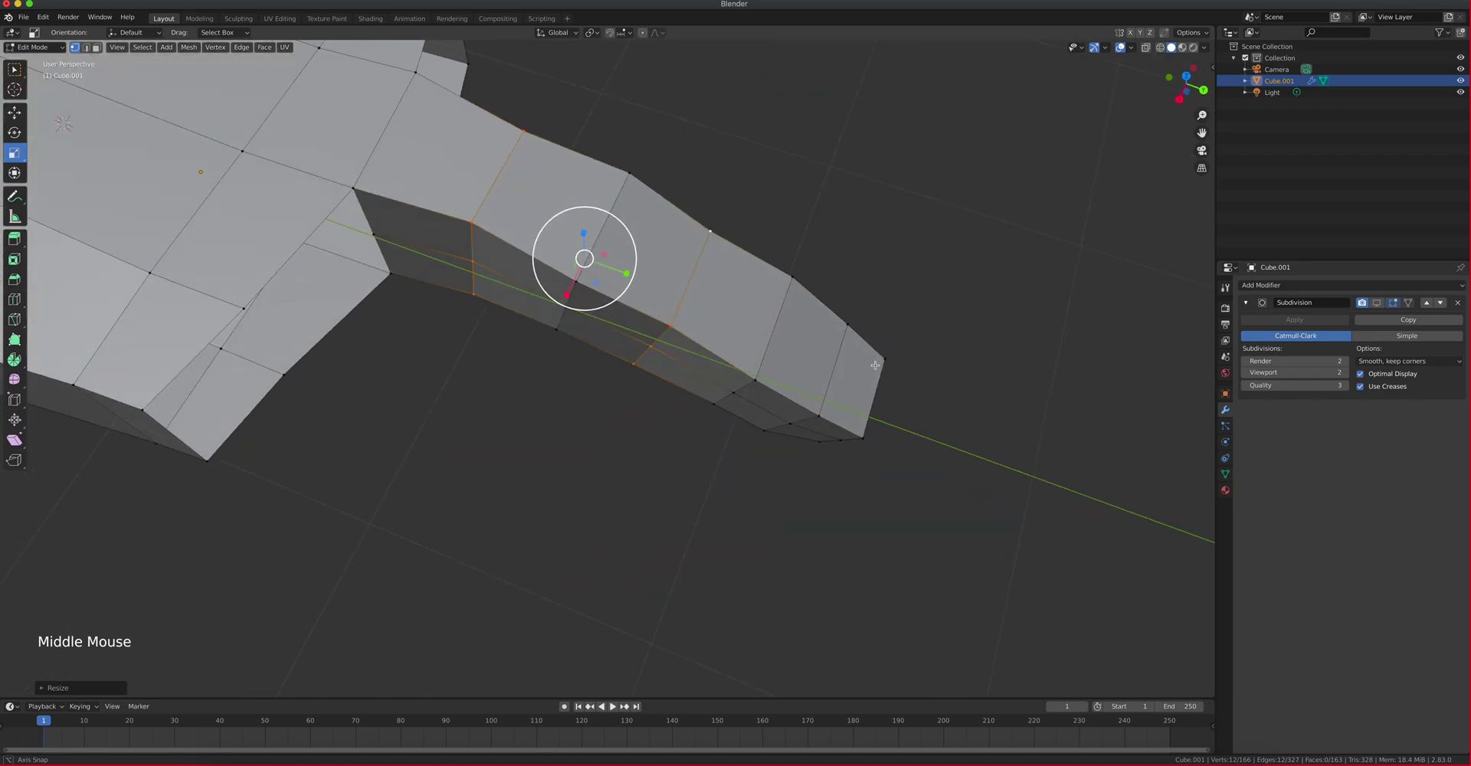
key("KP_7")
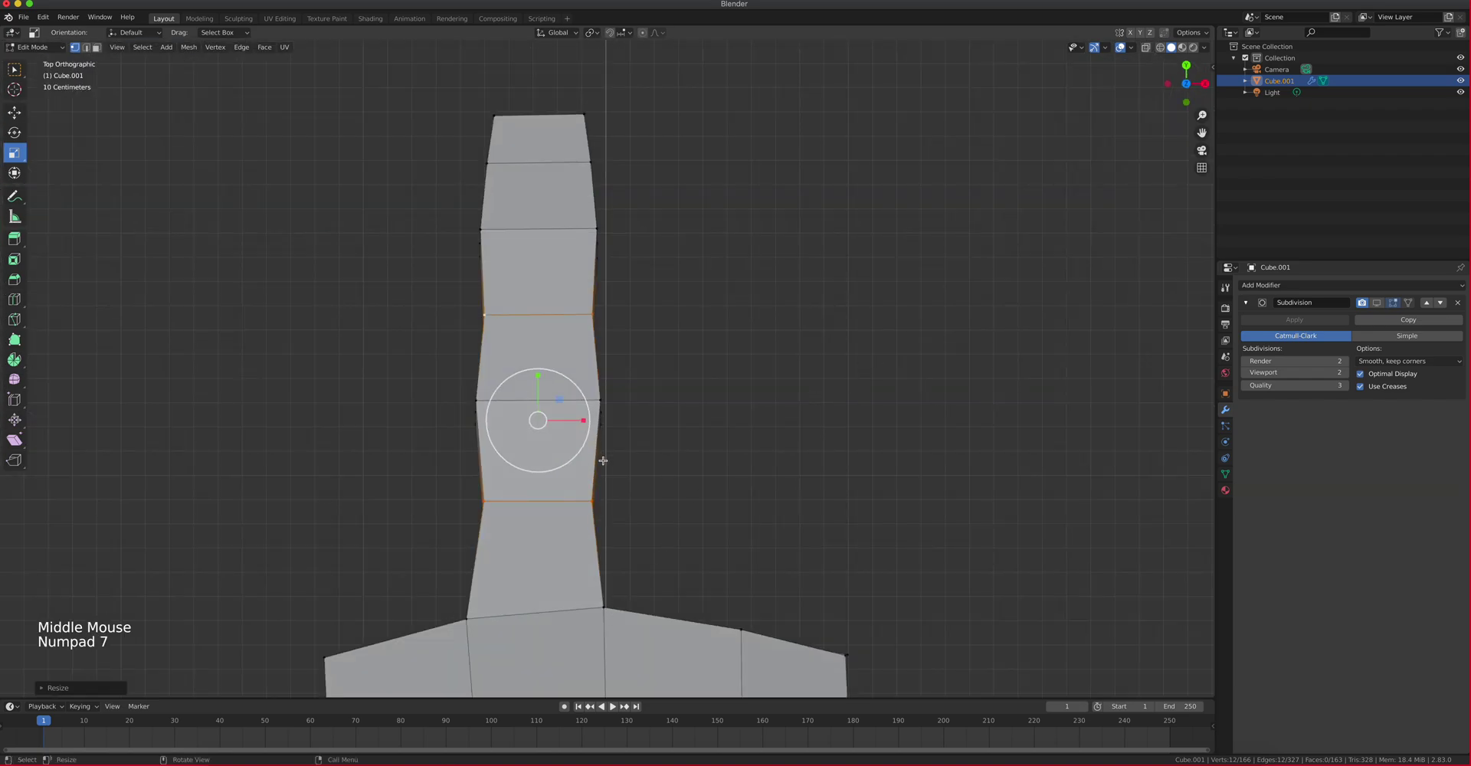
left_click_drag(583, 420, 587, 420)
left_click(583, 504)
left_click(581, 508, "alt")
left_click_drag(581, 509, 585, 509)
Select the lower side edges along both sides of the middle finger's underside and scale them inward
middle_click_drag(585, 509, 729, 299)
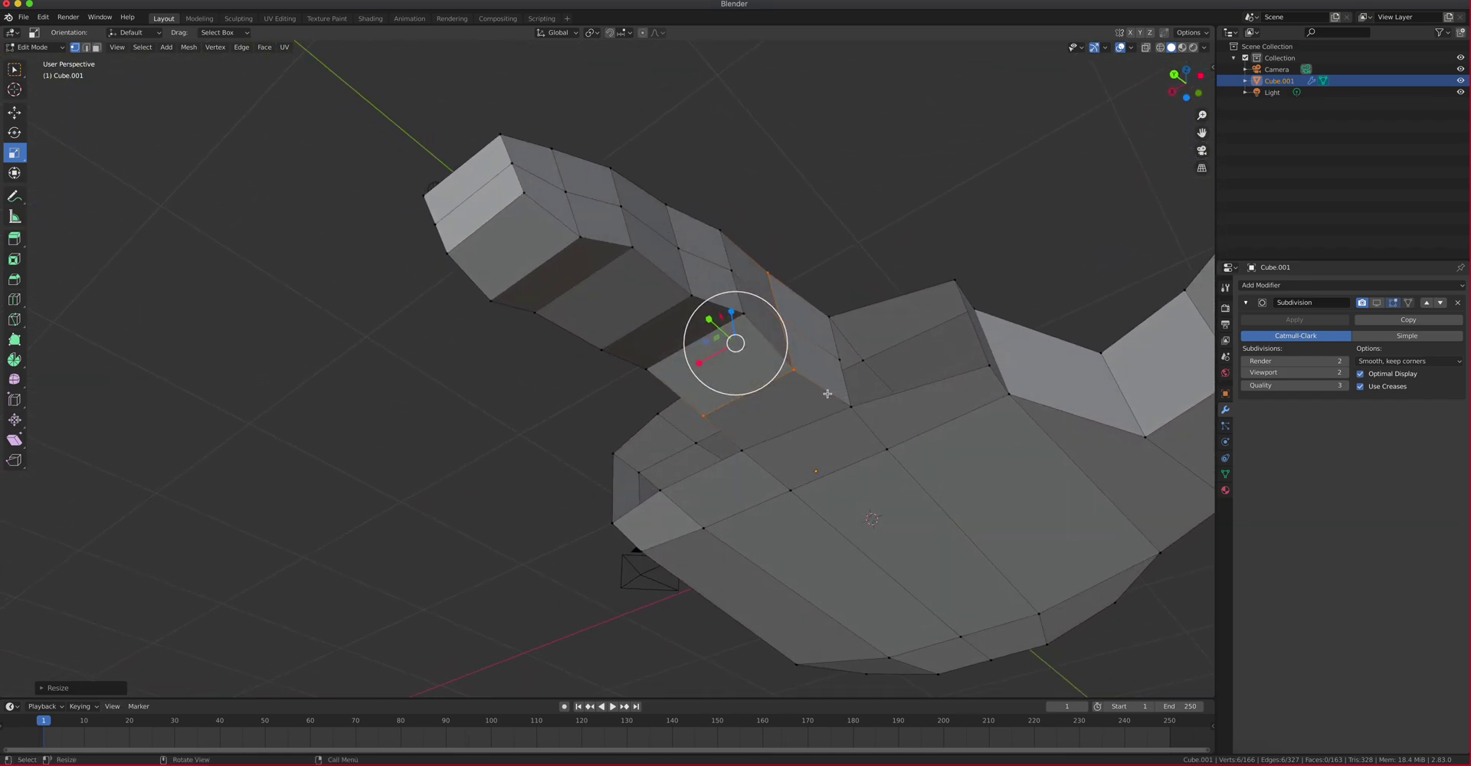
key("2")
left_click(768, 346)
left_click(690, 289, "shift")
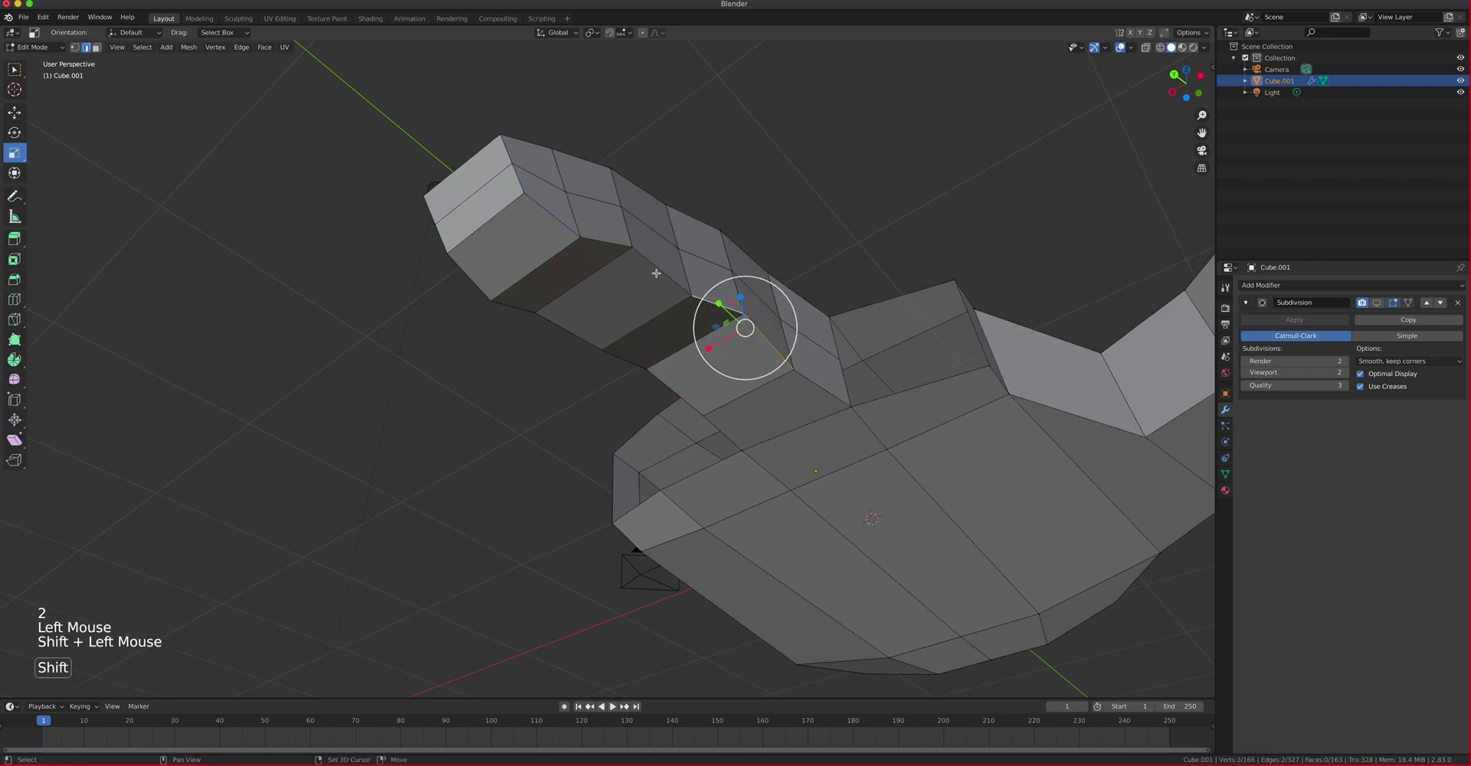
left_click(656, 273, "shift")
left_click(613, 237, "shift")
left_click(556, 229, "shift")
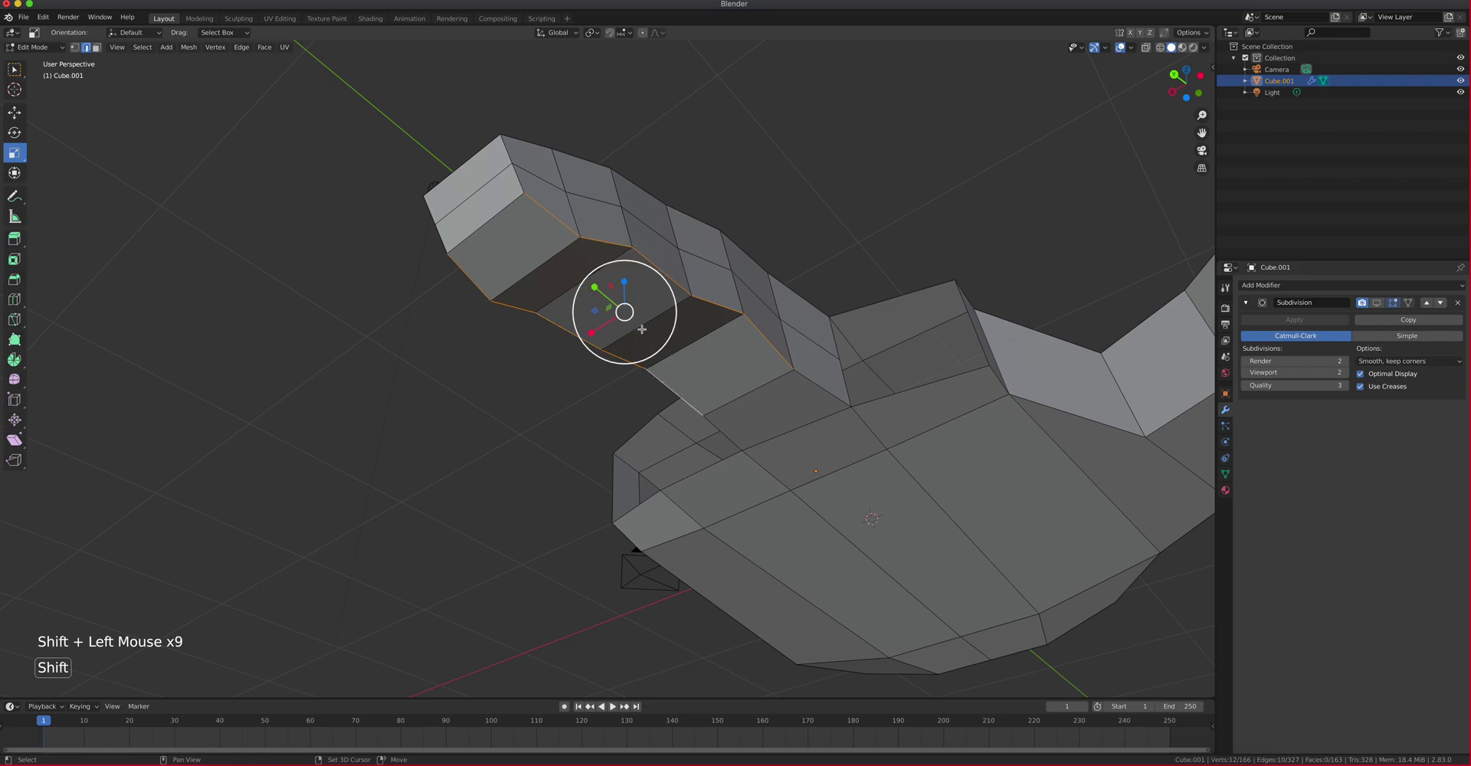
left_click_drag(643, 330, 613, 322)
Add a lengthwise loop cut down the middle of the middle finger, running across the back of the hand
middle_click_drag(613, 322, 597, 346)
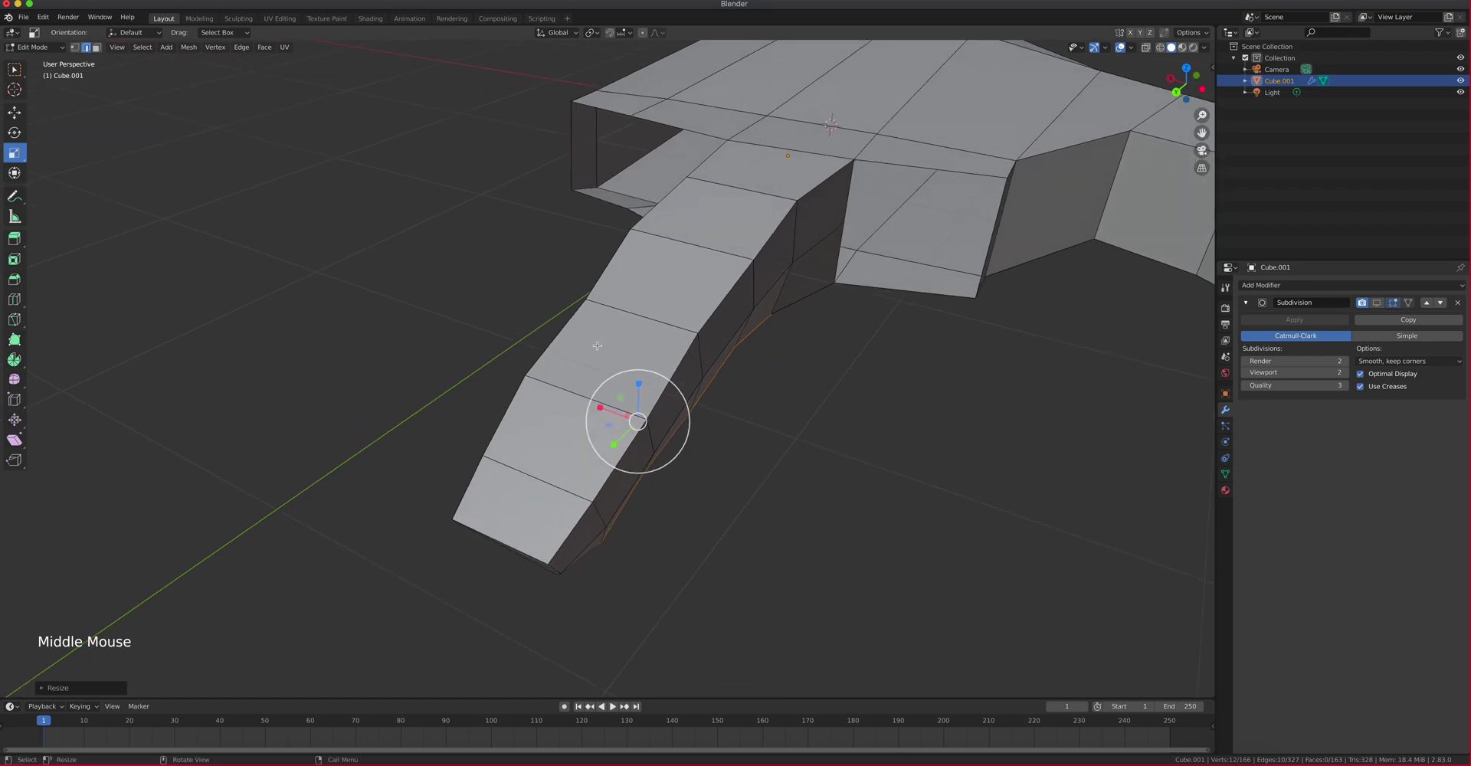
key("ctrl+r")
left_click(733, 188)
left_click(754, 254)
Select the edges of the new lengthwise cut that run across the back of the hand to the wrist
scroll(766, 251, "up", 3)
scroll(767, 251, "down", 2)
scroll(767, 251, "down", 3)
middle_click_drag(759, 230, 697, 337, "shift")
key("2")
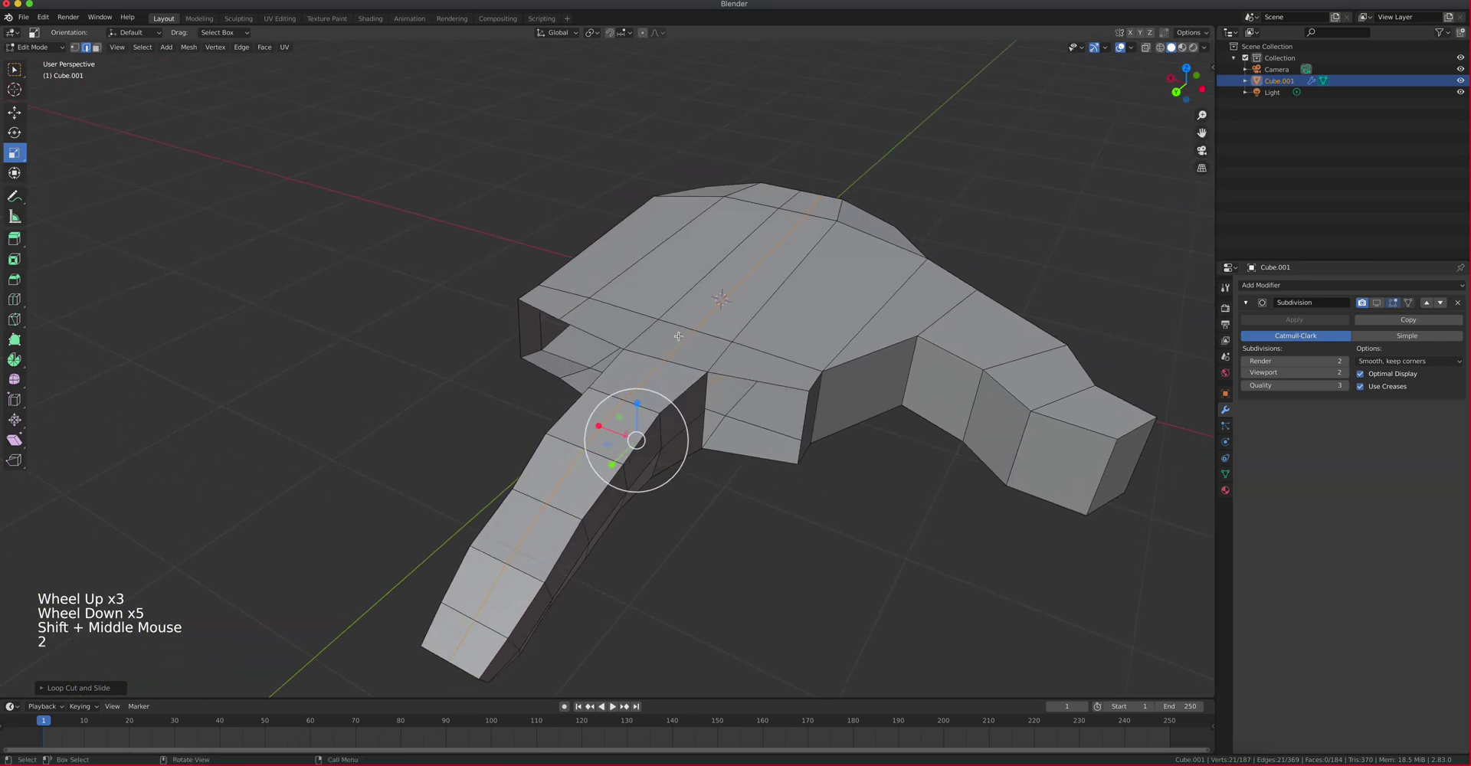
left_click(681, 341)
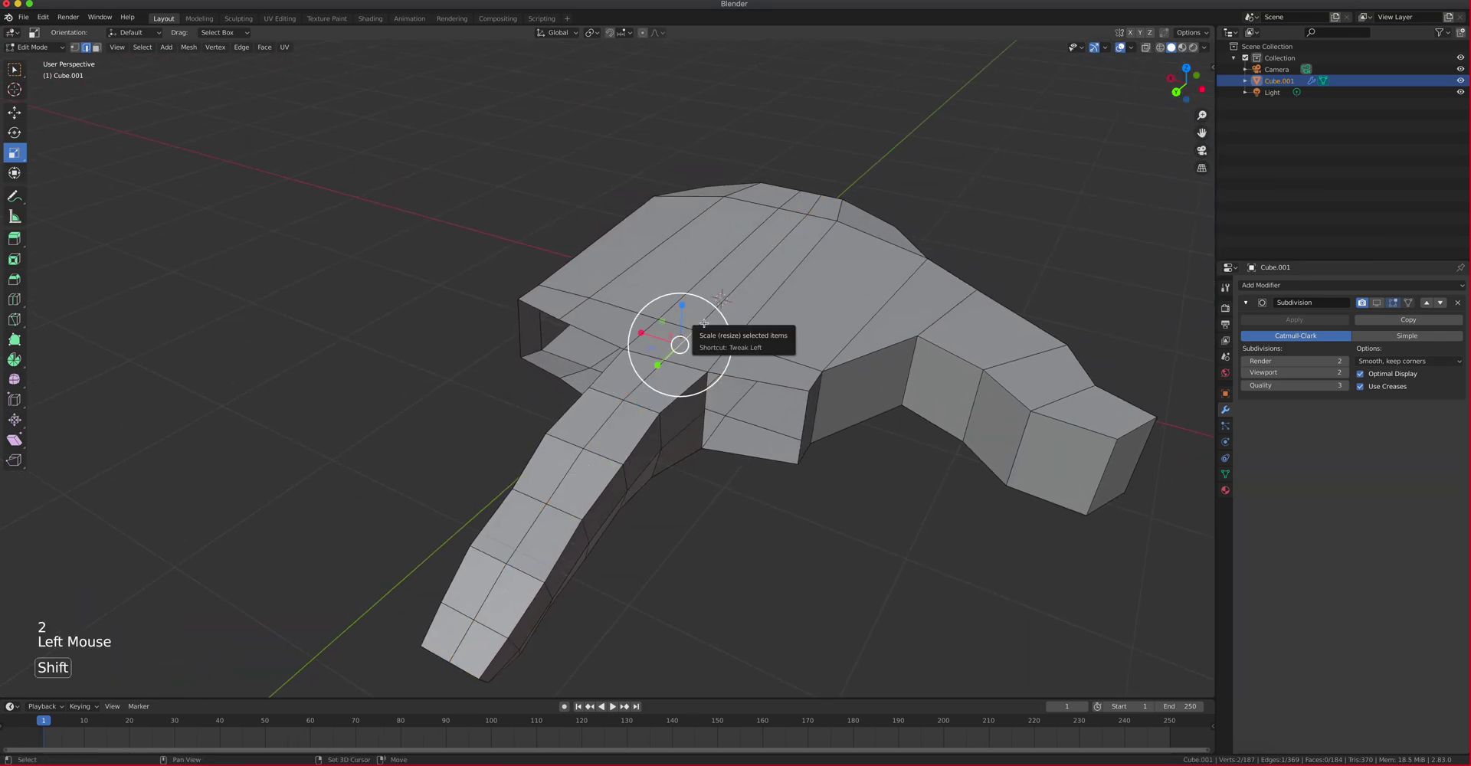
left_click(778, 232, "shift")
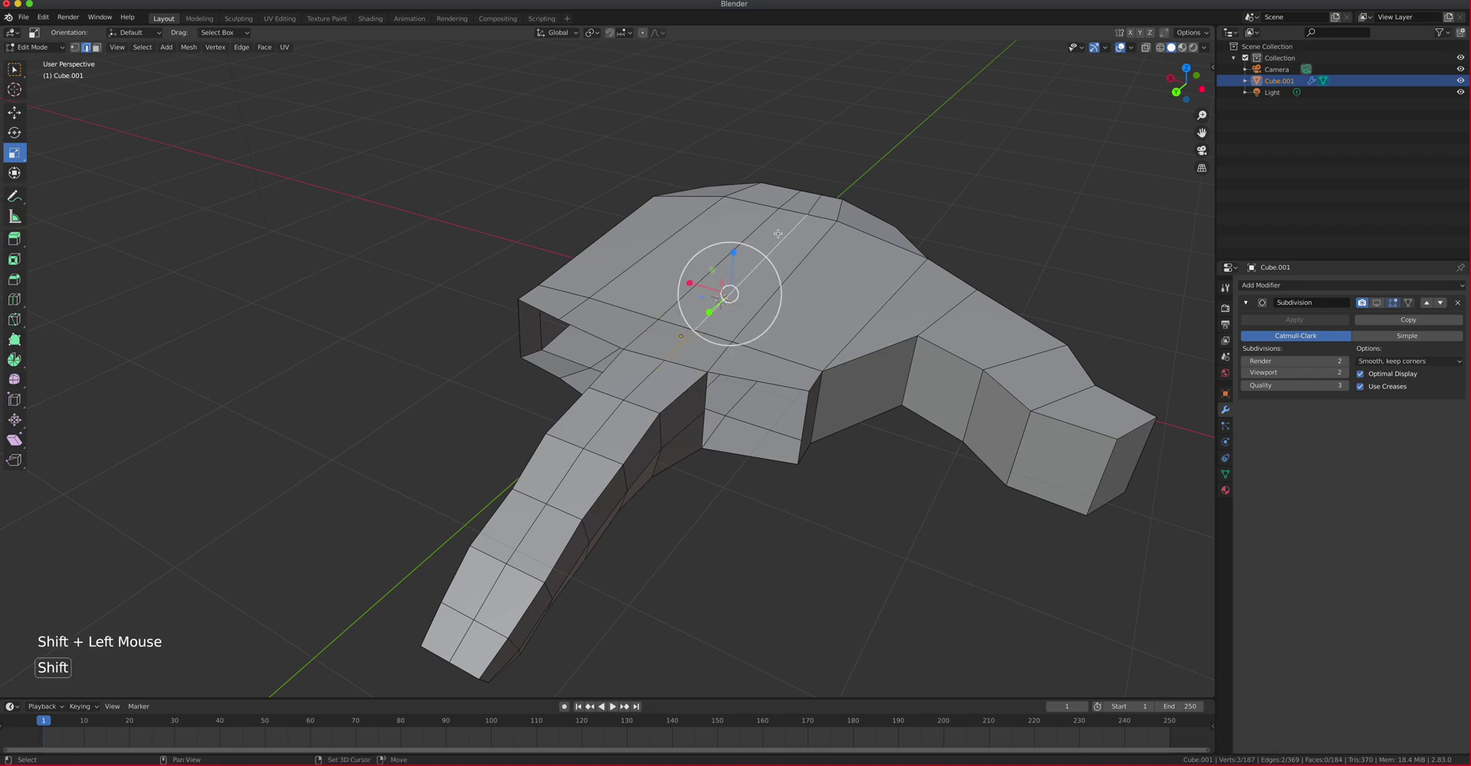
left_click(816, 204, "shift")
Extend the selection along the same cut, down over the wrist end and across the palm to the middle finger's base
middle_click_drag(817, 204, 644, 270)
scroll(643, 269, "down", 2)
left_click(903, 551, "shift")
middle_click_drag(903, 551, 844, 350)
left_click(879, 276, "shift")
left_click(832, 313, "shift")
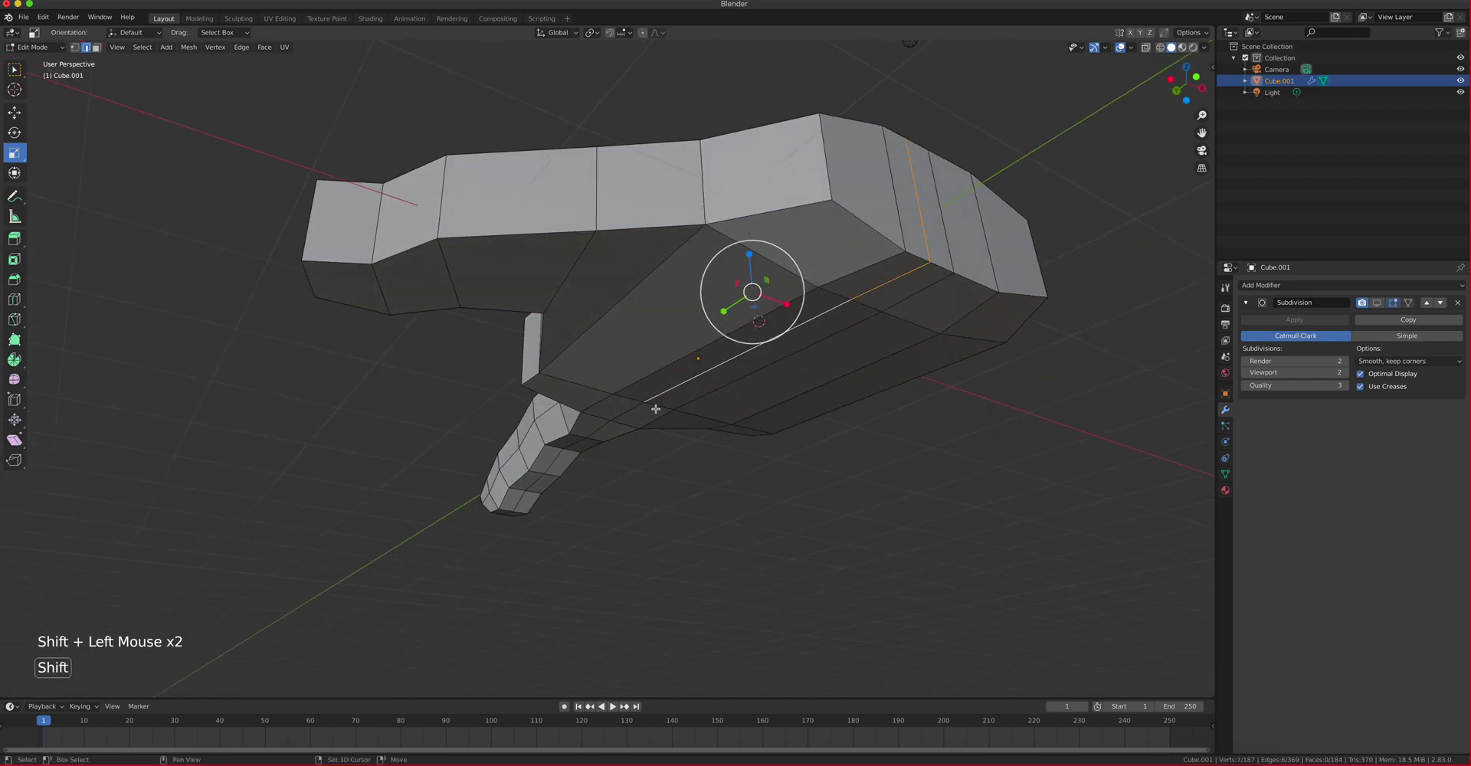
middle_click_drag(671, 386, 683, 355)
left_click(649, 373, "shift")
Try deleting the selected edges of the cut, and undo the deletion
key("x")
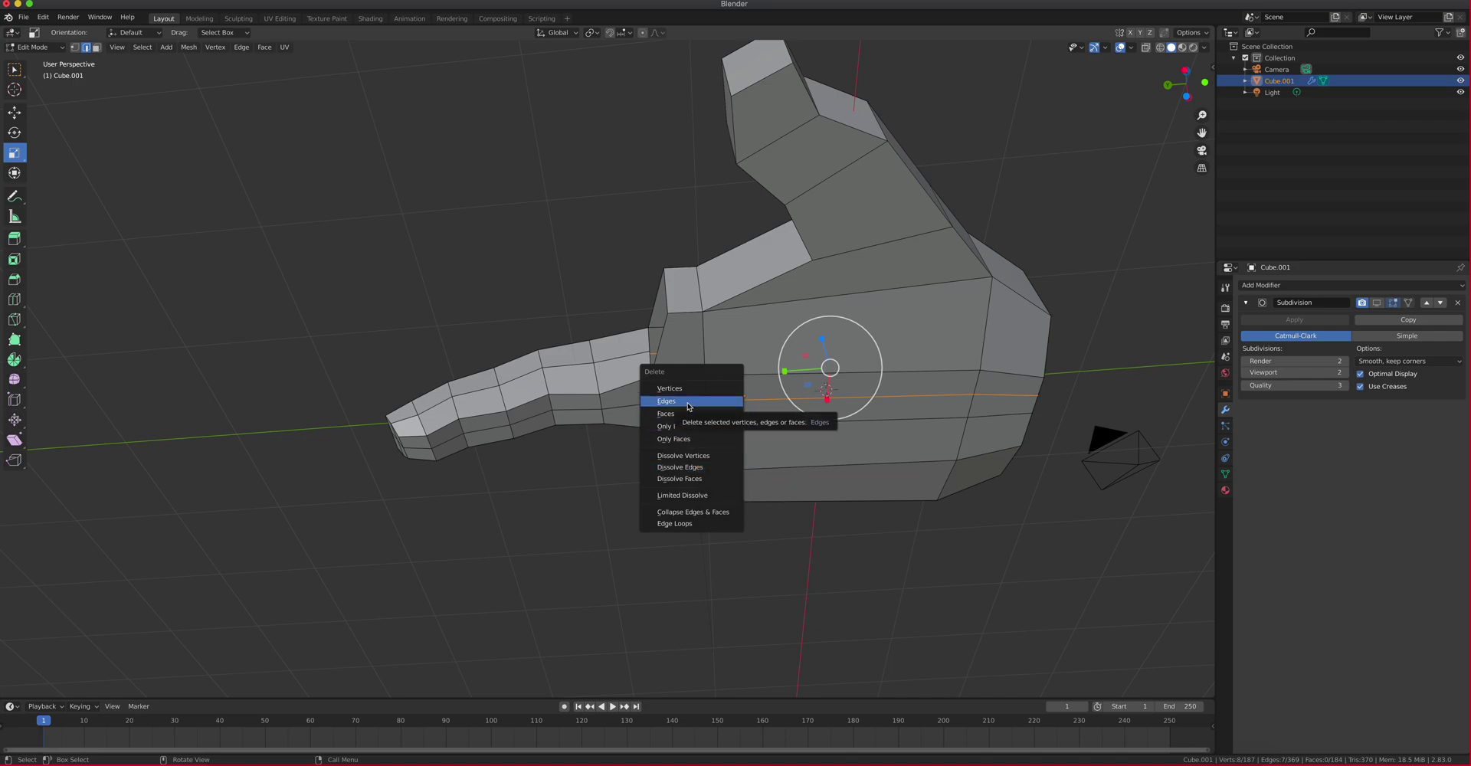
left_click(688, 406)
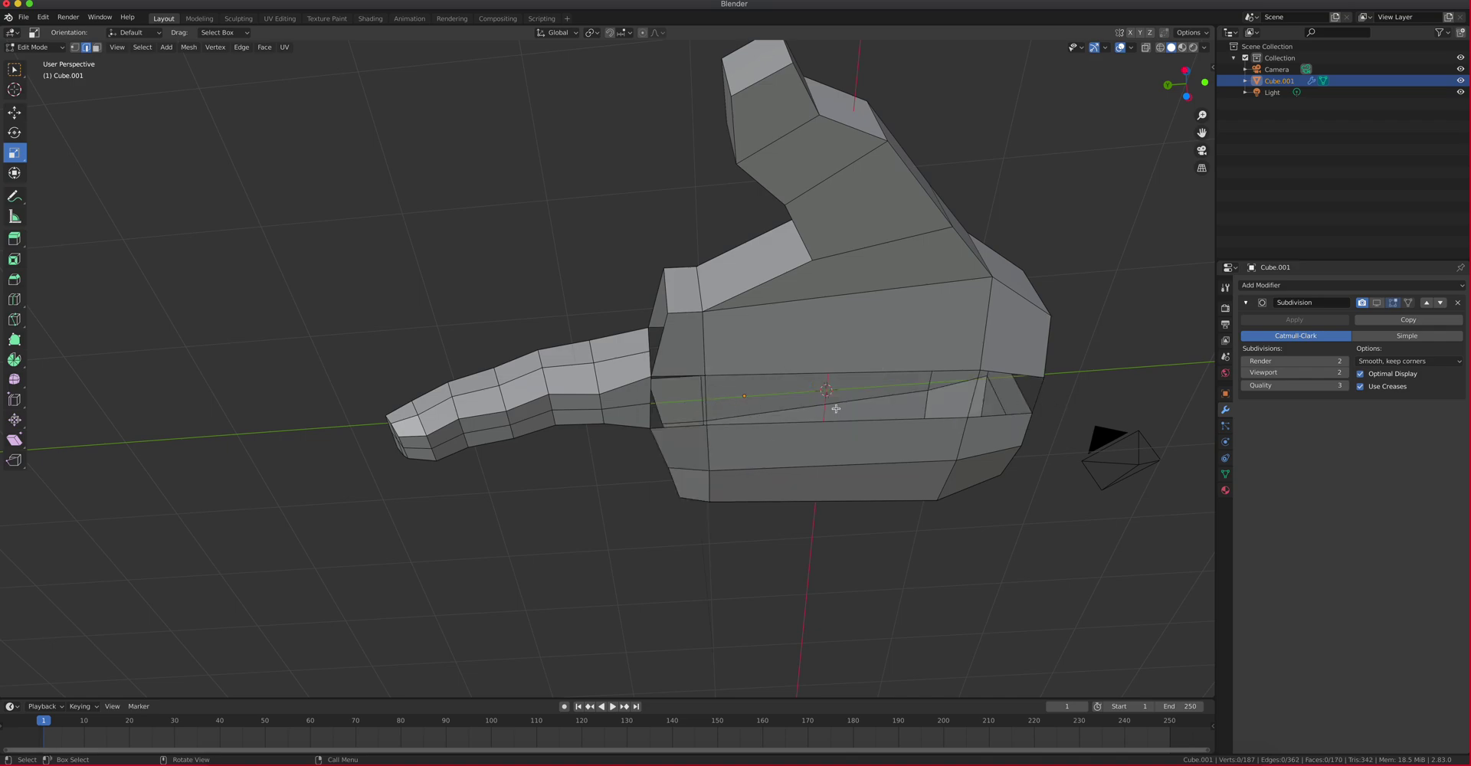
key("super+z")
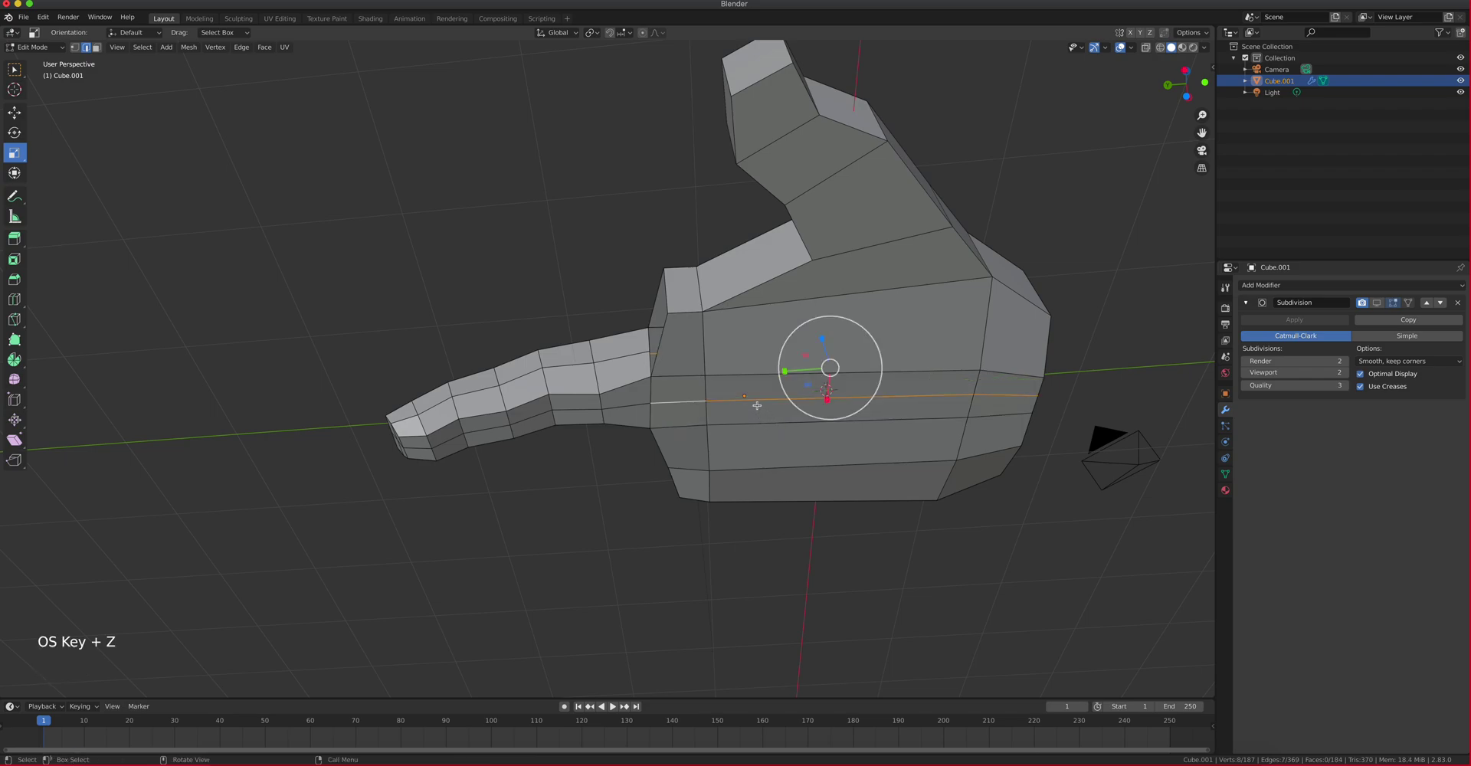
Dissolve the selected edges so the lengthwise cut remains only on the middle finger
key("x")
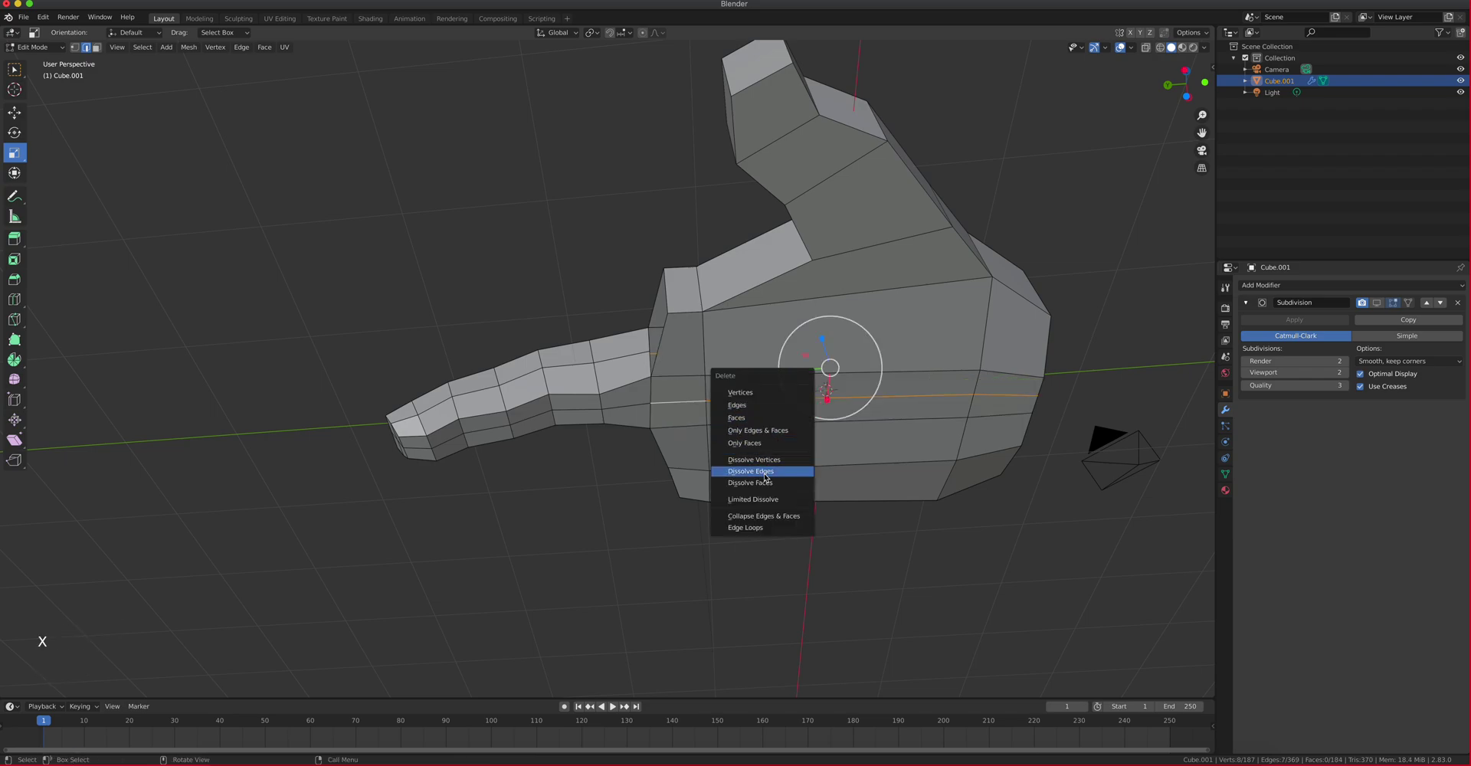
left_click(764, 476)
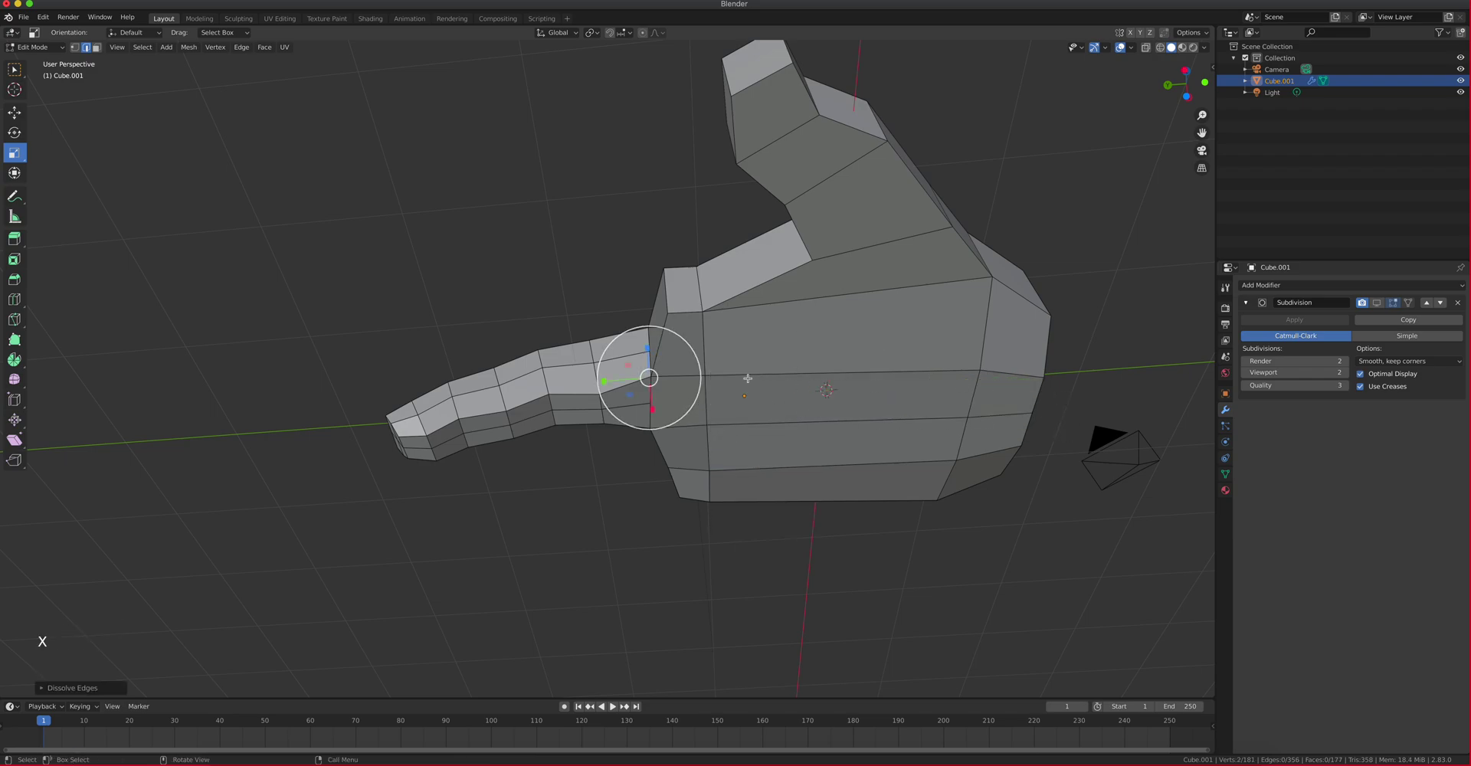
middle_click_drag(748, 379, 772, 329)
scroll(696, 413, "up", 4)
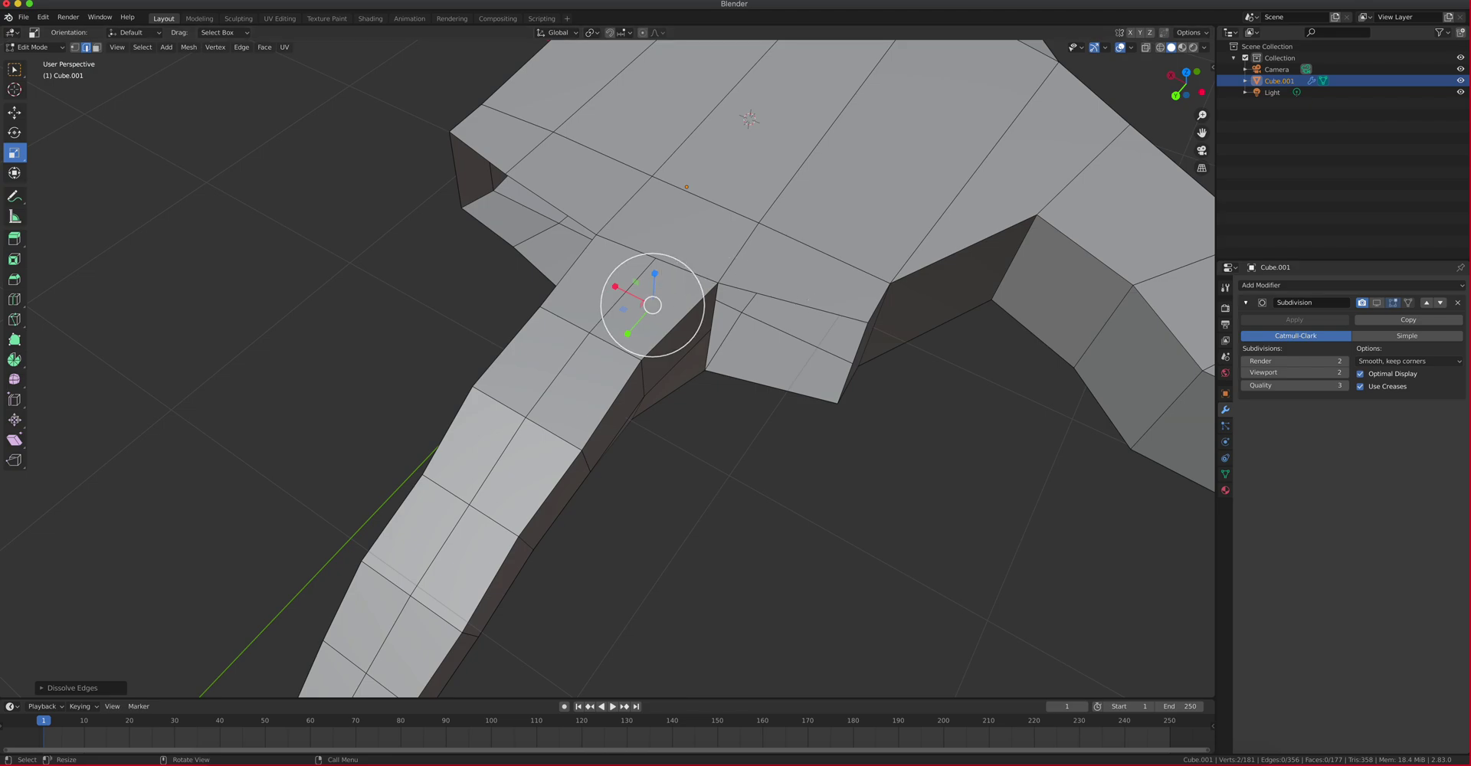
Select the upper side edges along both sides of the middle finger and move them slightly down along Z
scroll(661, 344, "down", 3)
middle_click_drag(661, 345, 660, 285, "shift")
scroll(656, 271, "up", 3)
middle_click_drag(661, 285, 556, 282)
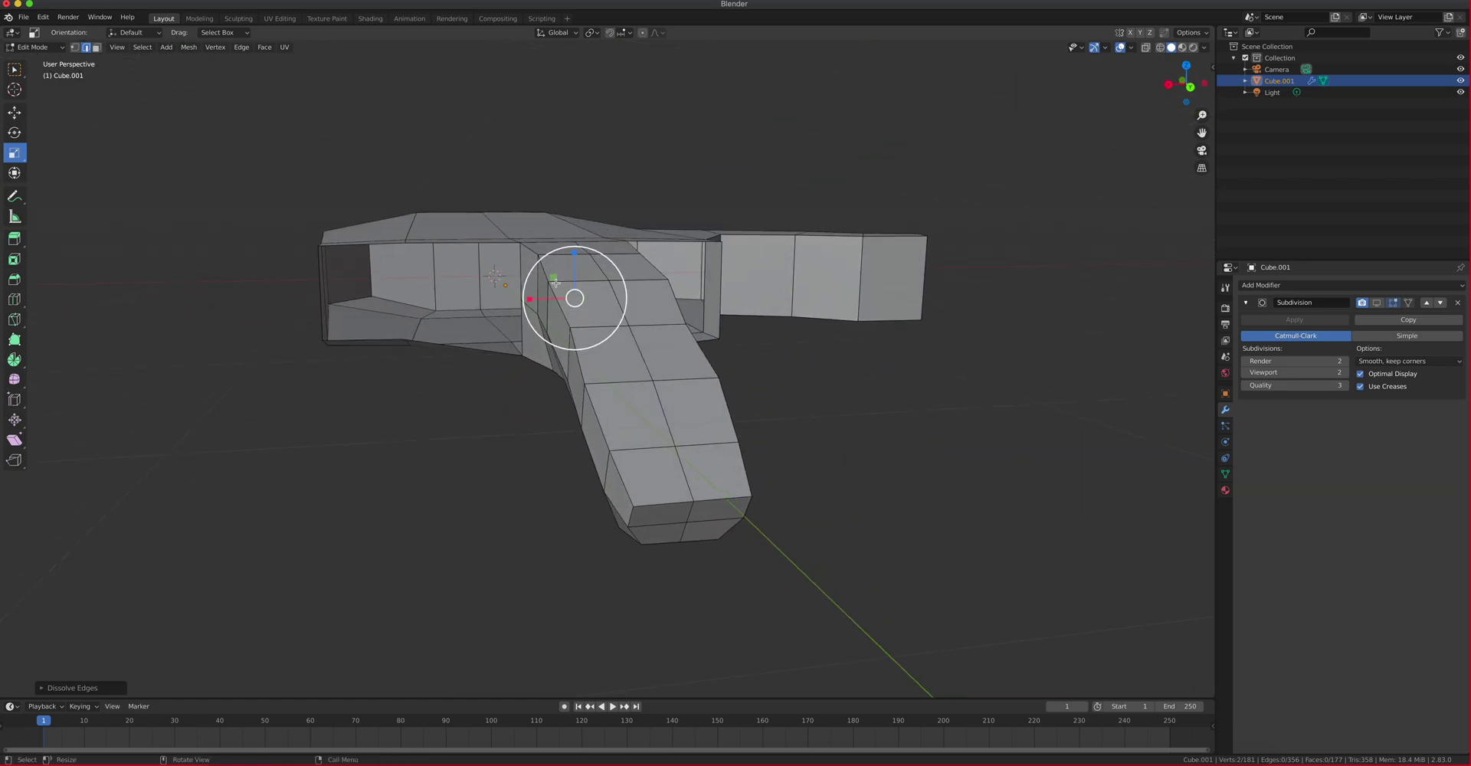
left_click(14, 69)
double_click(544, 274)
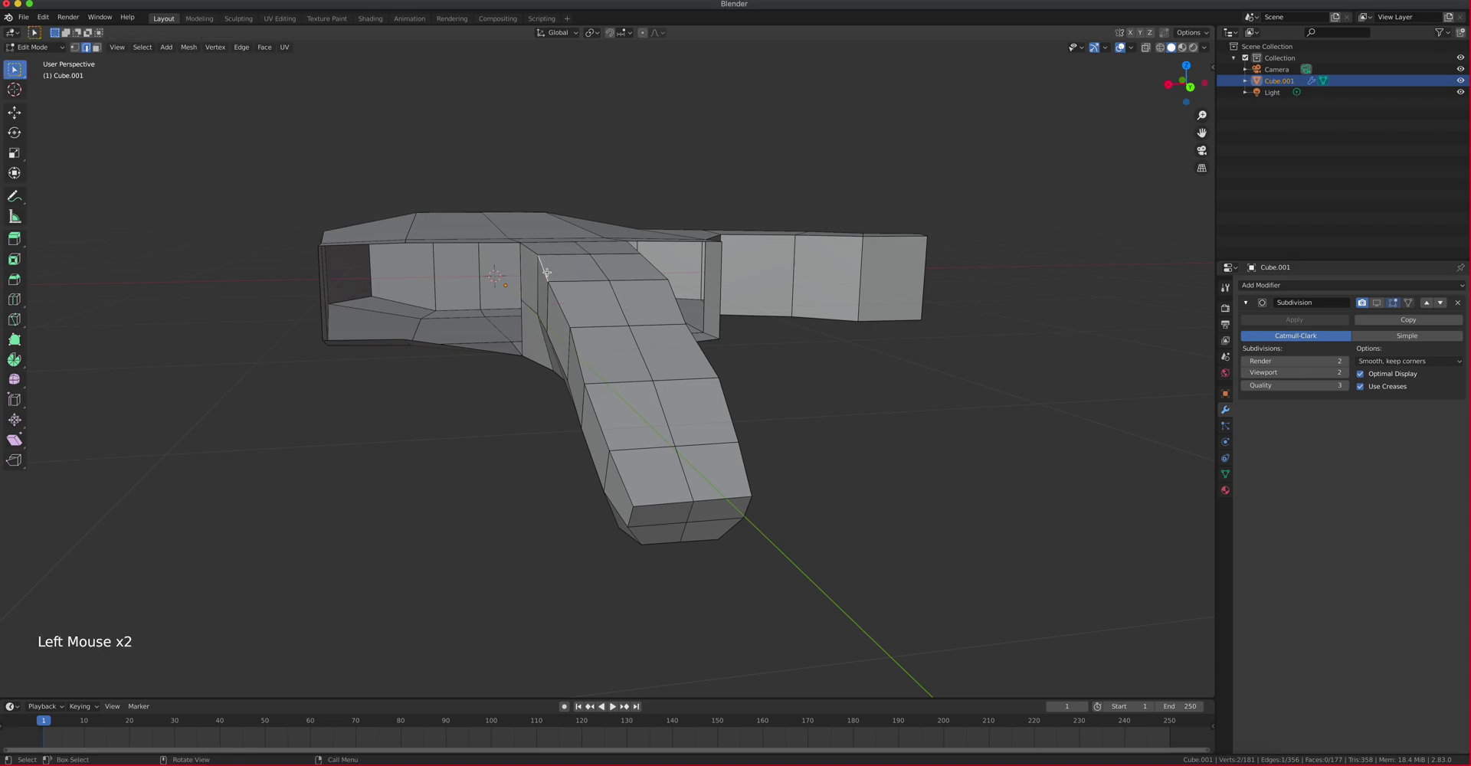
left_click(559, 302, "shift")
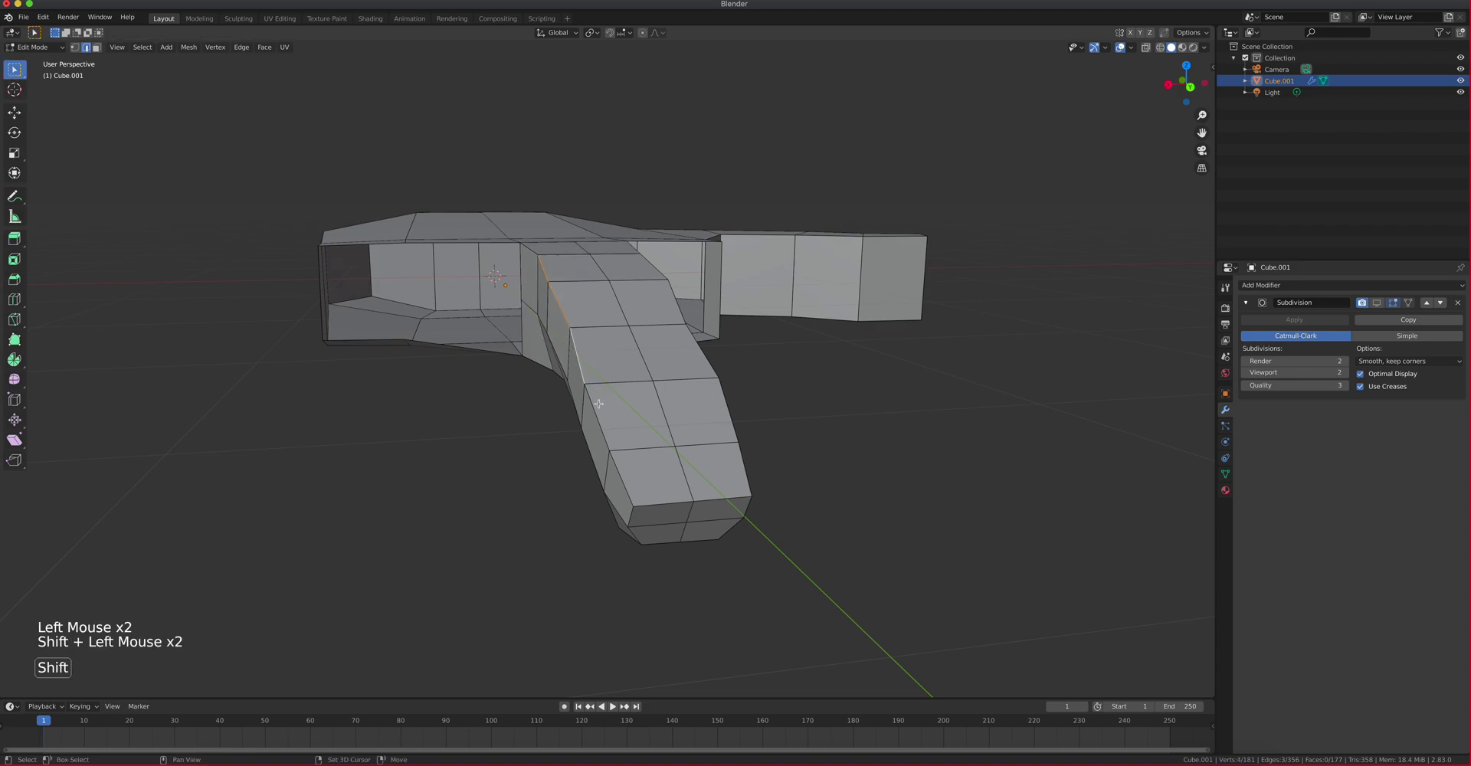
left_click(618, 472, "shift")
middle_click_drag(632, 297, 185, 189)
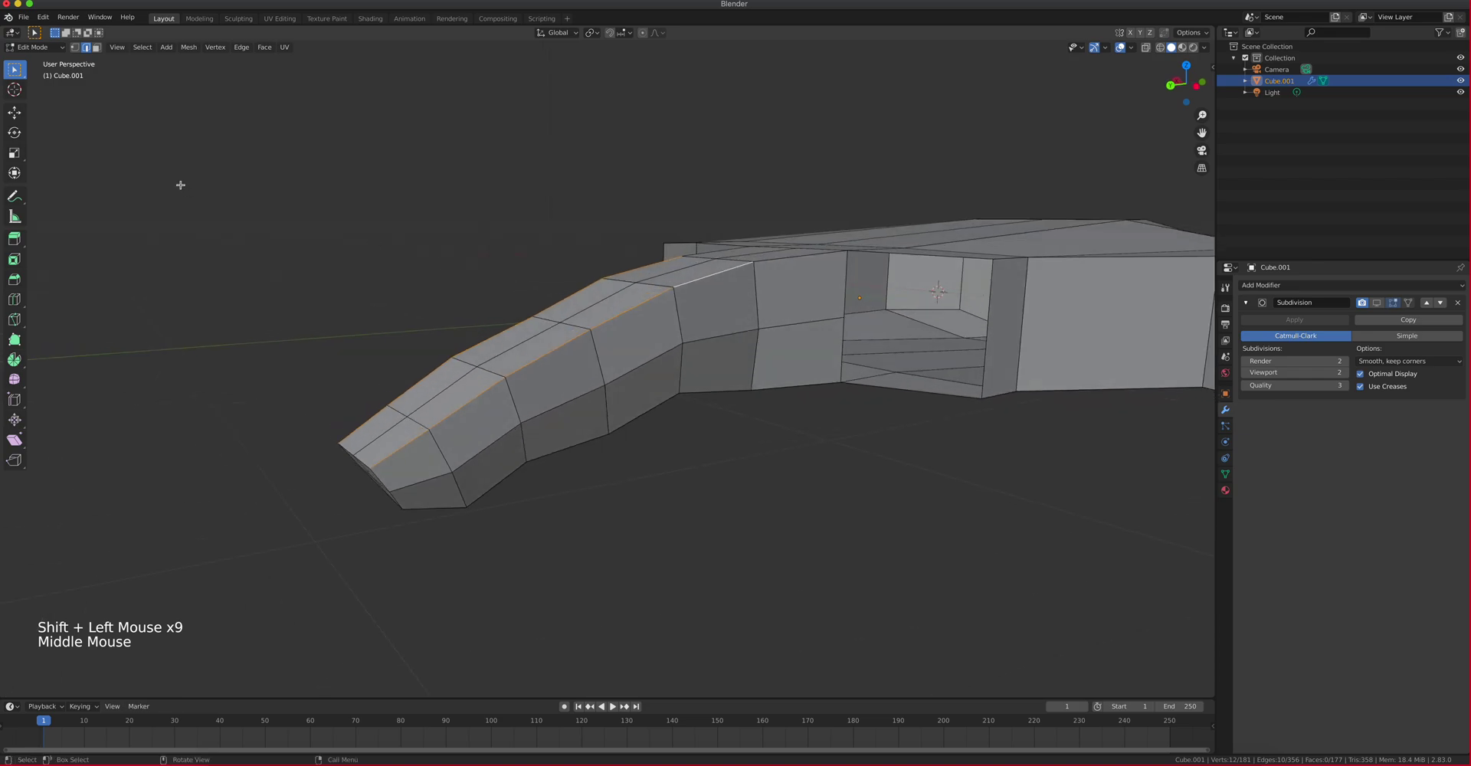
left_click(17, 116)
left_click_drag(535, 295, 539, 305)
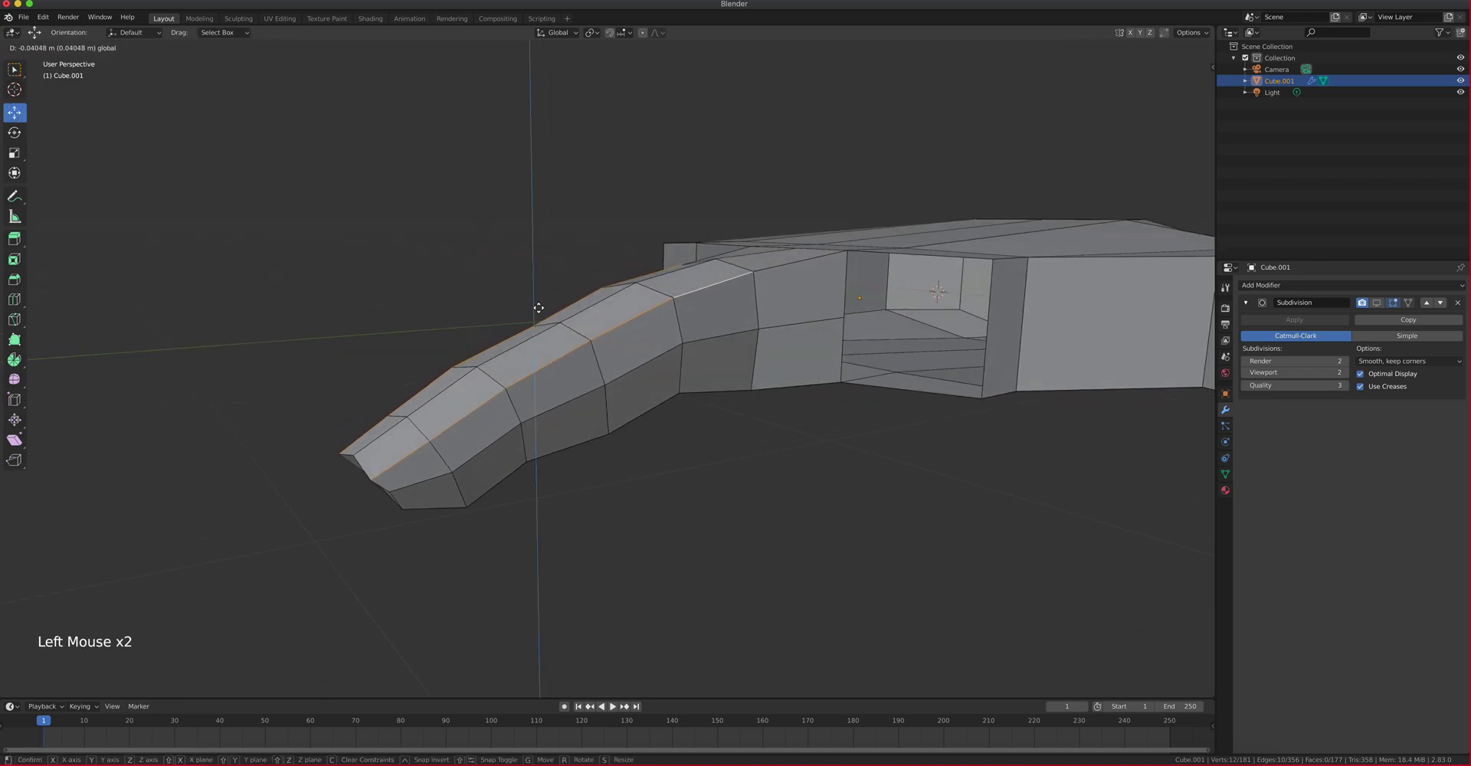
left_click_drag(539, 310, 539, 311)
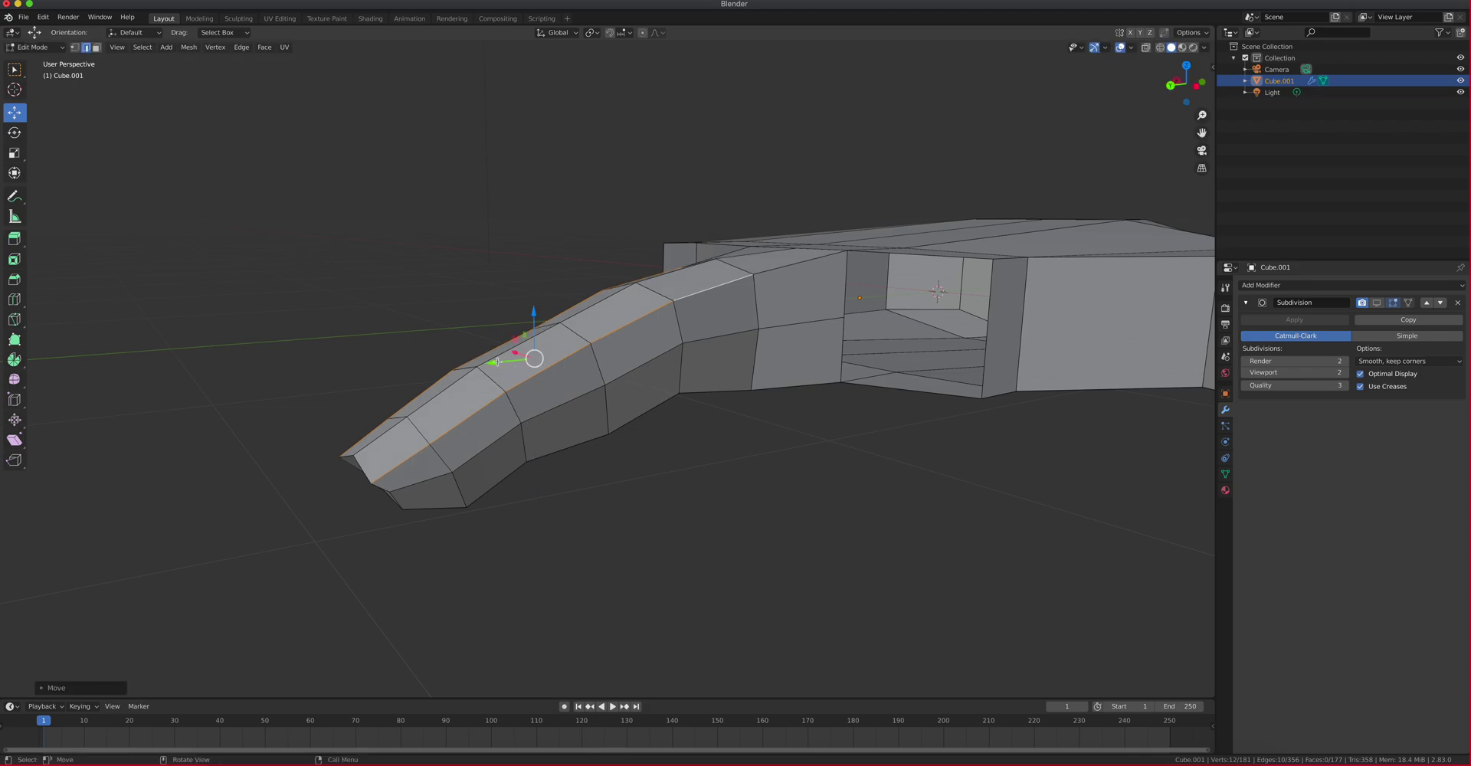
Narrow the upper side edges along X, and scale the mid-height edge loop on the finger's sides along X
middle_click_drag(506, 365, 562, 381)
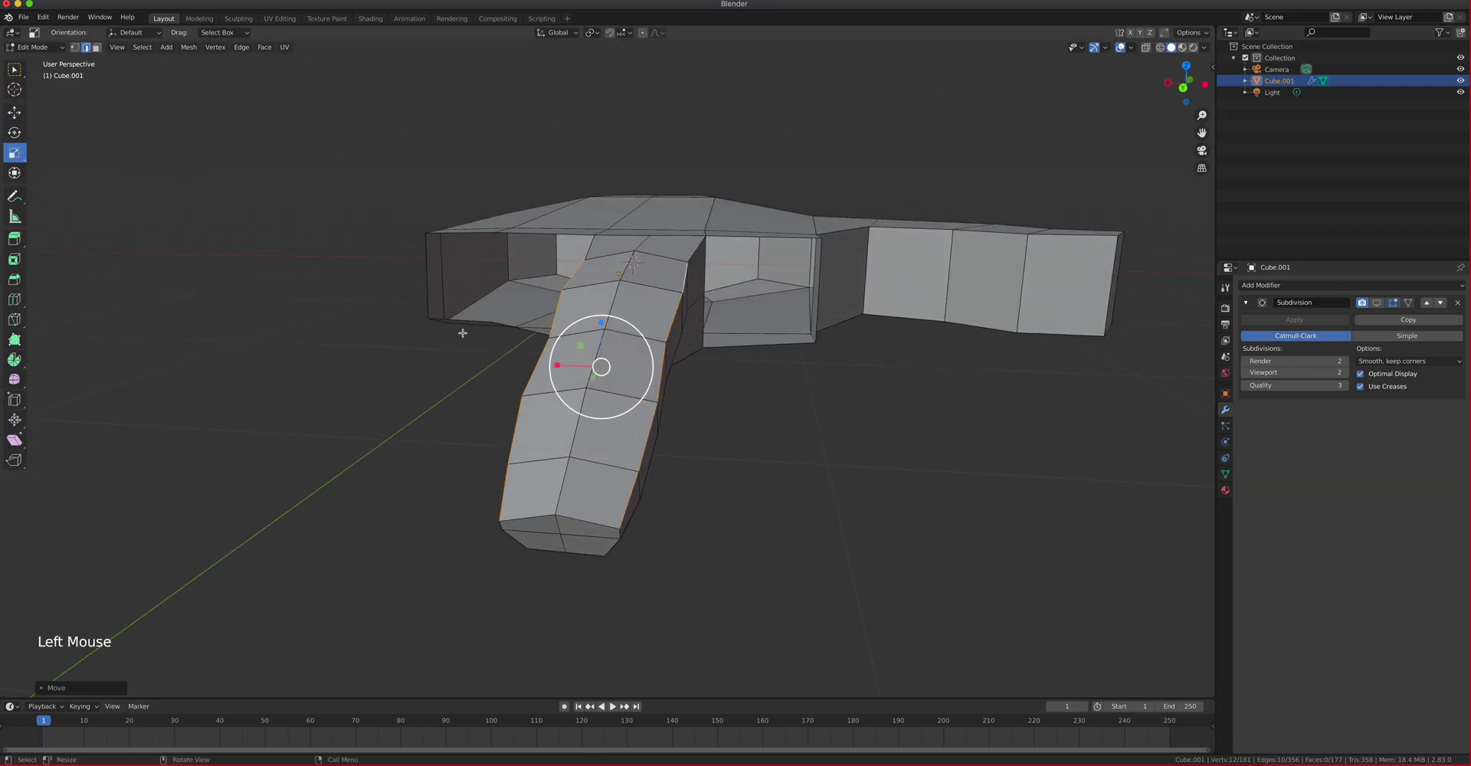
left_click_drag(559, 367, 571, 365)
middle_click_drag(571, 366, 616, 376)
left_click(616, 380)
left_click(616, 380, "alt")
middle_click_drag(658, 381, 582, 375)
left_click_drag(575, 375, 605, 374)
middle_click_drag(606, 374, 623, 427)
Examine the whole hand in Object Mode, comparing the refined middle finger with the other fingers
key("Tab")
scroll(631, 434, "down", 4)
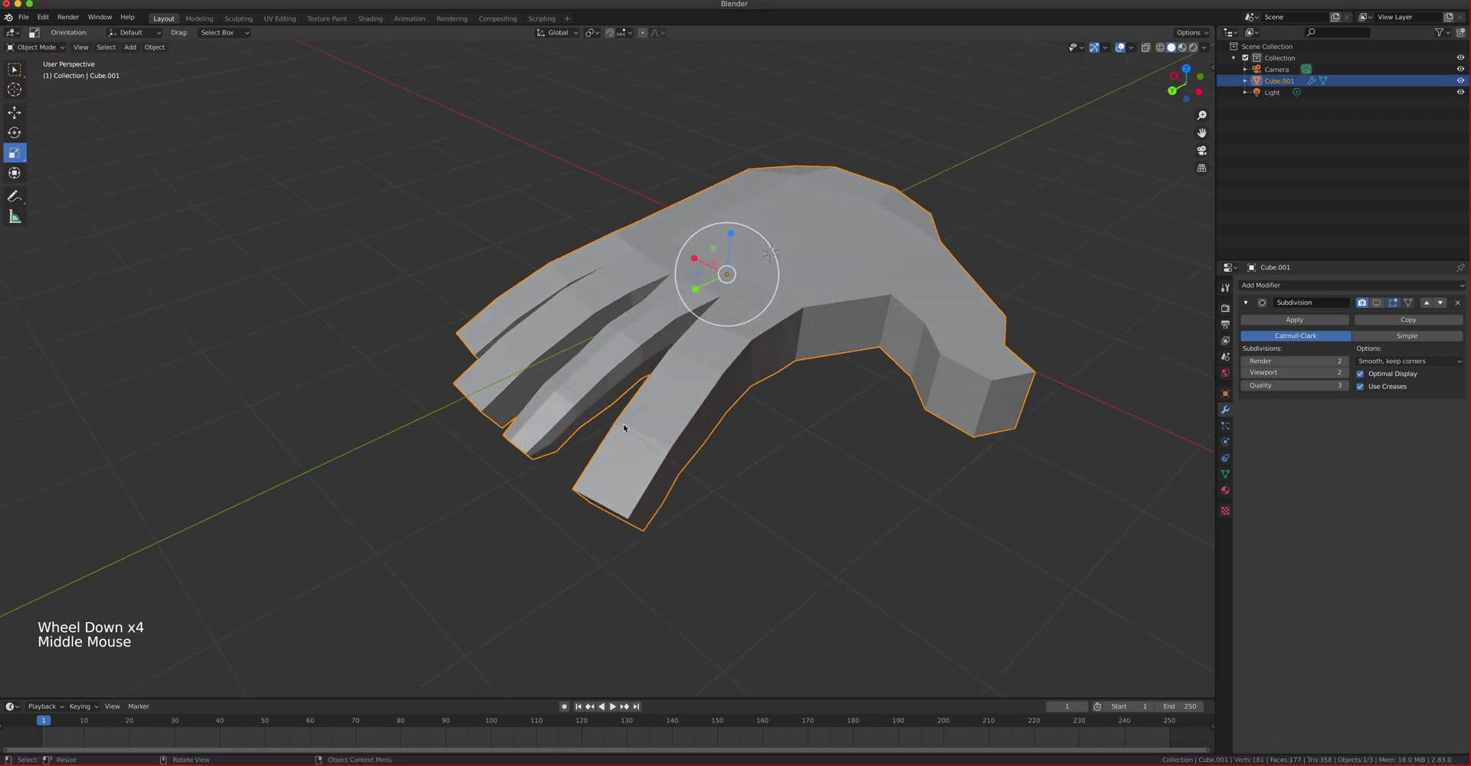
scroll(625, 428, "up", 2)
key("Tab")
key("Tab")
middle_click_drag(723, 441, 776, 298)
key("Tab")
key("Tab")
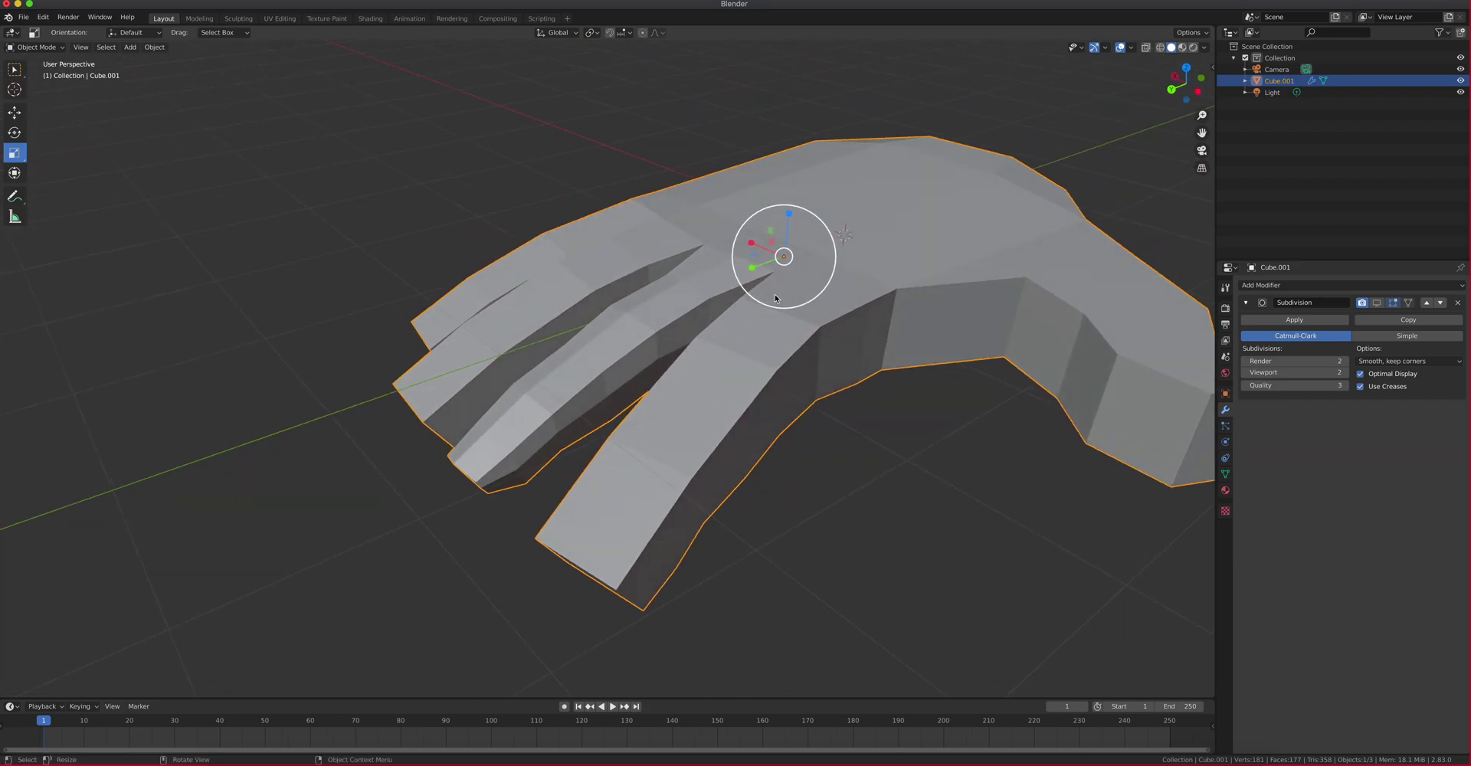
middle_click_drag(593, 373, 648, 341)
Return to Edit Mode and add a loop cut around the middle finger's last segment, slid close to the nearest joint loop
key("Tab")
middle_click_drag(567, 411, 587, 232, "shift")
scroll(651, 272, "up", 3)
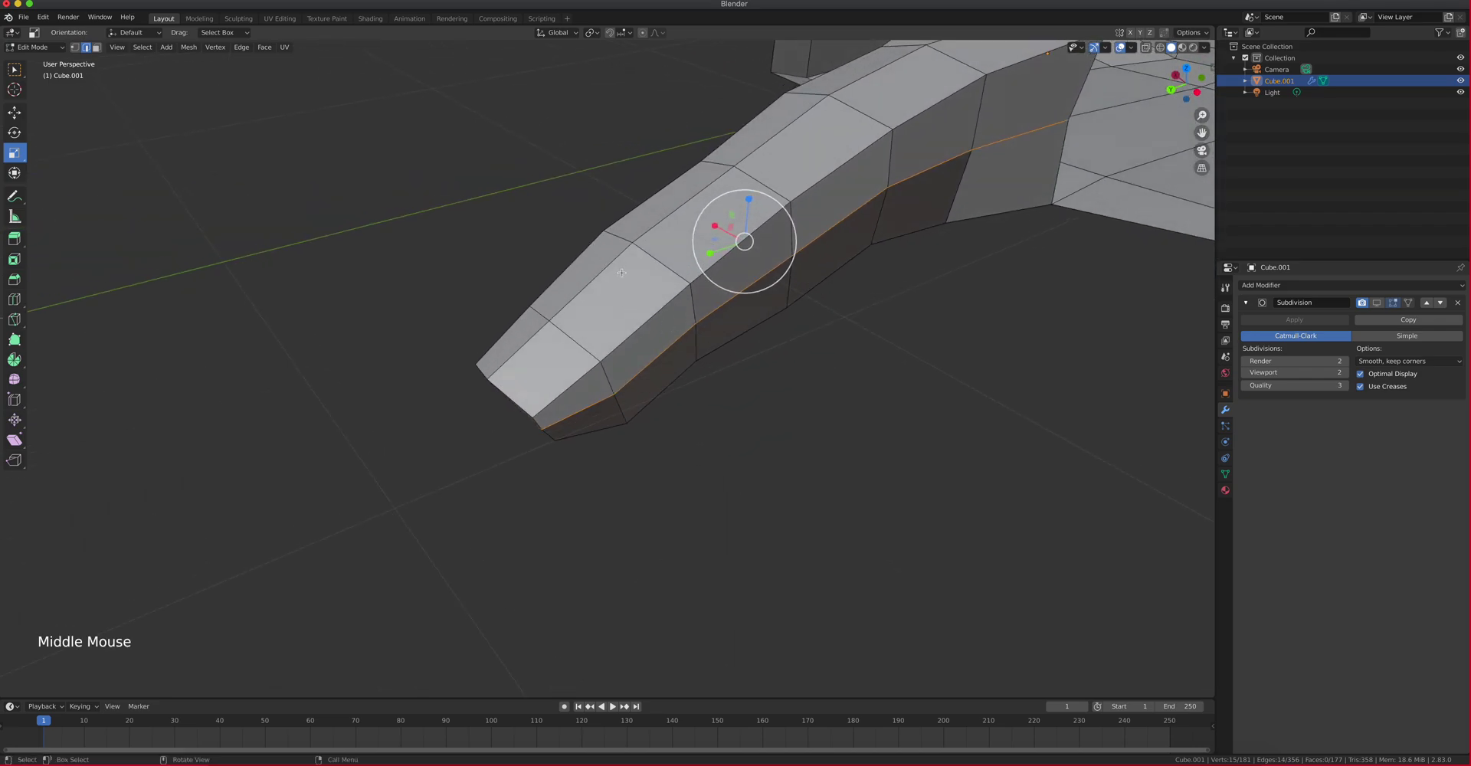
key("ctrl+r")
left_click(651, 315)
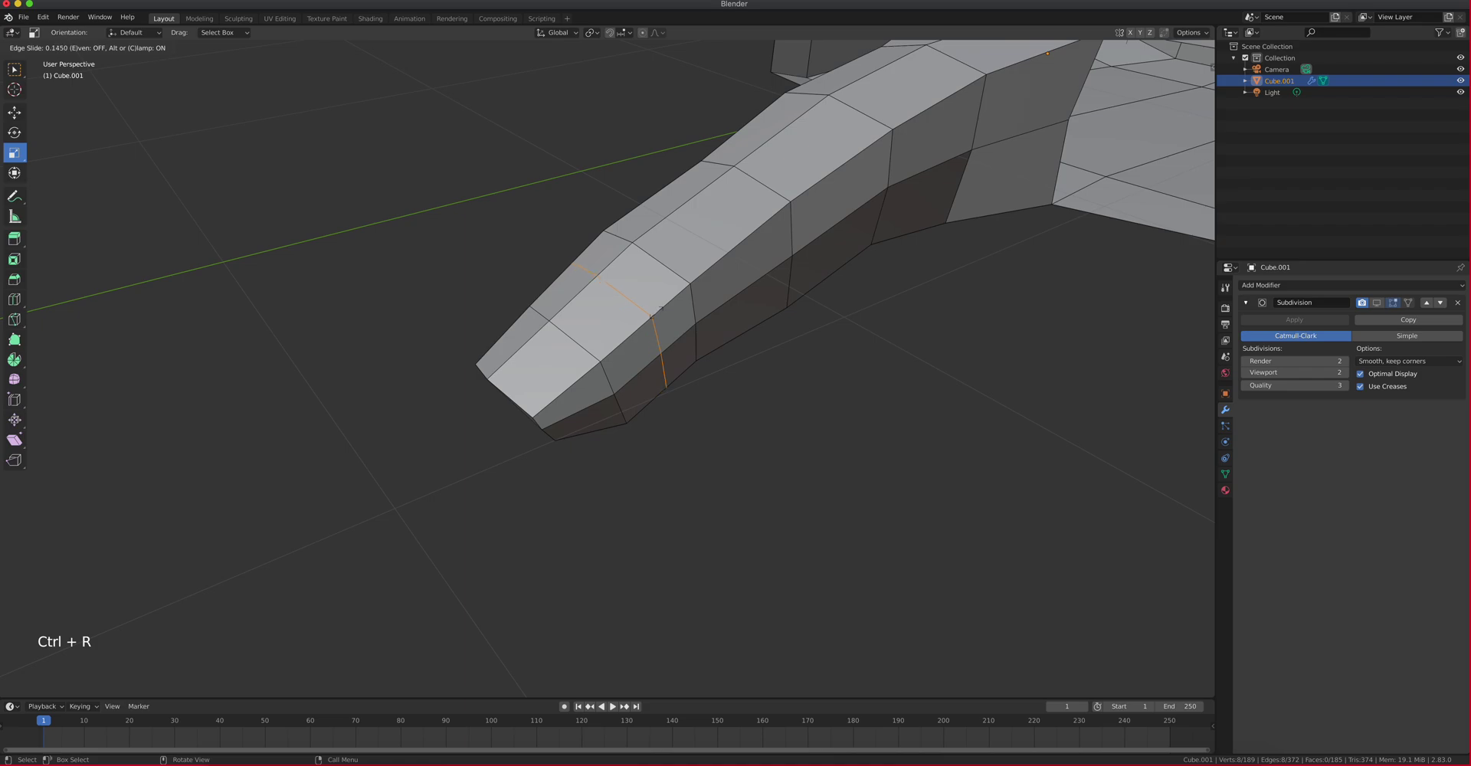
left_click(673, 308)
With X-ray on in top view, select the fingertip's middle and lower centre vertices and move them outward about 0.047 m along Y
middle_click_drag(662, 287, 651, 316)
key("1")
left_click(579, 376)
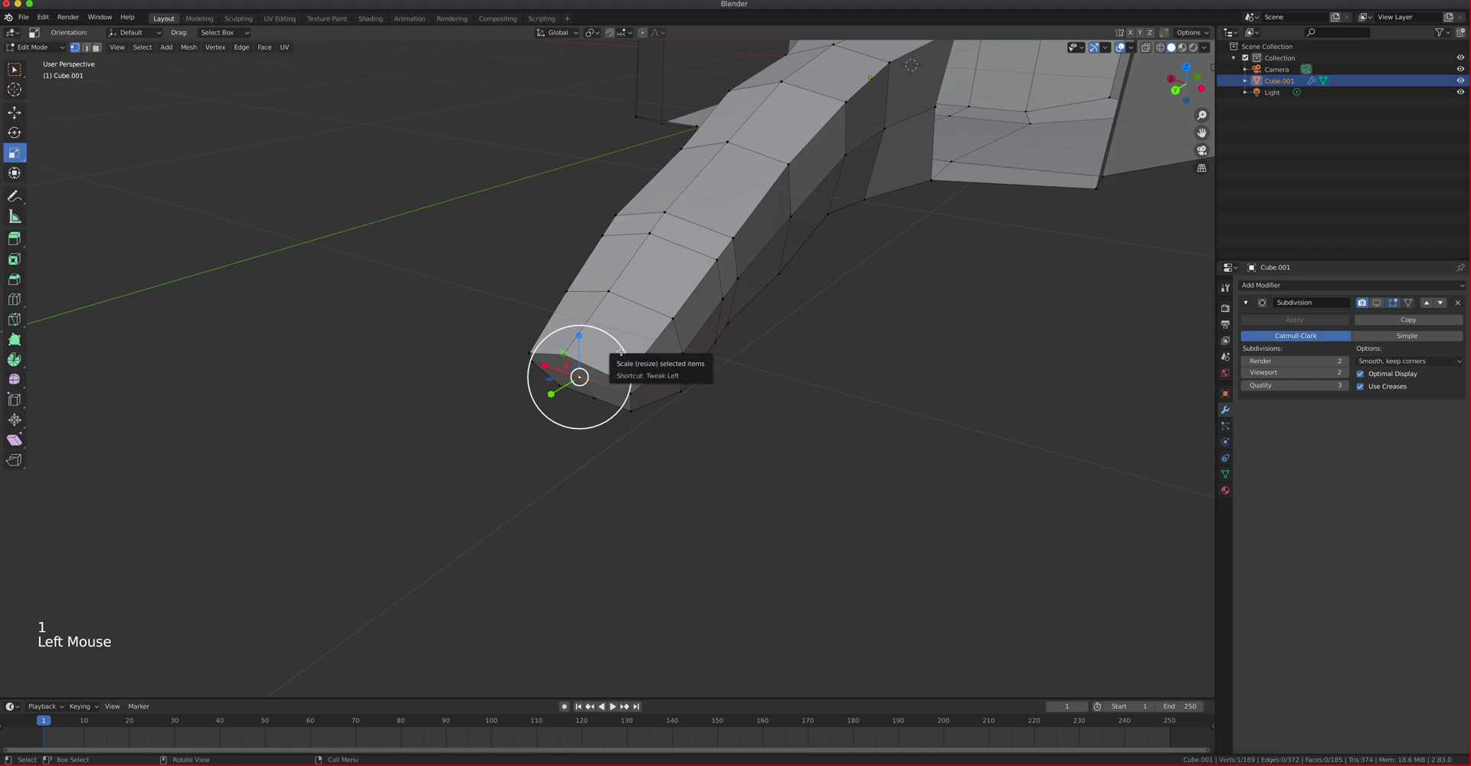
key("KP_7")
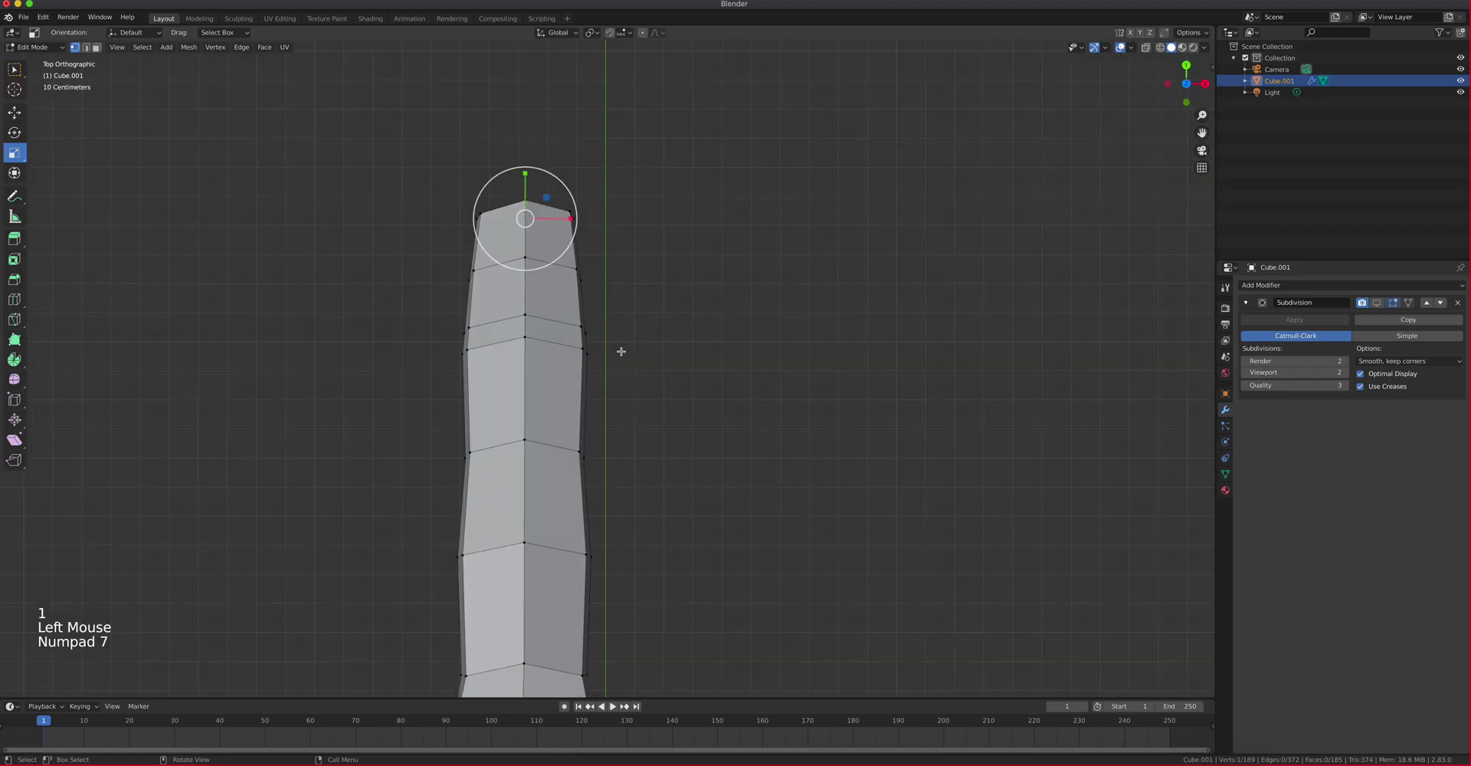
left_click(1146, 47)
scroll(567, 187, "up", 4)
middle_click_drag(567, 187, 719, 367, "shift")
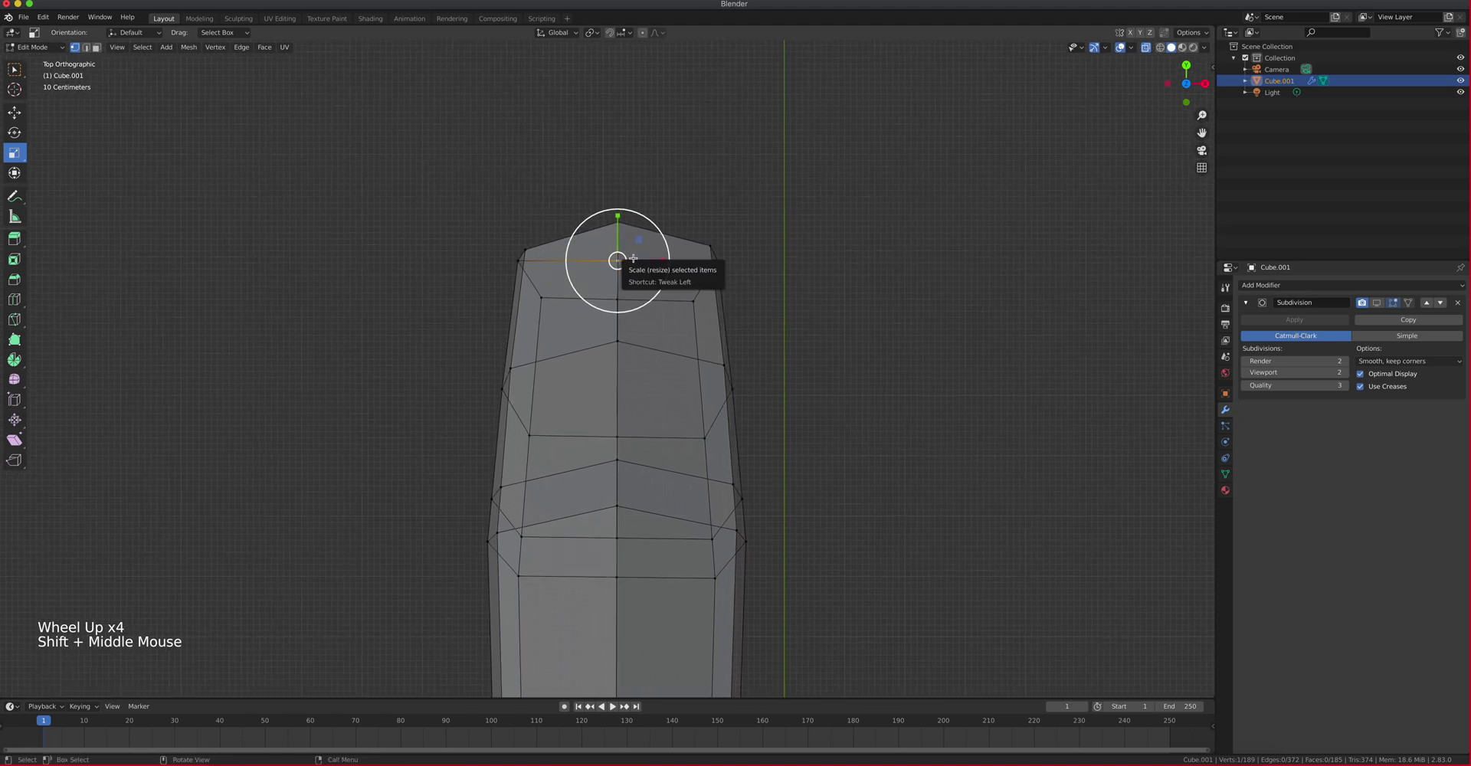
left_click(617, 291, "shift")
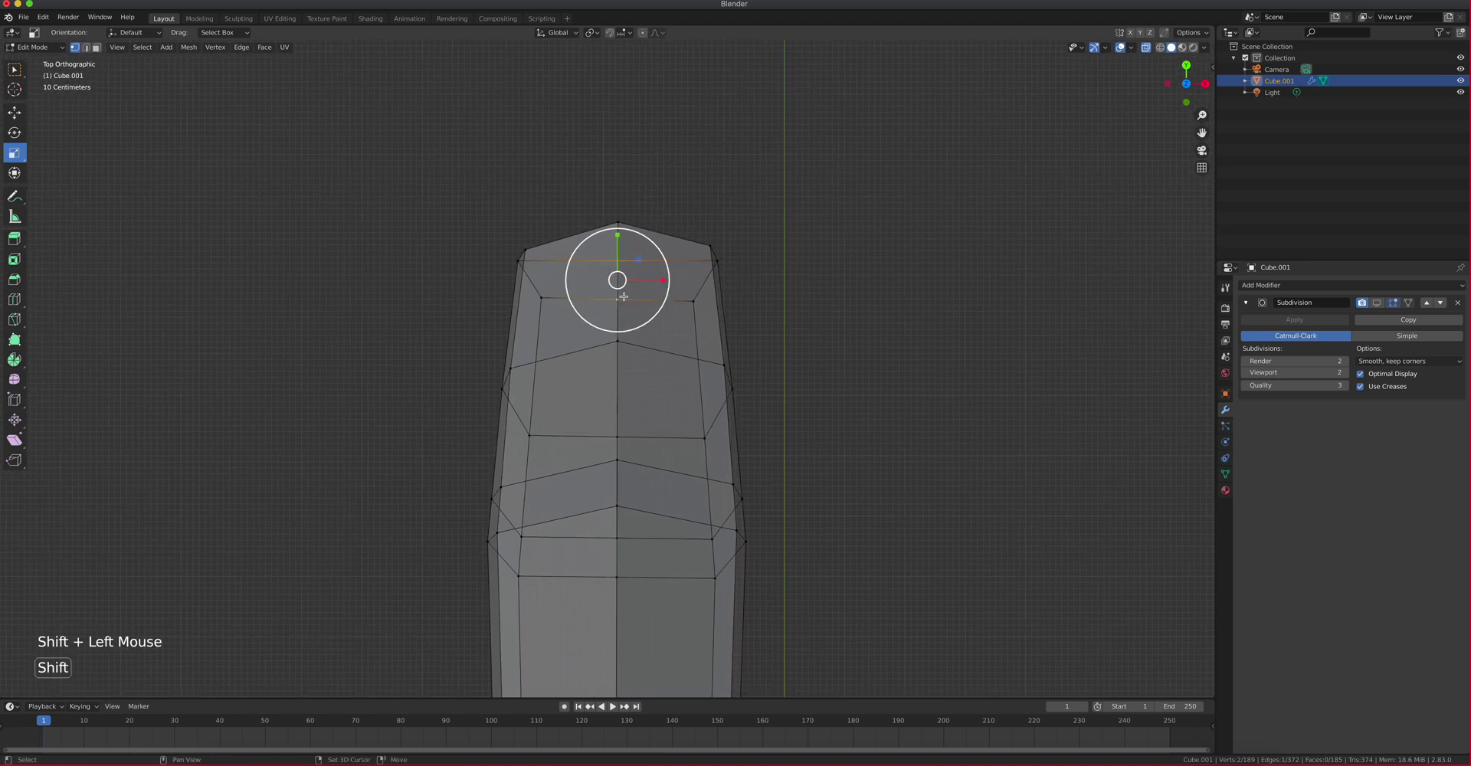
middle_click_drag(618, 292, 791, 187)
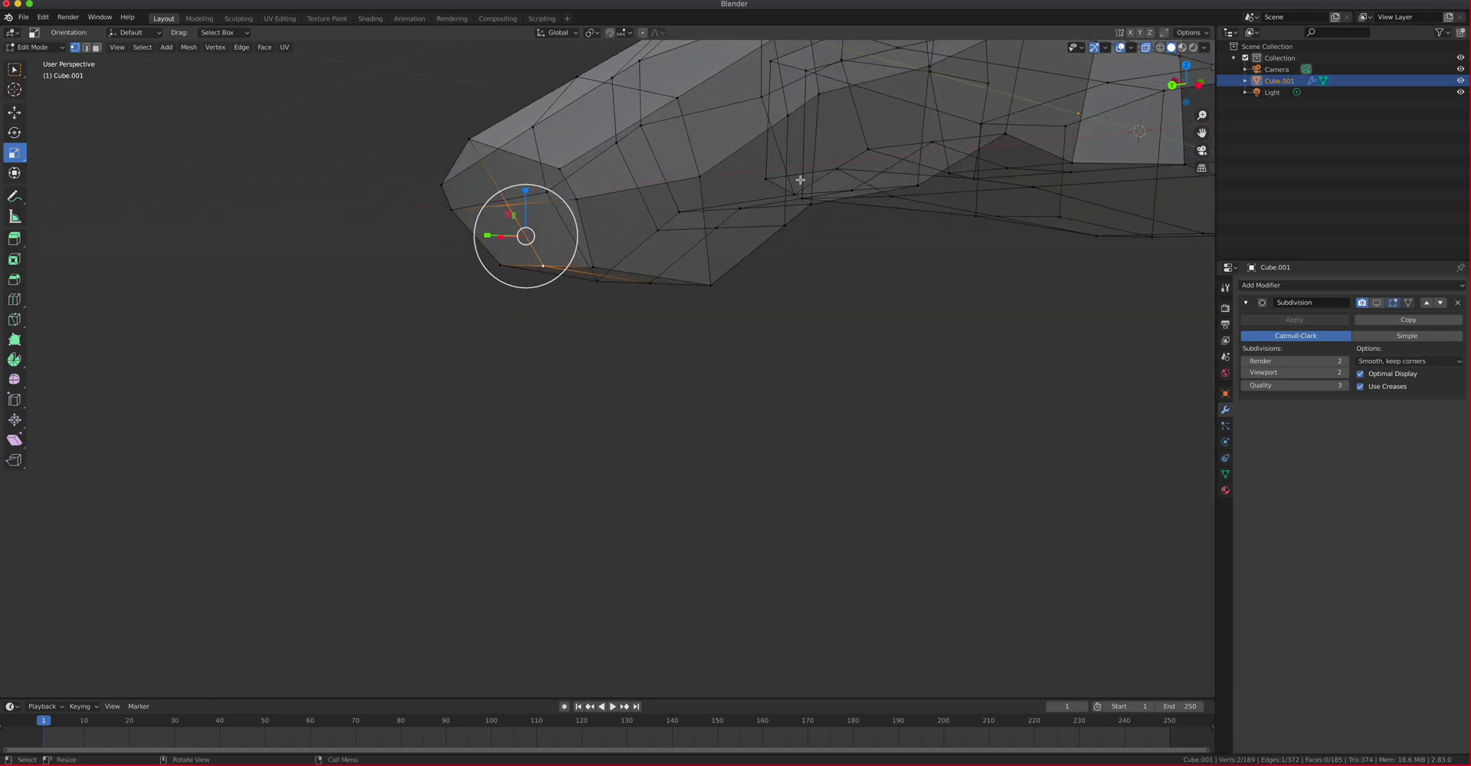
key("KP_7")
key("g")
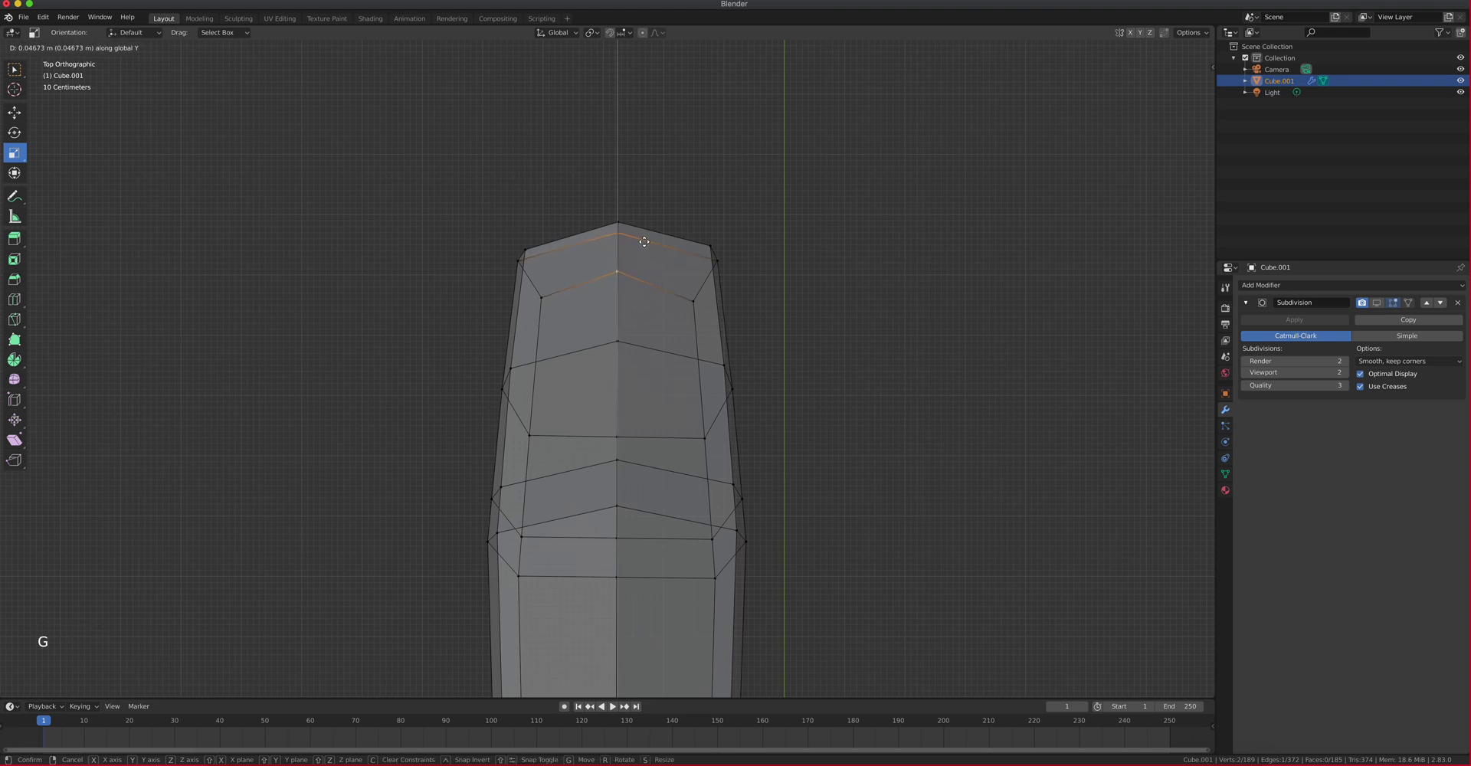
left_click(644, 242)
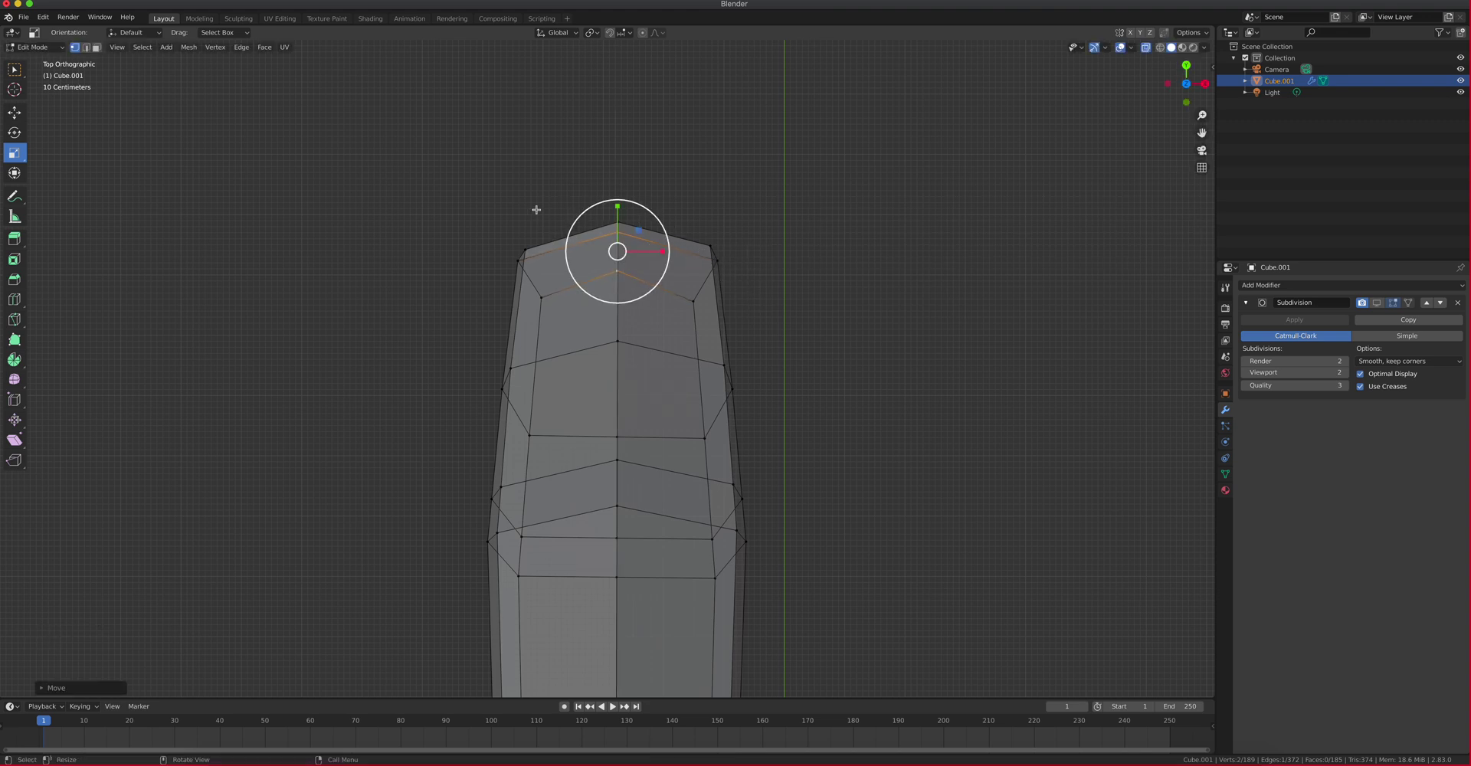
Select all vertices at the end of the fingertip and scale them narrower along X
left_click_drag(455, 192, 801, 321)
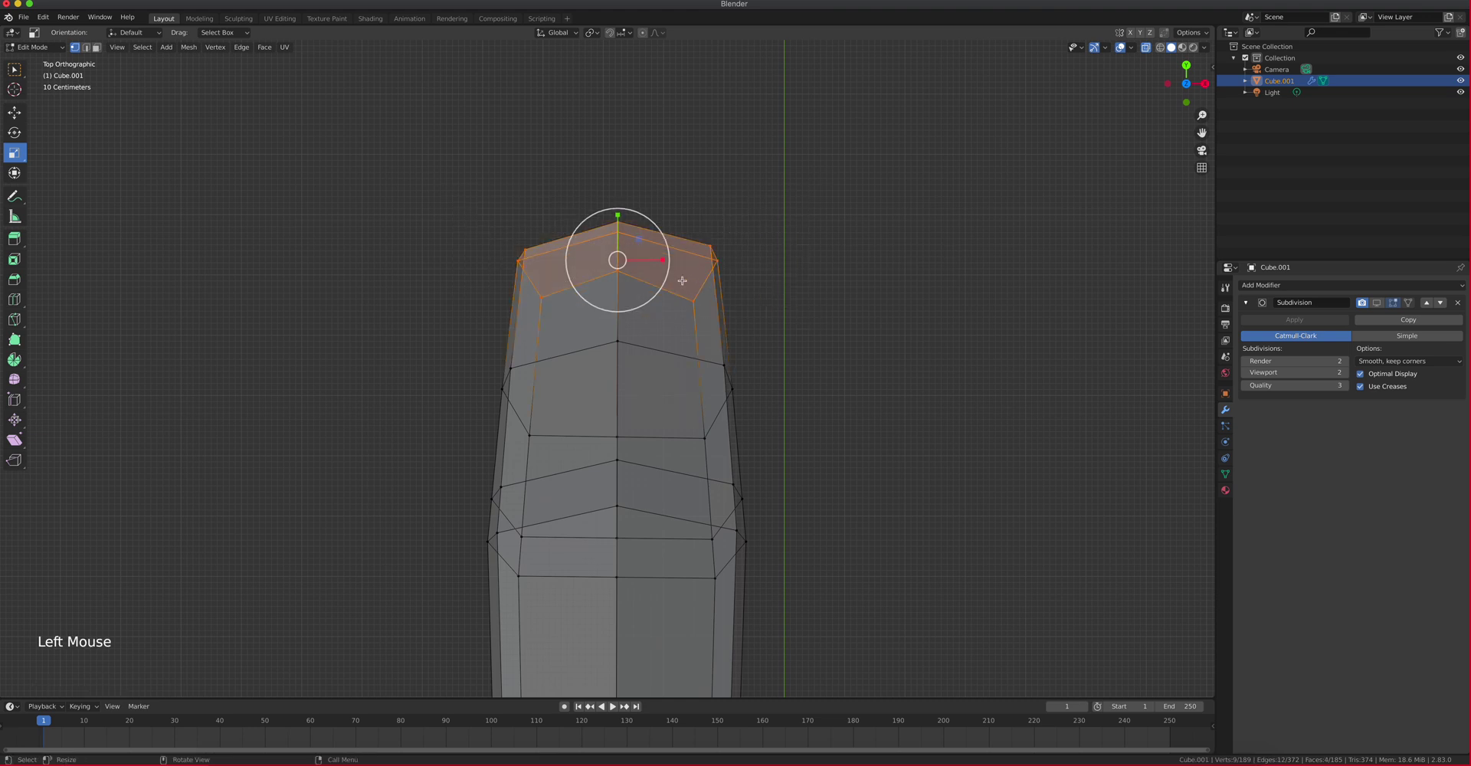
left_click_drag(659, 259, 647, 260)
key("Tab")
key("Tab")
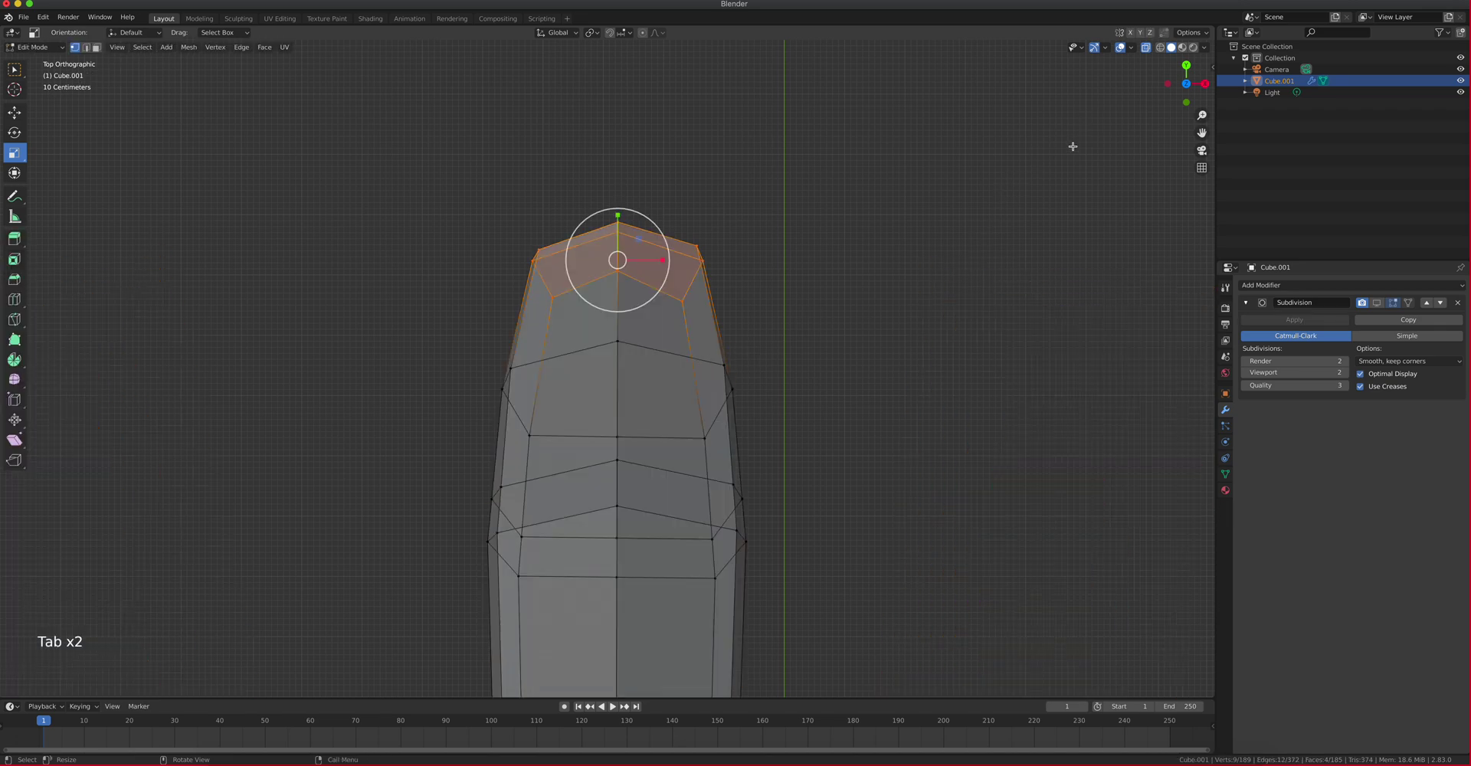
Turn off X-ray, select the four faces on top of the fingertip and inset them with a thickness of about 0.05
left_click(1087, 147)
middle_click_drag(1087, 146, 36, 61)
middle_click_drag(773, 141, 827, 312, "shift")
key("3")
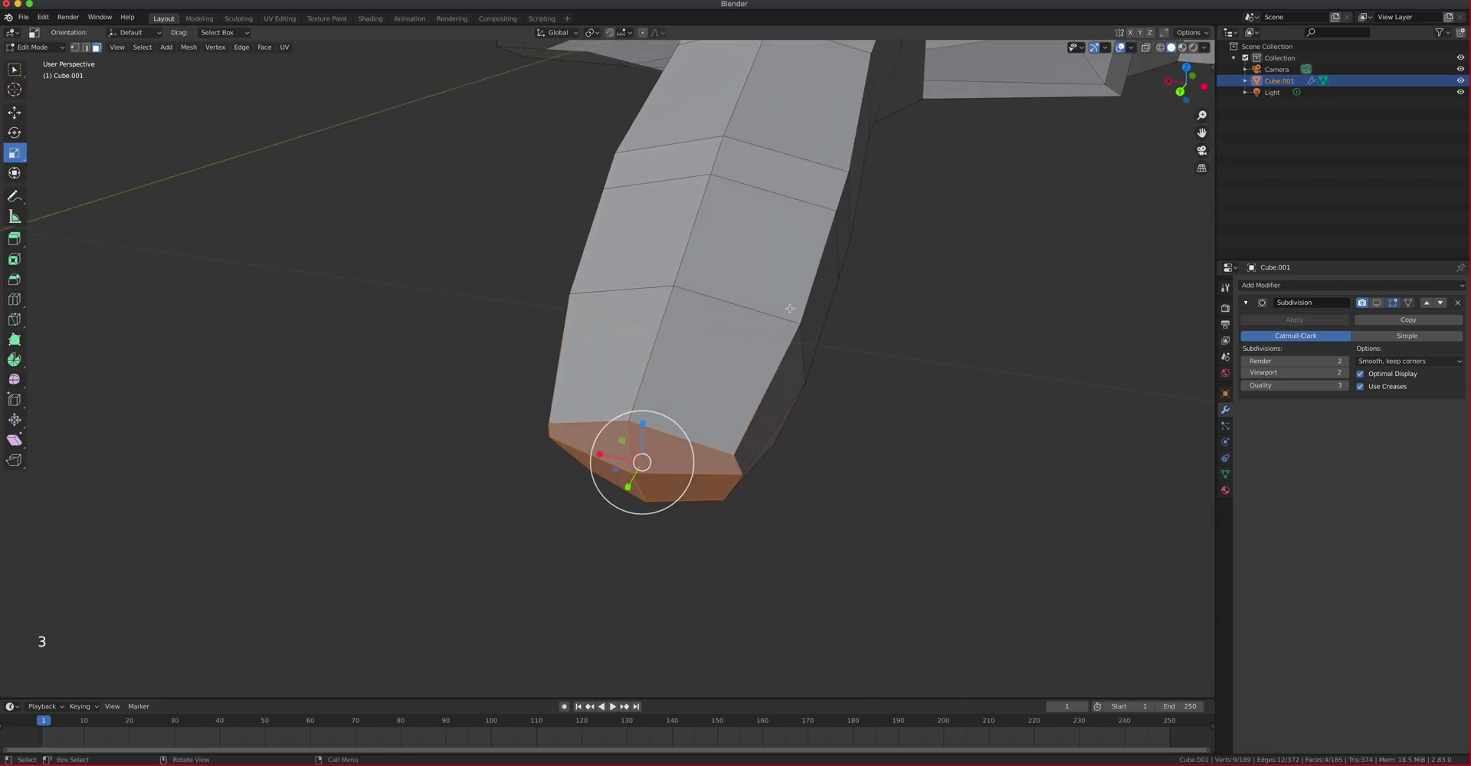
left_click(793, 309)
left_click(708, 362, "shift")
left_click(634, 345, "shift")
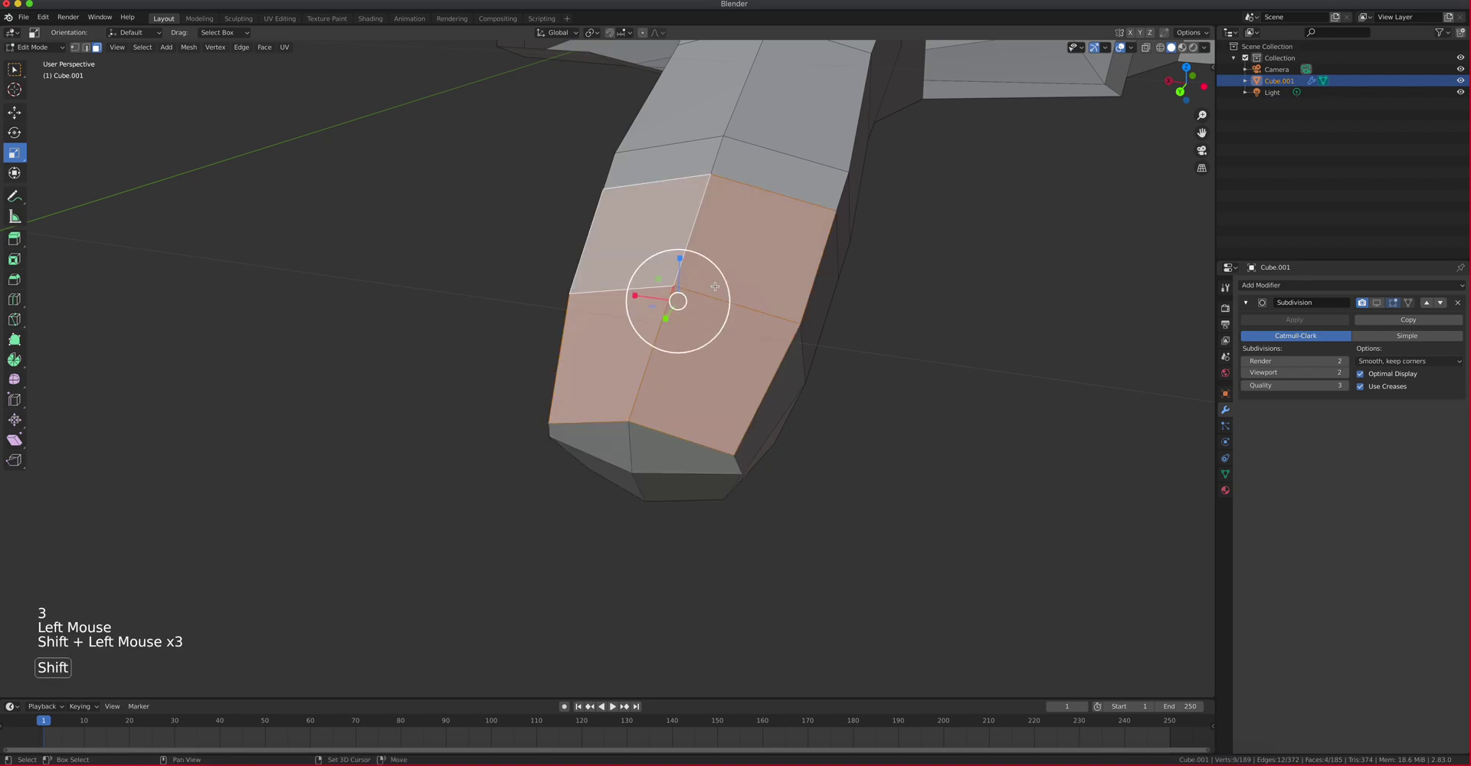
scroll(666, 322, "up", 3)
scroll(689, 322, "down", 6)
mouse_move(690, 322)
middle_mouse_down()
mouse_move(771, 289)
mouse_move(682, 268)
mouse_move(752, 306)
mouse_move(838, 256)
mouse_move(906, 263)
mouse_move(650, 303)
mouse_move(698, 308)
middle_mouse_up()
scroll(753, 306, "up", 3)
scroll(745, 307, "down", 4)
scroll(746, 307, "down", 2)
scroll(659, 302, "up", 4)
scroll(651, 303, "up", 1)
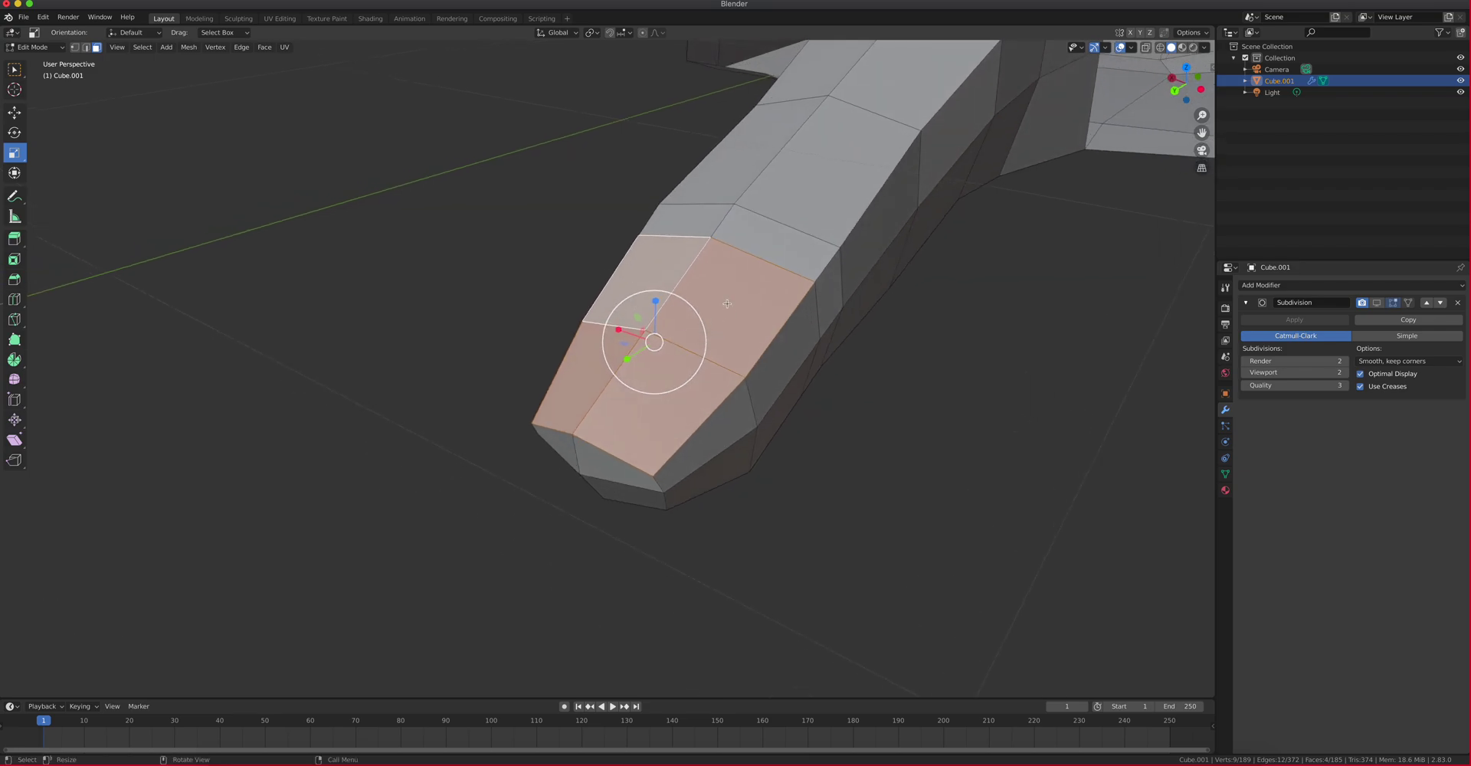
key("i")
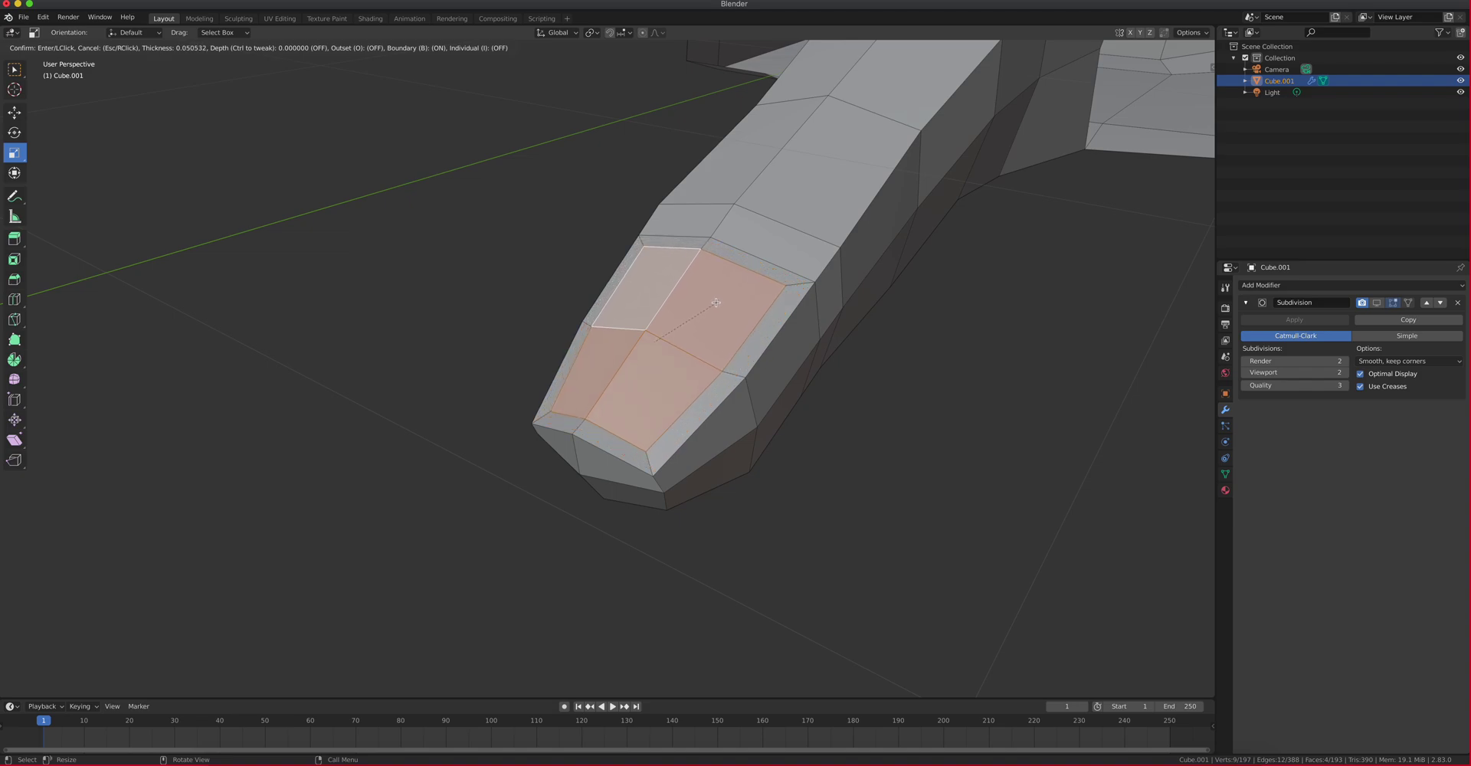
left_click(714, 303)
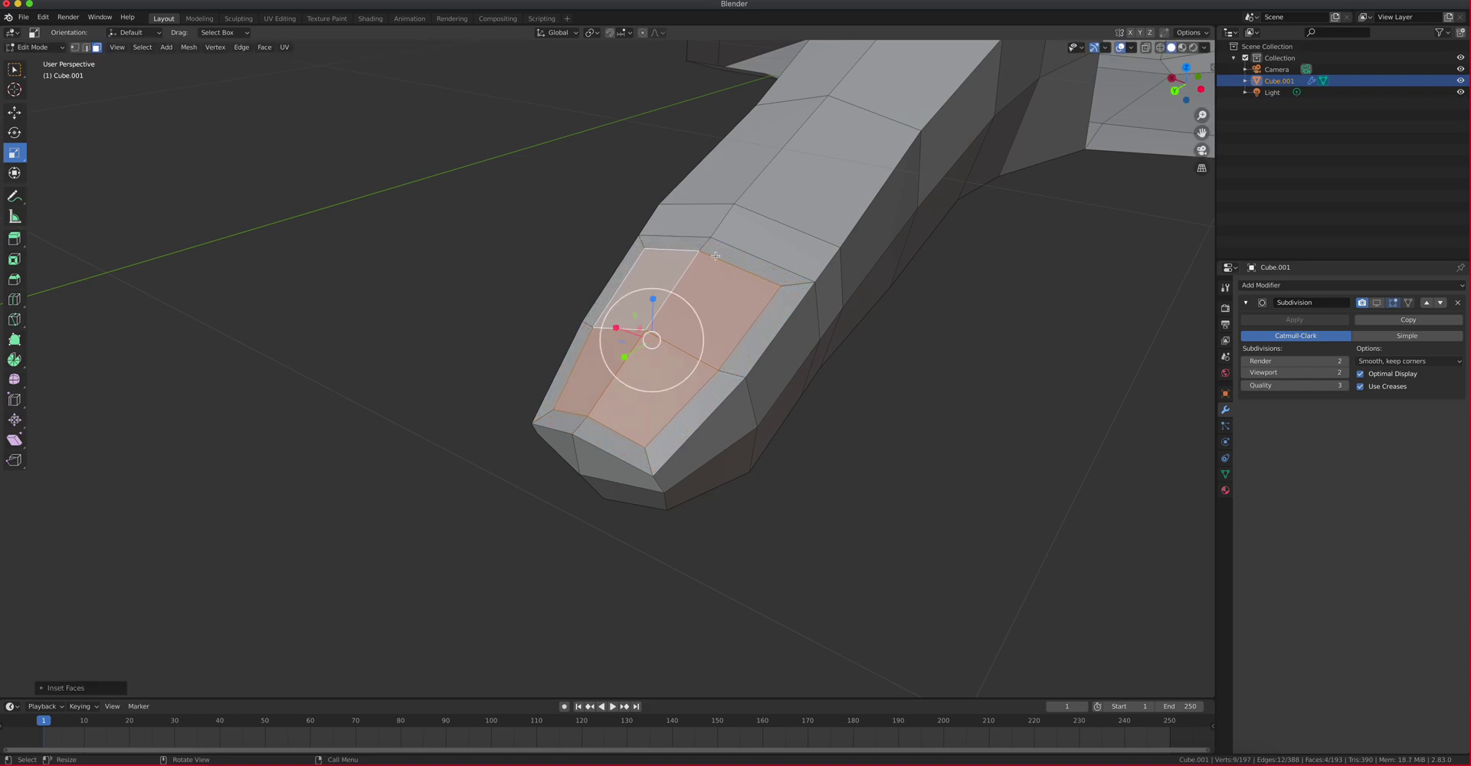
Move the four inset faces on top of the fingertip slightly downward along Z
middle_click_drag(710, 269, 729, 229)
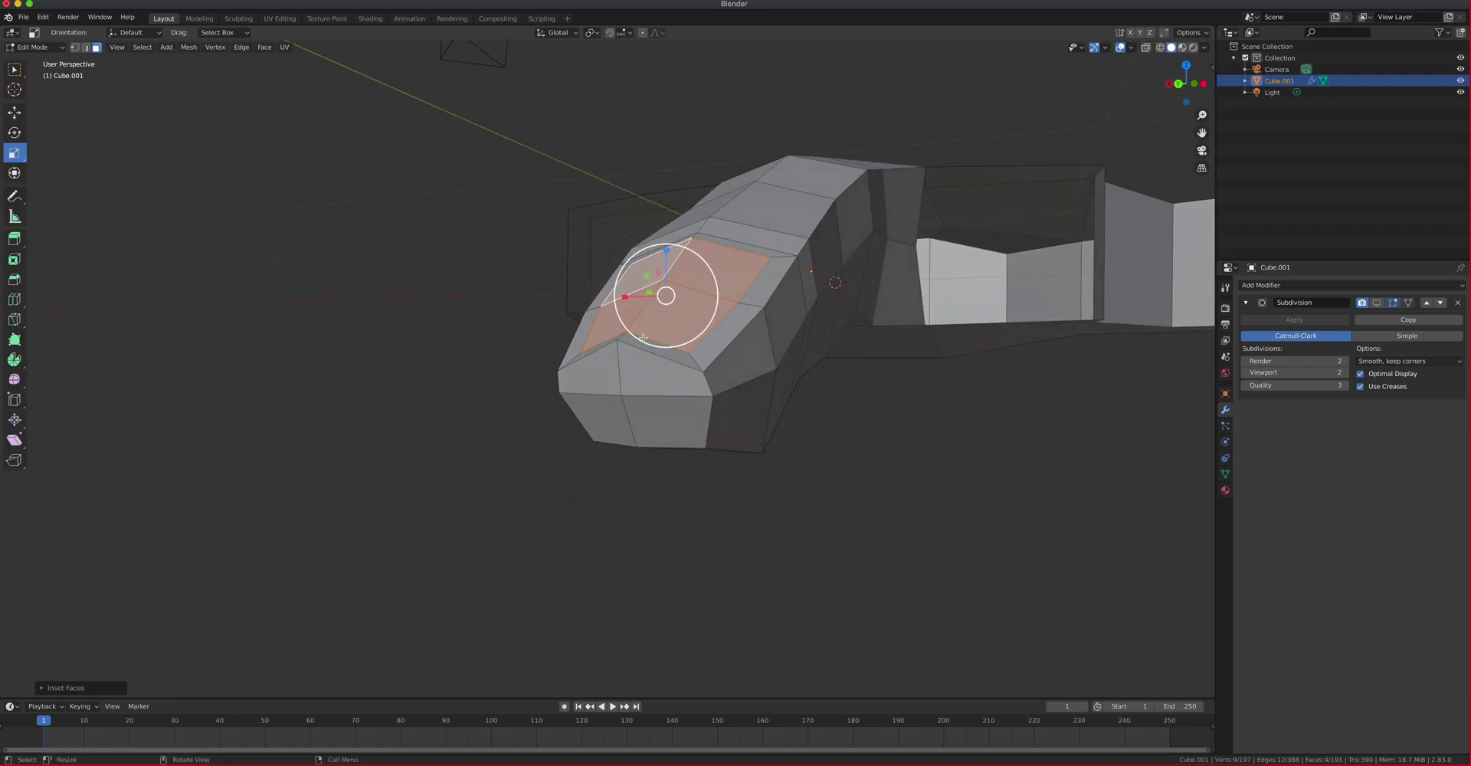
middle_click_drag(673, 242, 632, 270)
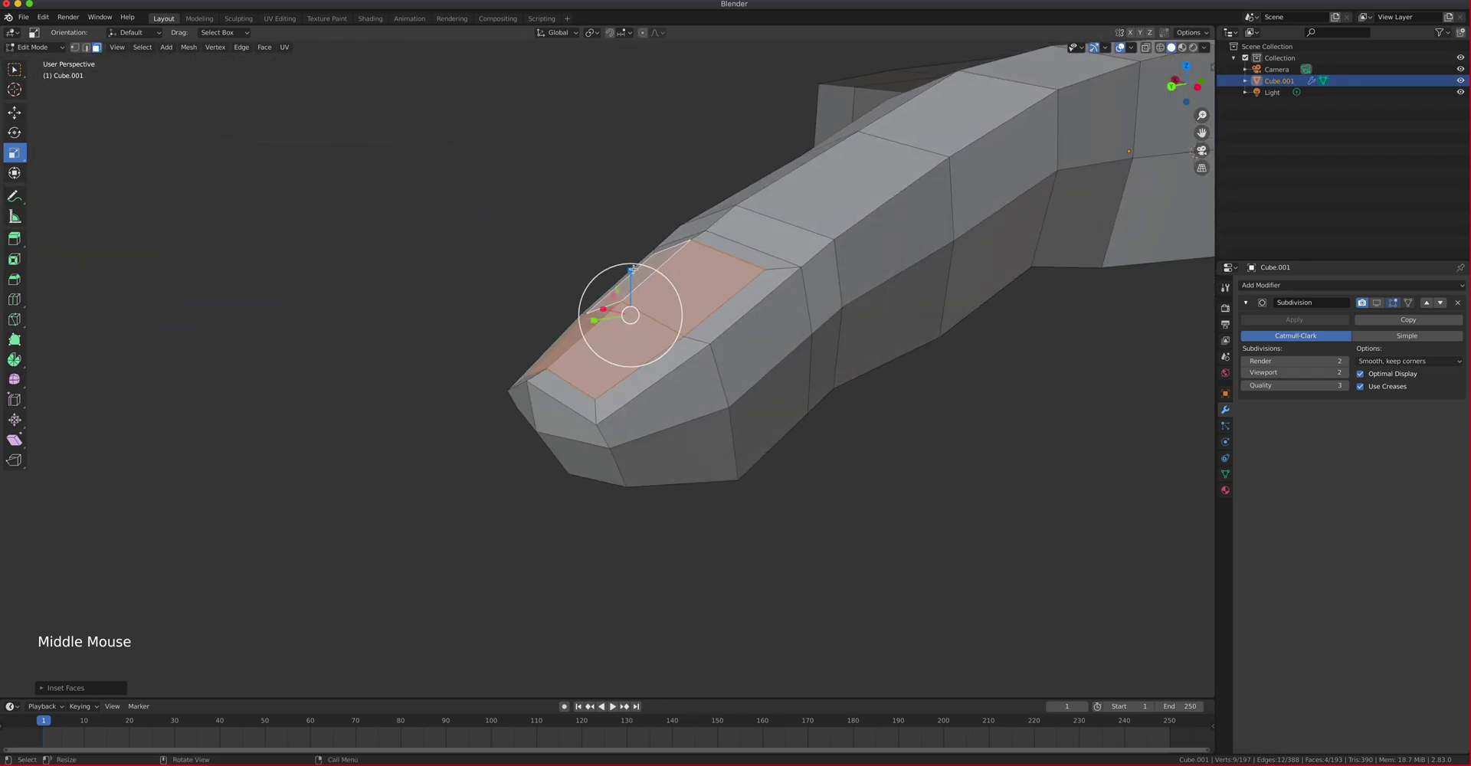
left_click(14, 113)
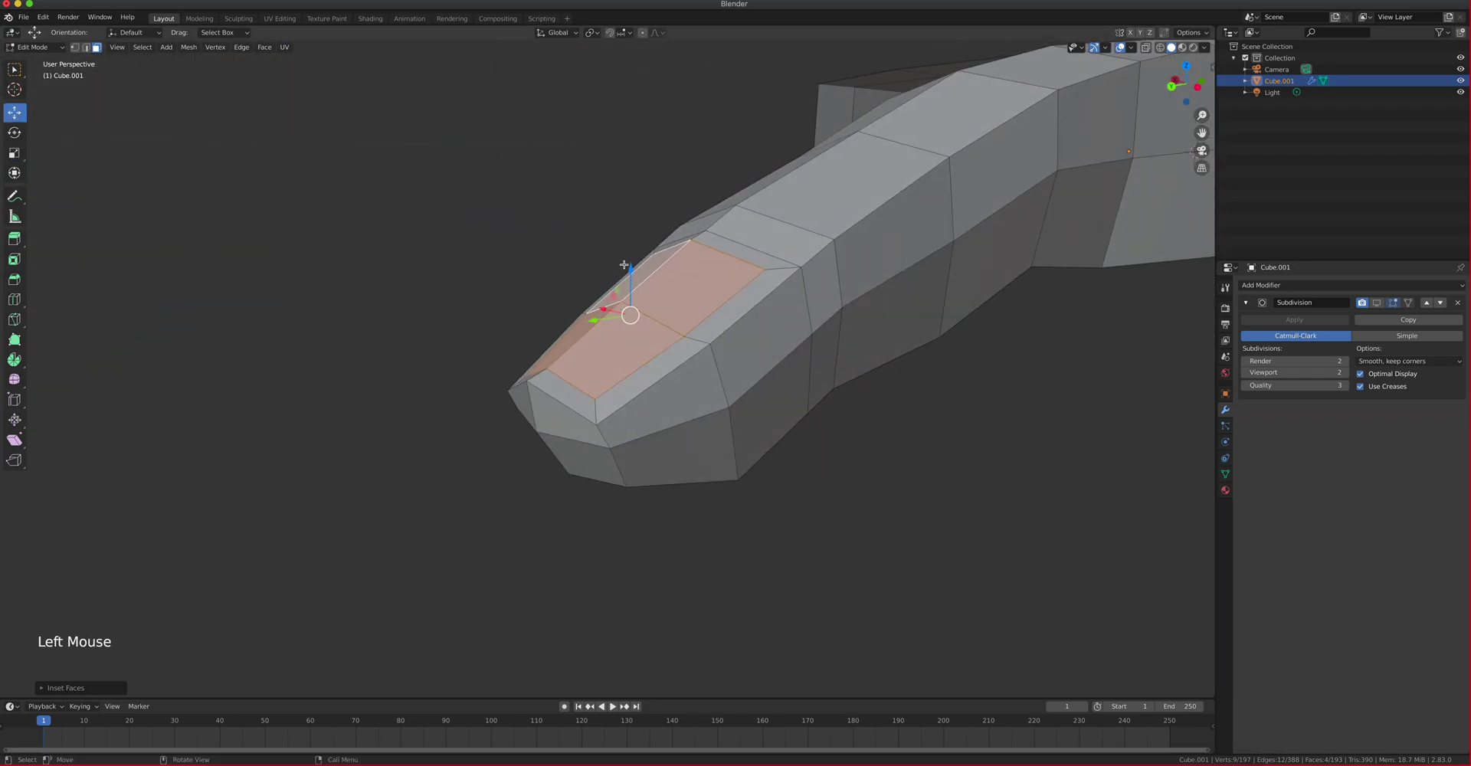
left_click_drag(630, 268, 637, 274)
mouse_move(637, 275)
middle_mouse_down()
mouse_move(788, 266)
mouse_move(605, 274)
mouse_move(629, 269)
middle_mouse_up()
scroll(629, 269, "up", 1)
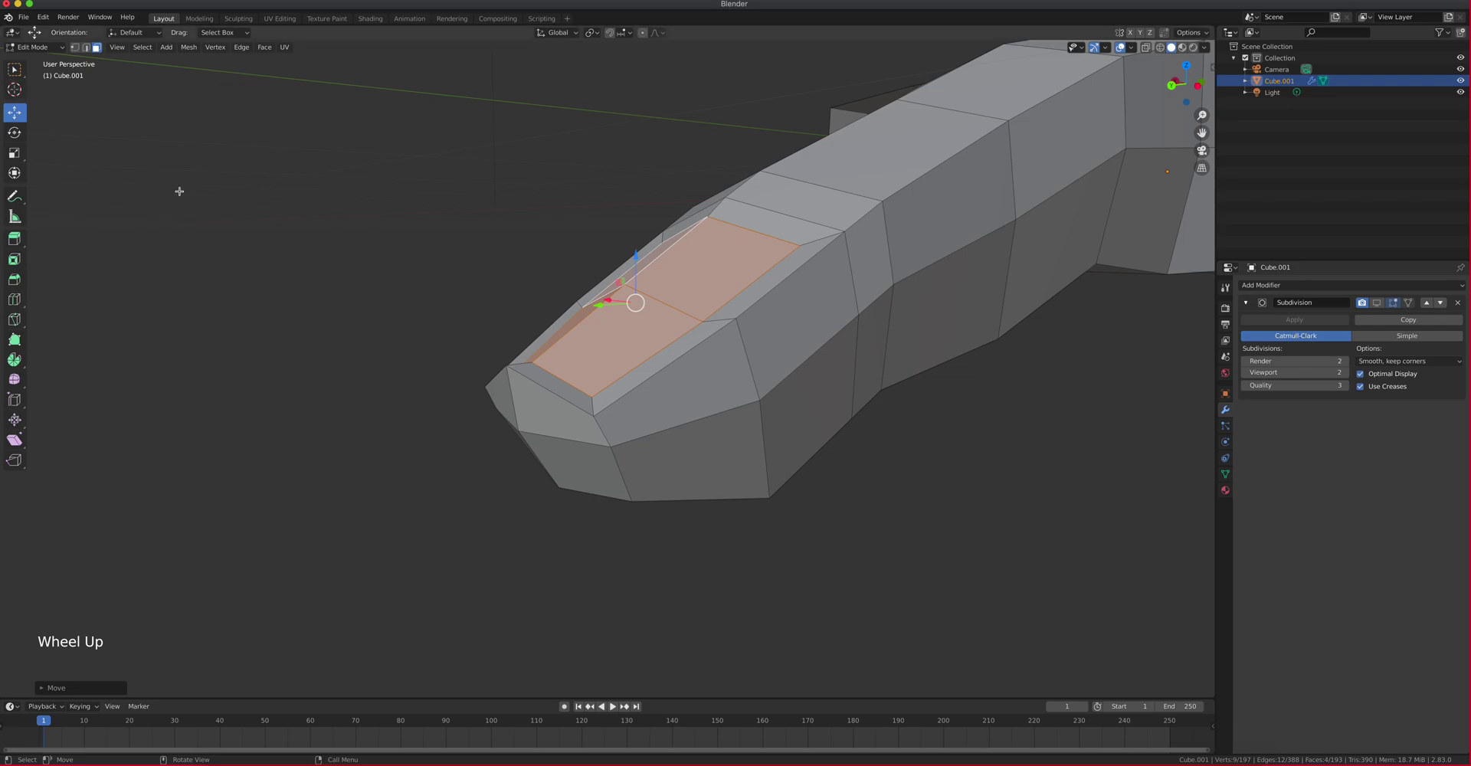
In vertex mode, select the top centre vertex at the fingertip's end and lower it along Z
key("1")
left_click(508, 365)
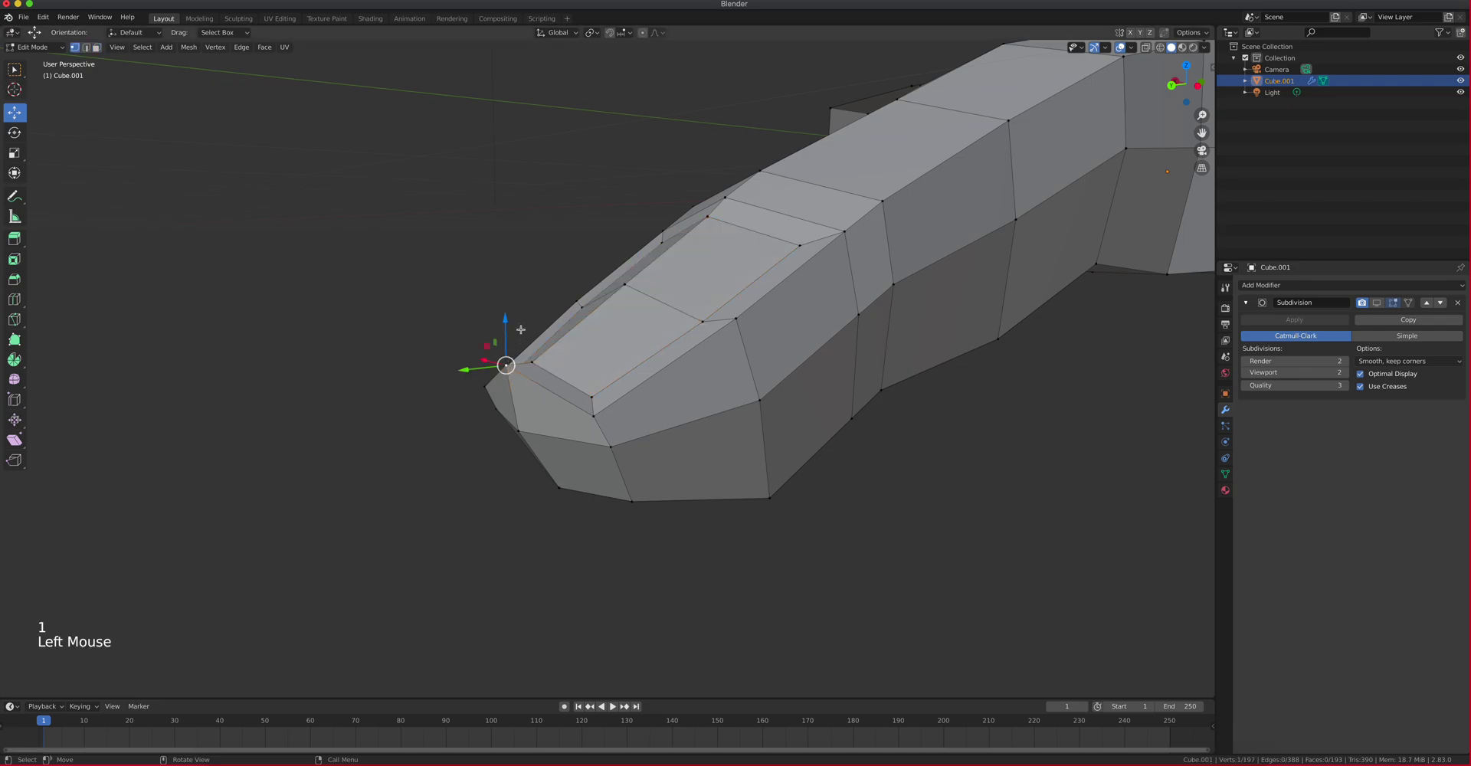
left_click_drag(507, 314, 512, 341)
middle_click_drag(512, 341, 576, 309)
Select the two corner vertices at the front edge of the fingertip's inset and raise them slightly along Z
left_click(756, 324)
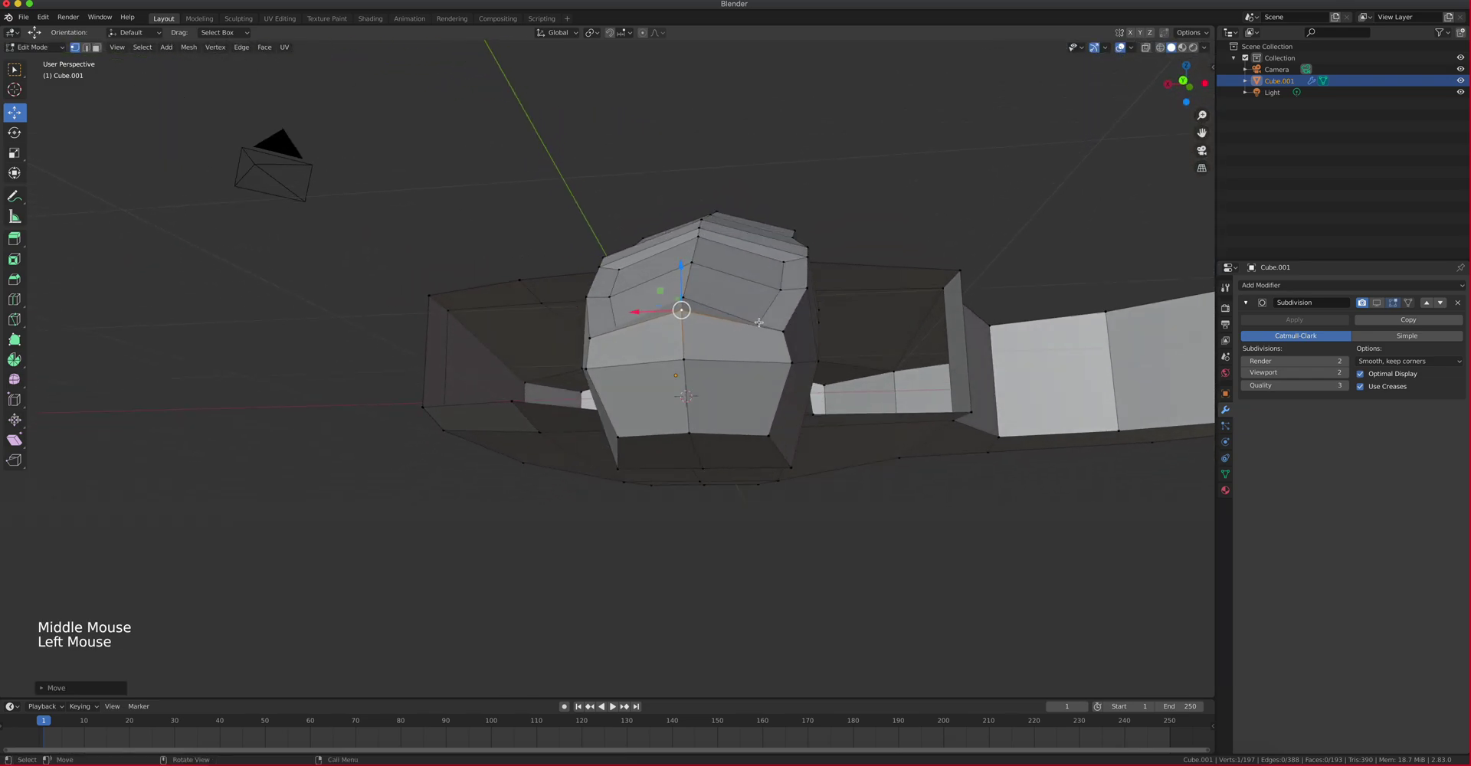
left_click(614, 322, "shift")
middle_click_drag(614, 323, 682, 353)
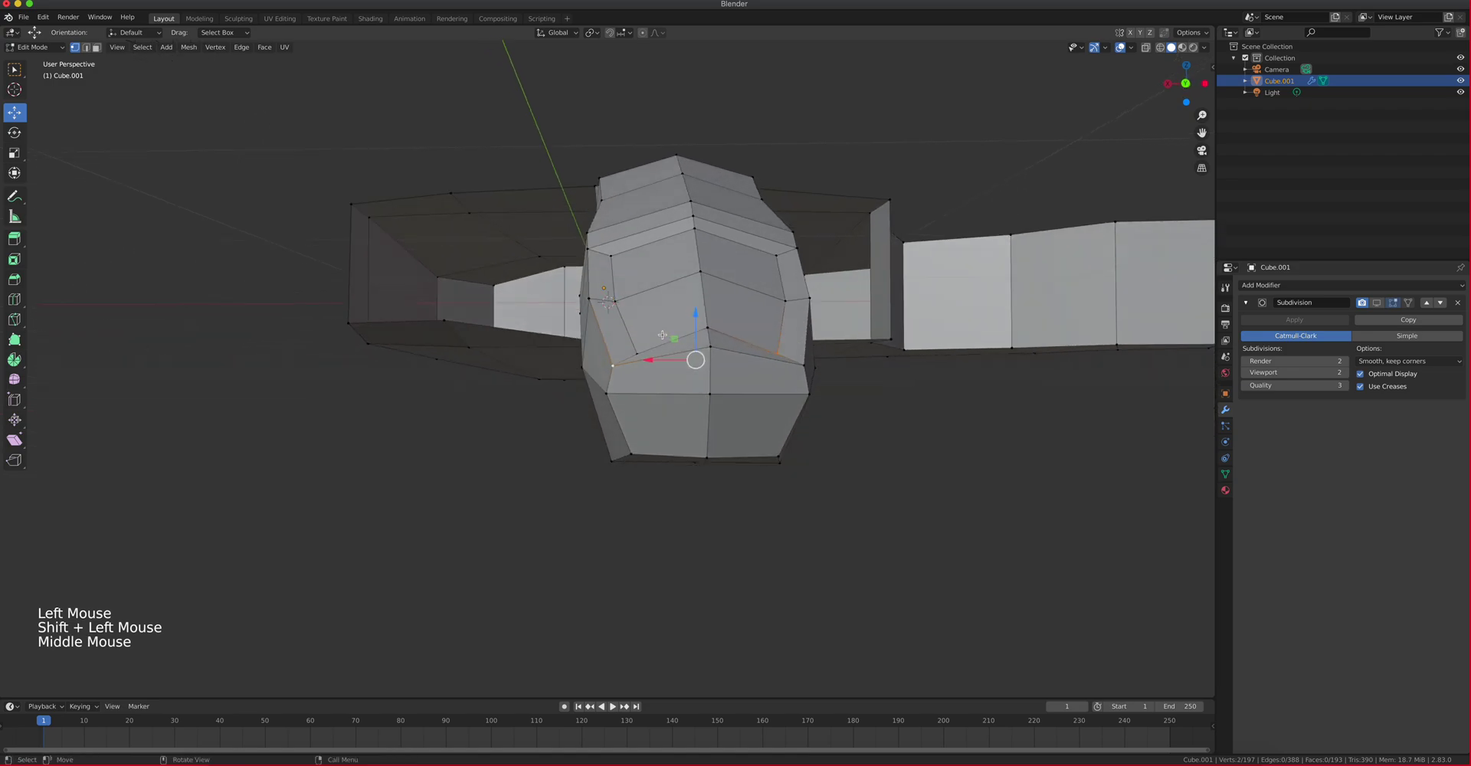
left_click(682, 353)
left_click(777, 352, "shift")
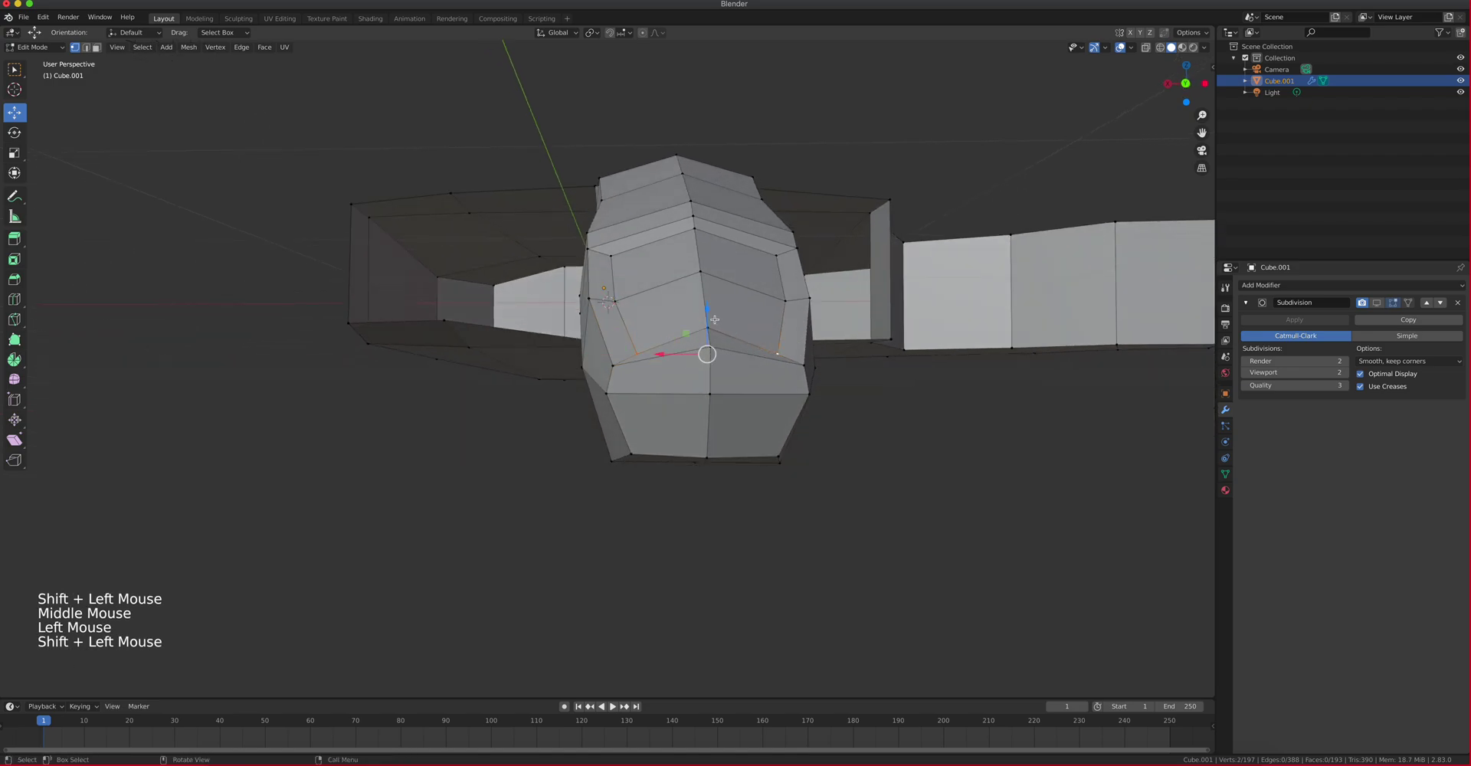
left_click_drag(710, 312, 706, 297)
middle_click_drag(706, 298, 605, 365)
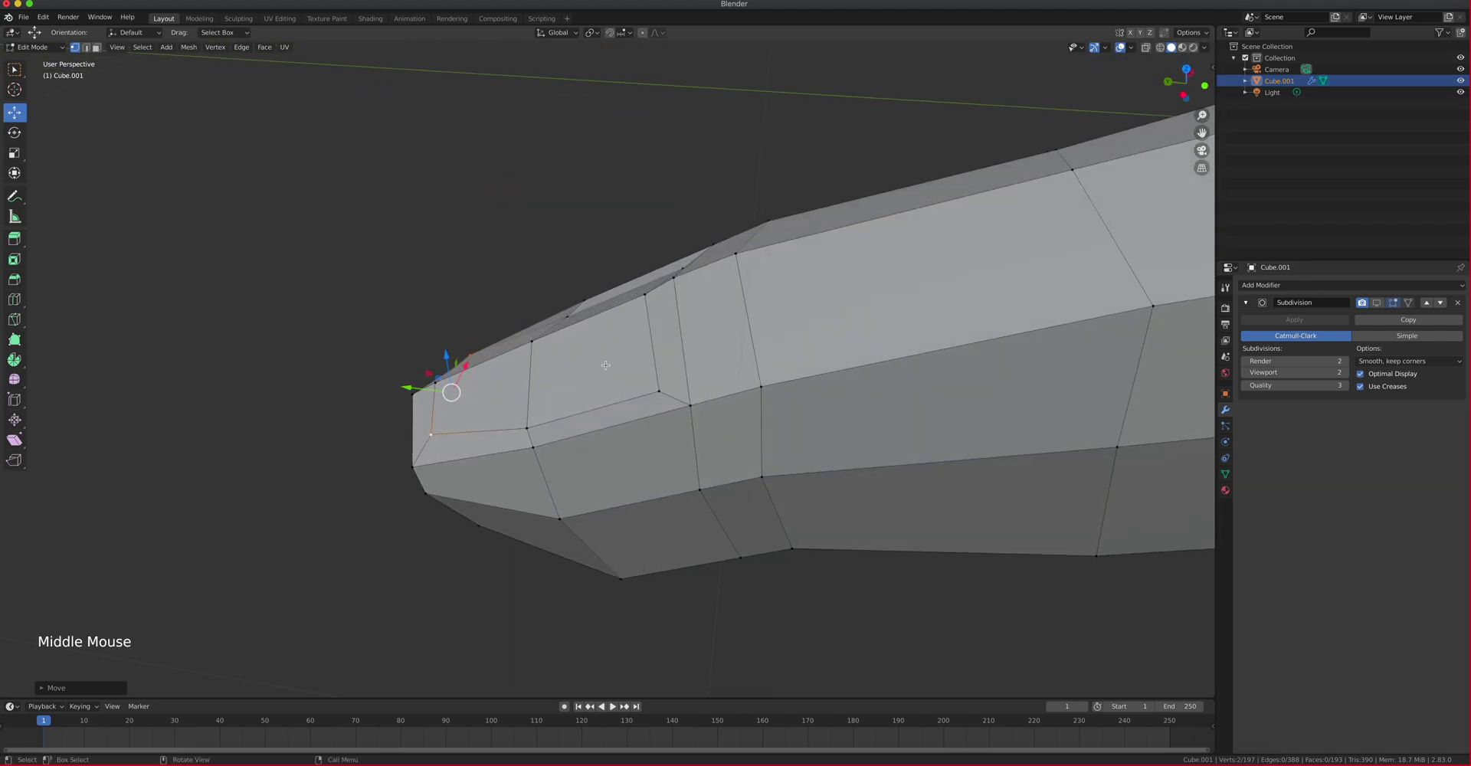
Select the centre vertex on the inset's knuckle-side edge and reposition it to shape the nail base
left_click(648, 285)
middle_click_drag(648, 284, 681, 283)
left_click_drag(662, 193, 591, 264)
left_click(609, 235)
middle_click_drag(617, 229, 679, 347)
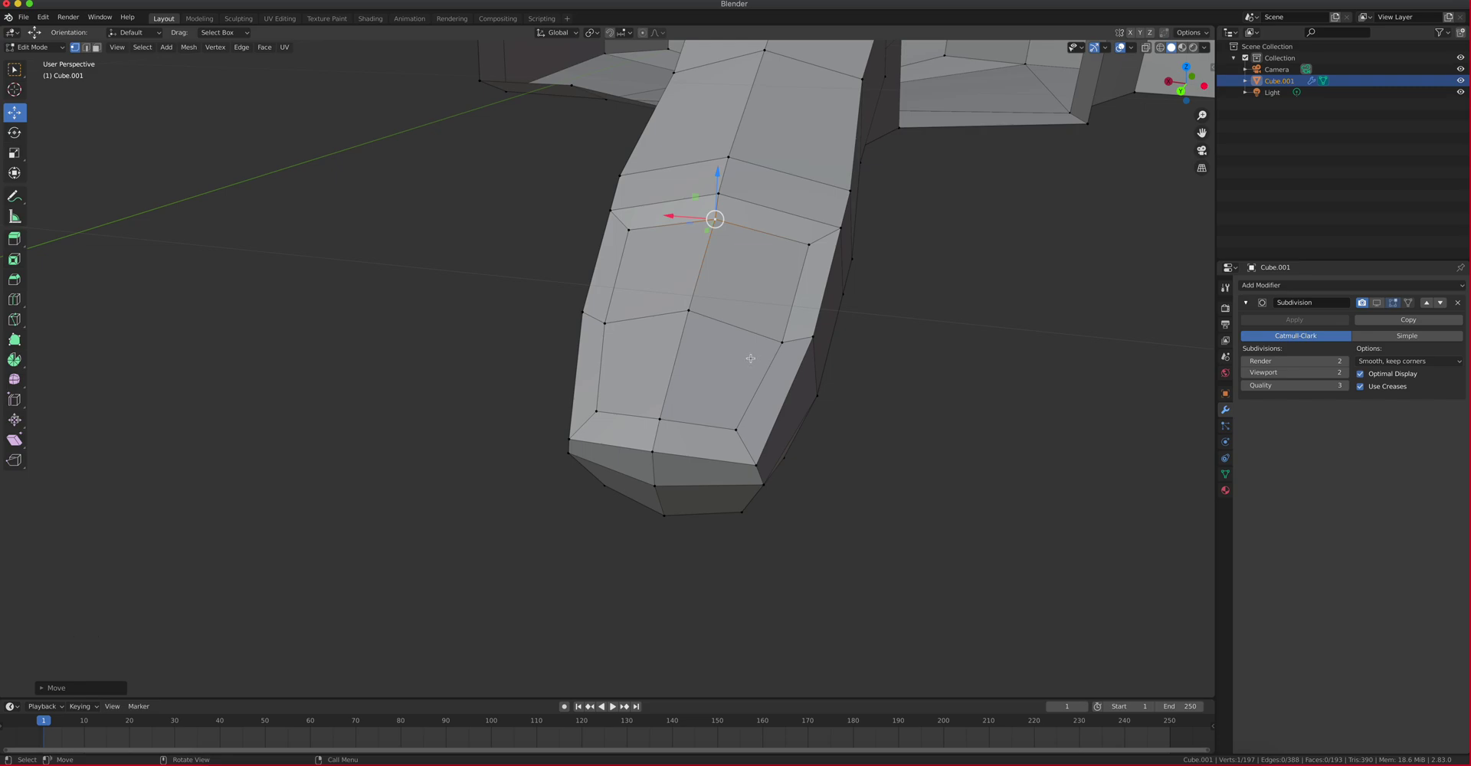
In Object Mode, display the level 2 subdivision in the viewport, inspect the smoothed middle fingertip from several angles, and hide the subdivision again
key("ctrl")
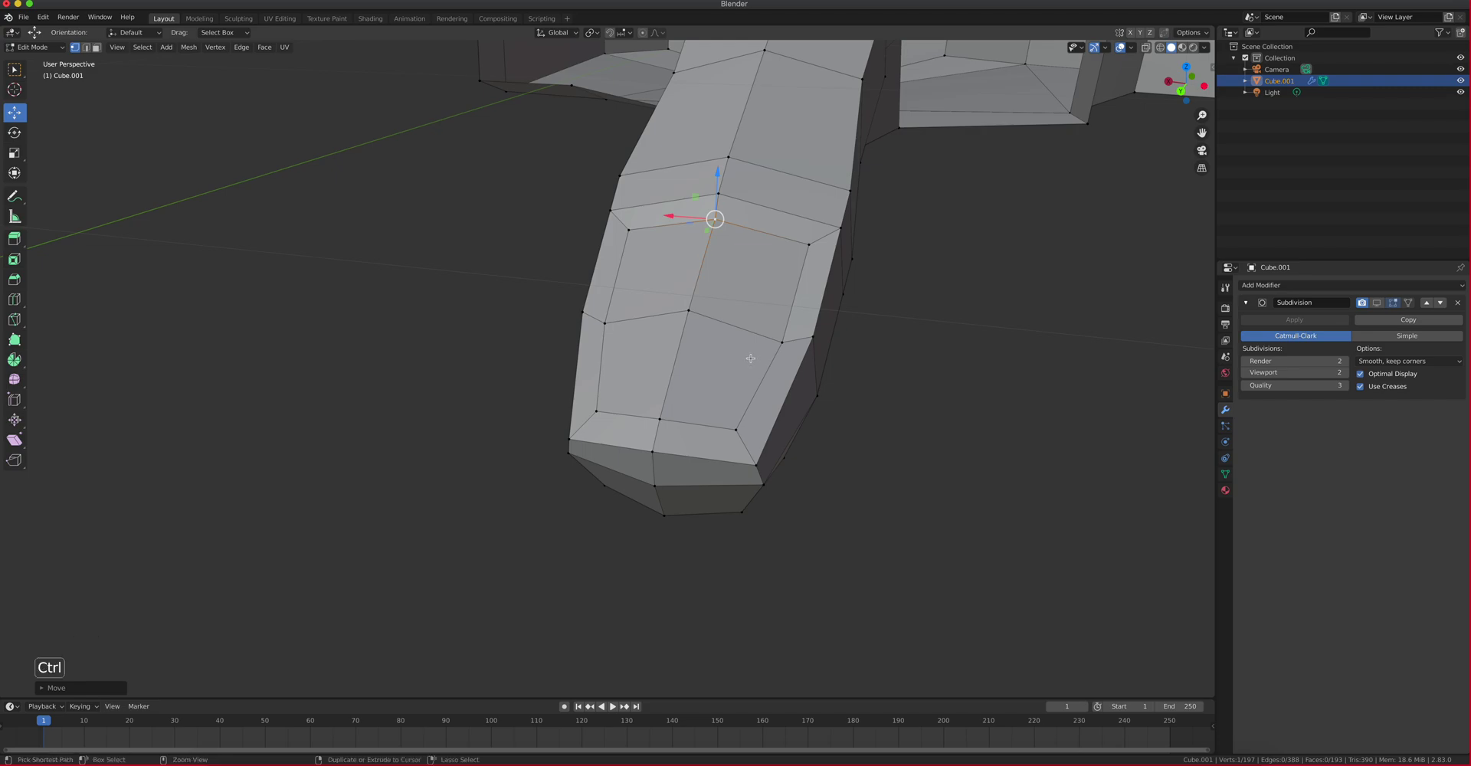
key("ctrl+2")
key("super+z")
key("Tab")
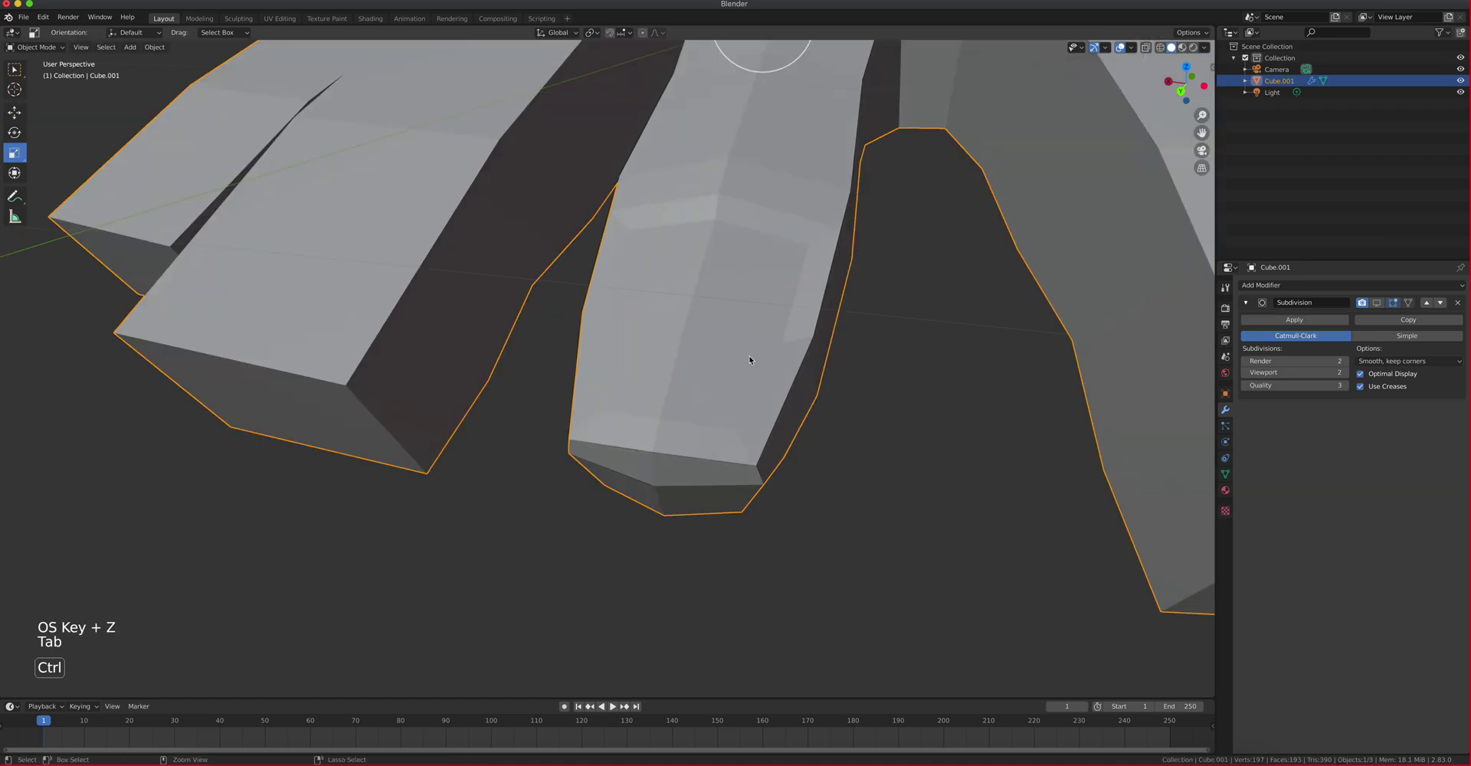
key("ctrl+2")
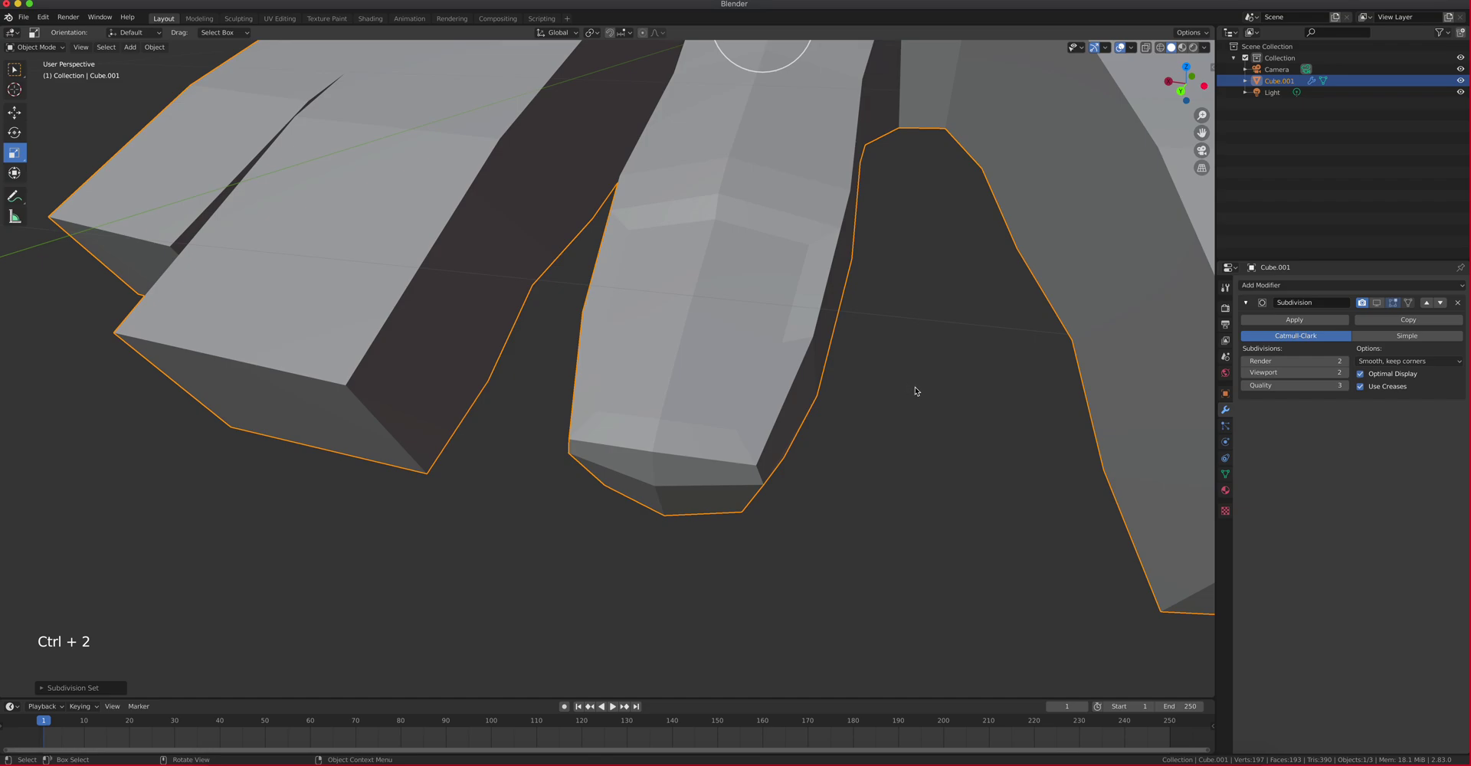
left_click(1382, 303)
scroll(620, 306, "up", 2)
scroll(610, 306, "down", 5)
middle_click_drag(611, 306, 689, 350)
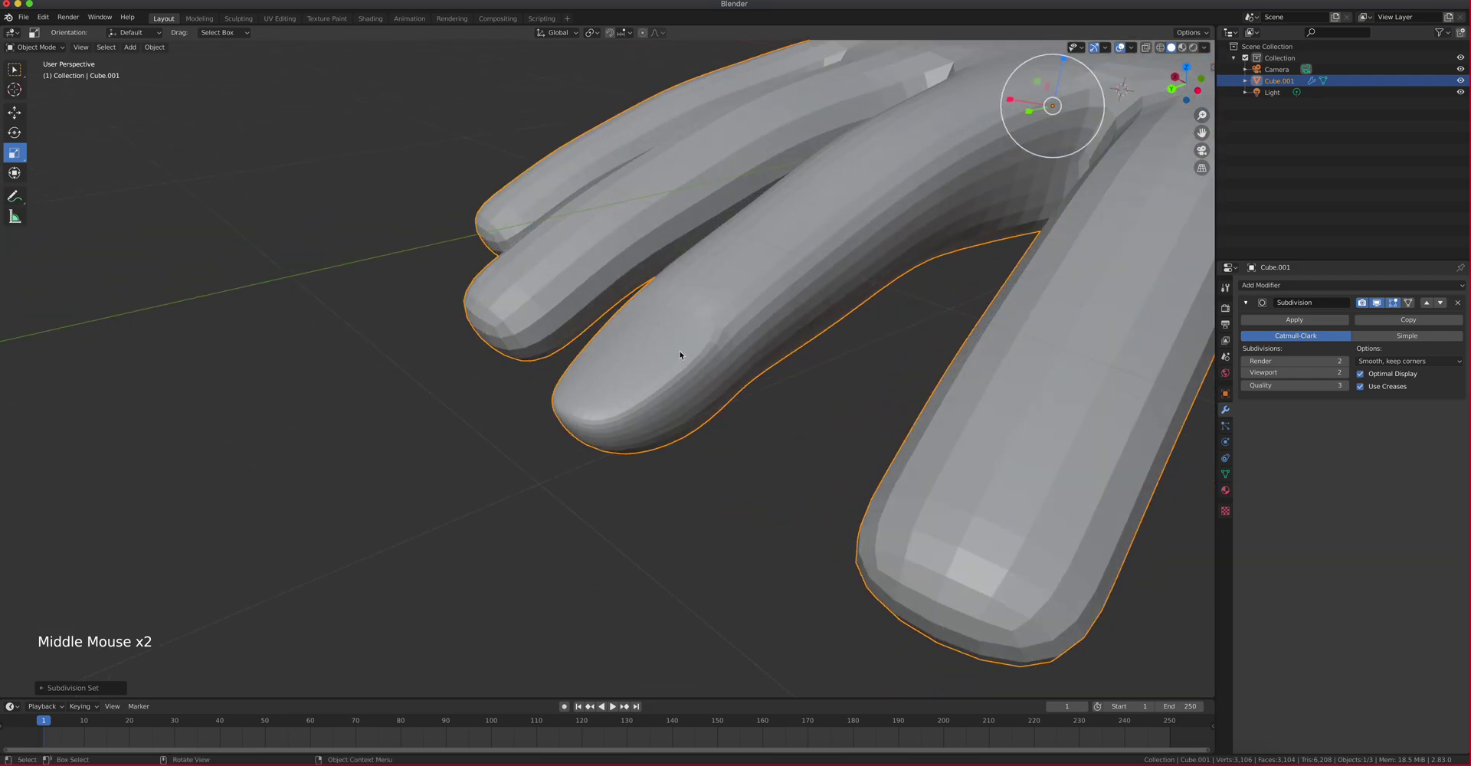
middle_click_drag(599, 360, 639, 376)
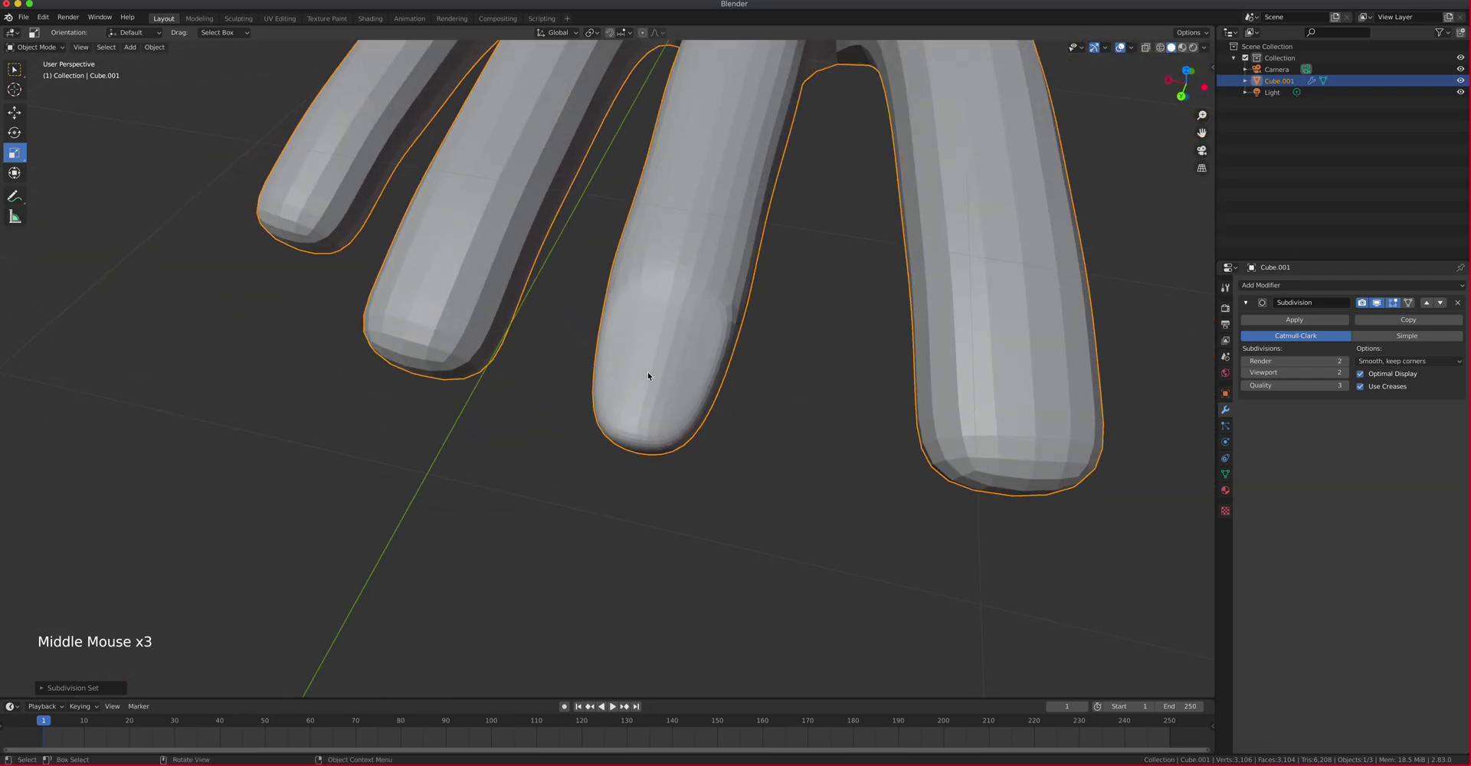
left_click(1377, 303)
middle_click_drag(847, 295, 659, 291)
Back in Edit Mode, select the four inset nail faces and extrude them outward about 0.01 m
key("Tab")
scroll(624, 286, "up", 2)
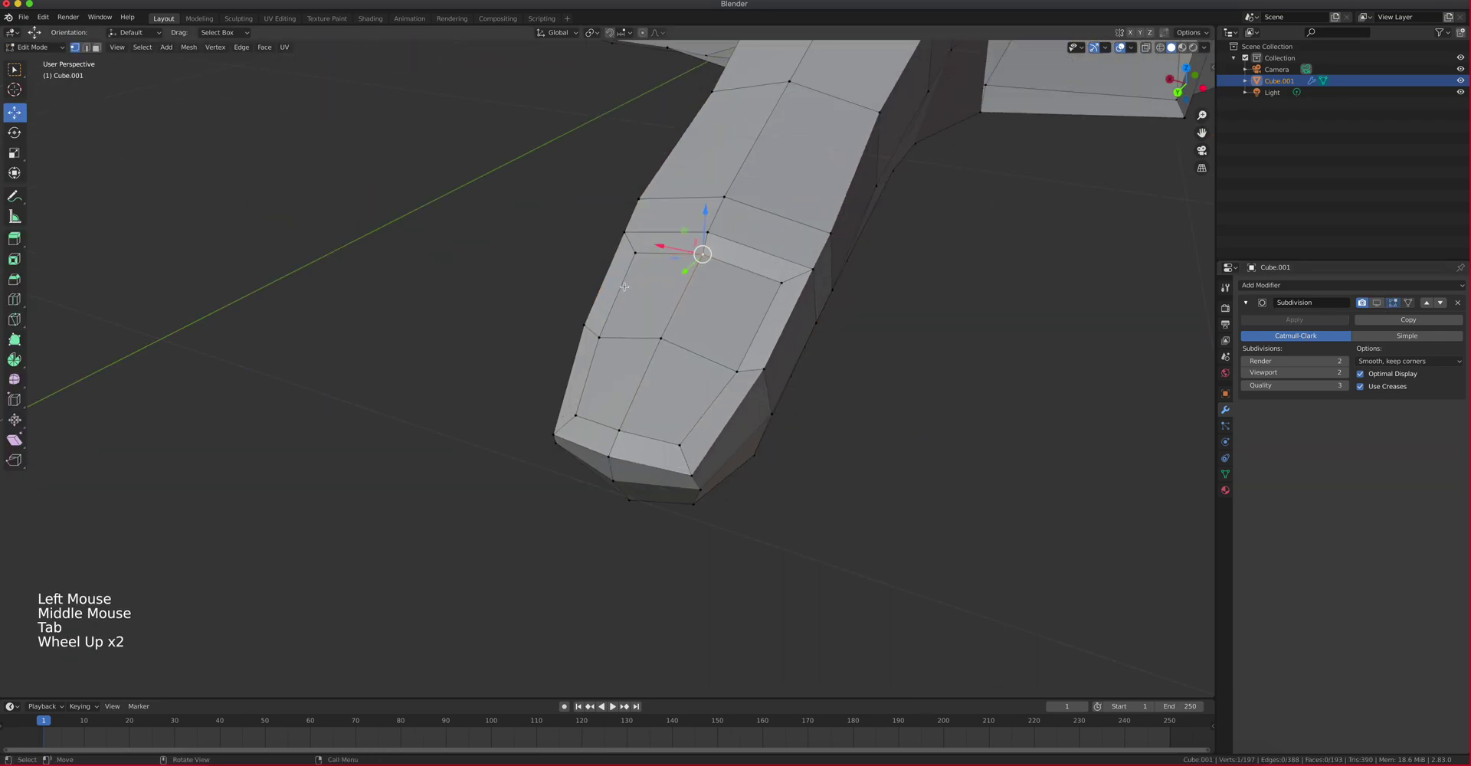
key("3")
left_click(659, 303, "shift")
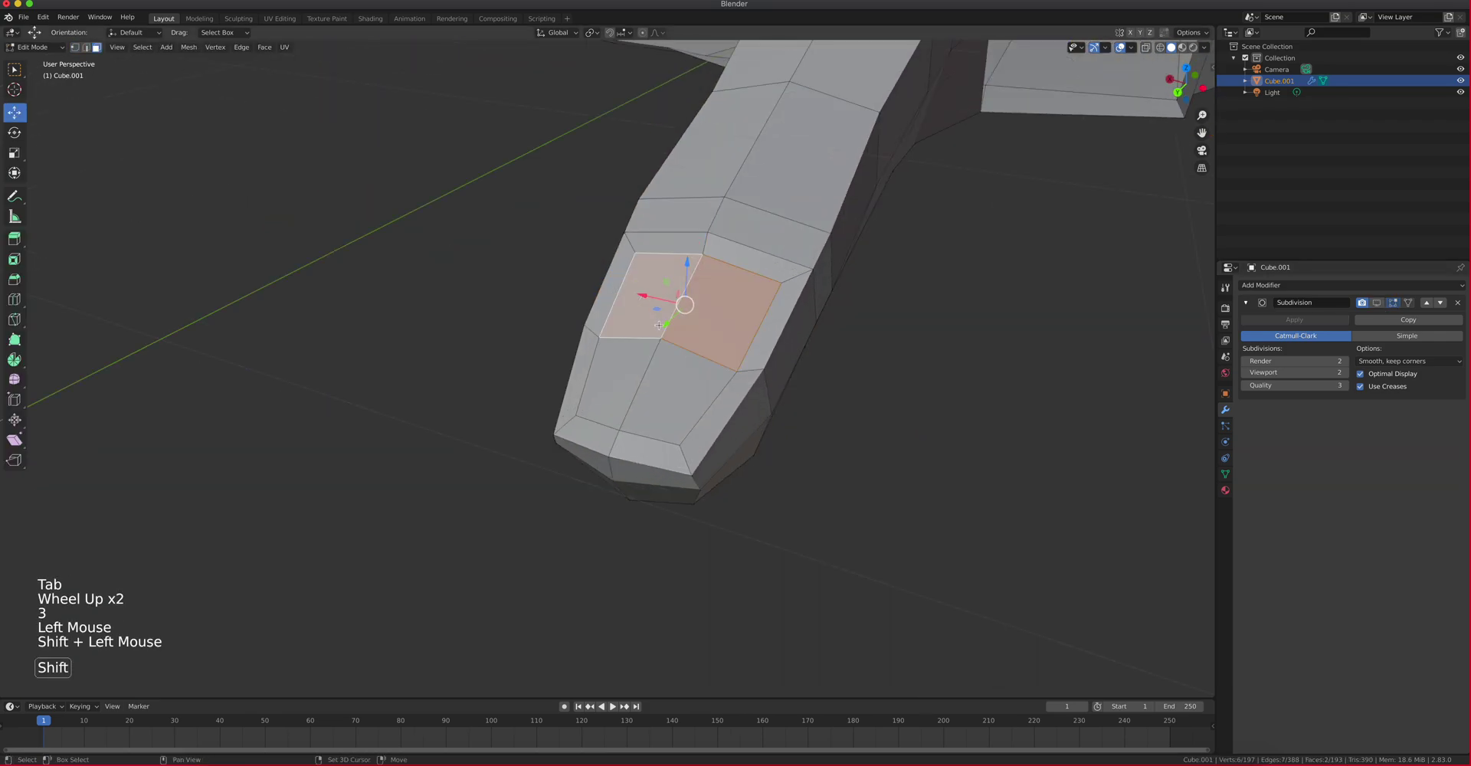
left_click(620, 375, "shift")
left_click(674, 387, "shift")
middle_click_drag(674, 386, 662, 313)
scroll(662, 313, "up", 2)
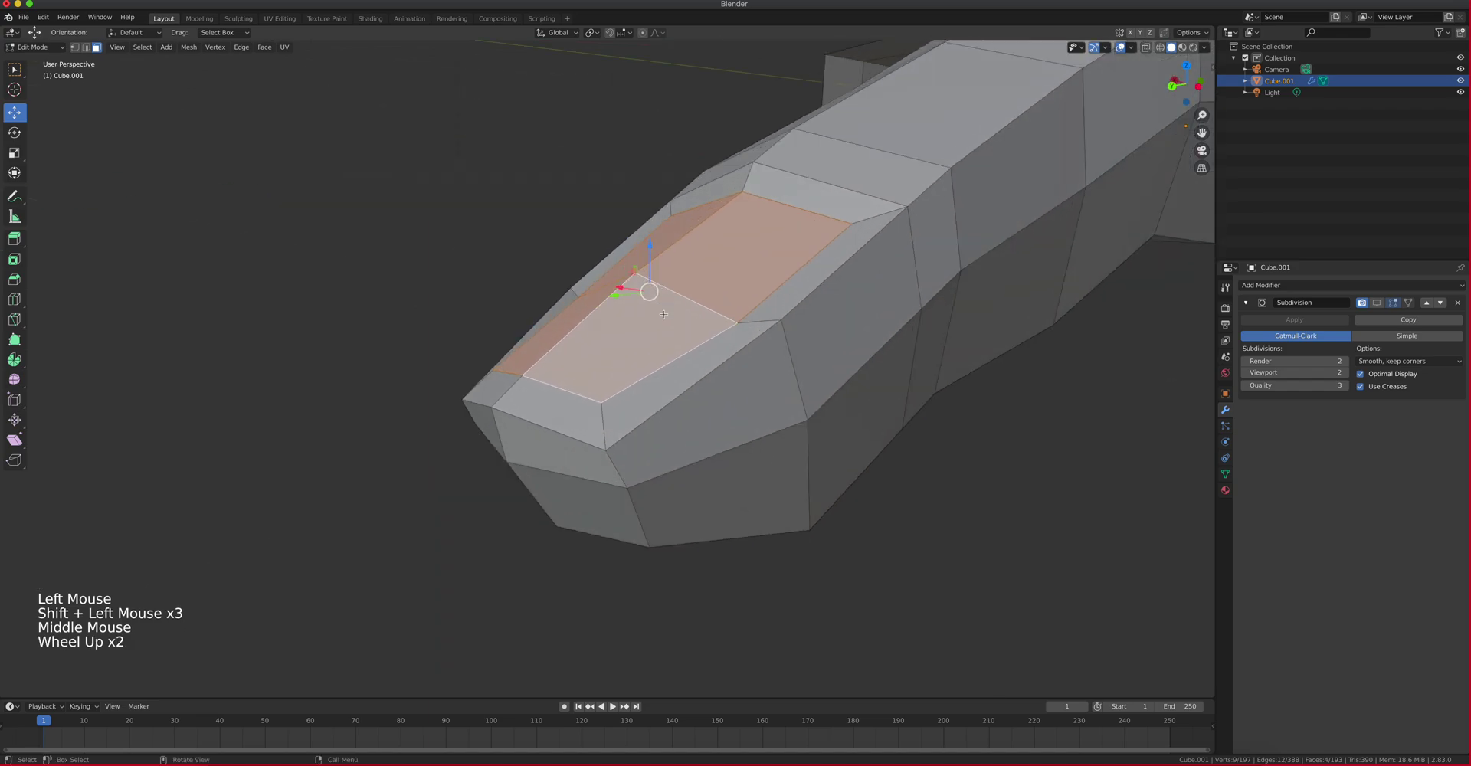
key("e")
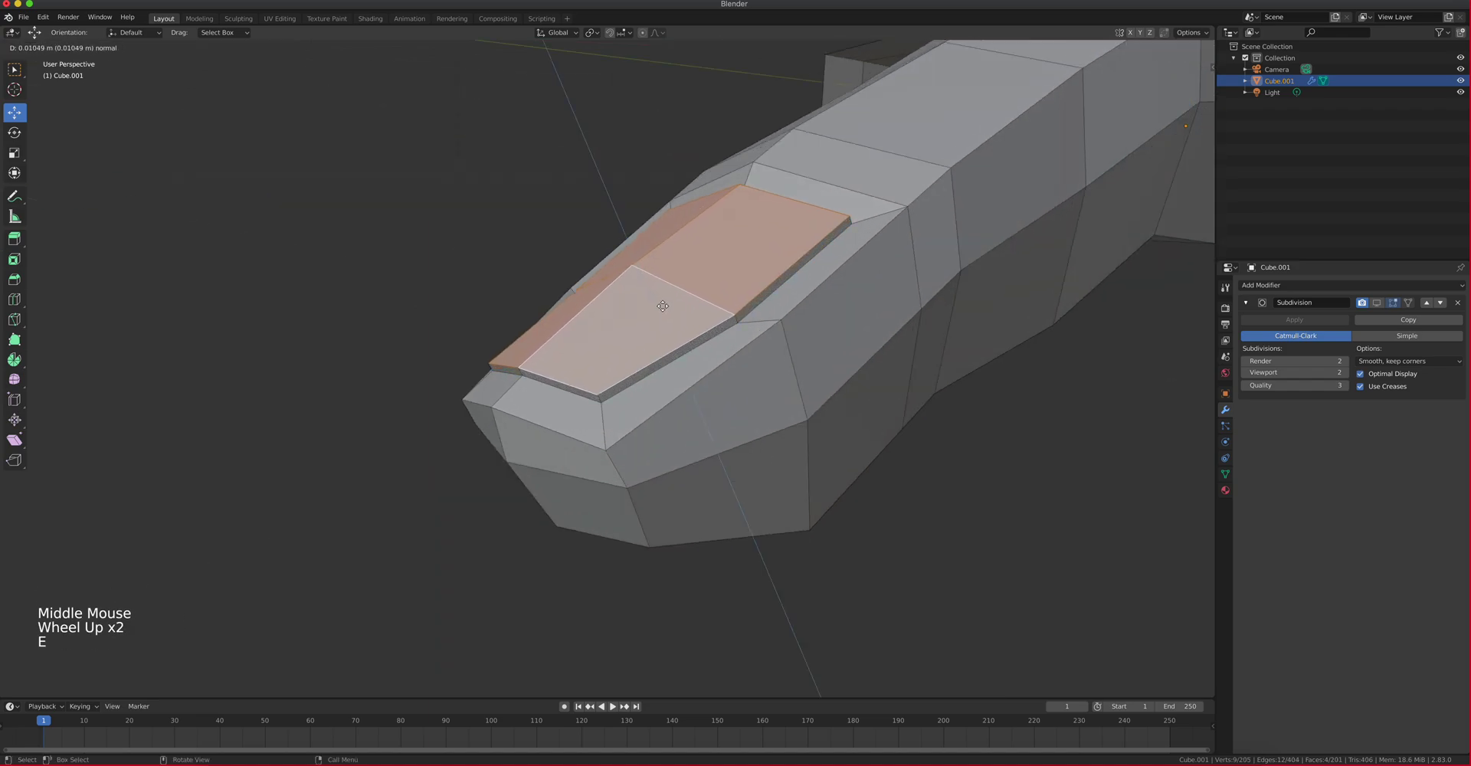
left_click(662, 305)
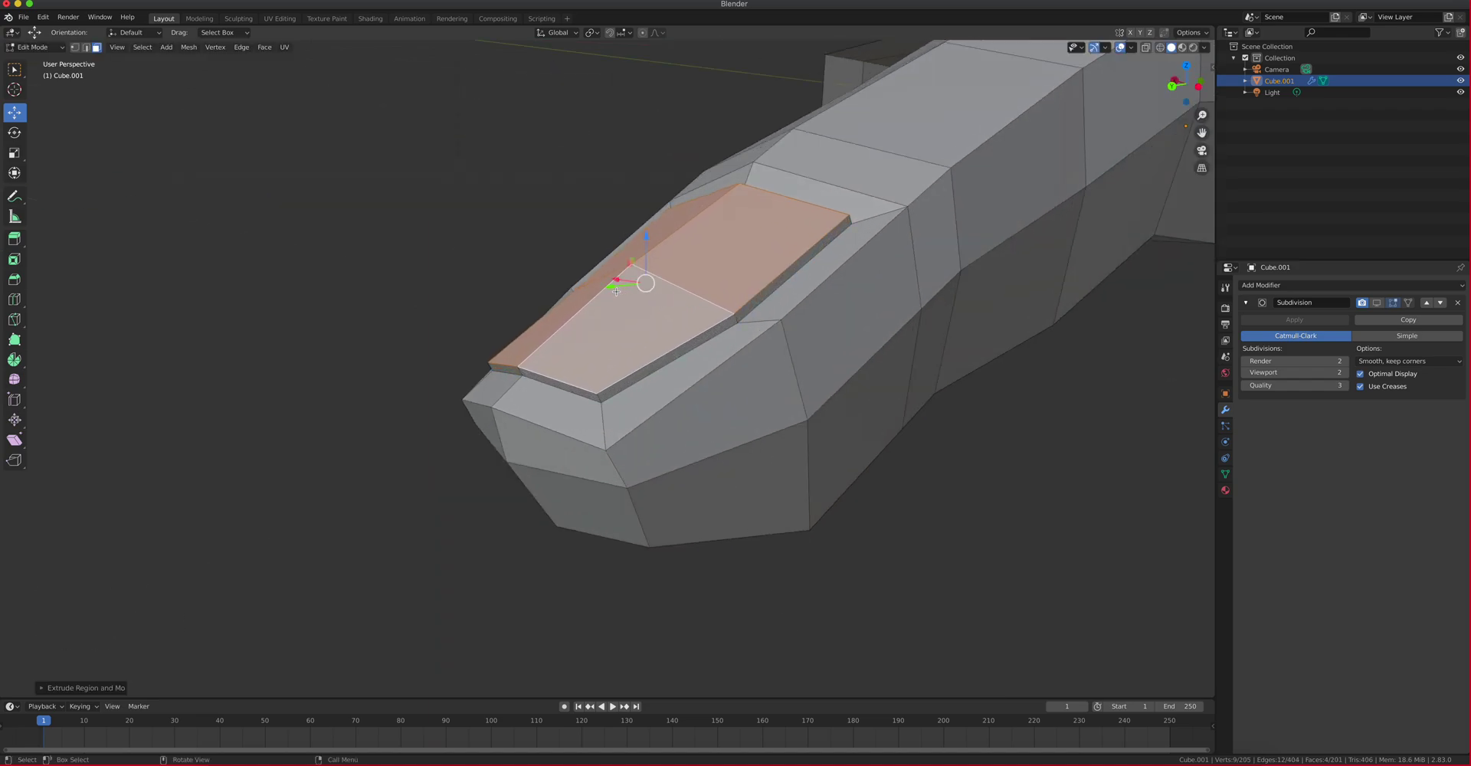
In right view, move the extruded nail faces forward along Y and slightly down along Z
middle_click_drag(642, 301, 641, 296)
key("KP_3")
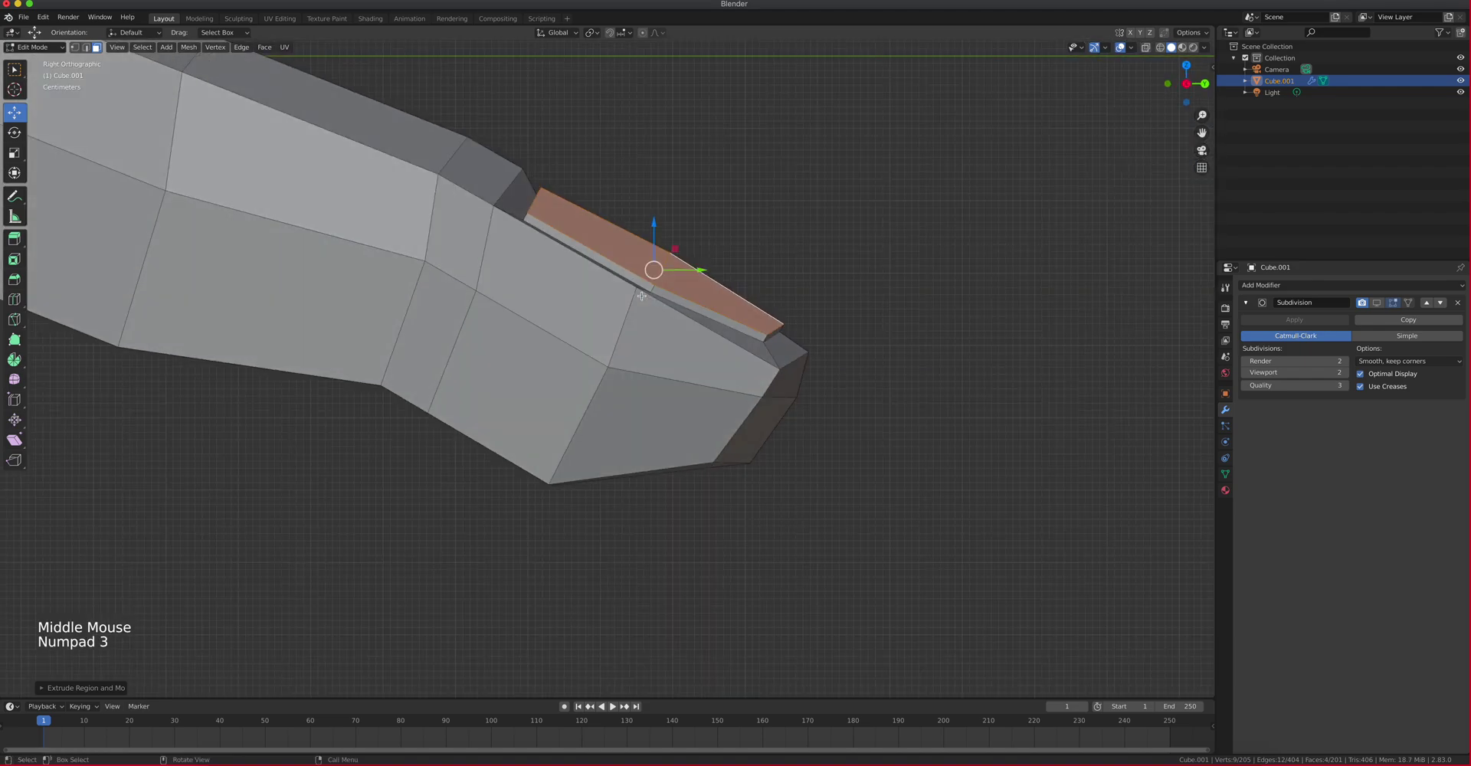
mouse_move(703, 273)
left_mouse_down()
mouse_move(735, 279)
mouse_move(721, 281)
left_mouse_up()
left_click_drag(673, 227, 673, 234)
middle_click_drag(733, 263, 615, 351)
In top view, move the four centre-line vertices at and just behind the nail base back along Y to straighten their edge loops
key("KP_7")
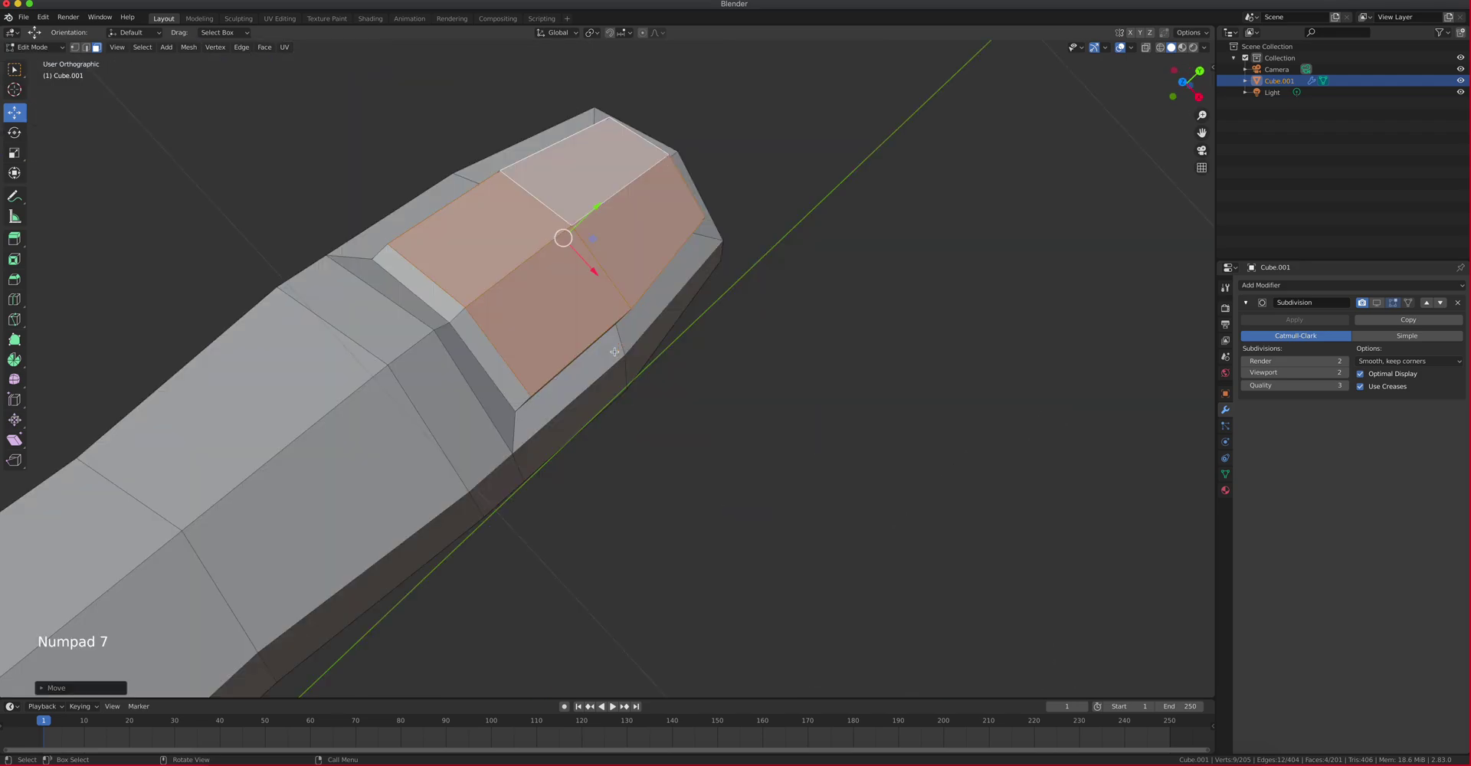
middle_click_drag(513, 459, 618, 332, "shift")
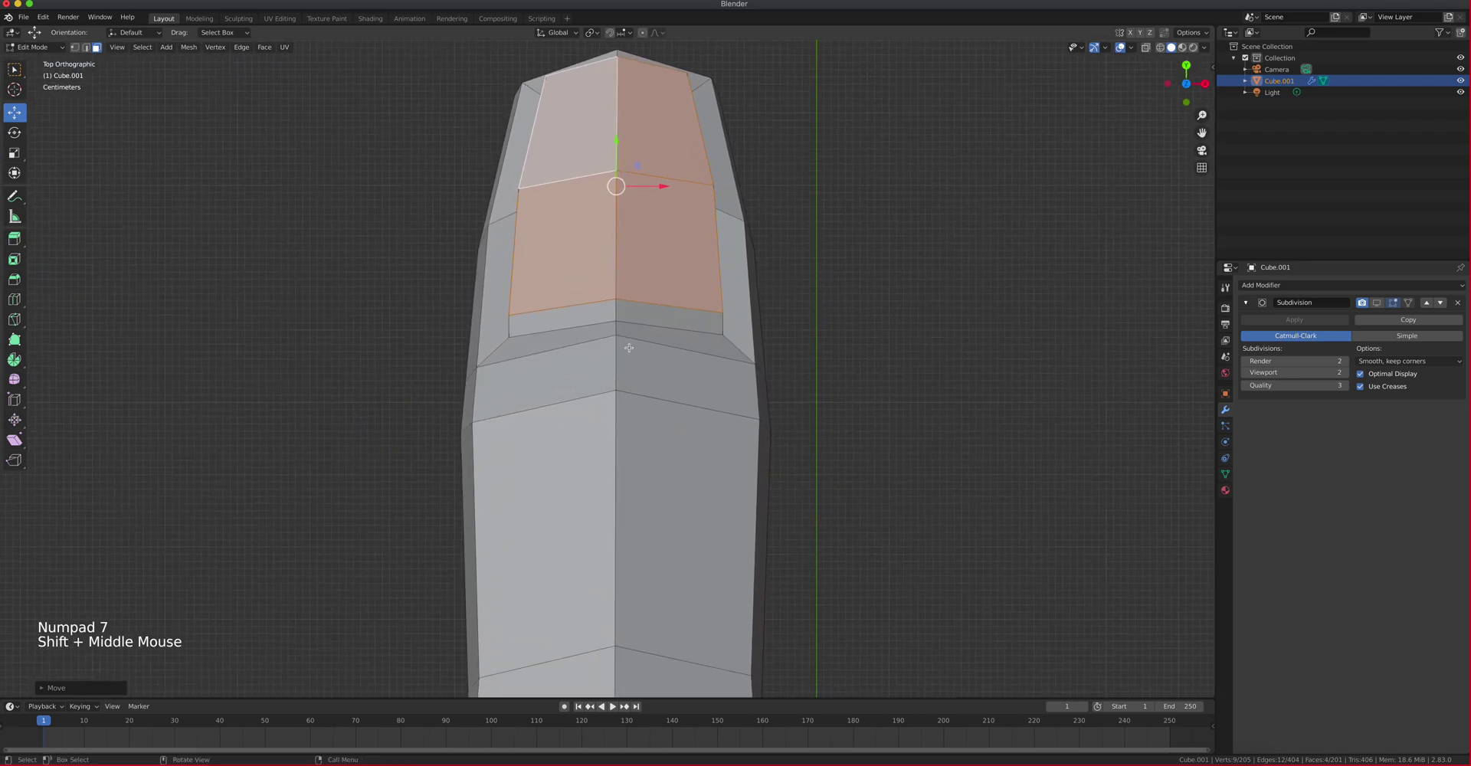
key("1")
left_click(616, 301)
left_click(616, 321, "shift")
left_click(616, 334, "shift")
left_click(616, 274)
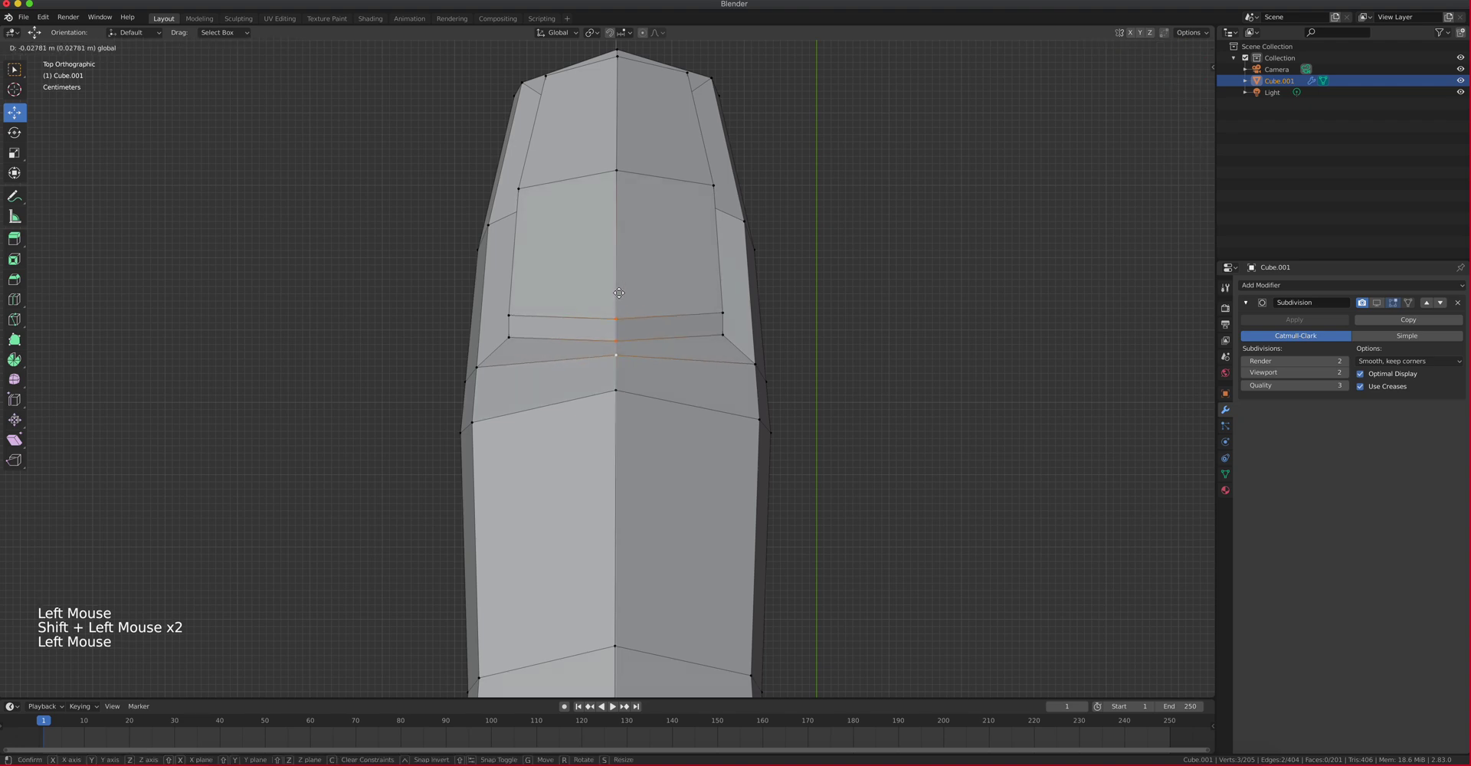
left_click(616, 392, "shift")
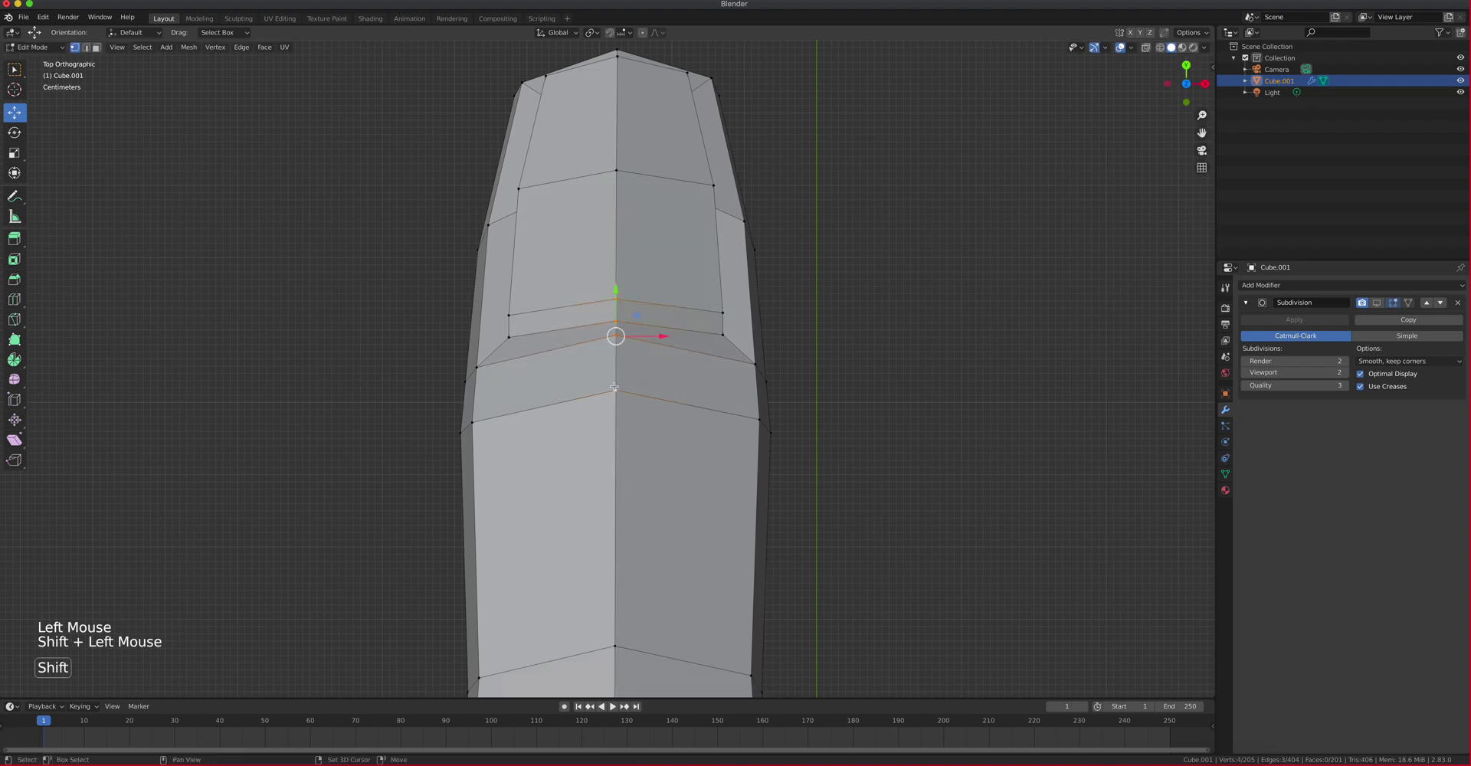
left_click_drag(615, 290, 614, 310)
left_click(616, 321)
left_click(616, 321)
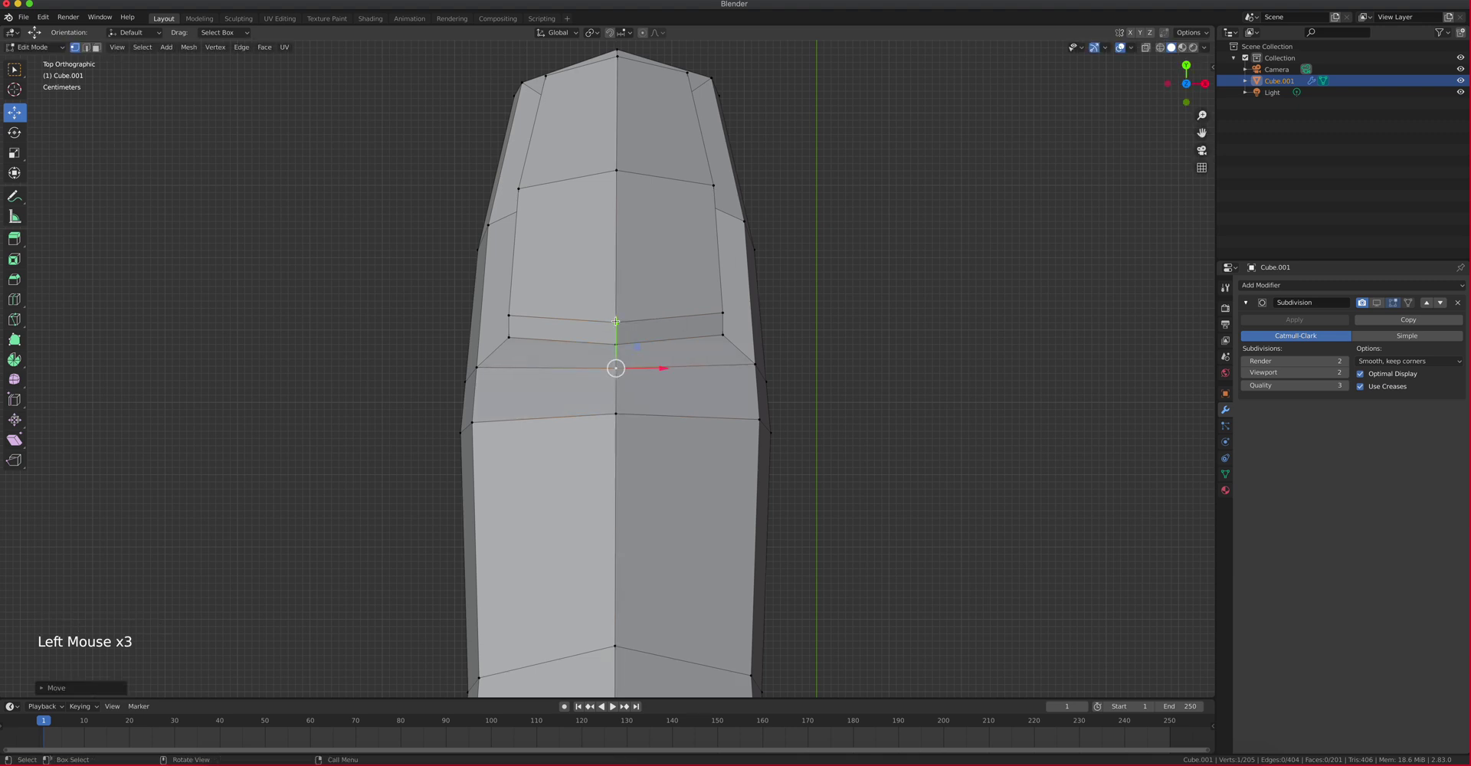
Select the vertices across the nail base's upper and lower edges and move them back along Y, towards the knuckle
left_click(508, 314)
left_click(509, 337, "shift")
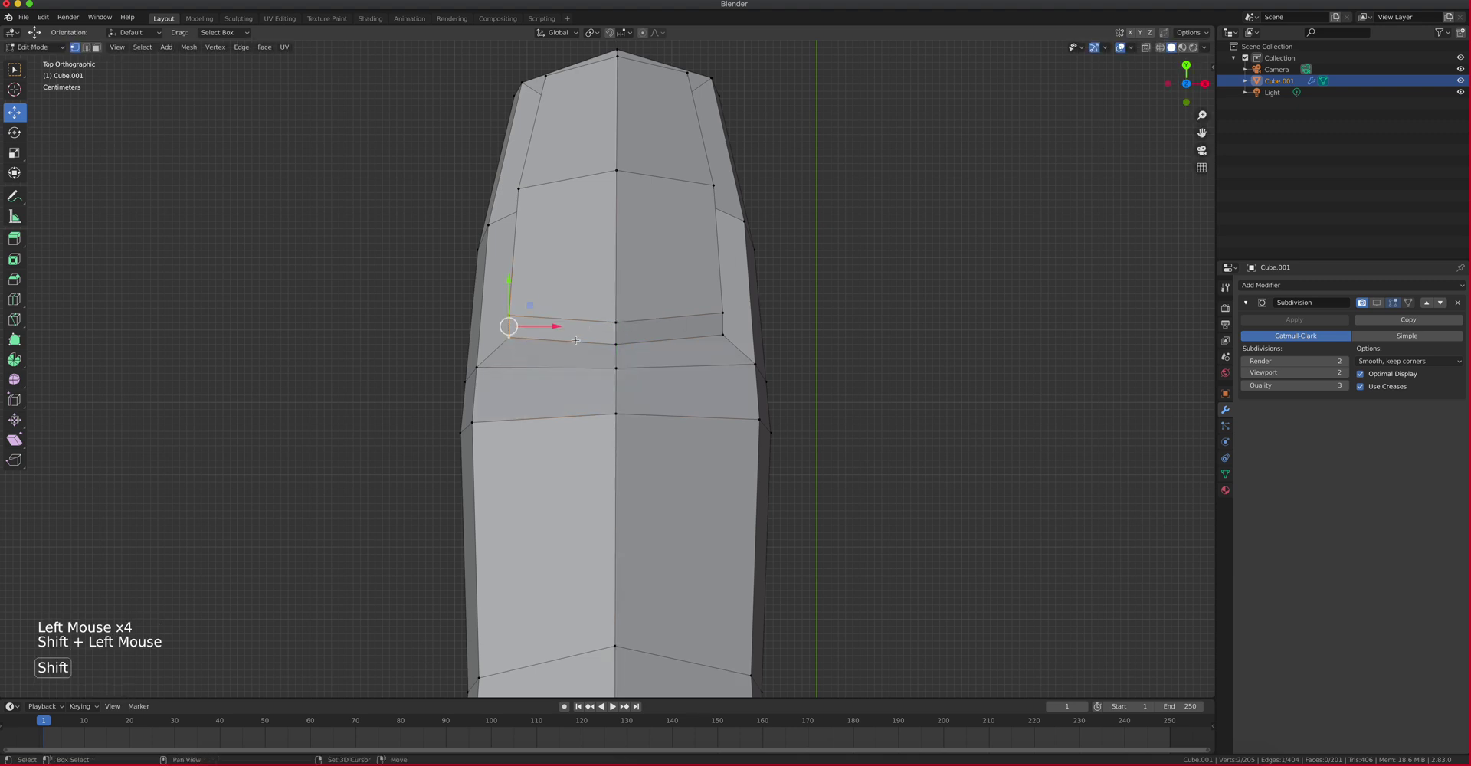
left_click(614, 343, "shift")
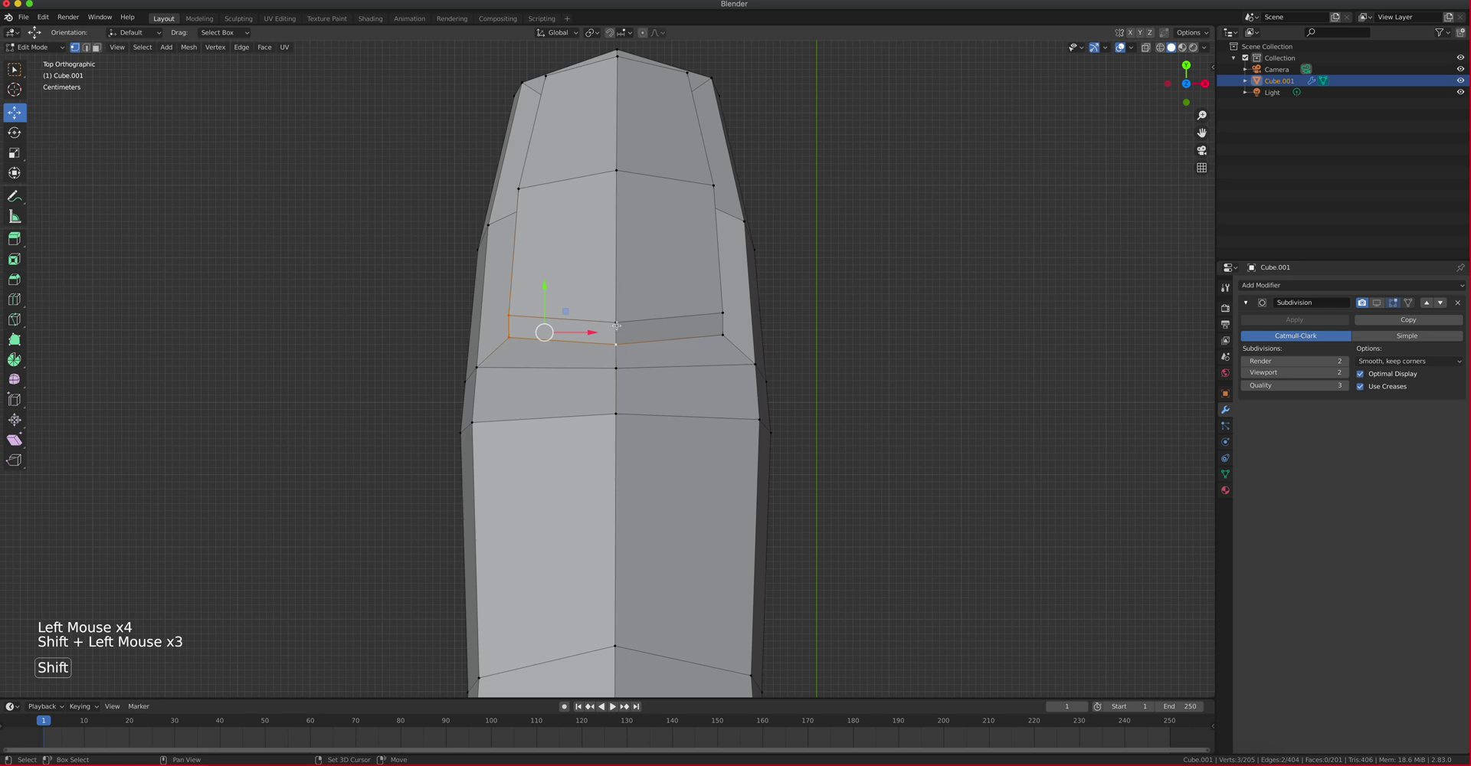
left_click(722, 314, "shift")
mouse_move(615, 278)
left_mouse_down()
mouse_move(615, 263)
mouse_move(618, 298)
left_mouse_up()
left_click(616, 313)
left_click(616, 334, "shift")
Select the six vertices along both side edges of the extruded nail and scale them slightly
middle_click_drag(628, 307, 821, 299)
scroll(757, 245, "up", 2)
left_click(797, 226)
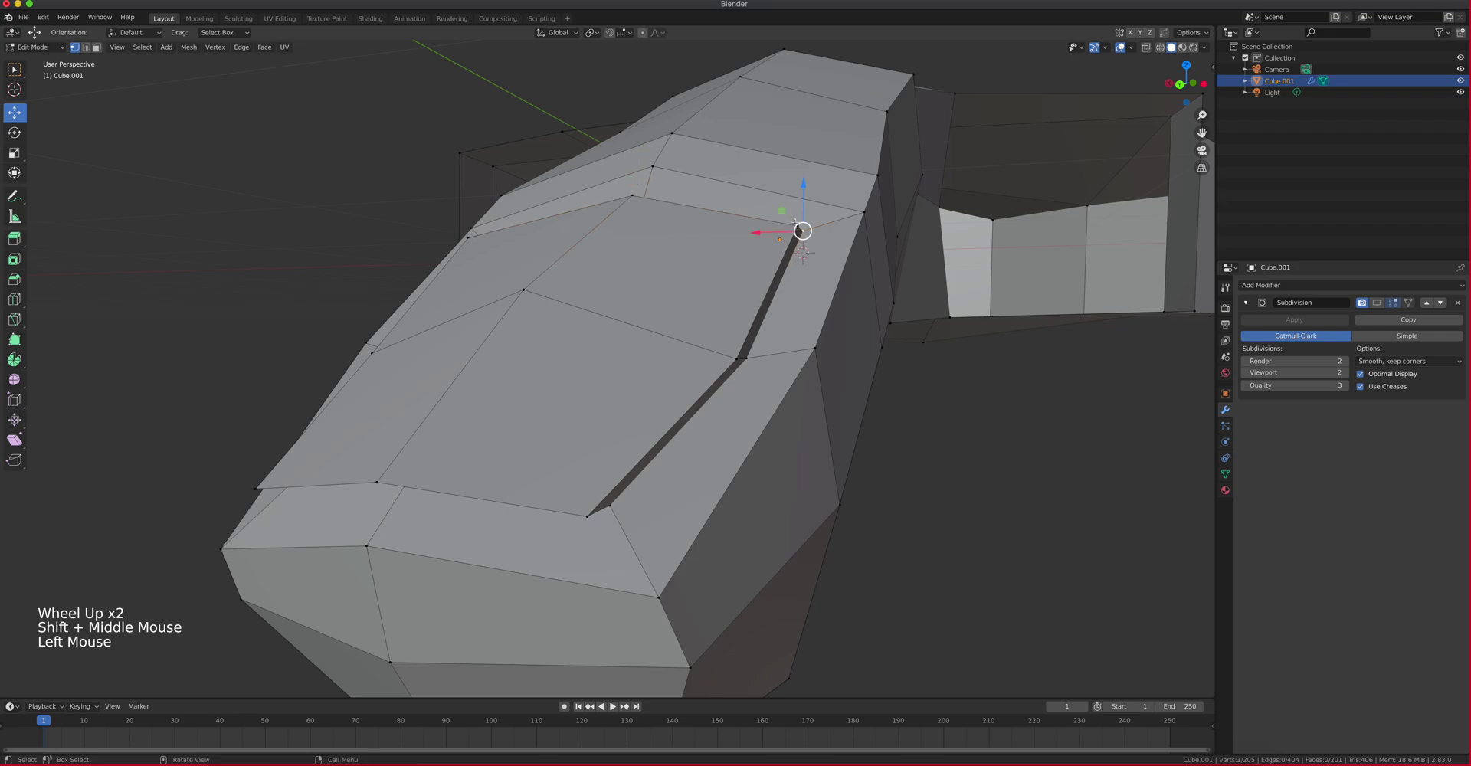
left_click(746, 358, "shift")
left_click(610, 506, "shift")
middle_click_drag(618, 490, 675, 460)
left_click(719, 431, "shift")
left_click(575, 323, "shift")
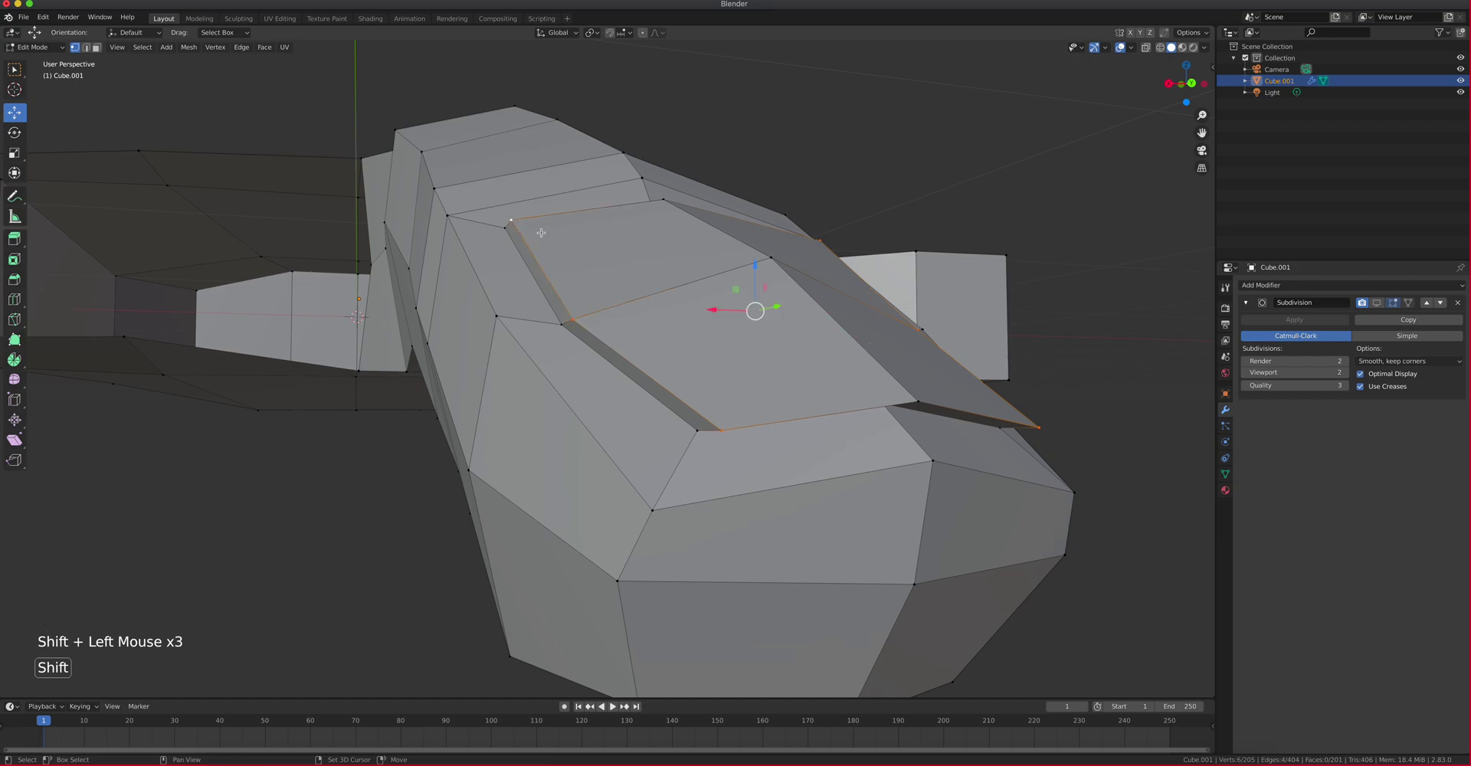
left_click(86, 169)
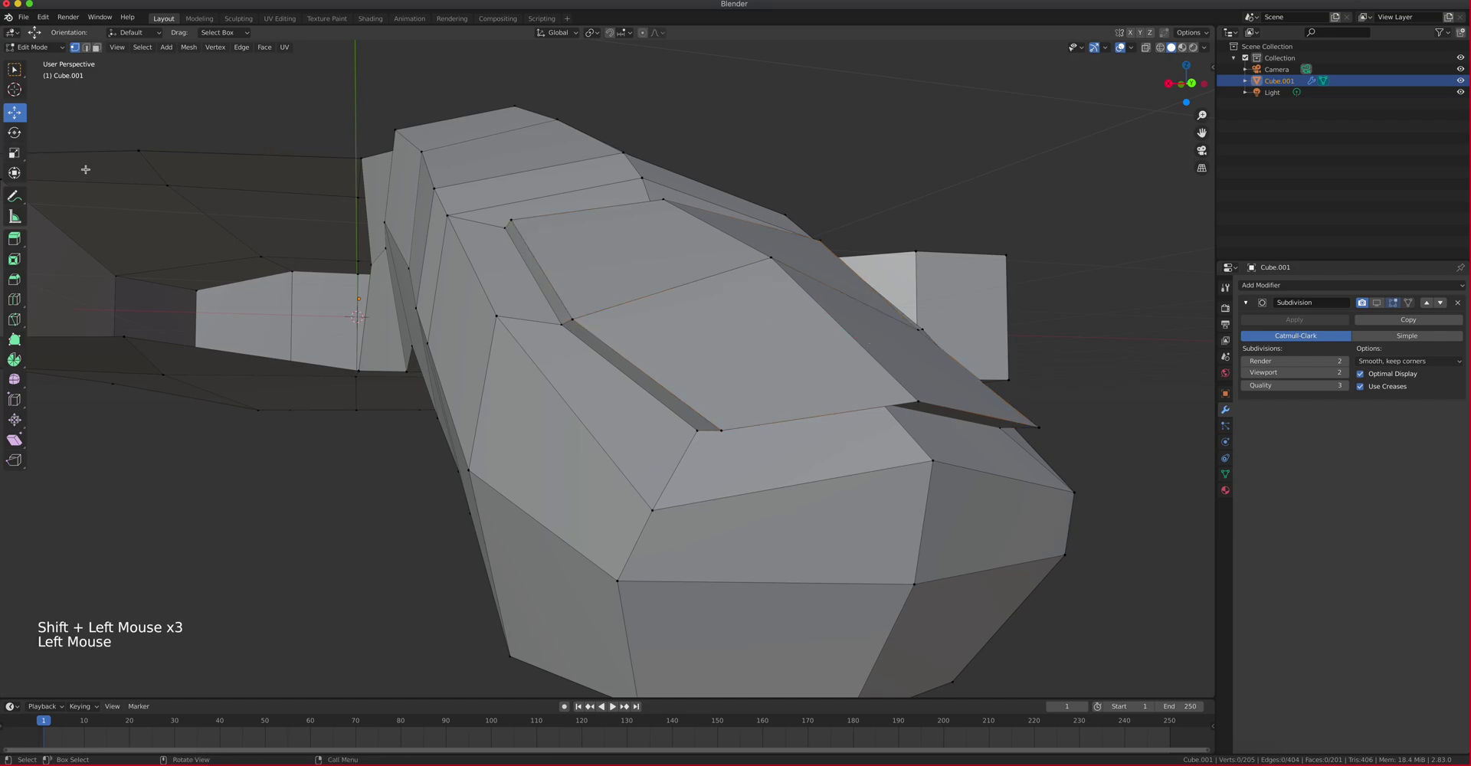
left_click(23, 155)
middle_click_drag(689, 406, 873, 410)
key("super")
key("super+z")
left_click_drag(656, 323, 661, 320)
middle_click_drag(661, 321, 639, 353)
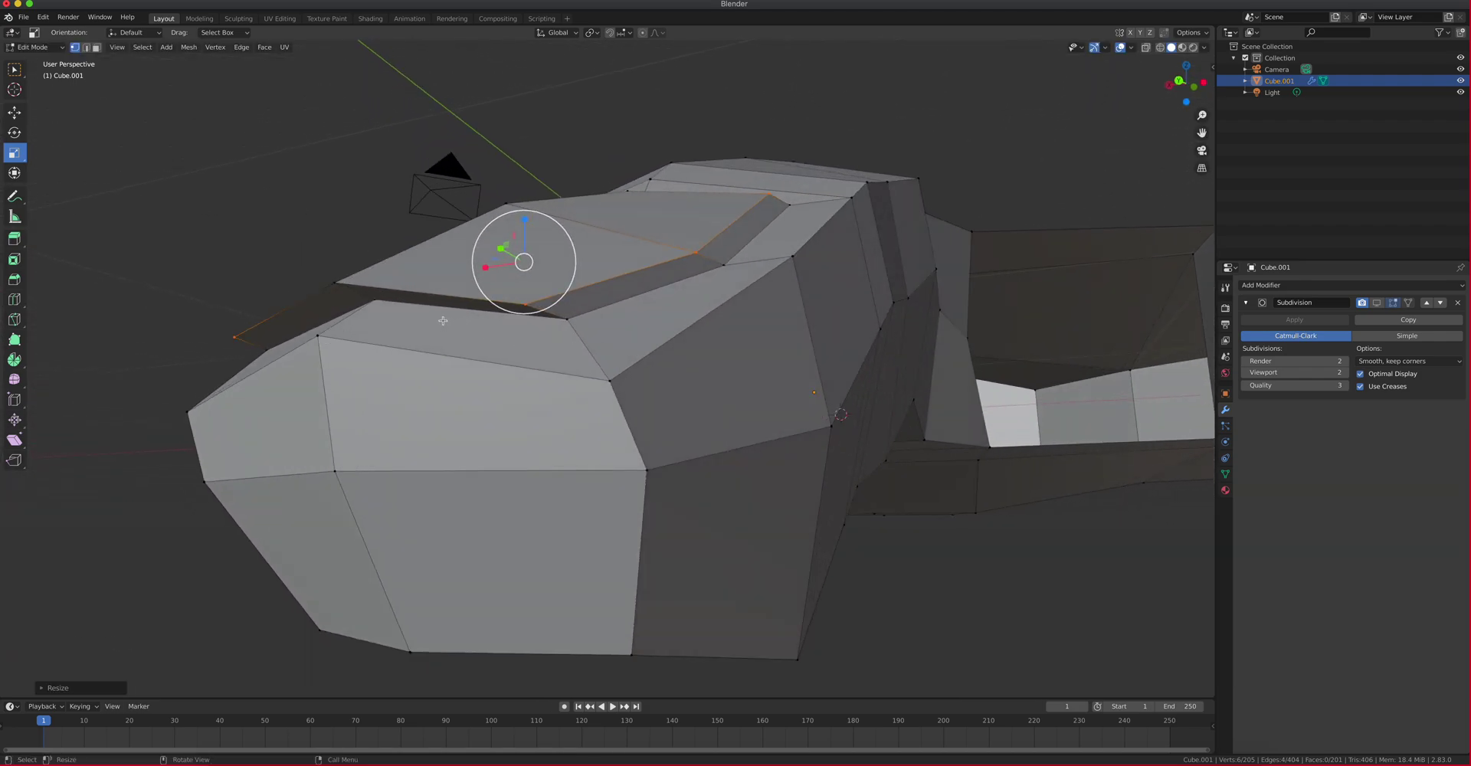
Select the fingertip vertices beneath the nail's front edge and, in right view, move them about 0.012 m forward and 0.007 m down
left_click(376, 303)
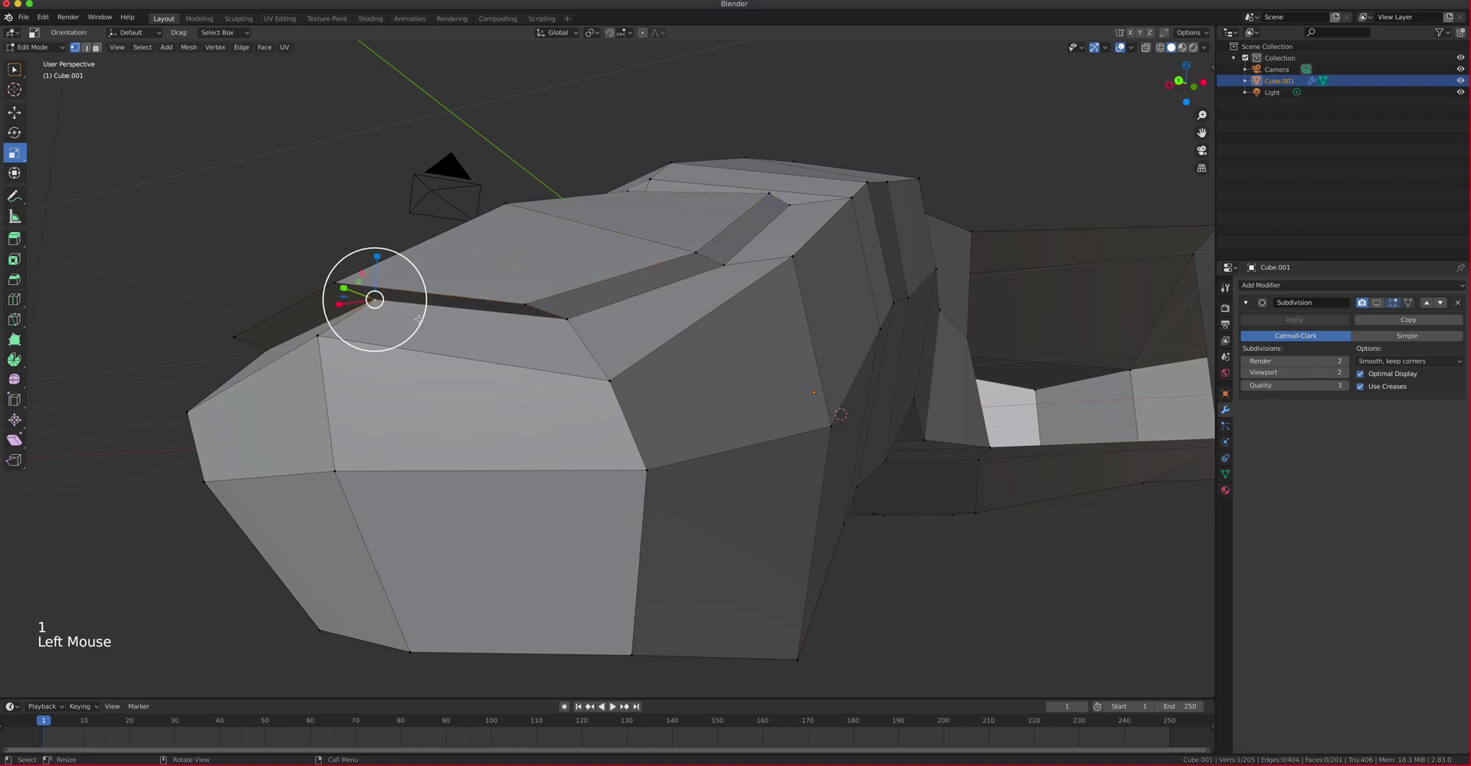
left_click(320, 340, "shift")
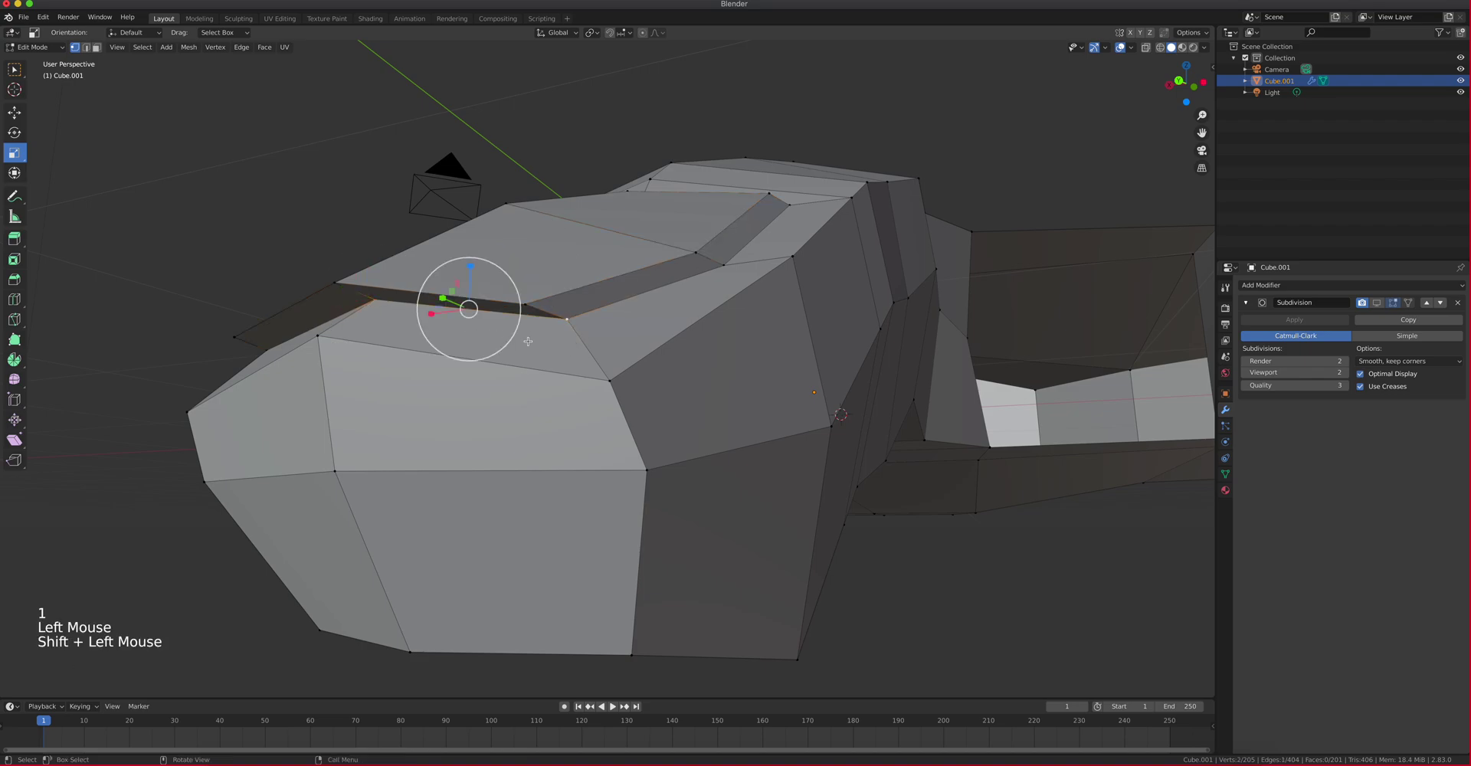
left_click(277, 348, "shift")
key("KP_3")
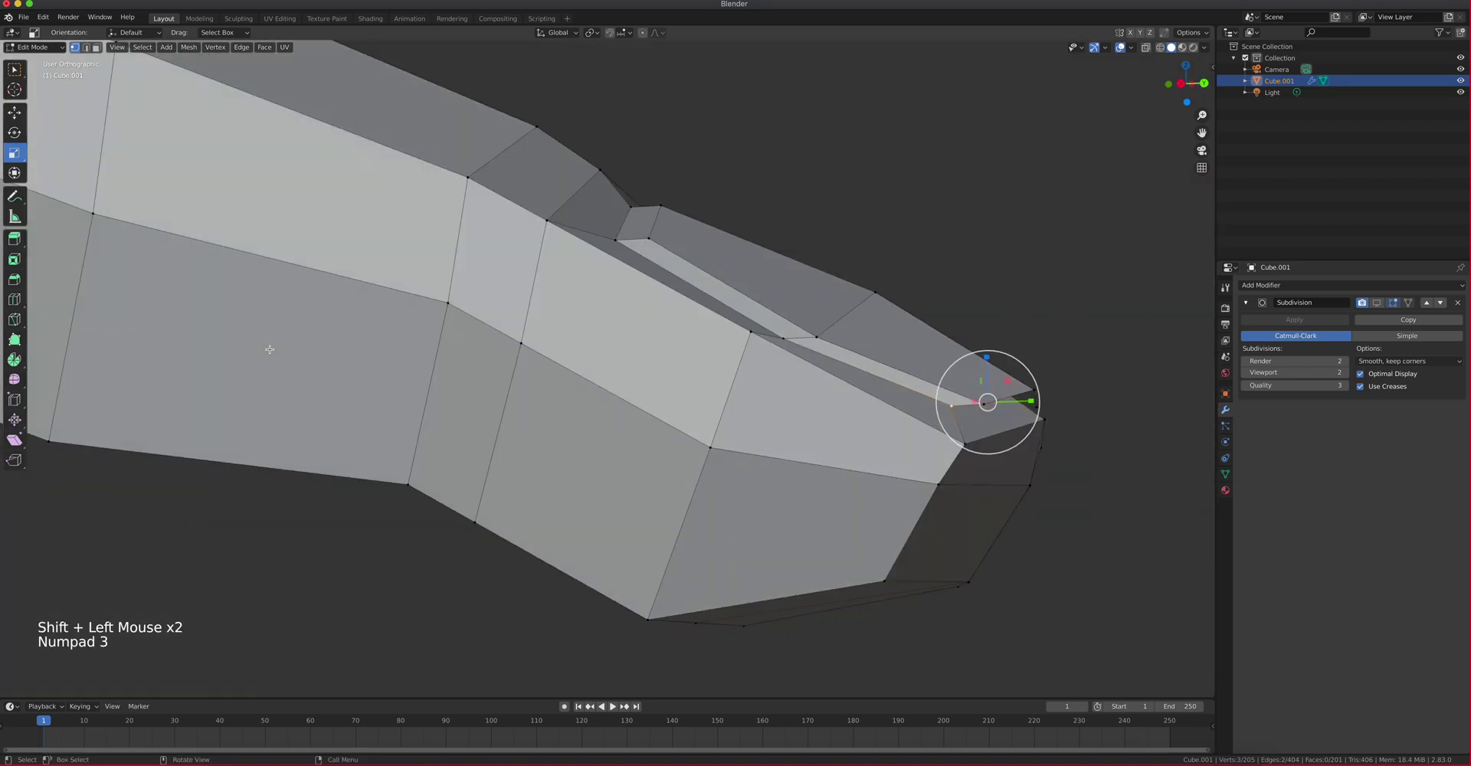
scroll(1095, 404, "up", 3)
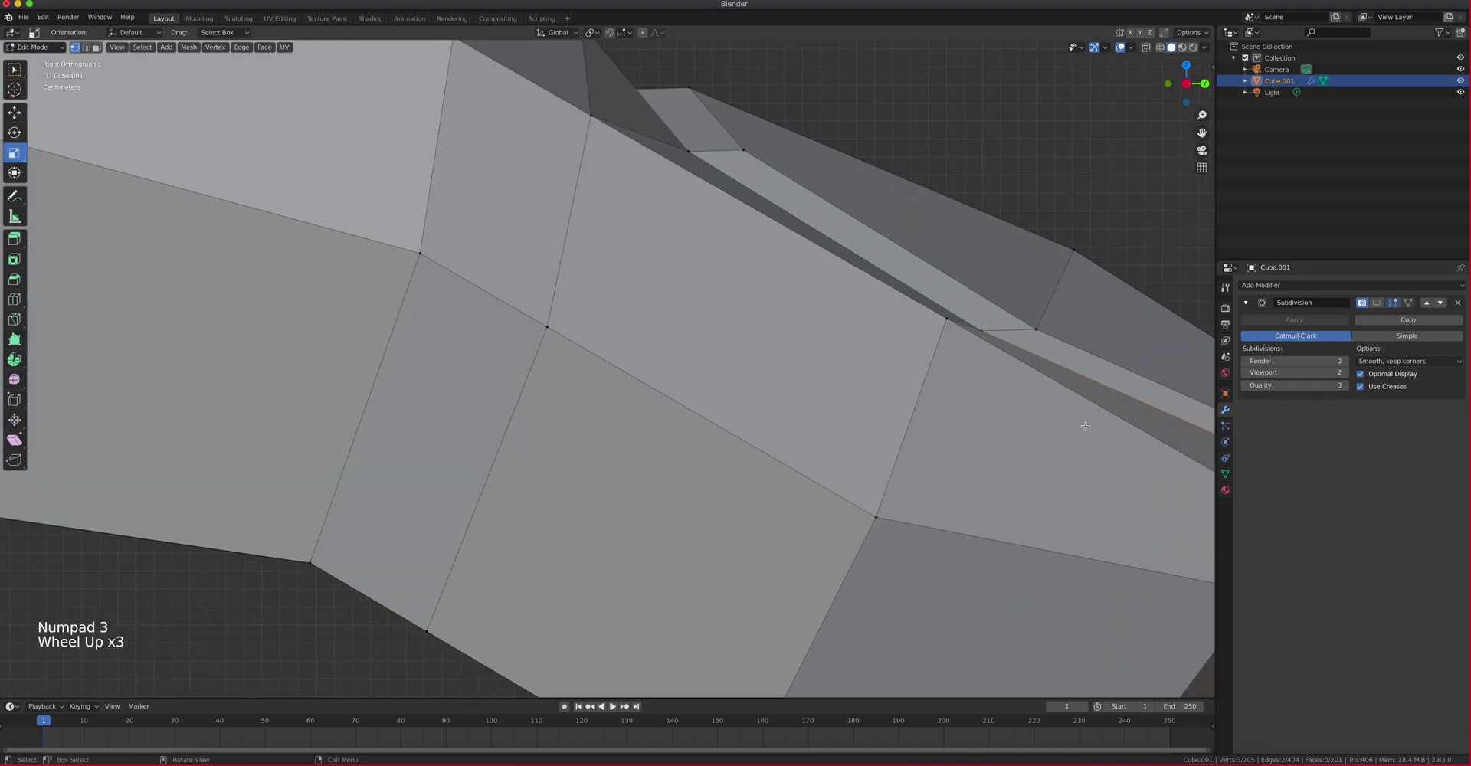
middle_click_drag(1067, 418, 802, 359, "shift")
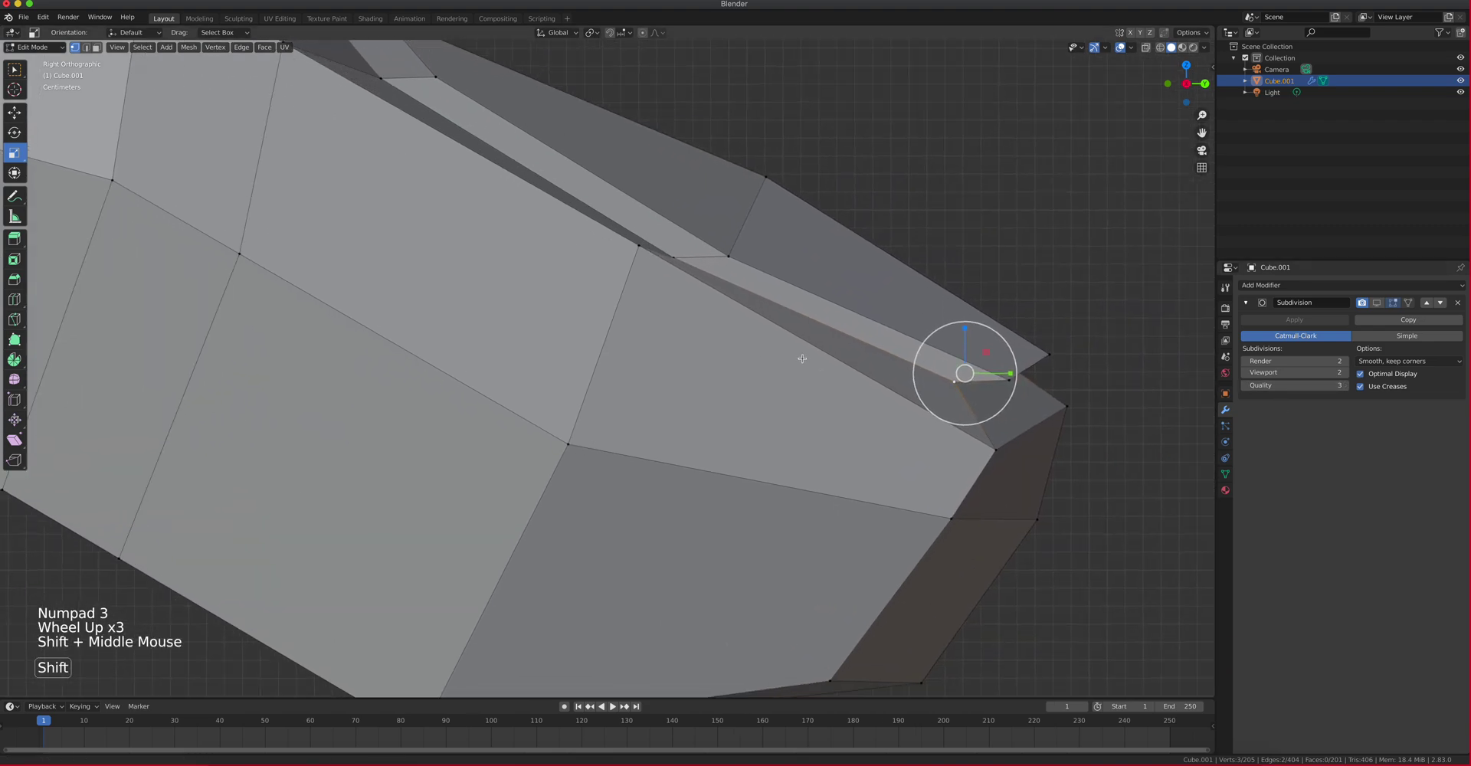
left_click(14, 69)
key("g")
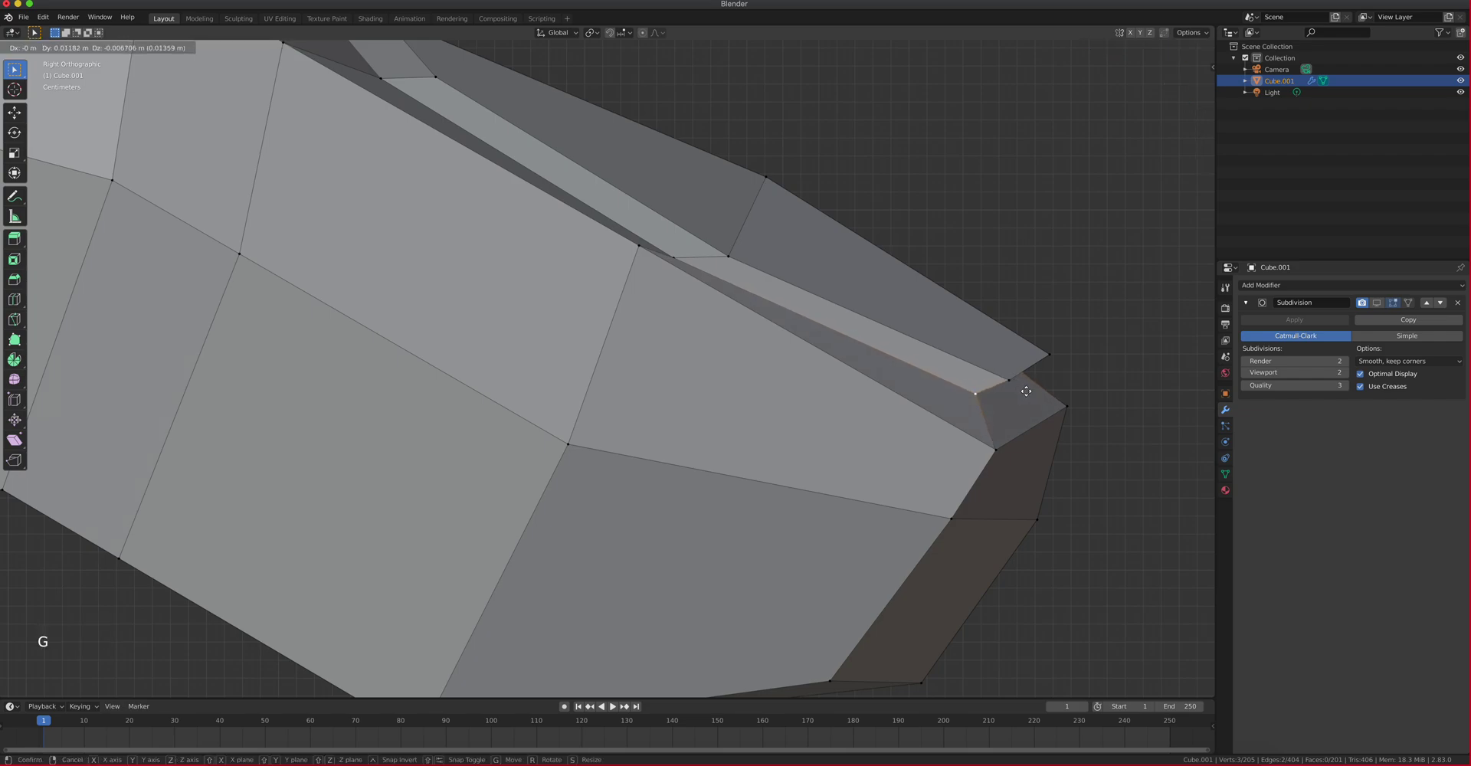
left_click(1026, 392)
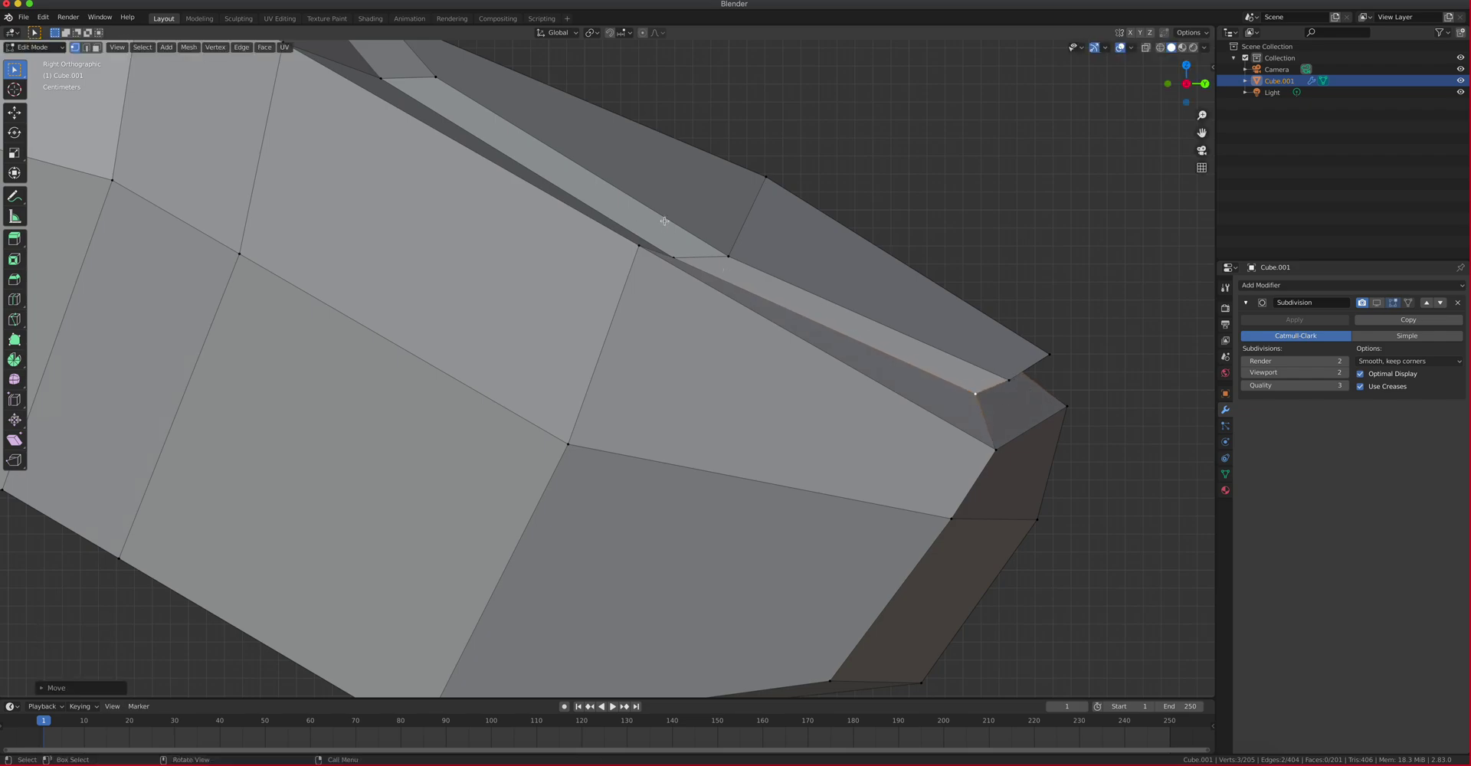
With X-ray enabled, select the two vertices midway along the nail's side edges and move them back and slightly up
scroll(772, 239, "down", 2)
middle_click_drag(759, 246, 738, 299, "shift")
left_click(683, 319)
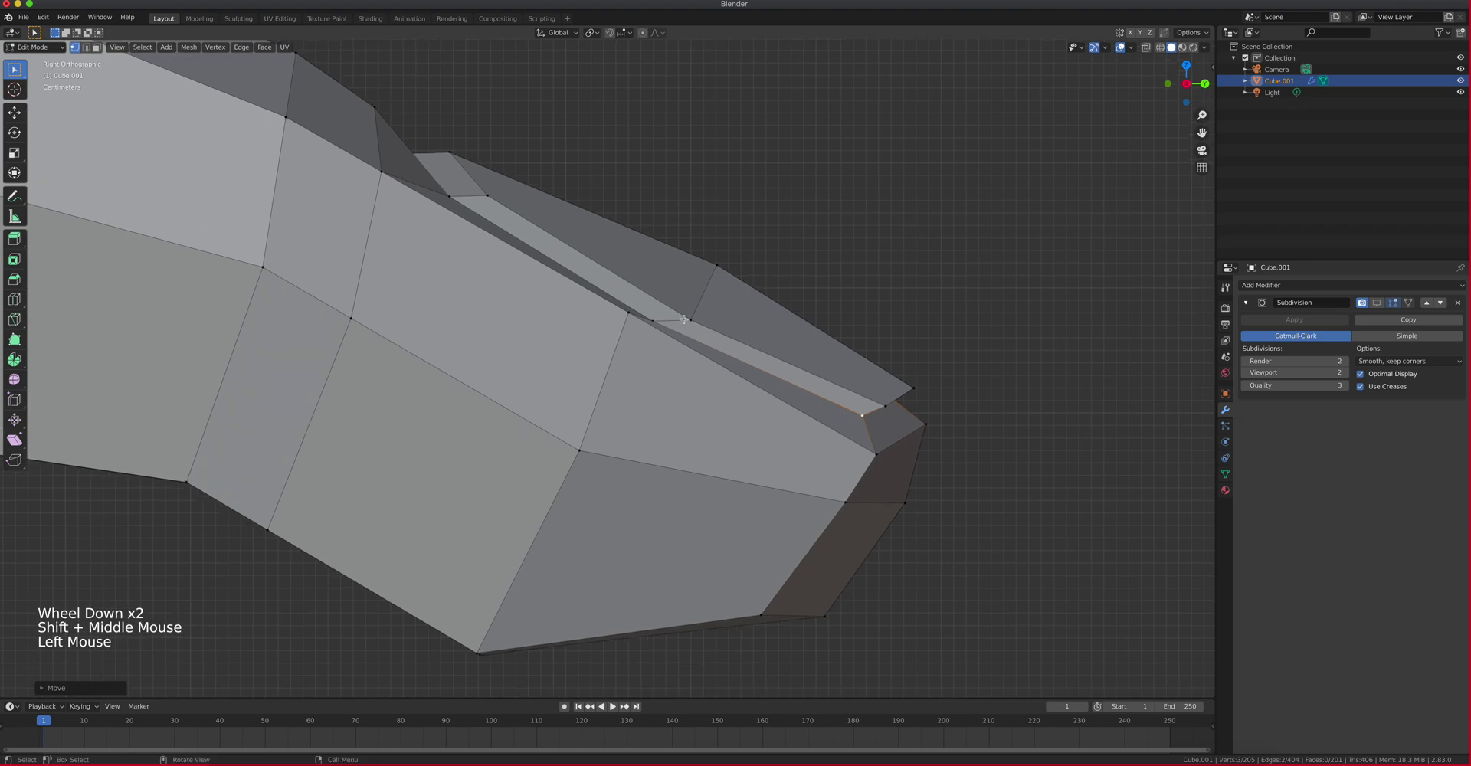
left_click(1145, 47)
left_click_drag(678, 298, 696, 325, "shift")
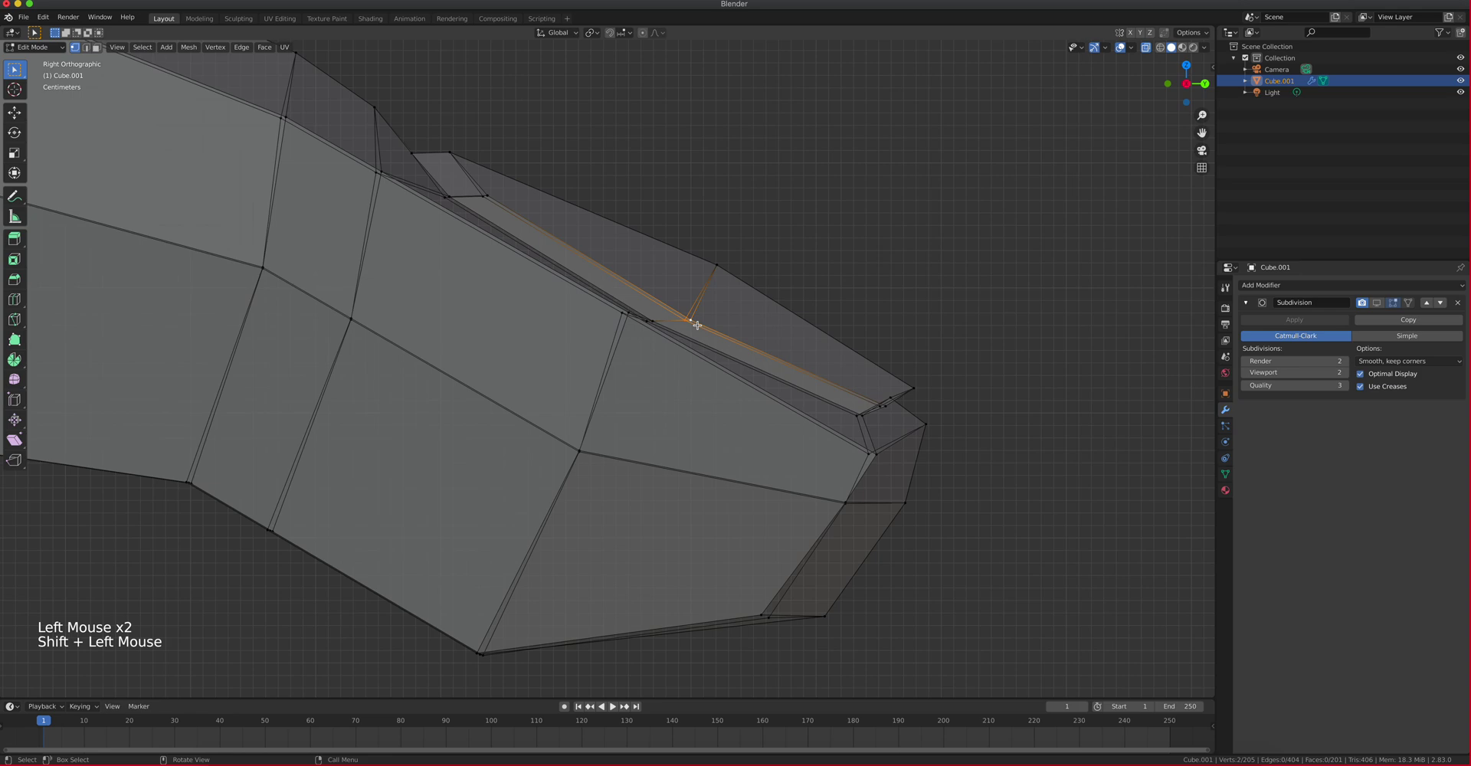
key("g")
left_click(673, 311)
Move the middle vertex on the nail's upper centre line back towards the knuckle to flatten the nail's profile
left_click_drag(673, 245, 716, 269)
left_click(723, 273)
key("g")
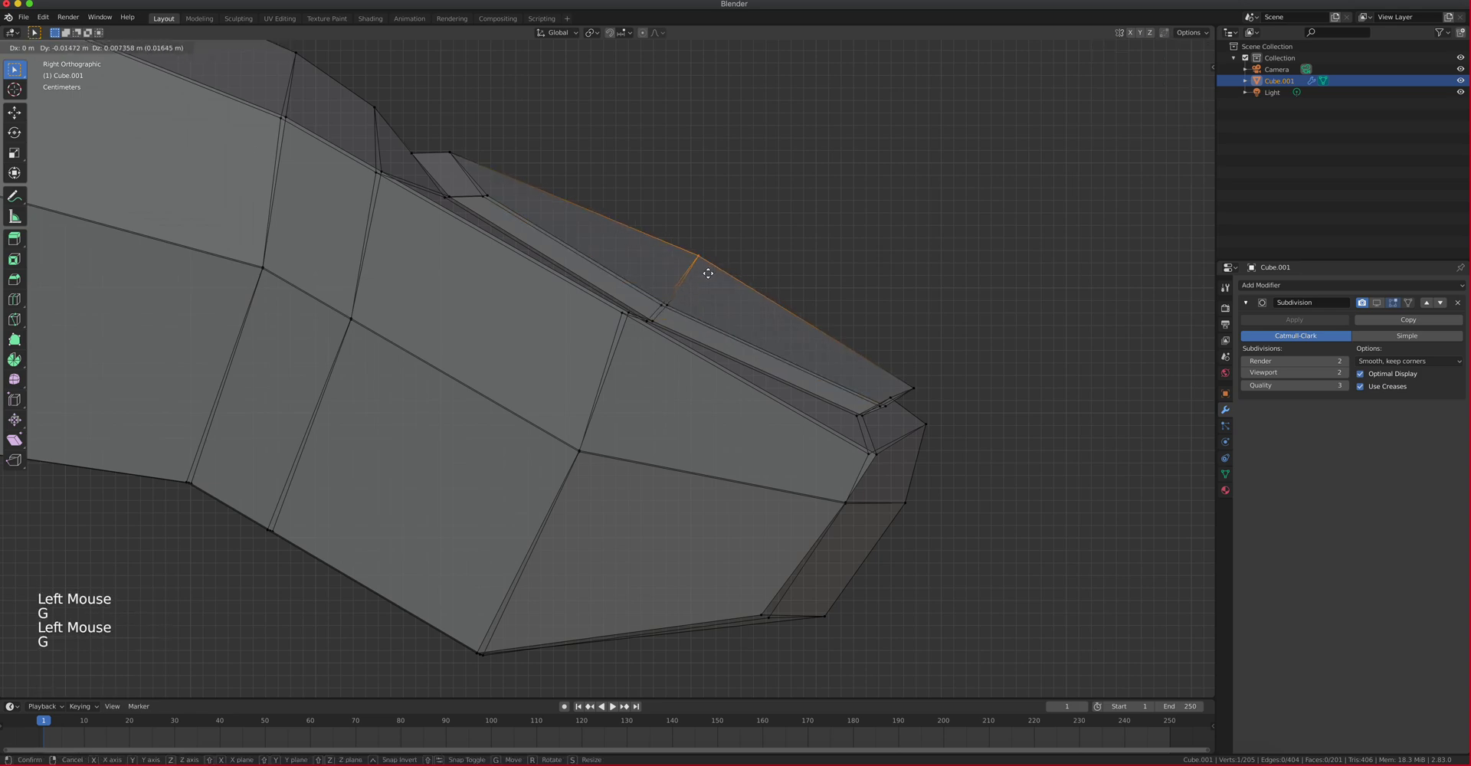
left_click(710, 284)
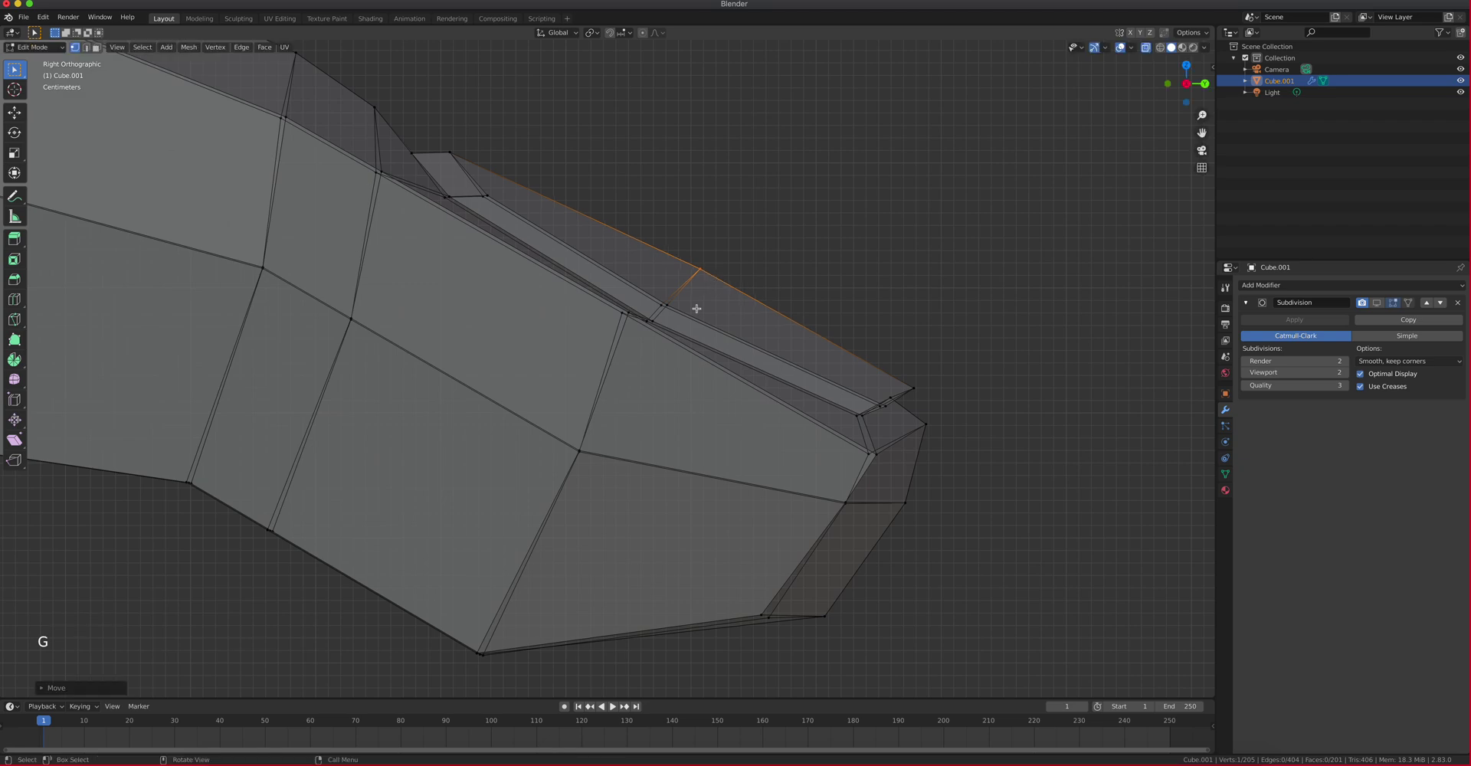
Select the underside vertices of the loop just in front of the fingertip joint and move them slightly down and back
scroll(627, 368, "down", 5)
middle_click_drag(578, 371, 722, 217, "shift")
left_click_drag(652, 322, 616, 274)
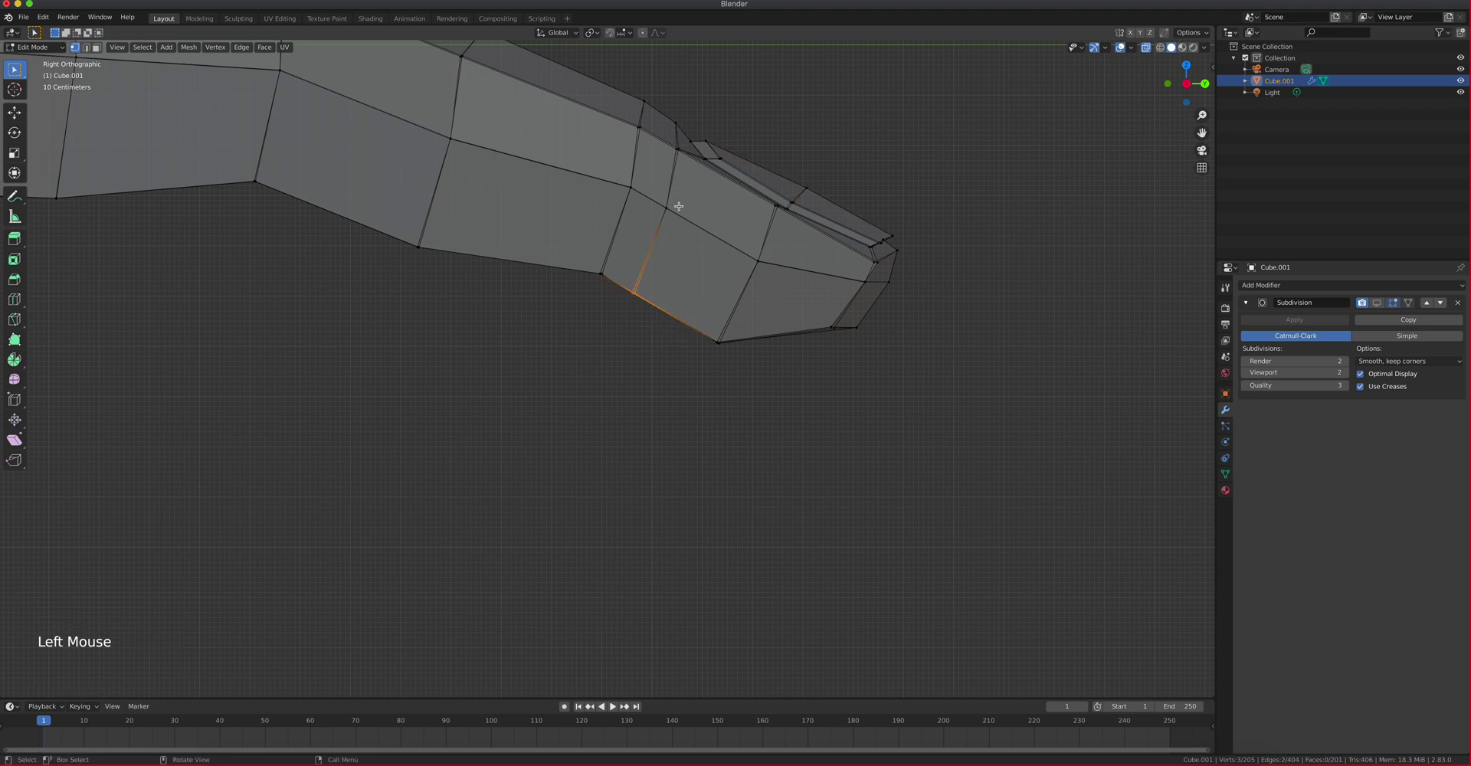
key("g")
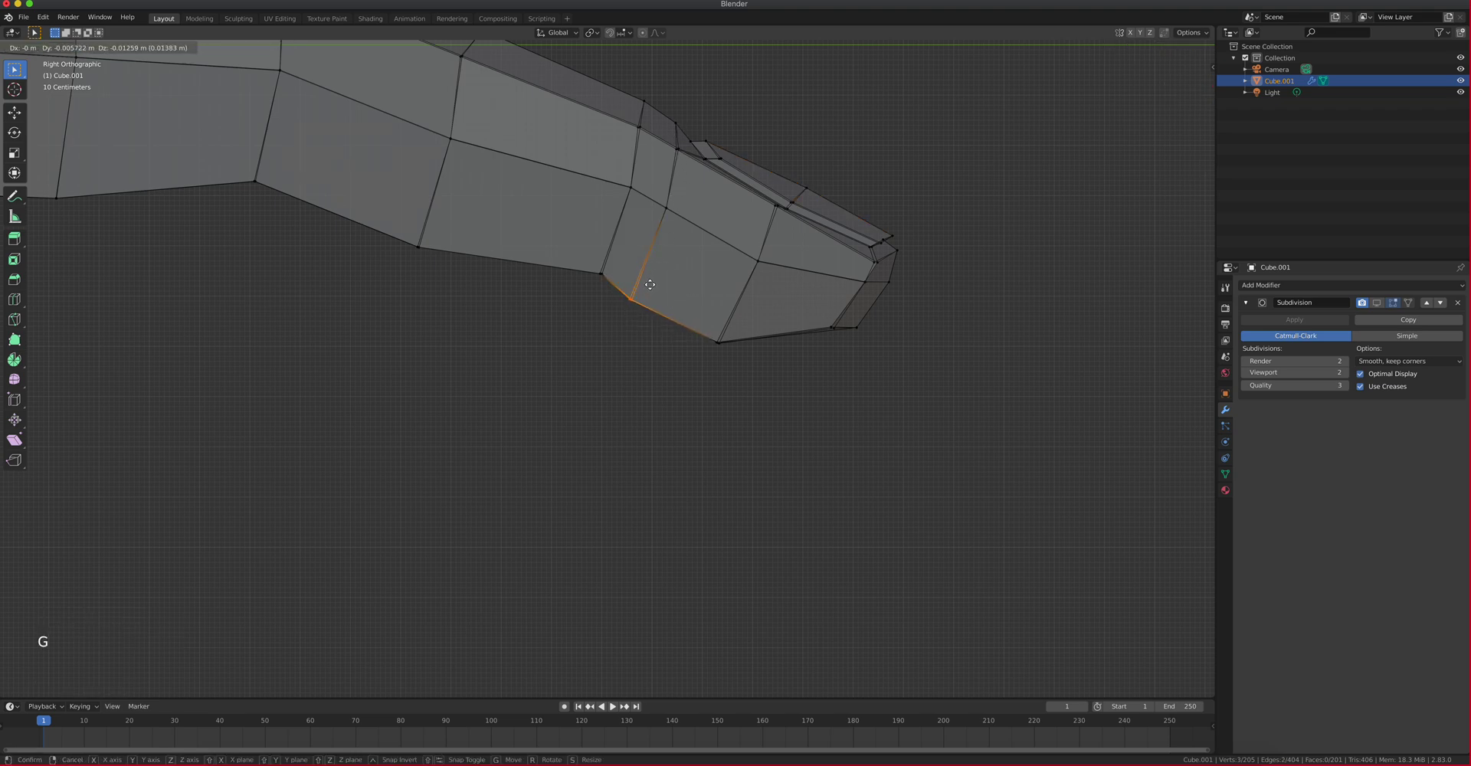
left_click(650, 285)
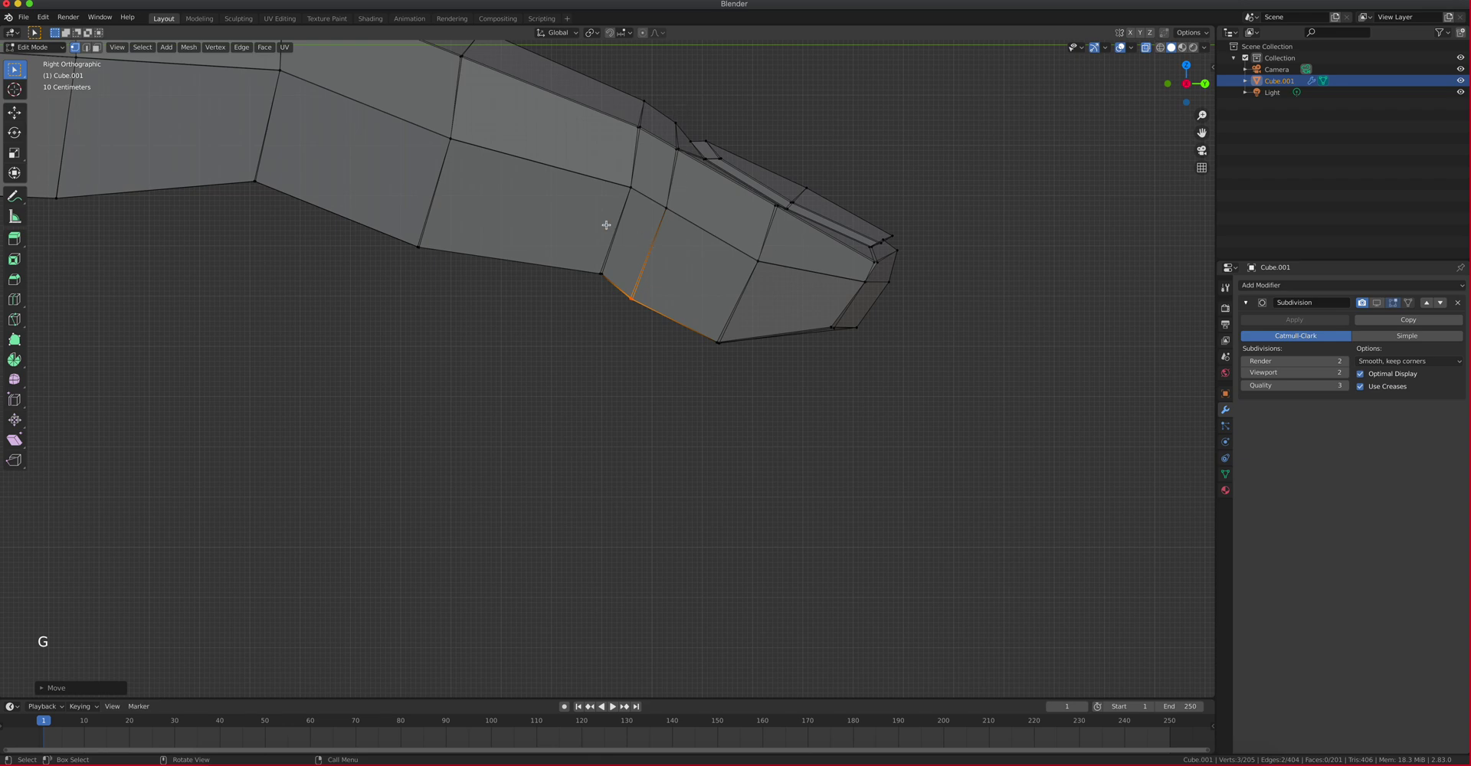
In right view, add a loop cut to the segment in front of the middle knuckle and slide it close to the knuckle
scroll(606, 224, "down", 2)
middle_click_drag(607, 223, 827, 340, "shift")
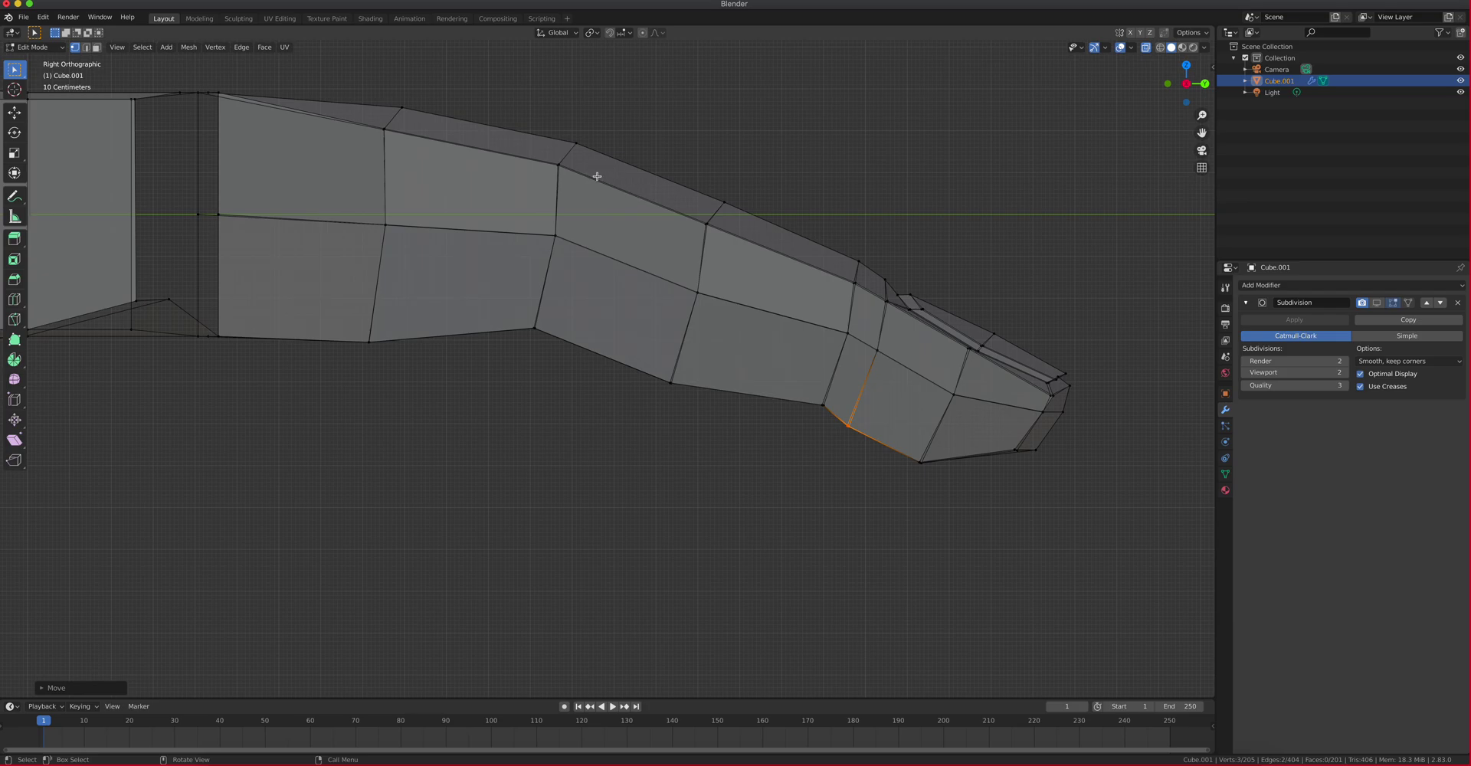
mouse_move(669, 217)
middle_mouse_down()
mouse_move(611, 243)
mouse_move(600, 273)
mouse_move(651, 259)
mouse_move(661, 240)
middle_mouse_up()
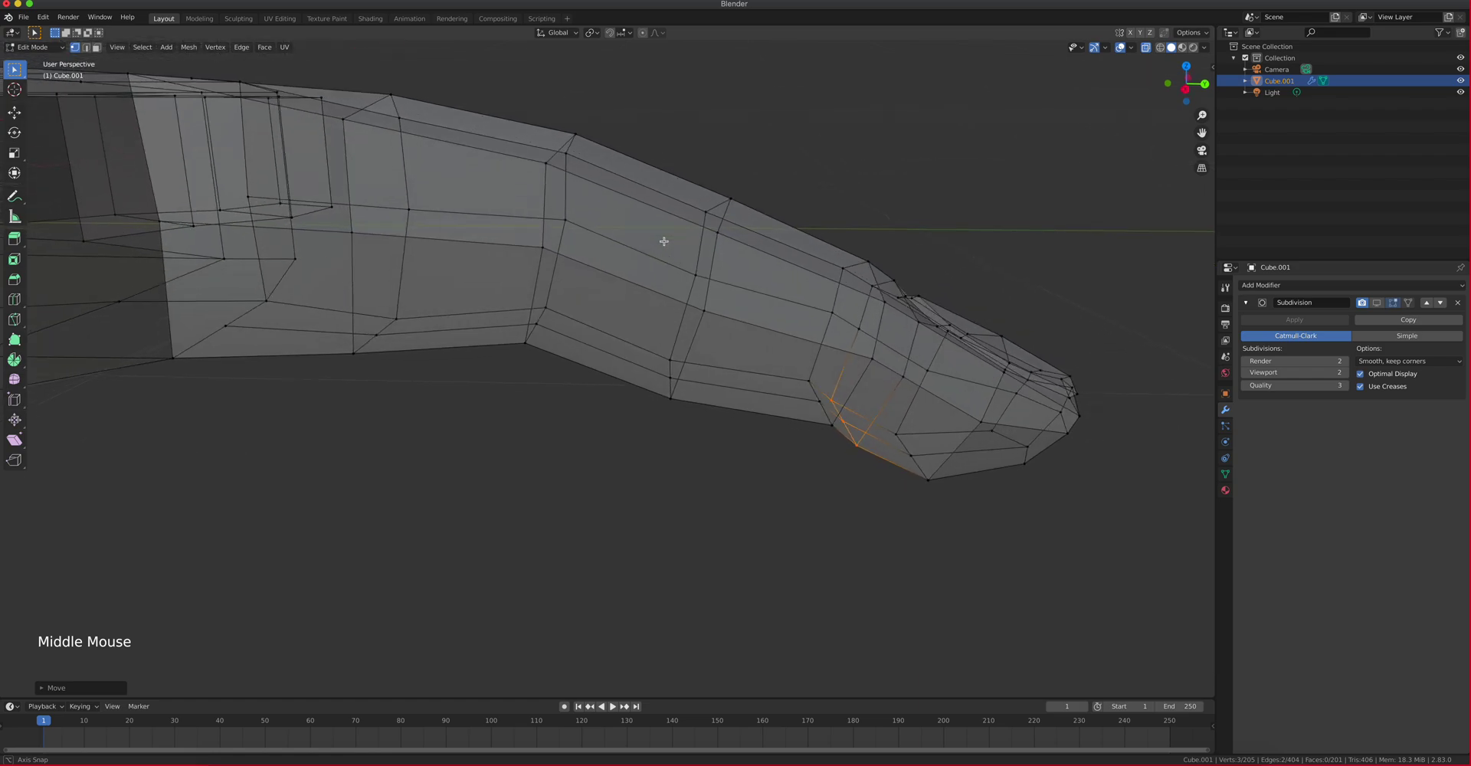
key("KP_1")
key("KP_3")
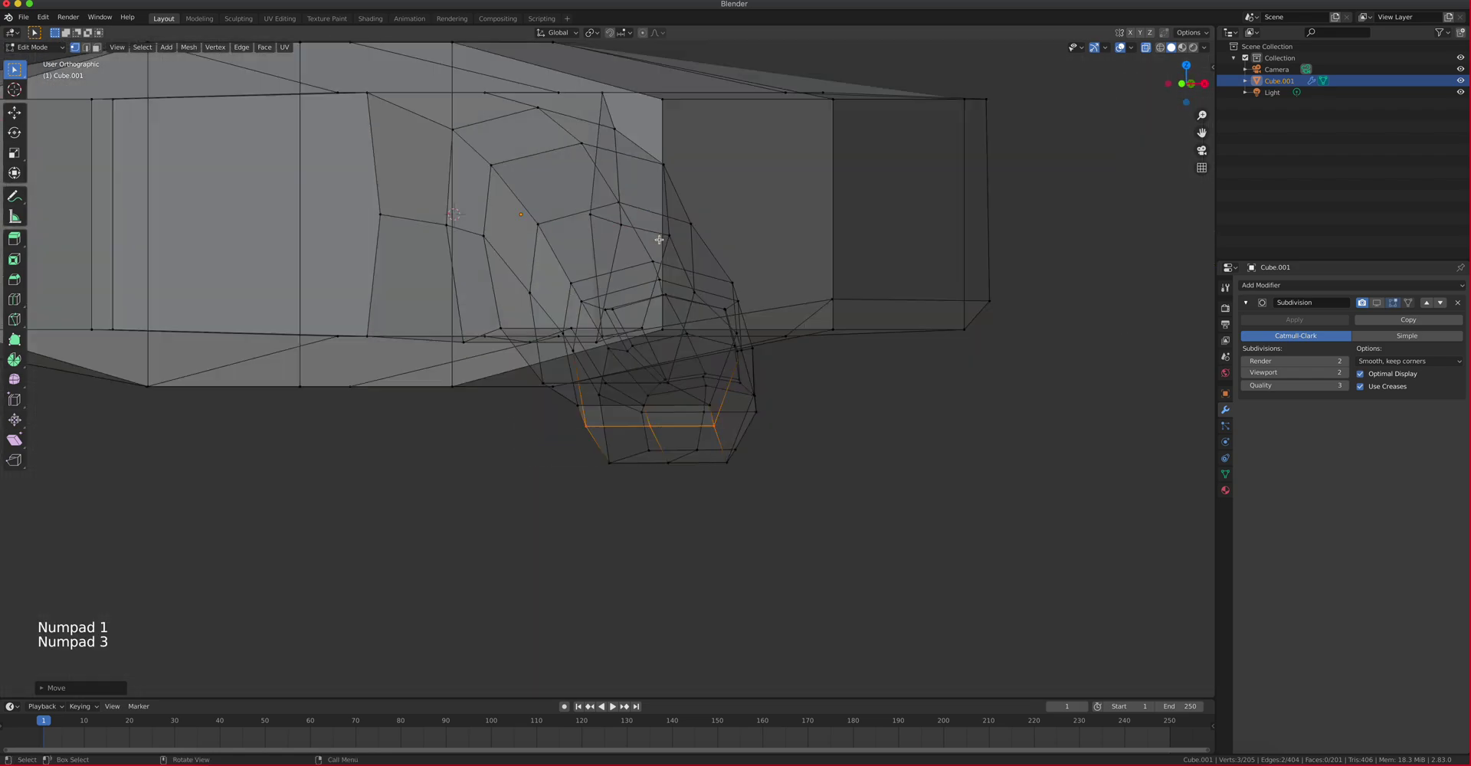
key("ctrl+r")
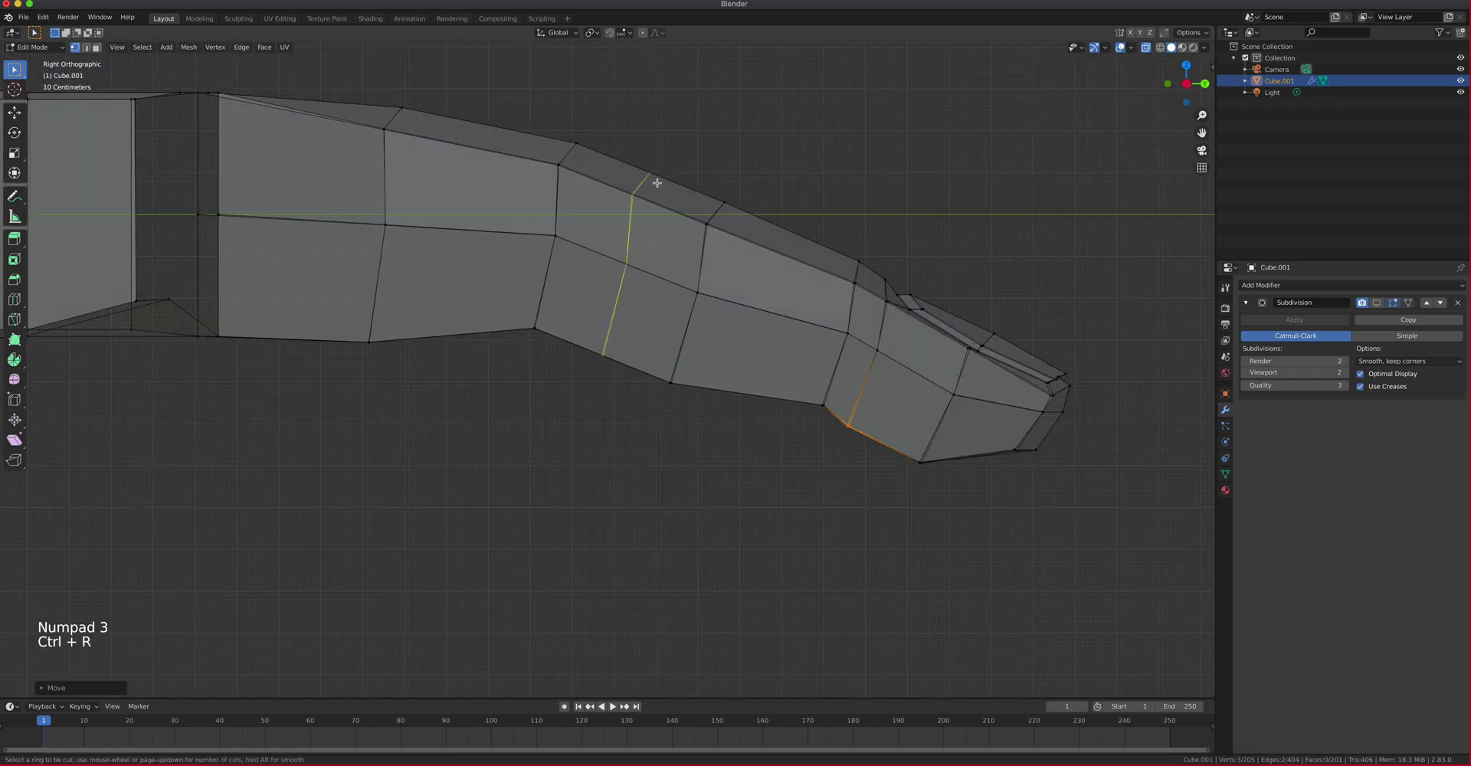
left_click(657, 182)
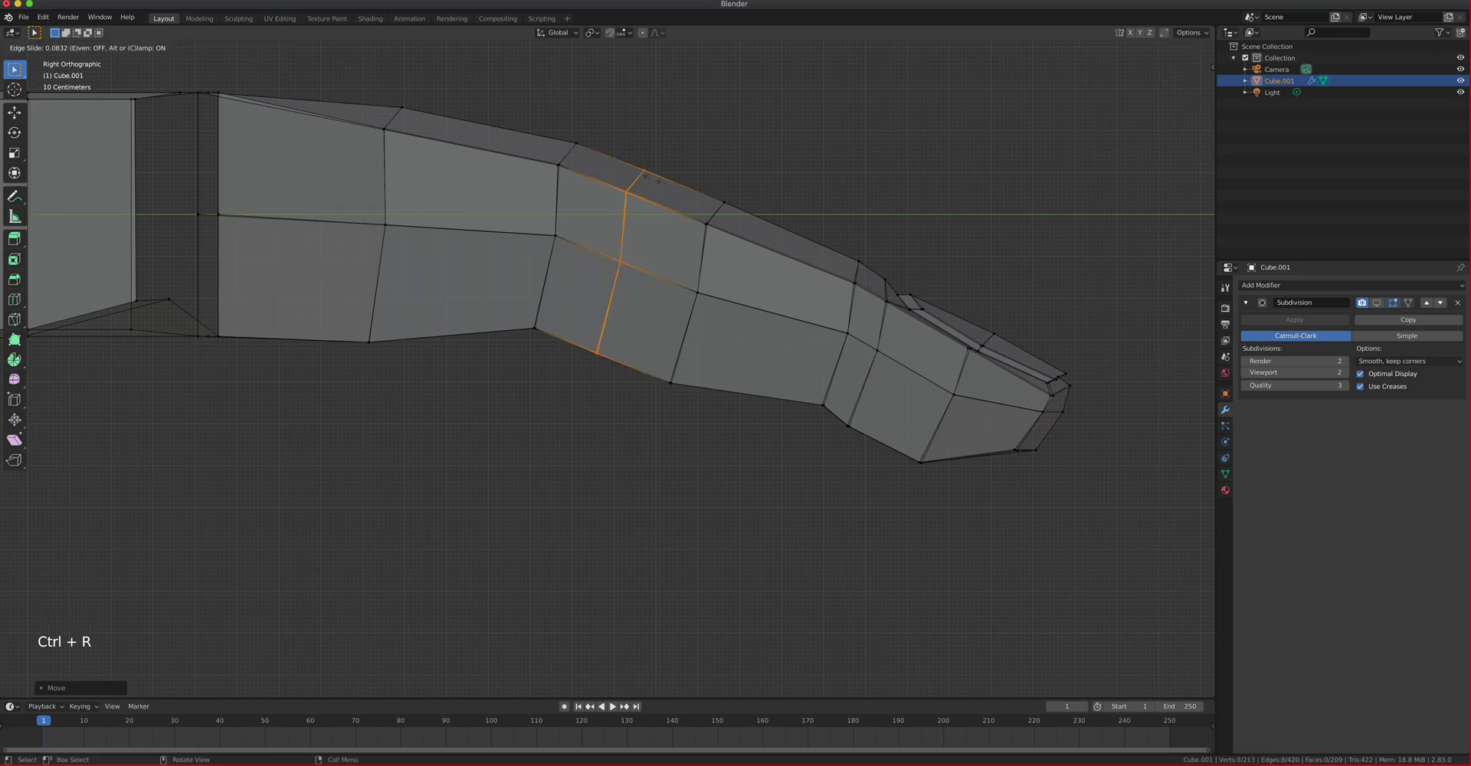
left_click(626, 172)
left_click(607, 159)
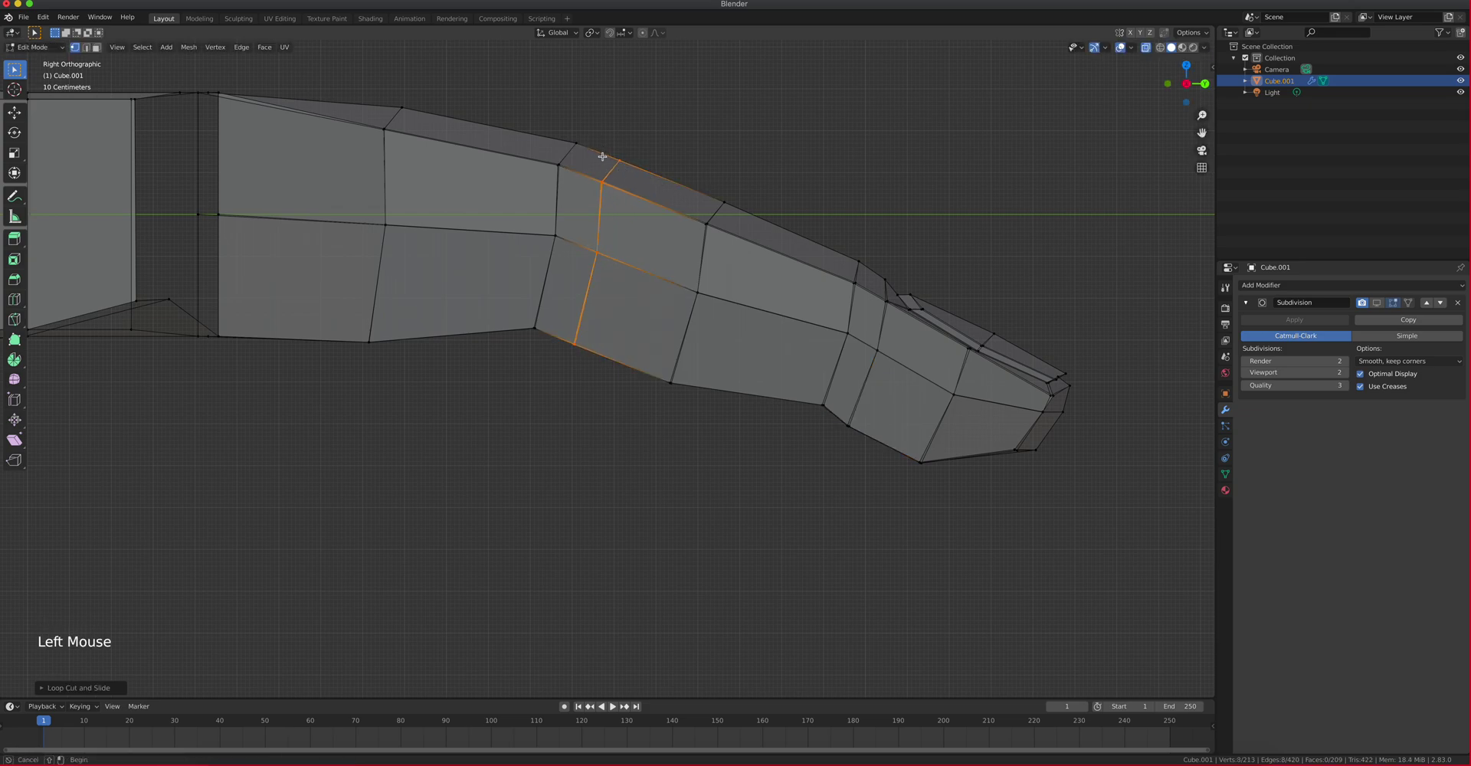
Move the new loop's upper vertices about 0.08 m forward along Y and its underside vertices slightly down and back
key("g")
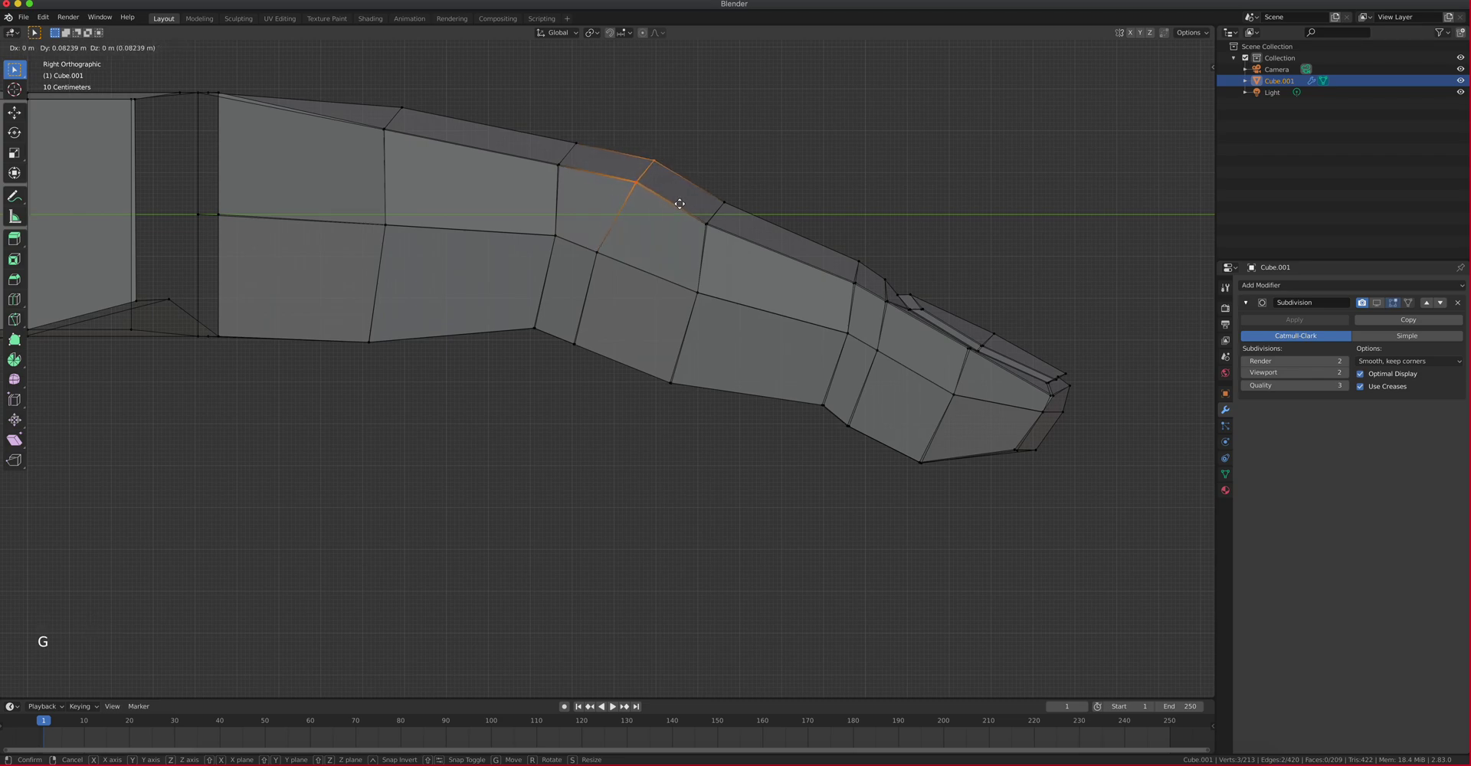
left_click(681, 203)
left_click(557, 330)
key("g")
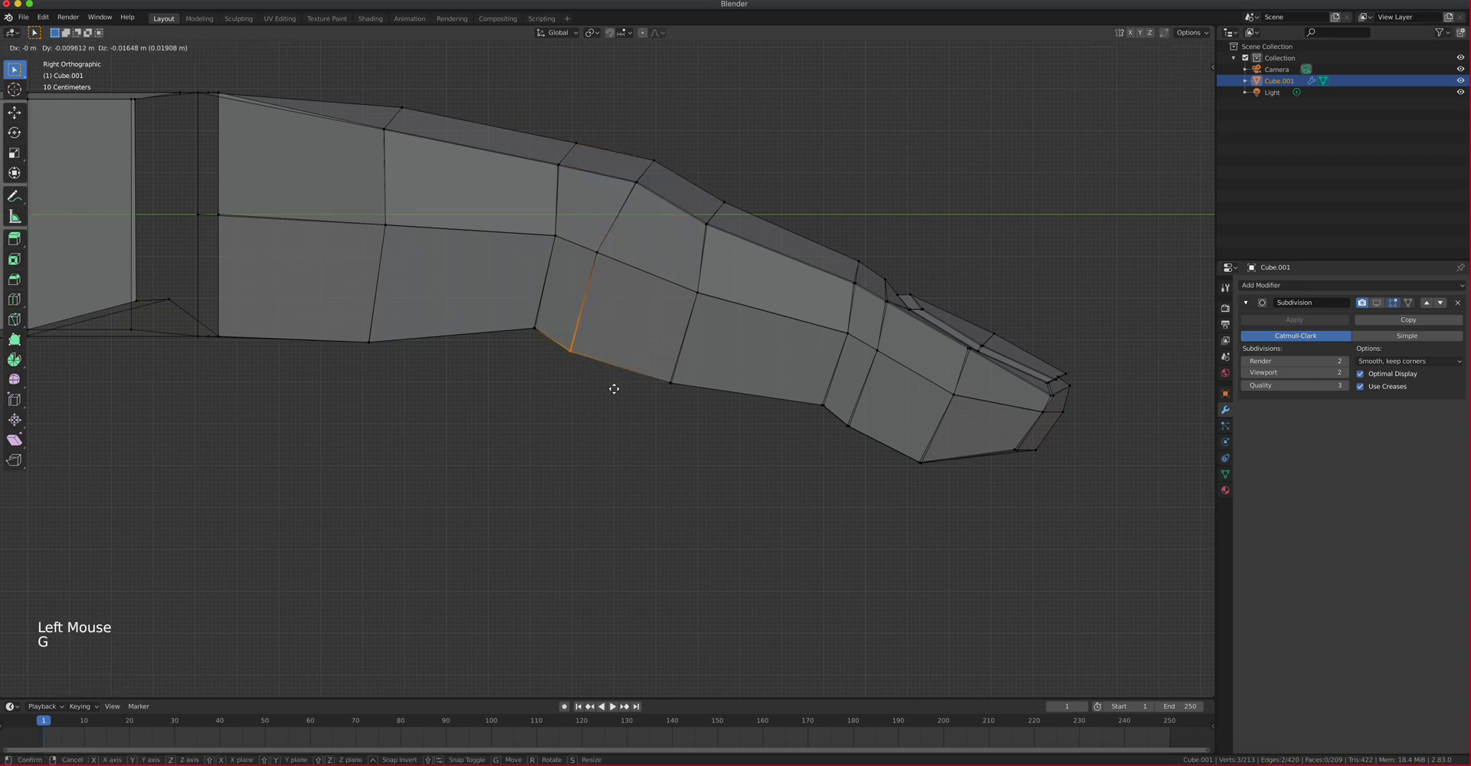
left_click(615, 386)
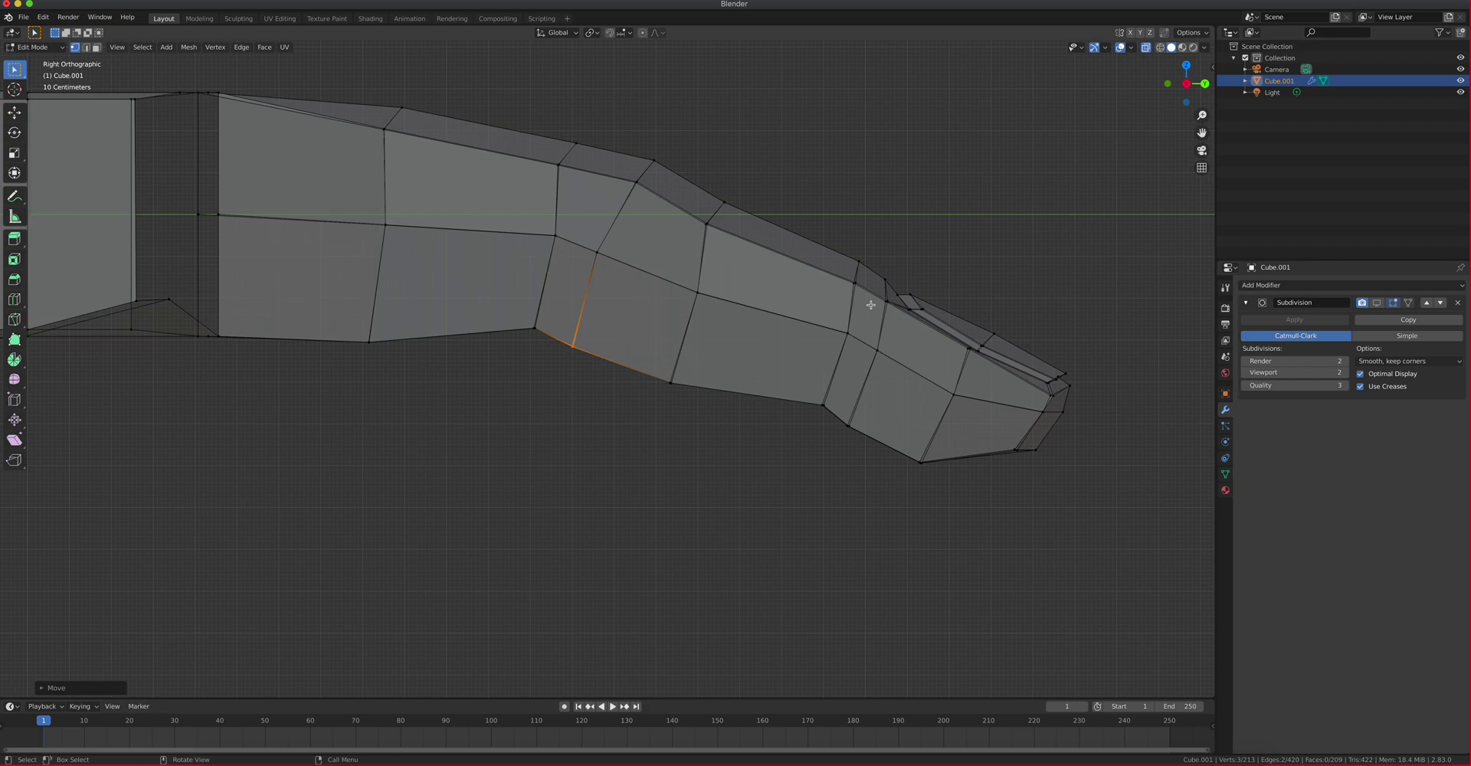
Add a loop cut near the finger's base and move its underside vertices about 0.066 m back and 0.034 m up
key("ctrl")
key("ctrl+r")
left_click(285, 111)
left_click(295, 127)
left_click_drag(309, 387, 253, 319)
key("g")
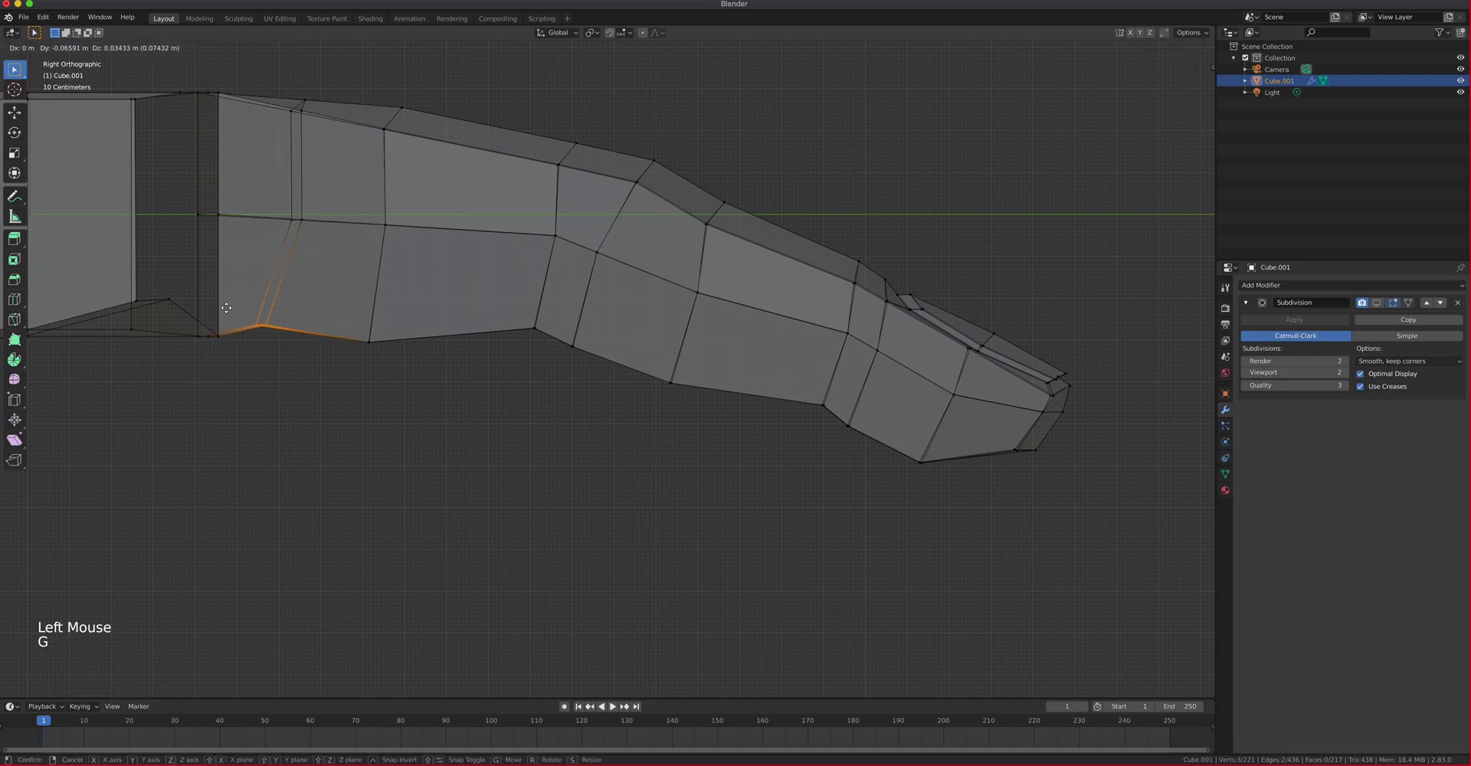
left_click(226, 308)
Deselect all vertices and turn off X-ray display to show the finger as a solid mesh
scroll(541, 351, "down", 2)
middle_click_drag(541, 351, 502, 386)
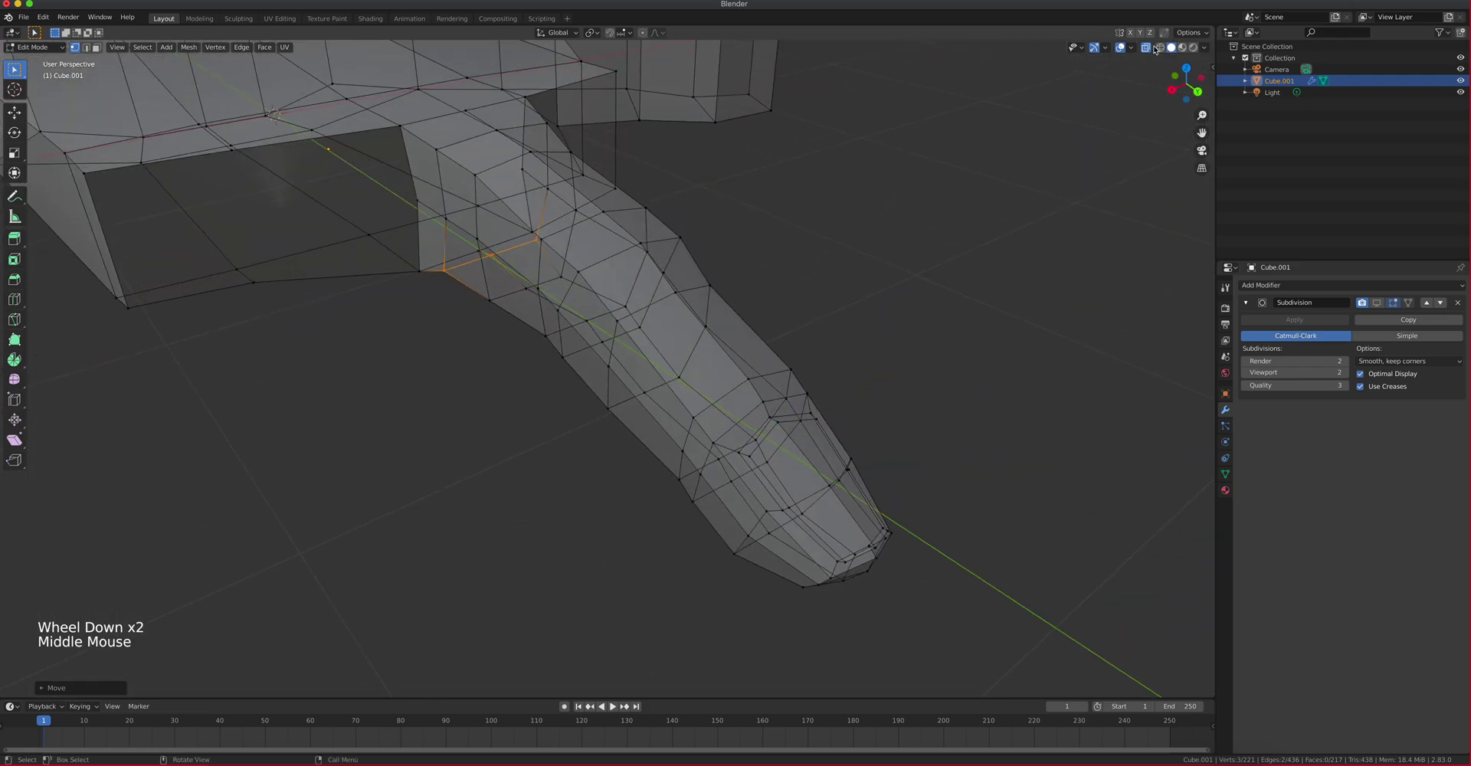
left_click(1153, 49)
left_click(1054, 89)
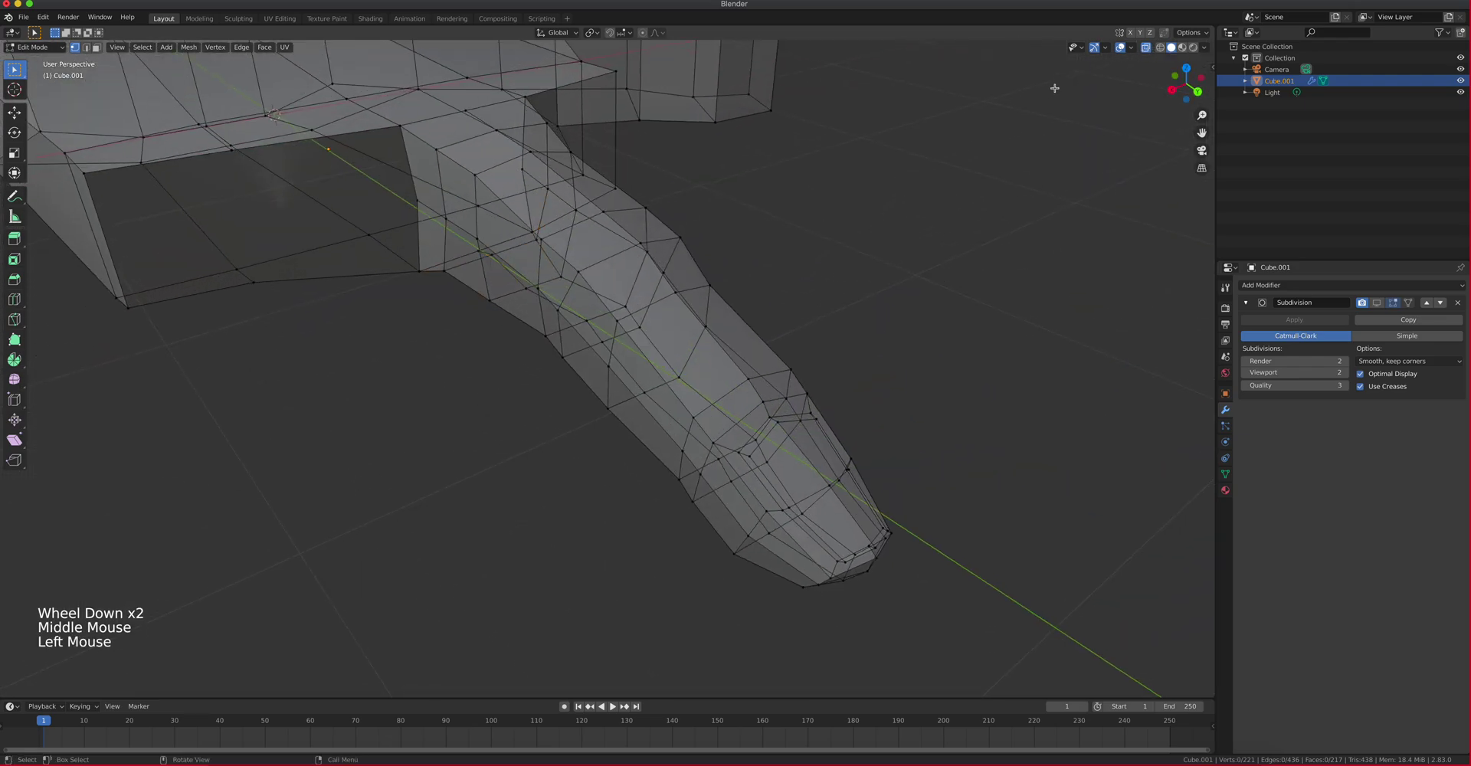
left_click(1147, 49)
Select two vertices on one side of the new loop at the finger's base and move them to reshape that side
scroll(821, 217, "up", 1)
scroll(812, 217, "down", 2)
middle_click_drag(812, 217, 797, 250)
scroll(780, 248, "up", 1)
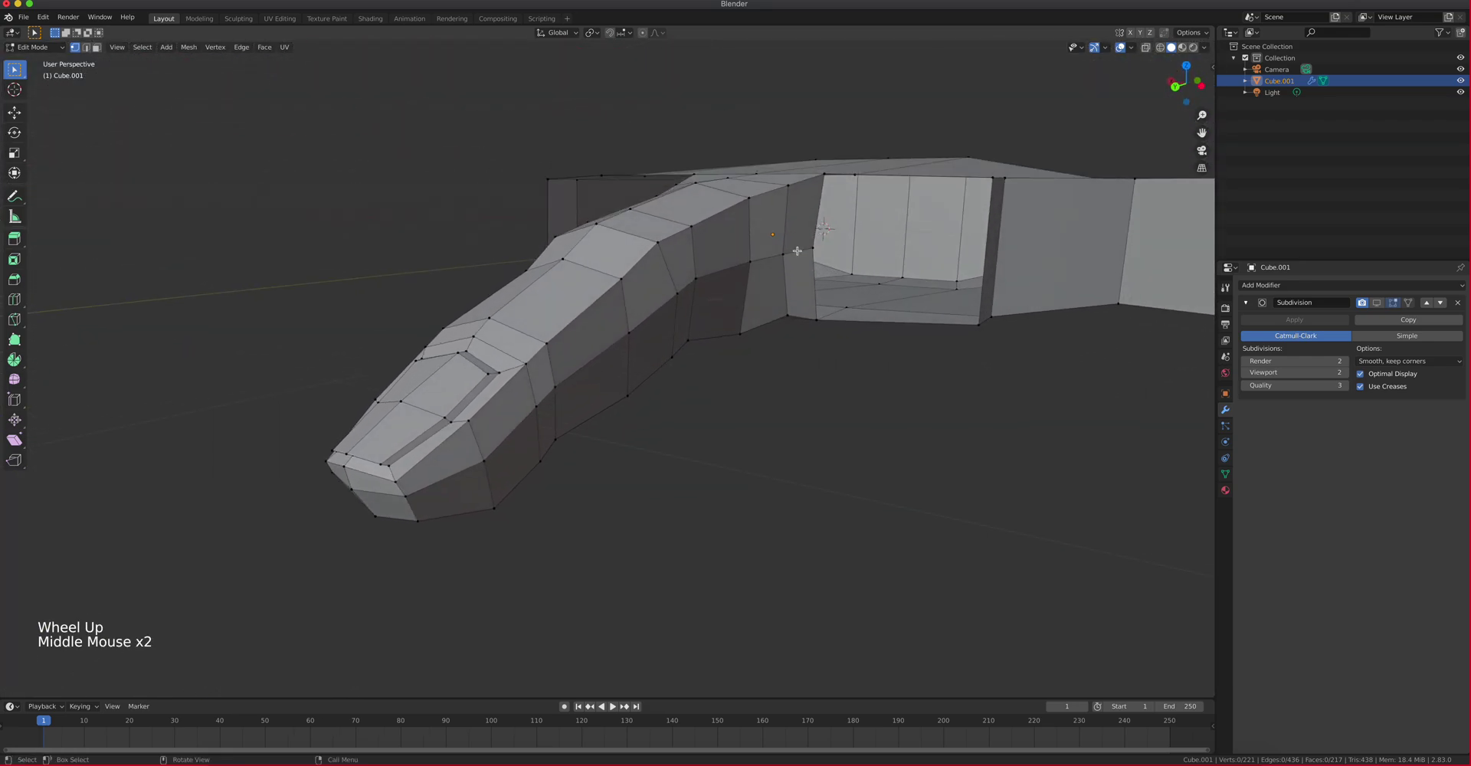
scroll(797, 251, "up", 2)
left_click(847, 209)
left_click(847, 209)
left_click(809, 215, "shift")
middle_click_drag(766, 228, 601, 184)
key("g")
left_click(852, 212)
Select the two matching vertices on the opposite side of the finger's base and move them to refine its contour
left_click(476, 208)
left_click(478, 209, "shift")
middle_click_drag(478, 210, 496, 258)
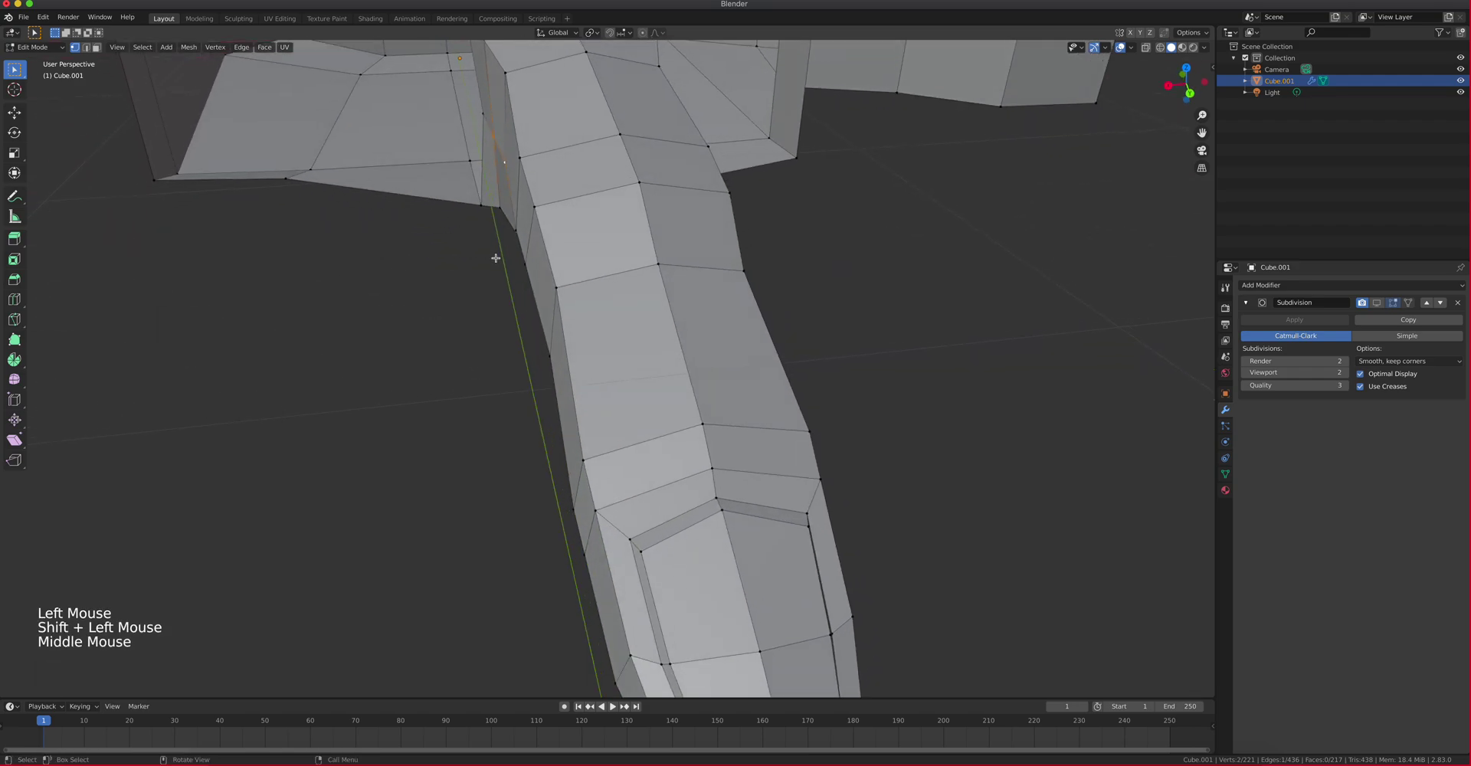
key("g")
left_click(507, 184)
Select the 16 vertices along both outer underside edges of the finger and move them slightly up along Z
middle_click_drag(507, 184, 444, 284)
scroll(469, 188, "up", 1)
scroll(470, 188, "down", 2)
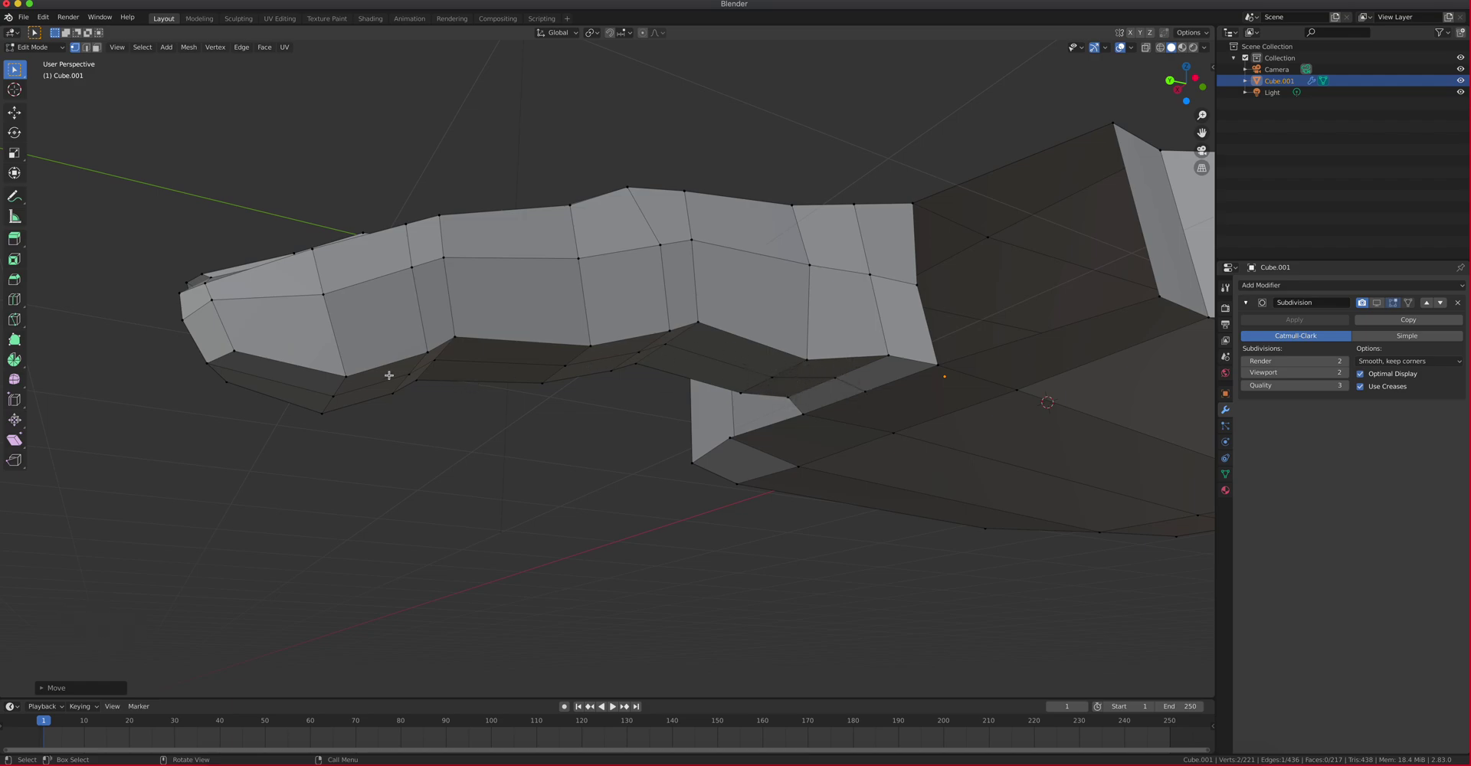
left_click(346, 376)
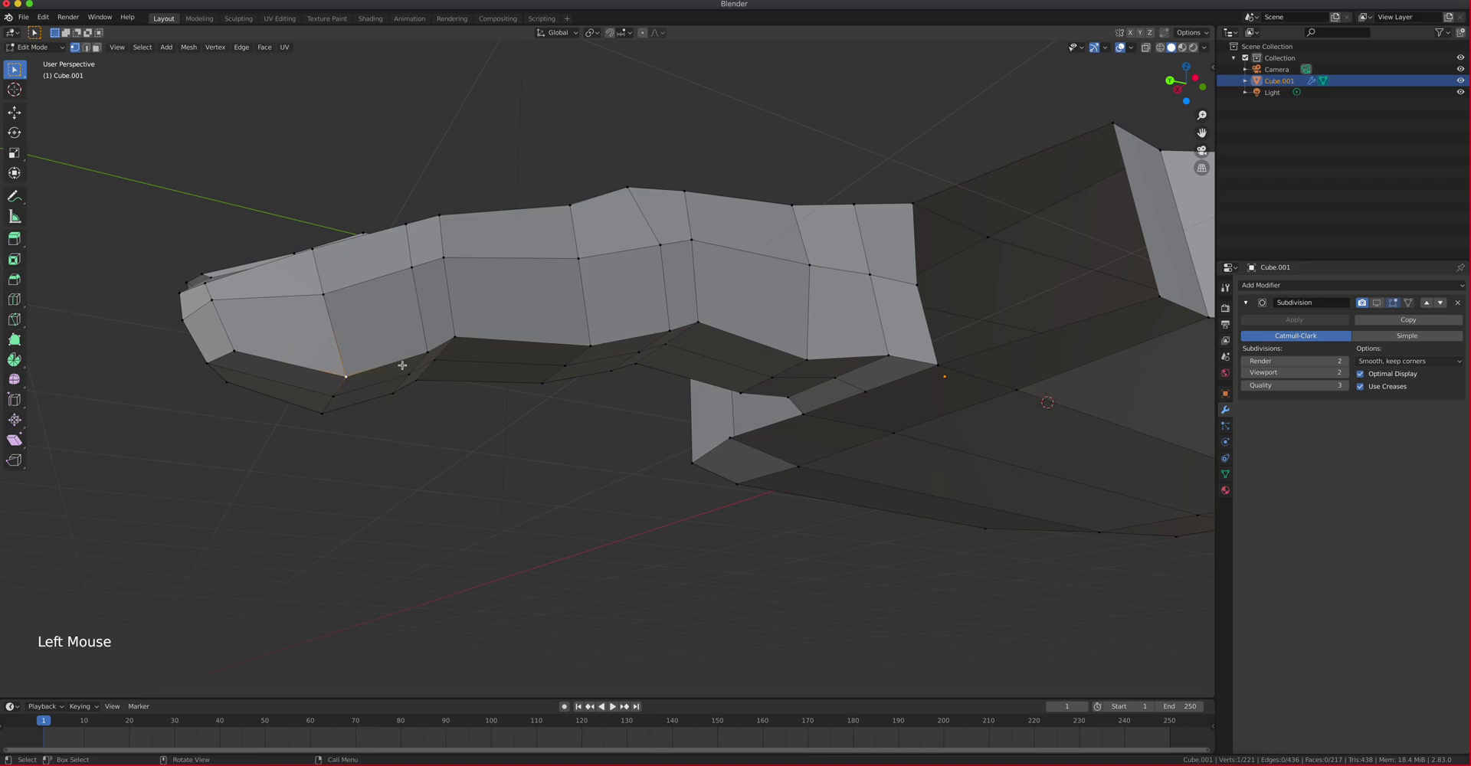
left_click(433, 348, "shift")
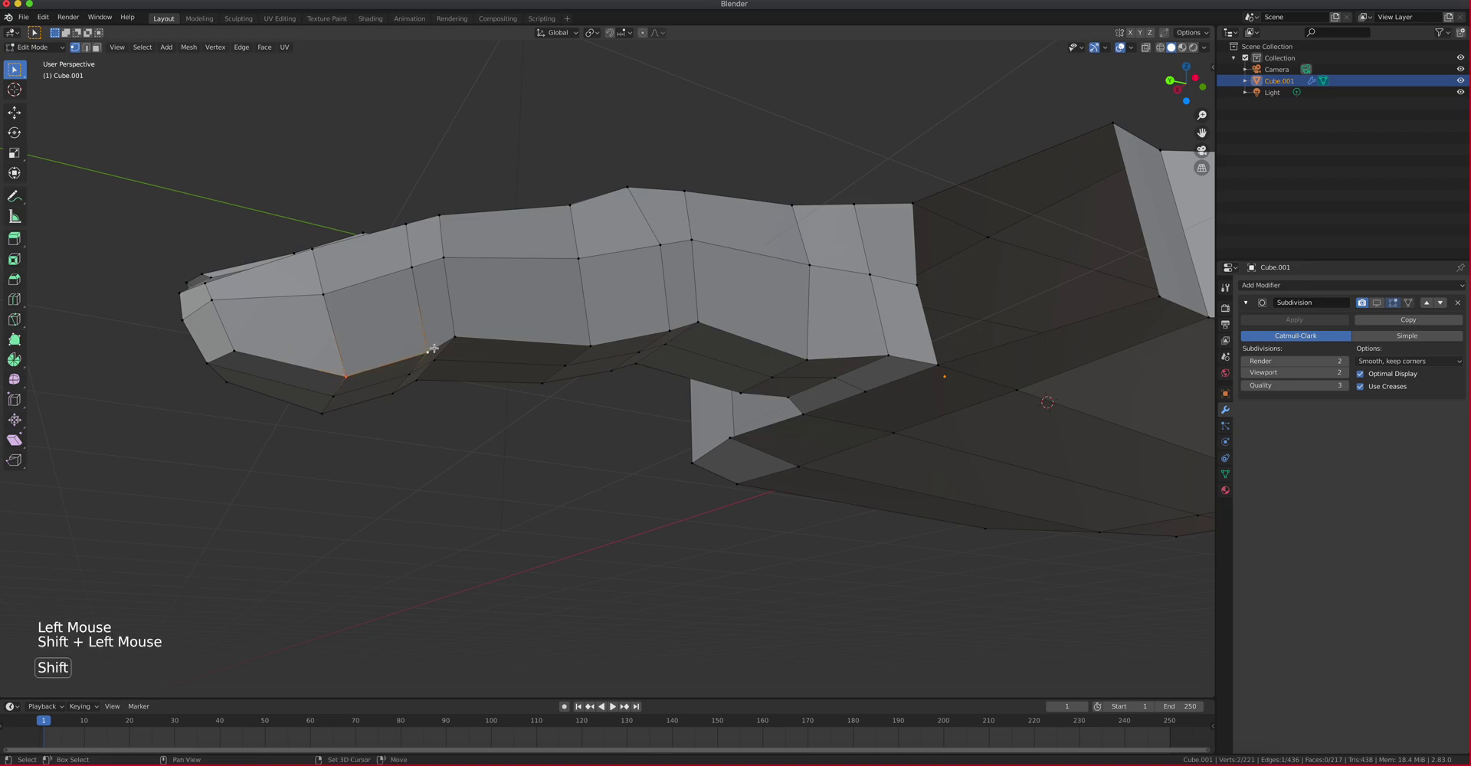
left_click(666, 328, "shift")
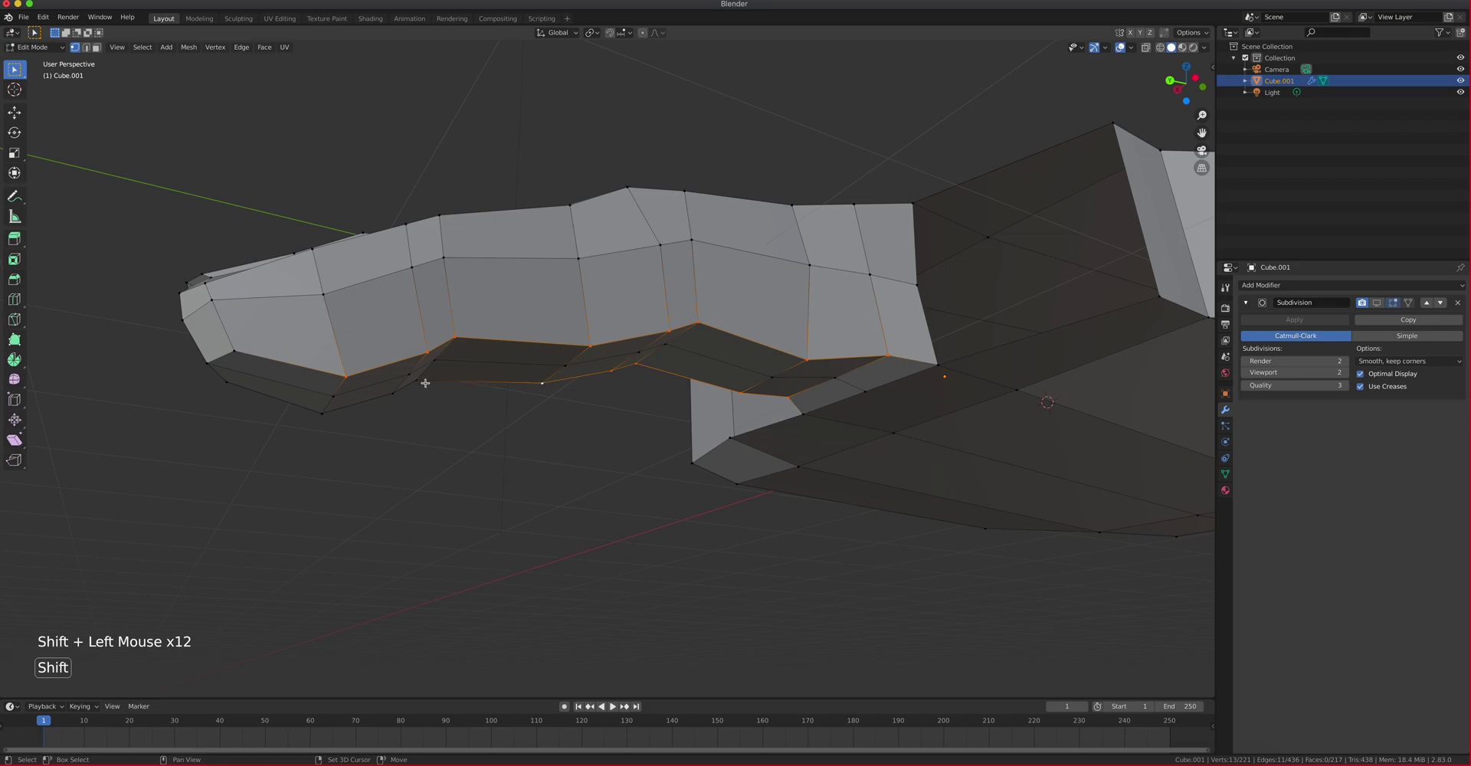
left_click(325, 412, "shift")
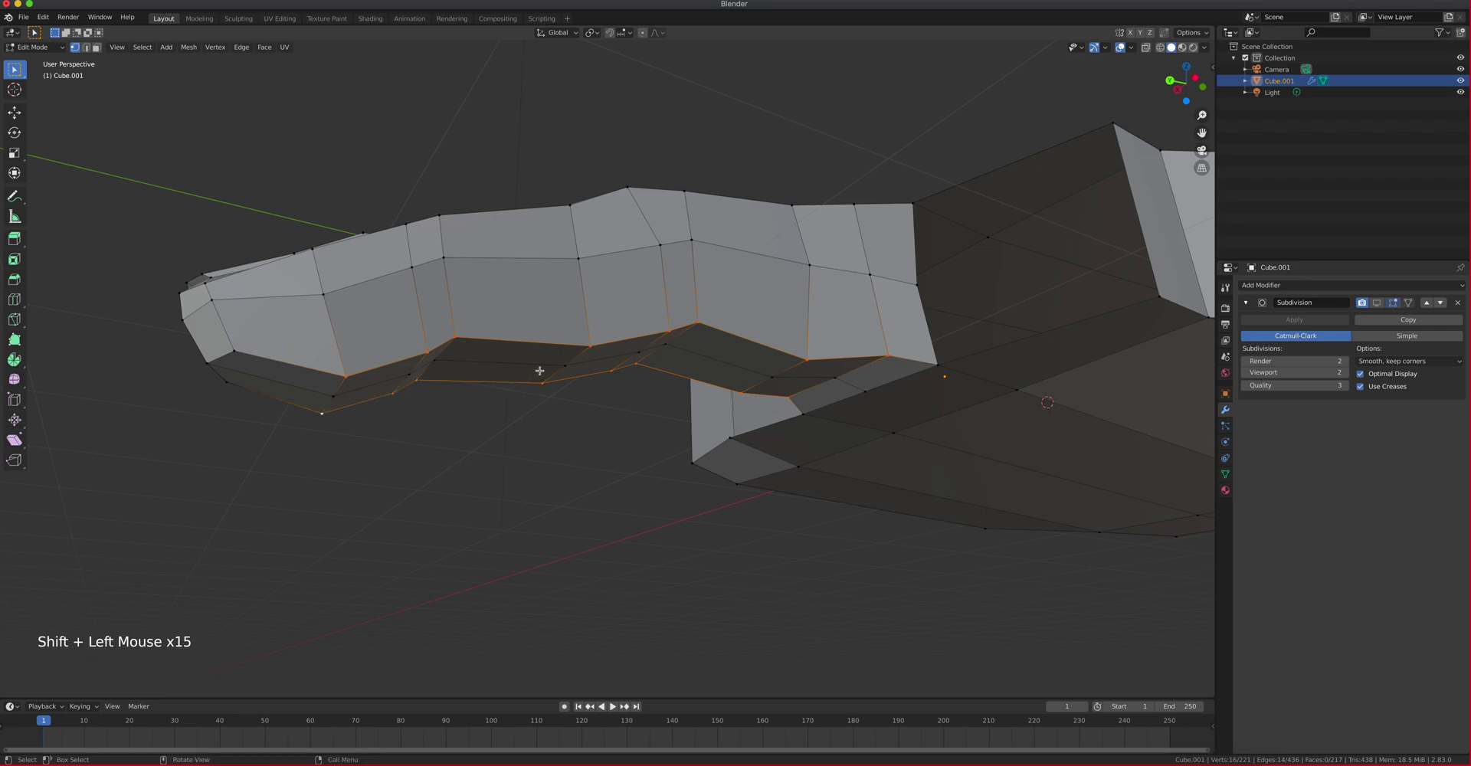
key("g")
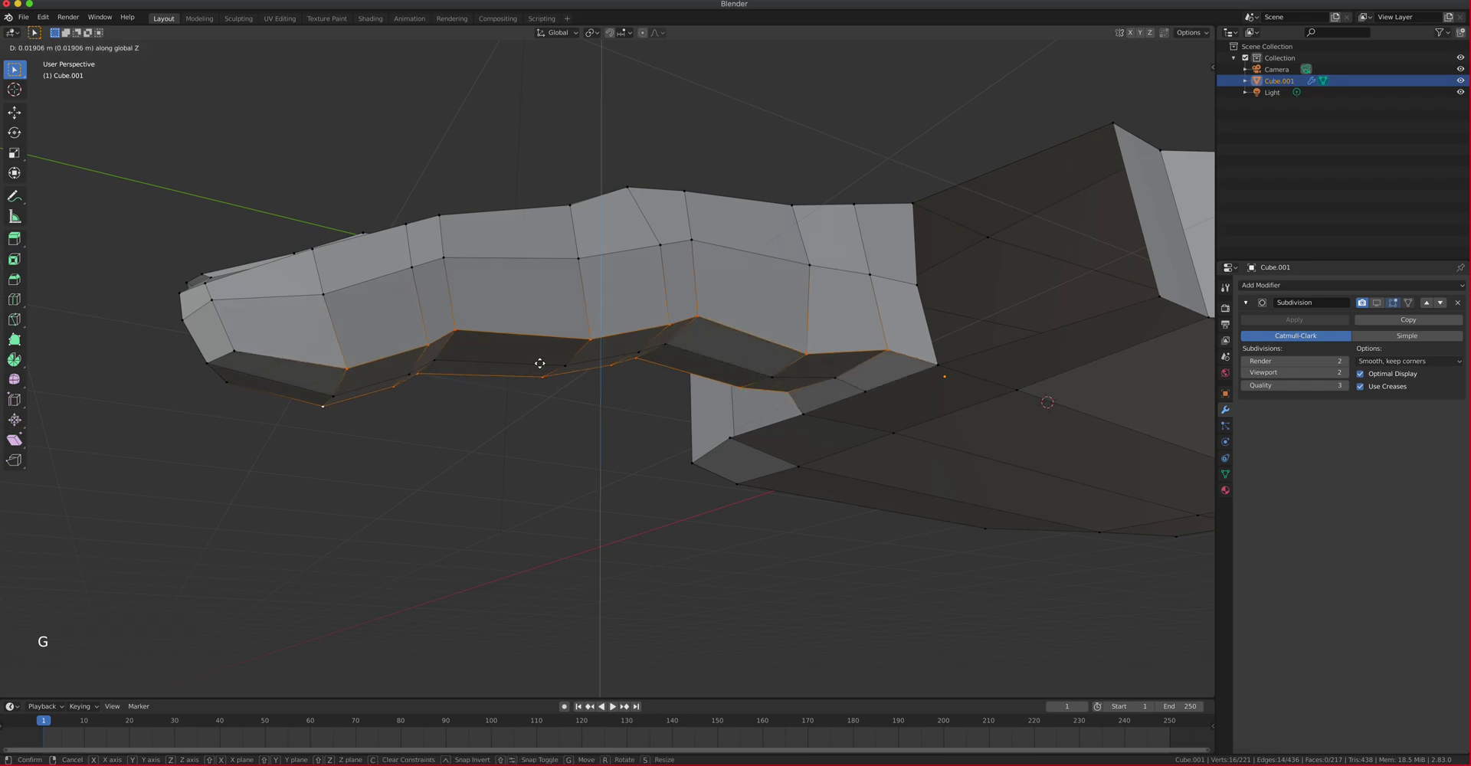
left_click(538, 358)
Select the single vertex at the center of the fingertip's lower edge and move it slightly down along Z
middle_click_drag(538, 359, 663, 350)
mouse_move(662, 350)
middle_mouse_down()
mouse_move(686, 318)
mouse_move(635, 329)
mouse_move(661, 350)
middle_mouse_up()
left_click(616, 315)
key("g")
key("z")
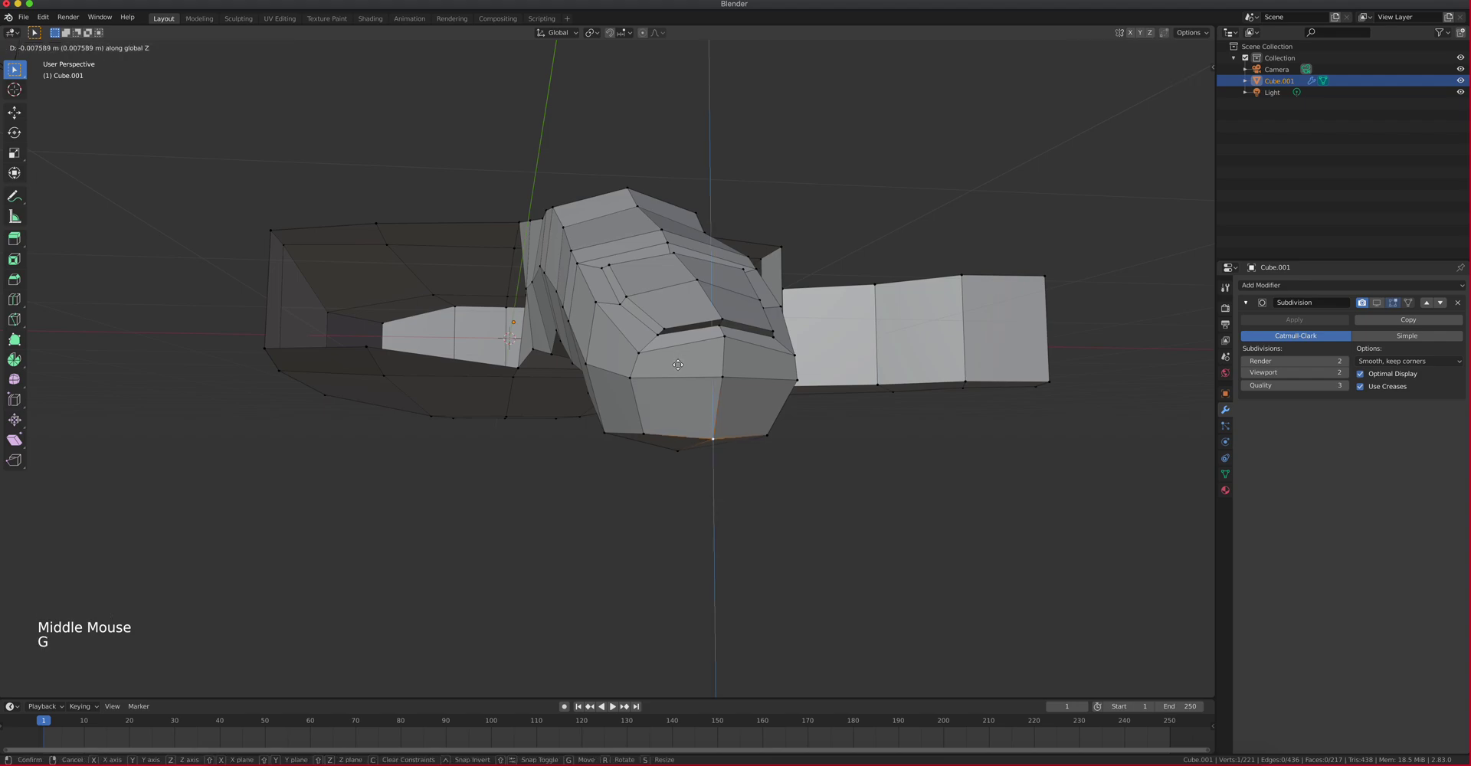
left_click(679, 368)
Select the two vertices on either side of the fingertip's lower center vertex and move them slightly up along Z
middle_click_drag(679, 367, 716, 321)
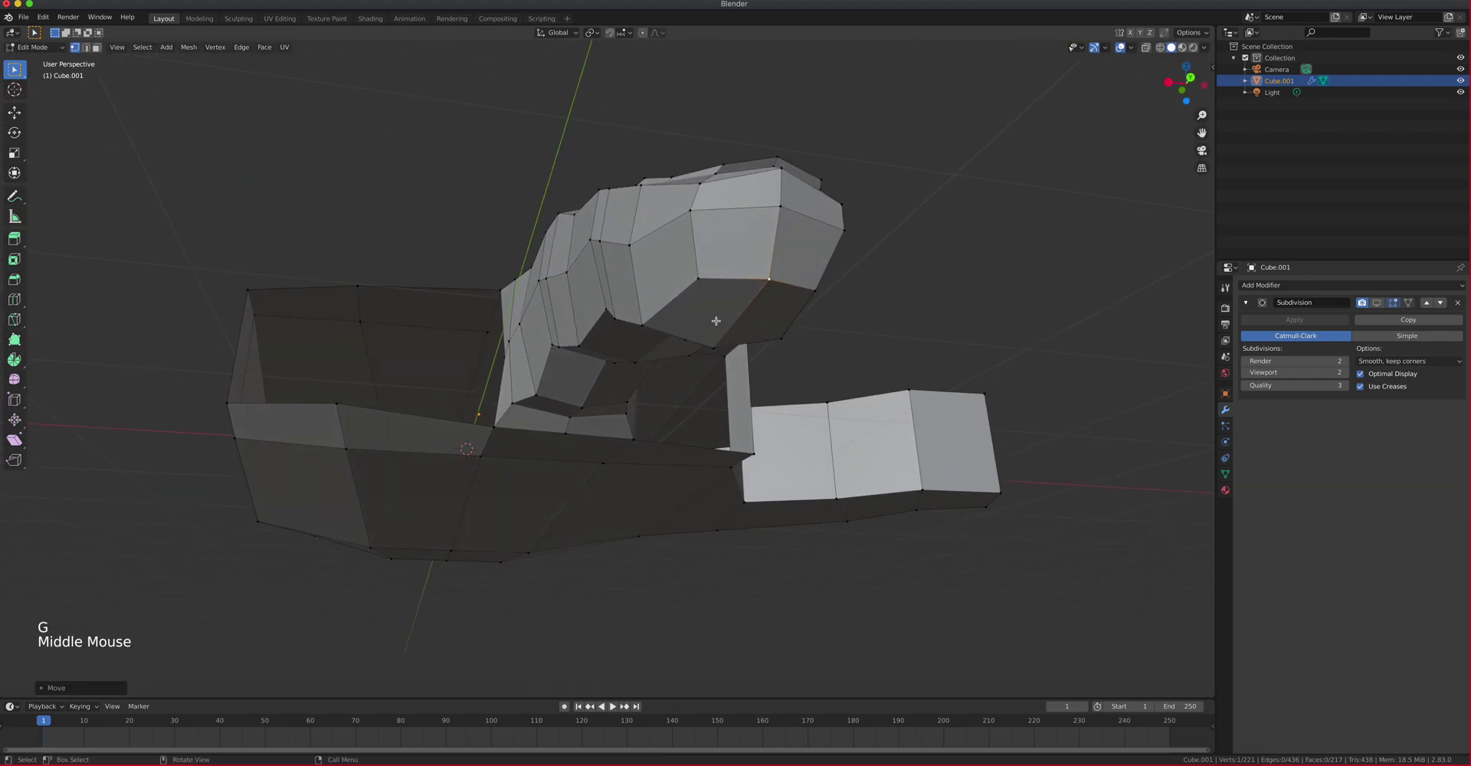
left_click(704, 285)
left_click(822, 296, "shift")
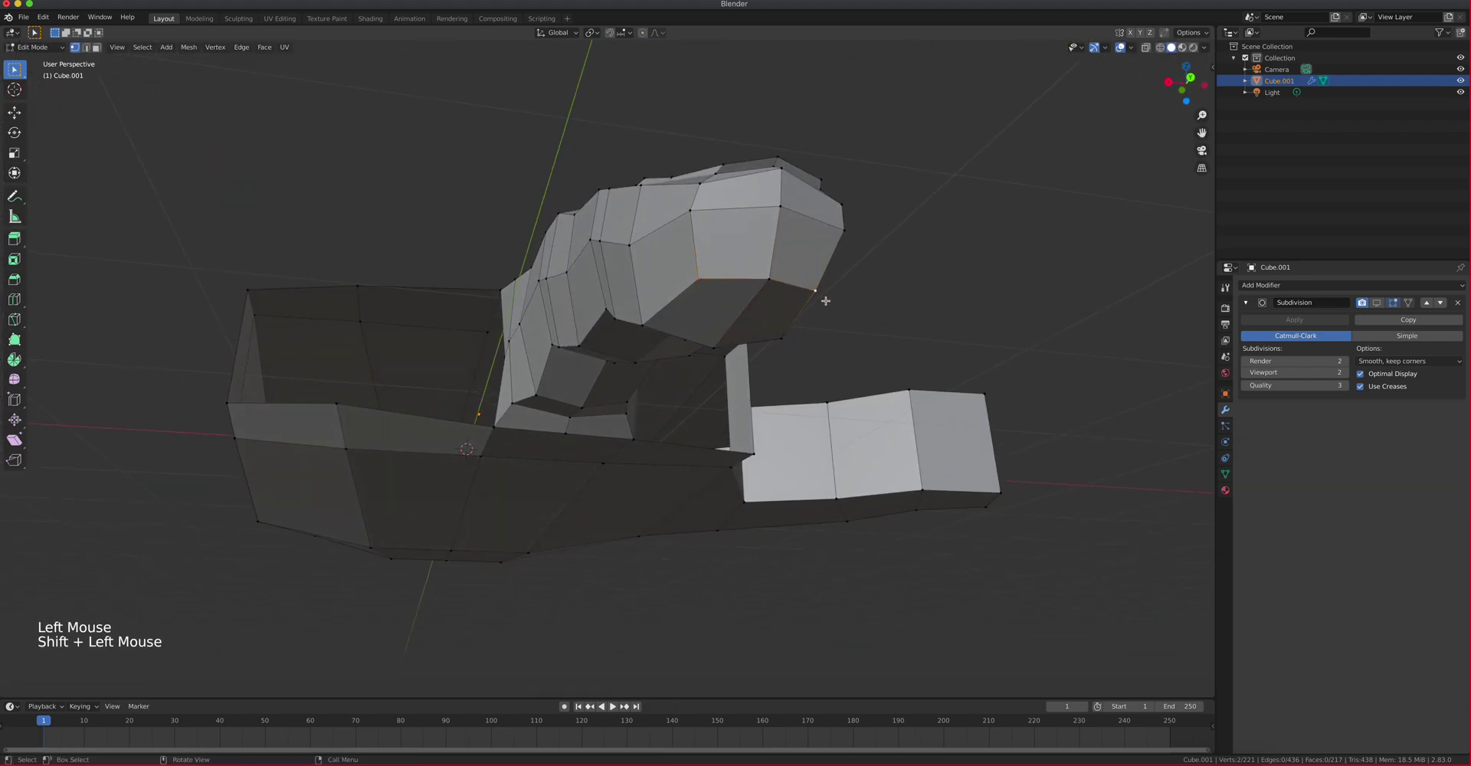
key("g")
key("z")
left_click(826, 283)
middle_click_drag(768, 285, 827, 350)
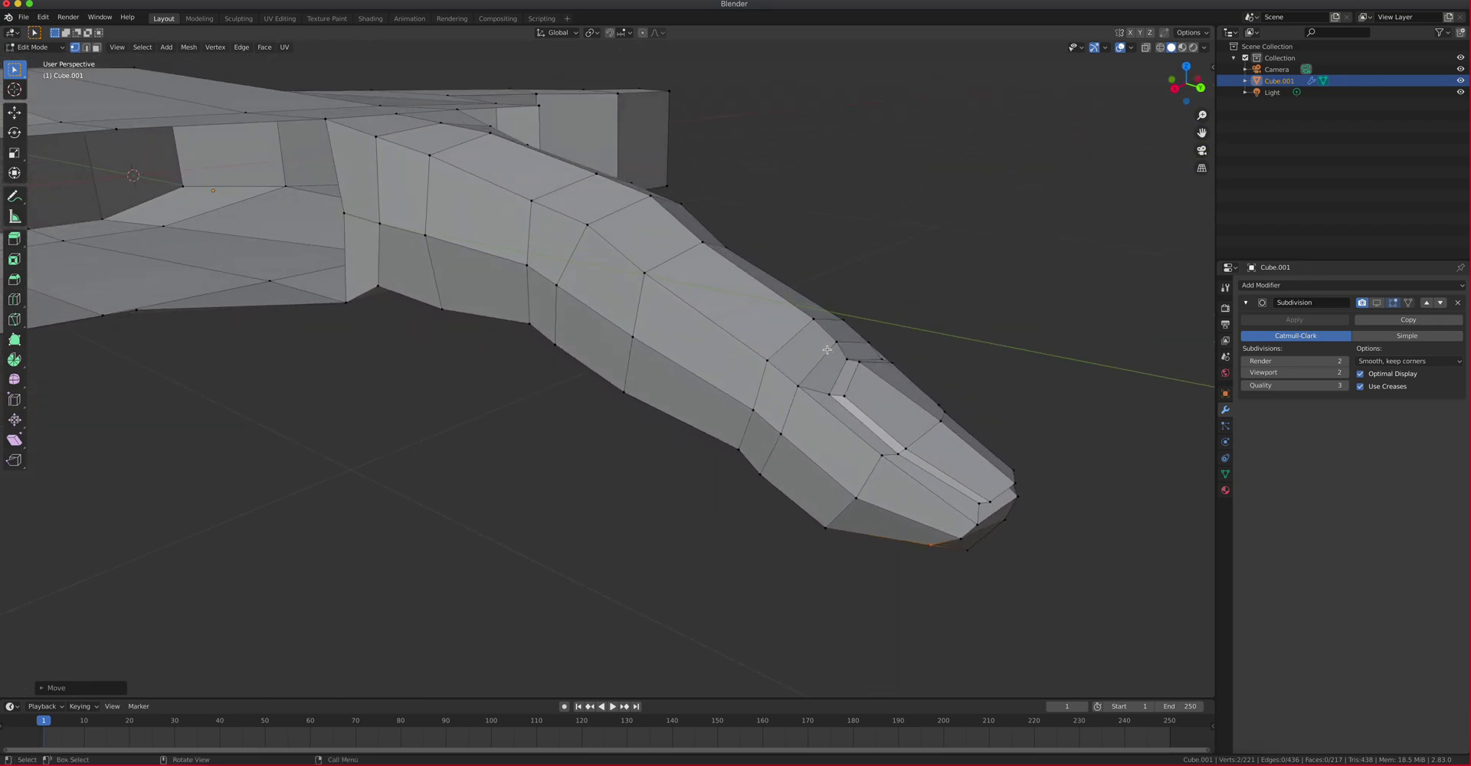
In right side view with X-ray on, select the vertices around the nail's rear edge and move them about 0.07 m toward the fingertip
key("KP_3")
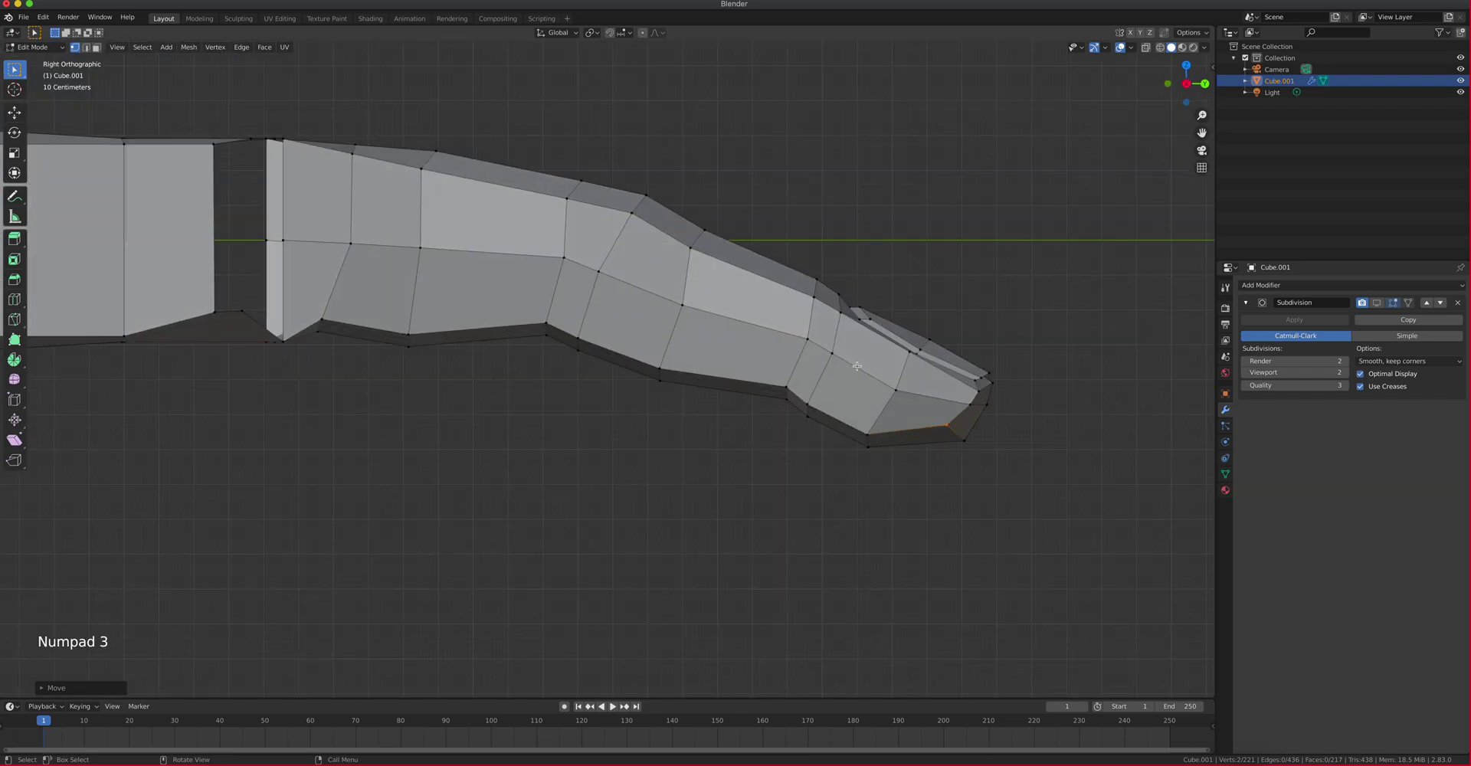
left_click(1149, 47)
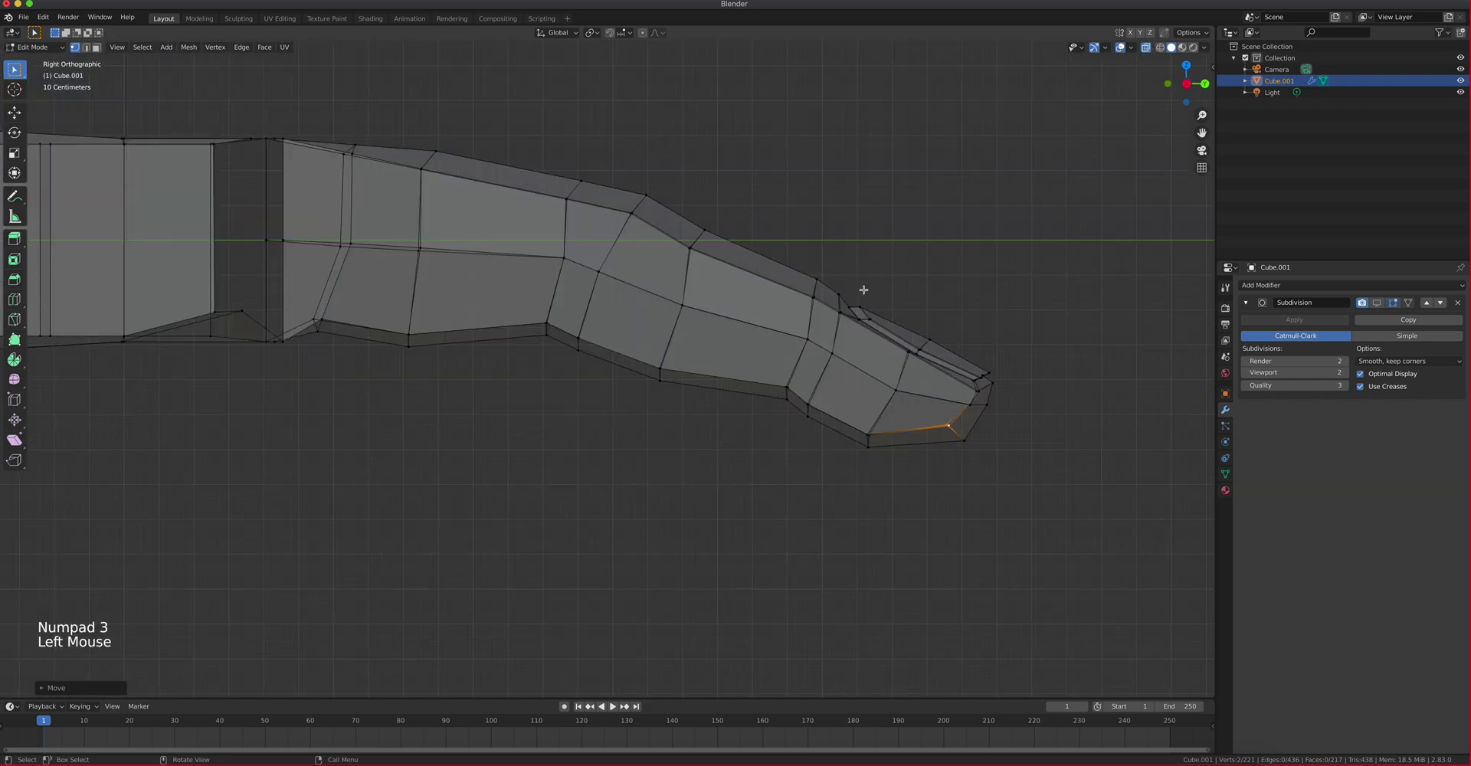
double_click(826, 286)
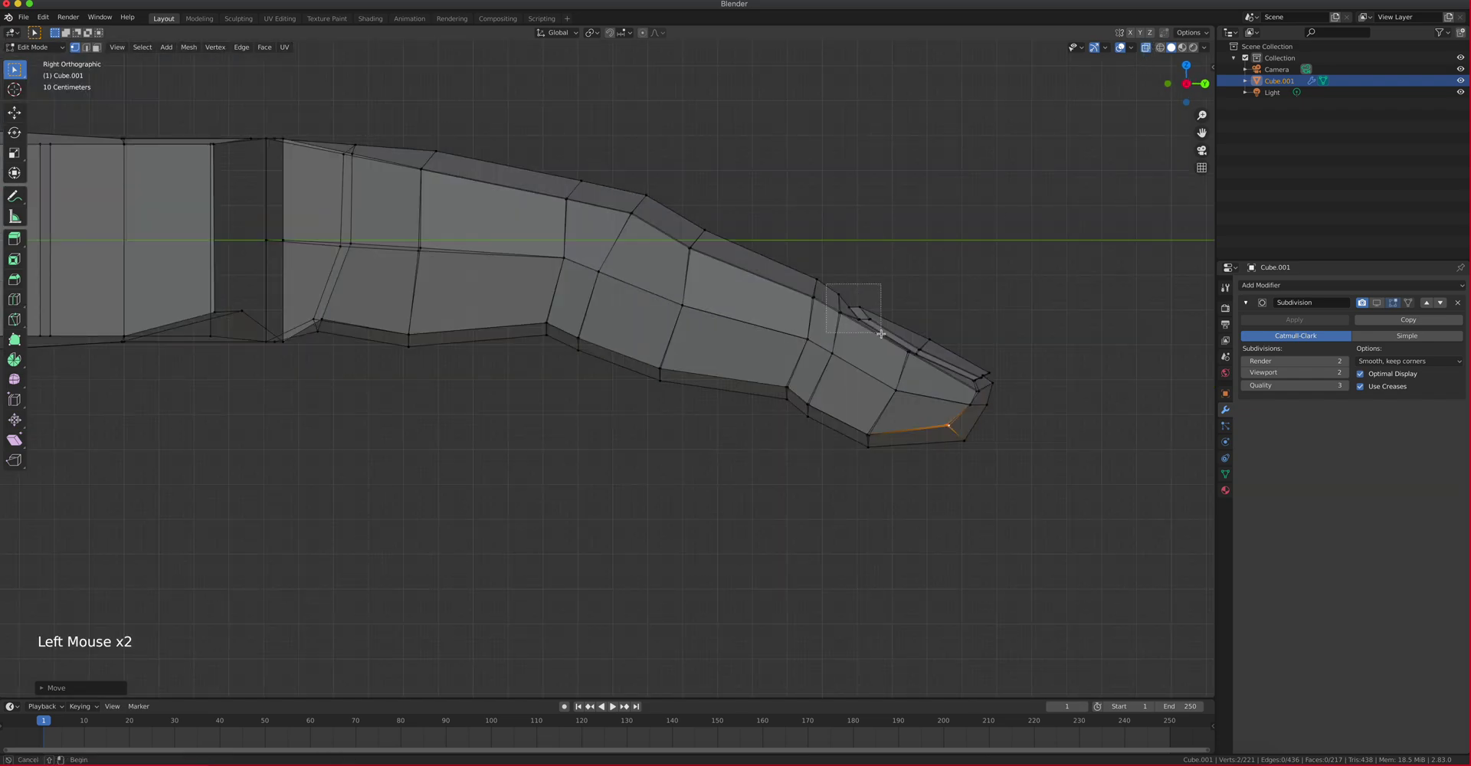
left_click(833, 353, "shift")
double_click(813, 419, "shift")
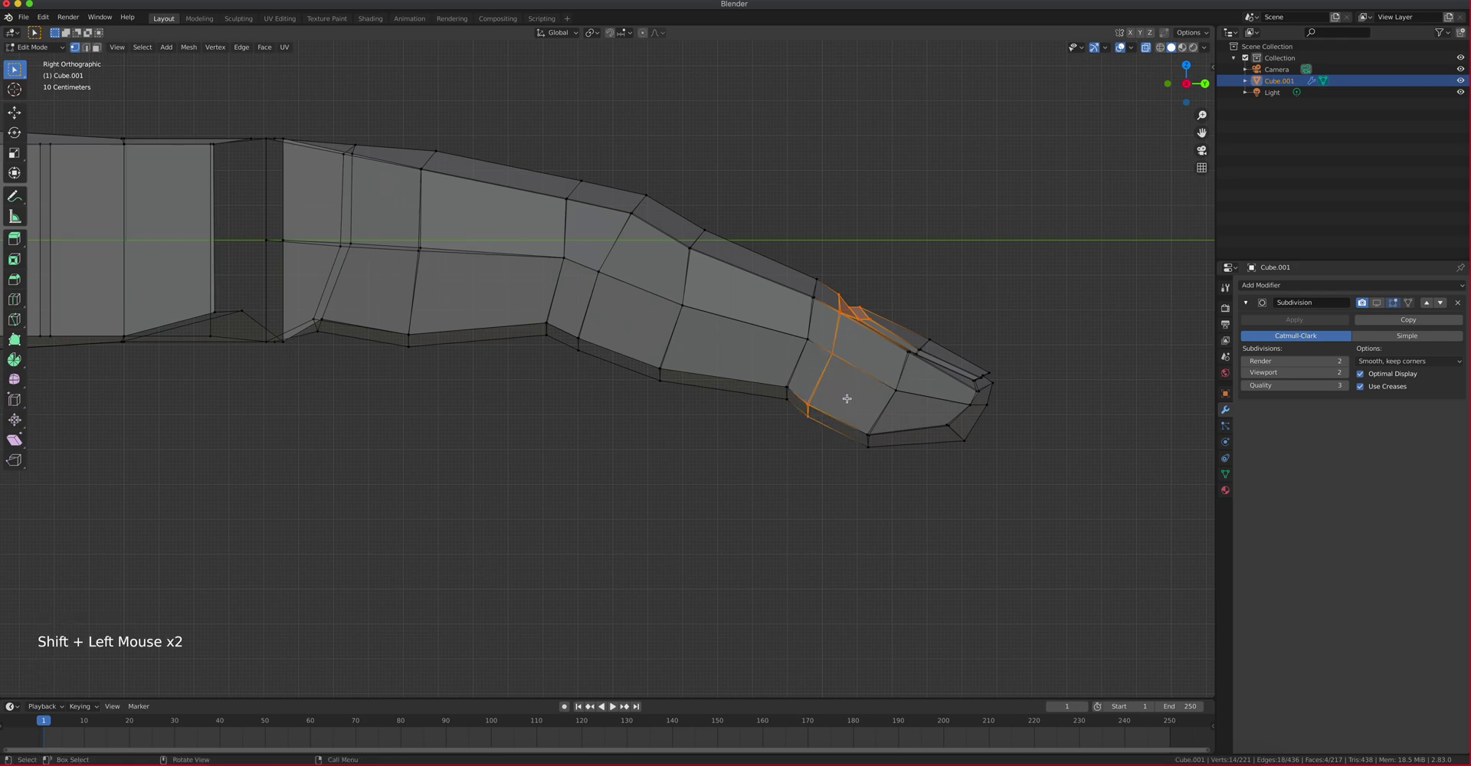
left_click_drag(882, 341, 827, 276)
key("g")
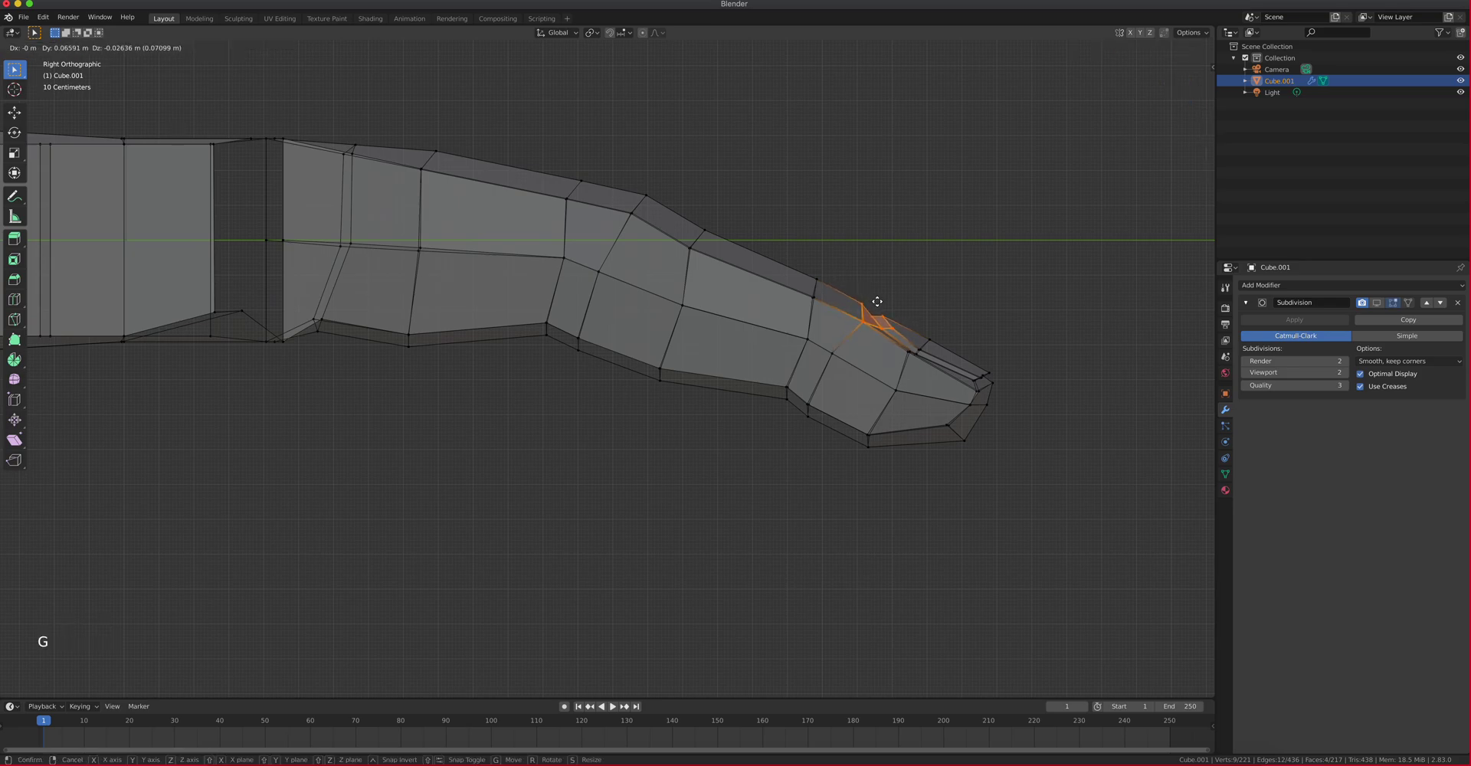
left_click(881, 308)
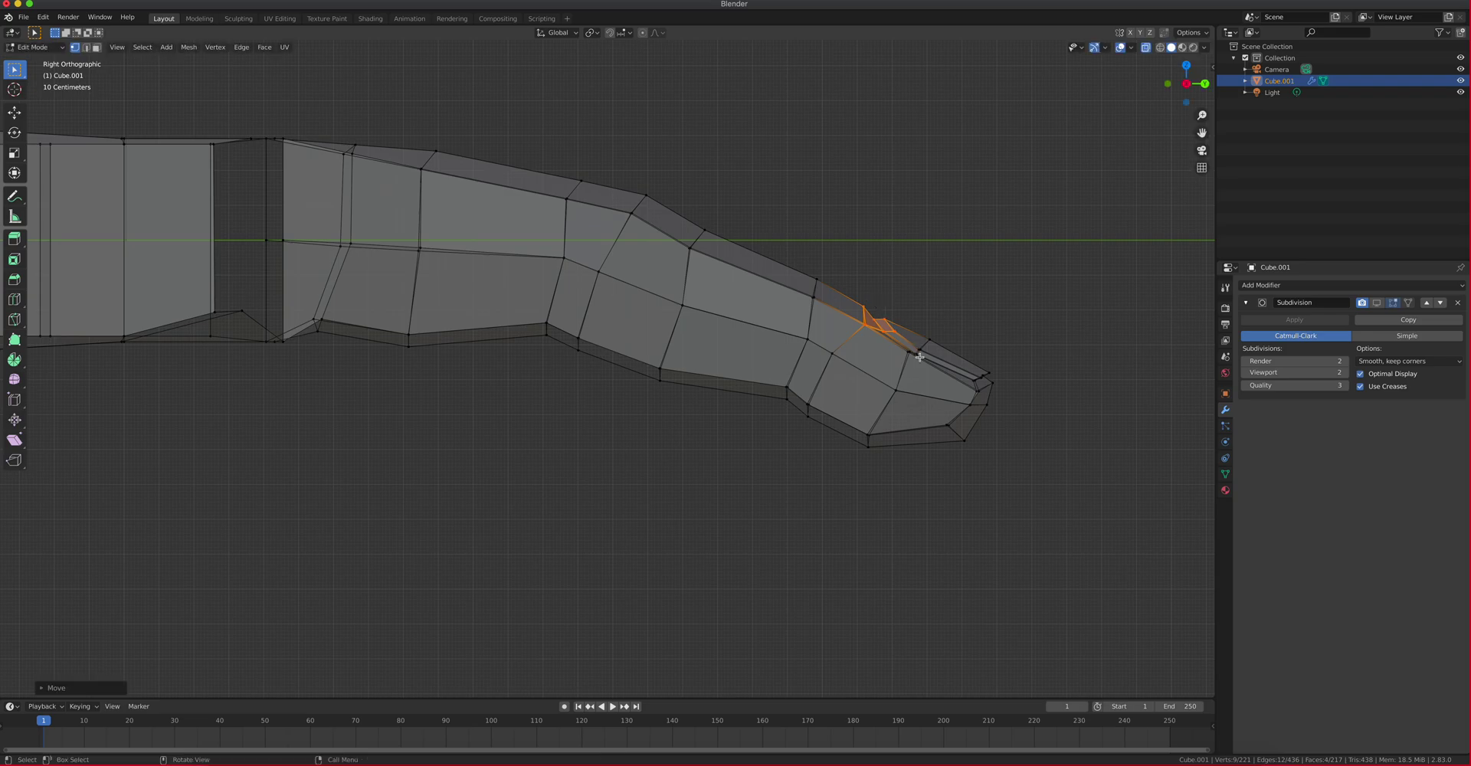
Nudge the vertices beside the middle of the nail and shift the nail's middle row slightly down toward the fingertip
left_click(907, 358)
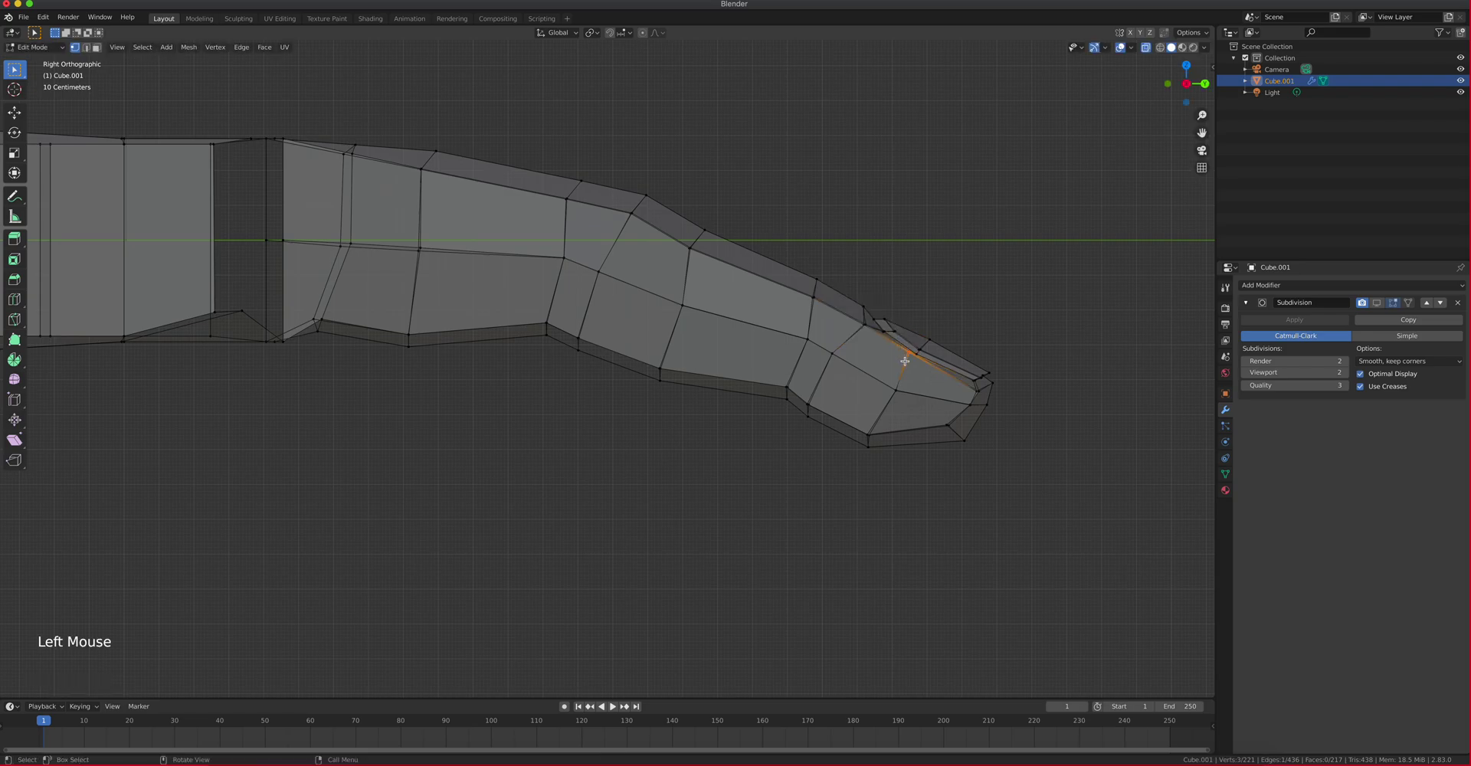
key("g")
left_click(907, 355)
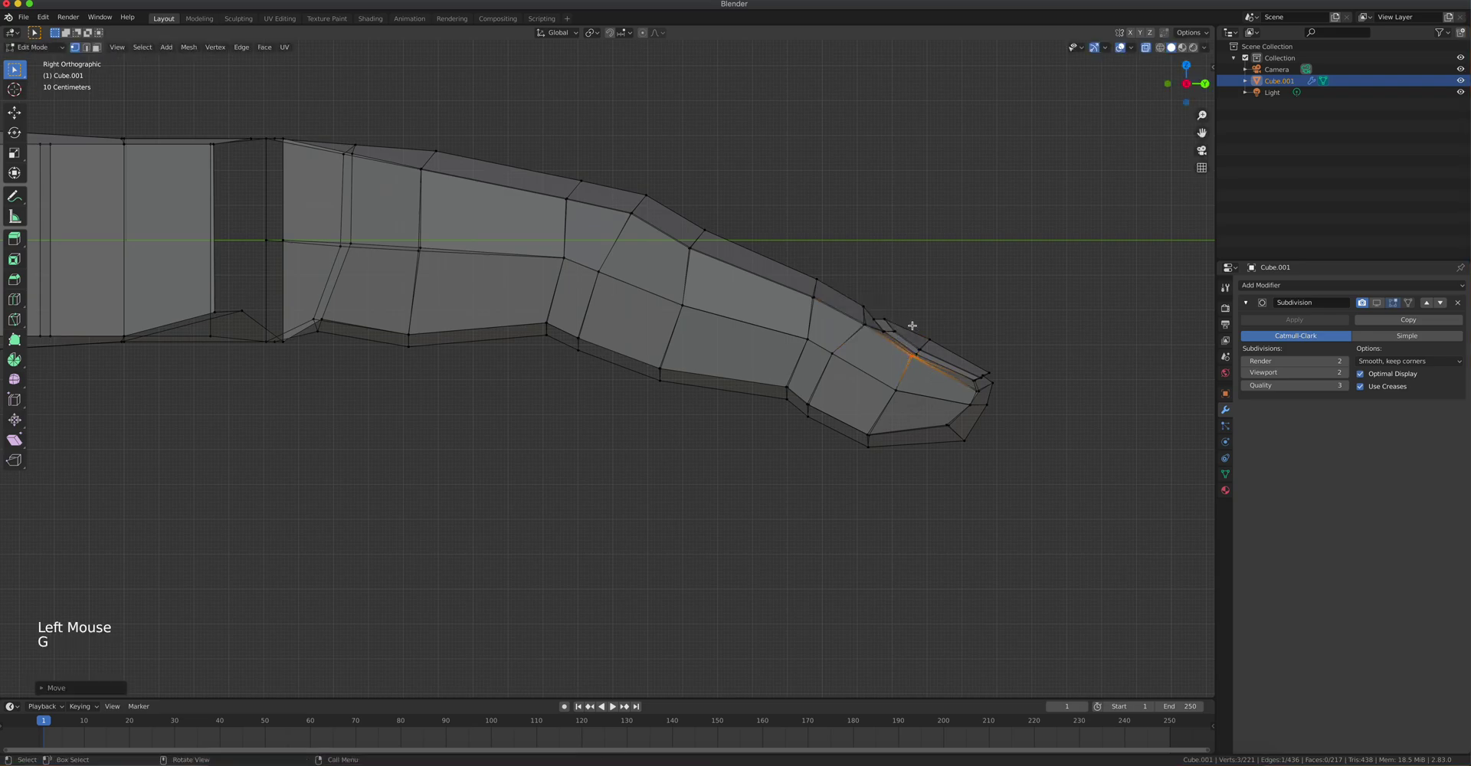
left_click_drag(911, 325, 945, 372)
left_click(917, 357, "shift")
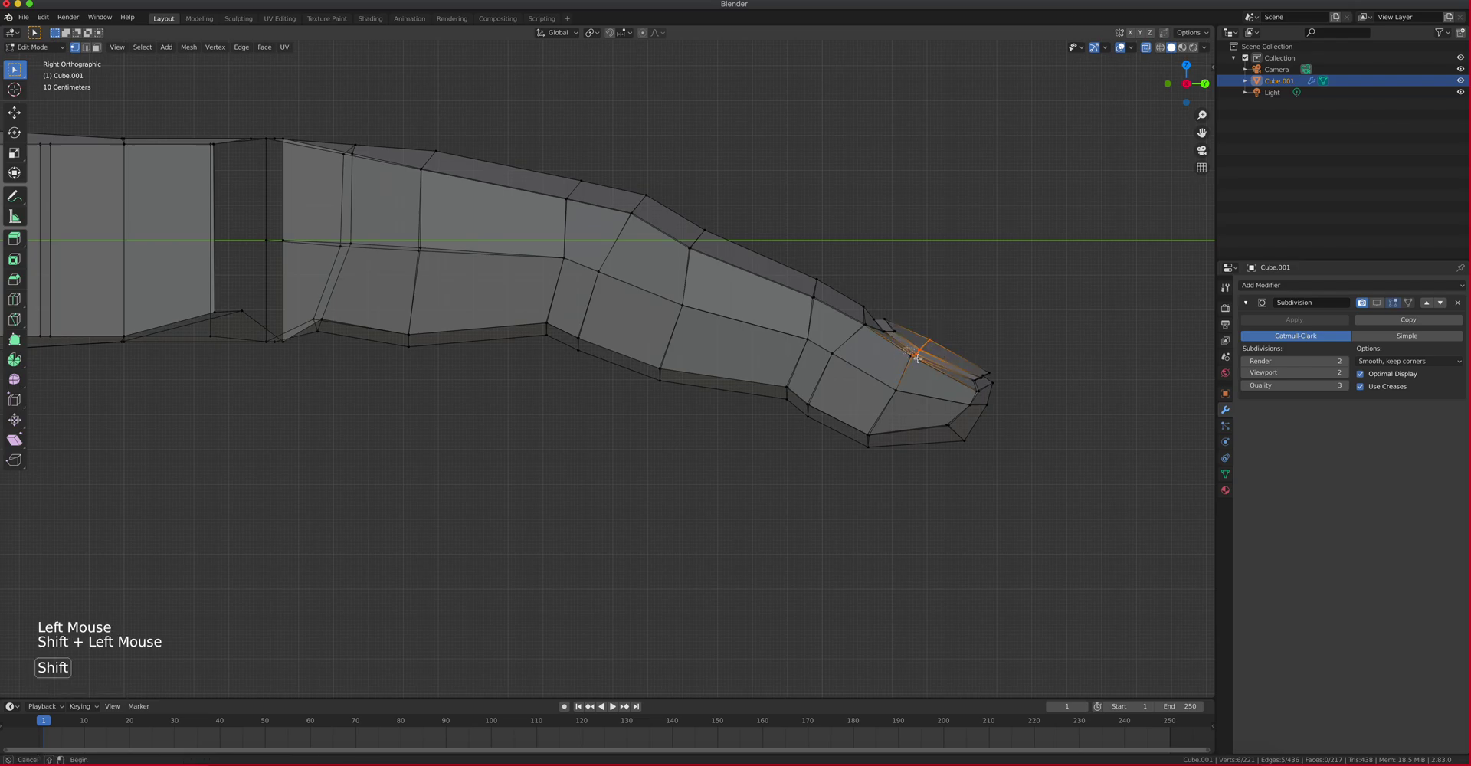
key("g")
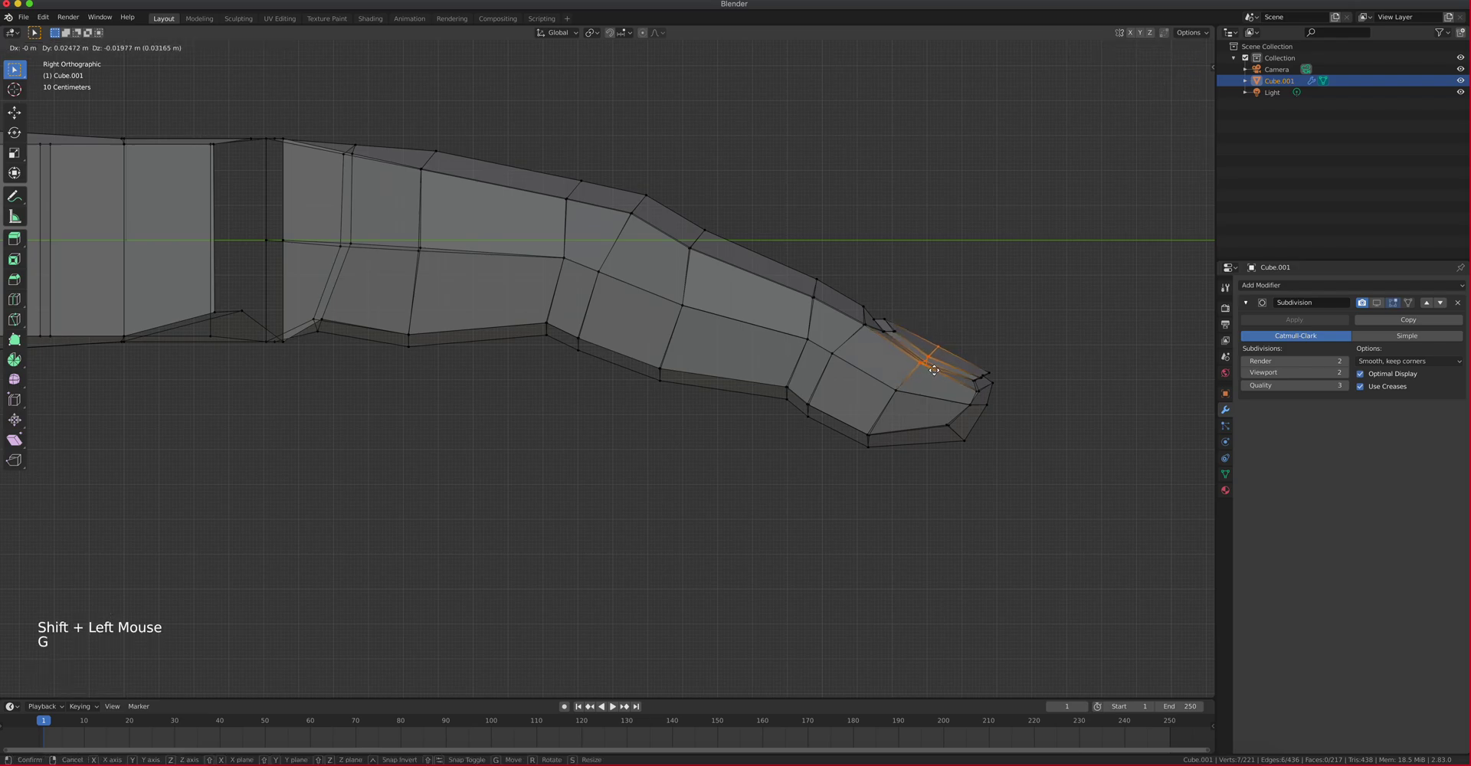
left_click(936, 371)
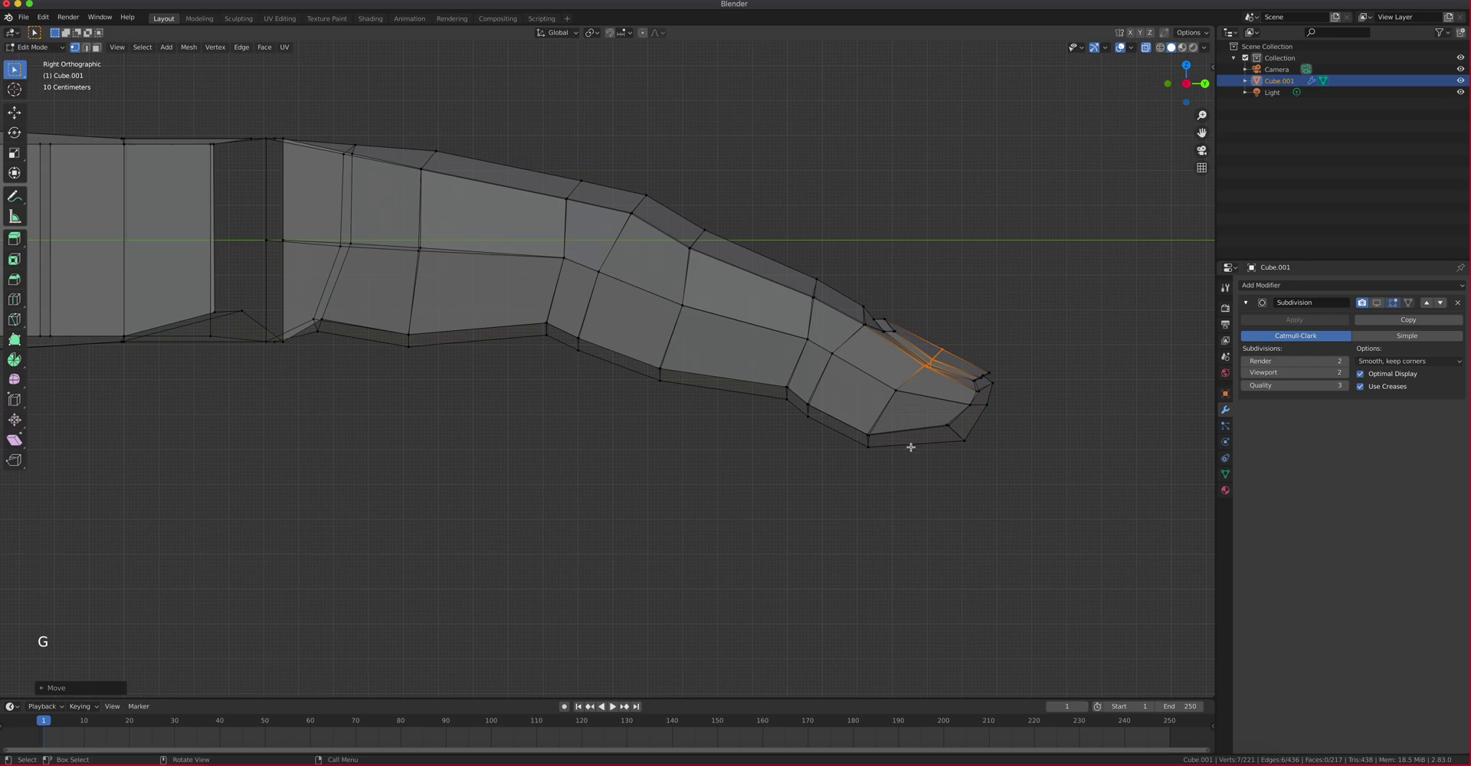
Turn off X-ray display and review the whole hand in Object Mode, comparing the modeled finger with the blocky ones
scroll(853, 367, "down", 3)
key("Tab")
middle_click_drag(843, 367, 609, 379)
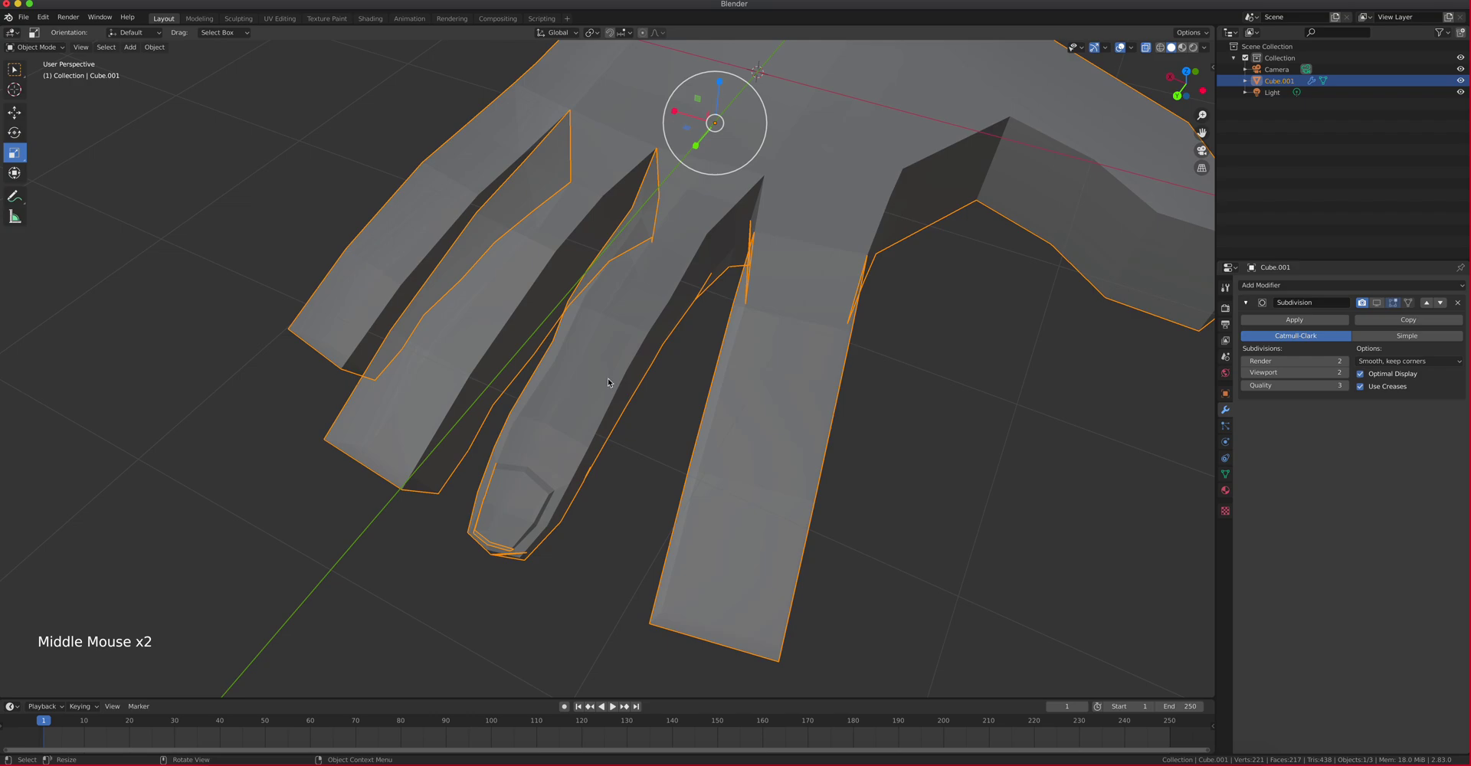
left_click(1145, 48)
middle_click_drag(579, 491, 582, 458)
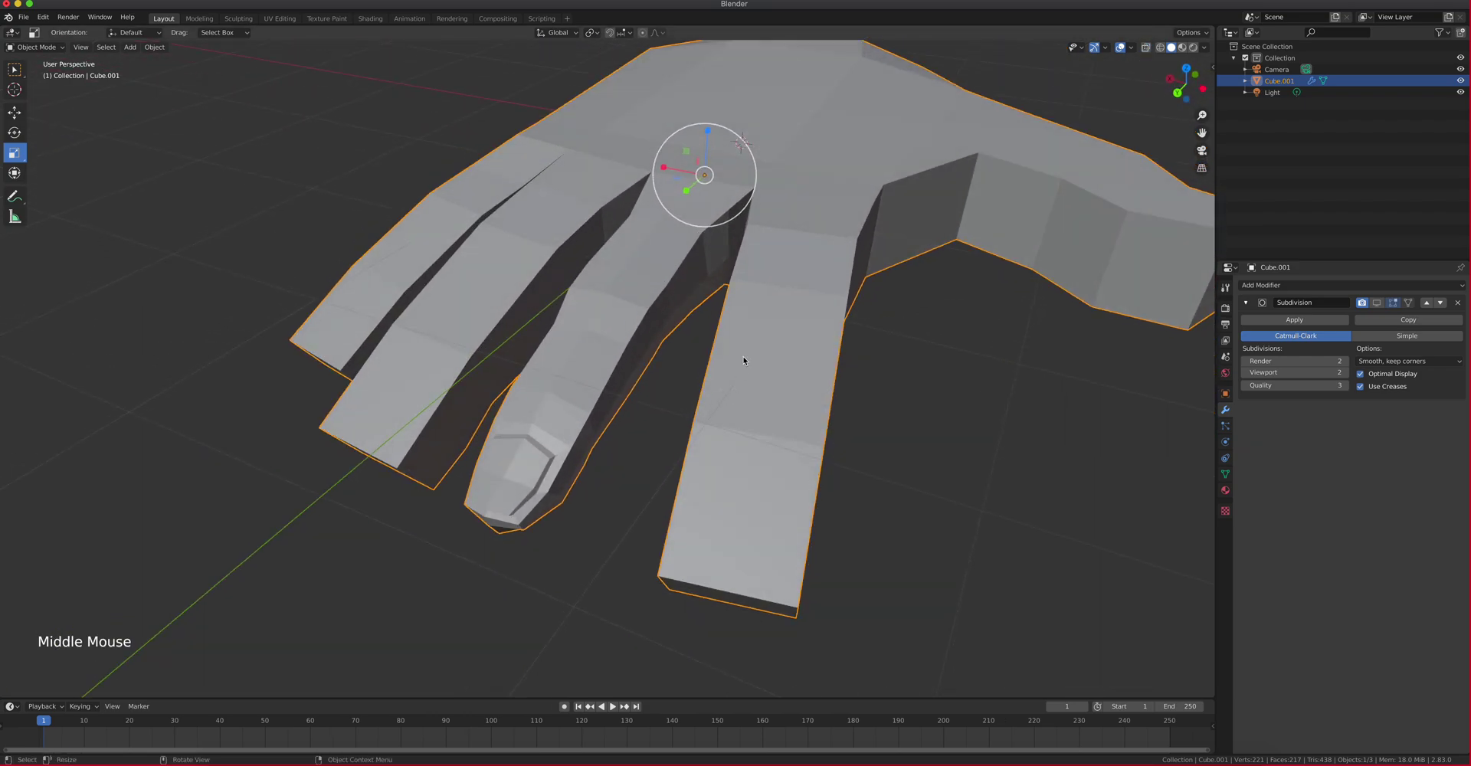
scroll(720, 357, "up", 1)
scroll(723, 357, "down", 3)
scroll(724, 357, "up", 1)
scroll(724, 360, "down", 1)
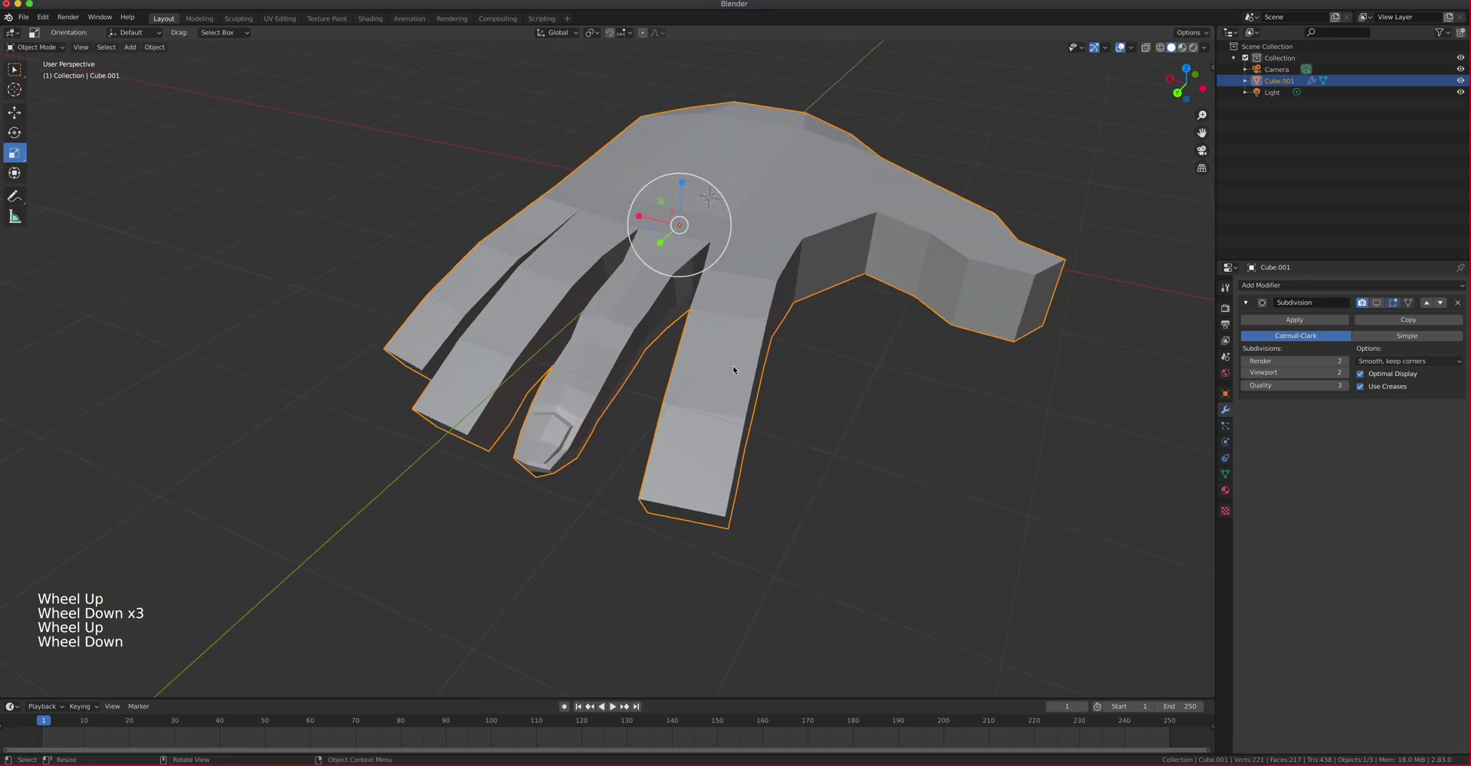
middle_click_drag(700, 387, 700, 442, "shift")
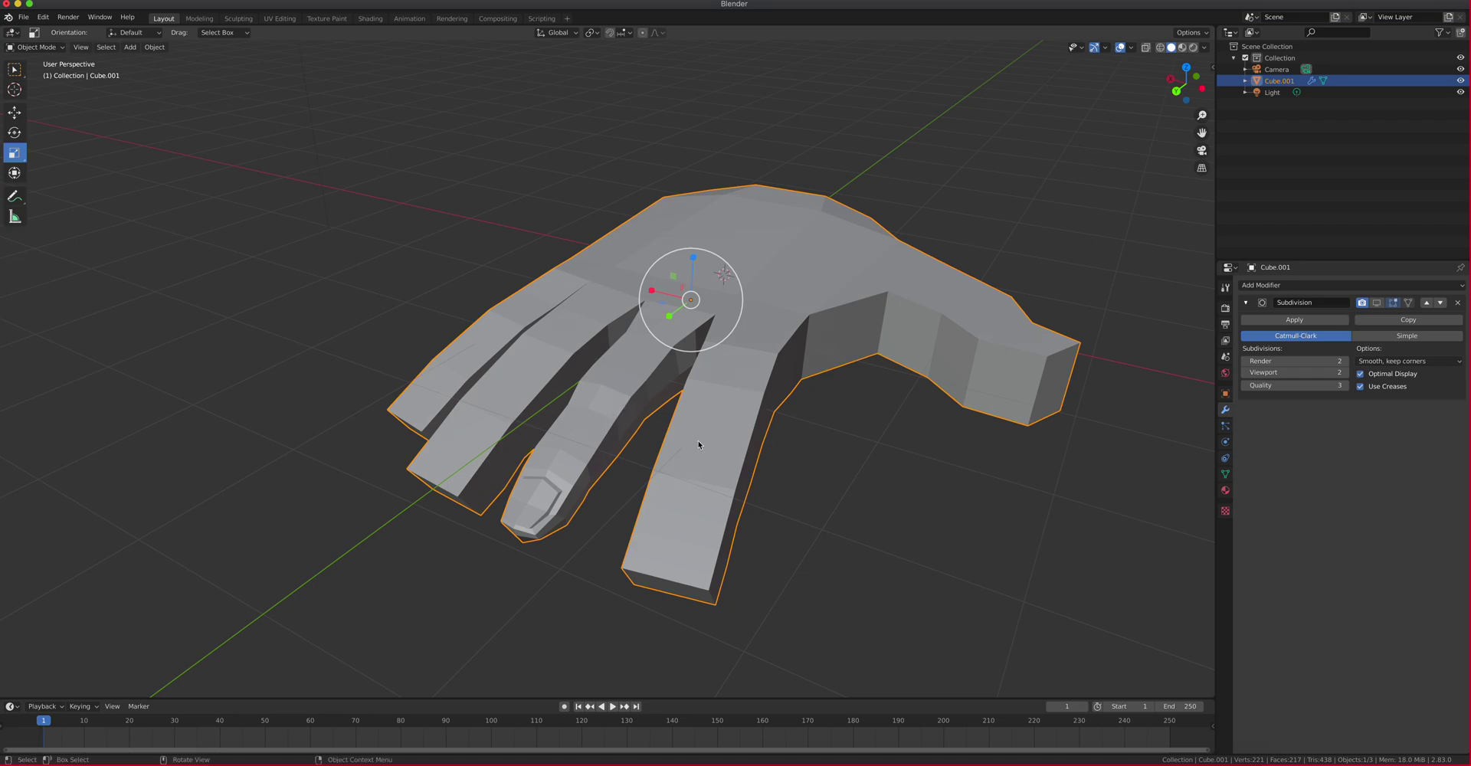
key("Tab")
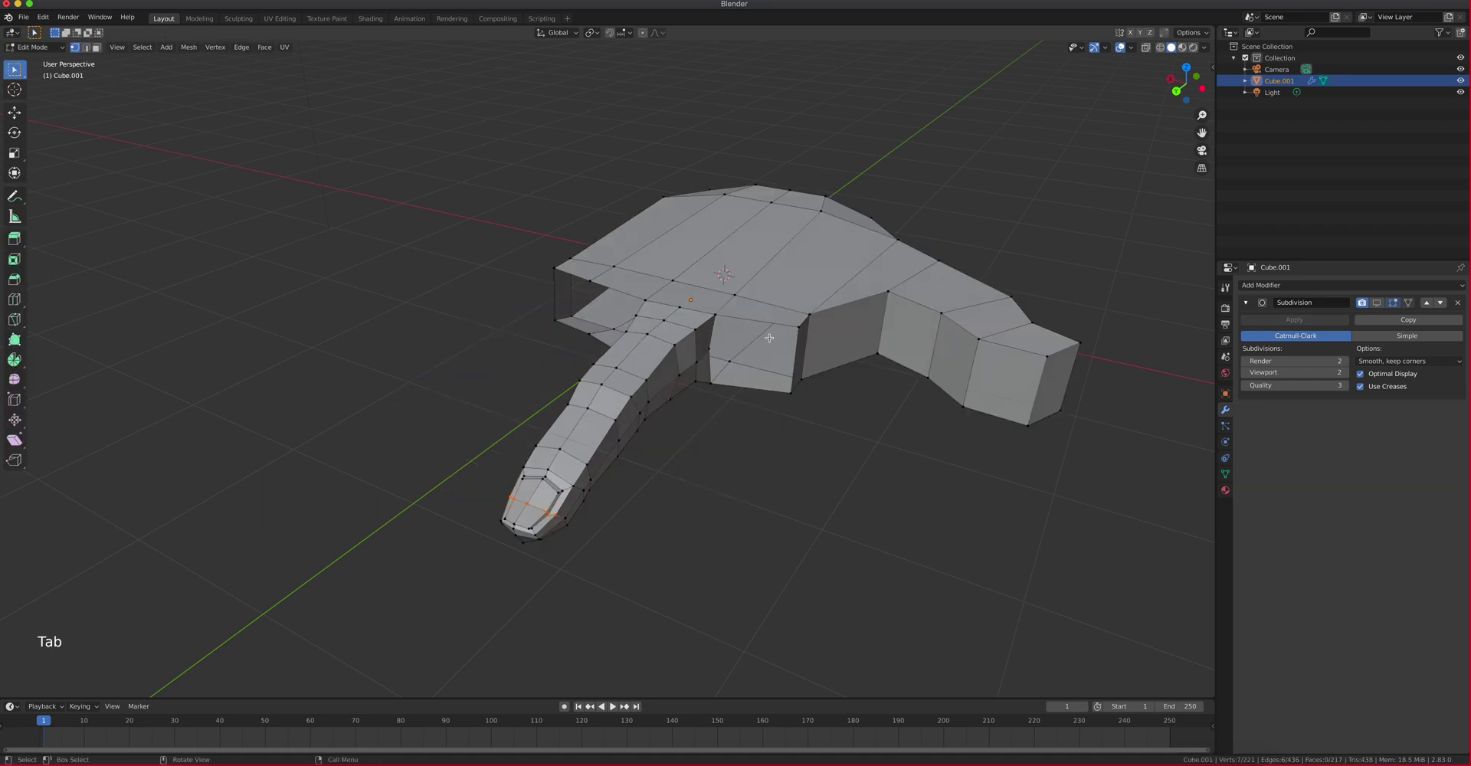
key("Tab")
middle_click_drag(703, 466, 634, 433)
In face select mode, pick a face at the fingertip and grow the selection until it covers the entire middle finger
key("Tab")
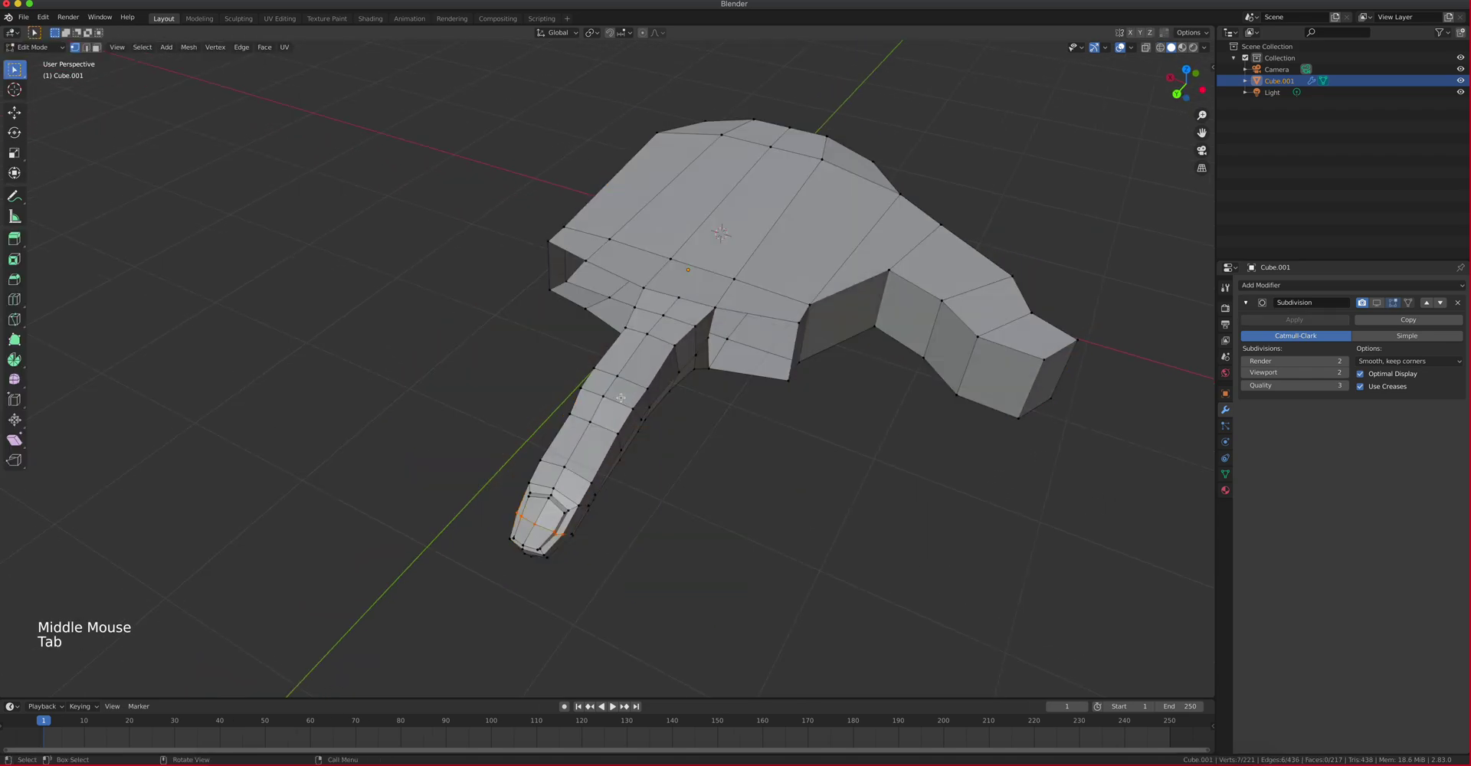
middle_click_drag(570, 528, 524, 523)
key("2")
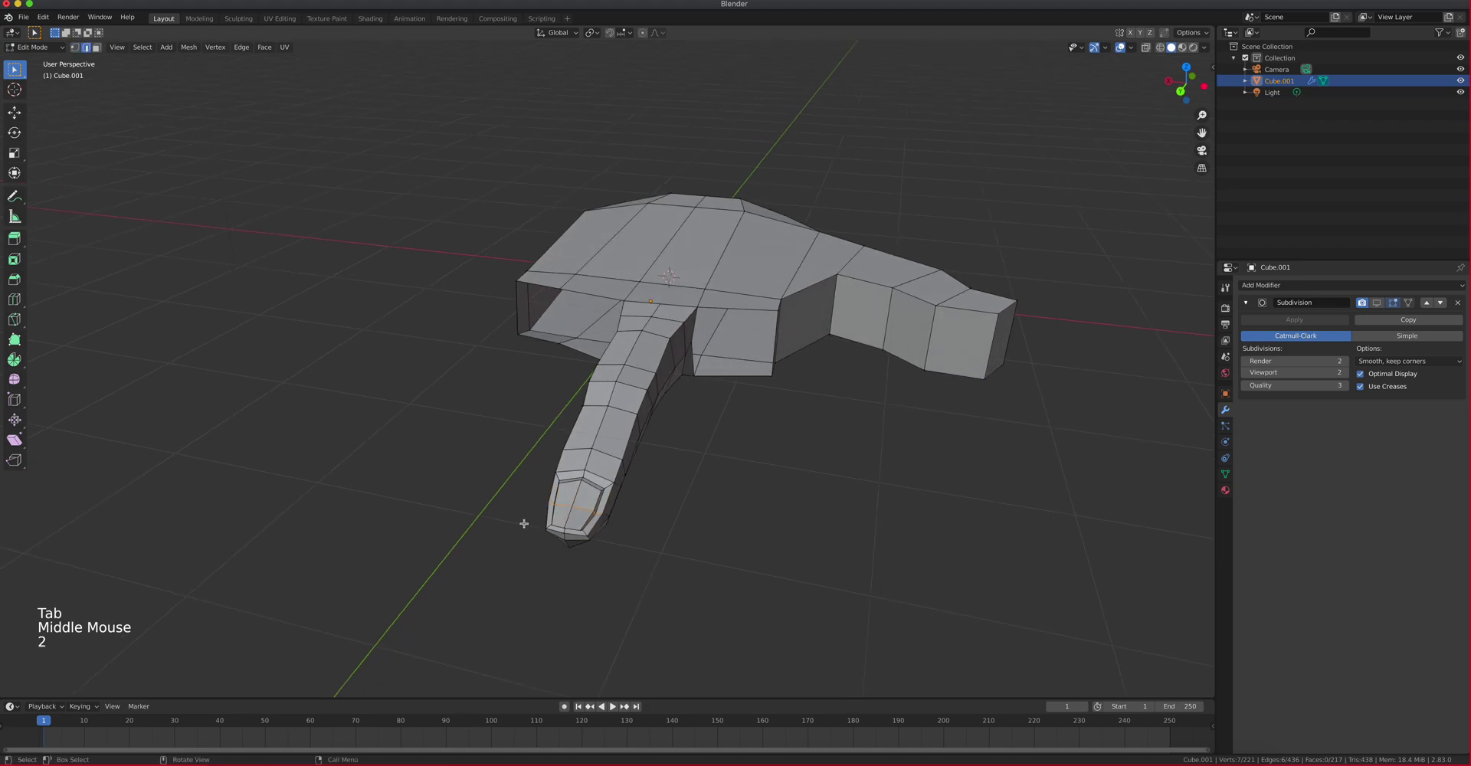
left_click(566, 538)
key("3")
left_click(565, 538)
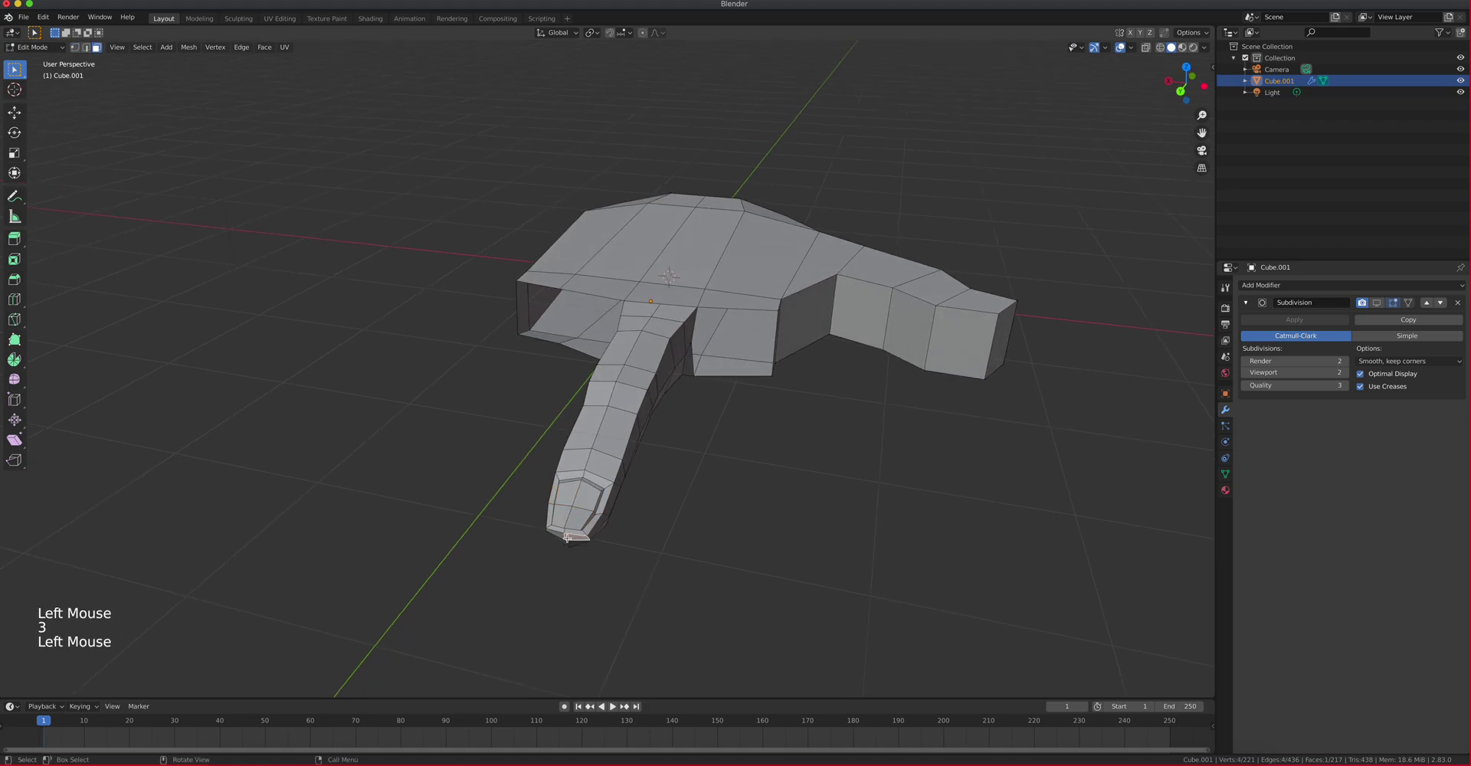
key("ctrl+KP_Add")
key("ctrl+KP_Add")
key("ctrl+KP_Add")
key("ctrl+KP_Add")
key("ctrl+KP_Add")
key("ctrl+KP_Add")
key("ctrl+KP_Add")
key("ctrl+KP_Add")
key("ctrl+KP_Add")
key("ctrl+KP_Add")
key("ctrl+KP_Add")
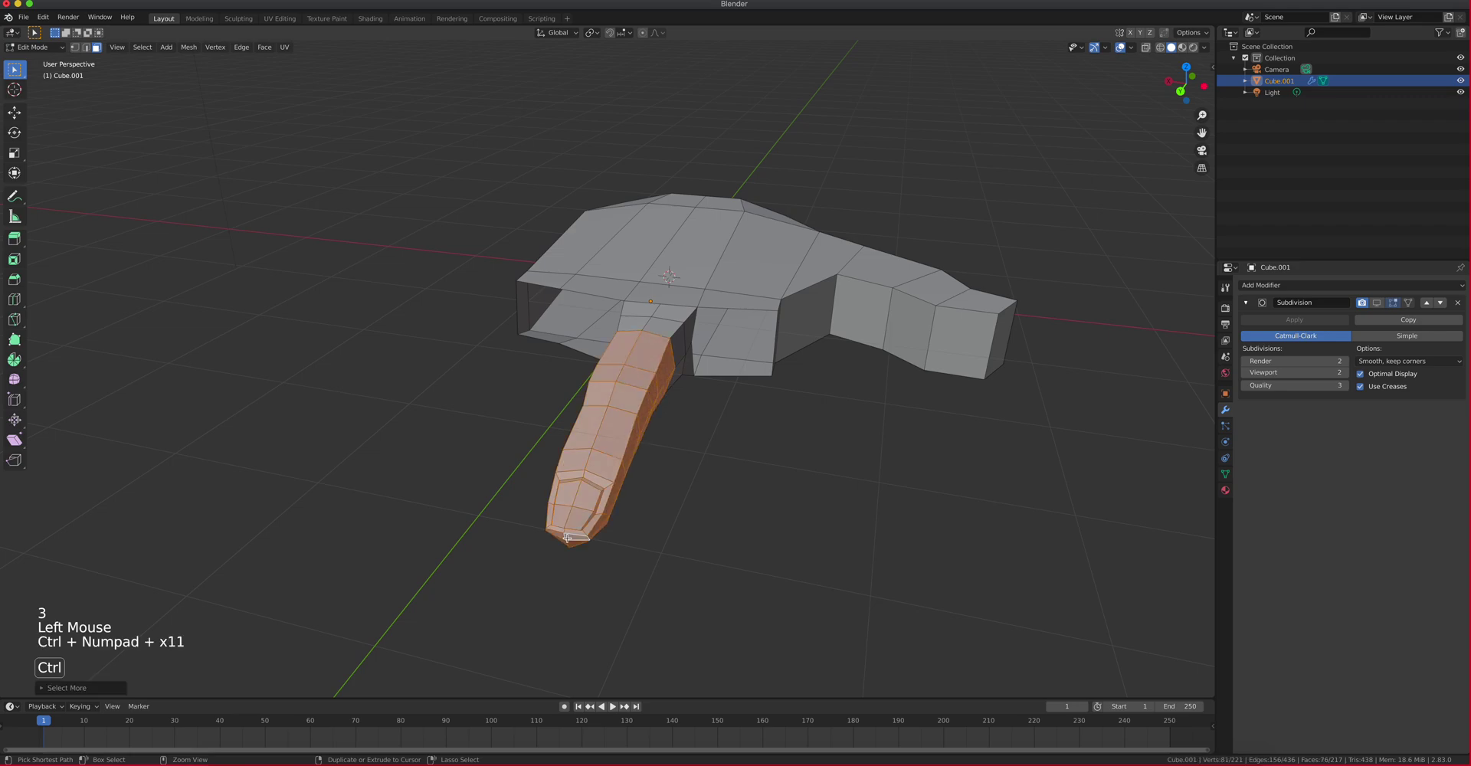
key("ctrl+KP_Add")
key("ctrl+KP_Add")
key("ctrl+KP_Add")
middle_click_drag(566, 538, 641, 490)
Duplicate the middle finger in top view, and rotate and move the copy to the index finger position beside the thumb
key("KP_7")
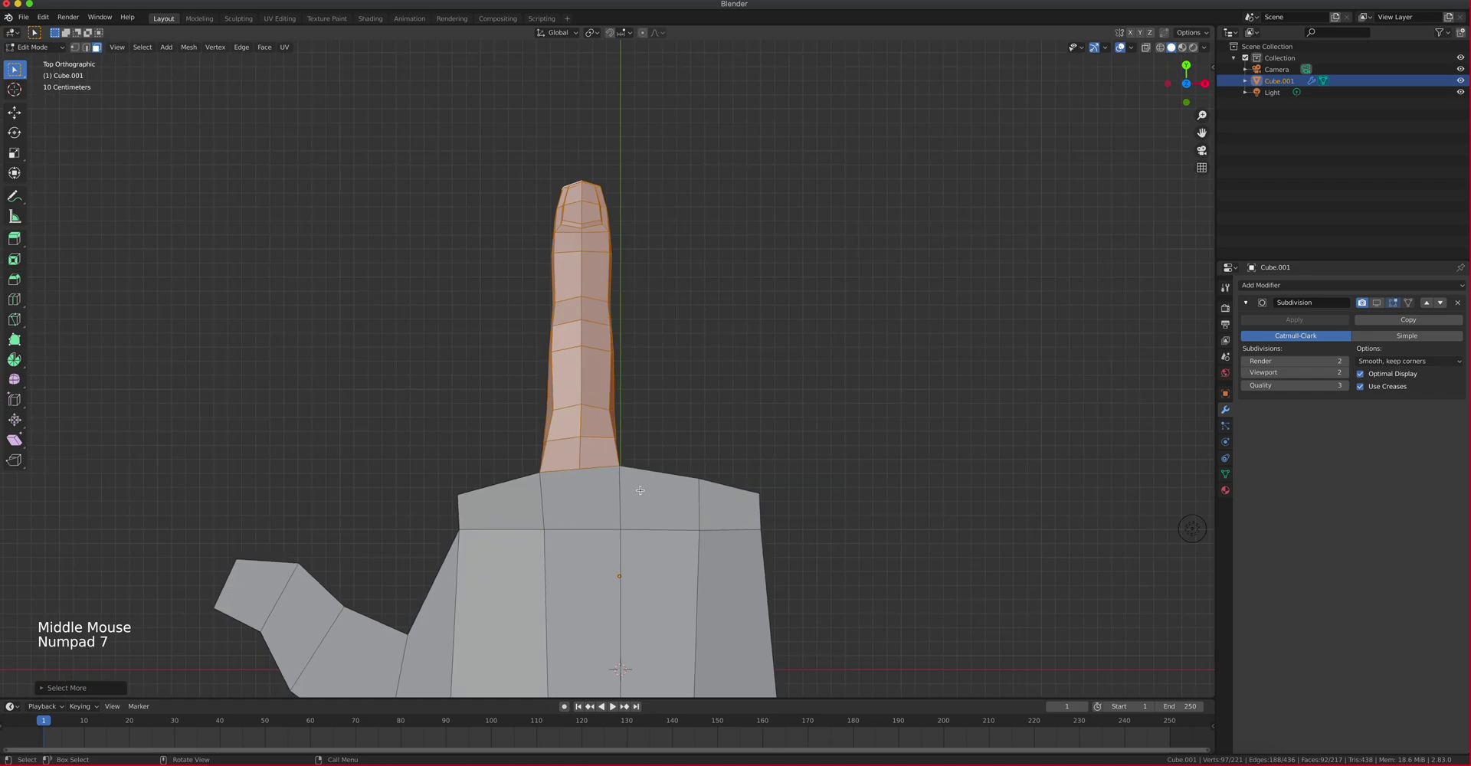
key("shift+d")
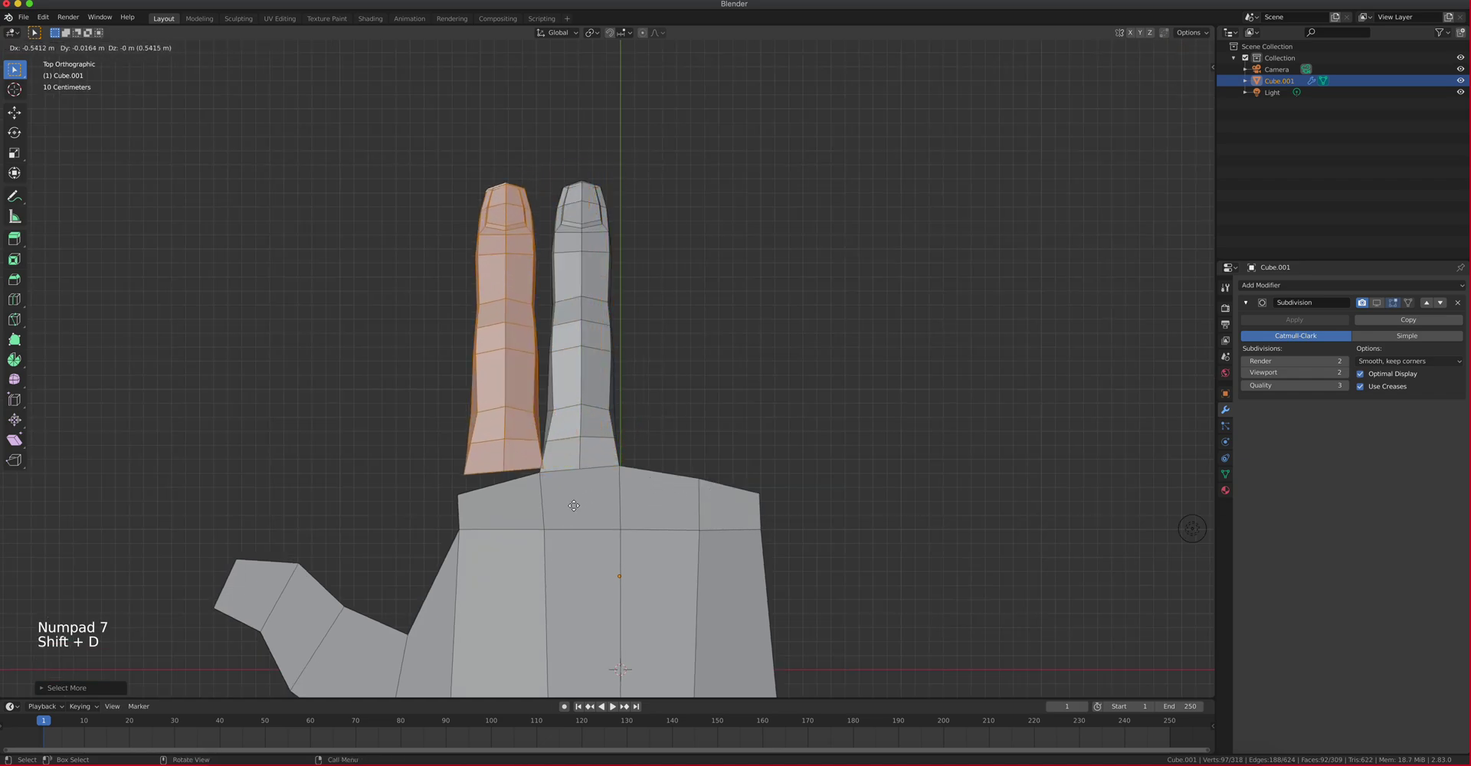
left_click(561, 508)
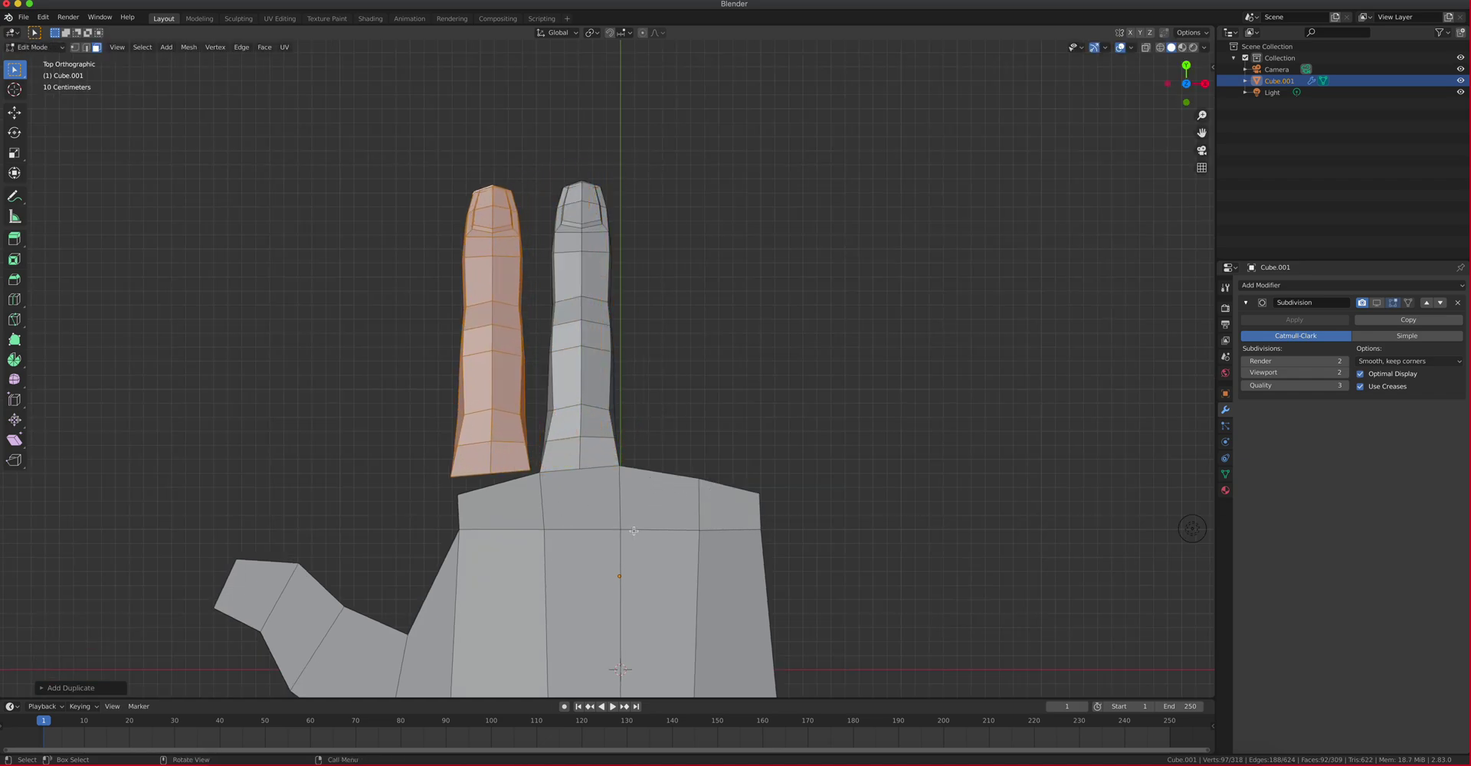
key("r")
left_click(629, 453)
key("g")
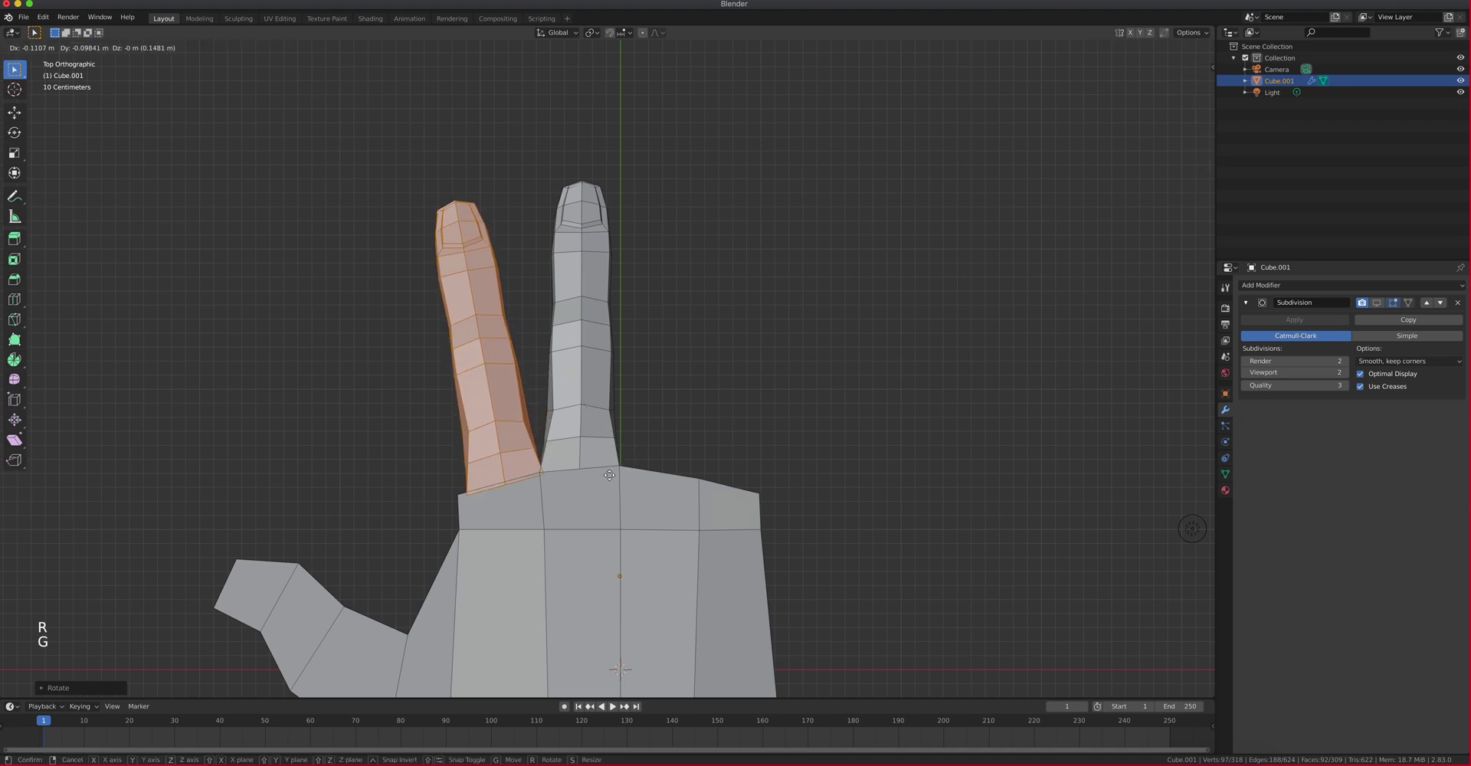
left_click(674, 474)
Scale the index finger copy down slightly and move it back against the palm's edge
key("s")
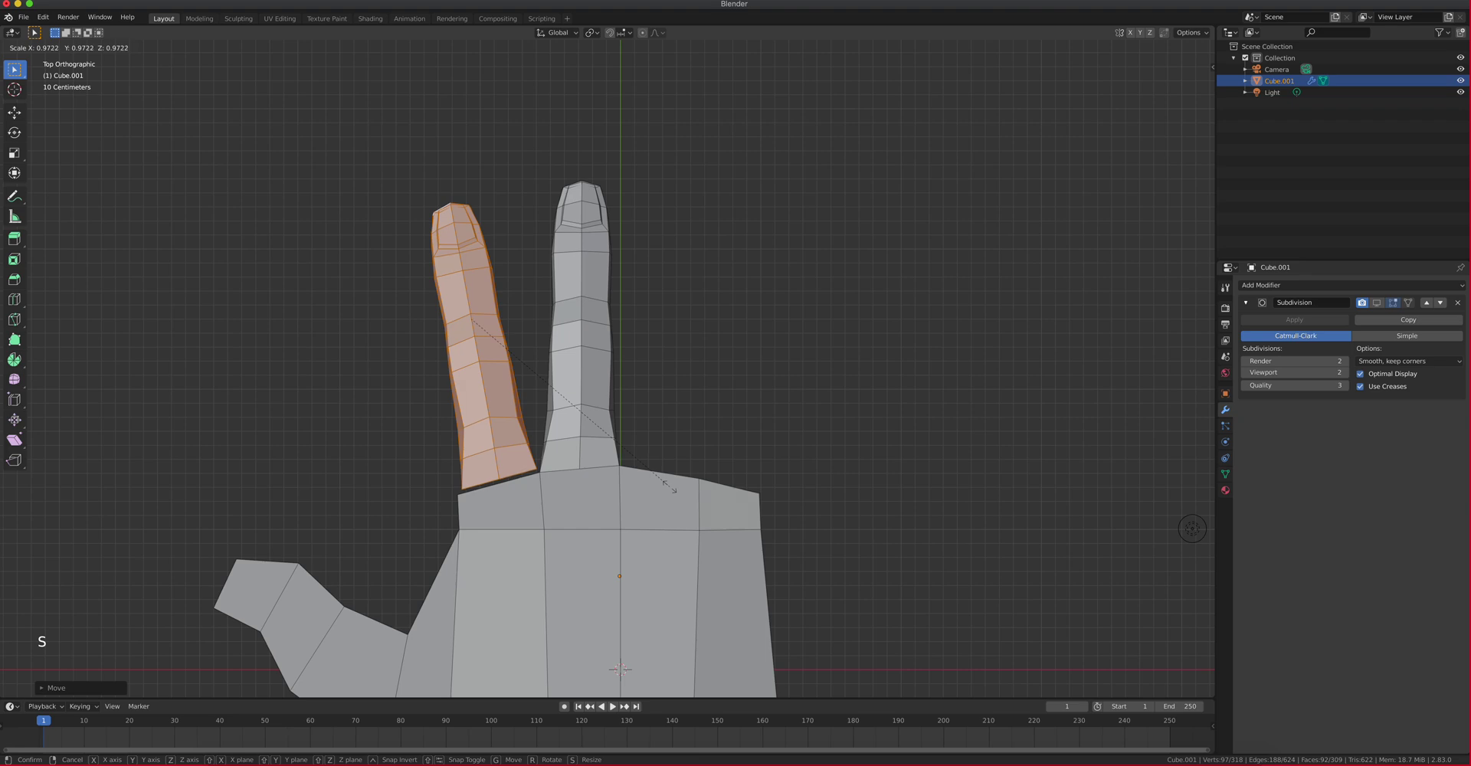
left_click(671, 487)
key("g")
left_click(668, 492)
Duplicate the index finger to the other side of the middle finger and rotate the copy outward at the ring finger position
key("shift+d")
left_click(934, 488)
key("r")
left_click(830, 506)
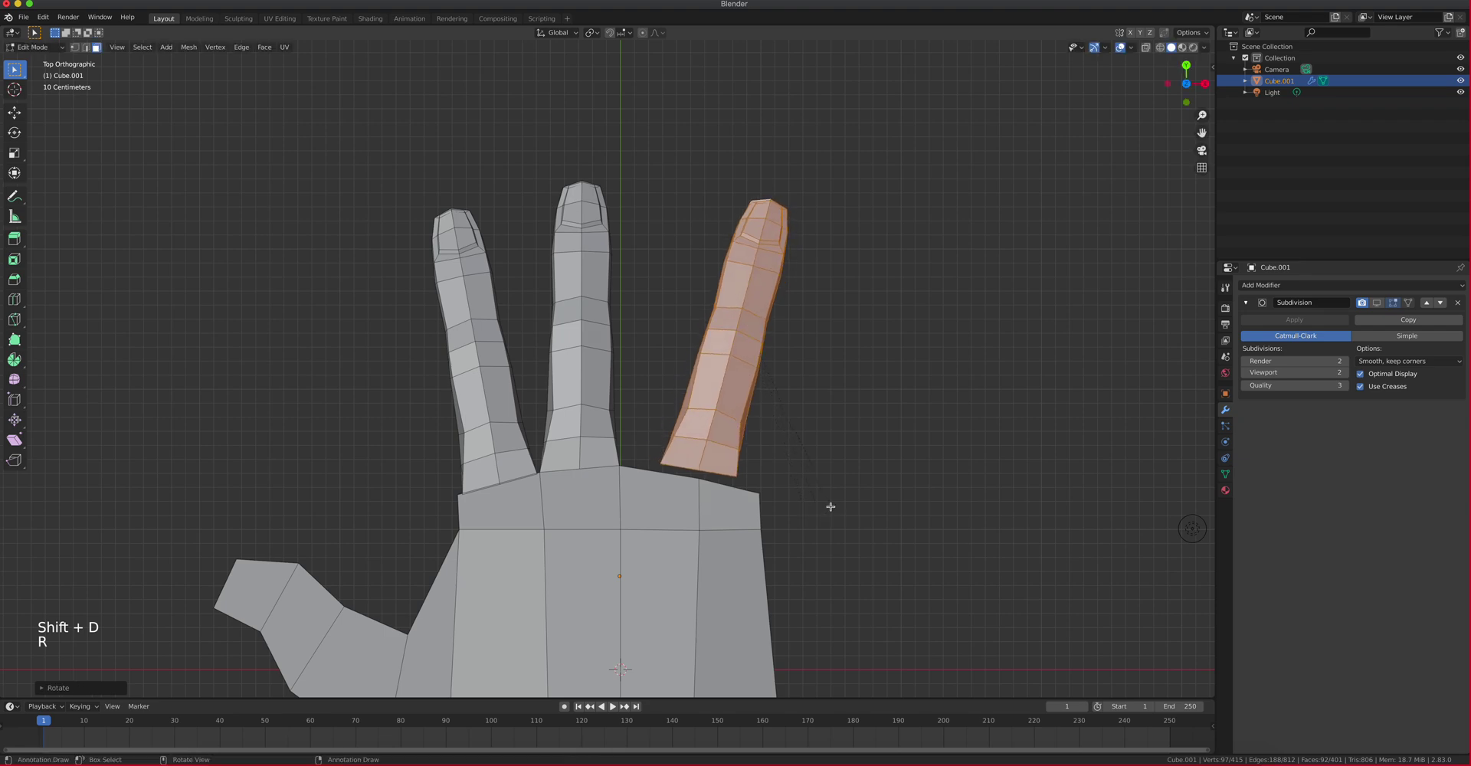
key("g")
left_click(816, 505)
Scale the ring finger copy down slightly and align its base with the palm's edge beside the middle finger
key("s")
left_click(843, 490)
key("g")
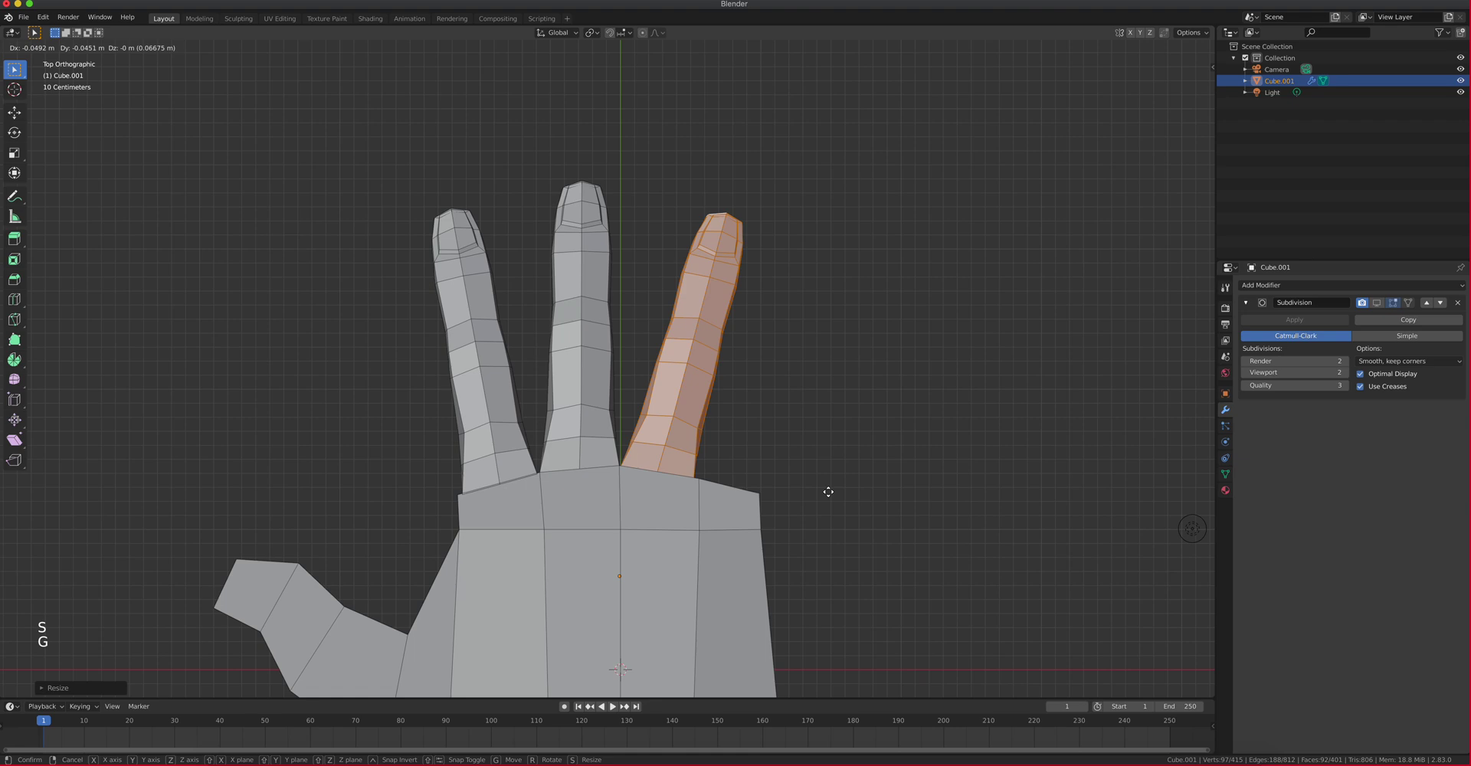
left_click(830, 491)
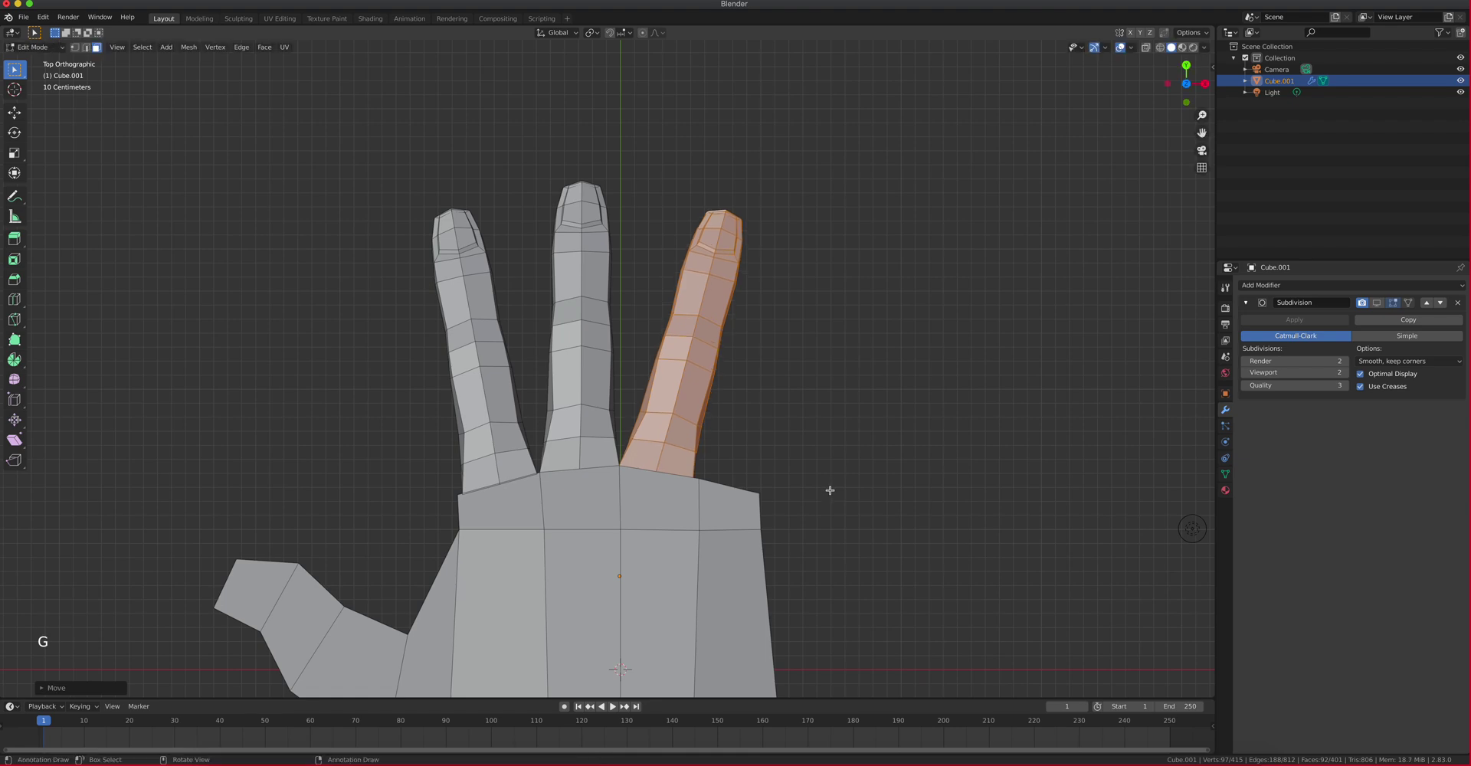
key("g")
left_click(831, 492)
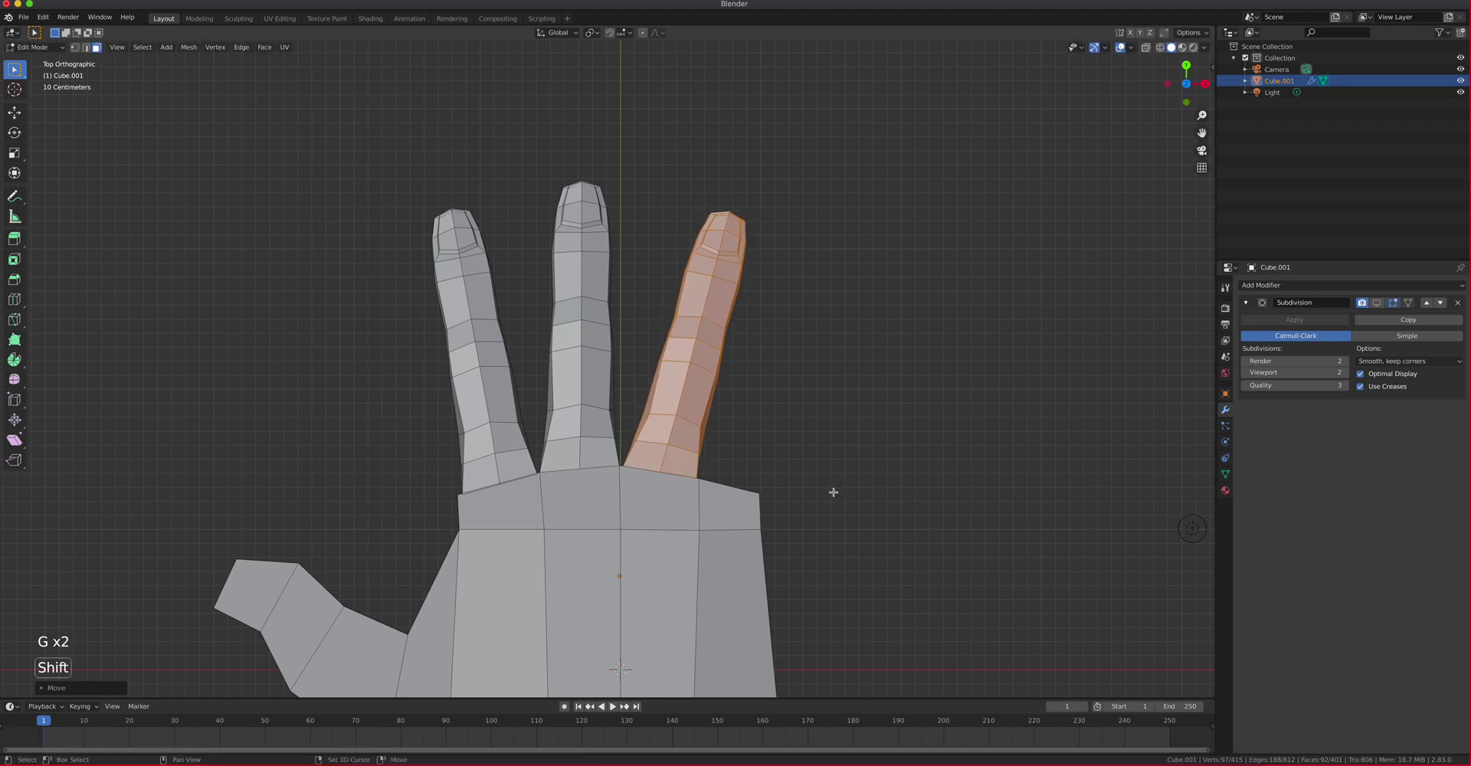
Duplicate the ring finger, and rotate and move the copy outward to the little finger position
key("shift+d")
left_click(909, 503)
key("r")
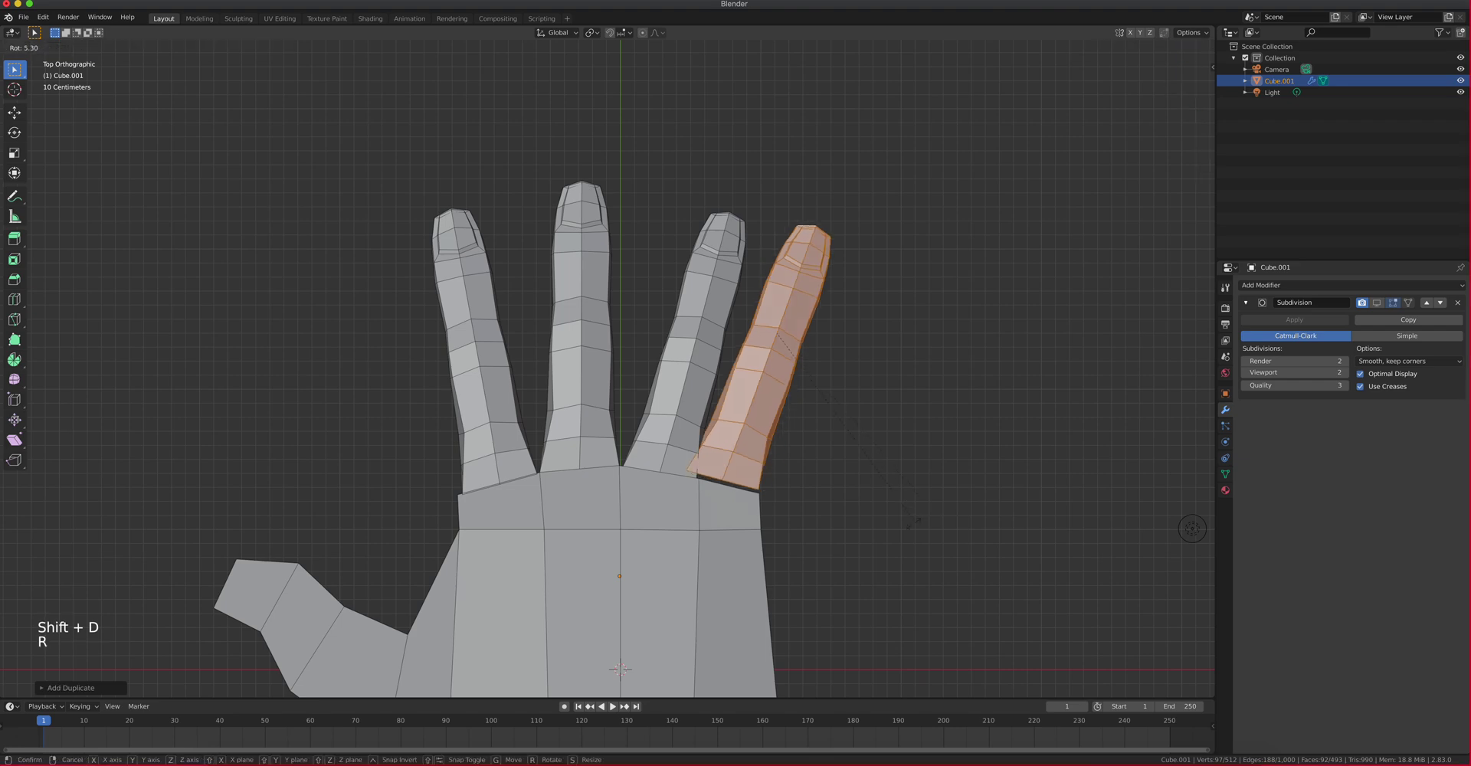
left_click(904, 522)
key("g")
left_click(918, 530)
Scale the little finger copy down and align its base with the palm's outer edge beside the ring finger
key("s")
left_click(898, 516)
key("g")
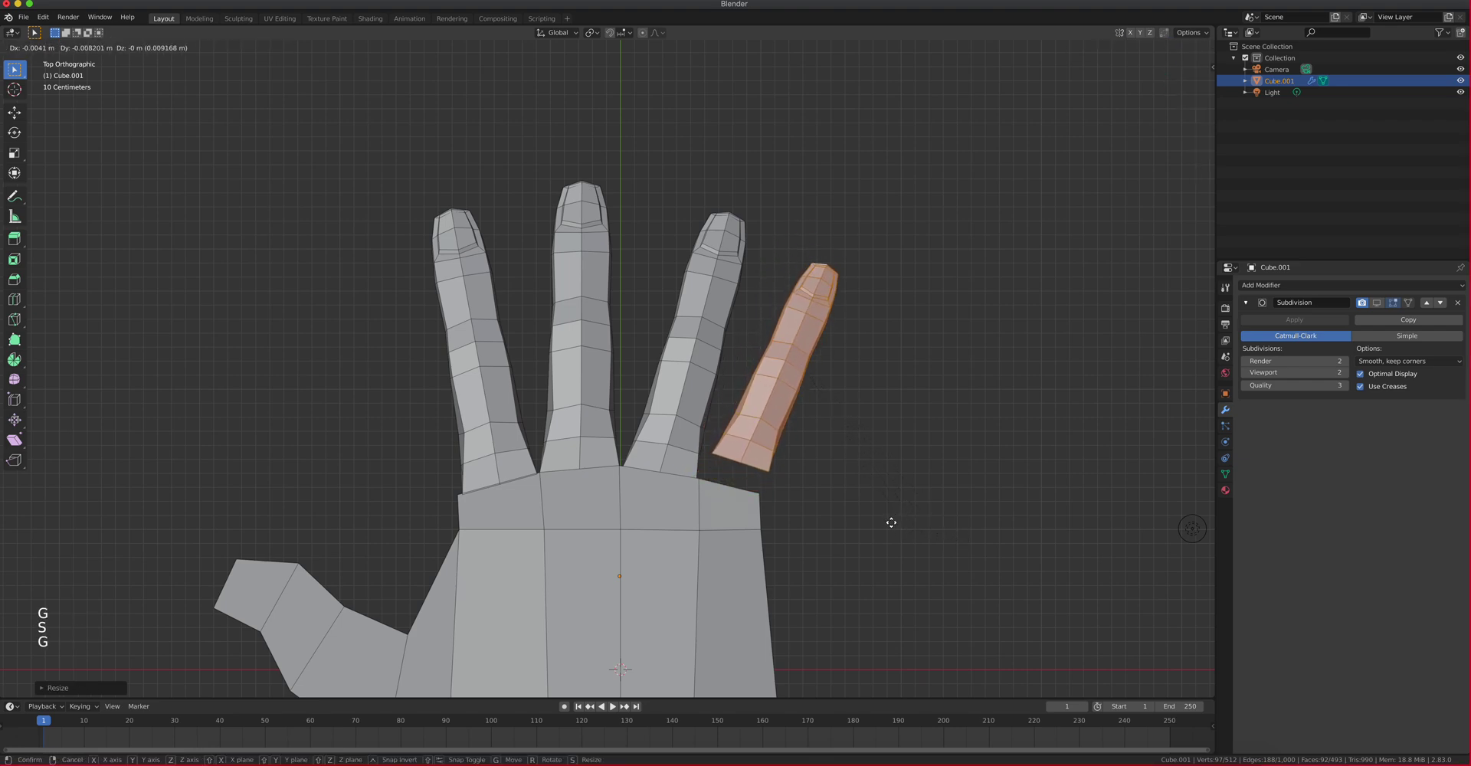
left_click(881, 542)
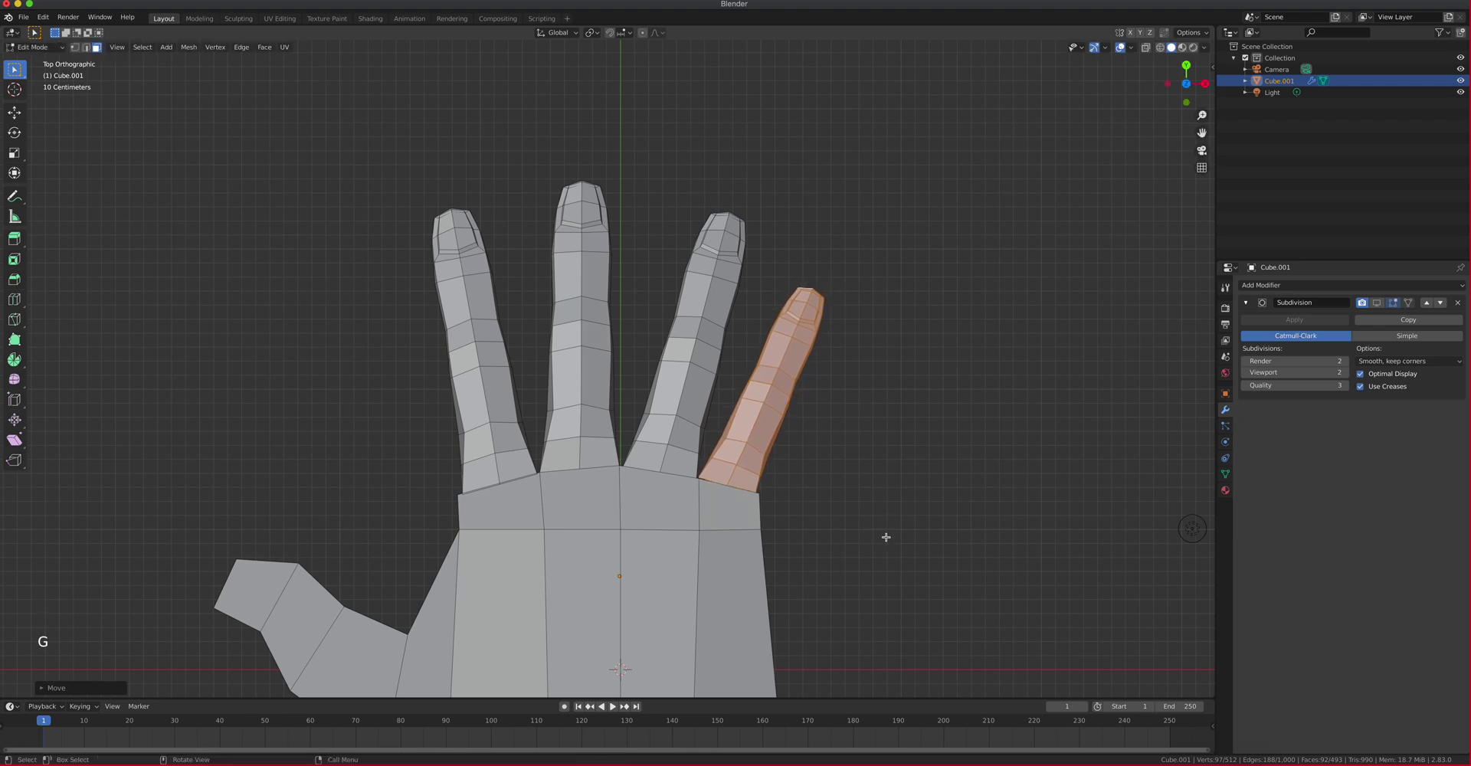
key("s")
left_click(886, 536)
key("g")
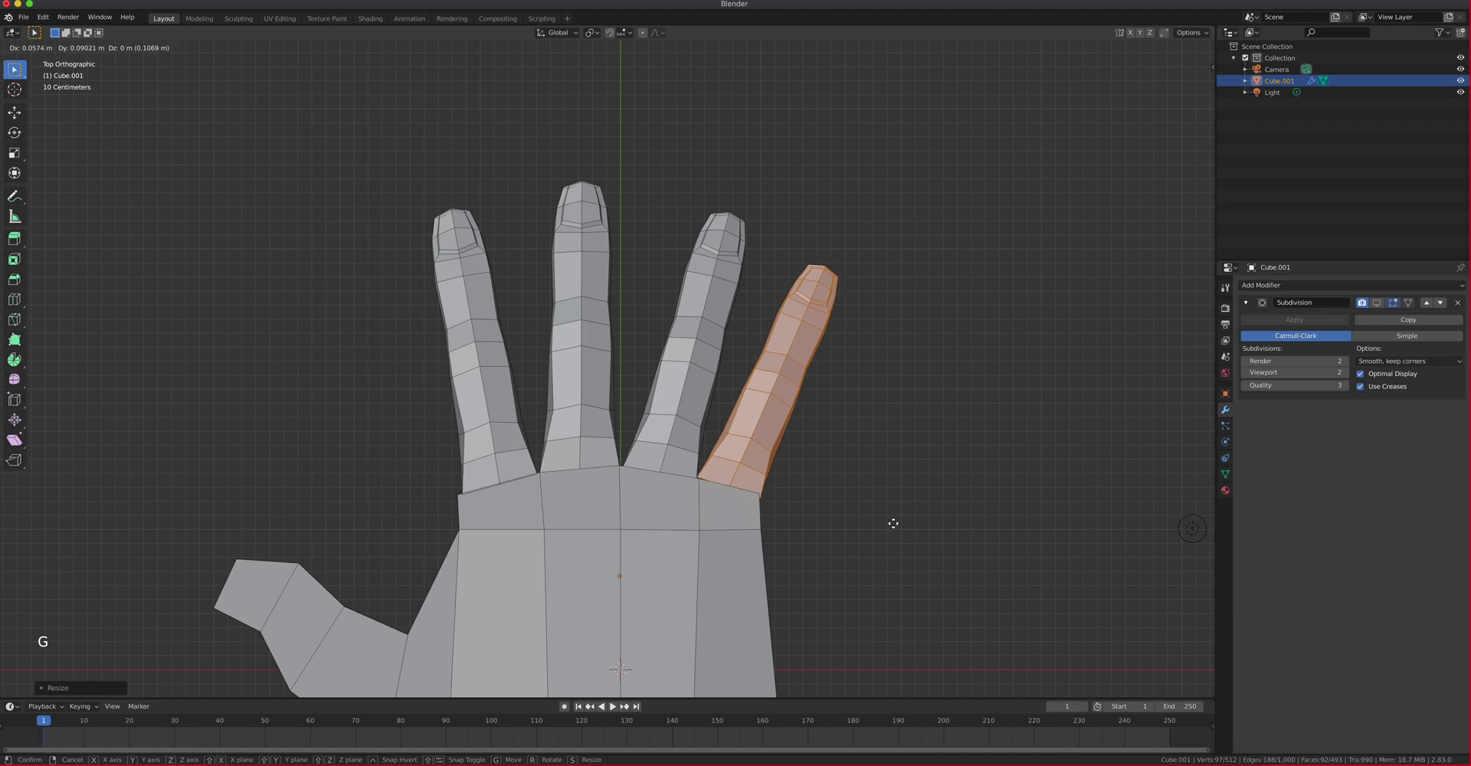
left_click(893, 523)
Duplicate the outer part of the index finger, from the tip past the middle joint, and place the copy near the thumb stub
scroll(796, 521, "down", 3)
middle_click_drag(798, 519, 888, 409)
scroll(949, 424, "up", 2)
scroll(888, 409, "down", 1, "shift")
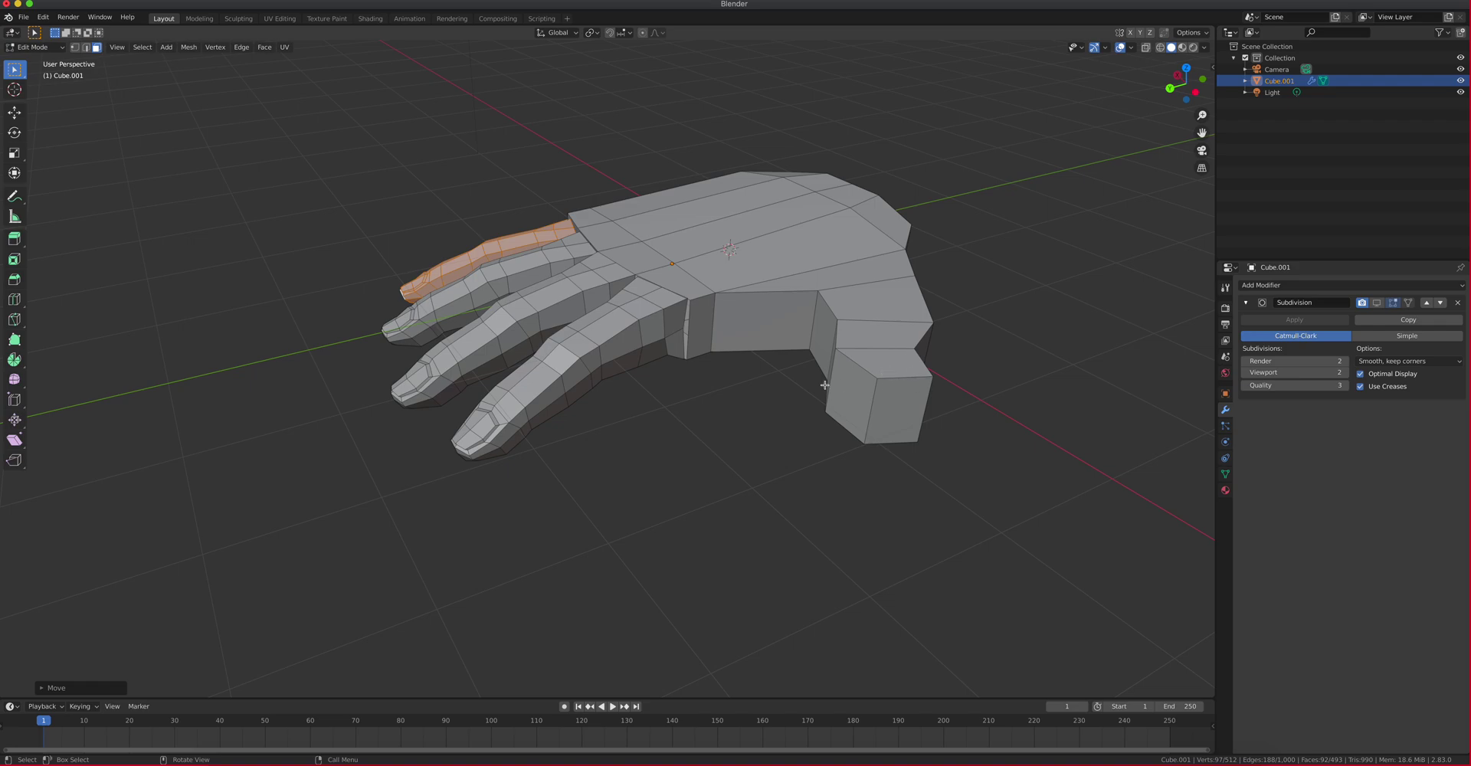
middle_click_drag(777, 411, 693, 365)
scroll(609, 402, "up", 1)
left_click(607, 398)
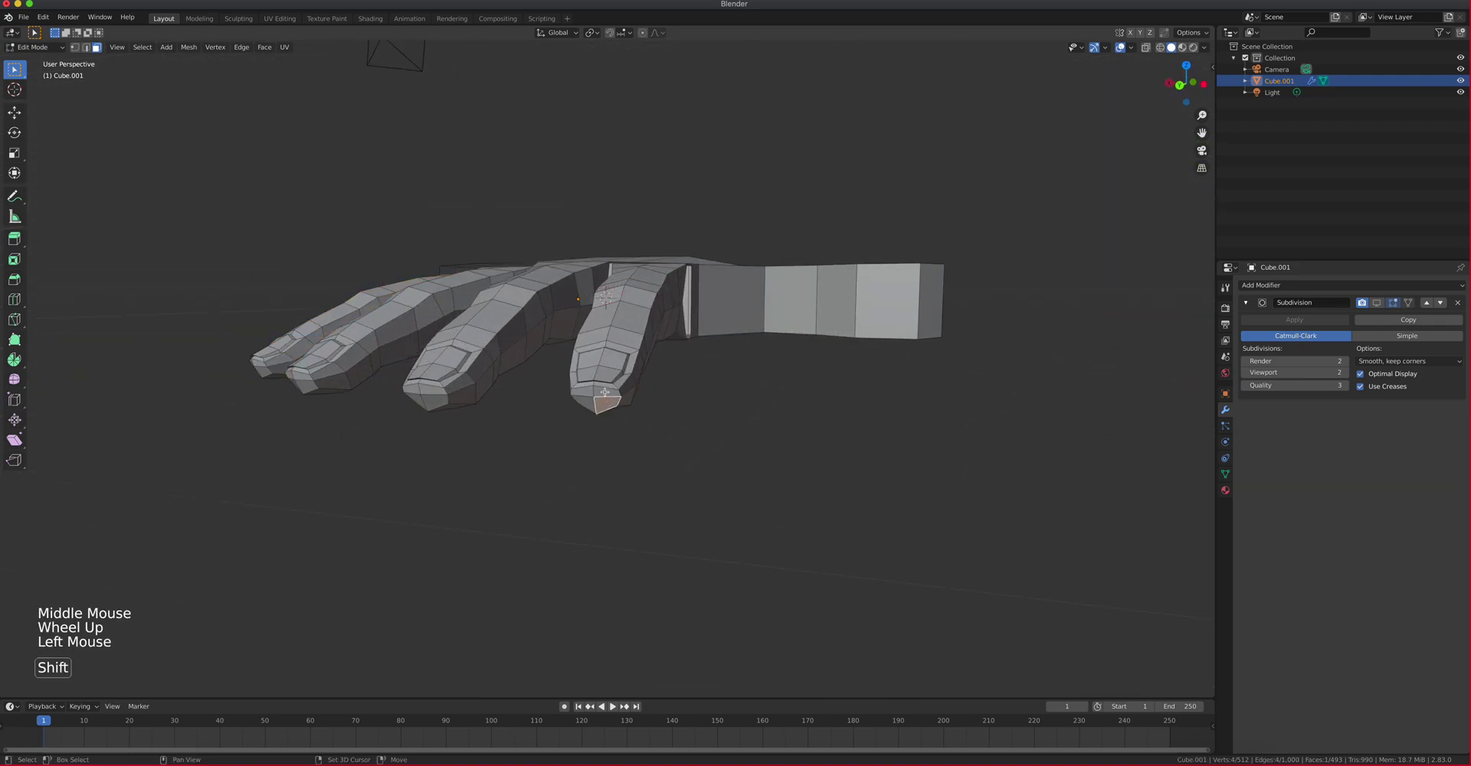
left_click(601, 402, "shift")
left_click(586, 394, "shift")
left_click(591, 399, "shift")
key("ctrl+KP_Add")
key("ctrl+KP_Add")
key("ctrl+KP_Add")
key("ctrl+KP_Add")
key("ctrl+KP_Add")
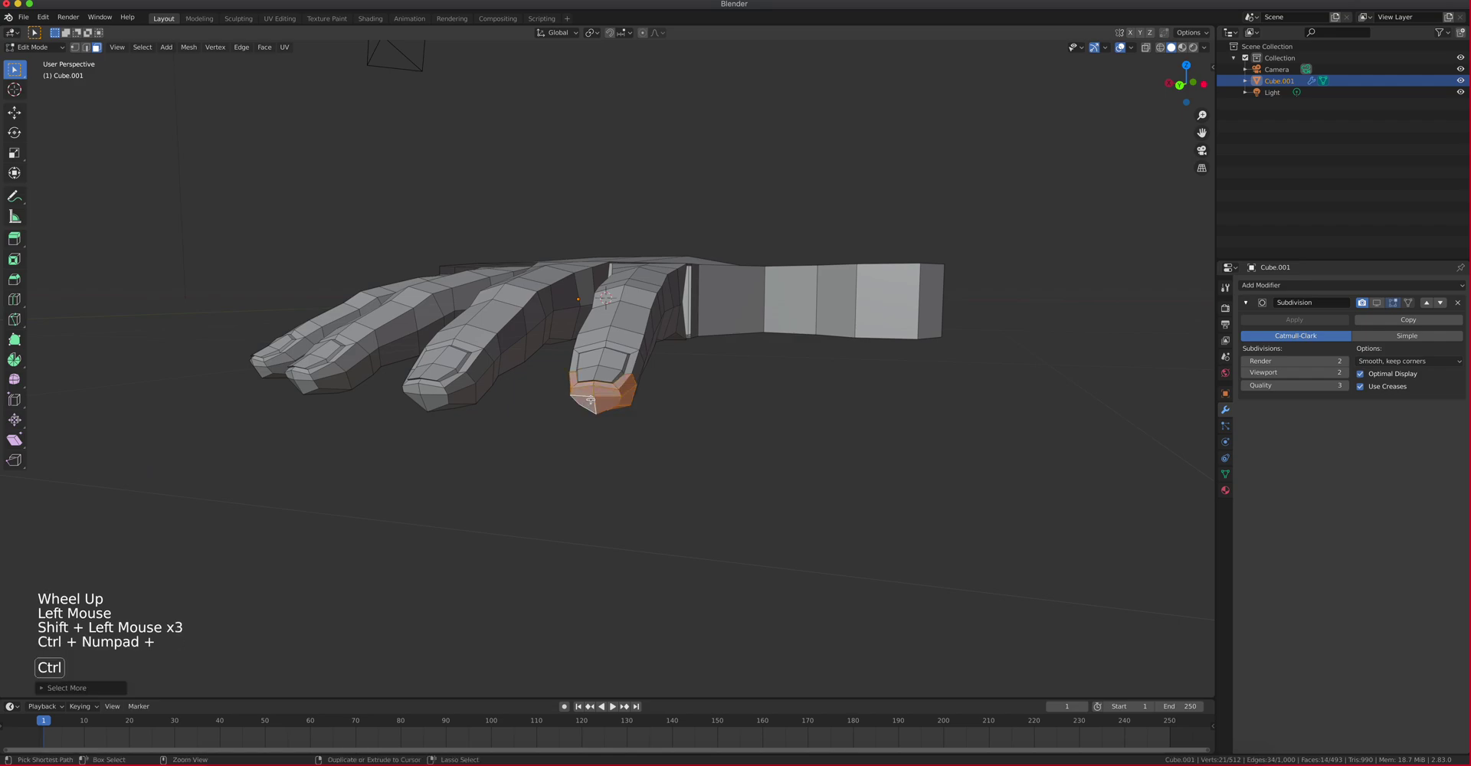
middle_click_drag(691, 370, 608, 398)
key("ctrl+KP_Add")
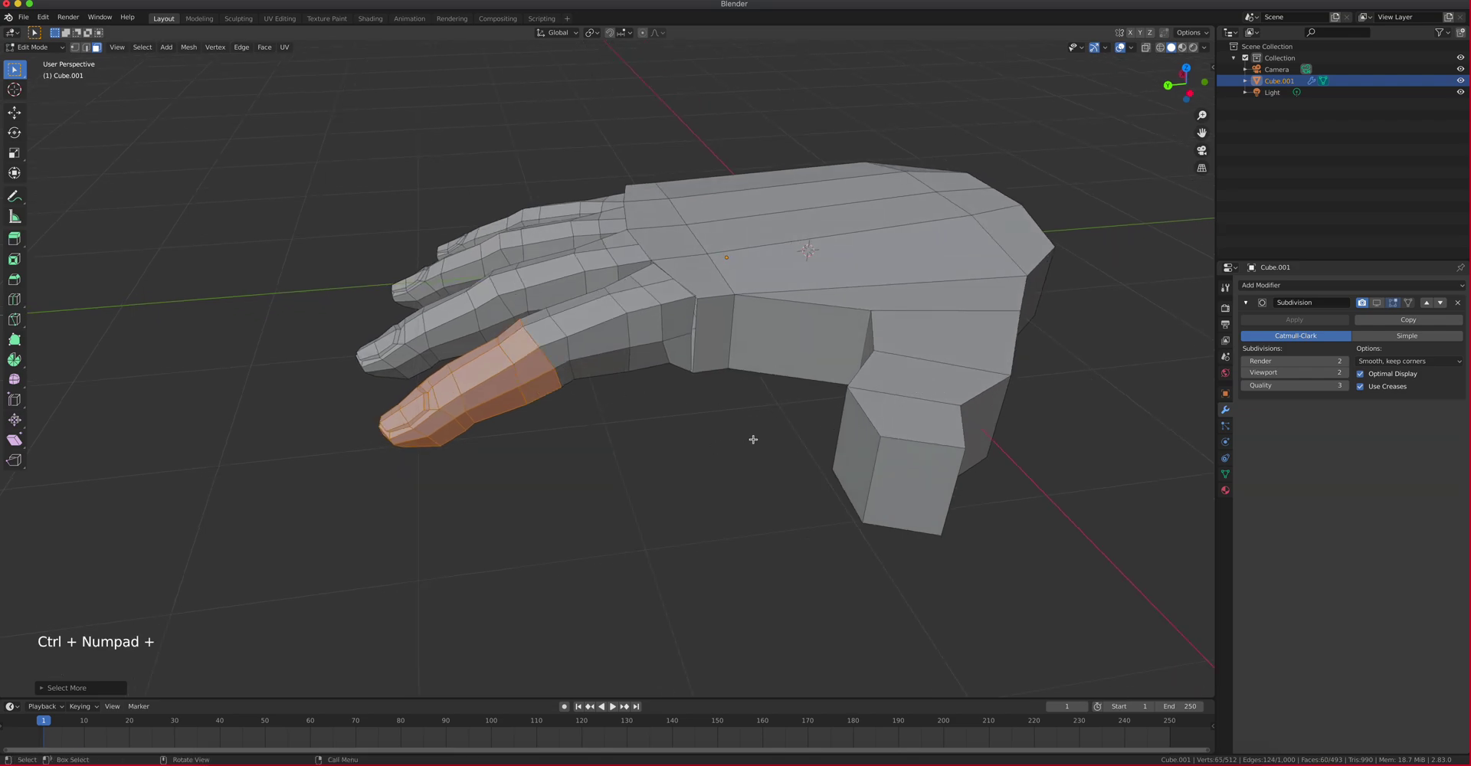
key("shift+d")
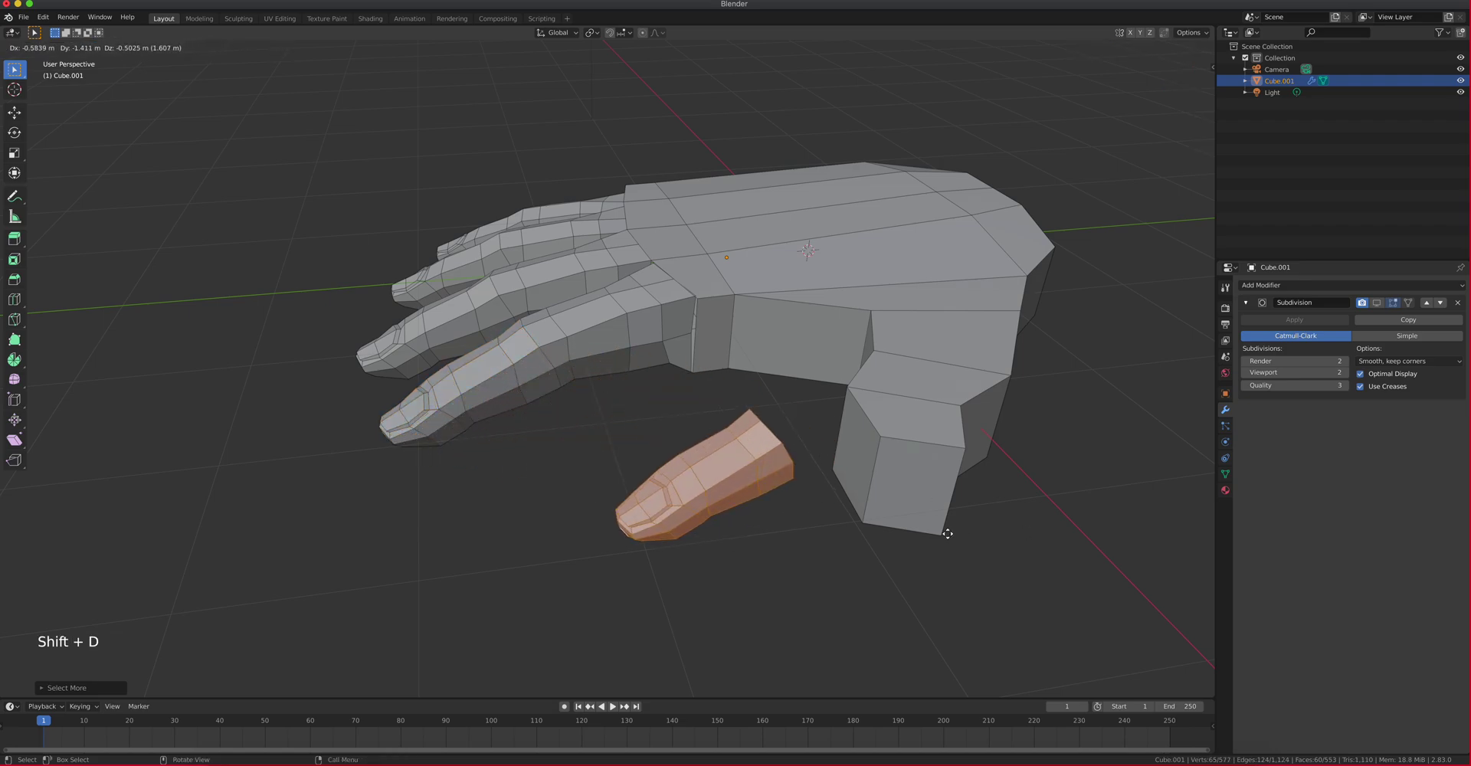
left_click(948, 534)
Orient the finger copy as a thumb in top view: straighten it, rotate it about -84° around global Y, and angle it along the thumb stub
key("KP_7")
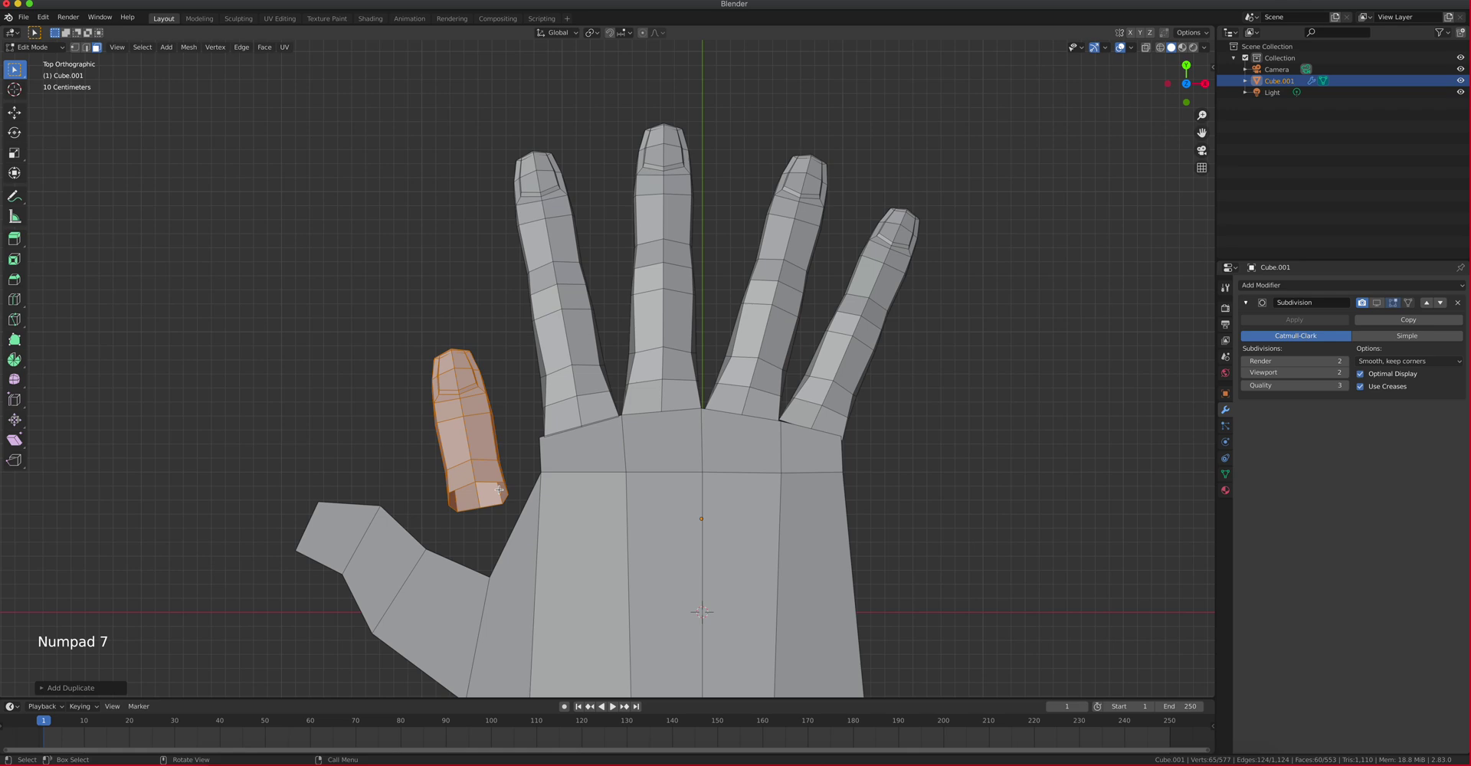
key("r")
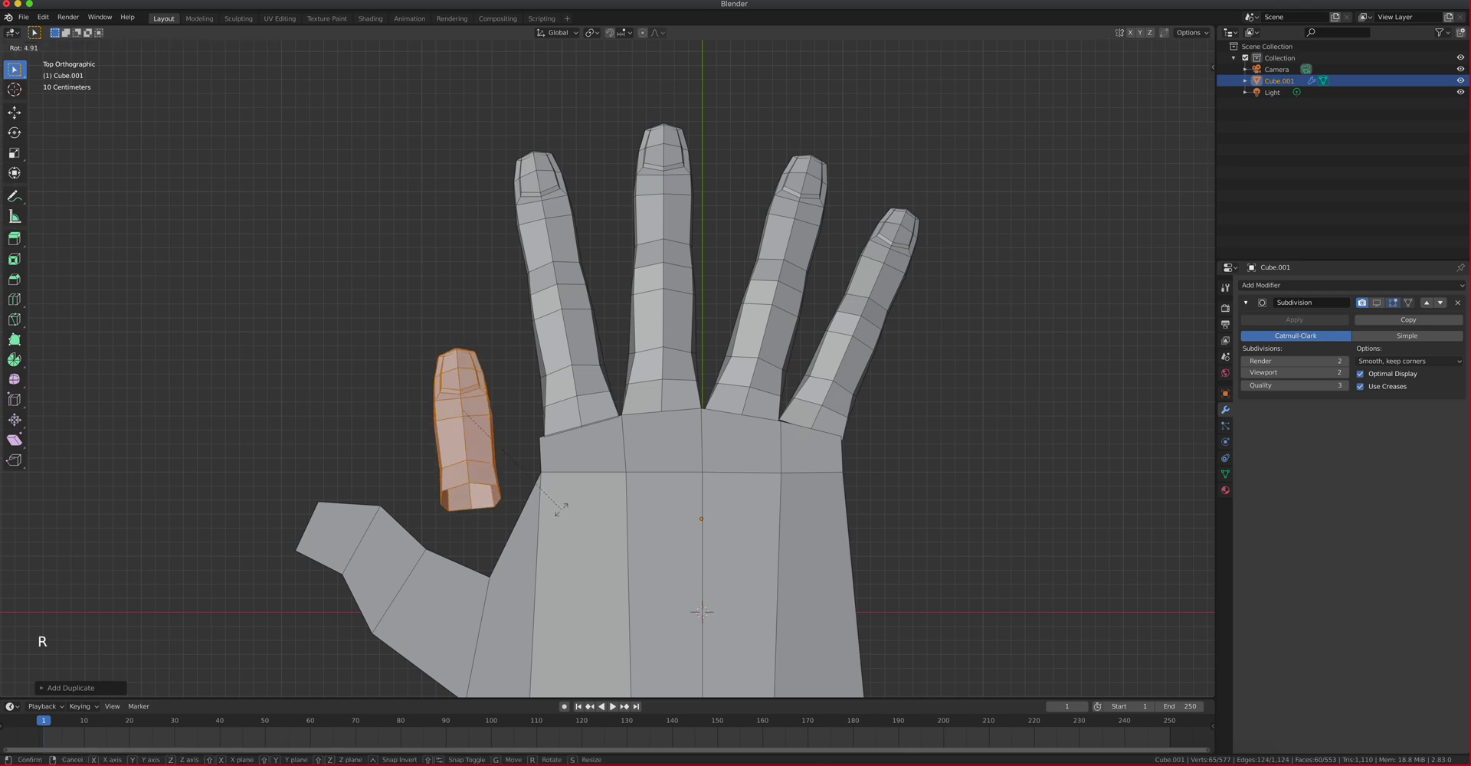
left_click(549, 512)
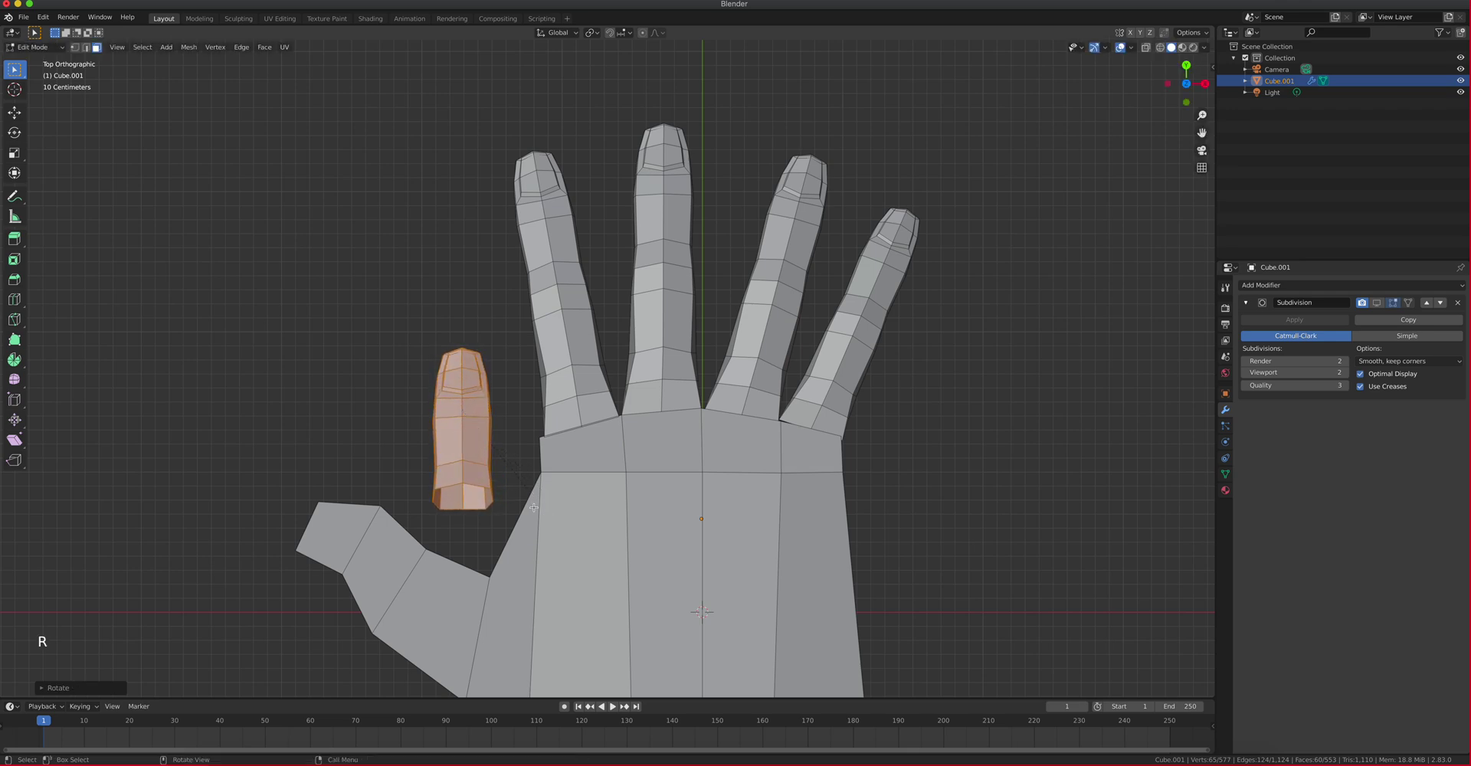
key("r")
key("y")
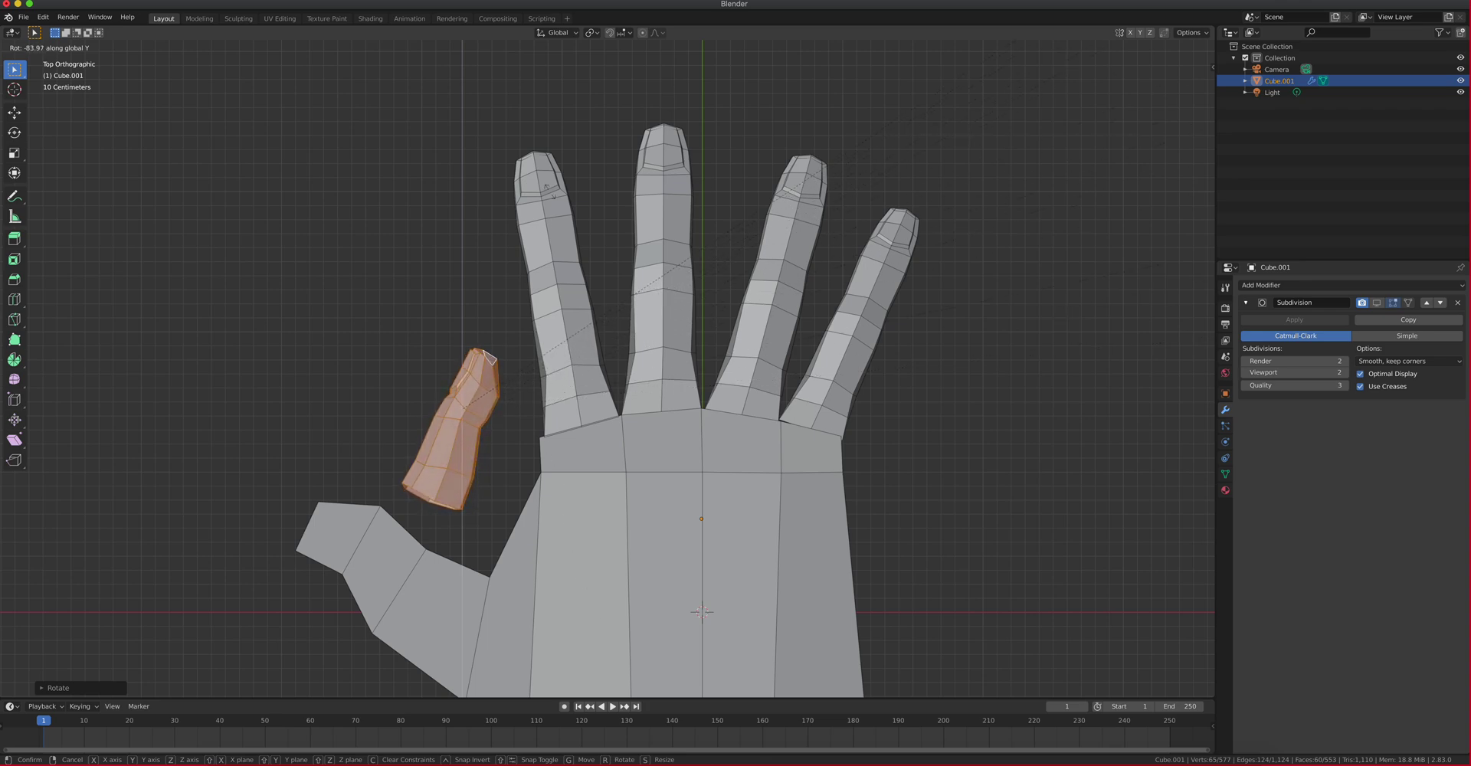
left_click(487, 672)
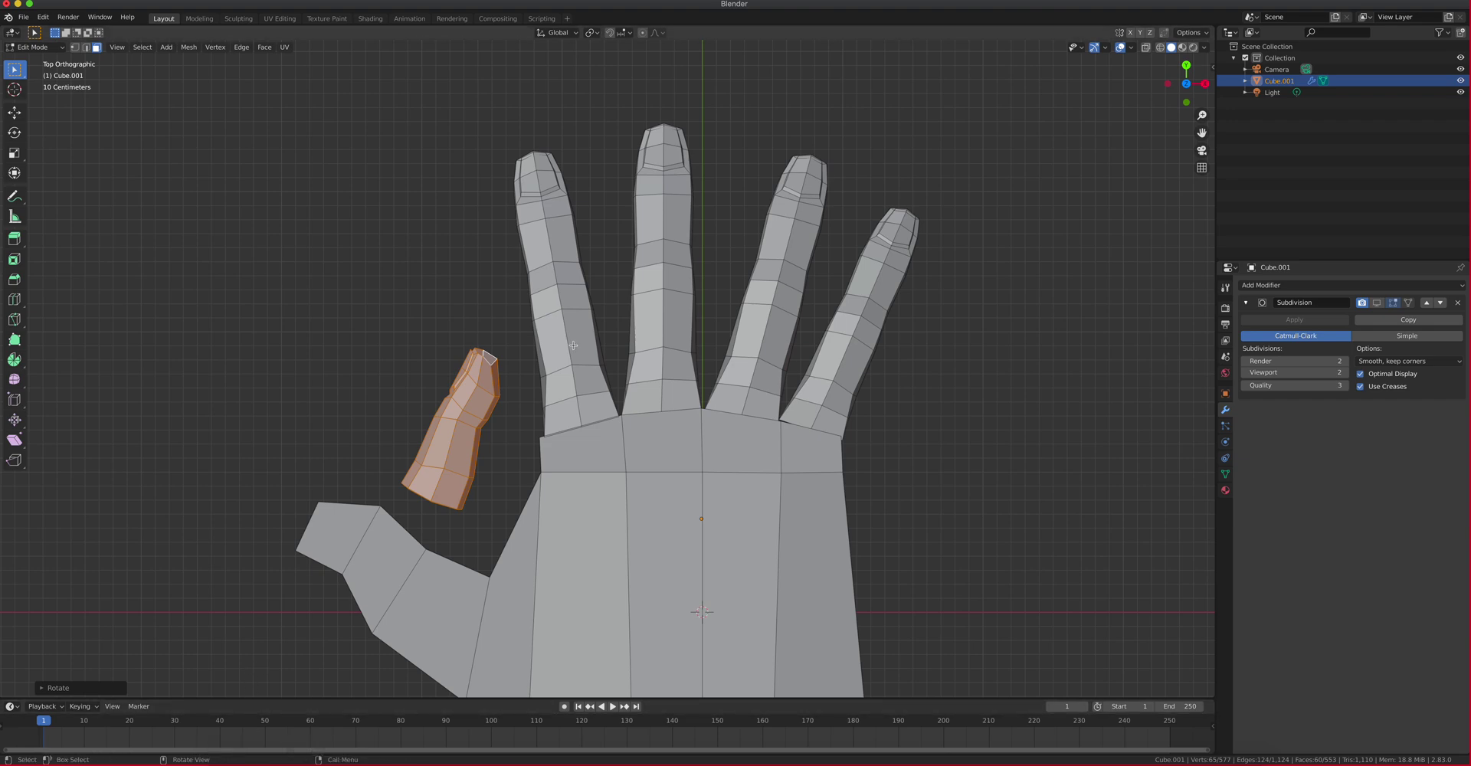
key("r")
left_click(439, 111)
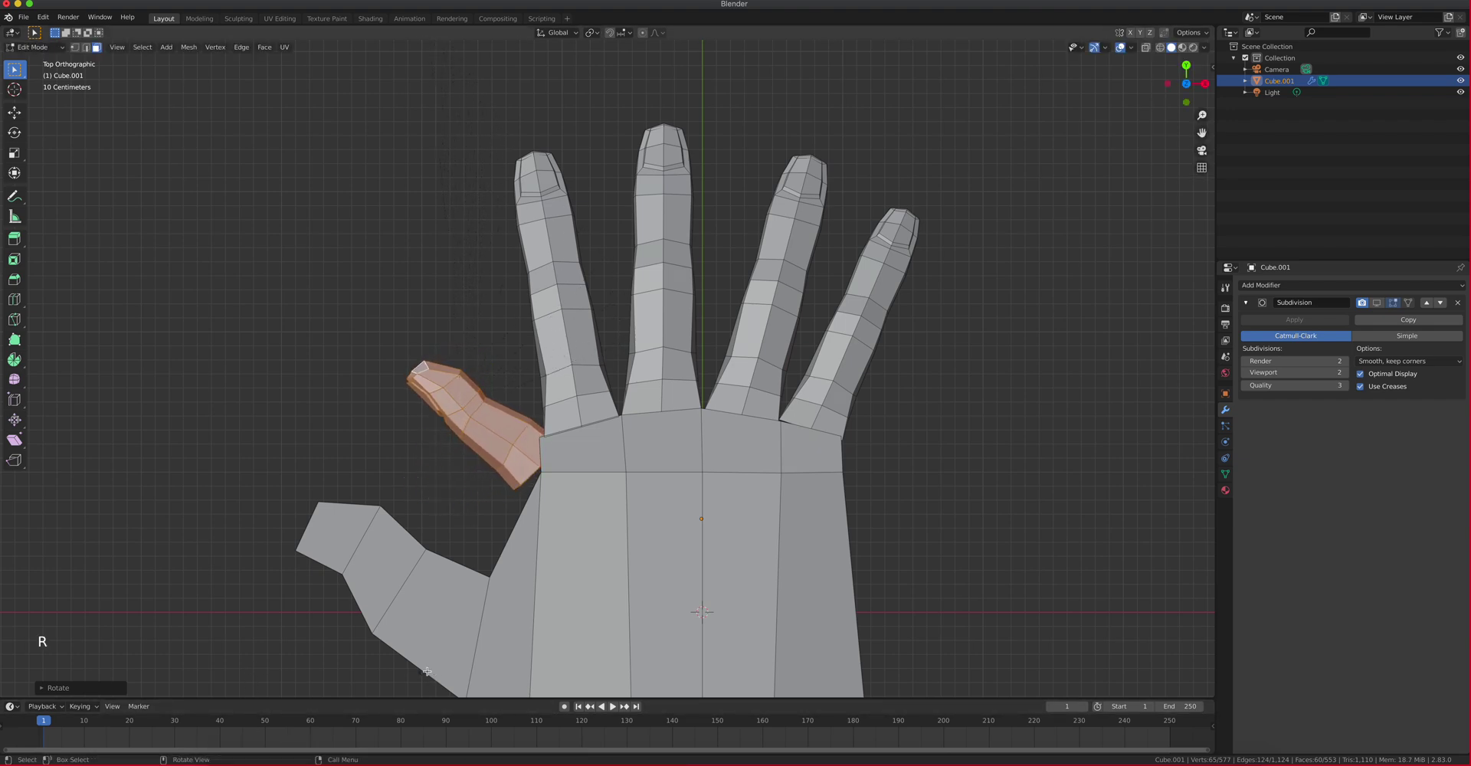
Move the thumb piece over to the end of the thumb stub and scale it up by about 1.13
key("g")
key("g")
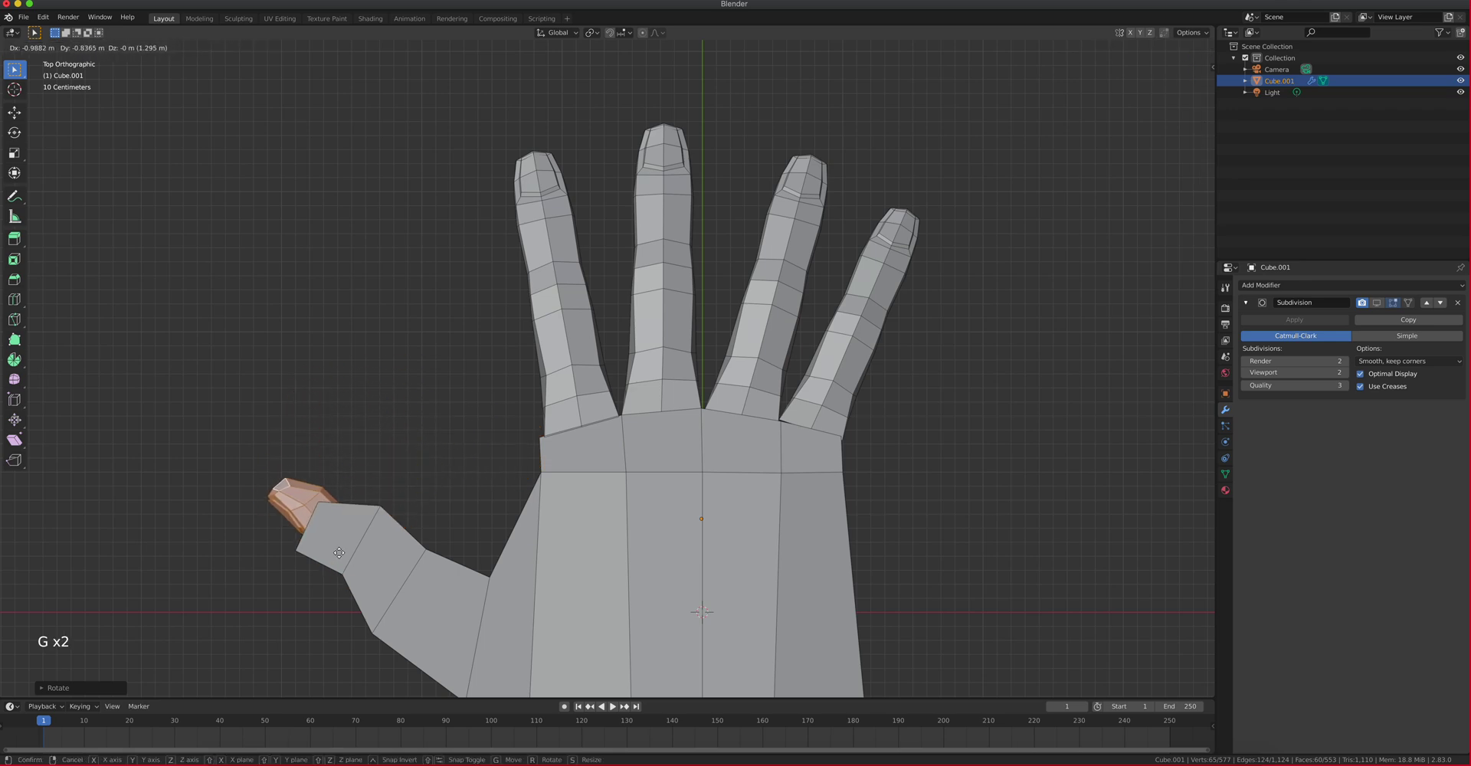
left_click(338, 552)
middle_click_drag(346, 548, 440, 434)
key("s")
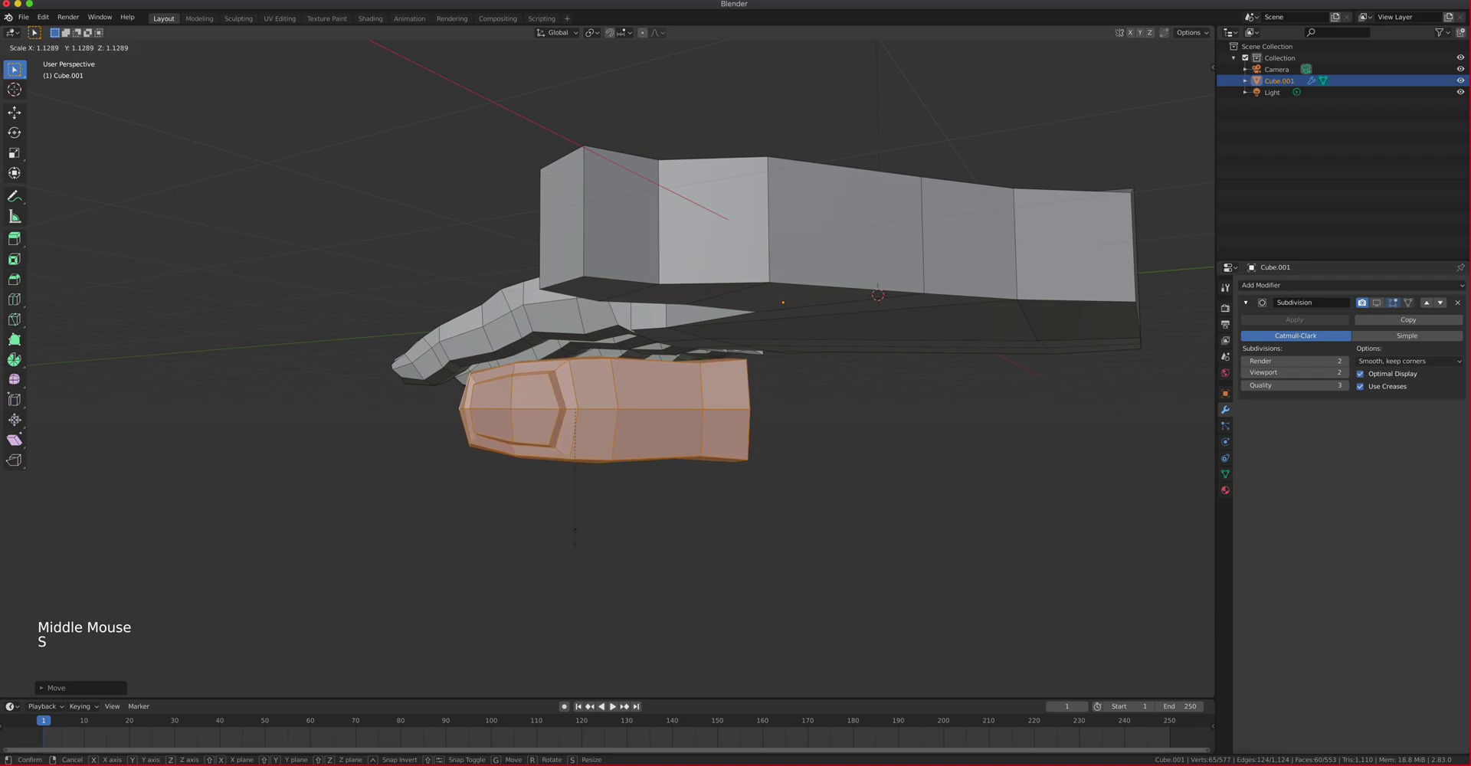
left_click(572, 536)
Widen the outer half of the thumb piece, including the nail, by scaling its vertices about 1.29 along global Z
middle_click_drag(536, 460, 524, 420)
key("1")
left_click(1145, 47)
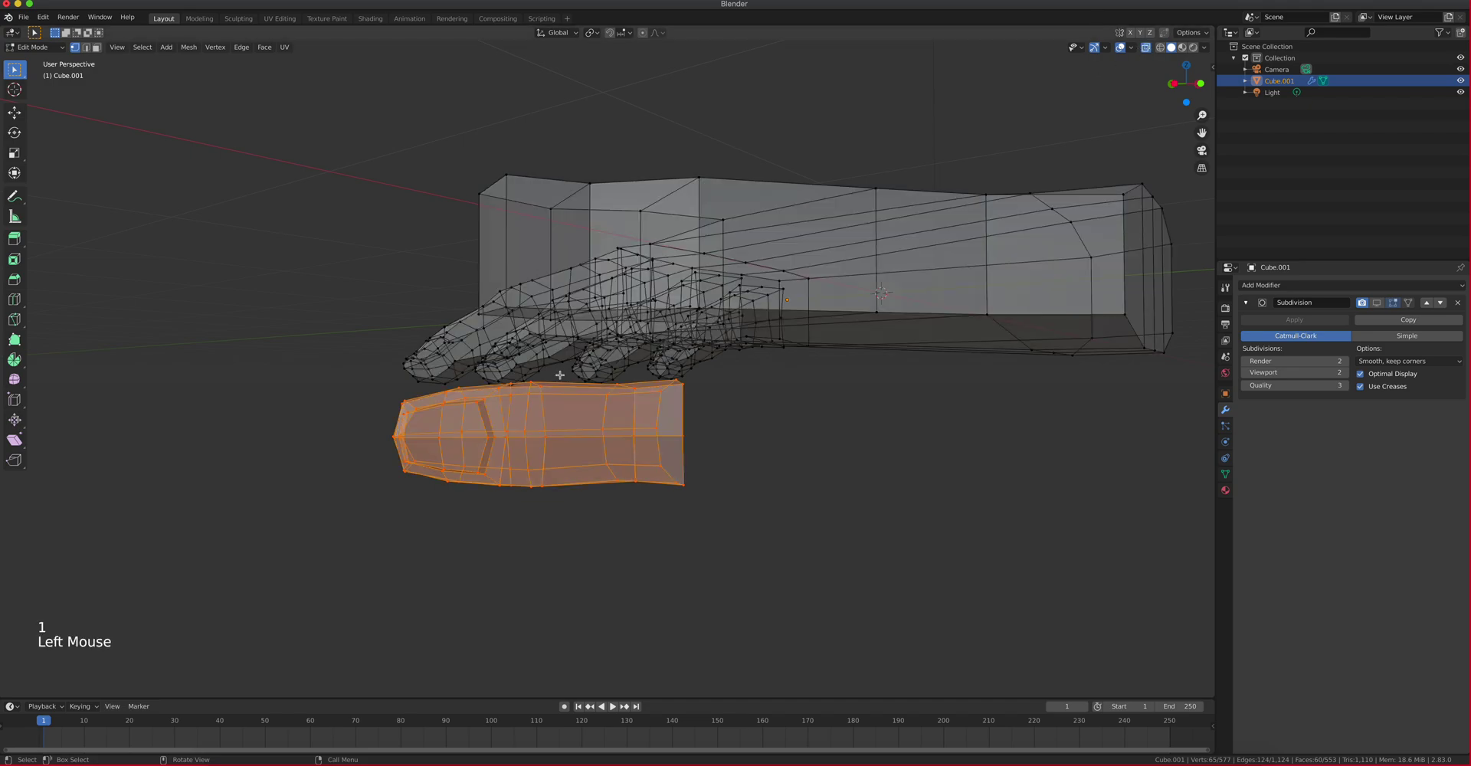
left_click_drag(367, 367, 556, 553)
middle_click_drag(556, 553, 358, 463)
left_click_drag(338, 449, 552, 597)
middle_click_drag(496, 504, 499, 502)
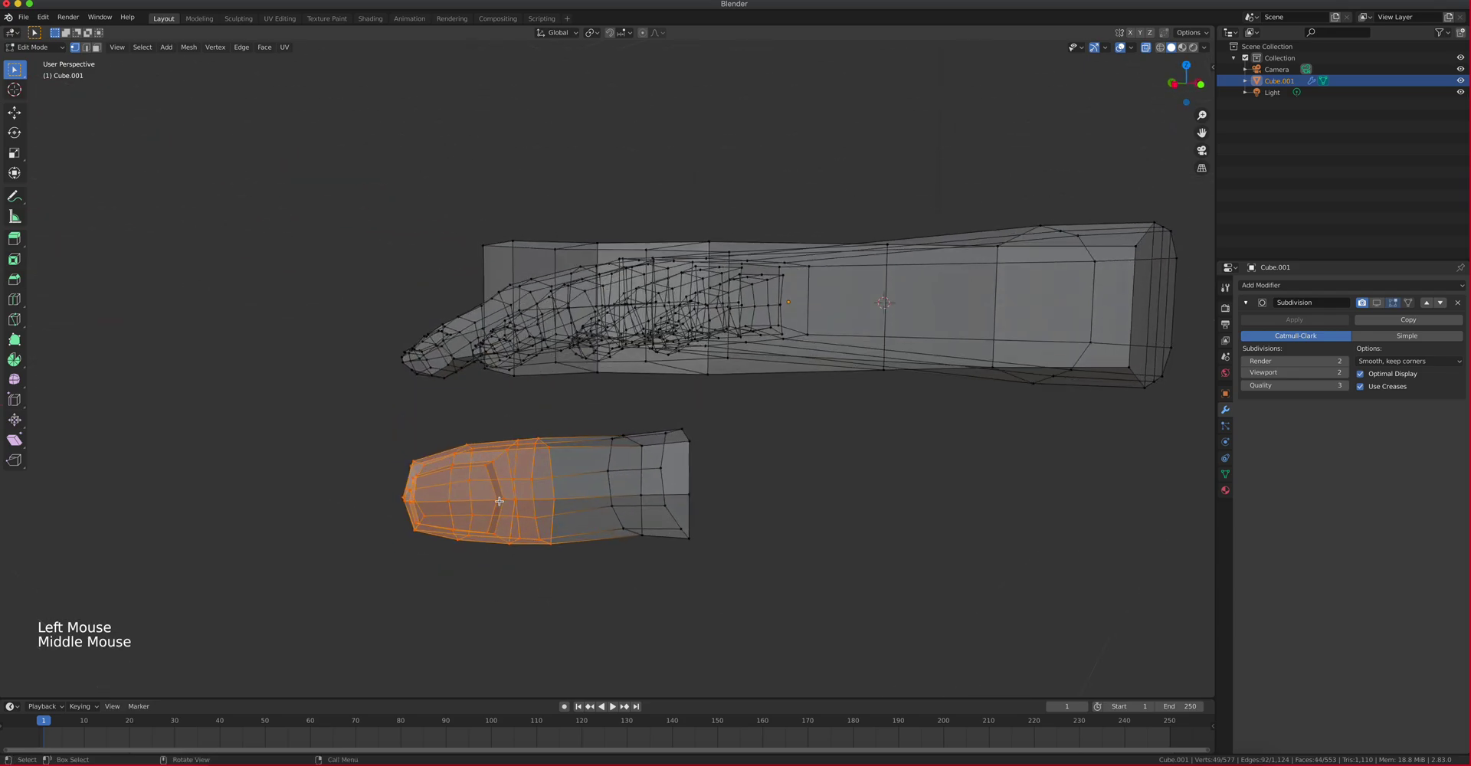
key("s")
key("z")
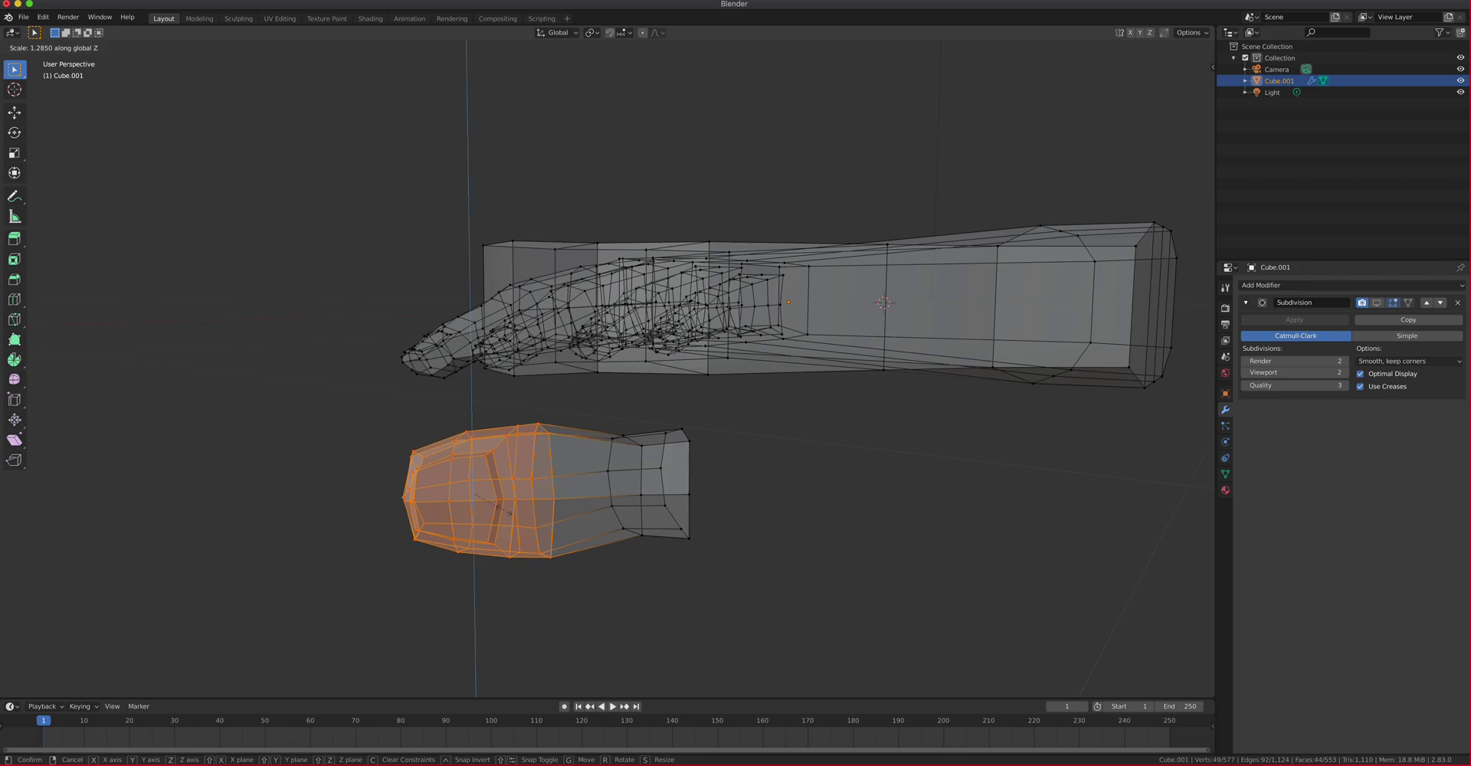
left_click(506, 509)
key("Tab")
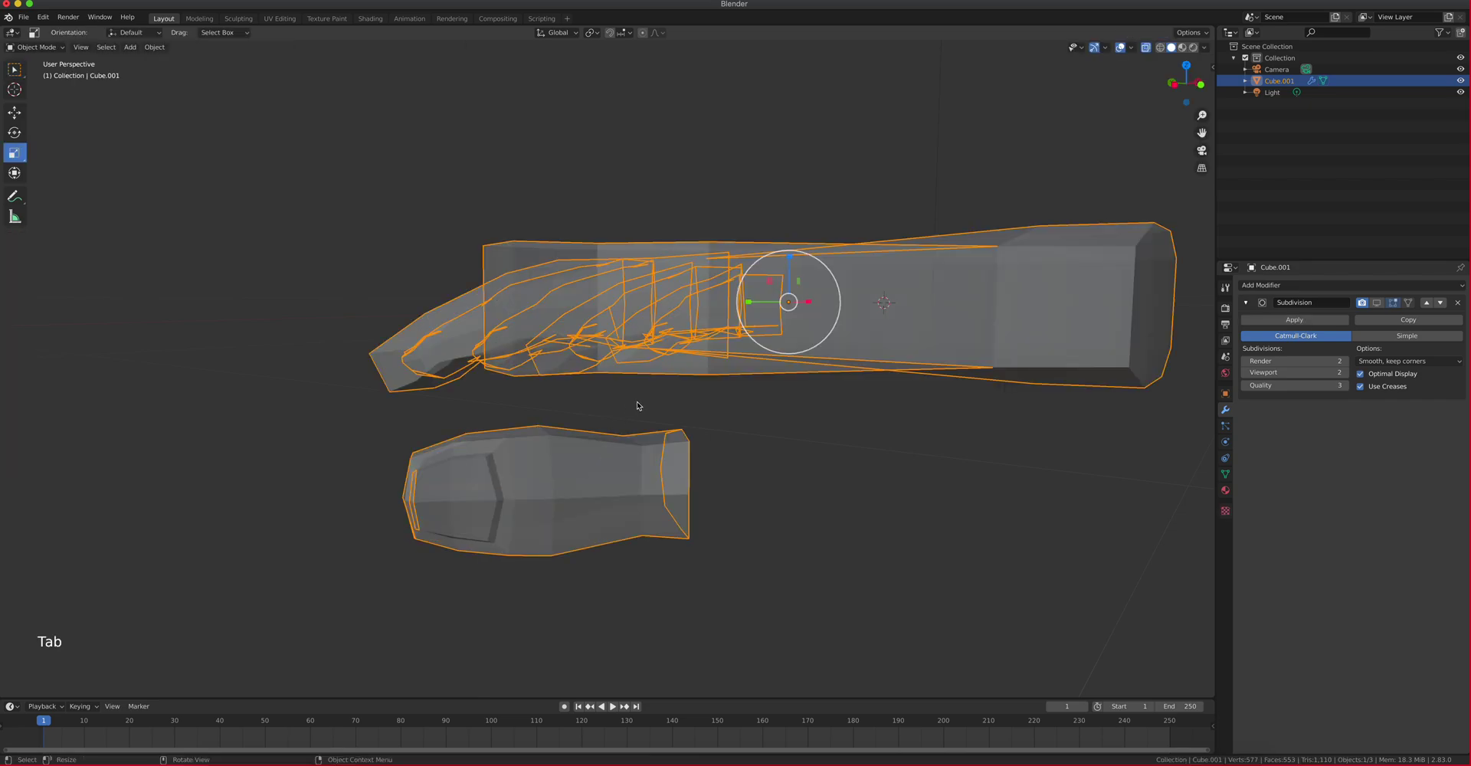
key("Tab")
left_click(1146, 48)
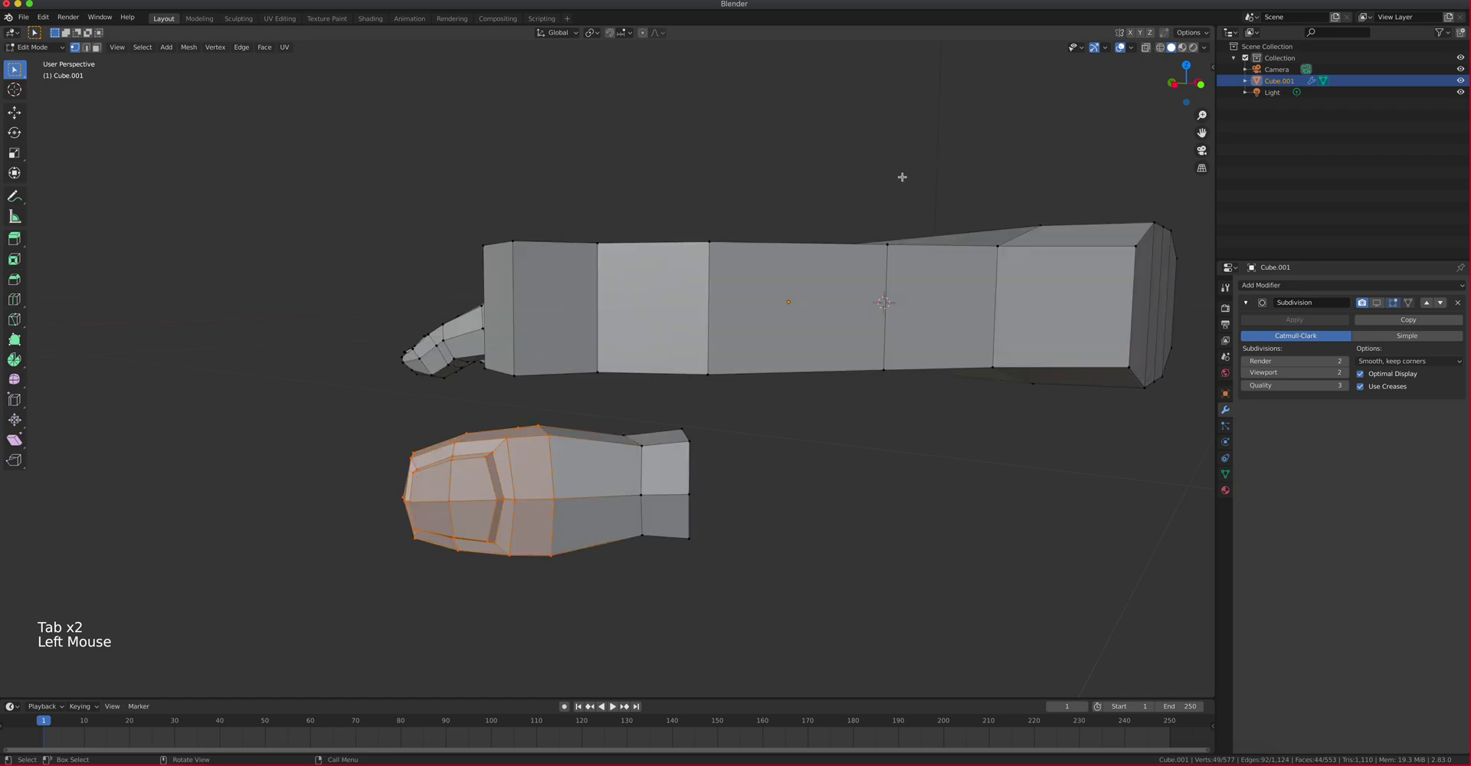
Delete the faces of the blocky end section of the thumb stub, leaving its base open
middle_click_drag(904, 177, 922, 206)
key("2")
key("3")
left_click(609, 490)
key("ctrl+KP_Add")
key("ctrl+KP_Add")
scroll(706, 439, "up", 1)
scroll(707, 438, "down", 2)
middle_click_drag(706, 438, 596, 423)
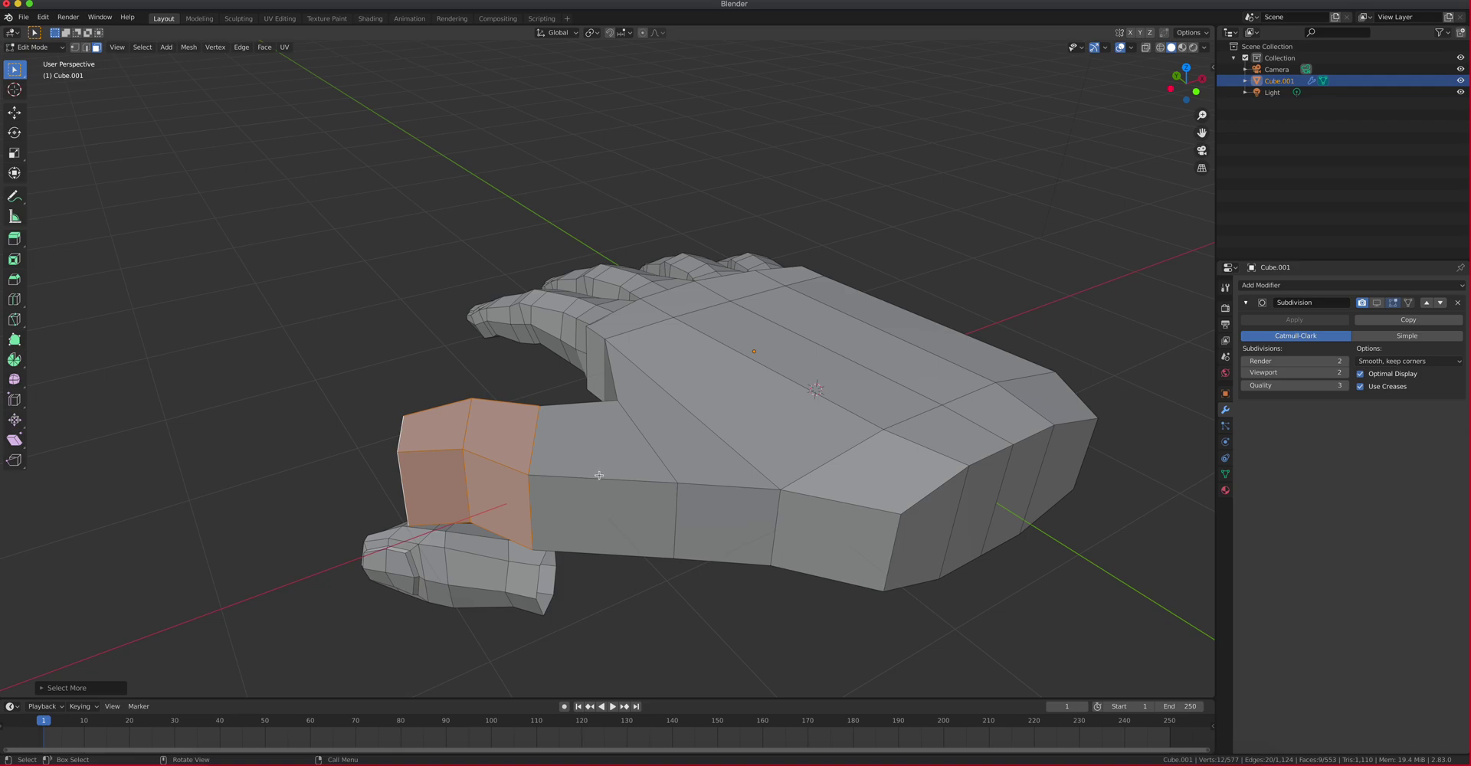
key("x")
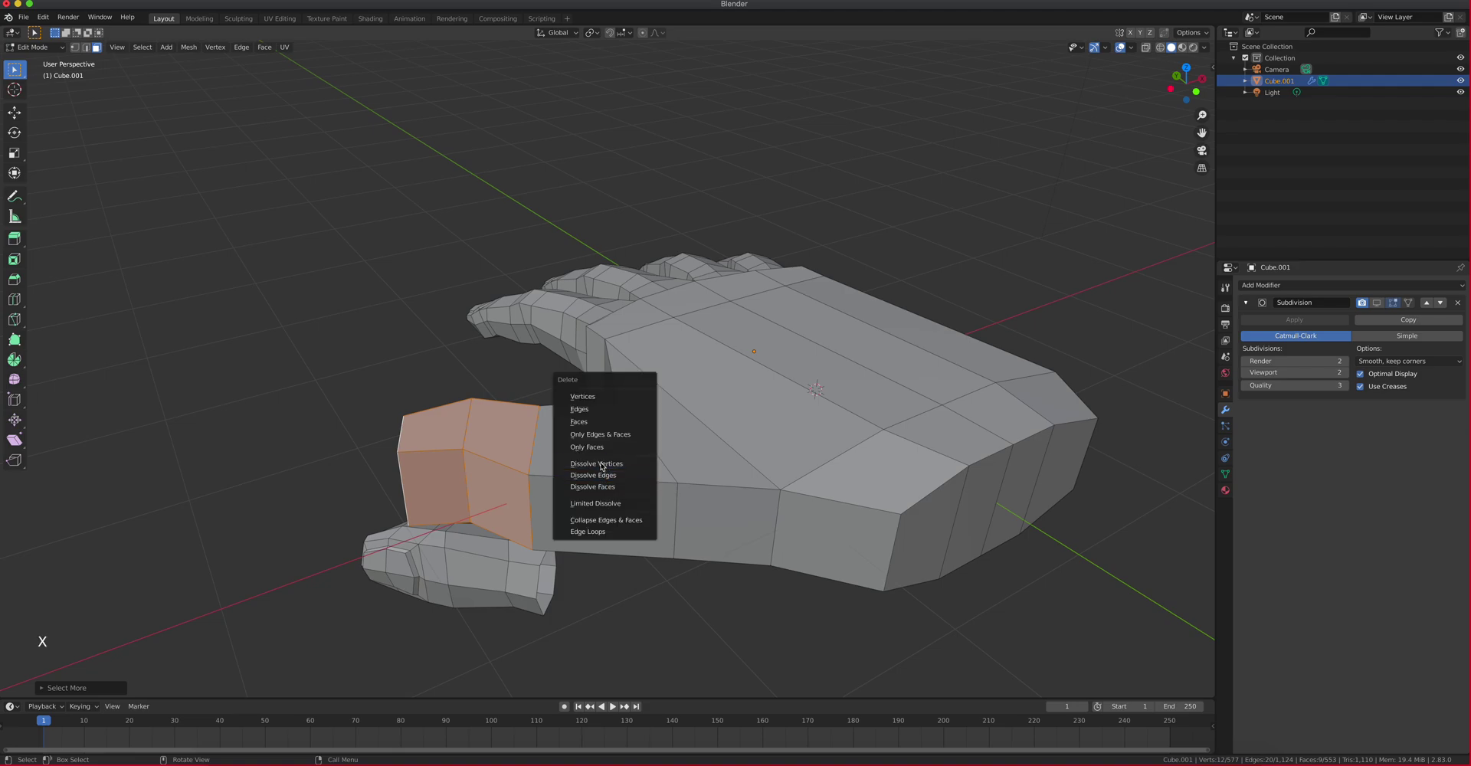
left_click(598, 423)
Add a horizontal loop cut around the side faces of the palm and thumb base
middle_click_drag(598, 426, 630, 436)
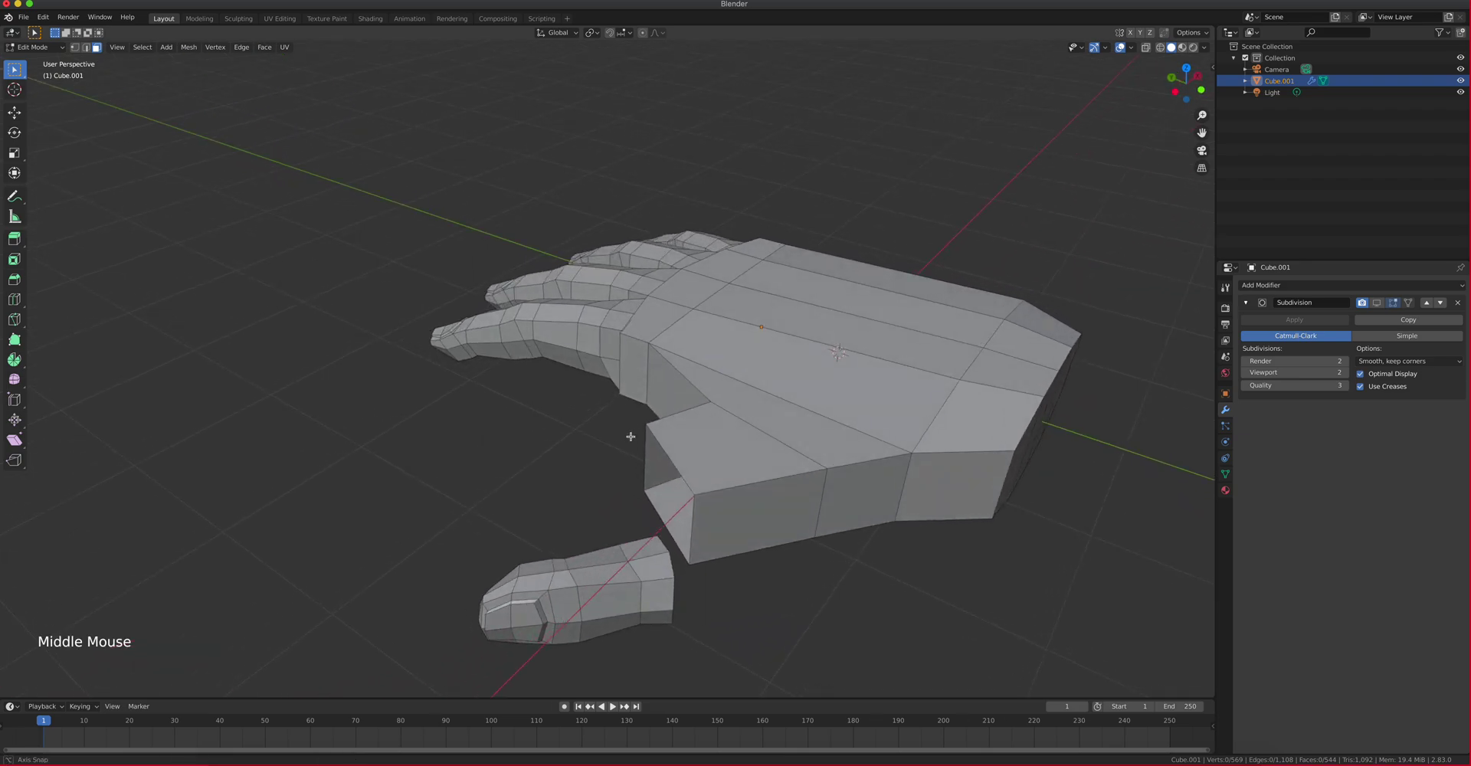
middle_click_drag(663, 485, 630, 545)
key("ctrl")
key("ctrl+r")
left_click(631, 422)
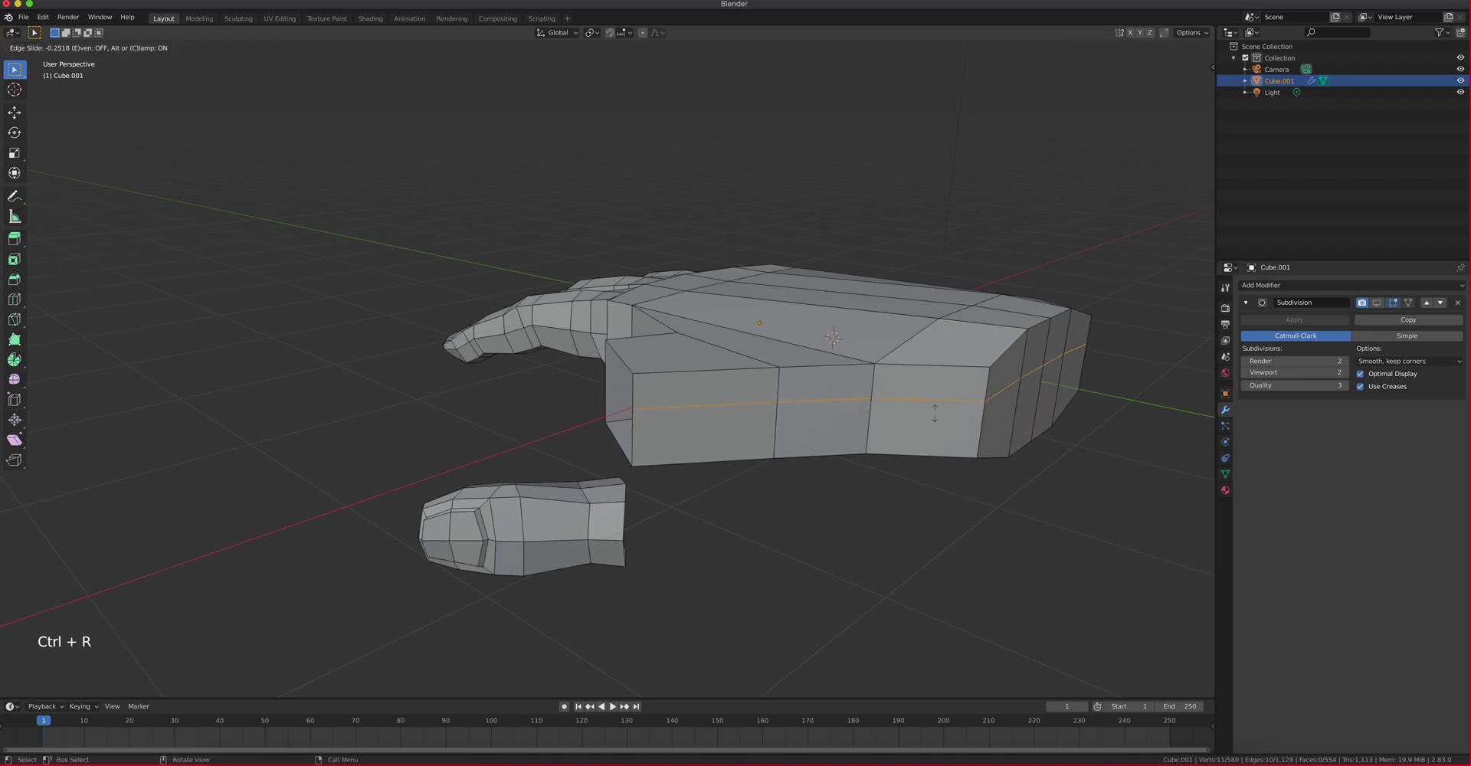
left_click(915, 420)
Add a second loop cut from the middle of the thumb opening across the width of the palm
middle_click_drag(735, 357, 670, 333)
key("ctrl+r")
left_click(721, 421)
left_click(722, 421)
scroll(689, 383, "up", 4)
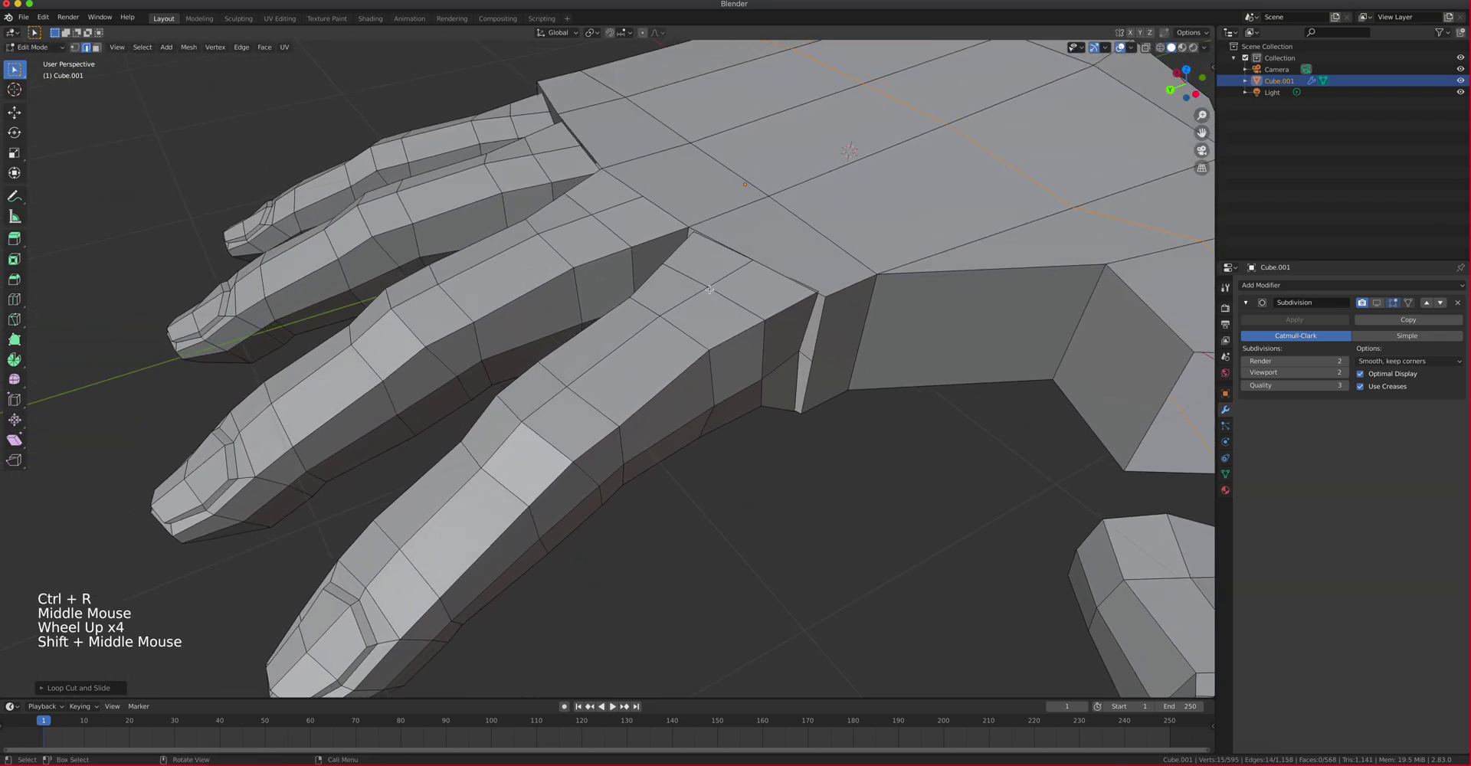
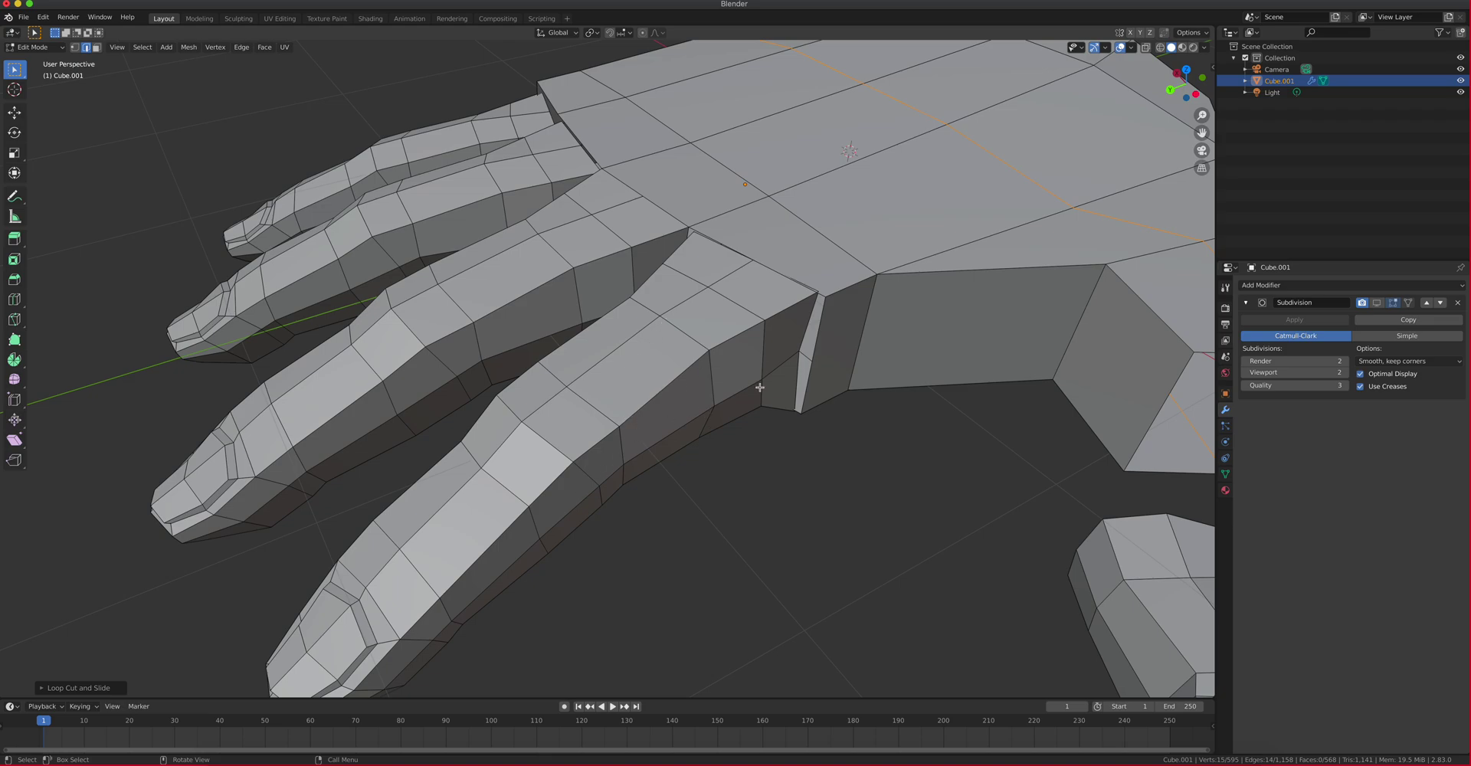
scroll(689, 416, "down", 4)
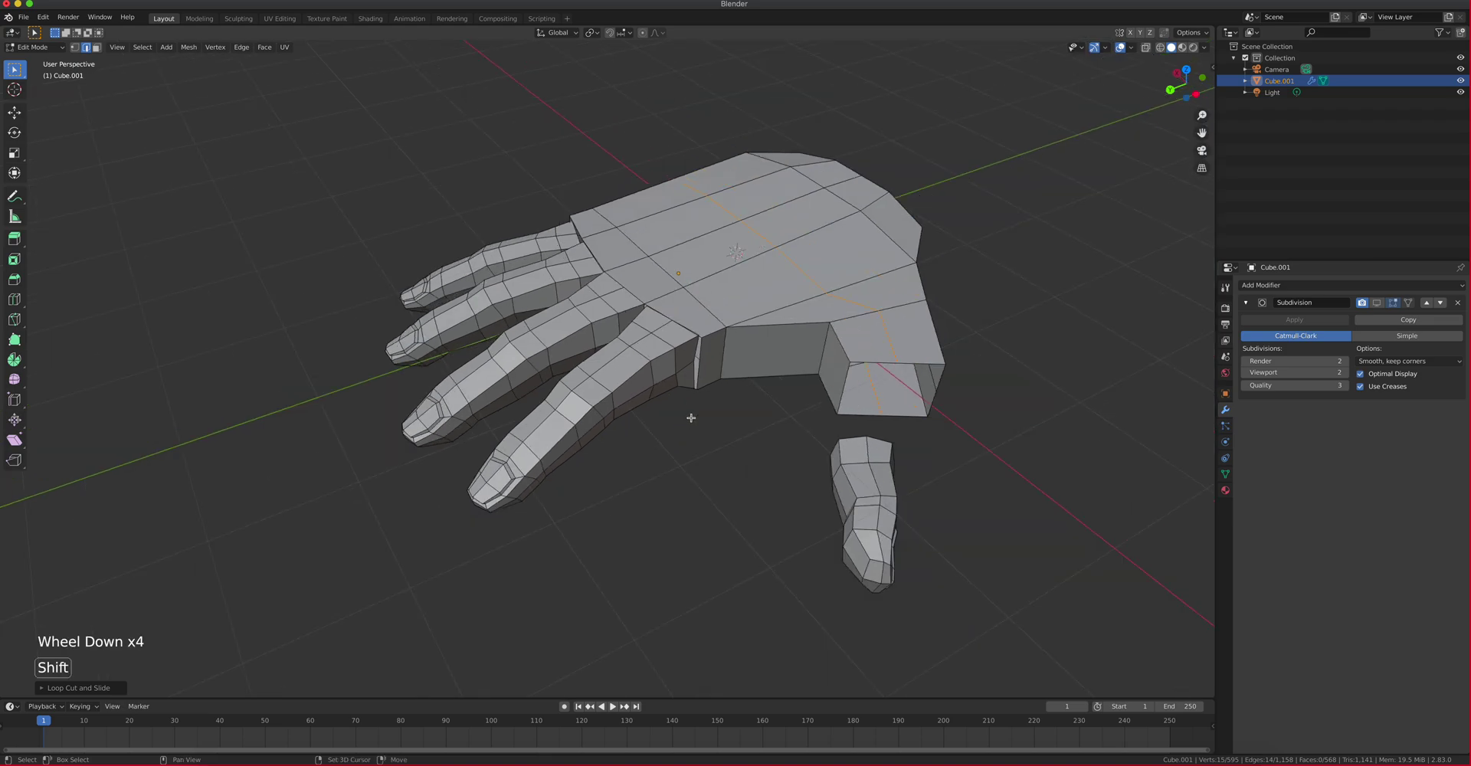
Select the whole thumb piece and raise it in front view to line up with the thumb base opening
middle_click_drag(689, 417, 683, 427, "shift")
scroll(889, 391, "up", 2)
middle_click_drag(889, 391, 666, 486, "shift")
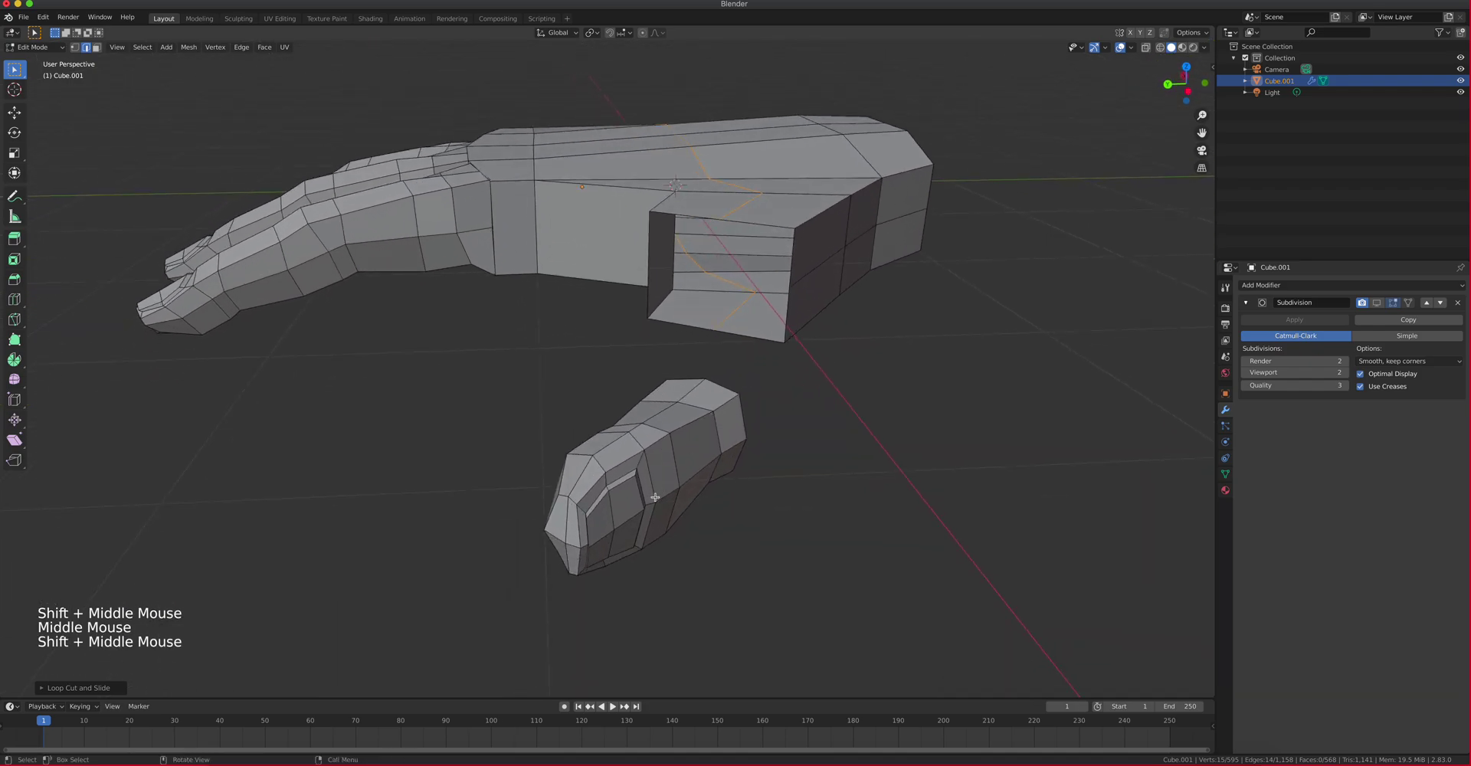
left_click(657, 496)
key("ctrl+KP_Add")
key("ctrl+KP_Add")
key("ctrl+KP_Add")
key("ctrl+KP_Add")
key("ctrl+KP_Add")
key("ctrl+KP_Add")
key("ctrl+KP_Add")
key("ctrl+KP_Add")
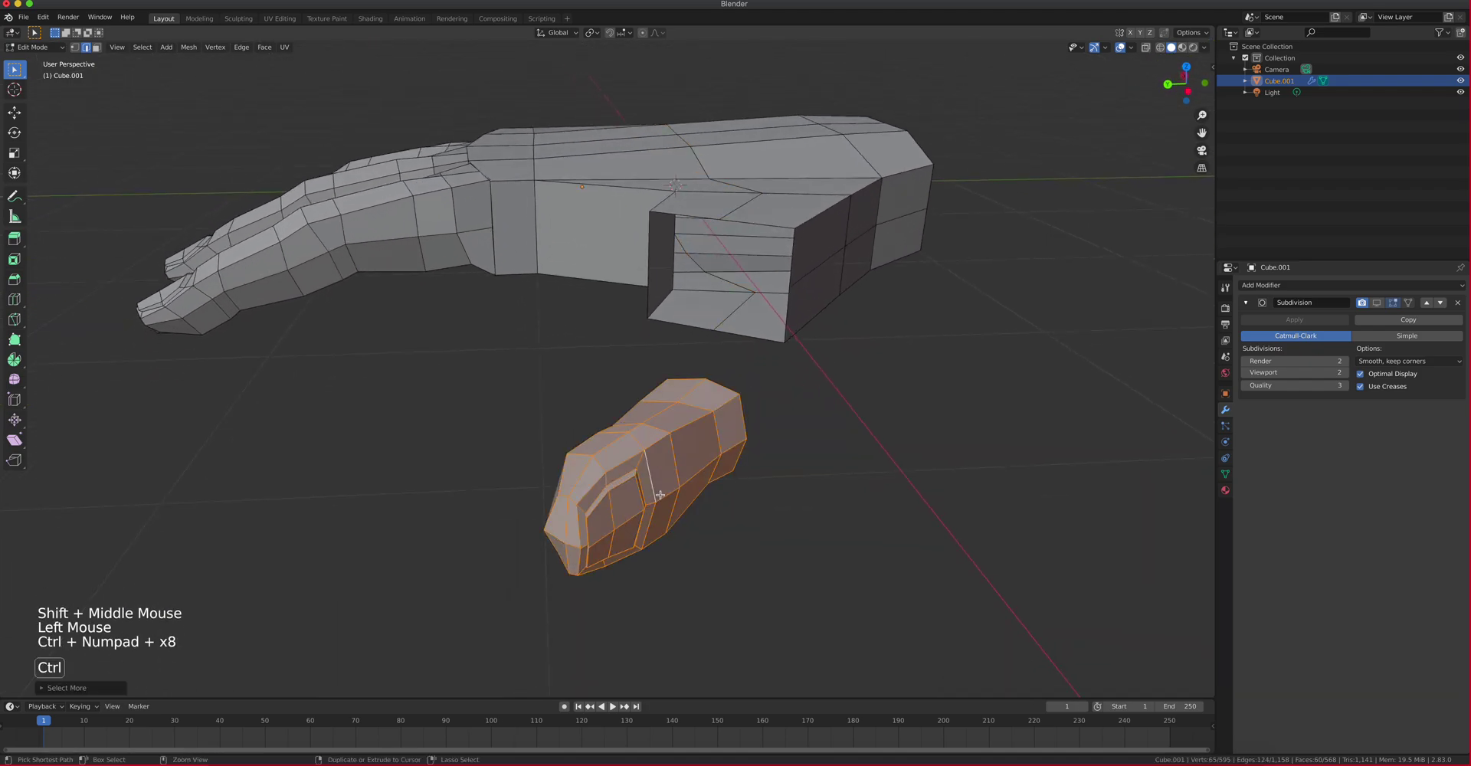
key("ctrl+KP_Add")
key("ctrl+KP_Add")
key("KP_3")
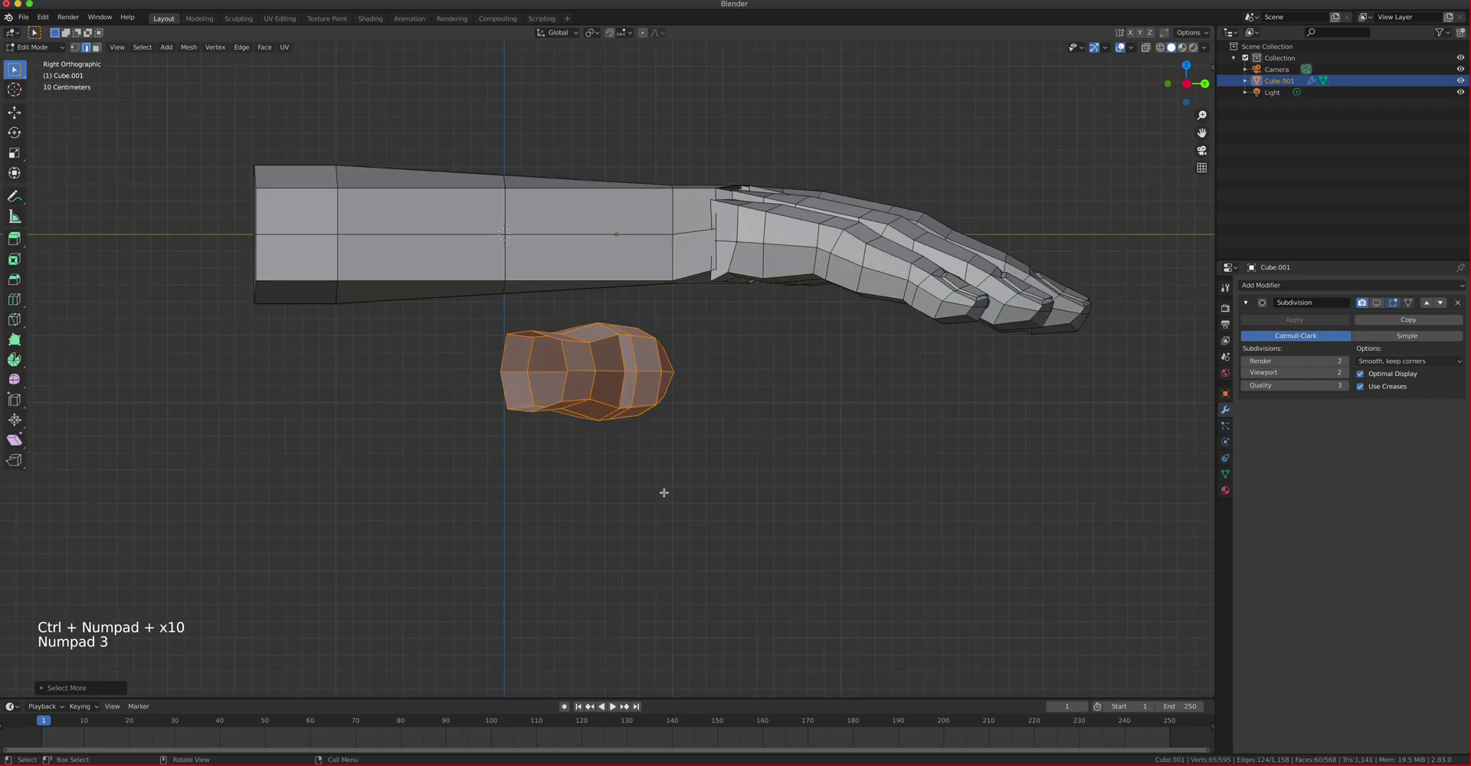
key("KP_1")
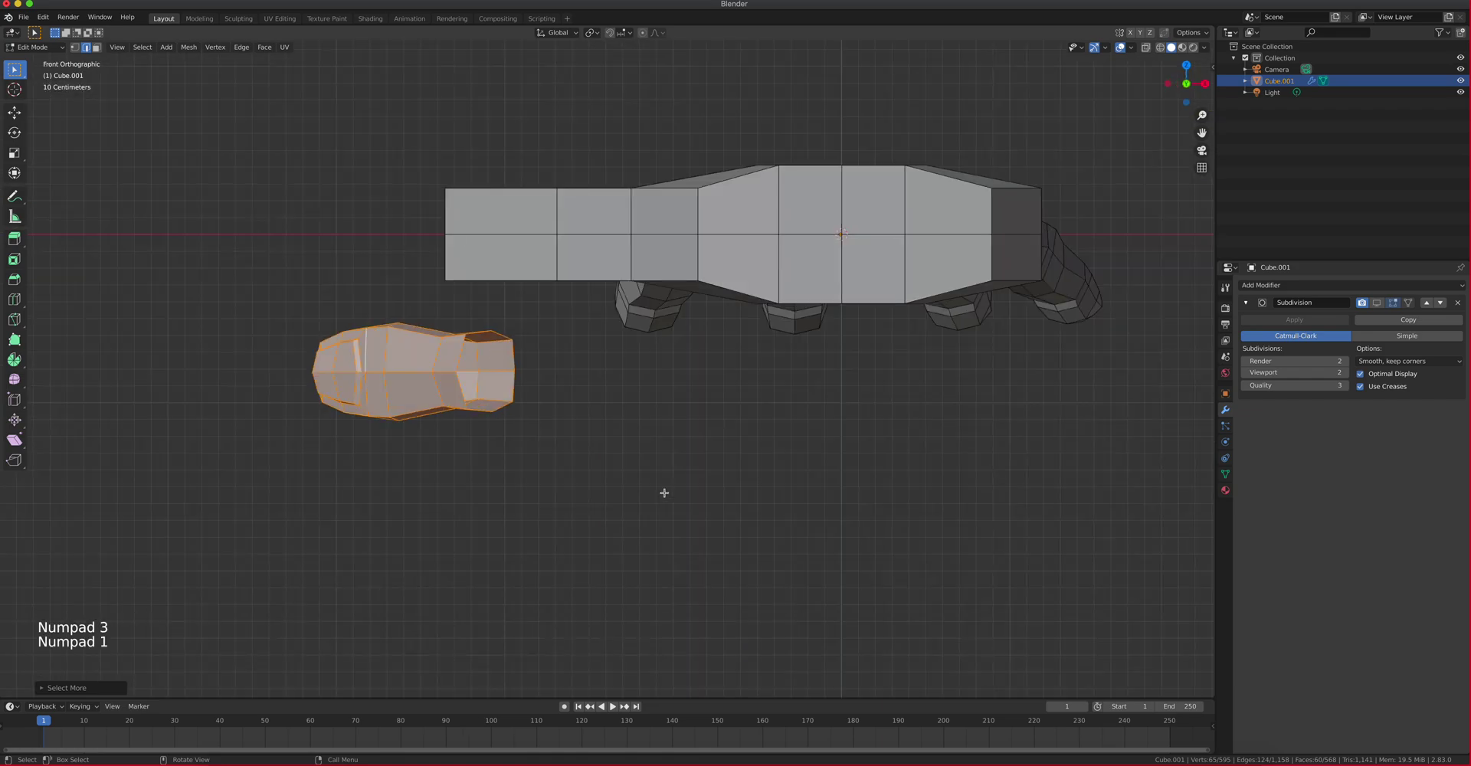
key("g")
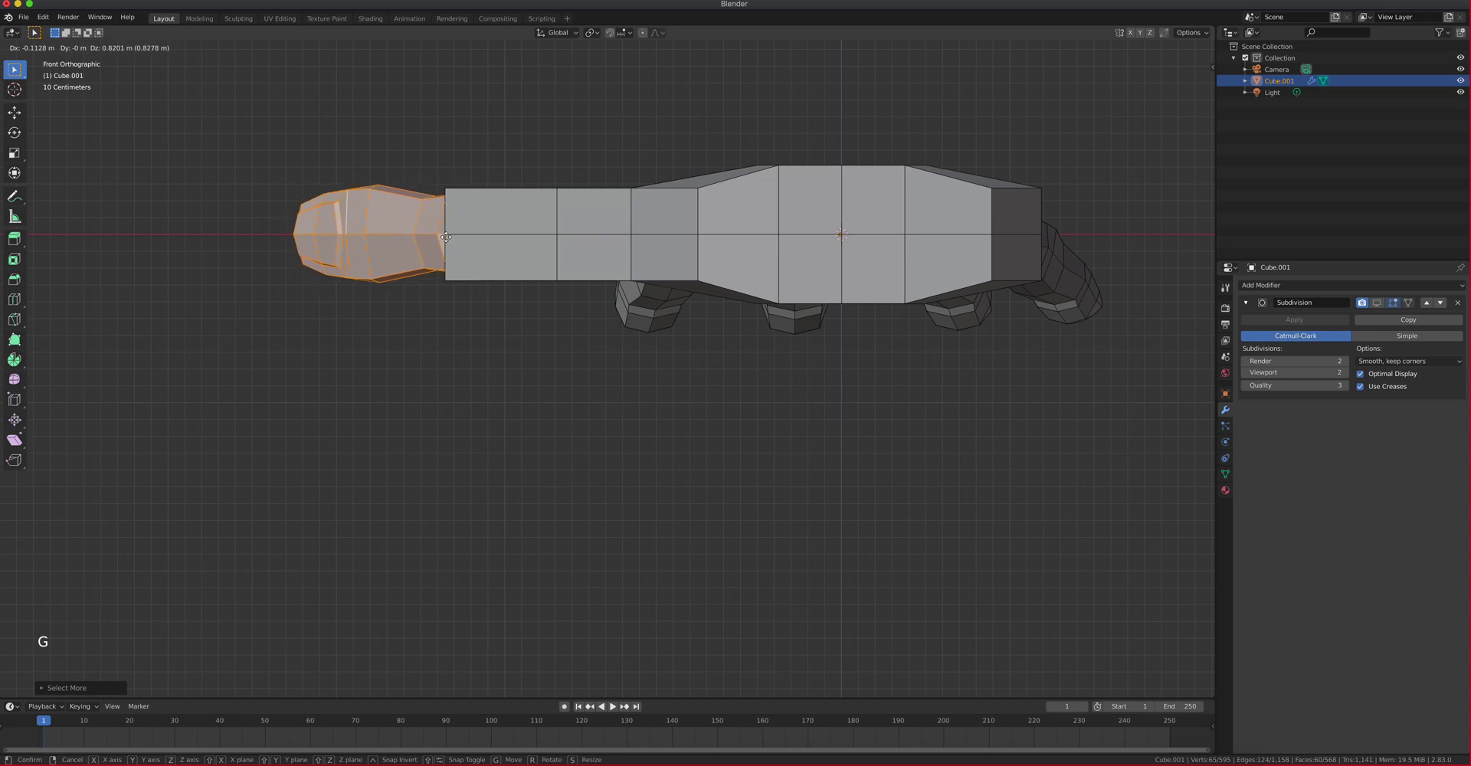
left_click(446, 237)
Move the thumb piece in top view so that its base sits against the thumb opening
key("KP_7")
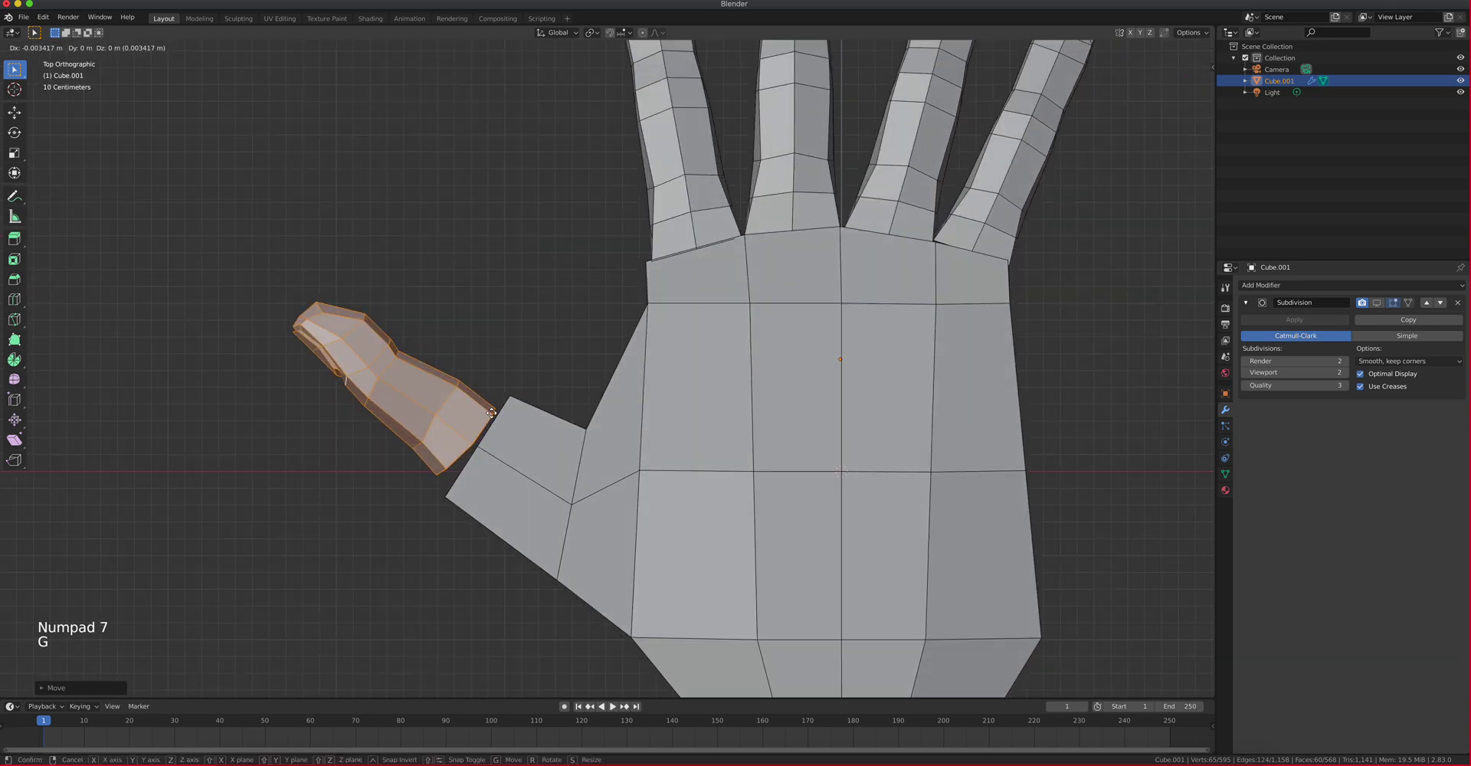
key("g")
left_click(494, 410)
scroll(499, 404, "down", 3)
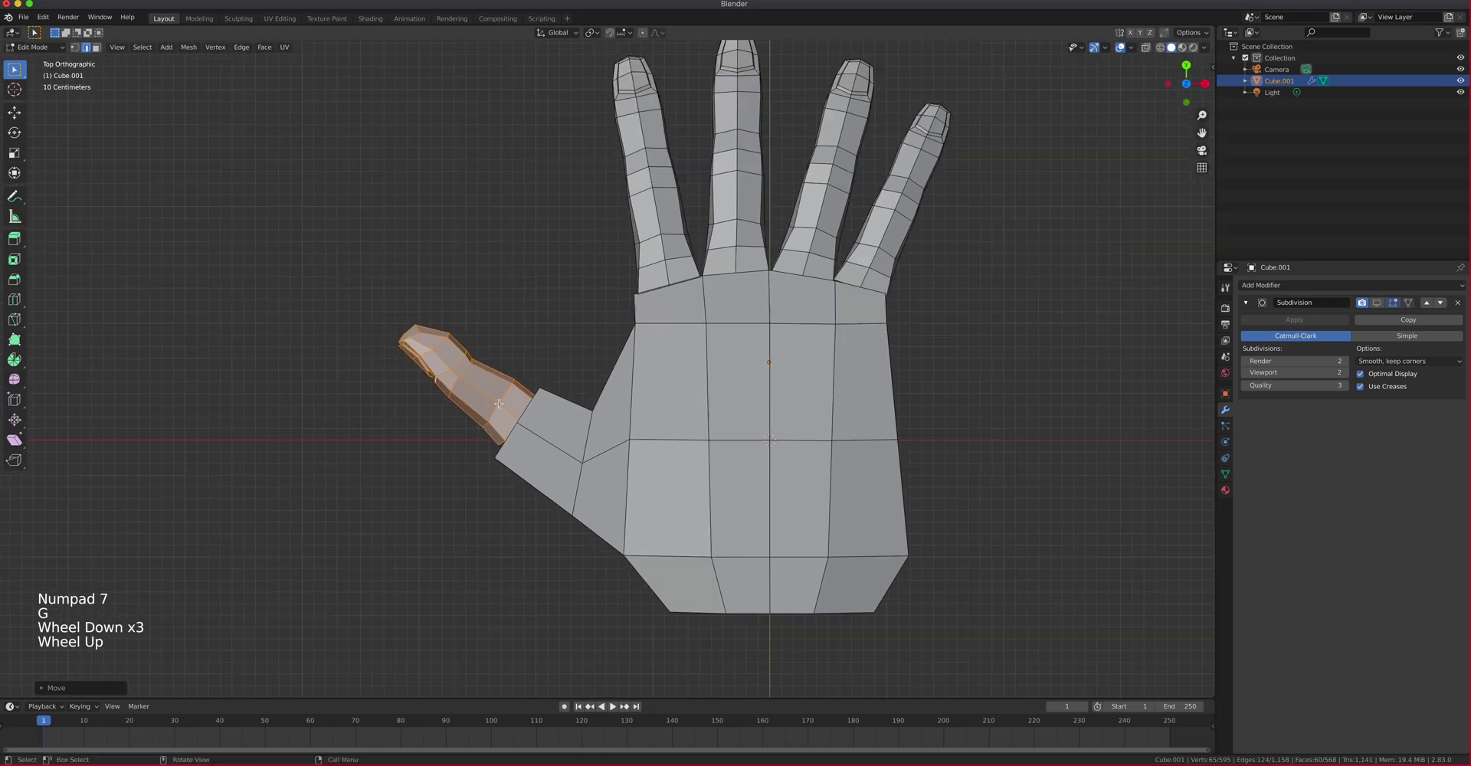
Scale the thumb piece up slightly, to about 1.03, so its base better matches the thumb opening
scroll(506, 414, "up", 2)
key("s")
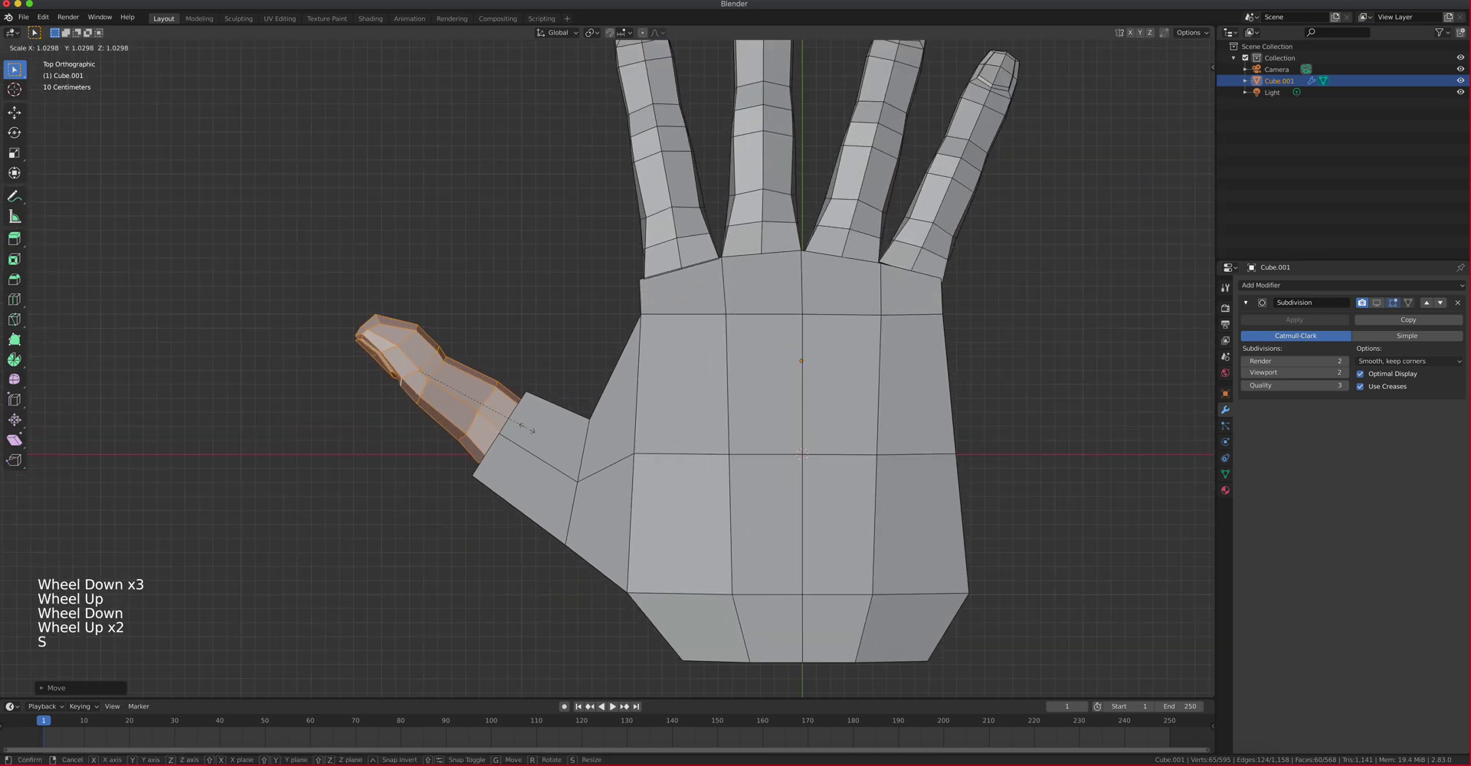
left_click(528, 429)
Merge the upper outer corner vertex of the palm's thumb opening into the matching vertex on the thumb's base
scroll(528, 429, "up", 2)
middle_click_drag(528, 429, 608, 364, "shift")
scroll(574, 367, "down", 1, "shift")
scroll(574, 368, "up", 1)
scroll(574, 368, "up", 2)
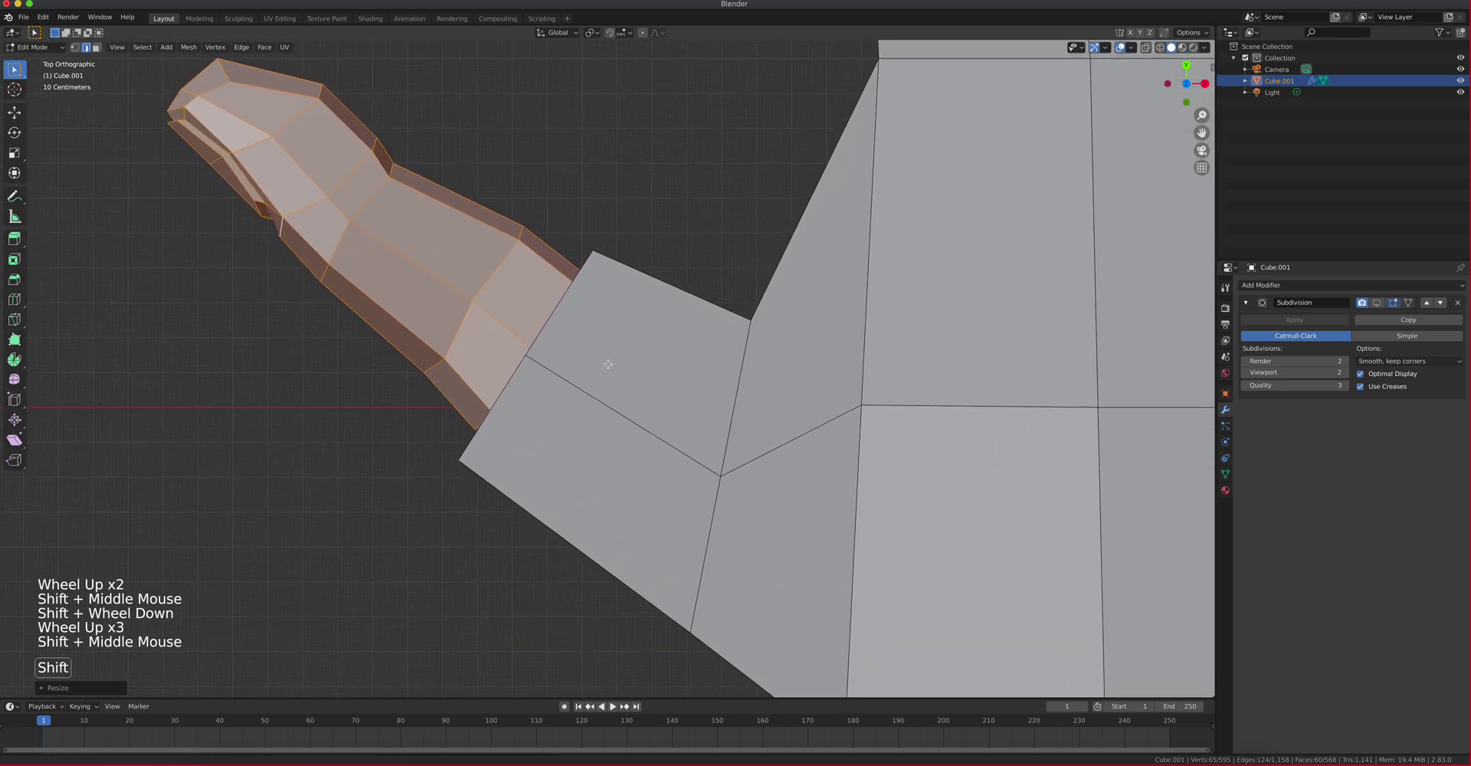
key("1")
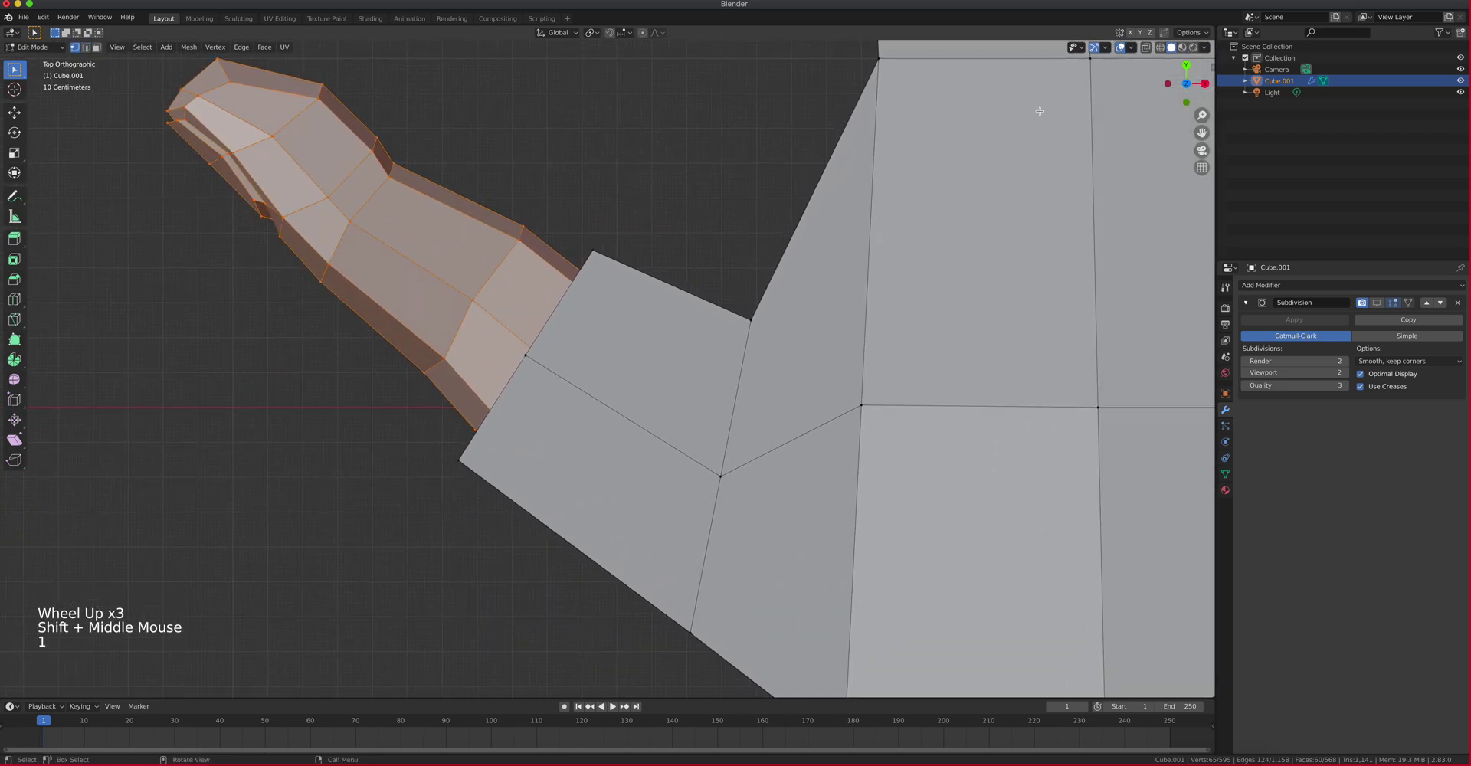
middle_click_drag(1086, 115, 759, 374)
left_click(819, 348)
left_click(740, 324, "shift")
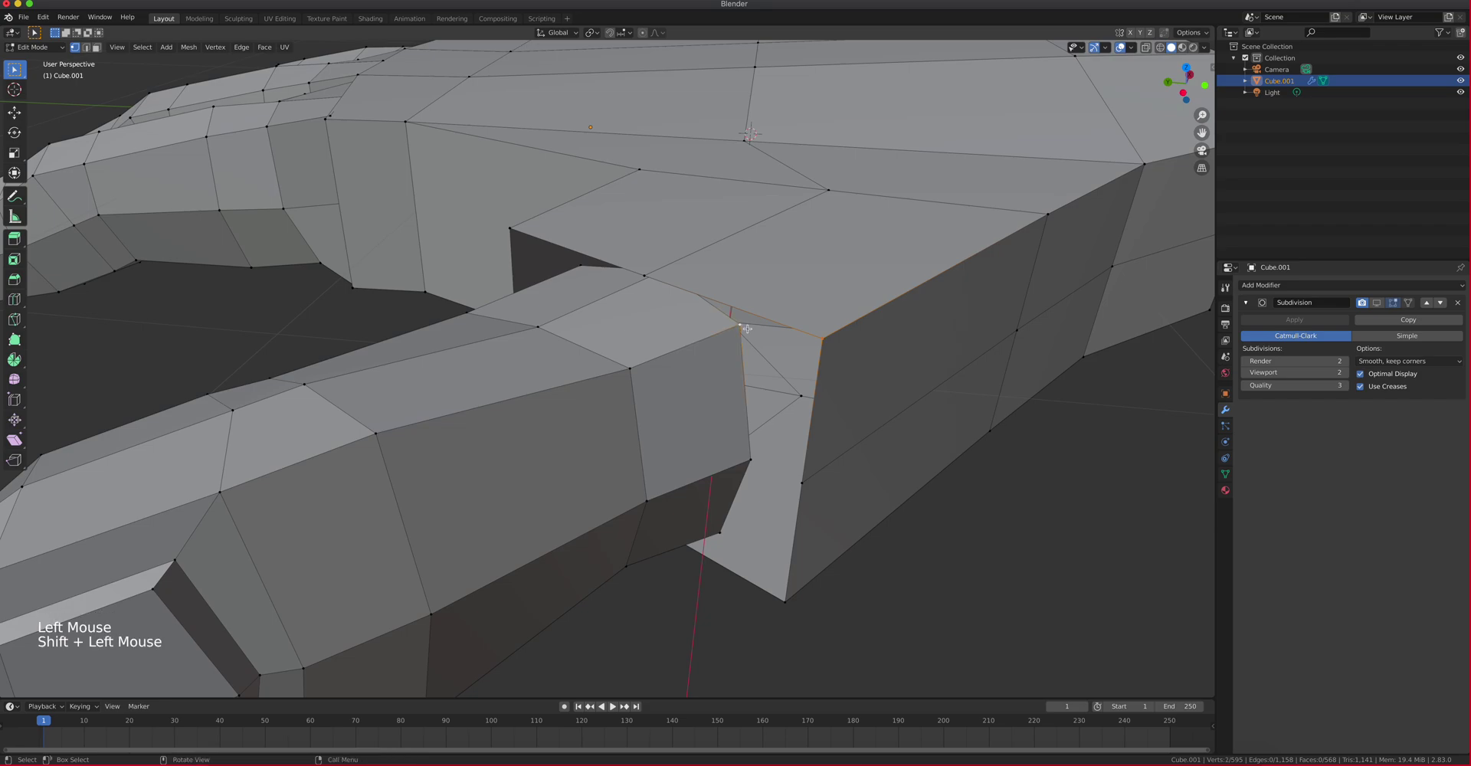
key("m")
left_click(750, 331)
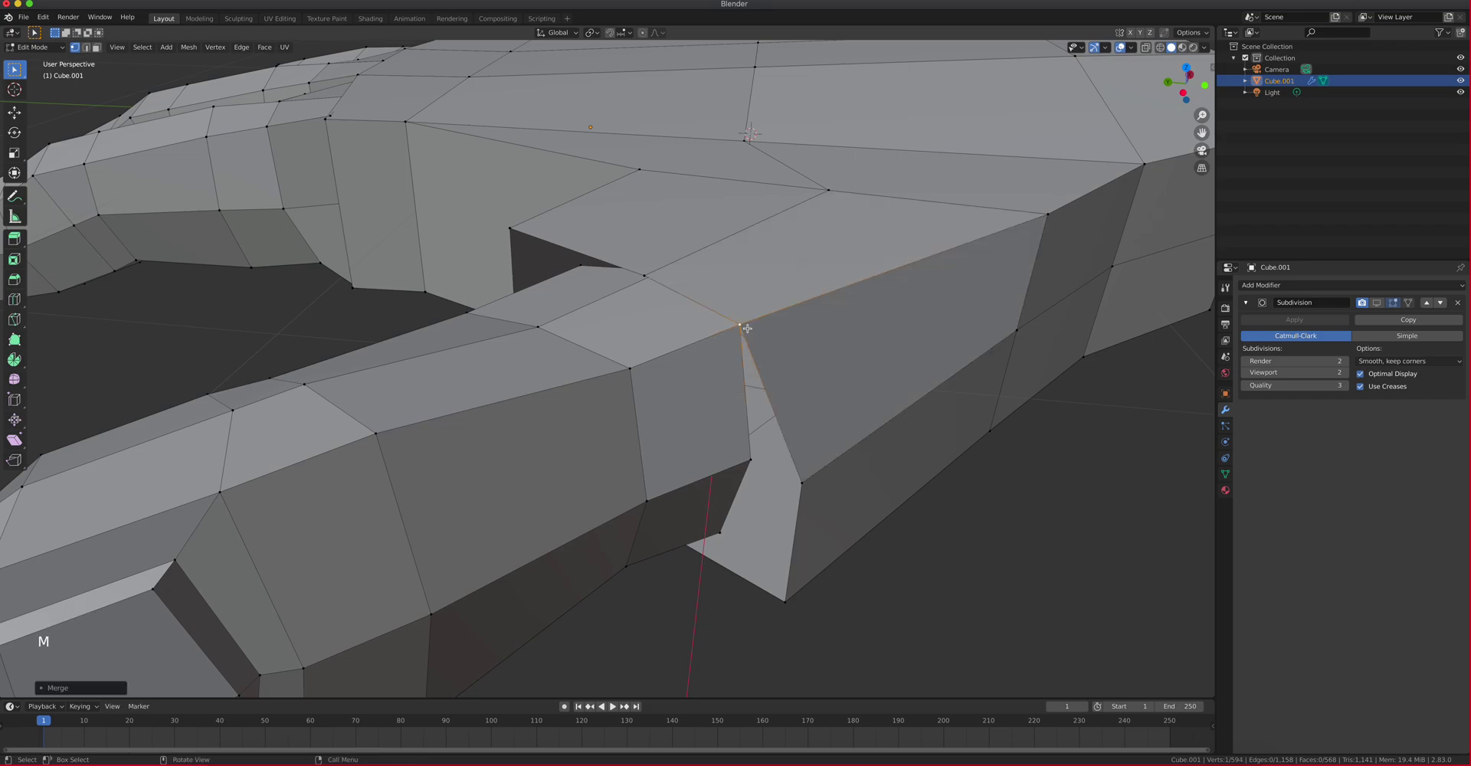
Merge the upper middle and upper inner corner vertices of the thumb opening into the matching vertices of the thumb
middle_click_drag(654, 279, 704, 180)
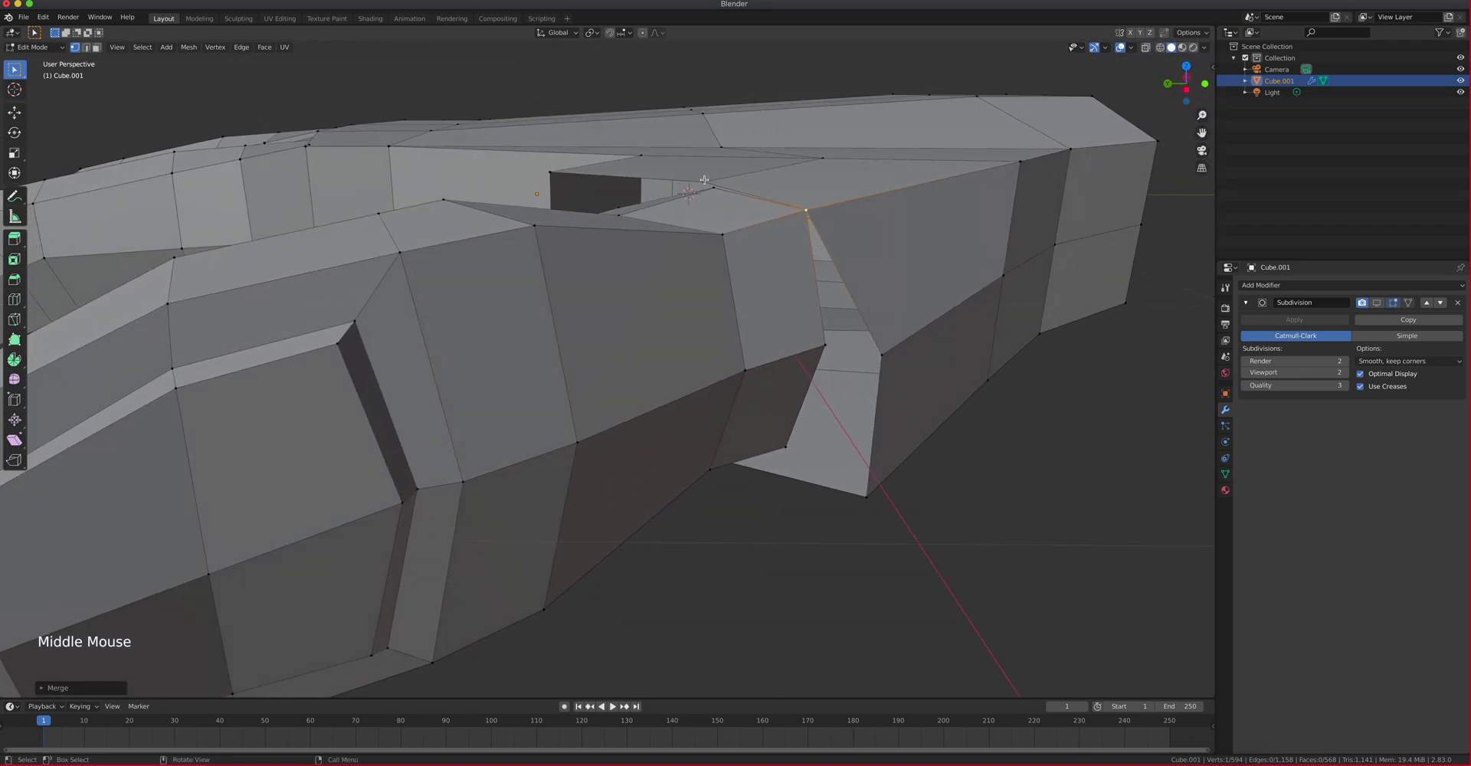
left_click(713, 188, "shift")
key("shift+r")
middle_click_drag(721, 205, 744, 270)
left_click(745, 270)
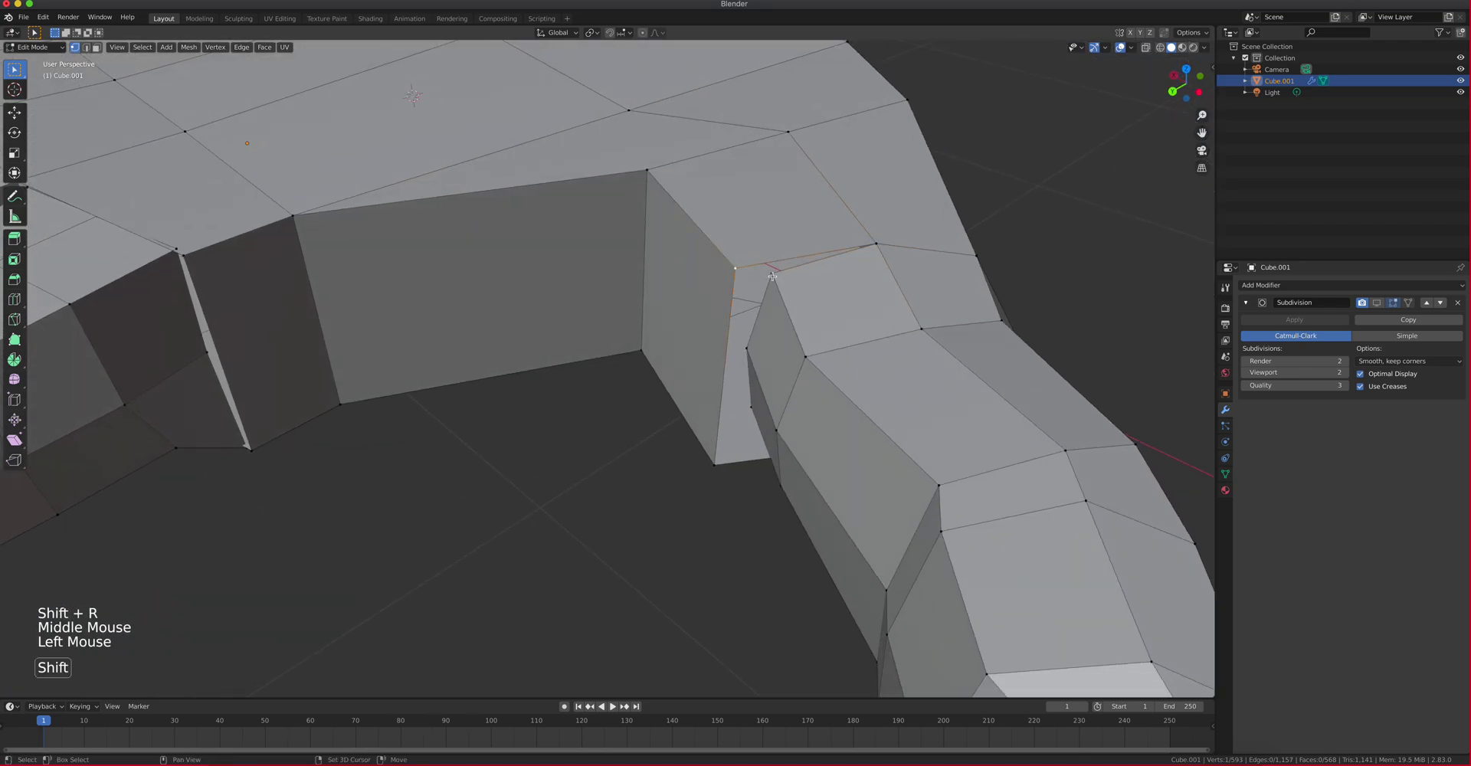
left_click(772, 276, "shift")
key("m")
left_click(772, 276)
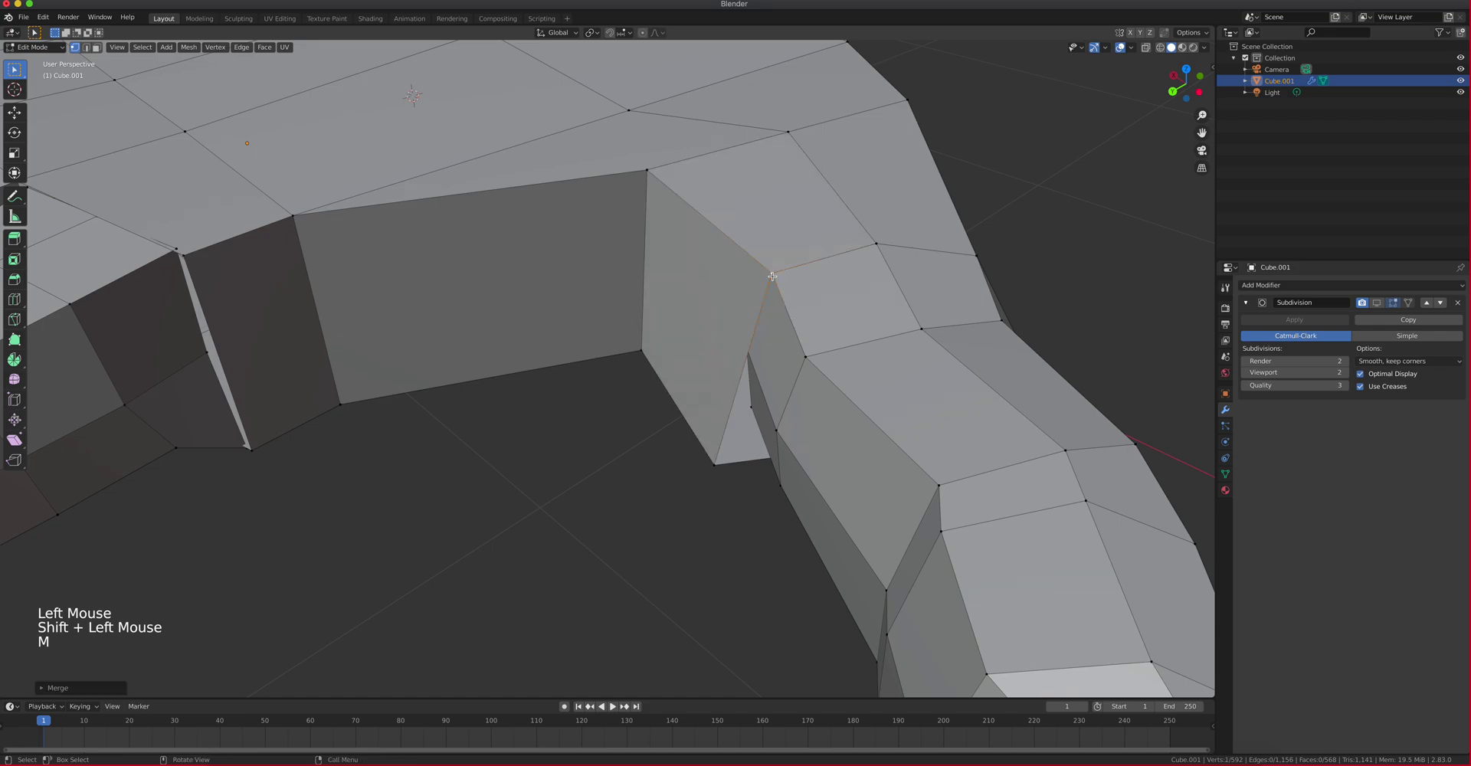
Add a horizontal loop cut through the palm's side faces between the thumb opening and the index finger
left_click(715, 465)
middle_click_drag(756, 417, 745, 346)
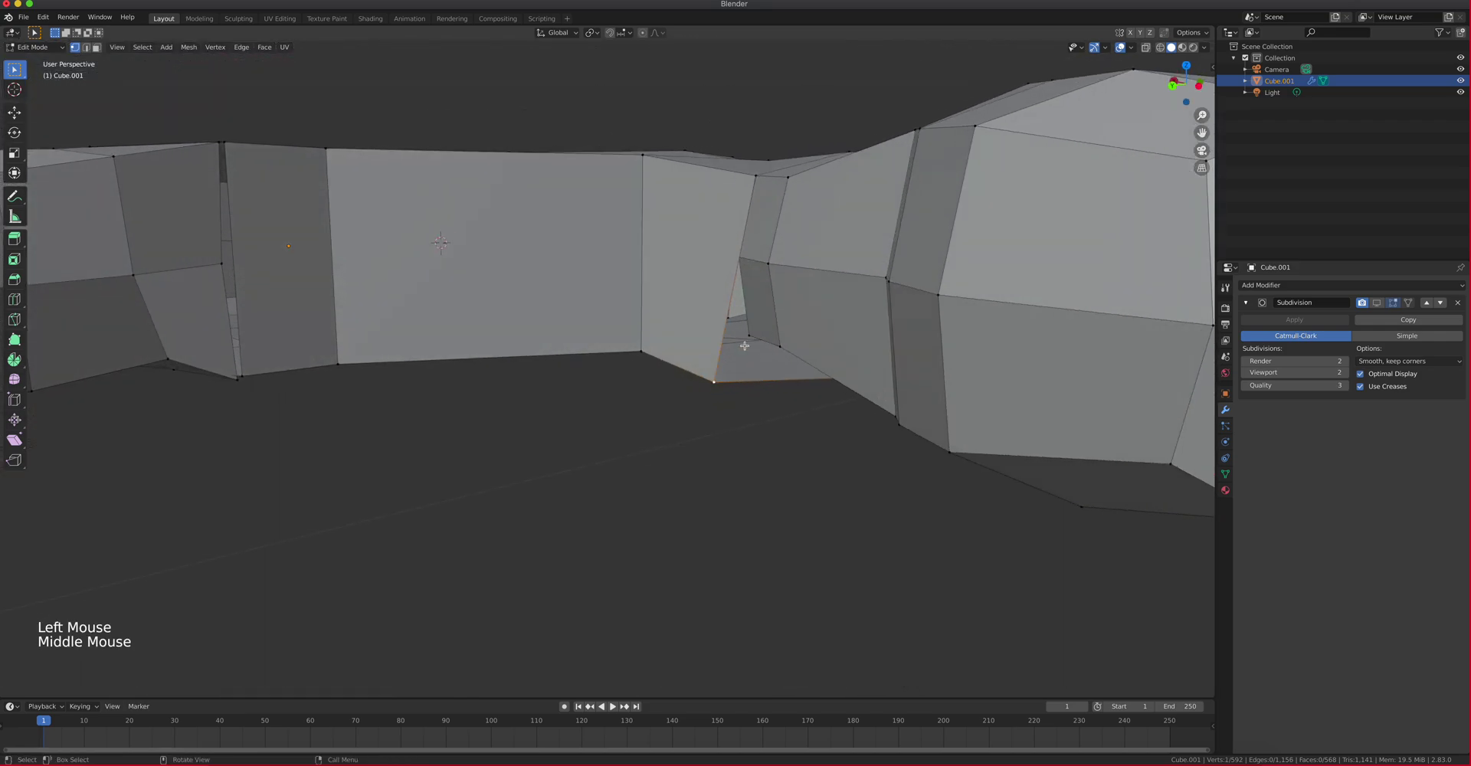
key("ctrl+r")
left_click(641, 261)
left_click(670, 309)
Merge the inner mid-height vertices of the thumb and its opening At First, so they join at the thumb's vertex
middle_click_drag(670, 309, 697, 264)
left_click(718, 228)
left_click(710, 239, "shift")
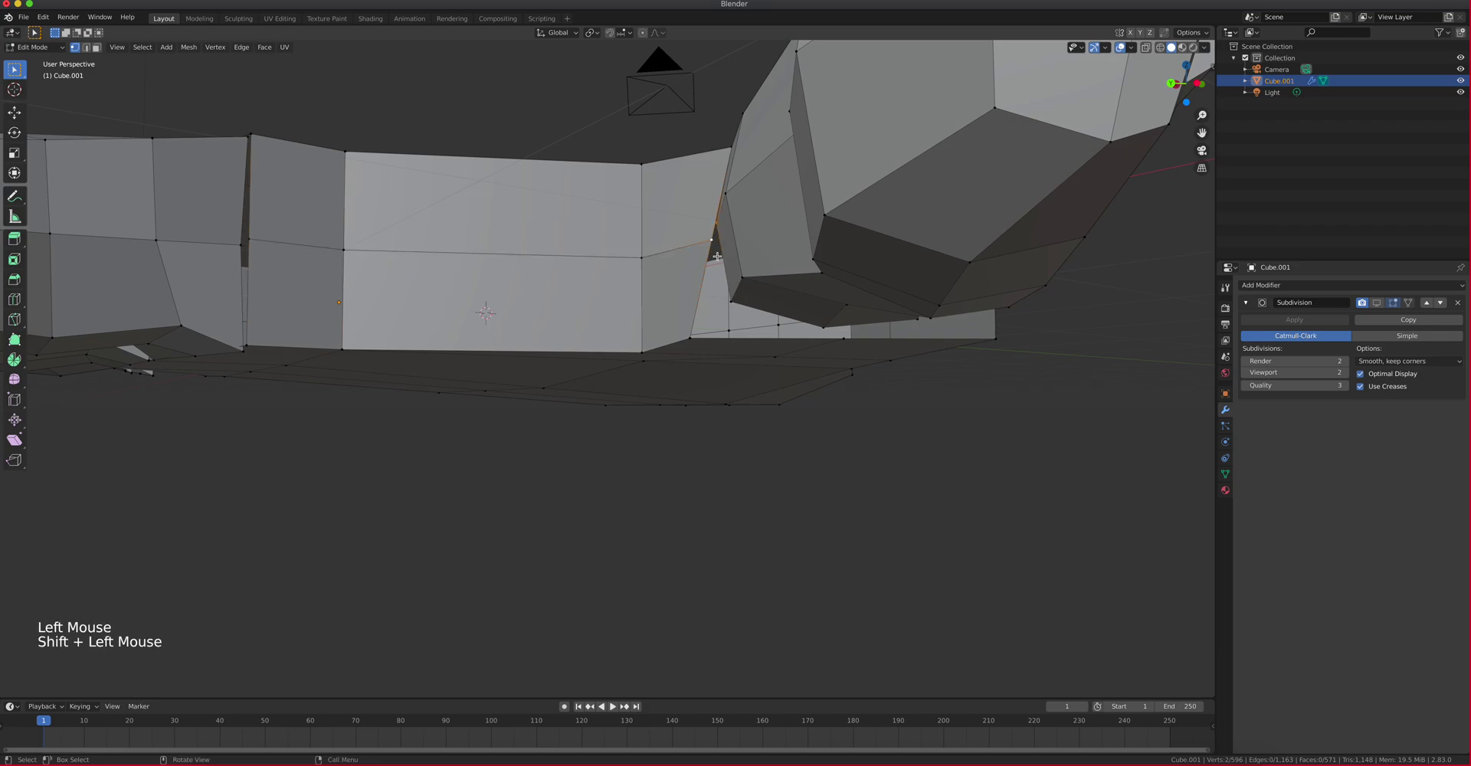
middle_click_drag(717, 256, 675, 338)
scroll(720, 285, "up", 2)
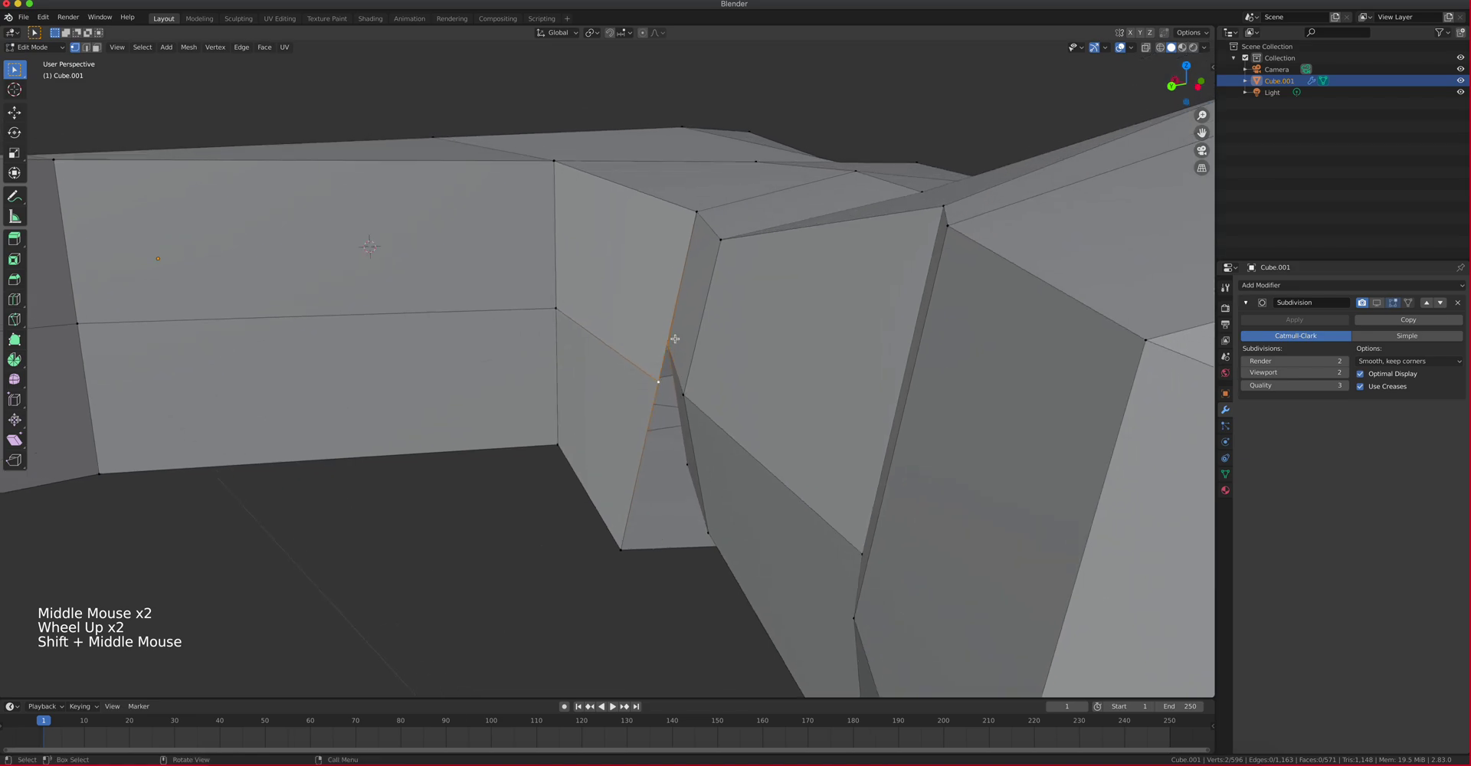
key("m")
left_click(659, 365)
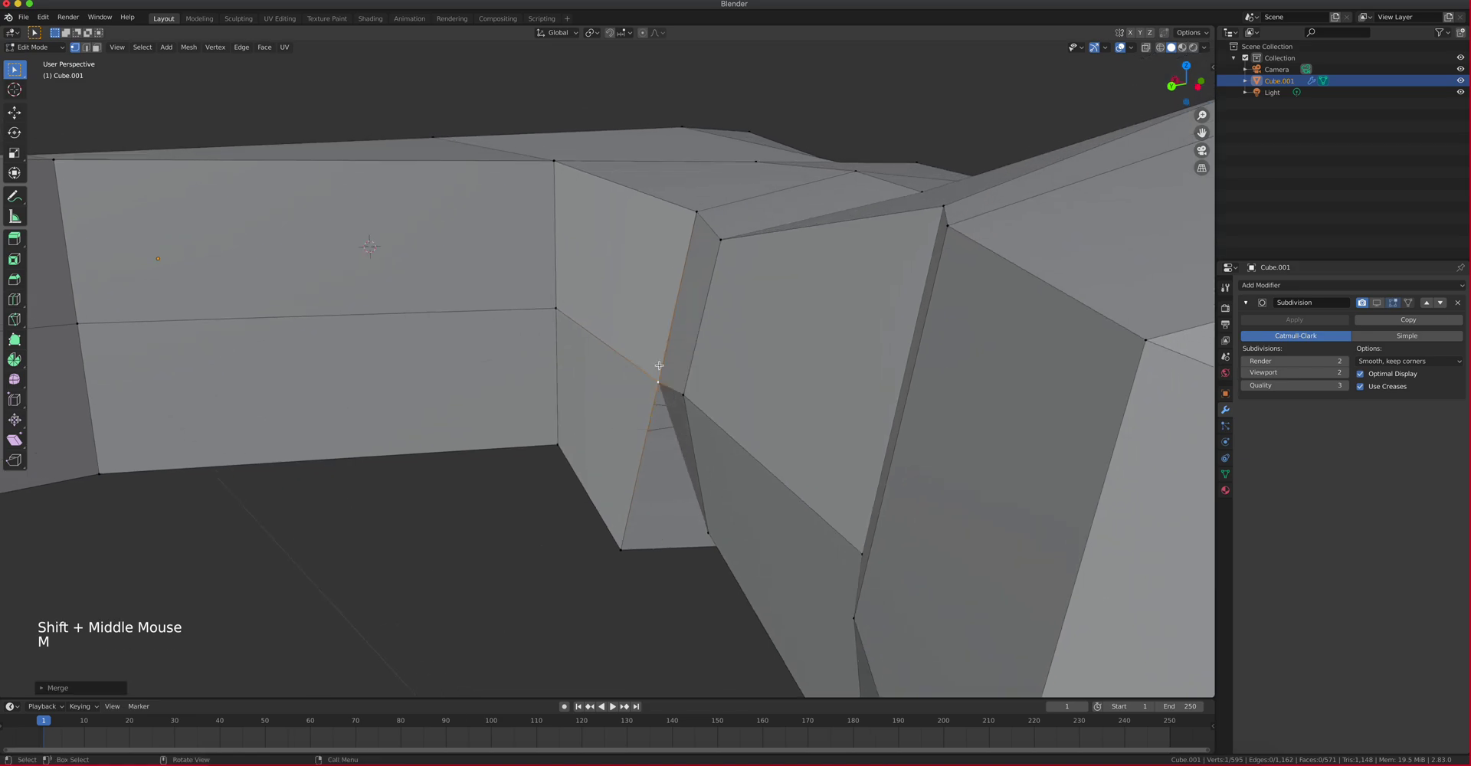
middle_click_drag(669, 377, 679, 385)
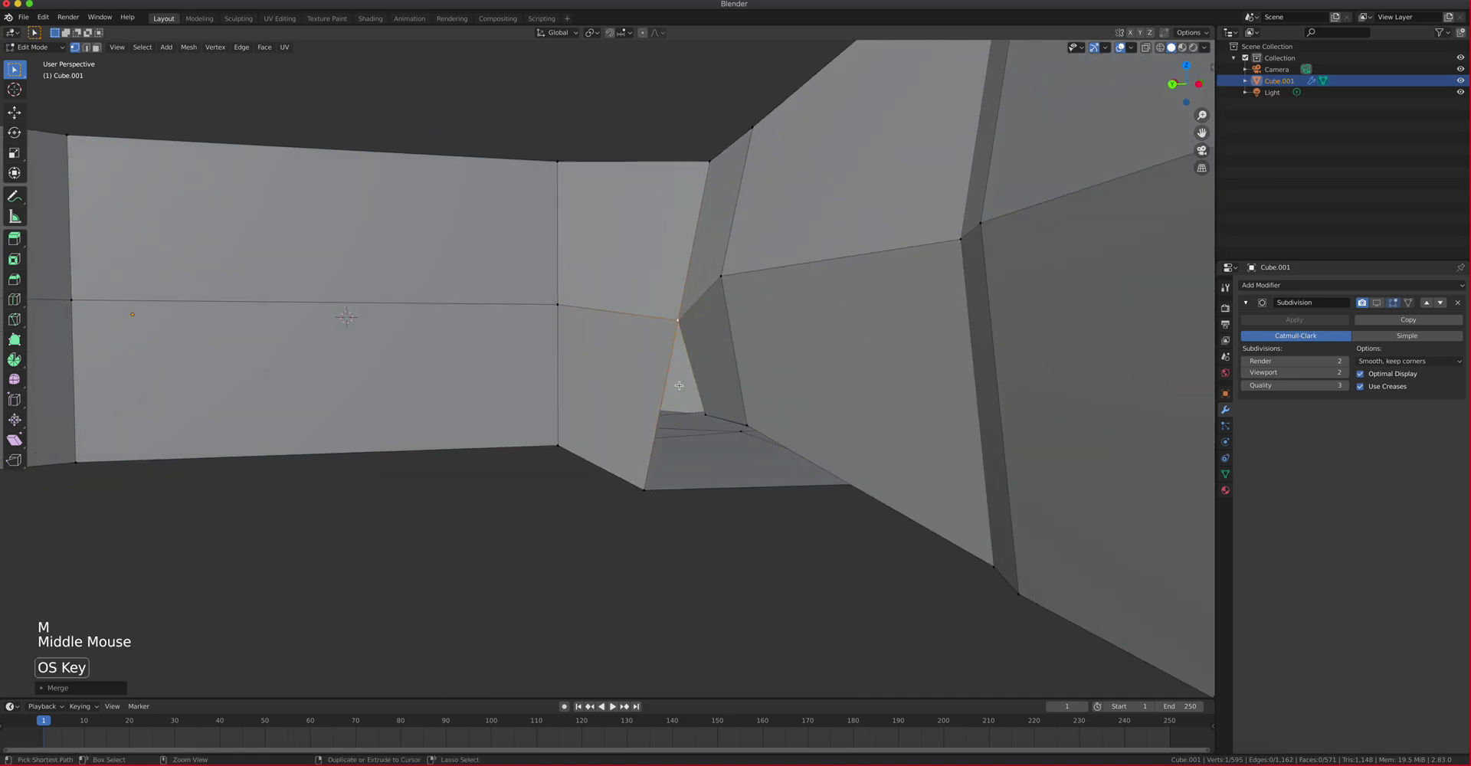
key("super+z")
key("m")
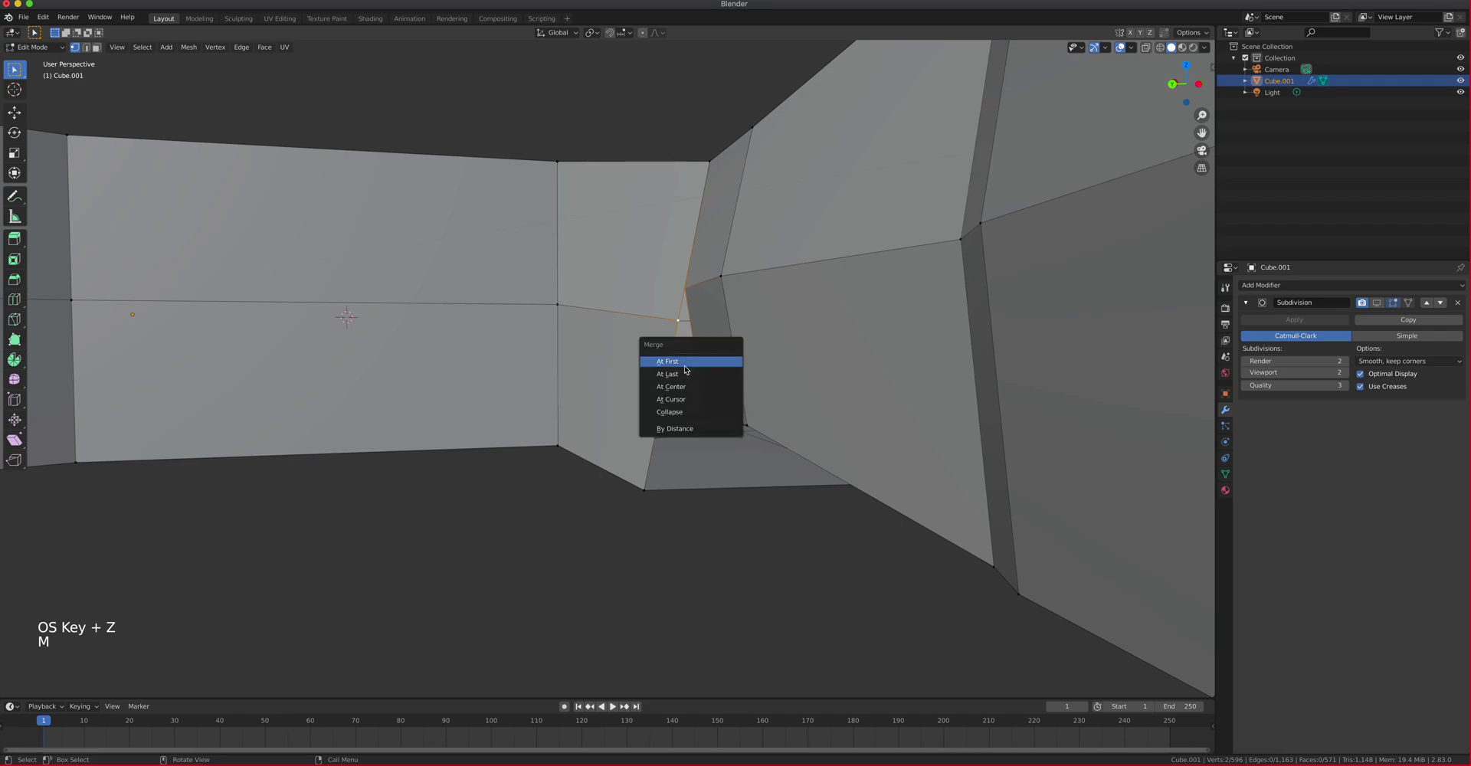
left_click(685, 366)
middle_click_drag(685, 367, 690, 381)
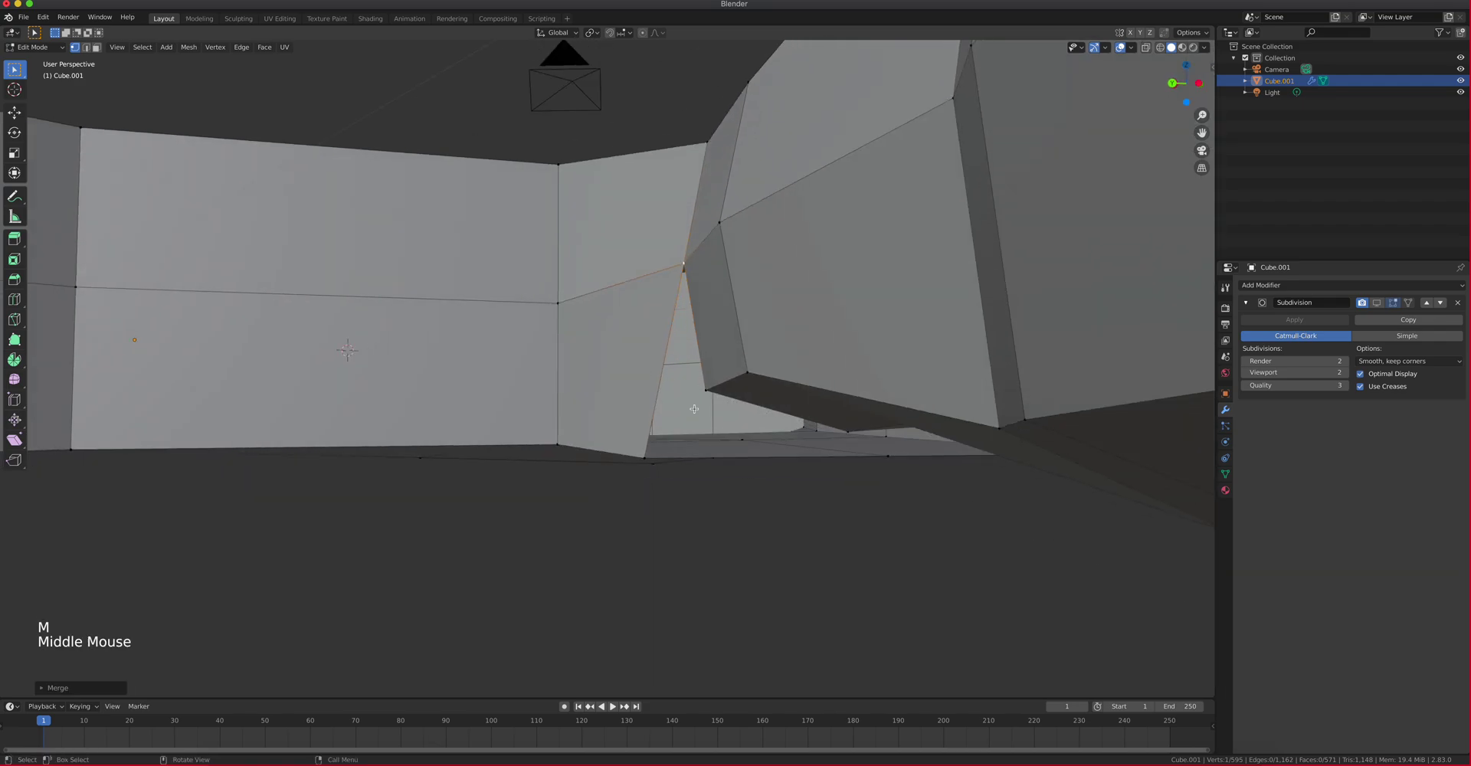
Merge the lower inner corner and lower middle vertices of the thumb opening into the matching thumb vertices
left_click(645, 455)
left_click(707, 388, "shift")
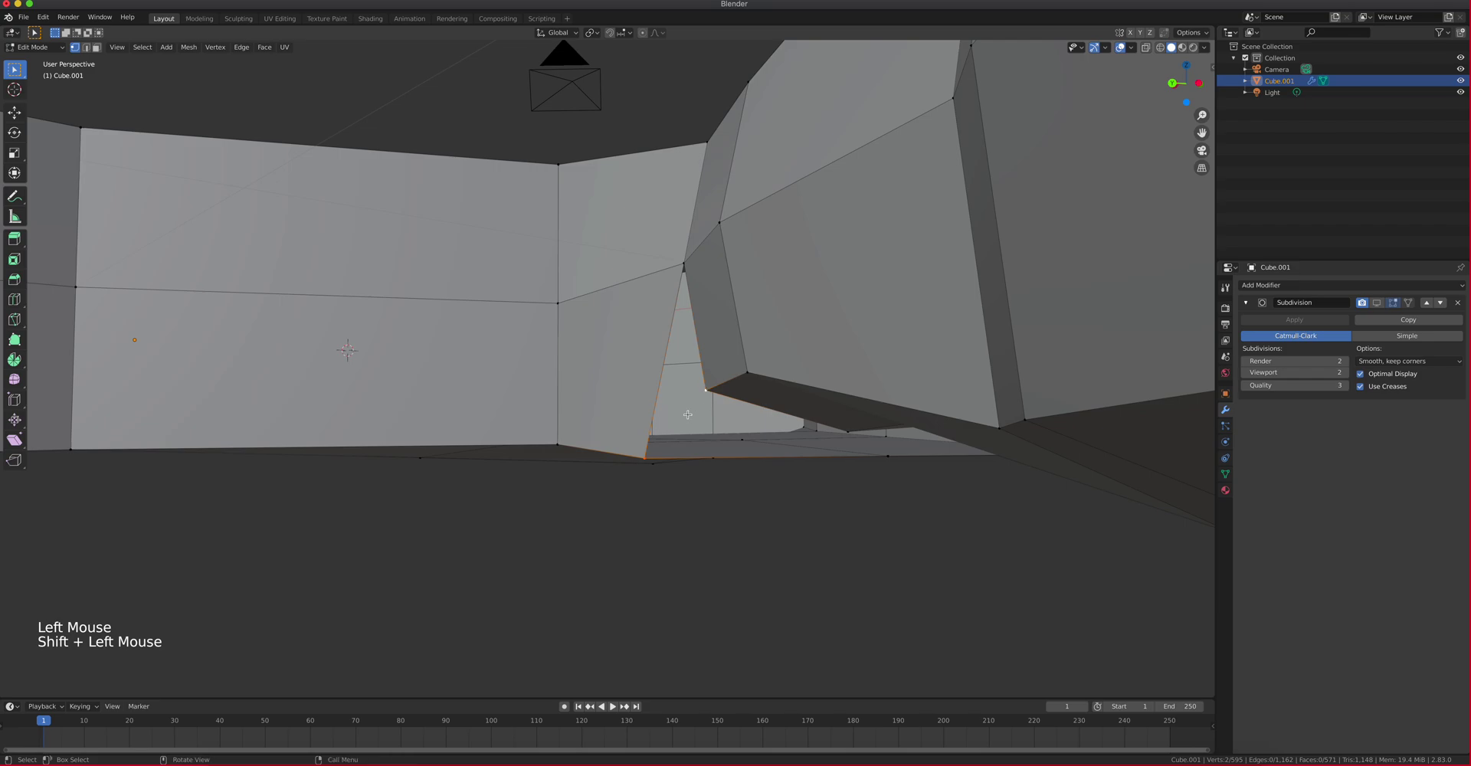
key("m")
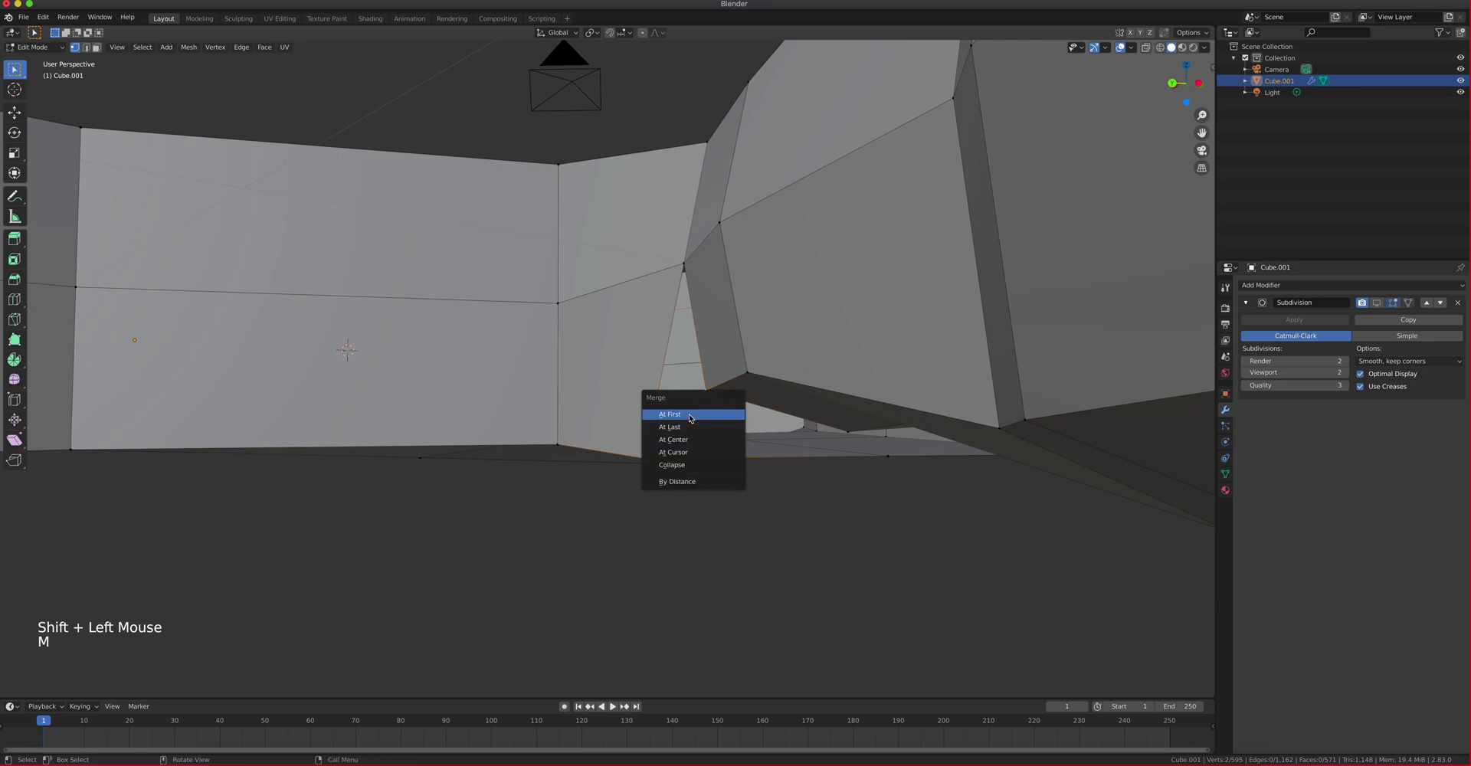
left_click(682, 430)
middle_click_drag(680, 420, 665, 414)
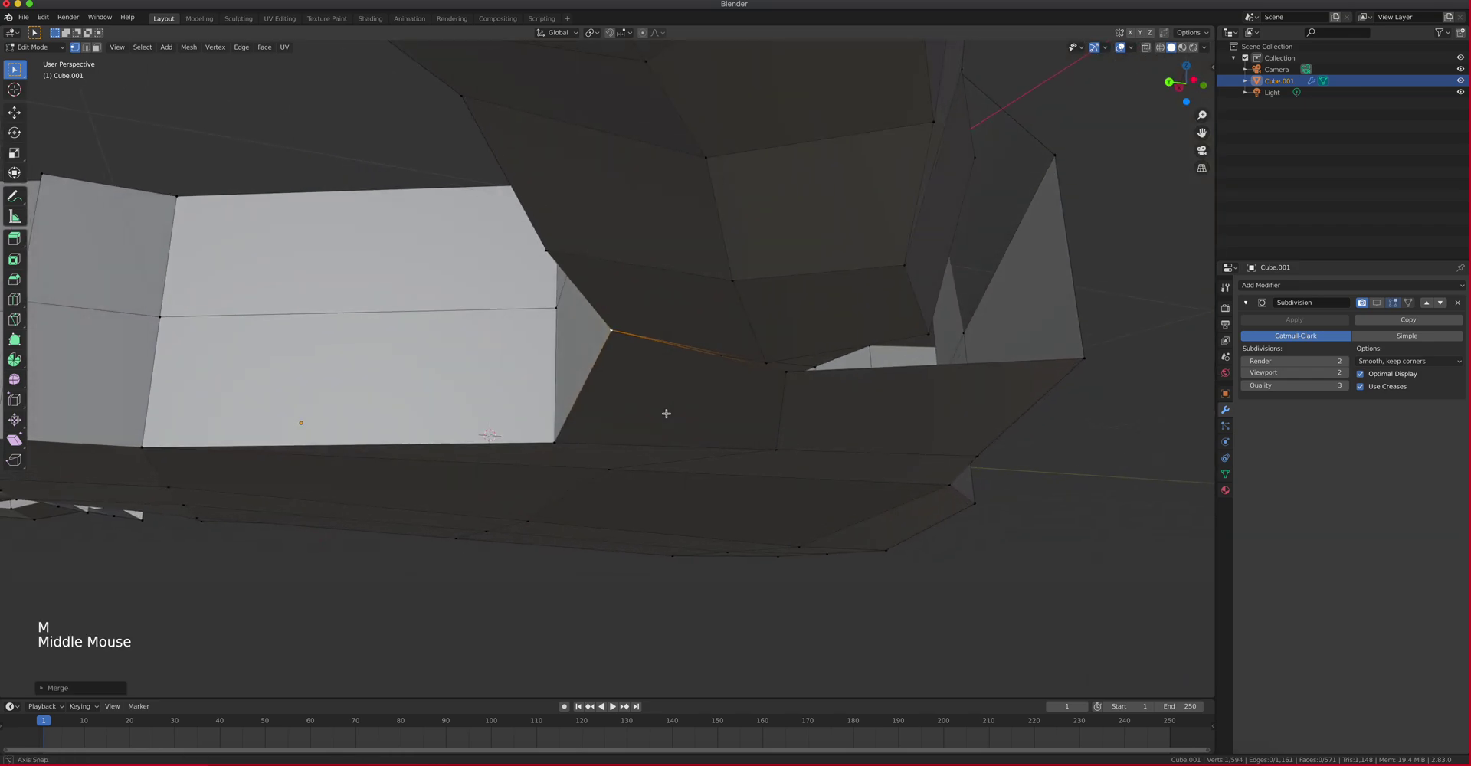
left_click(791, 374)
left_click(769, 366, "shift")
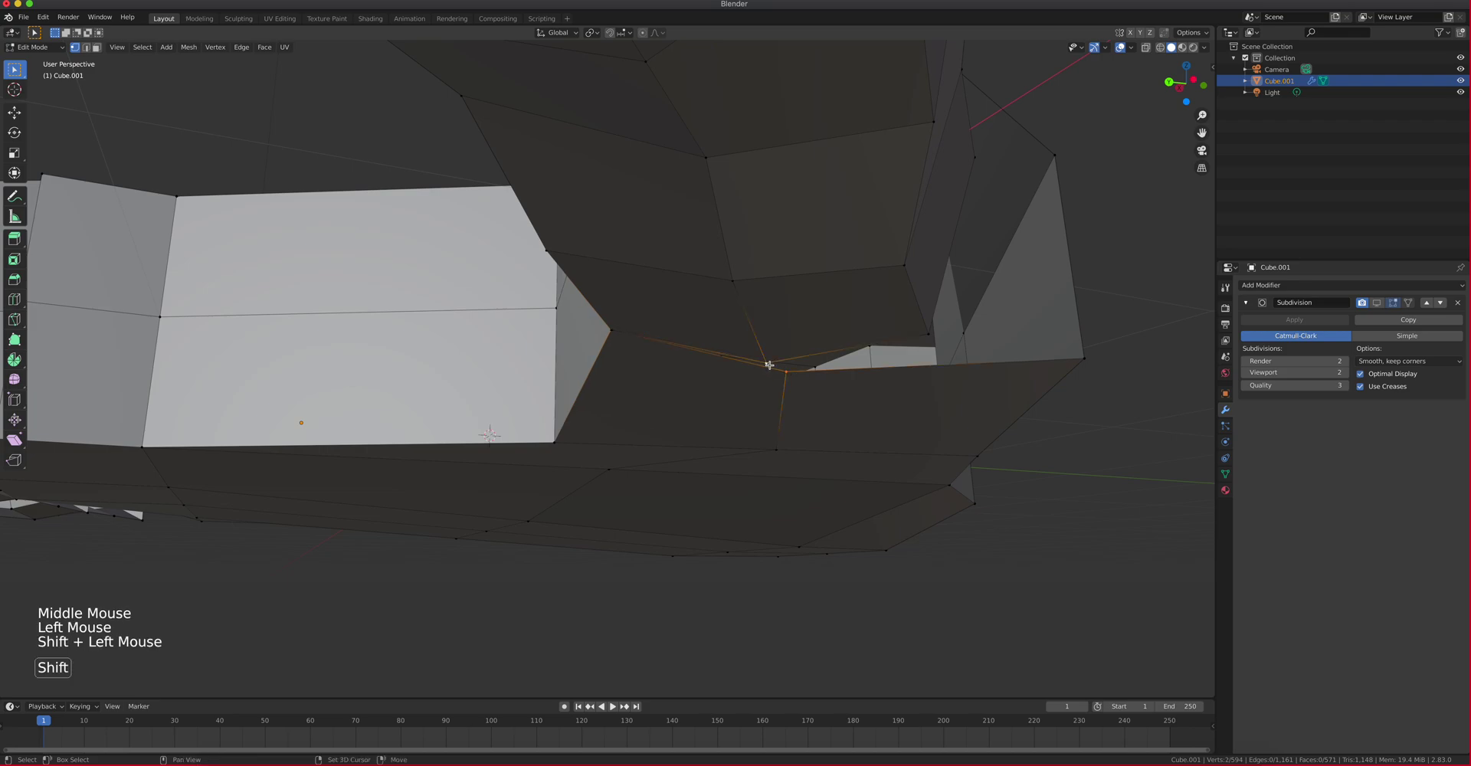
key("shift+r")
Merge the lower outer corner and outer mid-height vertices of the opening into the thumb, closing the remaining gap
middle_click_drag(774, 371, 893, 444)
left_click(893, 443)
left_click(757, 416, "shift")
key("shift+r")
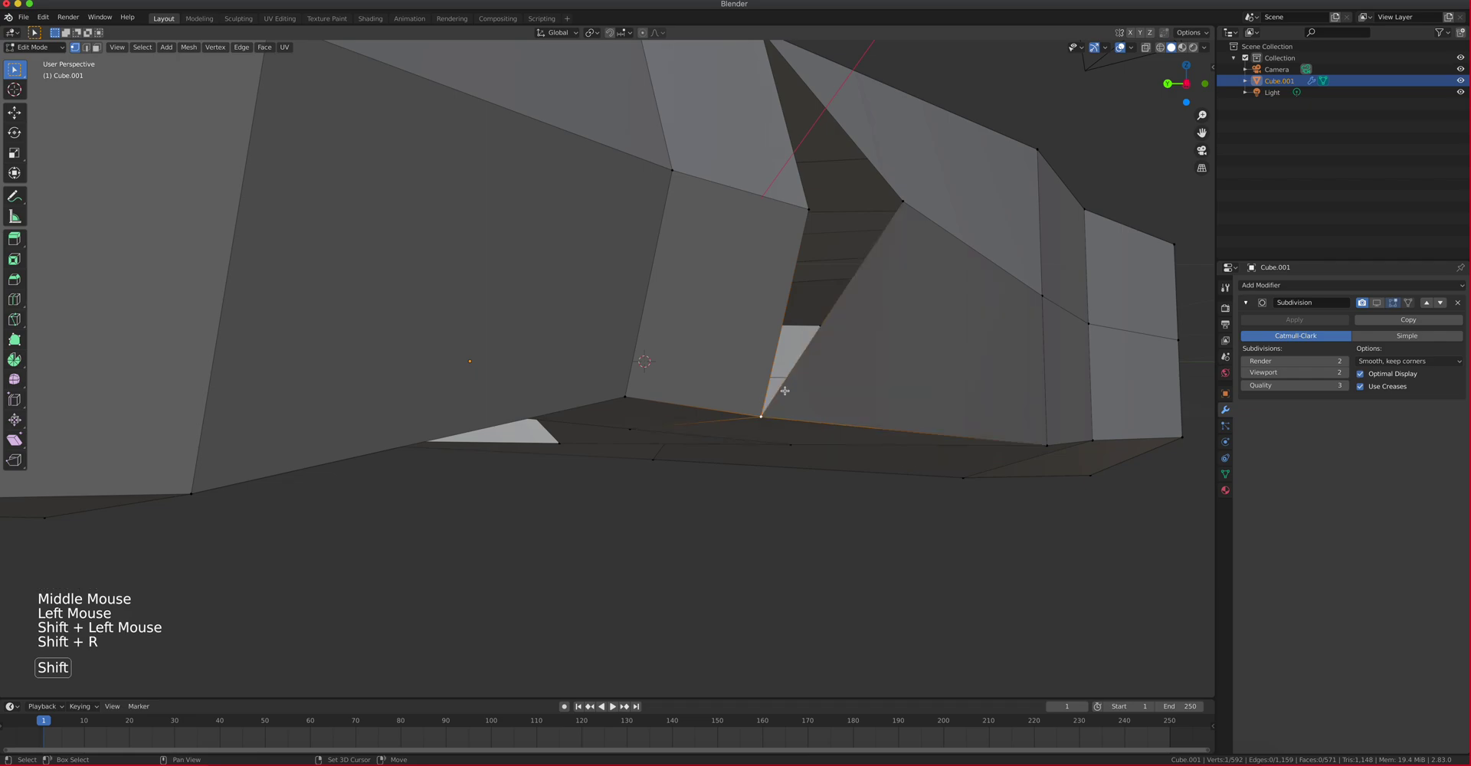
left_click(899, 201)
left_click(814, 212, "shift")
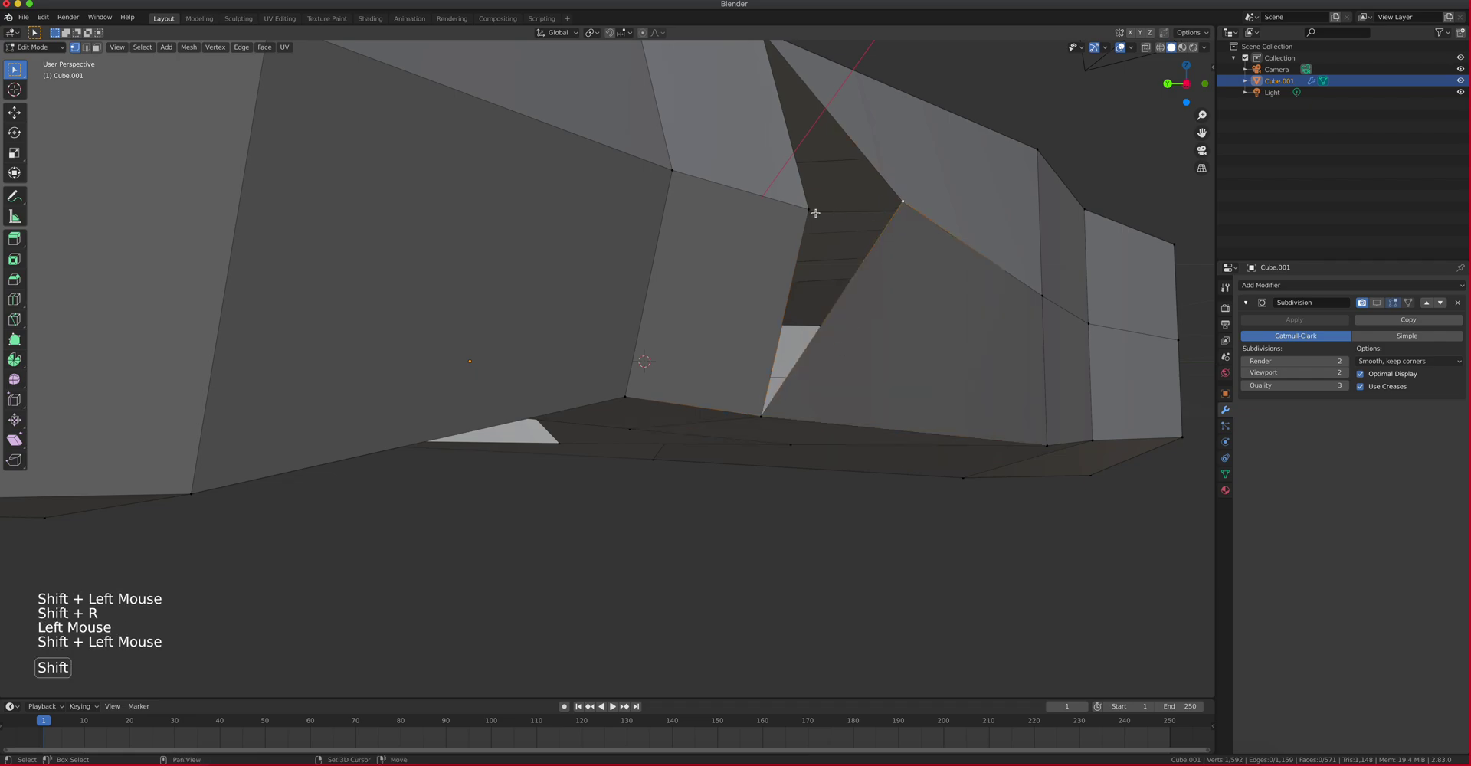
key("shift+r")
scroll(789, 253, "up", 2)
scroll(786, 255, "down", 4)
scroll(774, 260, "down", 3)
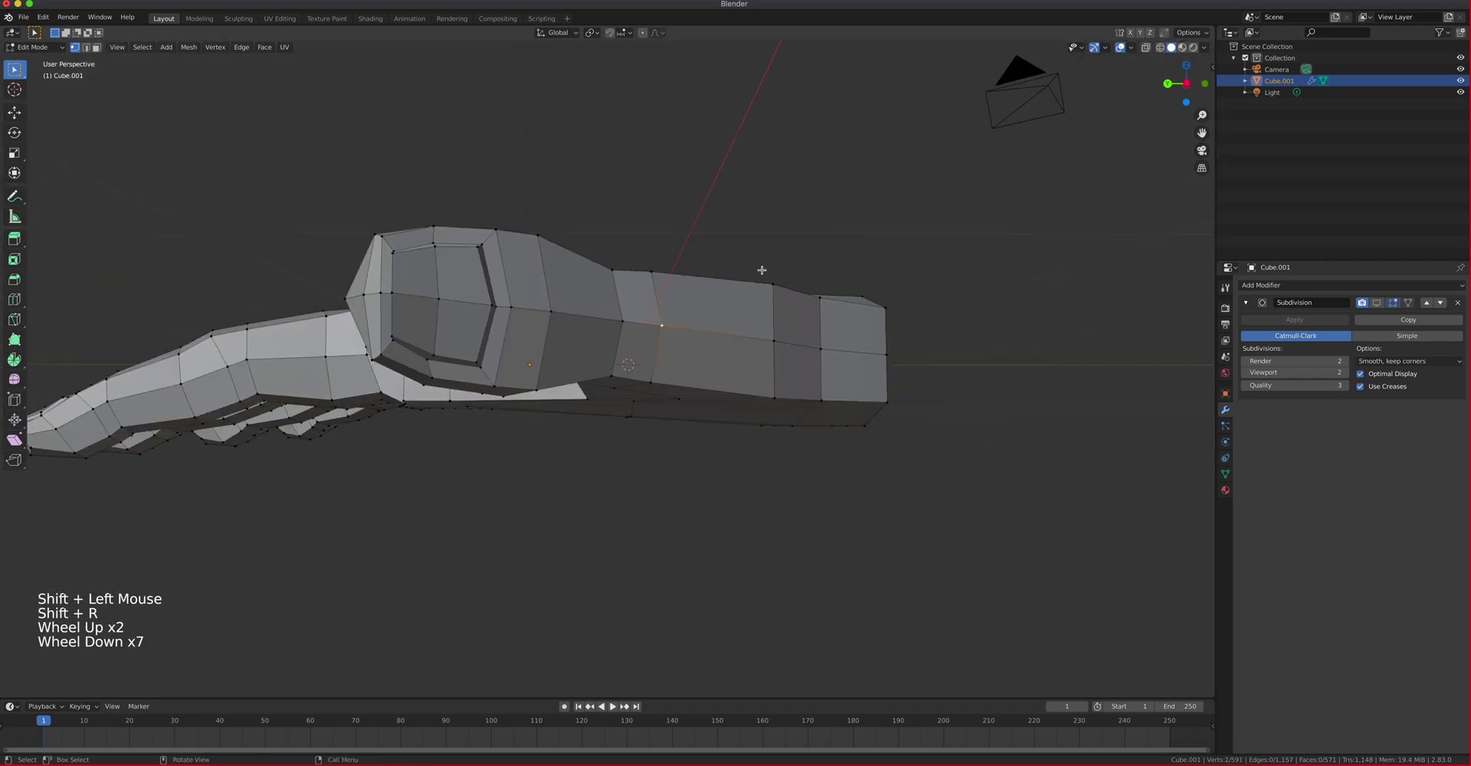
Nudge the vertex on the back of the hand where the thumb base meets the palm
middle_click_drag(761, 266, 508, 586)
scroll(702, 308, "down", 2)
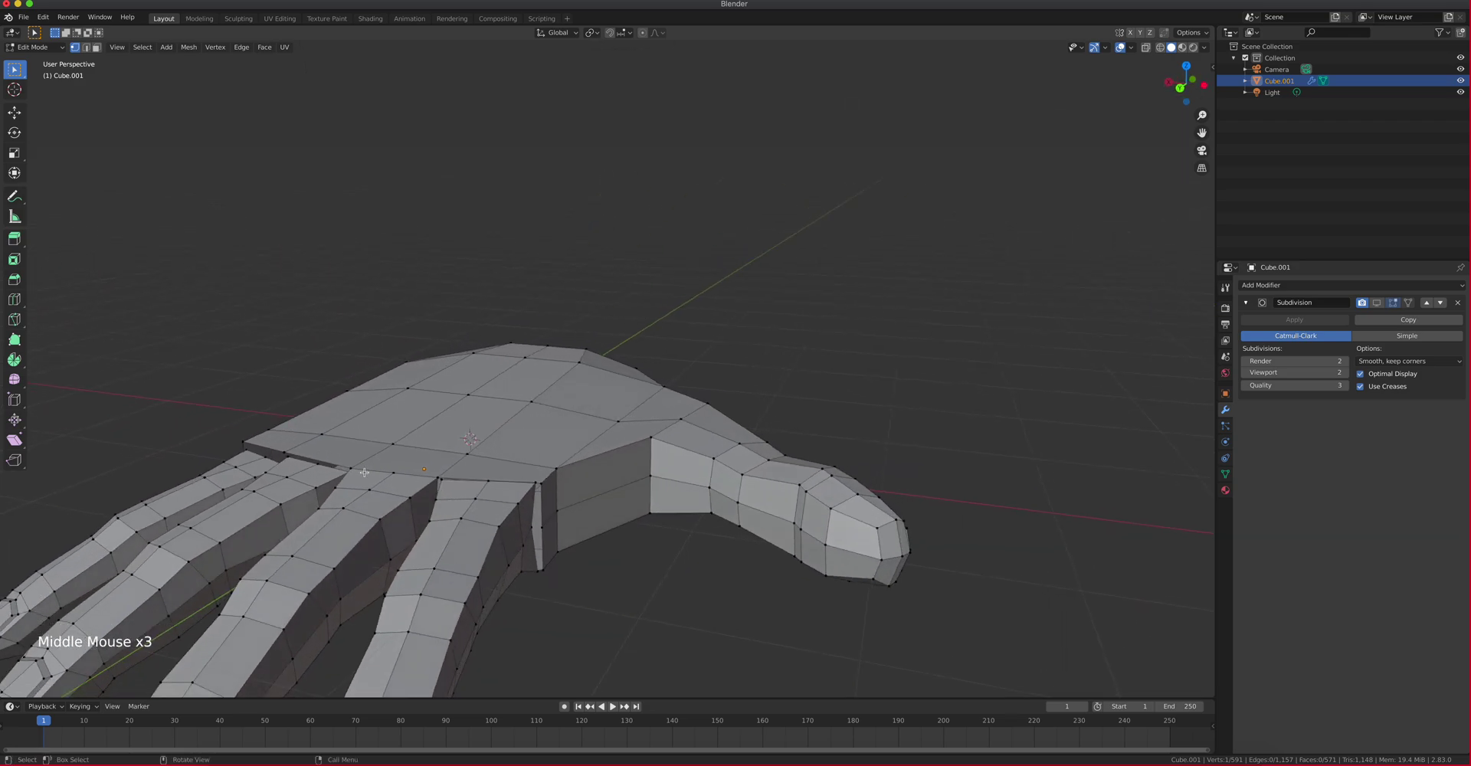
middle_click_drag(443, 492, 438, 454)
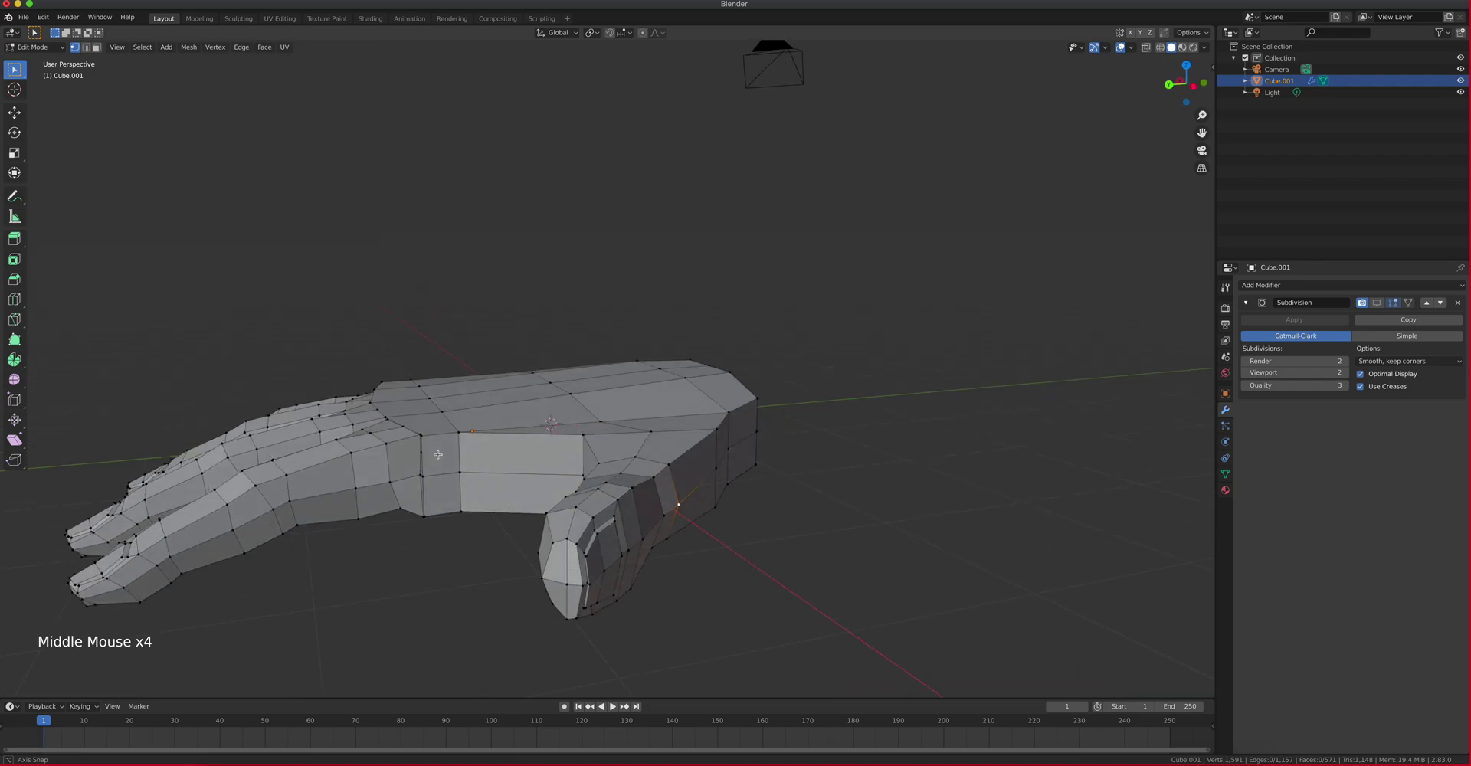
middle_click_drag(662, 549, 756, 394)
scroll(655, 402, "up", 2)
scroll(655, 405, "down", 4)
scroll(657, 408, "up", 3)
left_click(628, 431)
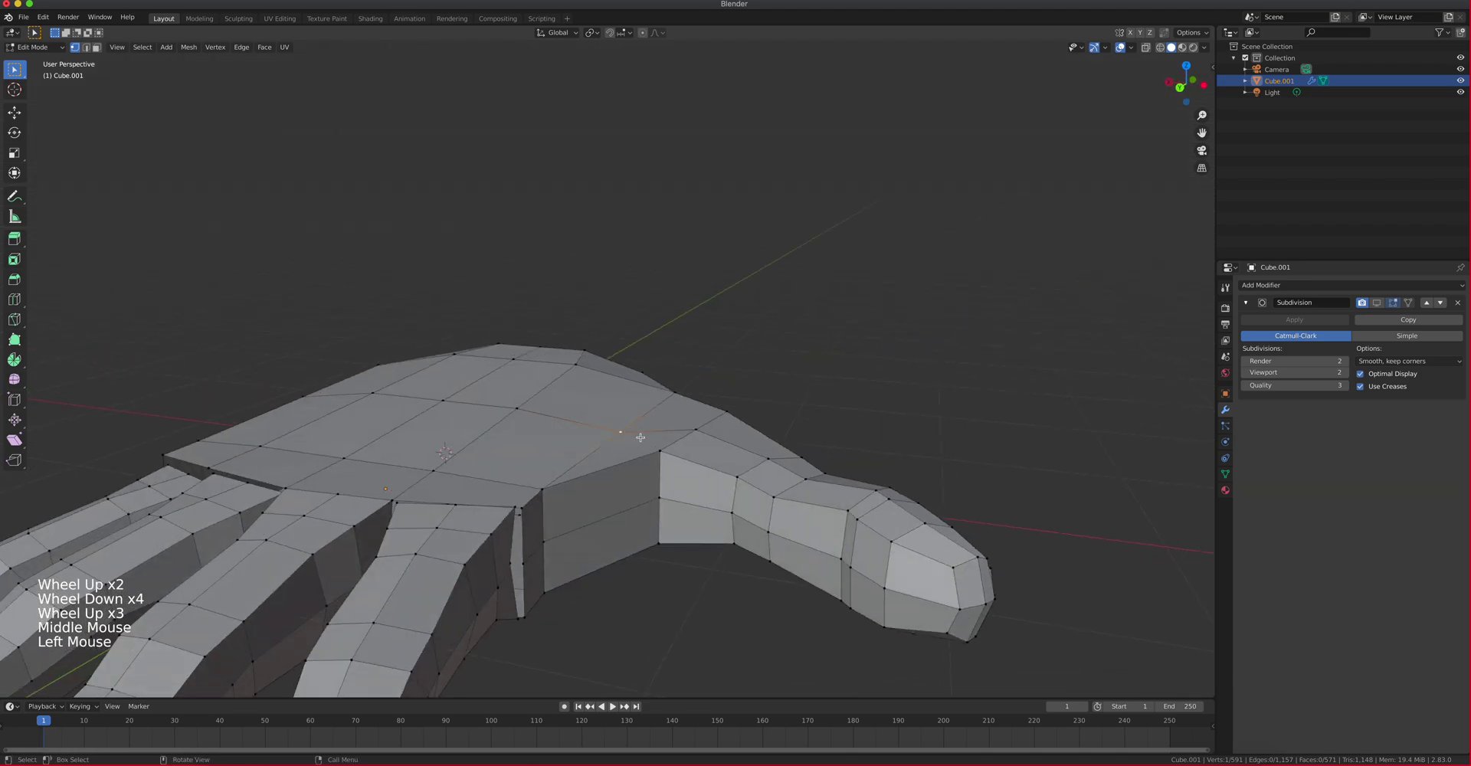
key("g")
left_click(640, 439)
Reposition the column of vertices in the web between the thumb and the palm, one by one
key("g")
left_click(655, 464)
left_click(655, 502)
key("g")
left_click(650, 520)
left_click(657, 543)
key("g")
left_click(657, 550)
Select the two side vertices on the thumb side of the wrist and move them slightly outward in top view
middle_click_drag(689, 496, 539, 611)
left_click(536, 587)
left_click(509, 524, "shift")
middle_click_drag(487, 499, 556, 582)
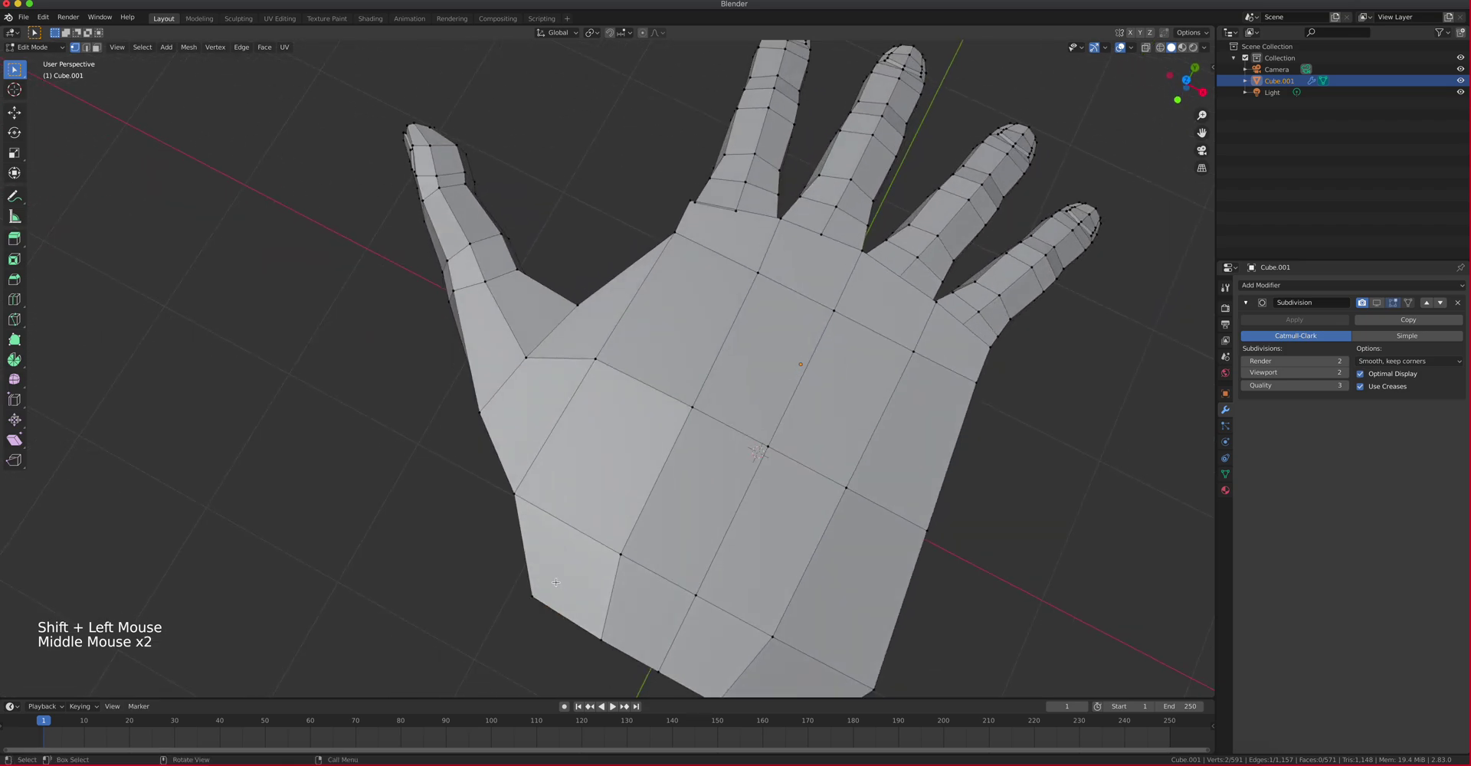
key("KP_7")
key("g")
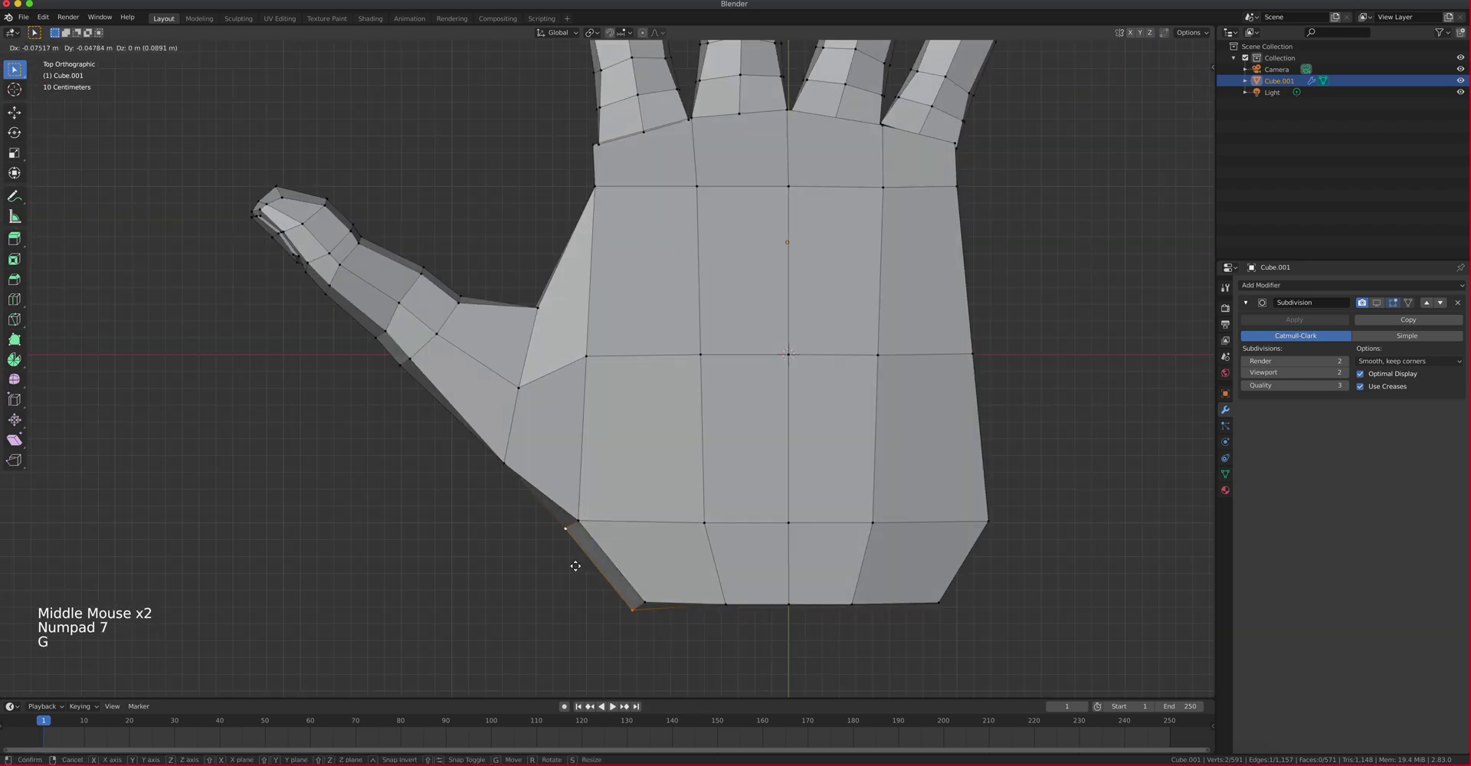
left_click(522, 487)
Adjust the outer vertices between the thumb base and the wrist in top view to round the side contour
left_click(507, 471)
key("g")
left_click(498, 473)
key("g")
left_click(485, 481)
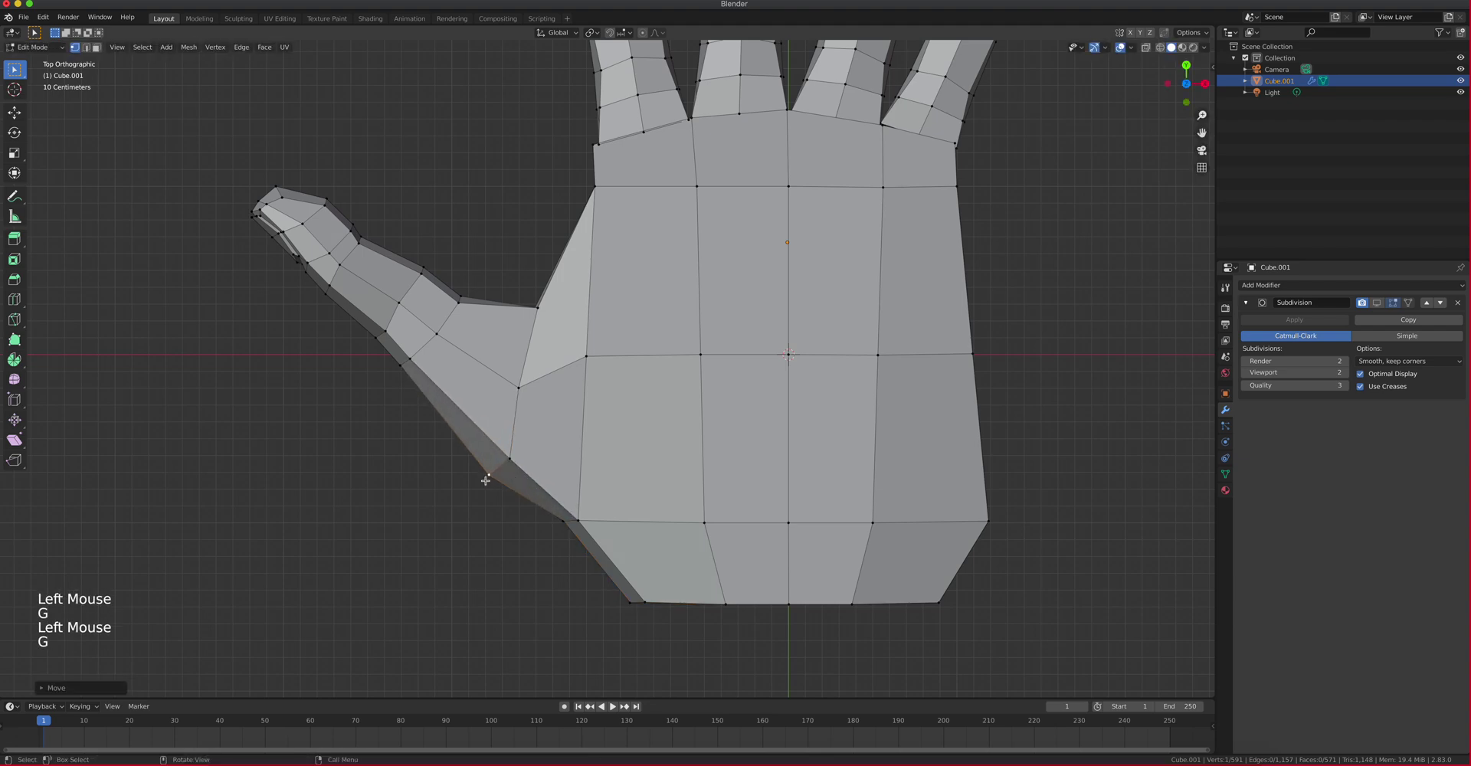
key("g")
left_click(502, 464)
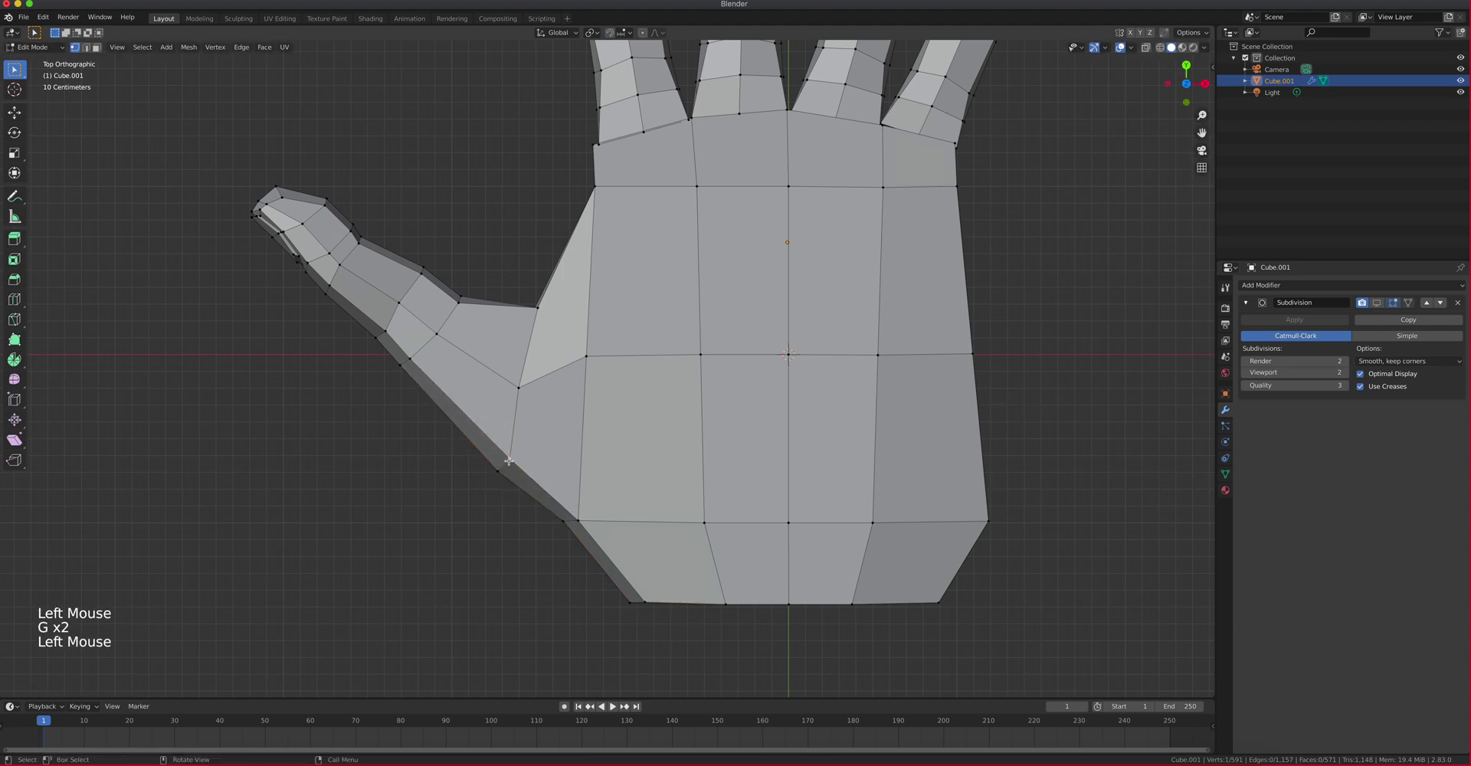
key("g")
middle_click_drag(500, 466, 702, 280)
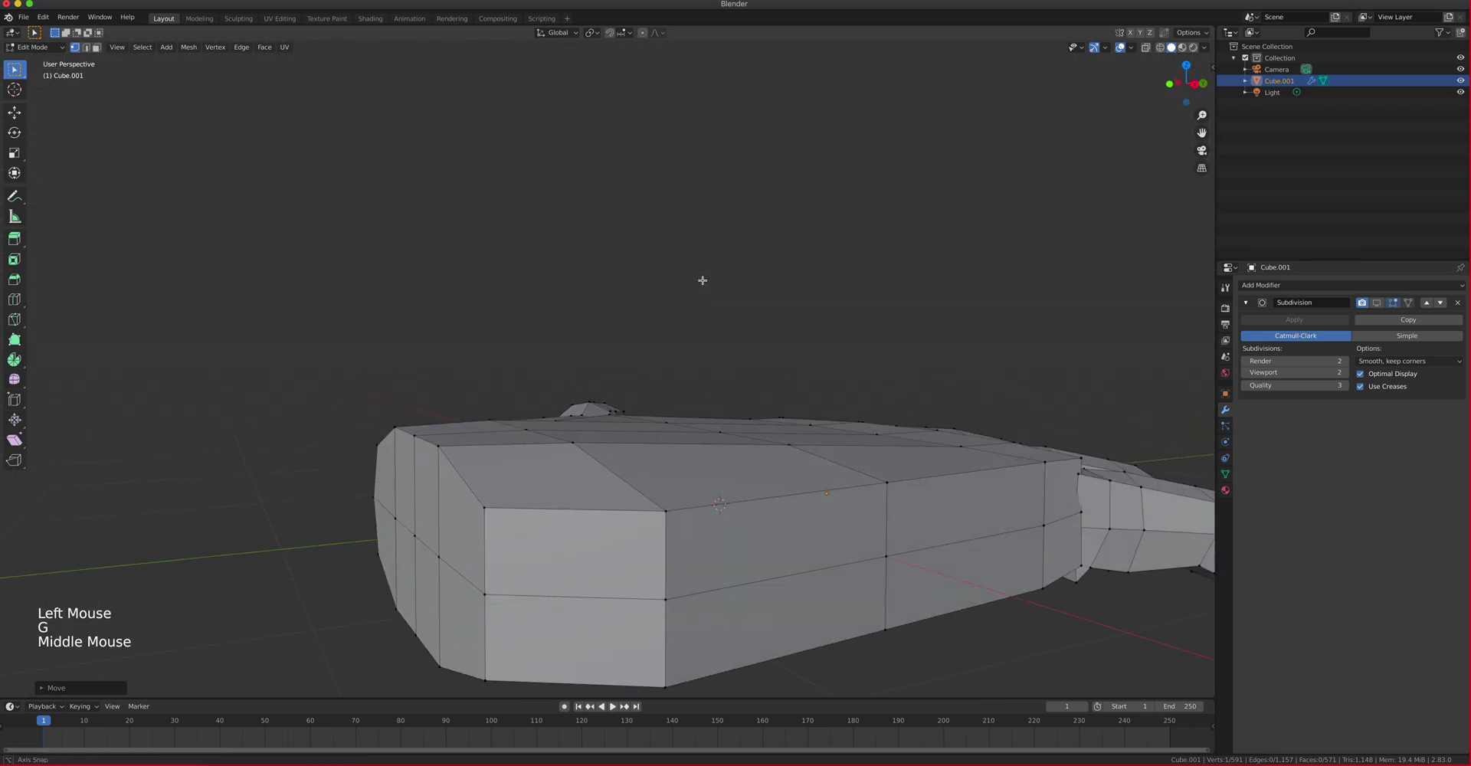
Select the thumb by picking its four tip faces, growing the selection into the palm and shrinking it back once
middle_click_drag(952, 411, 592, 428)
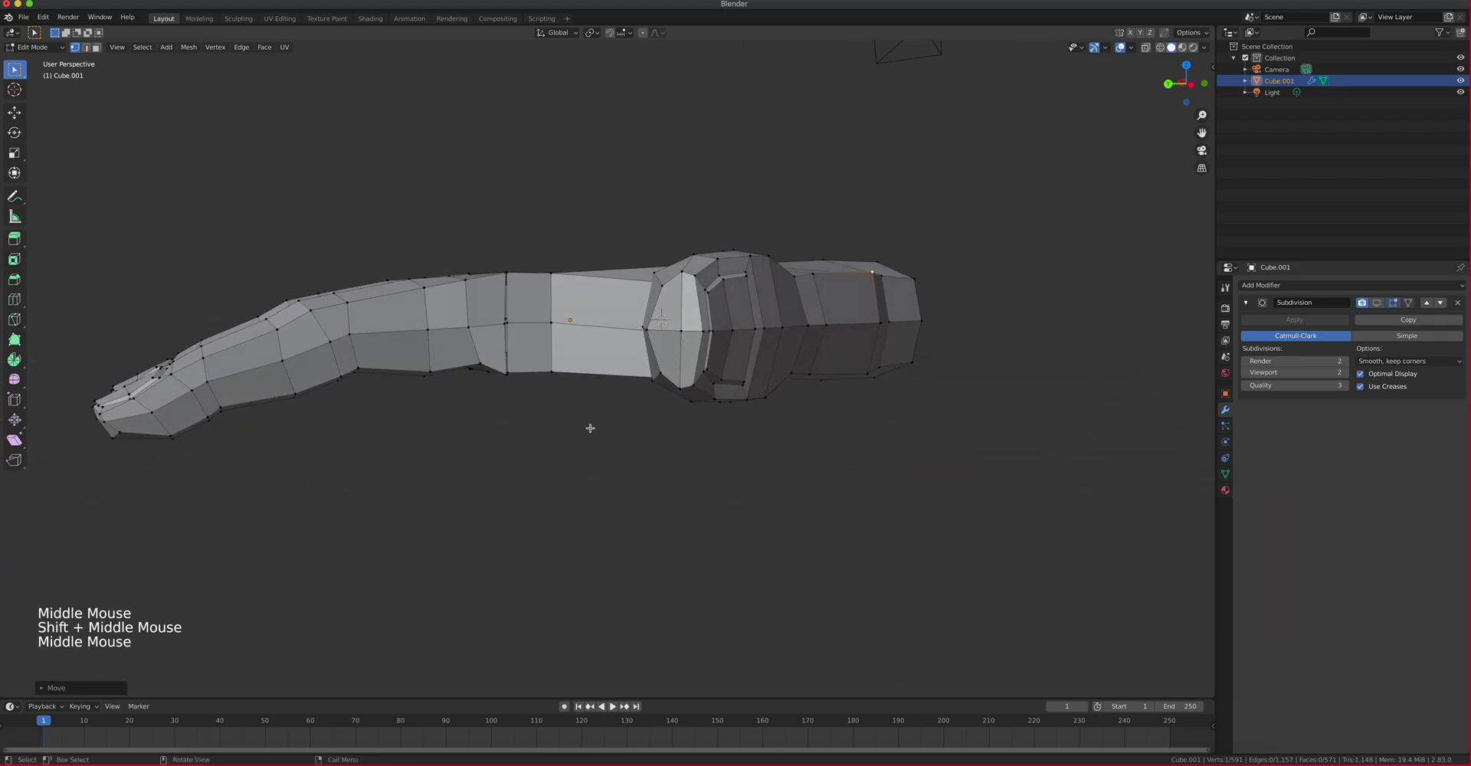
key("3")
left_click(691, 311)
left_click(690, 358, "shift")
left_click(664, 358, "shift")
left_click(669, 322, "shift")
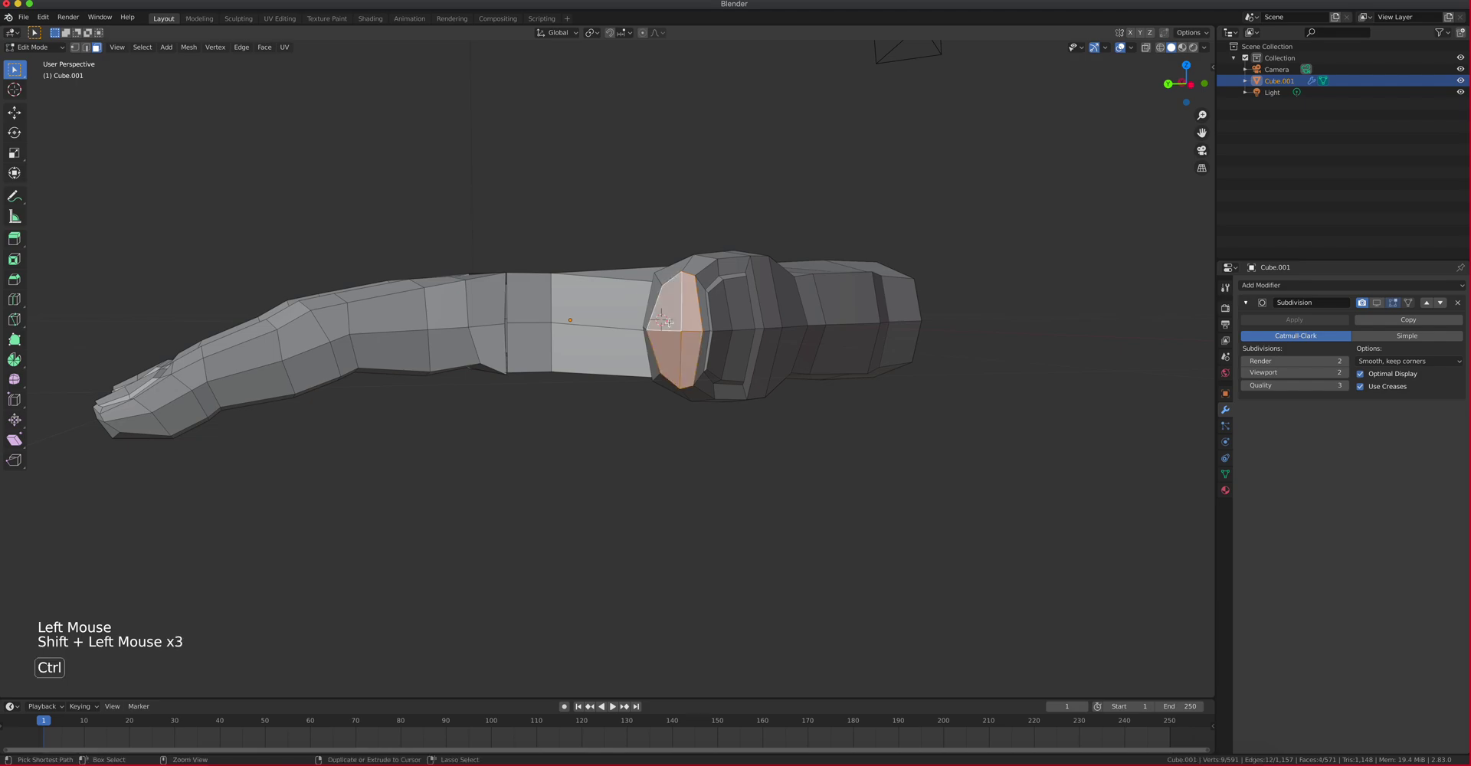
key("ctrl+KP_Add")
key("ctrl+KP_Add")
key("ctrl+KP_Add")
key("ctrl+KP_Add")
key("ctrl+KP_Add")
key("ctrl+KP_Add")
key("ctrl+KP_Add")
key("ctrl+KP_Add")
key("ctrl+KP_Add")
key("ctrl+KP_Add")
key("ctrl+KP_Add")
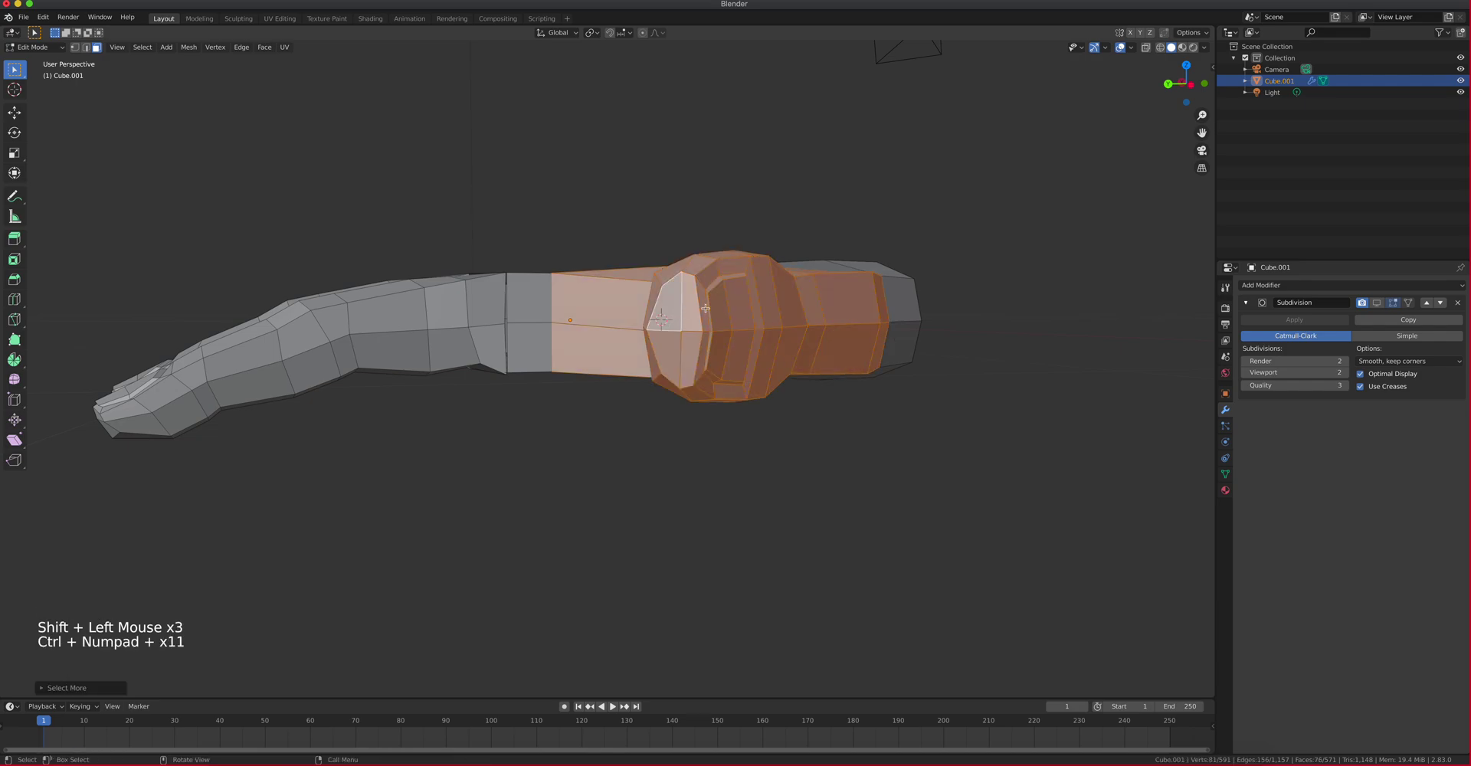
key("ctrl+KP_Subtract")
Move the selected thumb downward relative to the palm
middle_click_drag(735, 307, 634, 322)
key("g")
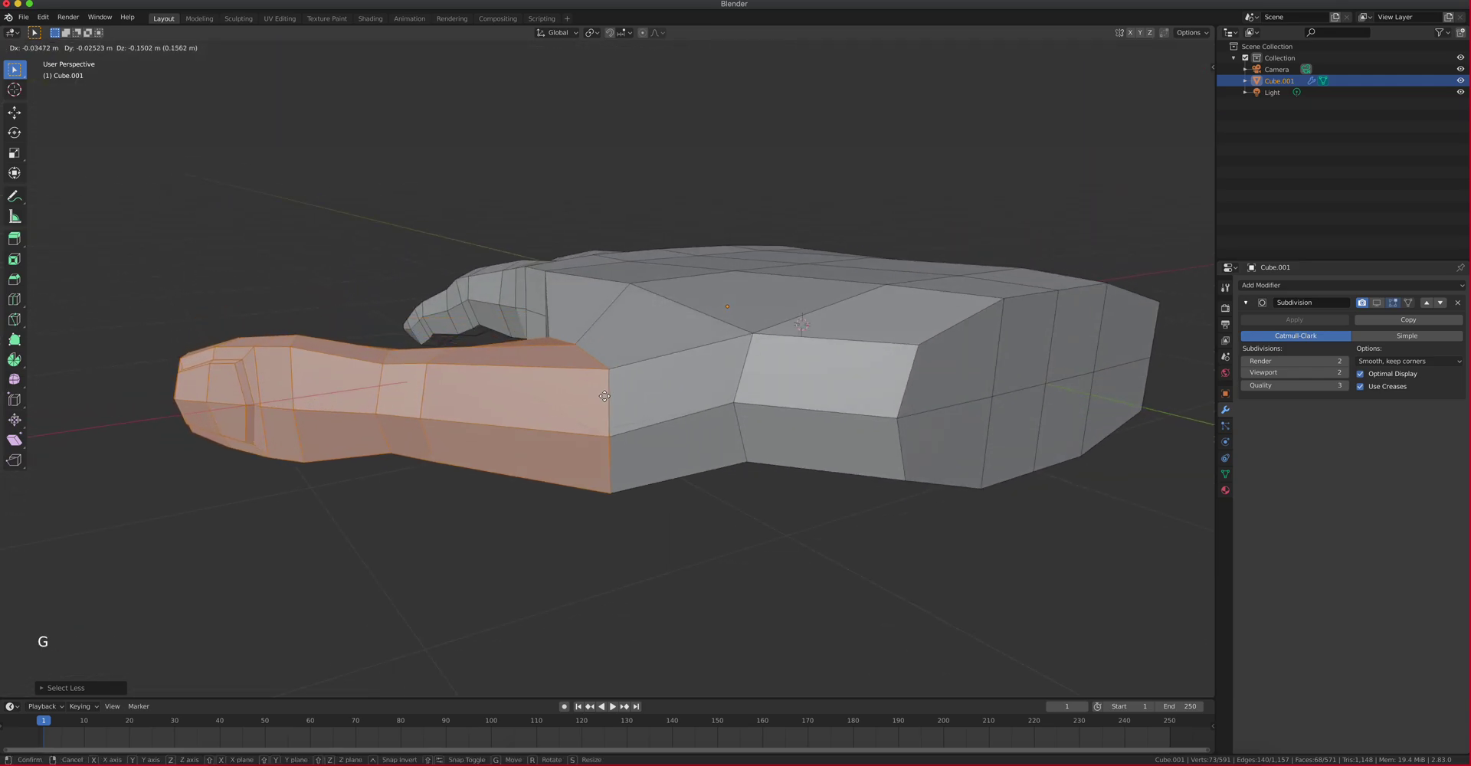
left_click(605, 406)
Rotate the selected thumb slightly and nudge it into line with the side of the palm
middle_click_drag(605, 406, 634, 395)
key("r")
left_click(614, 369)
key("g")
left_click(615, 372)
mouse_move(616, 372)
middle_mouse_down()
mouse_move(622, 396)
mouse_move(613, 388)
middle_mouse_up()
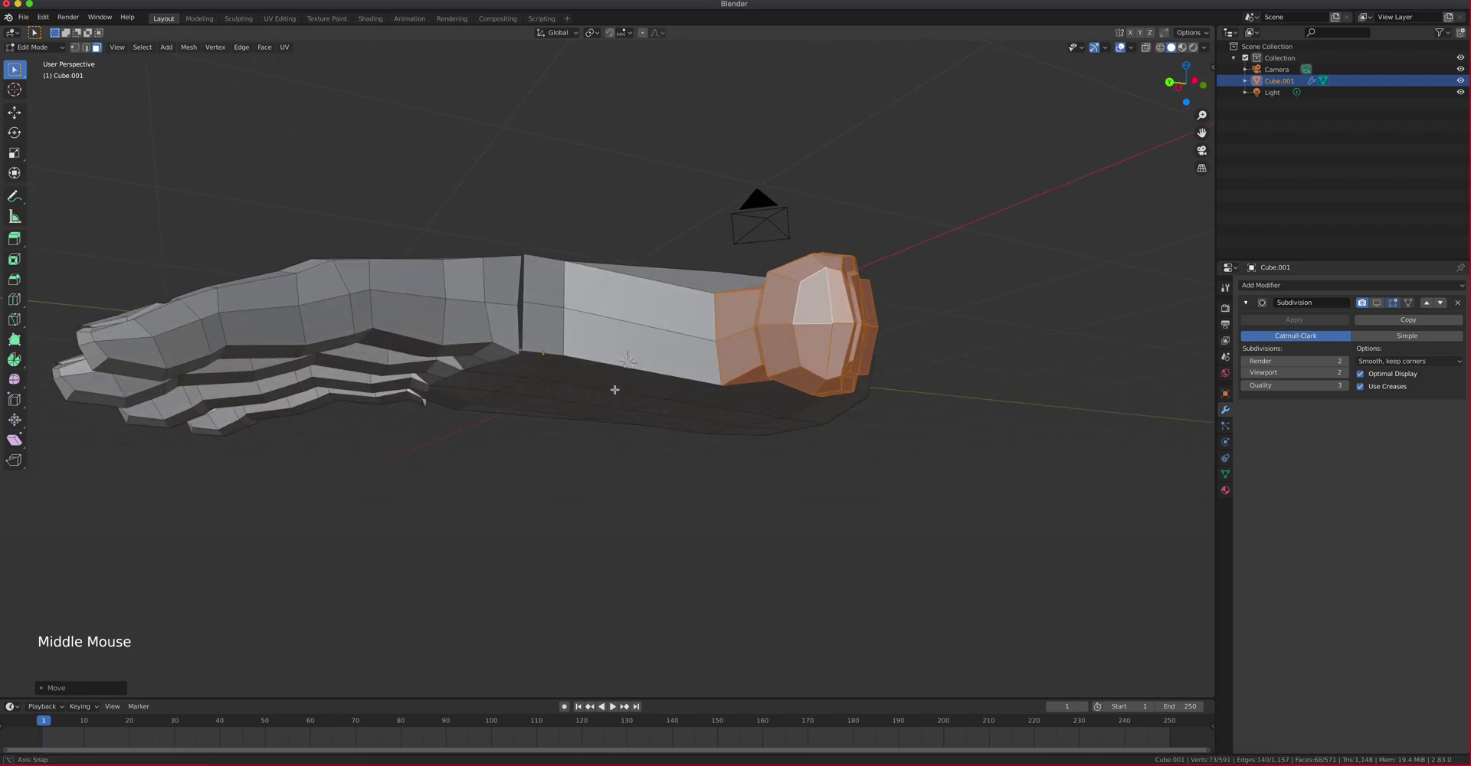
Reposition the selected thumb slightly relative to the side of the palm
key("r")
middle_click_drag(846, 488, 827, 549)
scroll(831, 562, "up", 2)
scroll(830, 562, "down", 5)
key("r")
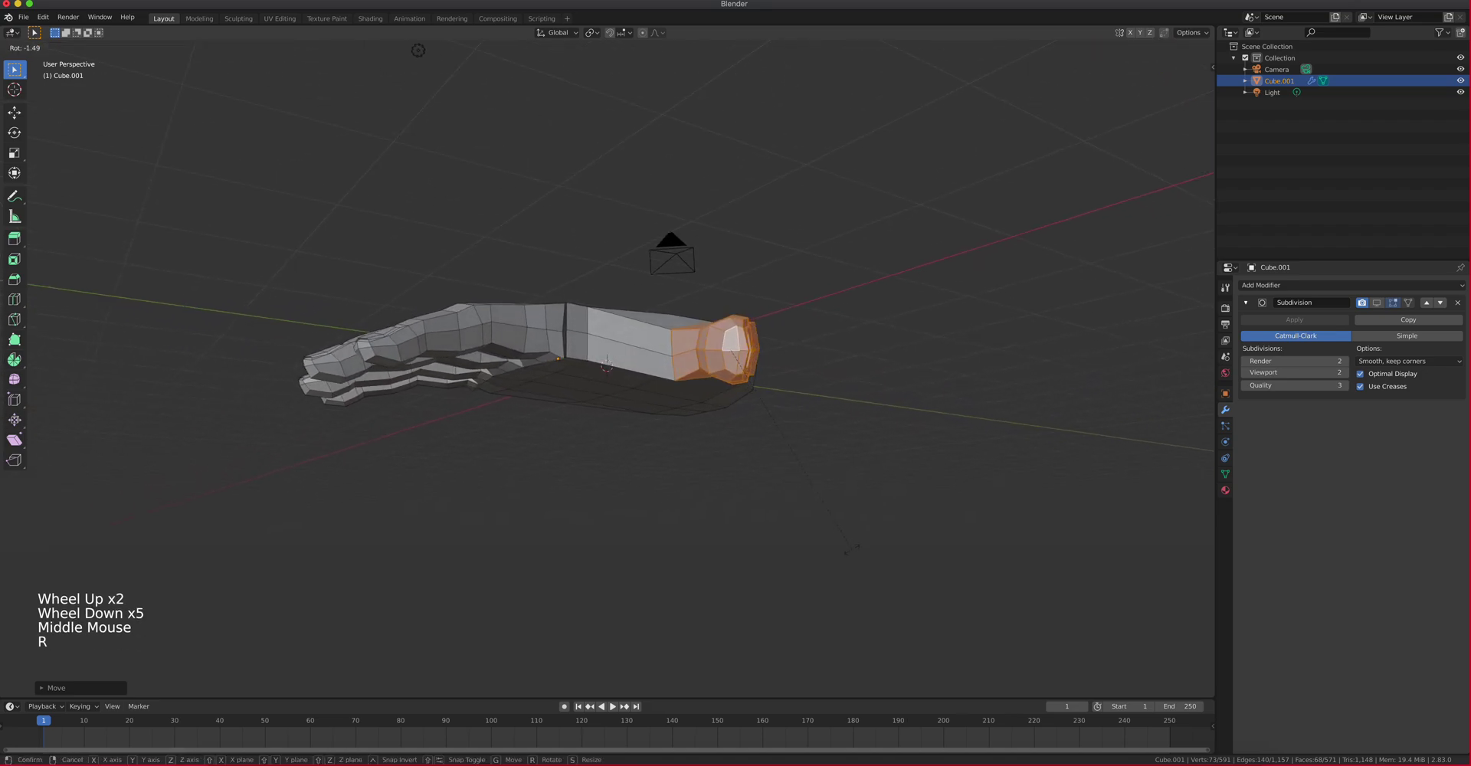
key("g")
left_click(809, 471)
Select the edge loop around the thumb's base and move it to smooth the transition into the palm
middle_click_drag(760, 428, 625, 327)
scroll(762, 429, "up", 3)
key("2")
left_click(764, 430)
left_click(765, 430, "alt")
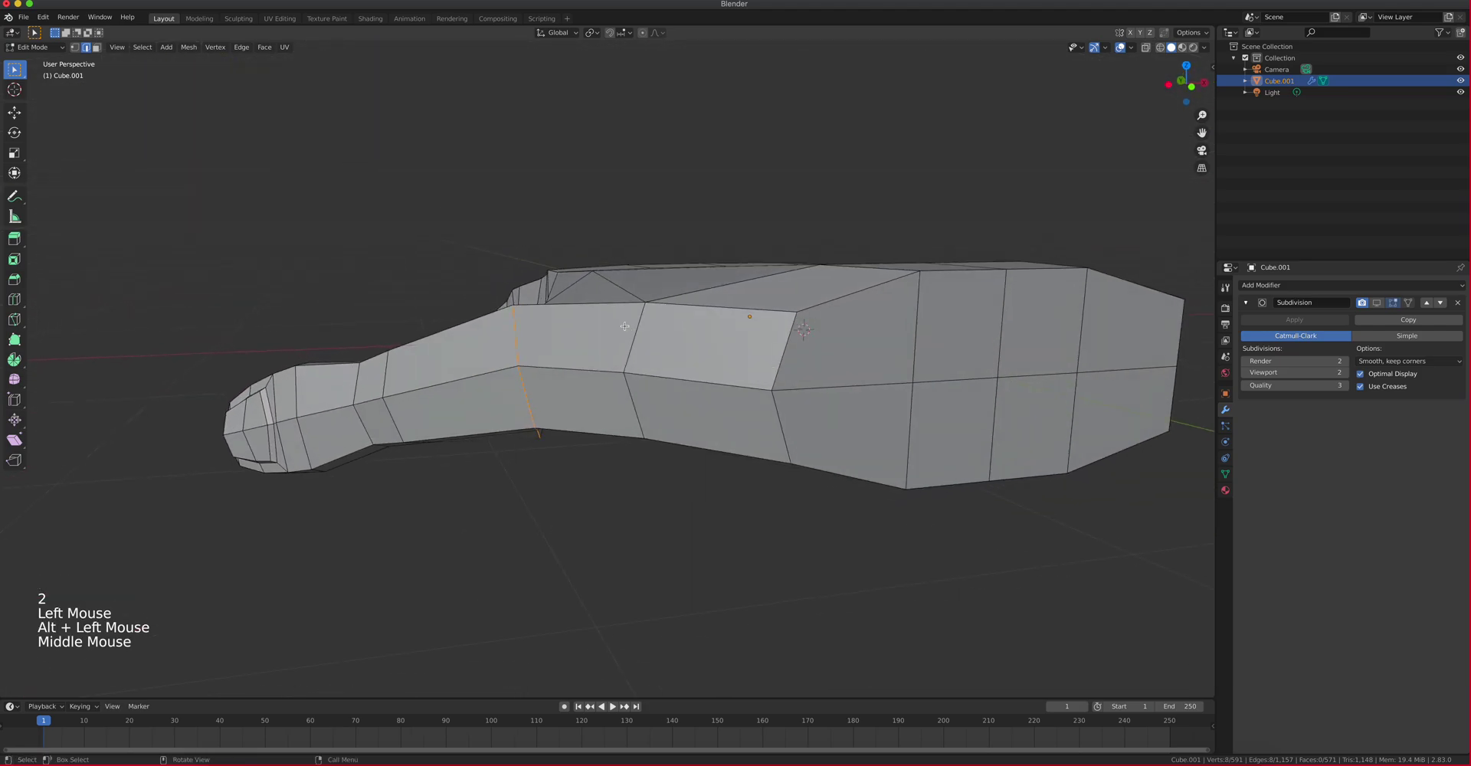
key("g")
left_click(603, 419)
Rotate the thumb's base loop to tilt it, and shift it upward between the thumb and the palm
middle_click_drag(602, 419, 830, 402)
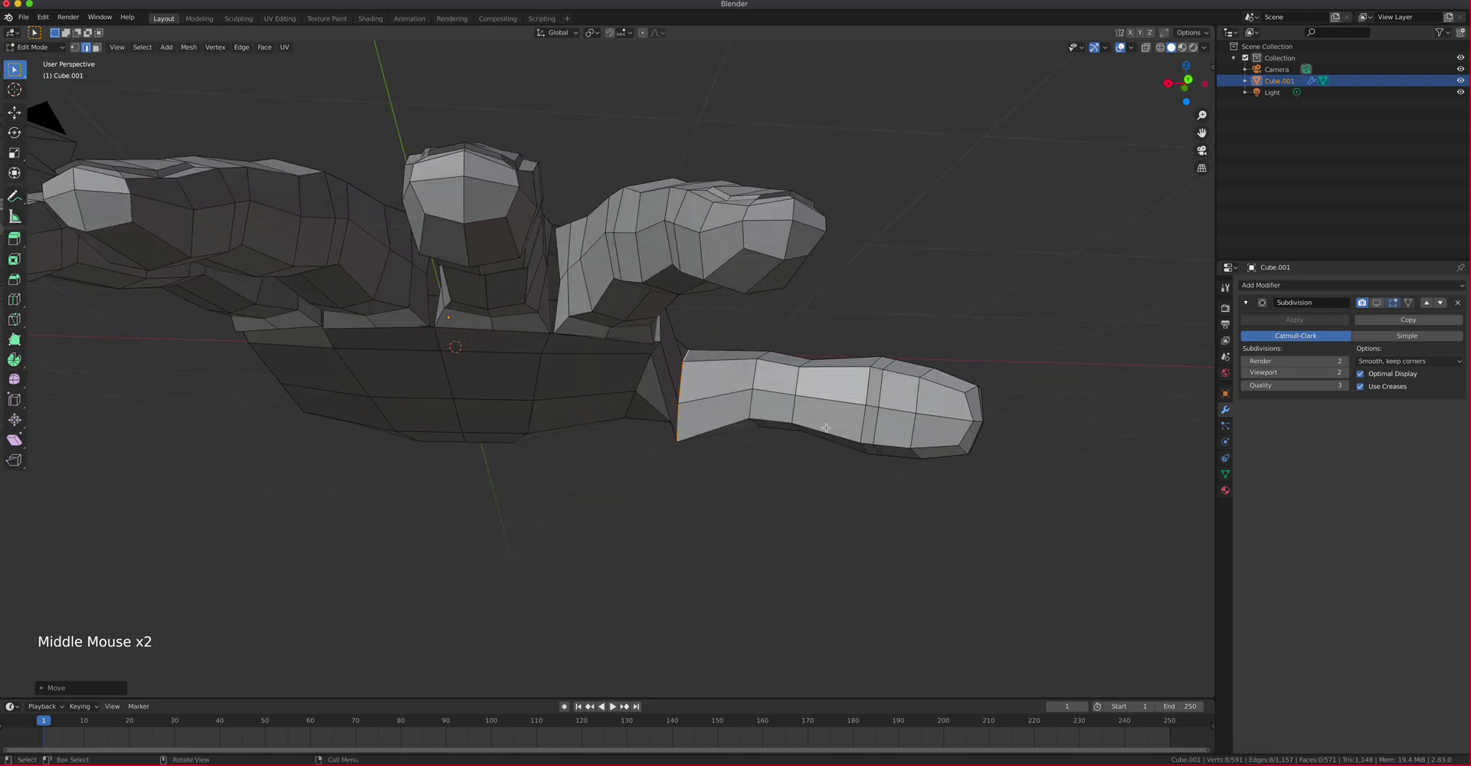
key("r")
left_click(784, 484)
key("g")
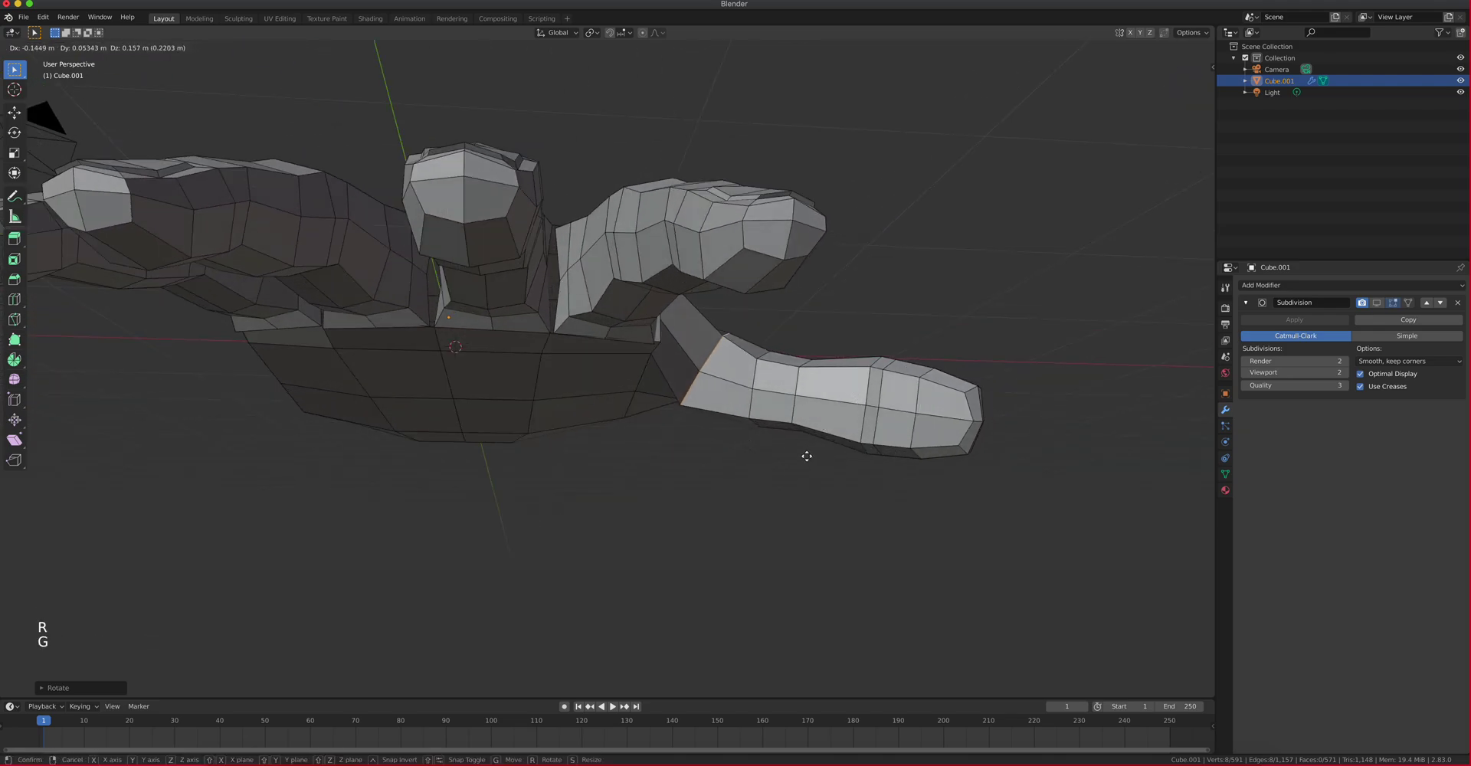
left_click(807, 456)
Move the upper inner vertex of the thumb's base loop toward the palm
middle_click_drag(805, 454, 562, 401)
key("1")
middle_click_drag(547, 367, 661, 291)
left_click(770, 305)
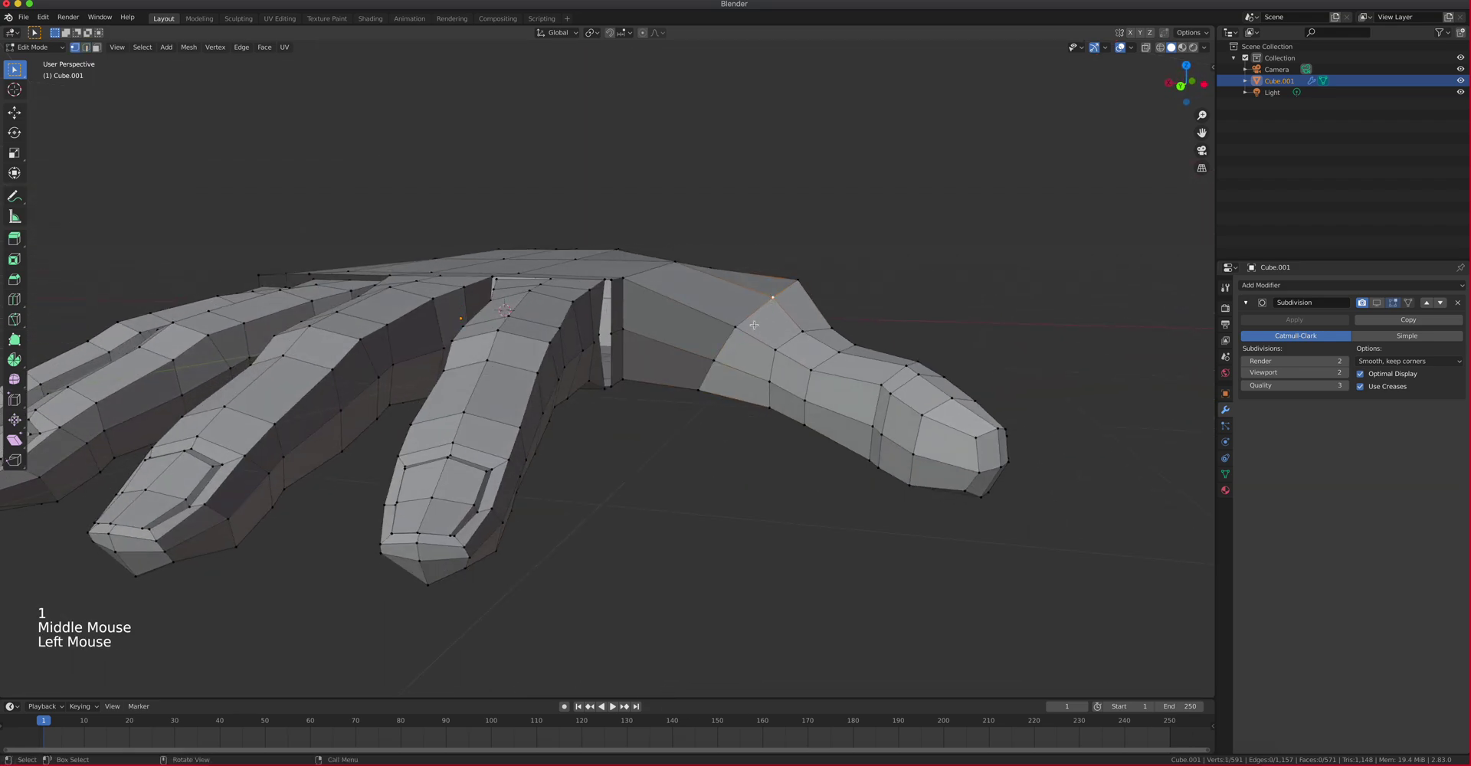
key("g")
left_click(764, 297)
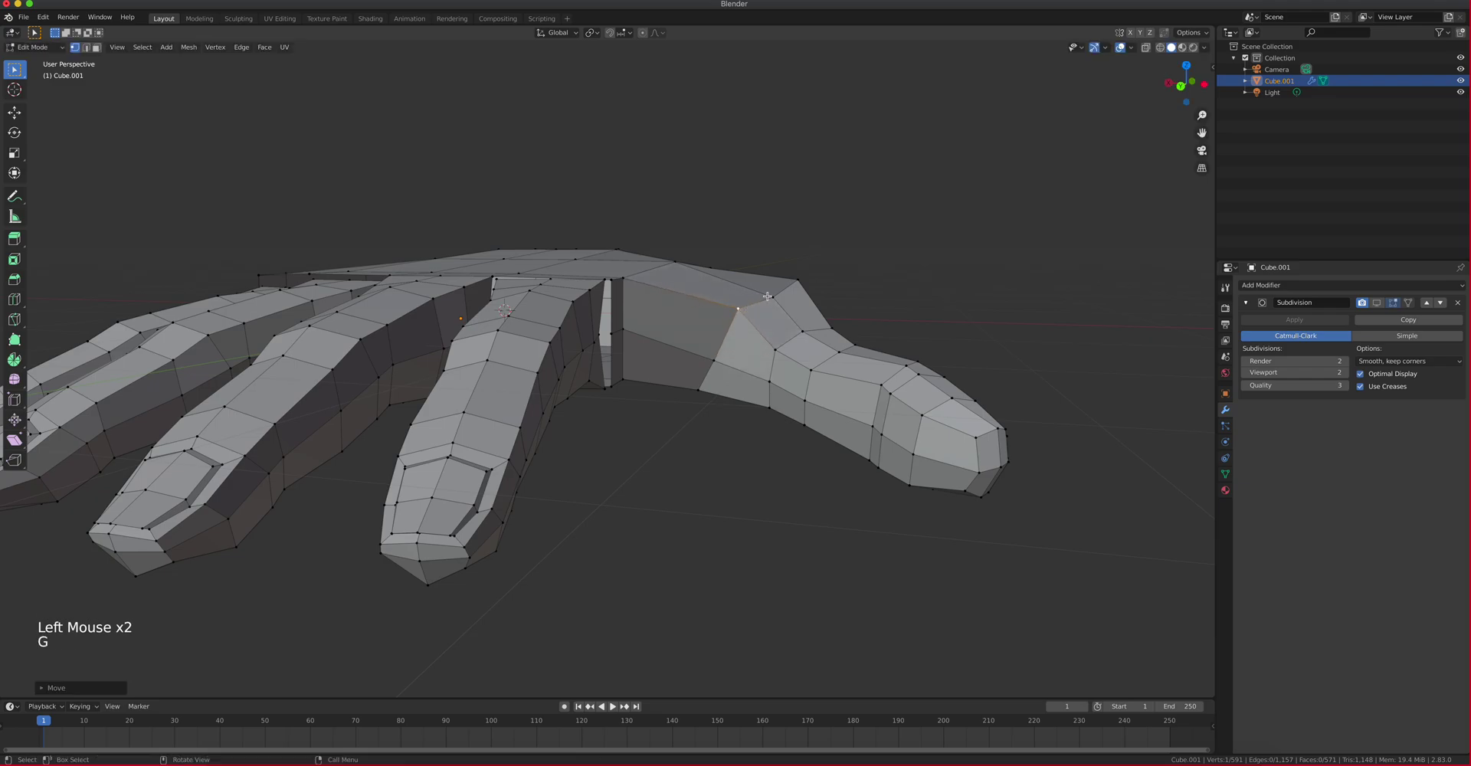
key("g")
right_click(791, 297)
Adjust the vertices around the thumb's base, working toward its underside
middle_click_drag(790, 296, 613, 346)
left_click(740, 292)
key("g")
left_click(597, 332)
key("g")
left_click(526, 340)
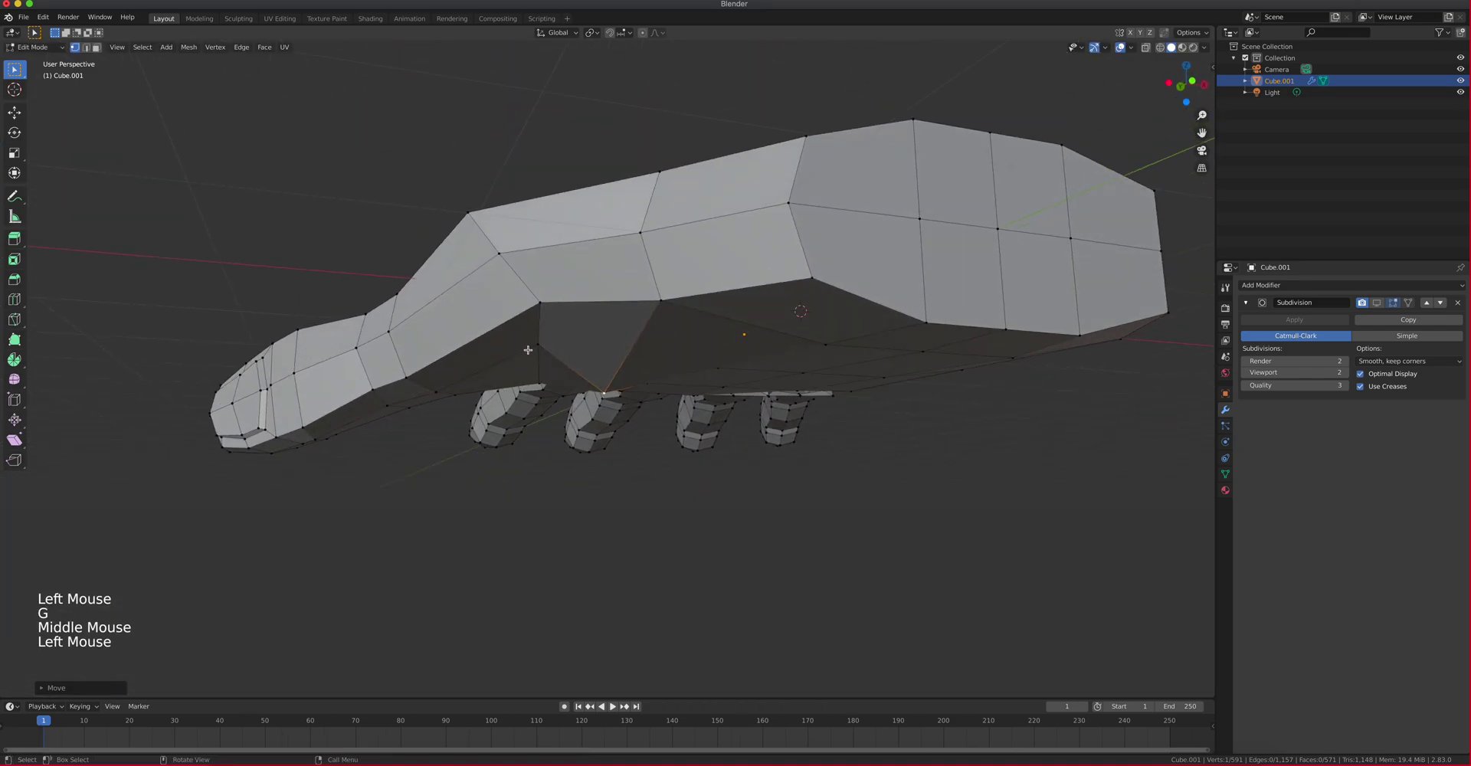
Reposition the palm-side vertices between the center of the palm and the thumb's base to shape the thumb mound
key("g")
middle_click_drag(536, 340, 583, 537)
left_click(567, 333)
key("g")
key("g")
left_click(602, 568)
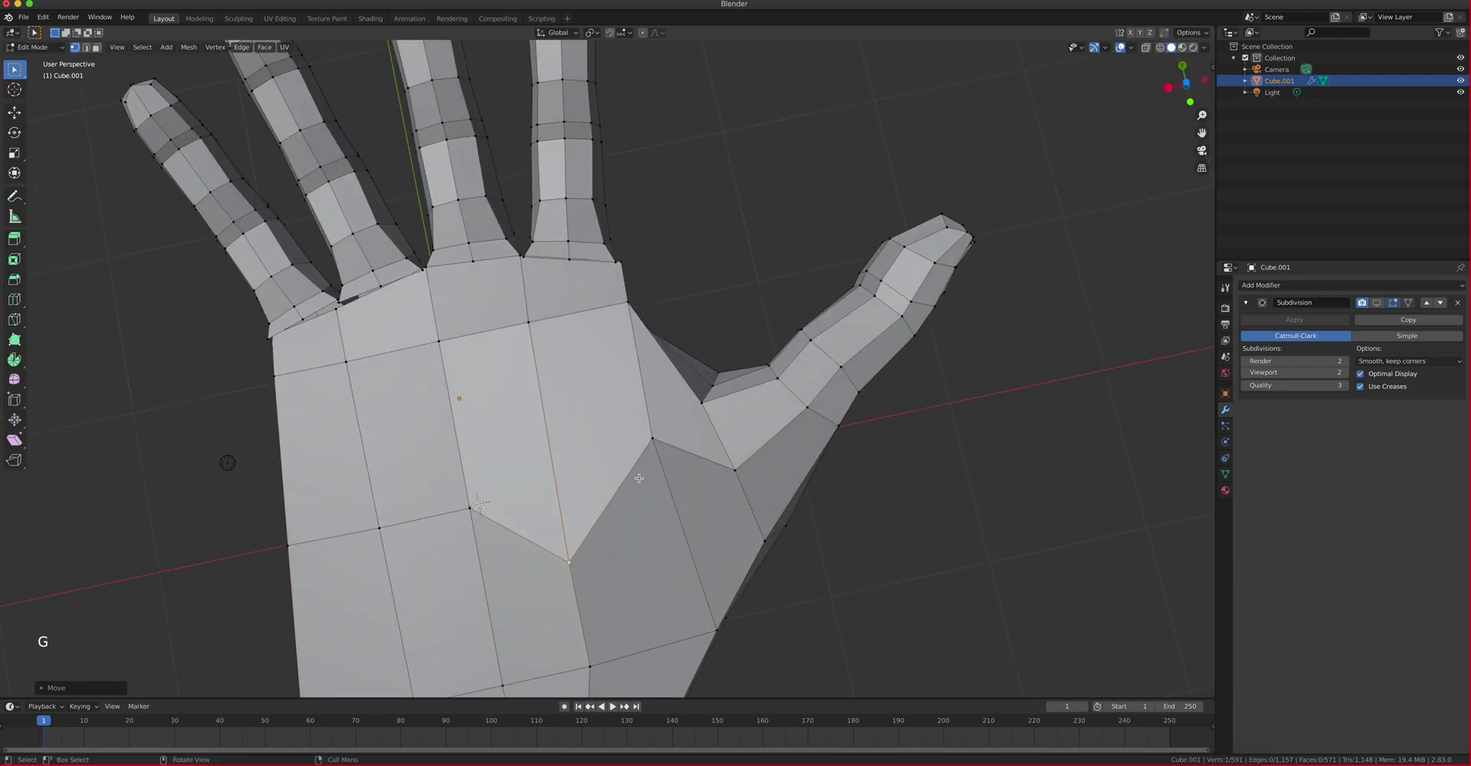
key("g")
left_click(662, 473)
Adjust two vertices in the web between the thumb and the index finger
middle_click_drag(661, 472, 710, 586)
left_click(711, 357)
key("g")
left_click(707, 361)
left_click(702, 392)
key("g")
left_click(701, 383)
middle_click_drag(702, 382, 666, 414)
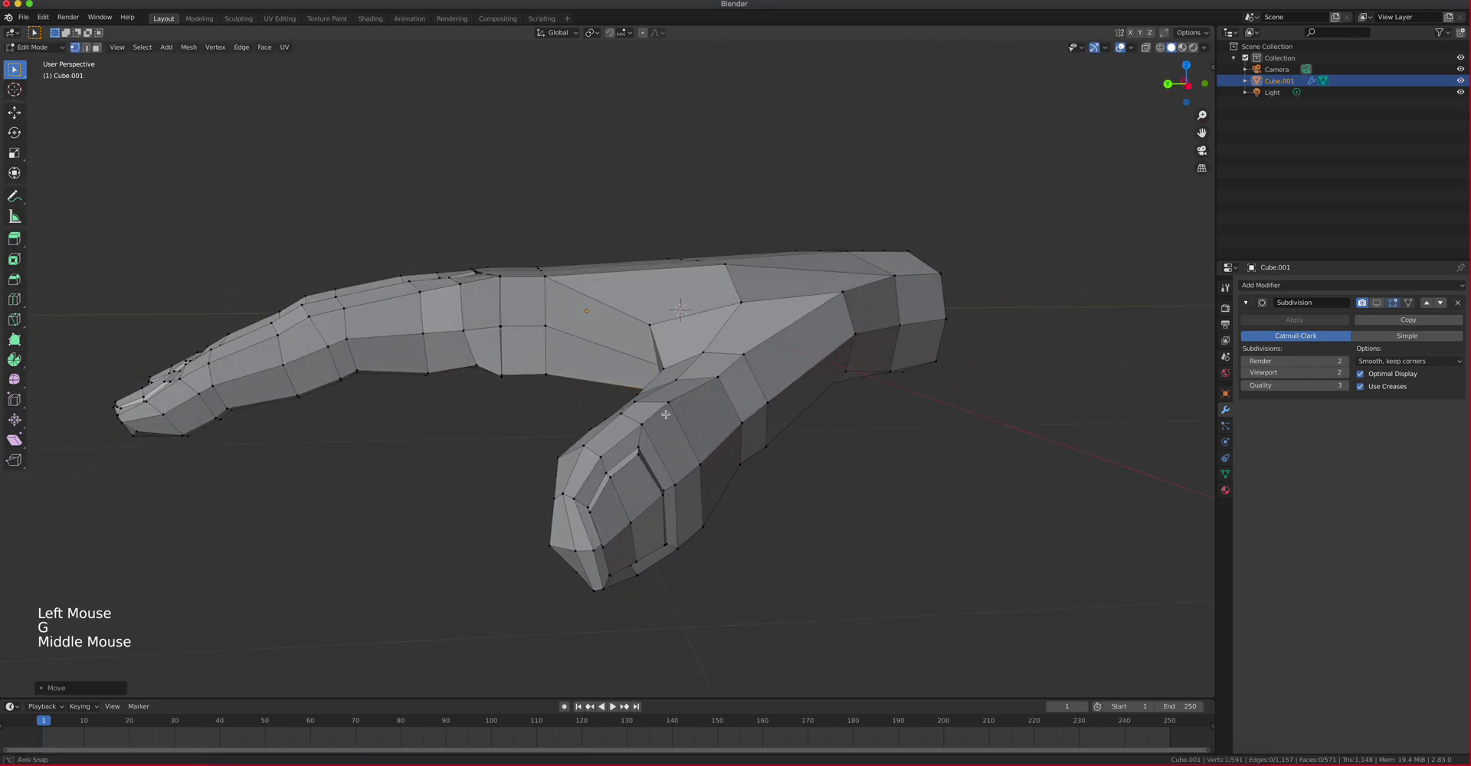
Adjust the upper, lower and middle vertices where the thumb base meets the side of the palm to bulge it downward
left_click(843, 296)
key("g")
left_click(823, 309)
middle_click_drag(824, 309, 777, 322)
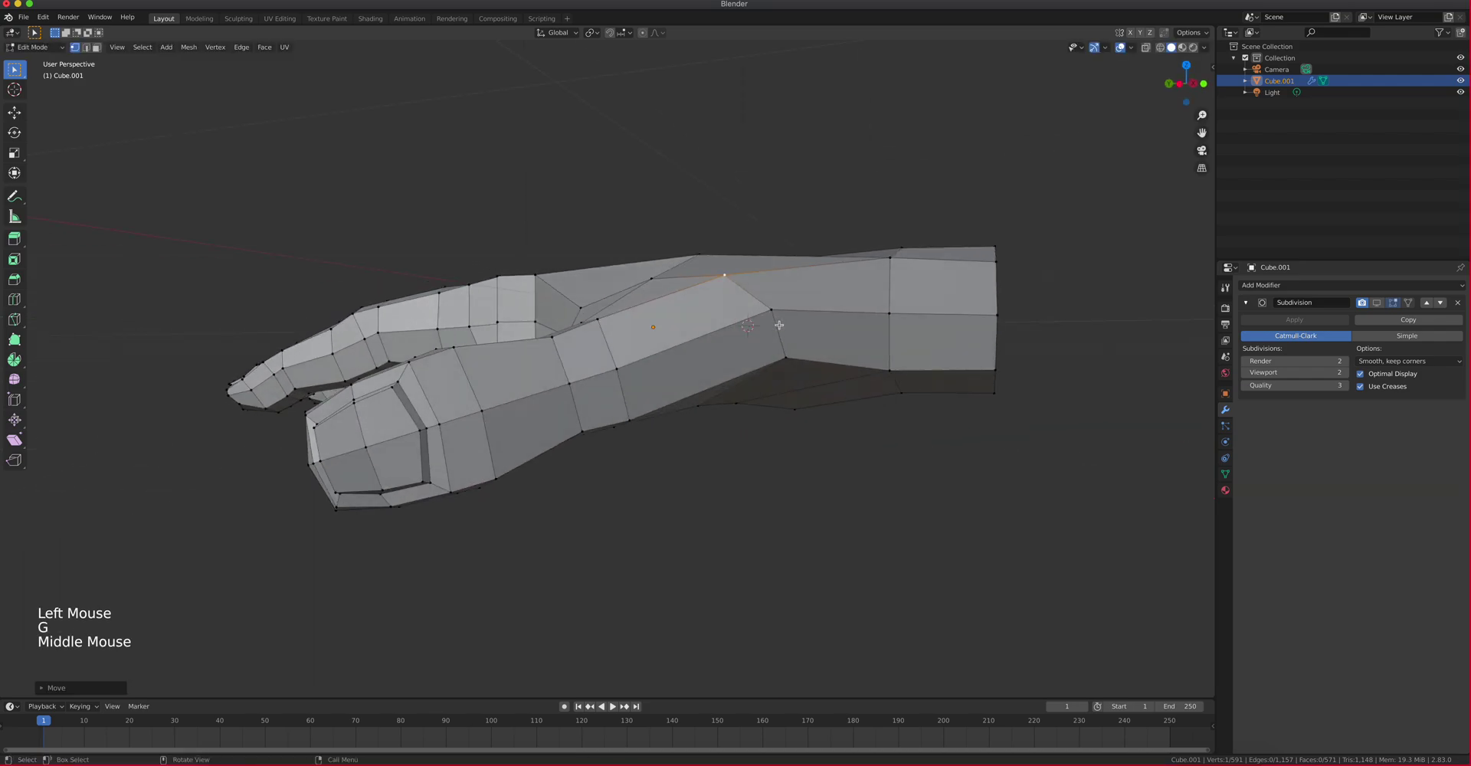
left_click(788, 354)
key("g")
left_click(785, 415)
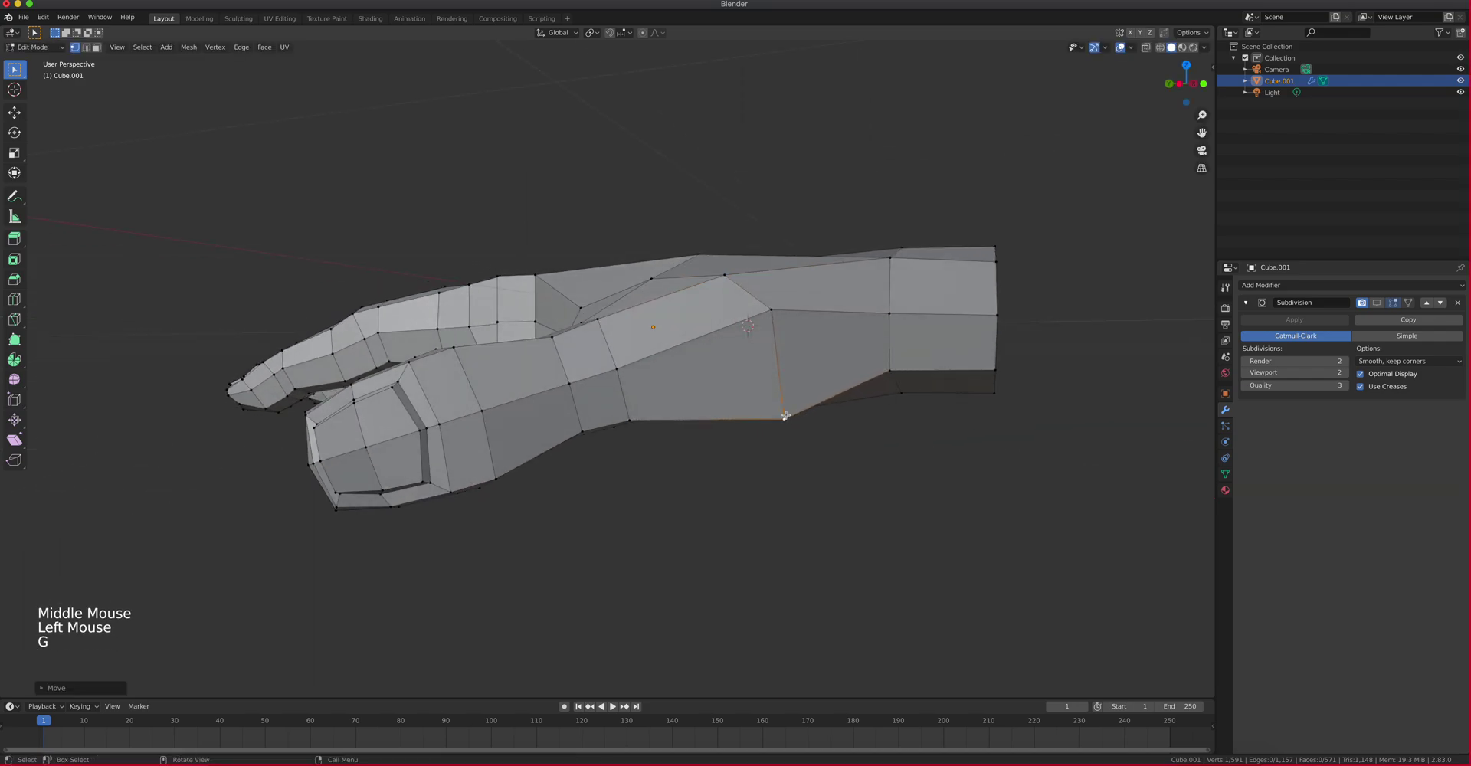
left_click(771, 303)
key("g")
left_click(802, 340)
Lower the bottom and middle vertices on the thumb side of the hand just before the wrist end
left_click(890, 373)
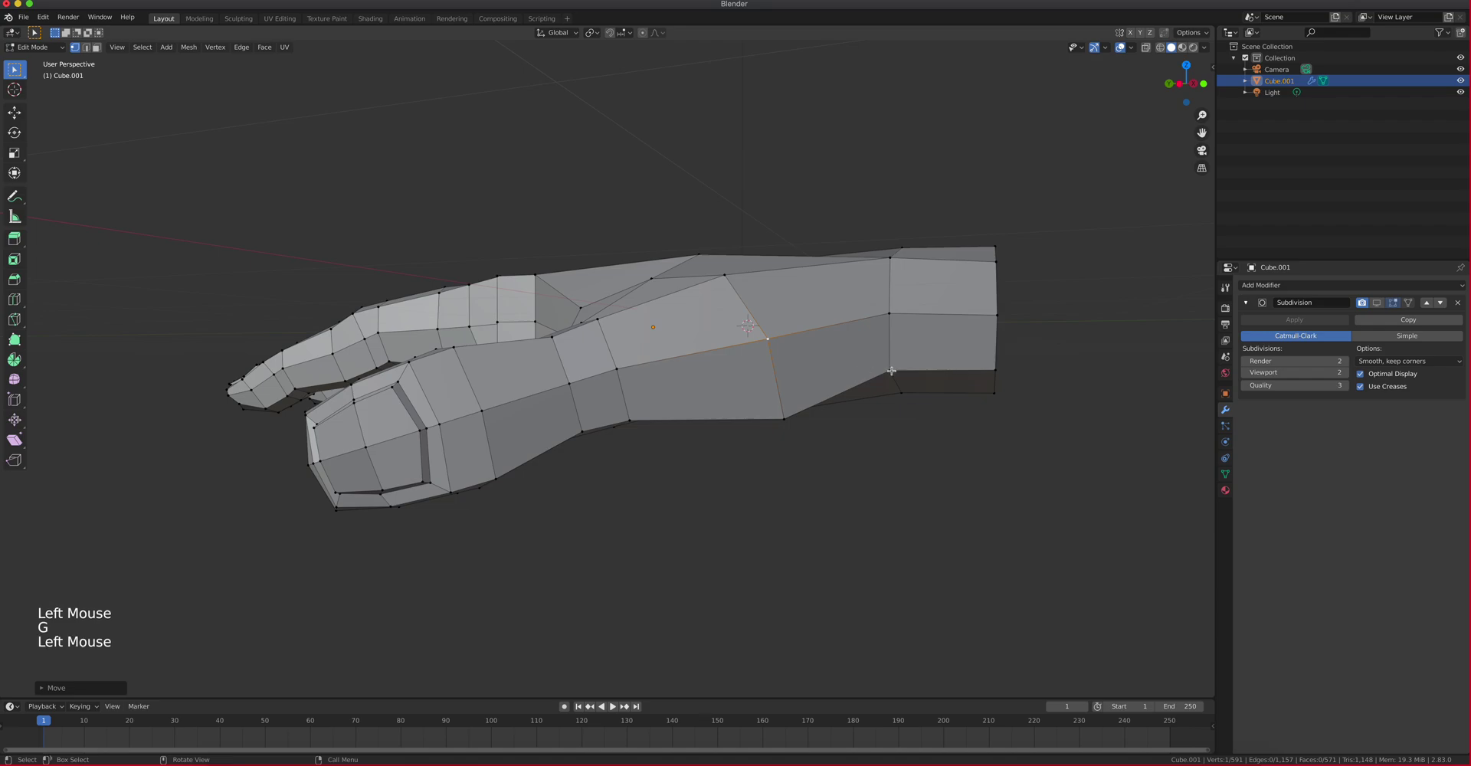
key("g")
left_click(887, 393)
left_click(888, 317)
key("g")
left_click(886, 323)
Adjust two vertices on the underside of the palm near the thumb's base
middle_click_drag(756, 352, 622, 327)
scroll(782, 318, "up", 2)
left_click(597, 307)
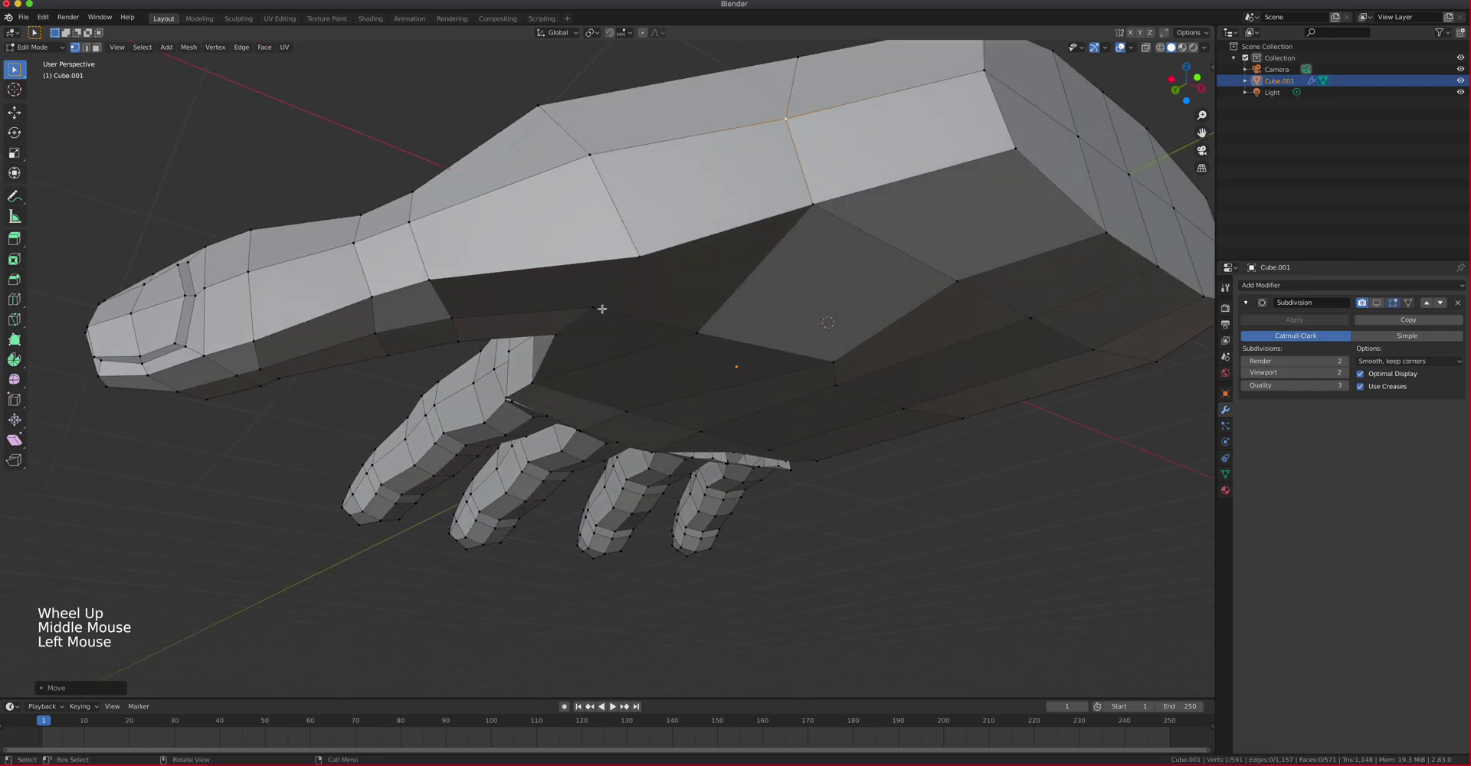
key("g")
left_click(630, 336)
left_click(694, 334)
key("g")
left_click(698, 338)
Nudge the inner vertices of the thumb's base loop beside the index finger to even out its contour
middle_click_drag(698, 338, 699, 386)
left_click(699, 387)
key("g")
left_click(705, 400)
left_click(738, 351)
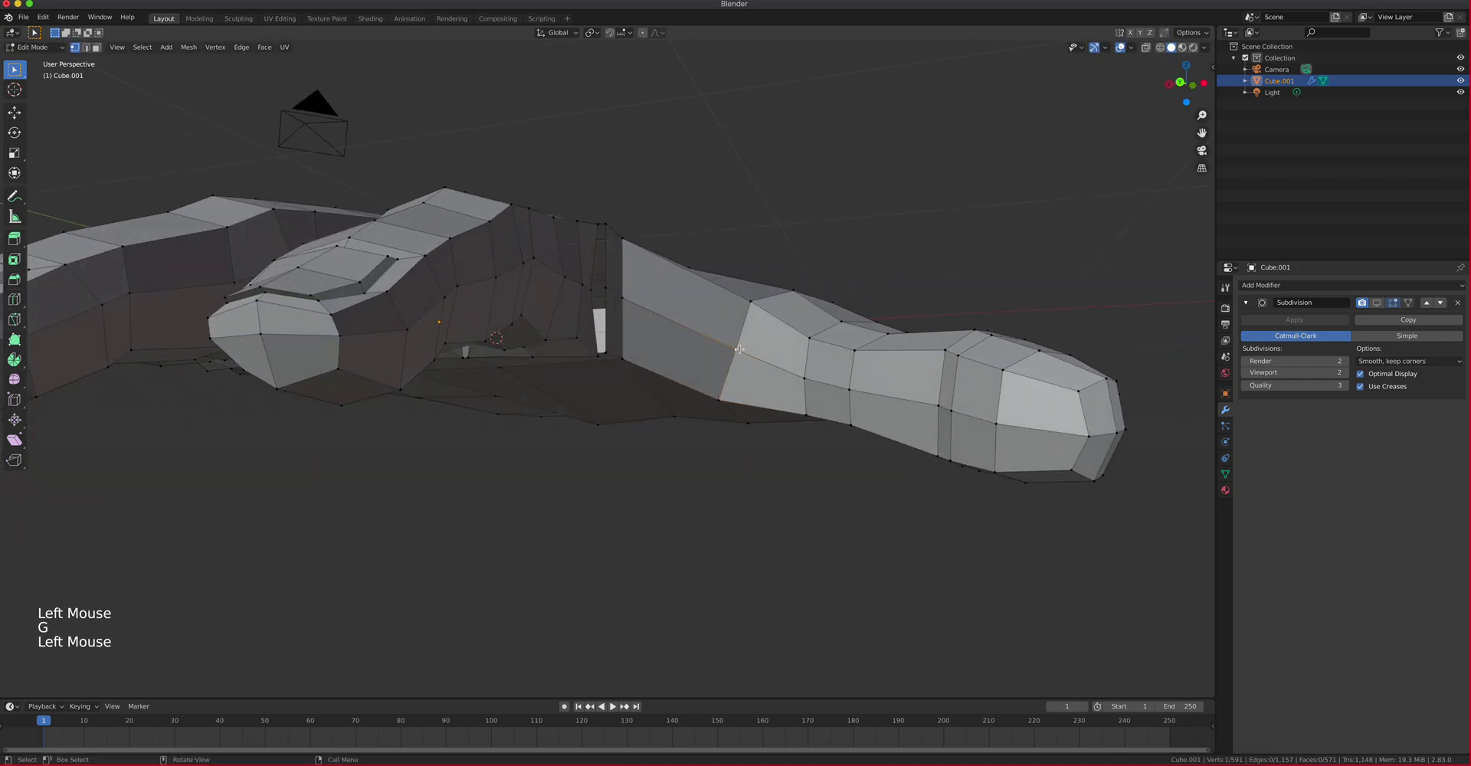
key("g")
left_click(741, 356)
Select the whole thumb in top view with X-ray on and move it slightly toward the fingers and the palm
middle_click_drag(793, 398, 591, 509)
scroll(699, 411, "down", 5)
key("KP_7")
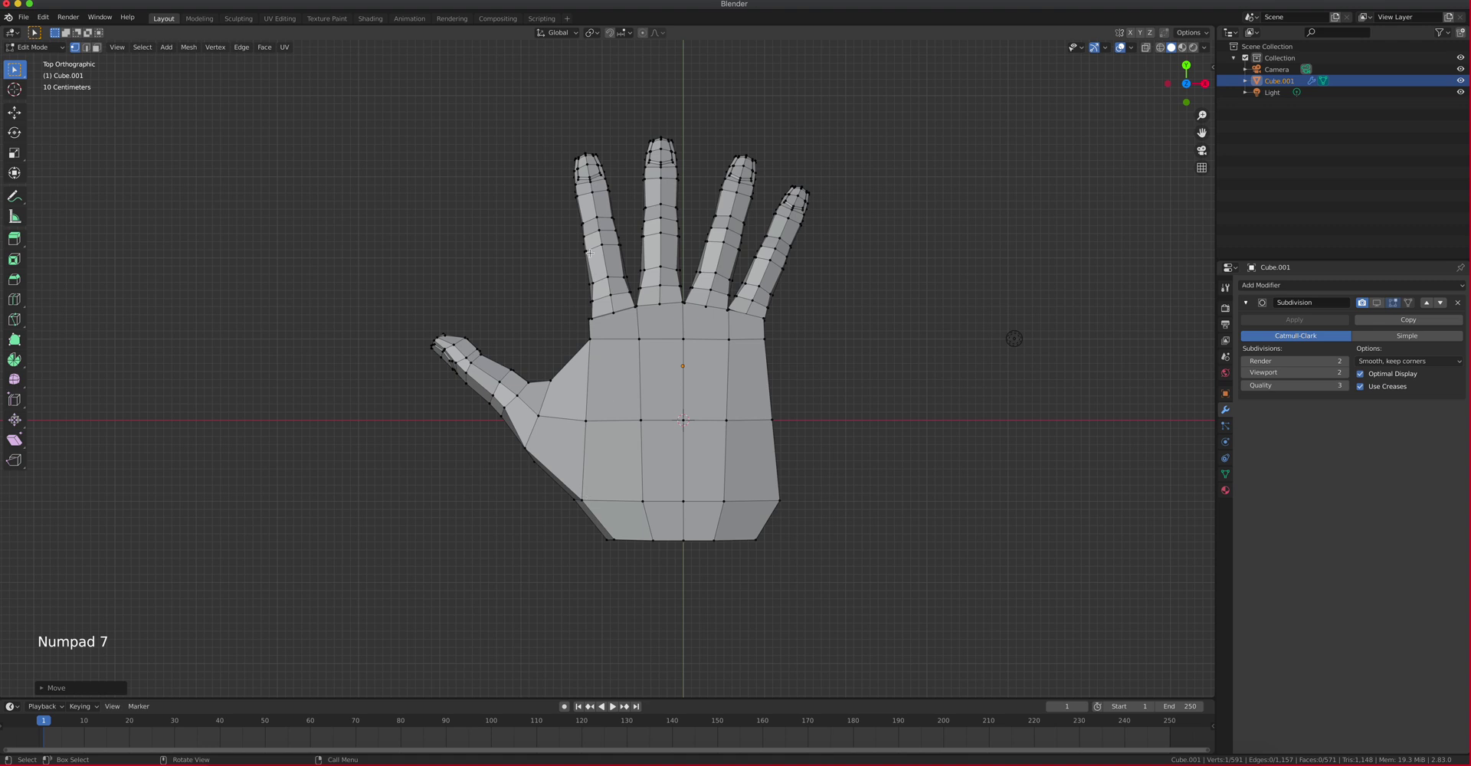
scroll(475, 286, "up", 2)
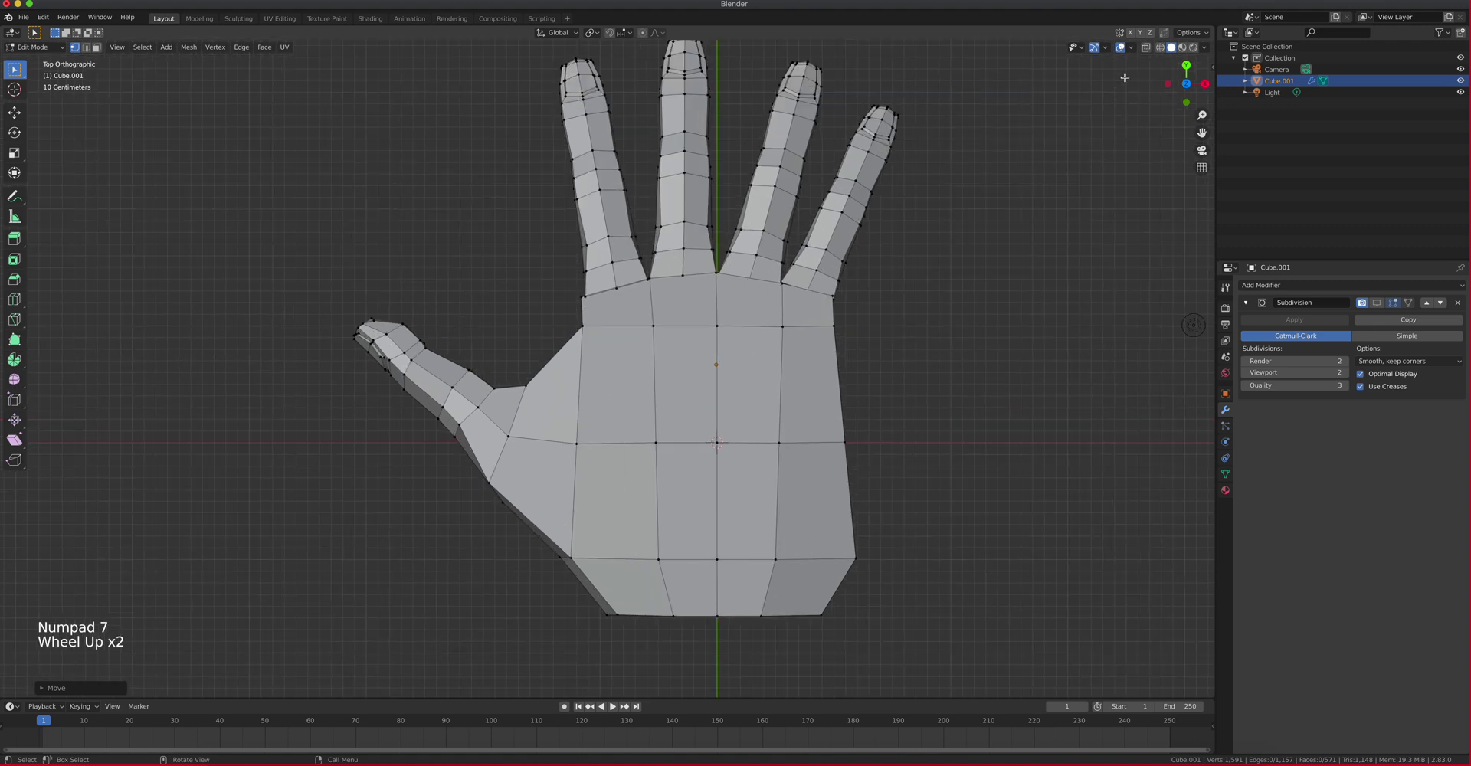
left_click(1145, 47)
left_click_drag(303, 286, 560, 543)
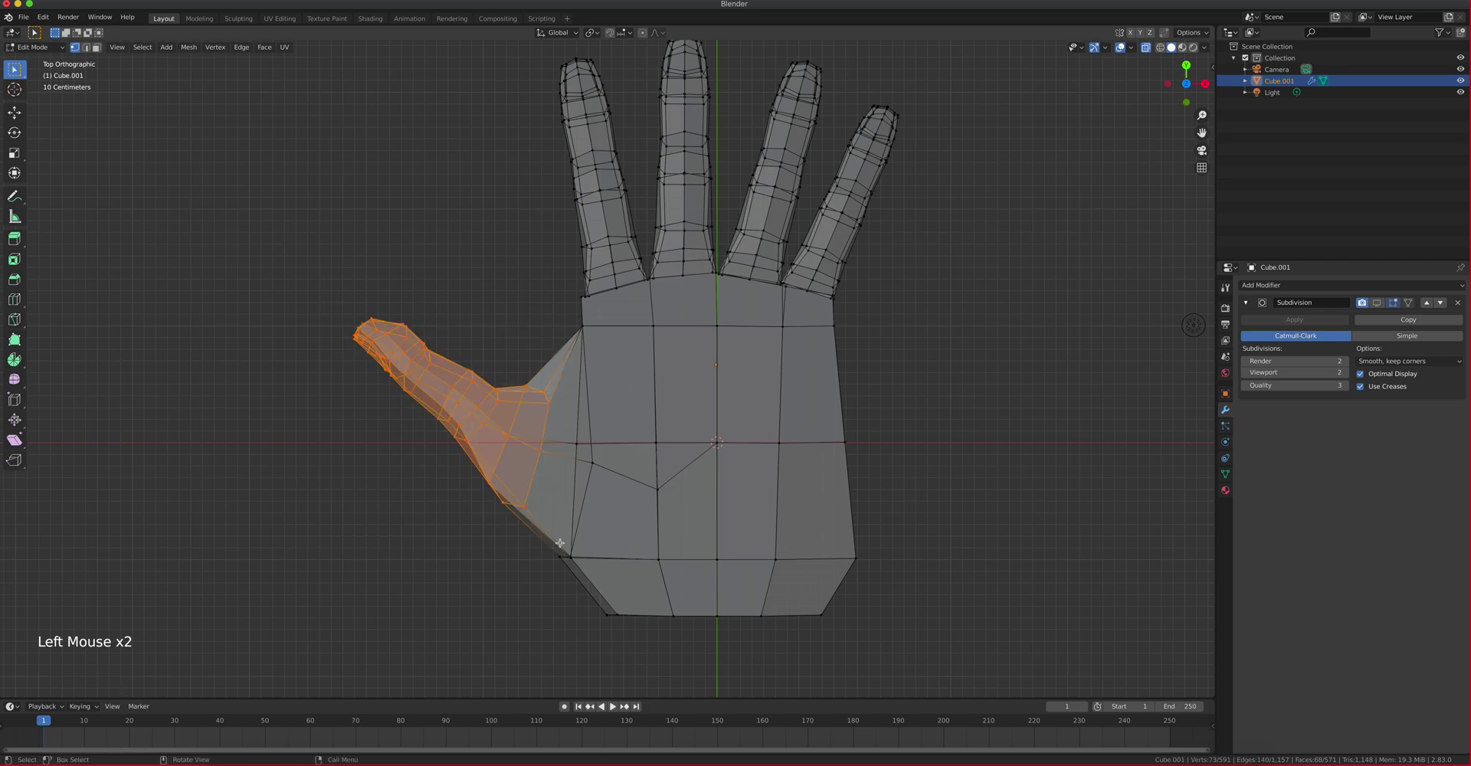
key("g")
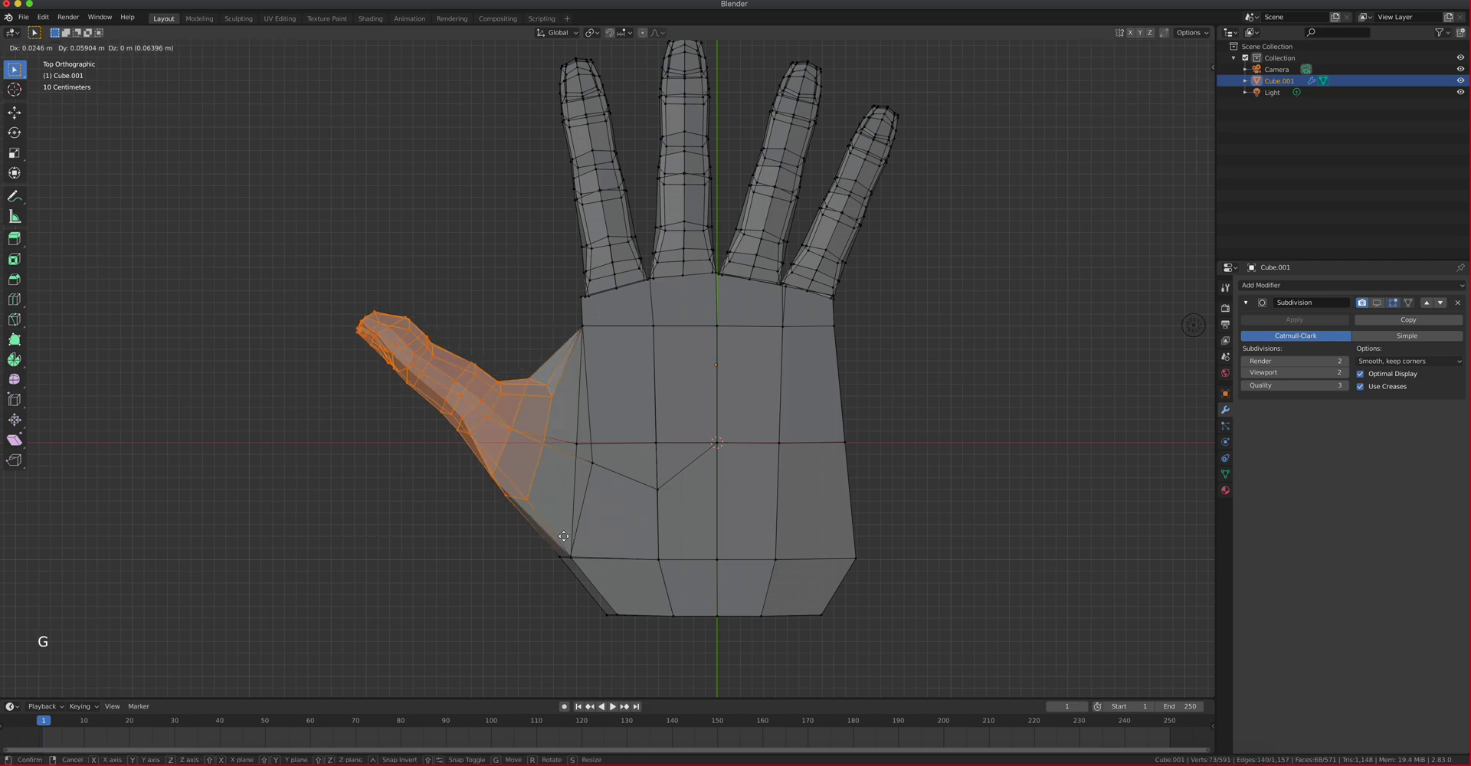
left_click(564, 541)
Shorten the palm by moving the two wrist rows toward the fingers, and raise their outer vertices on the little-finger side
left_click_drag(881, 656, 530, 541)
mouse_move(1347, 39)
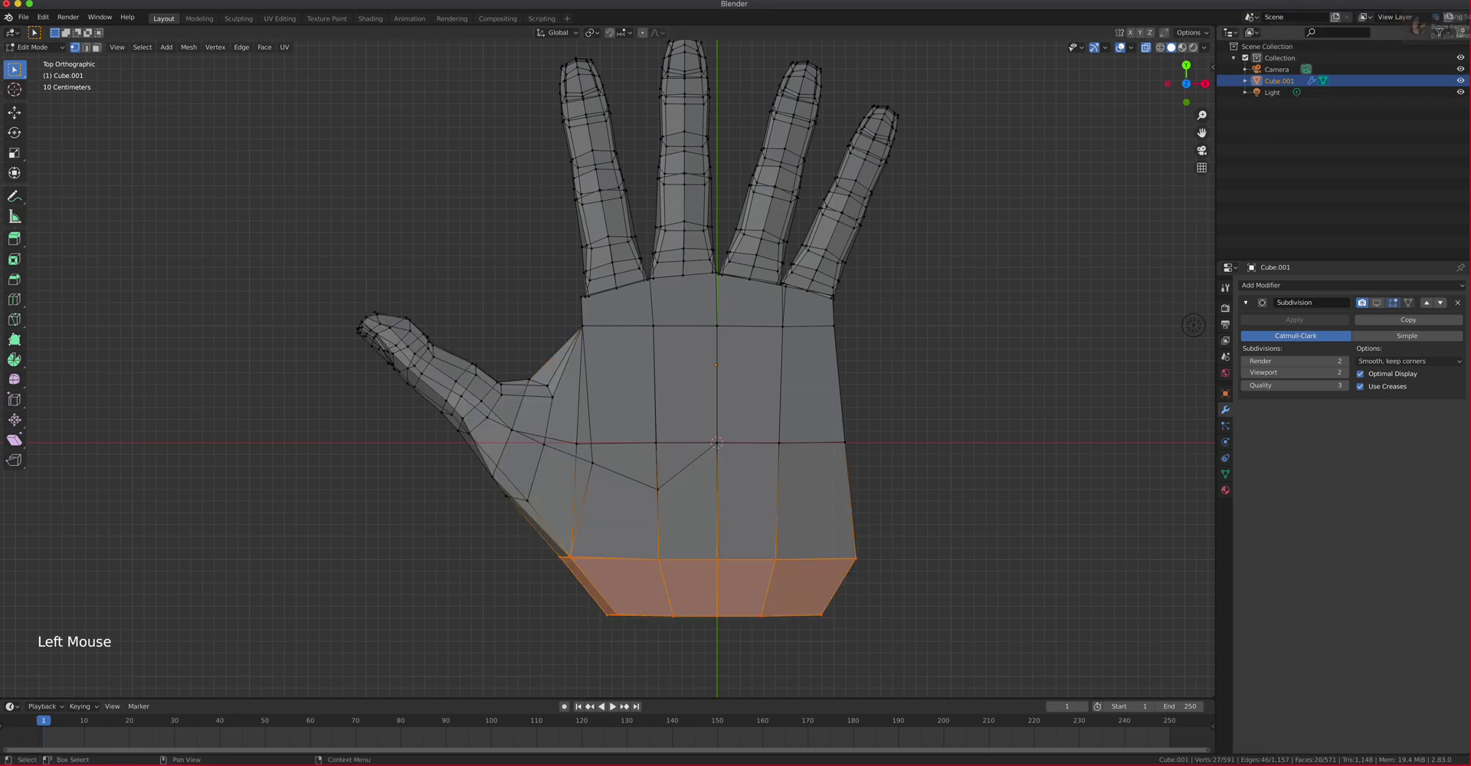
key("g")
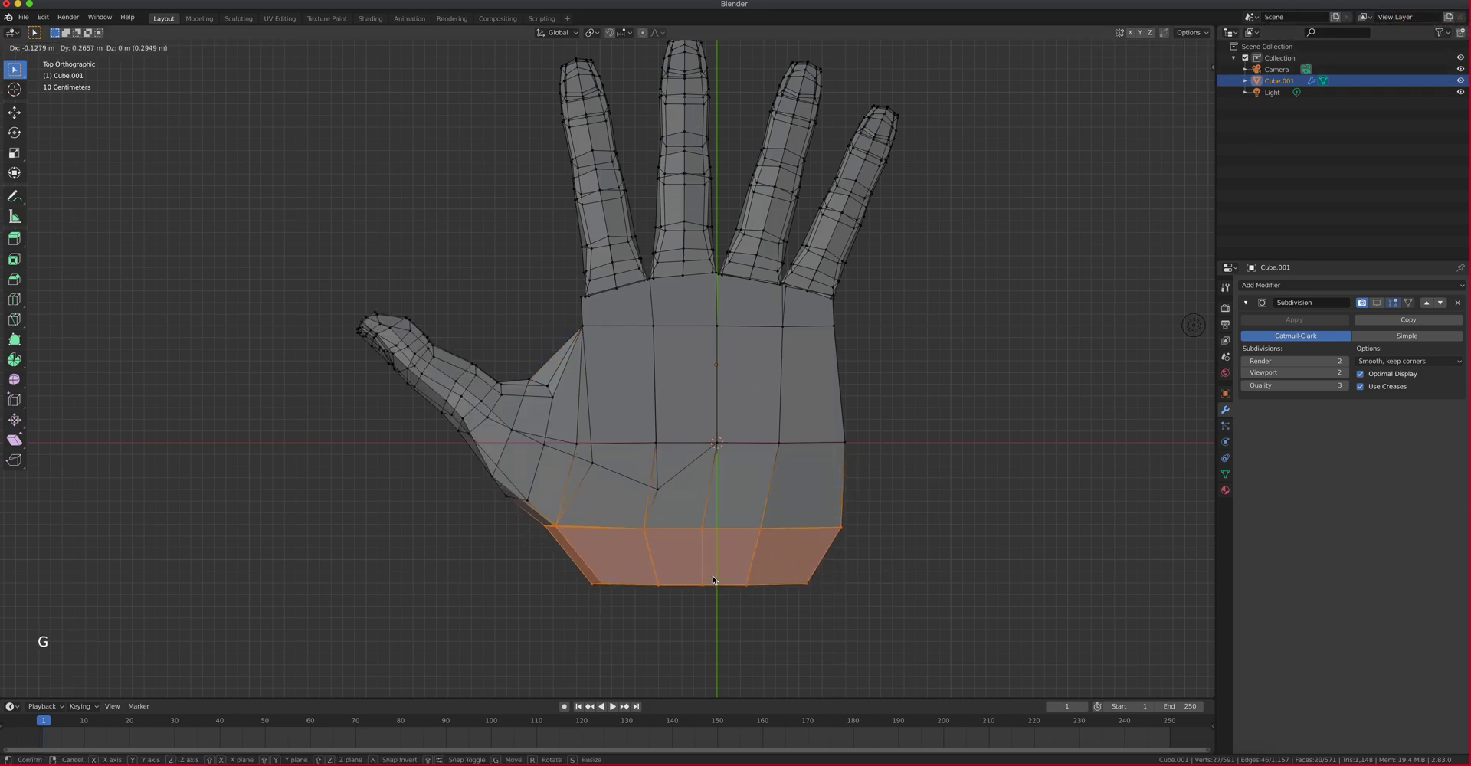
left_click(713, 574)
left_click_drag(873, 623, 789, 494)
key("g")
left_click(785, 486)
Shift the middle row of palm vertices and the row just above the wrist end slightly toward the fingers
left_click_drag(615, 412, 883, 475)
key("g")
left_click(872, 455)
left_click_drag(622, 520, 880, 549)
key("g")
left_click(885, 543)
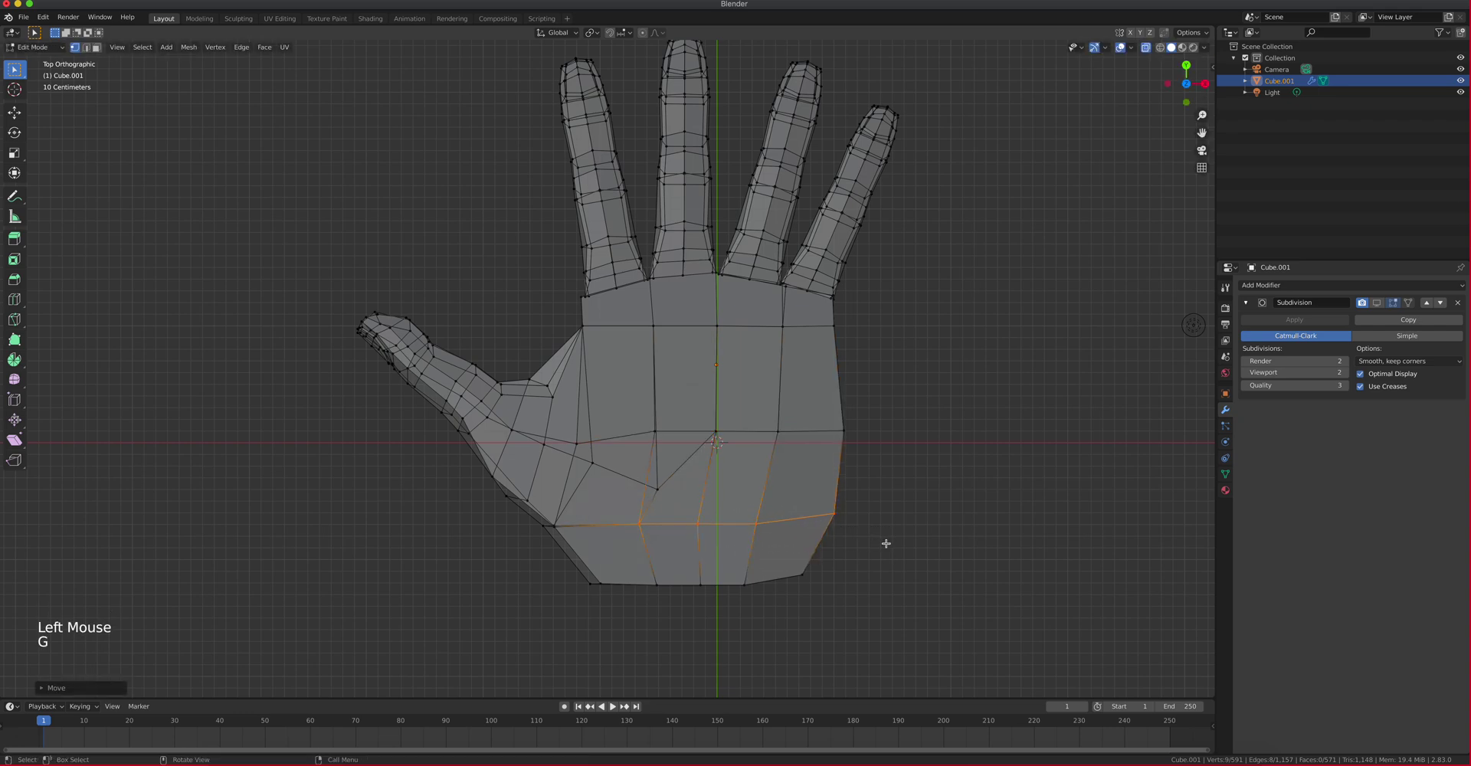
Adjust the outer vertices of the knuckle row on both sides of the palm, and turn X-ray off
left_click(581, 325)
key("g")
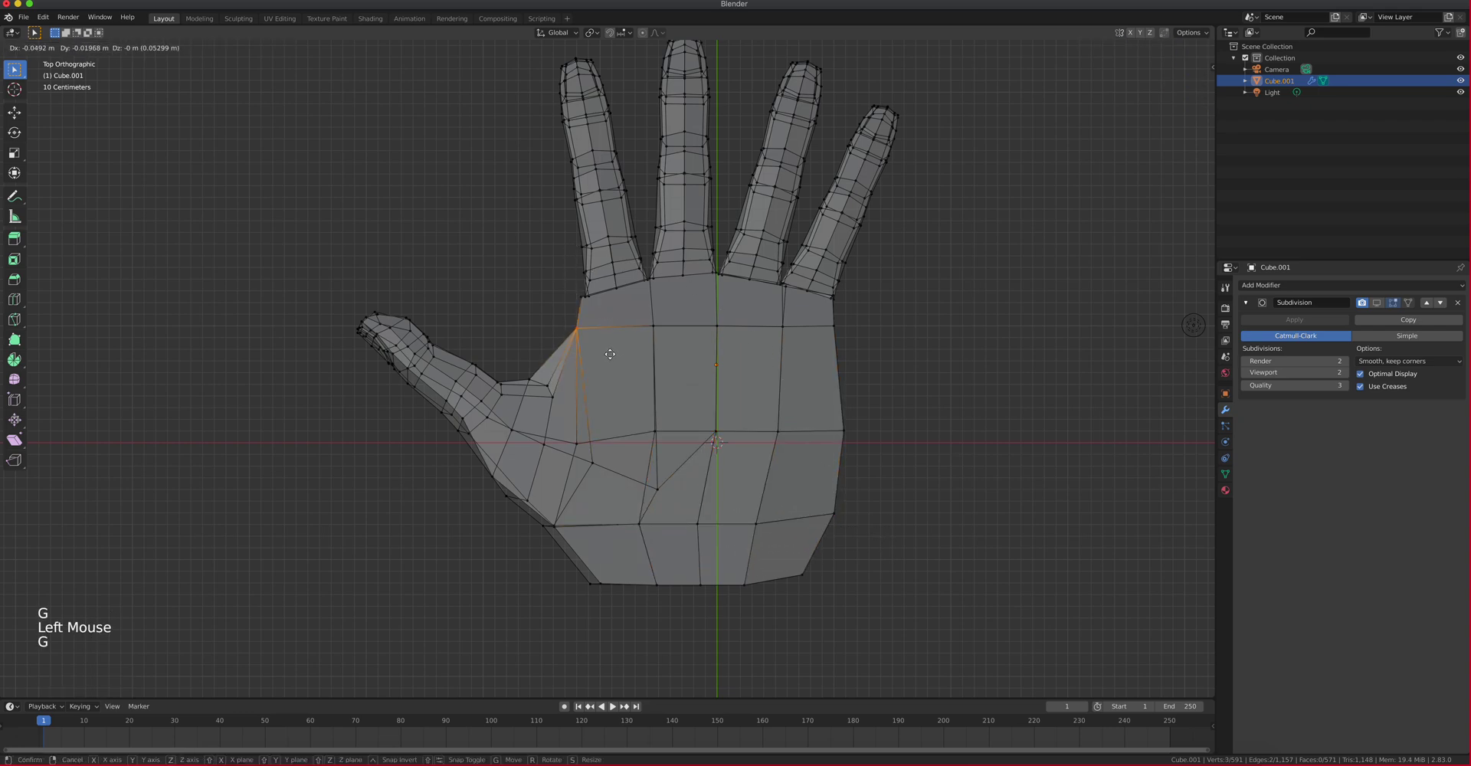
left_click(608, 357)
left_click(816, 320)
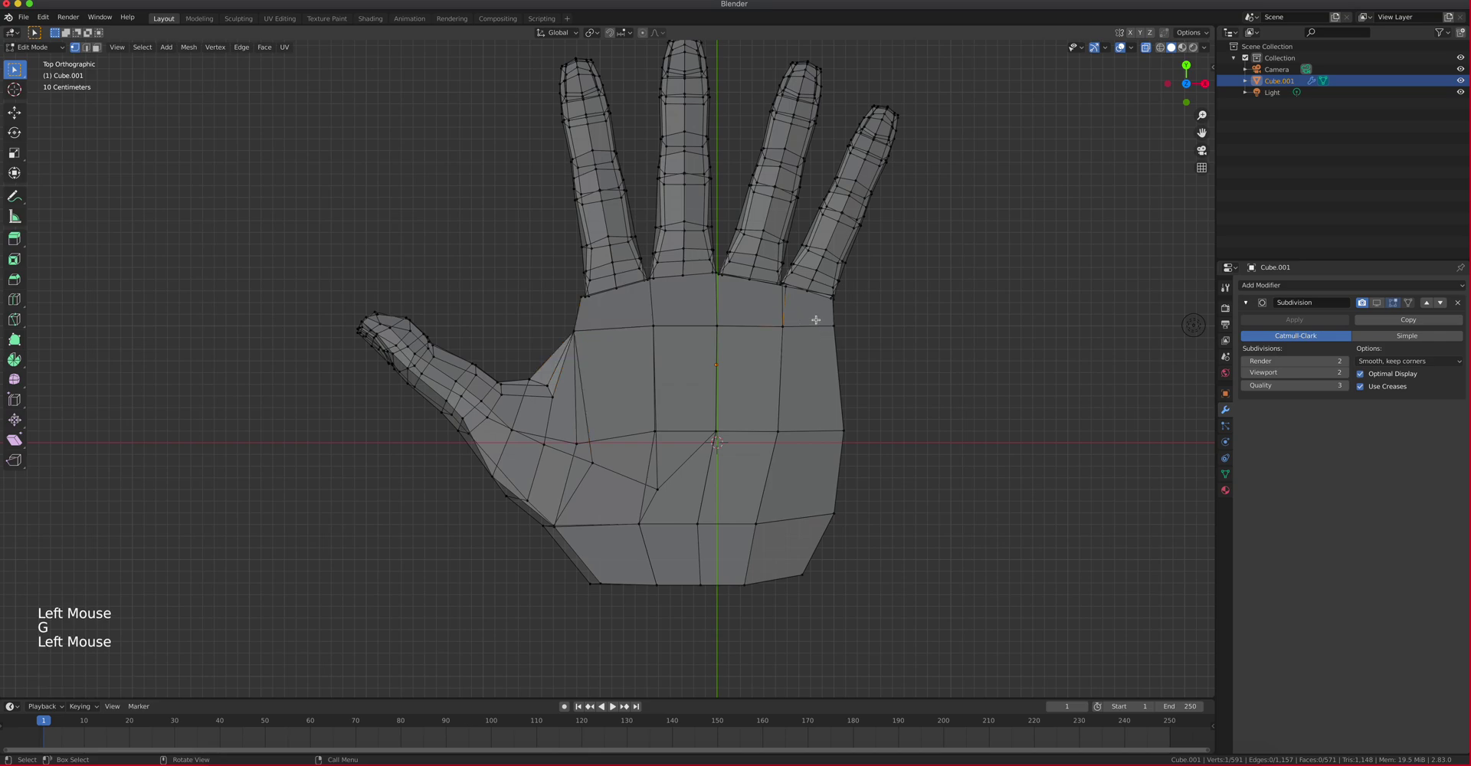
key("g")
left_click(858, 348)
scroll(716, 372, "down", 3)
scroll(949, 342, "up", 2)
middle_click_drag(949, 342, 1193, 17)
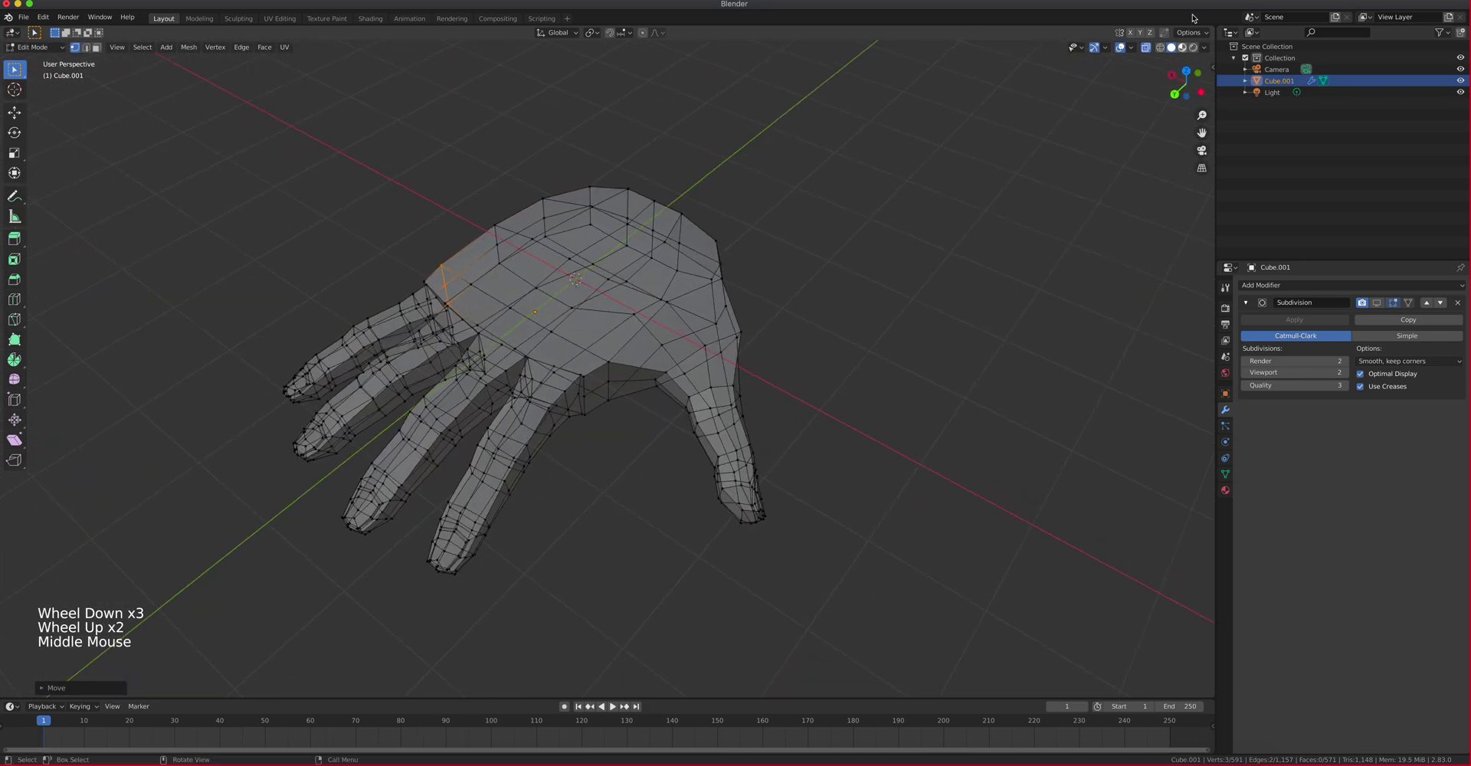
left_click(1146, 46)
Add two centered lengthwise loop cuts across the back of the hand, behind the index and middle fingers
middle_click_drag(546, 337, 671, 273)
scroll(548, 356, "up", 2)
key("ctrl+r")
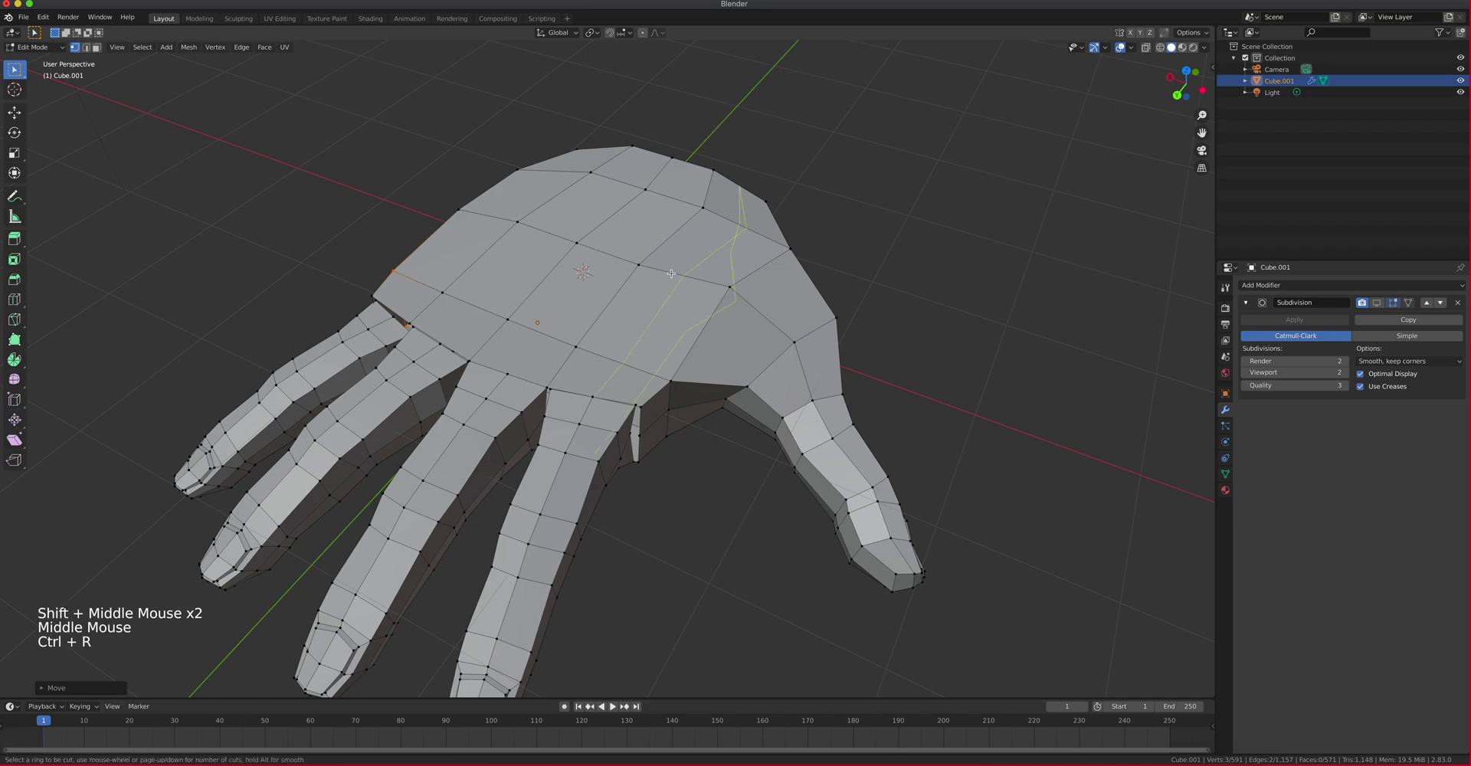
left_click(619, 413)
left_click(619, 412)
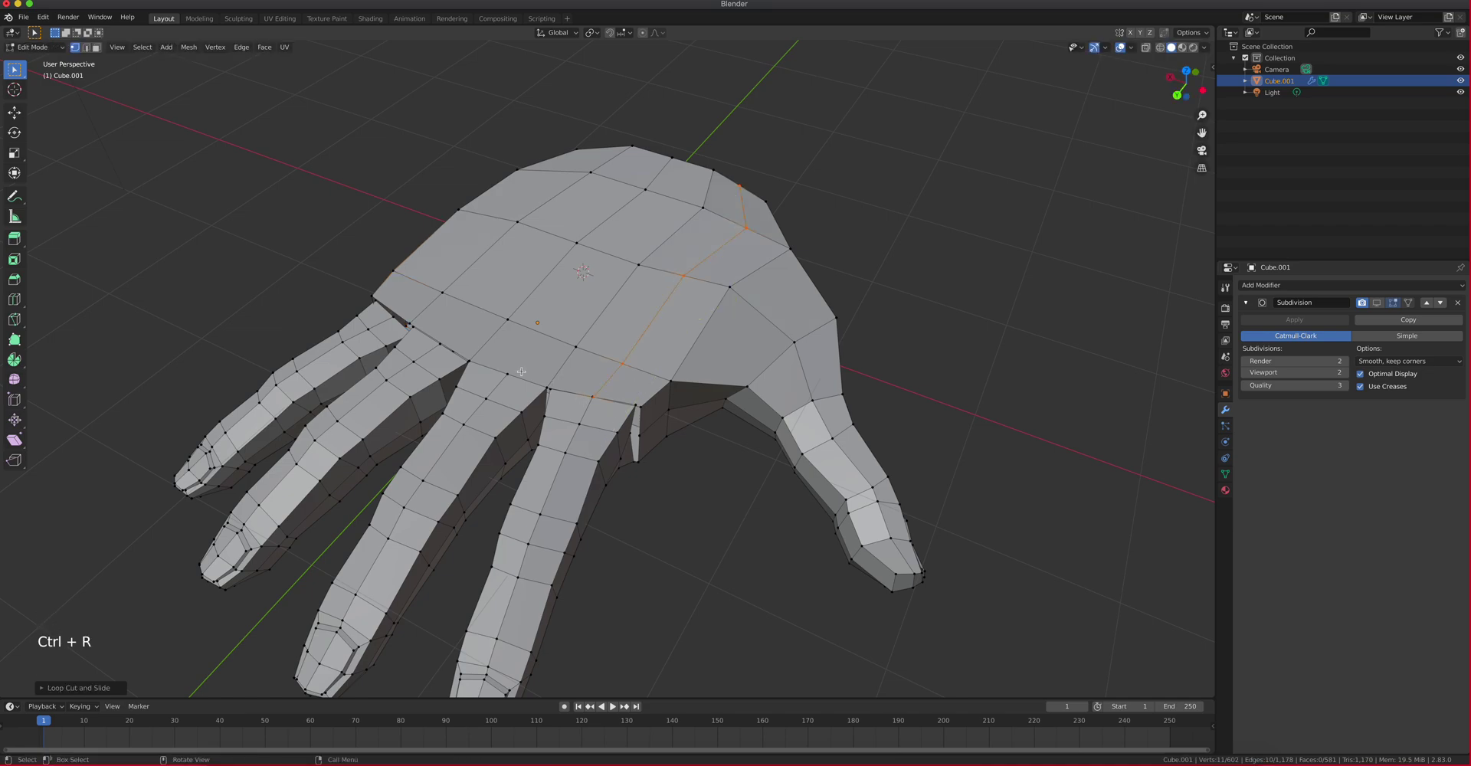
key("ctrl+r")
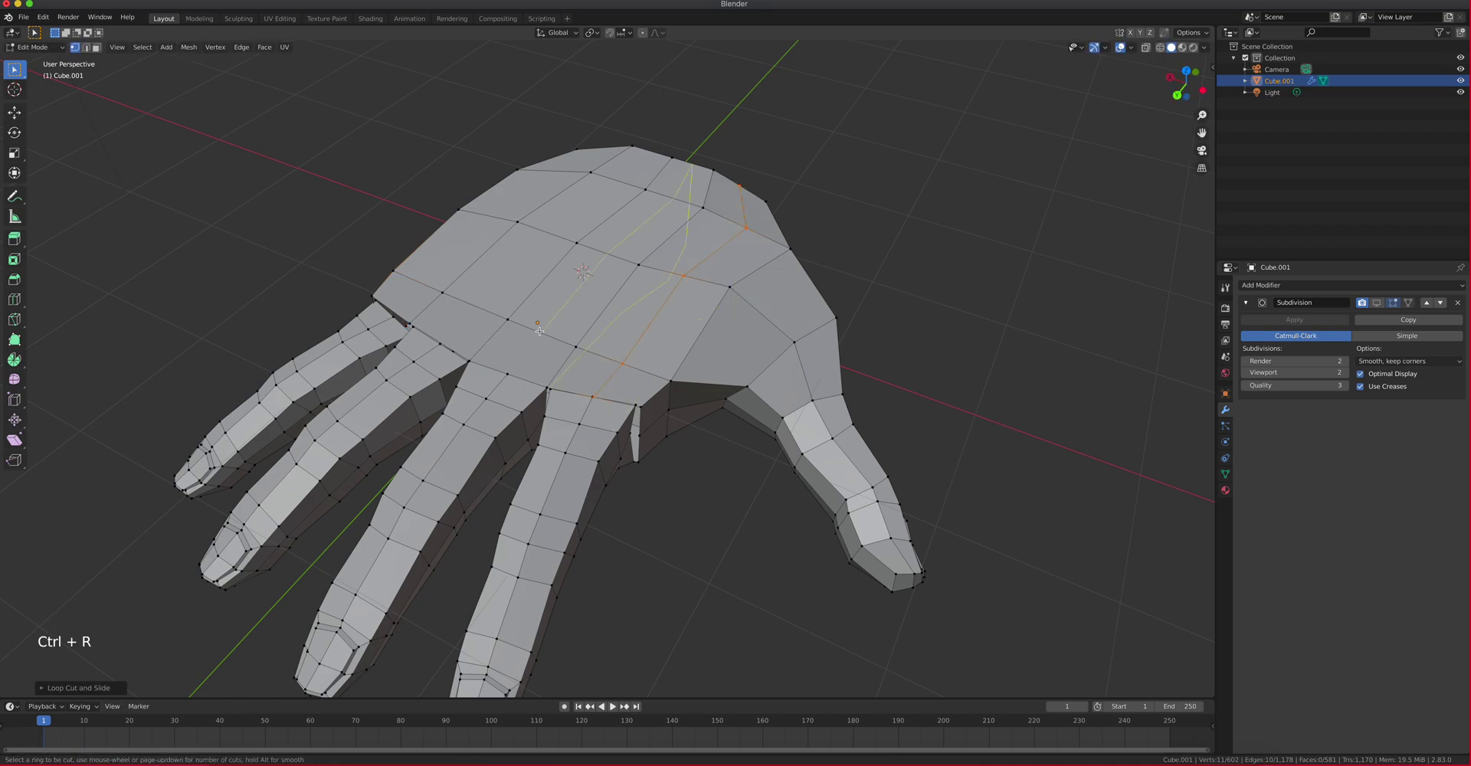
left_click(541, 326)
left_click(541, 325)
Knife-cut an edge from the end of the middle-finger loop cut to the palm's front edge
scroll(541, 326, "up", 3)
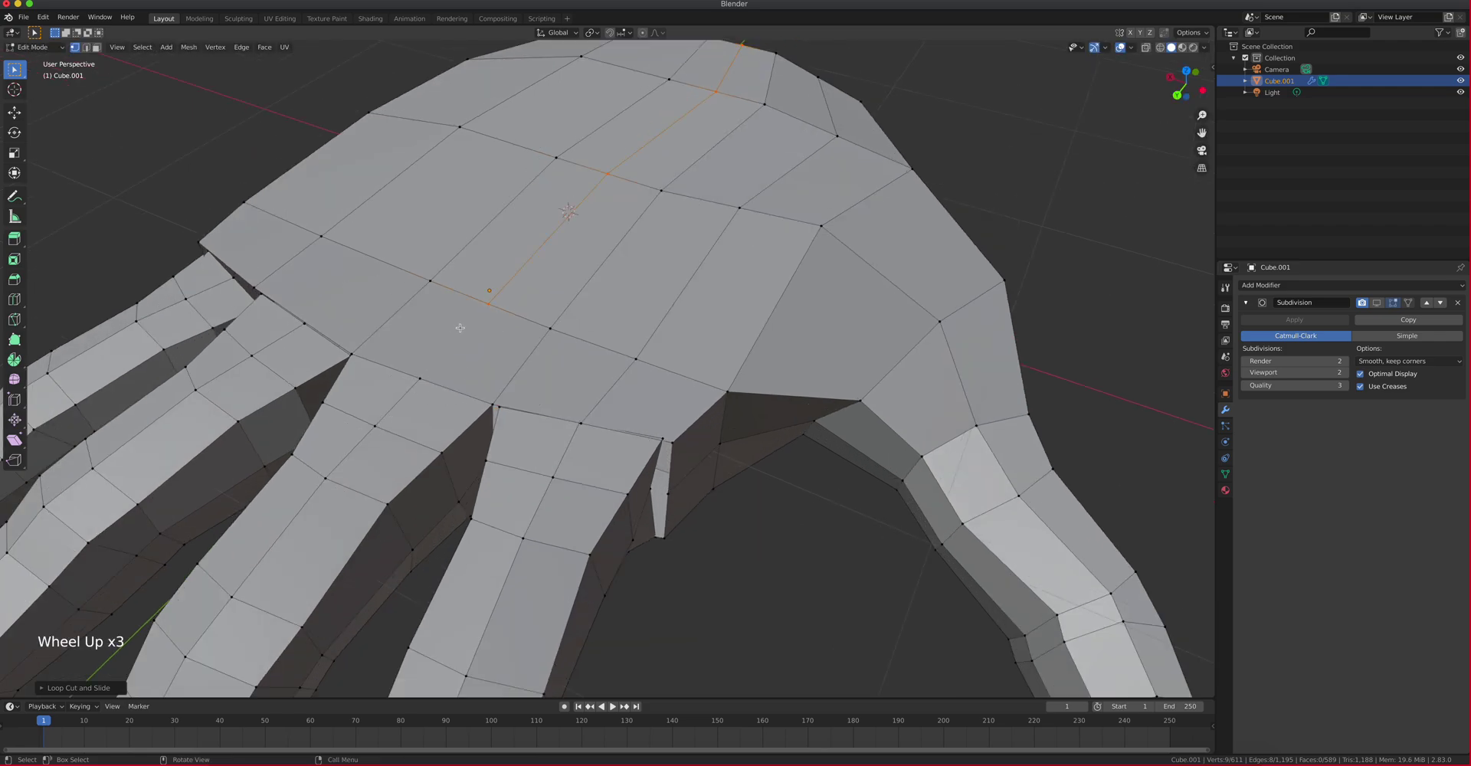
key("k")
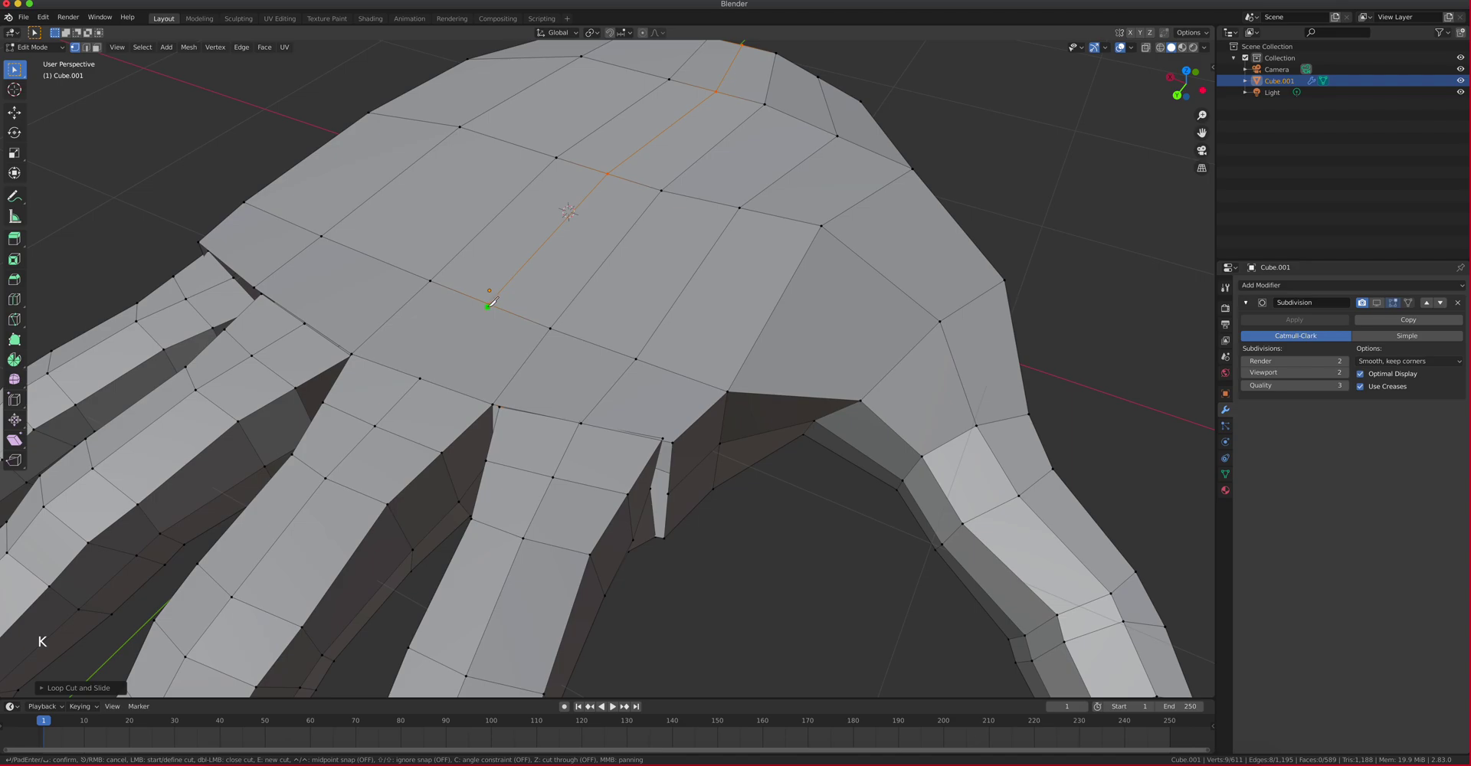
key("shift")
key("Return")
Add two centered lengthwise loop cuts through the palm, behind the ring and little fingers
middle_click_drag(423, 375, 348, 312)
key("ctrl")
key("ctrl+r")
left_click(348, 311)
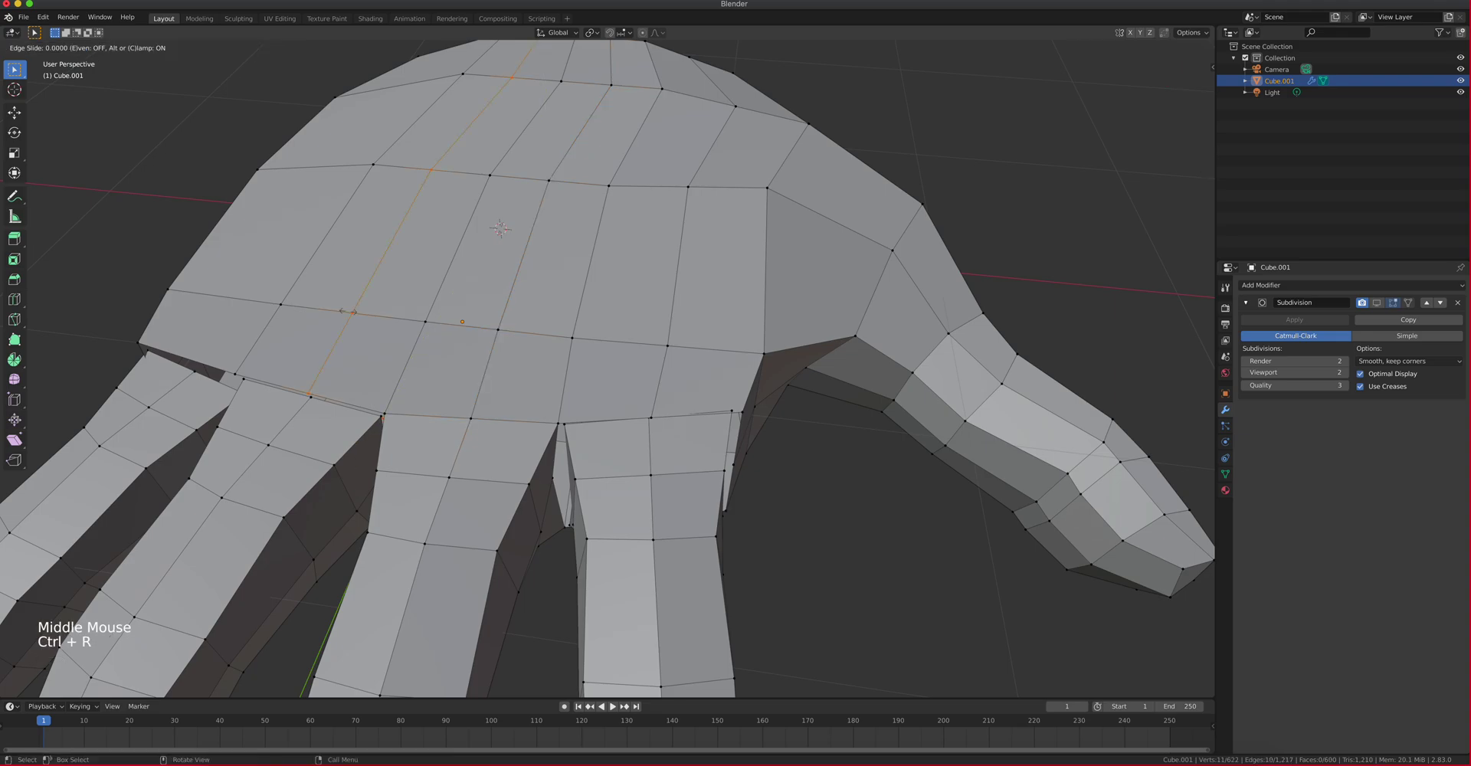
right_click(348, 311)
key("ctrl+r")
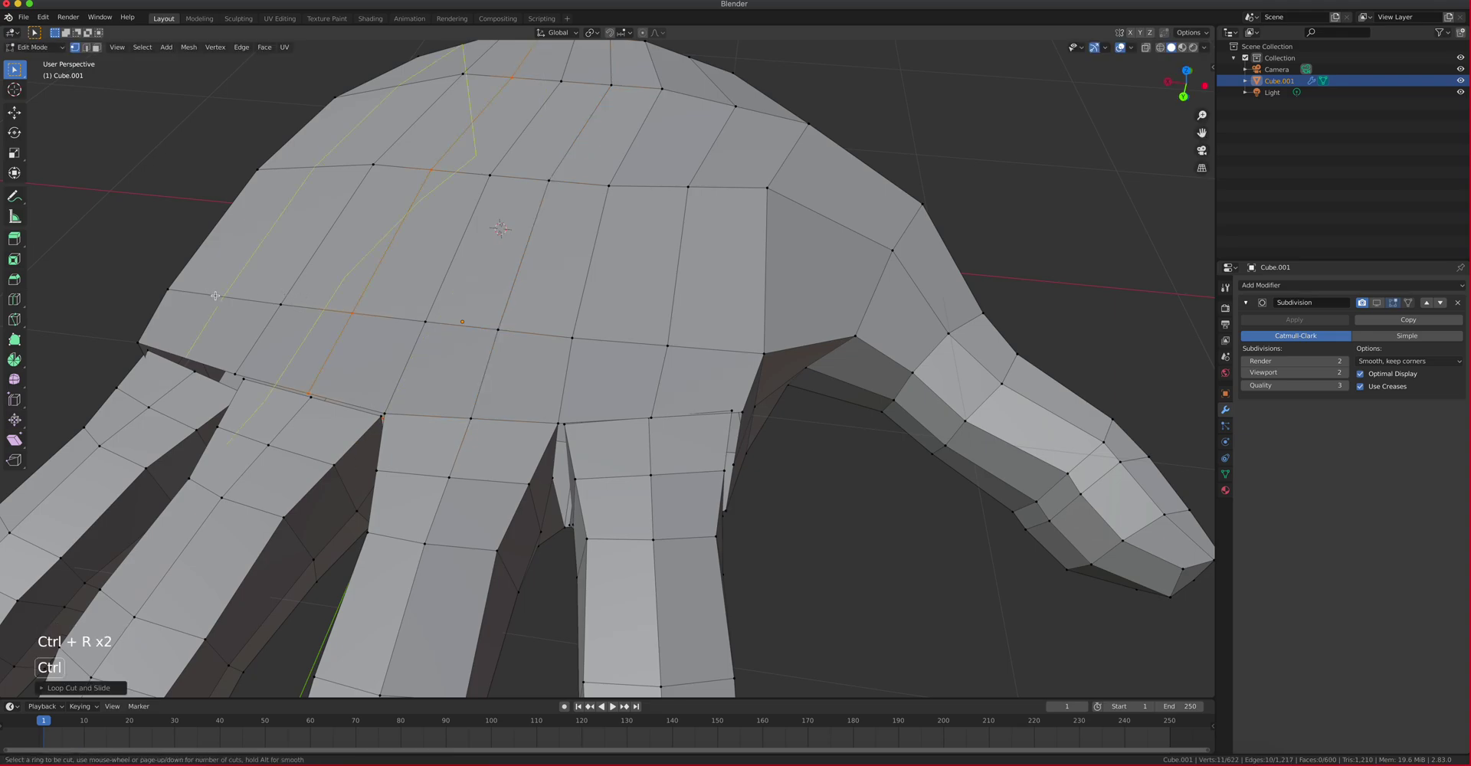
left_click(215, 296)
right_click(216, 296)
Merge three neighboring vertices on the upper wrist edge near the little-finger side into one
middle_click_drag(216, 295, 476, 272)
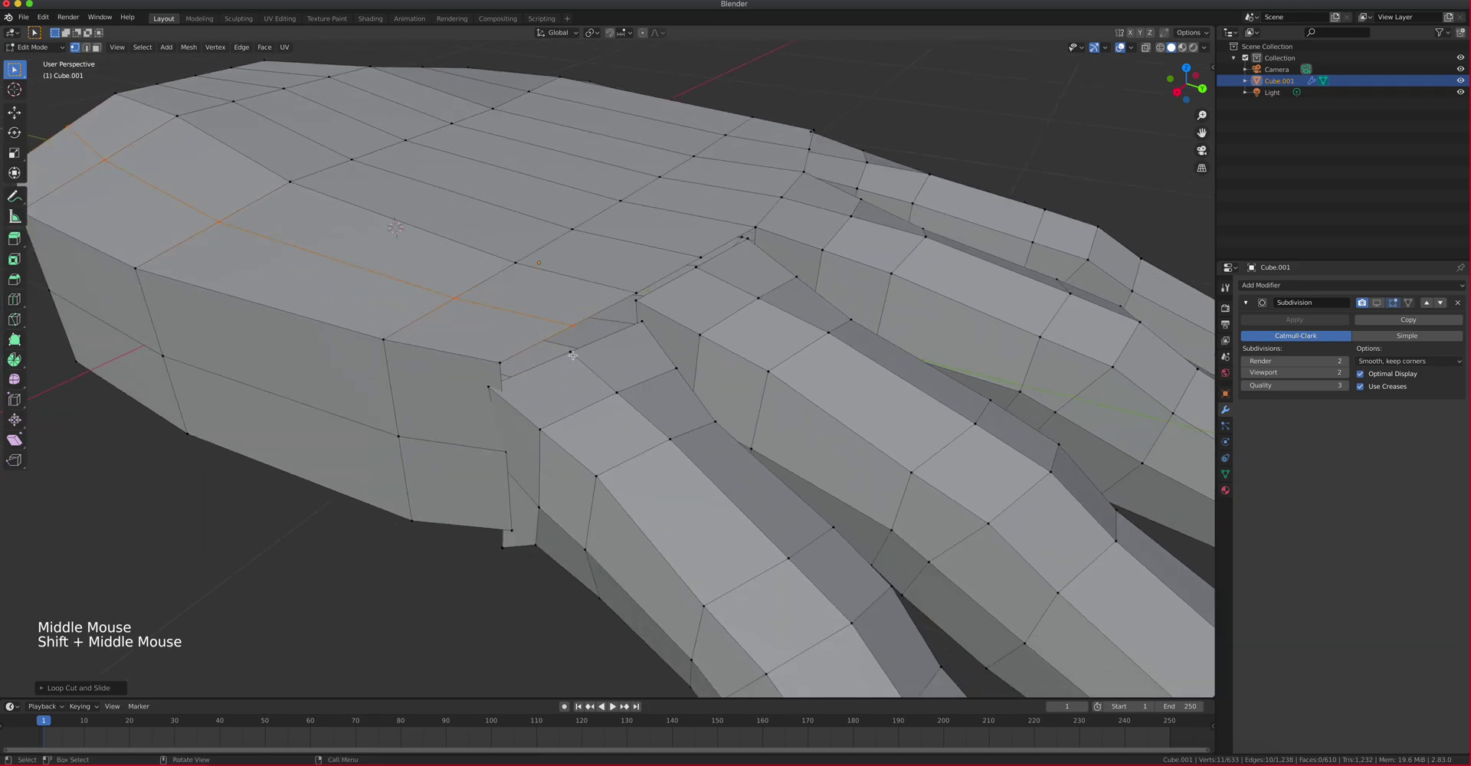
scroll(572, 355, "up", 2)
scroll(572, 355, "down", 3)
middle_click_drag(572, 355, 712, 405)
scroll(634, 361, "down", 2)
scroll(634, 361, "down", 1)
scroll(640, 399, "up", 1)
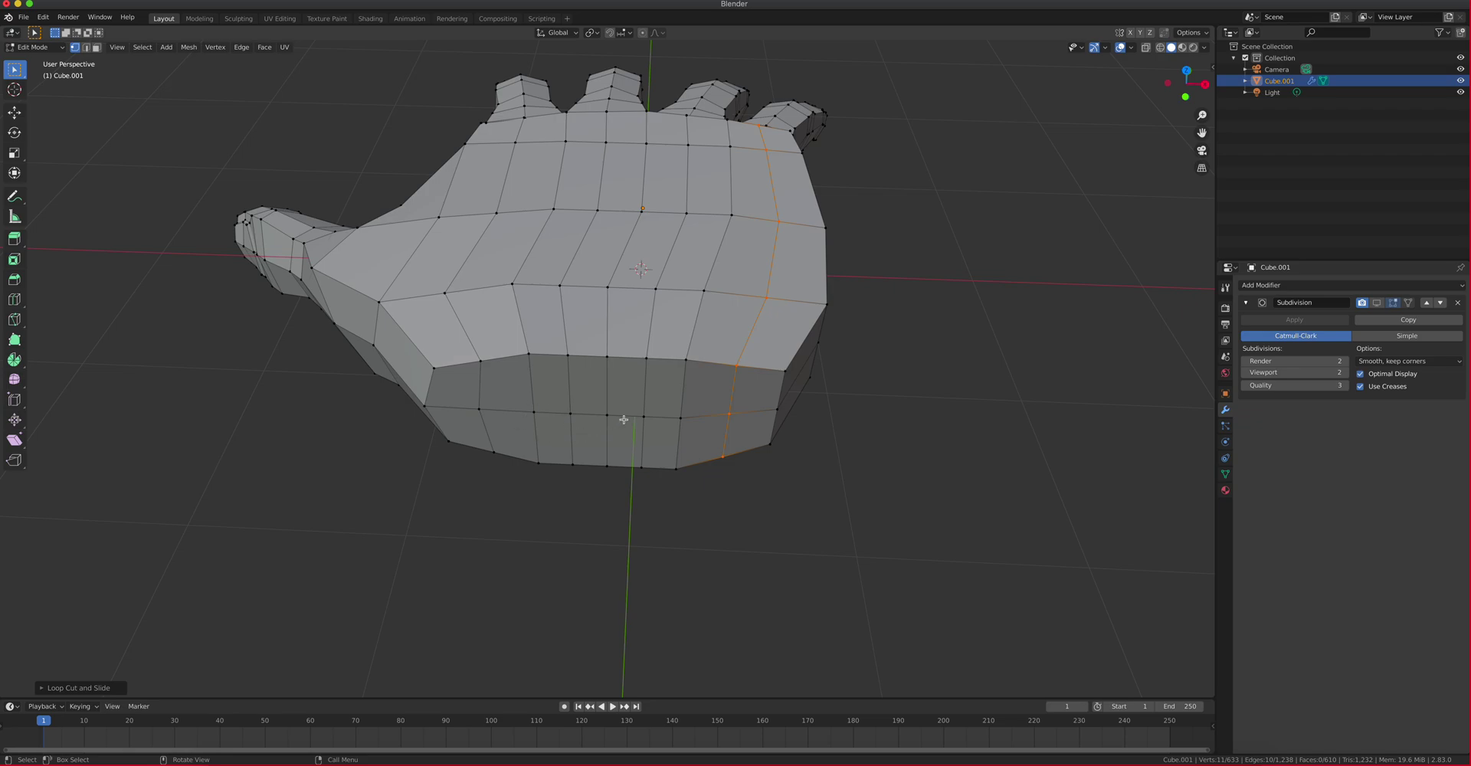
left_click(646, 360)
left_click(678, 358, "shift")
left_click(729, 366, "shift")
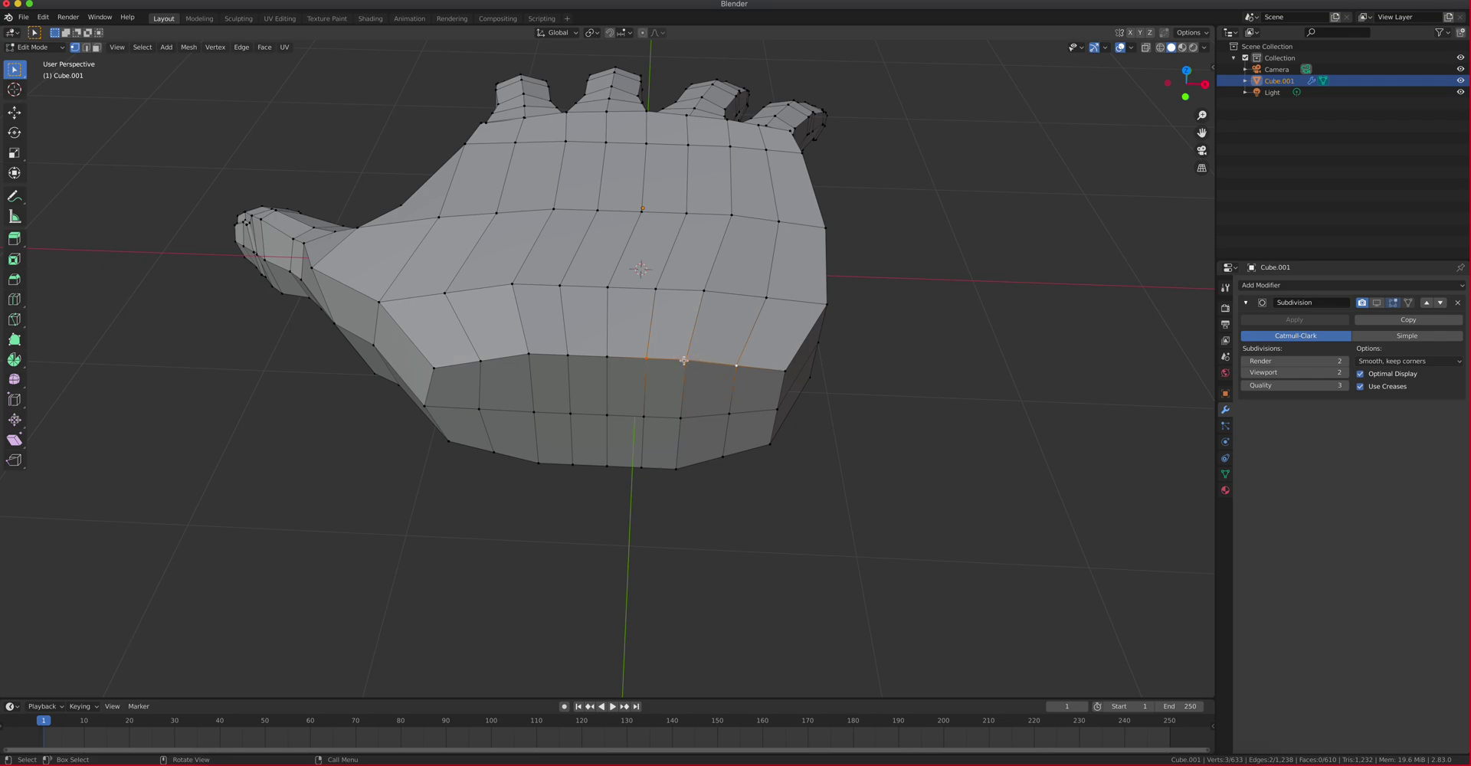
key("m")
left_click(684, 372)
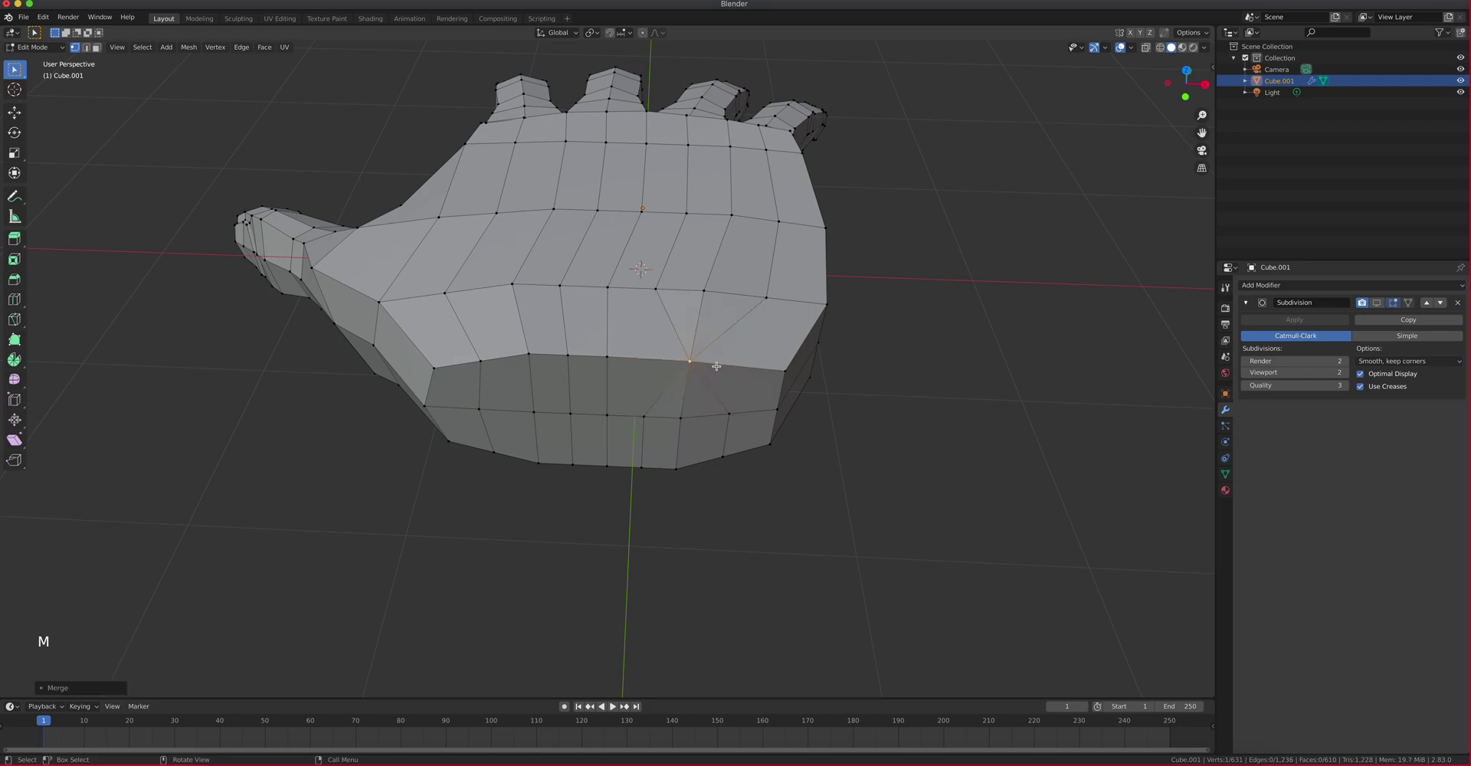
Merge three neighboring vertices in the middle row of the wrist end, near the little-finger side, into one
left_click(726, 414)
left_click(680, 417, "shift")
left_click(644, 416, "shift")
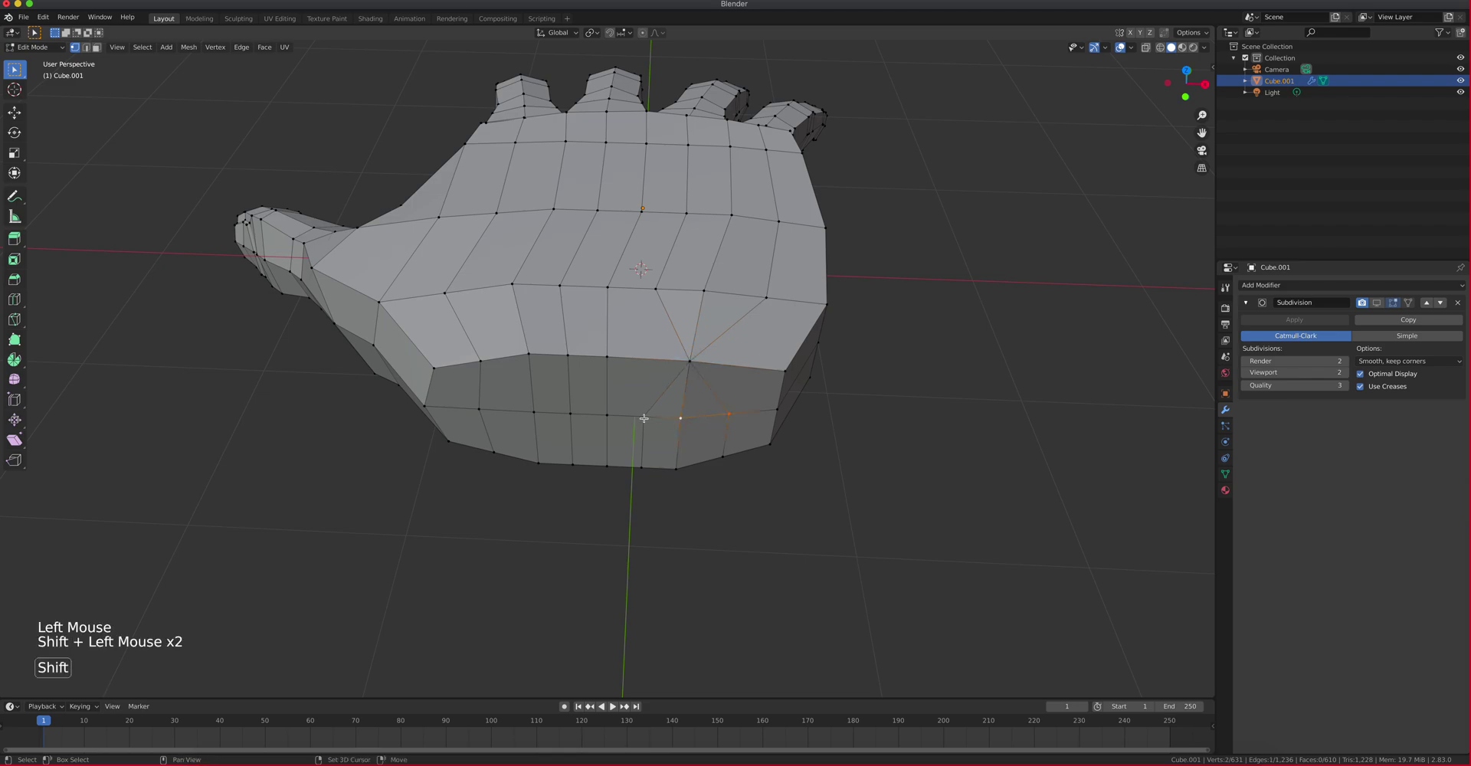
key("m")
left_click(659, 427)
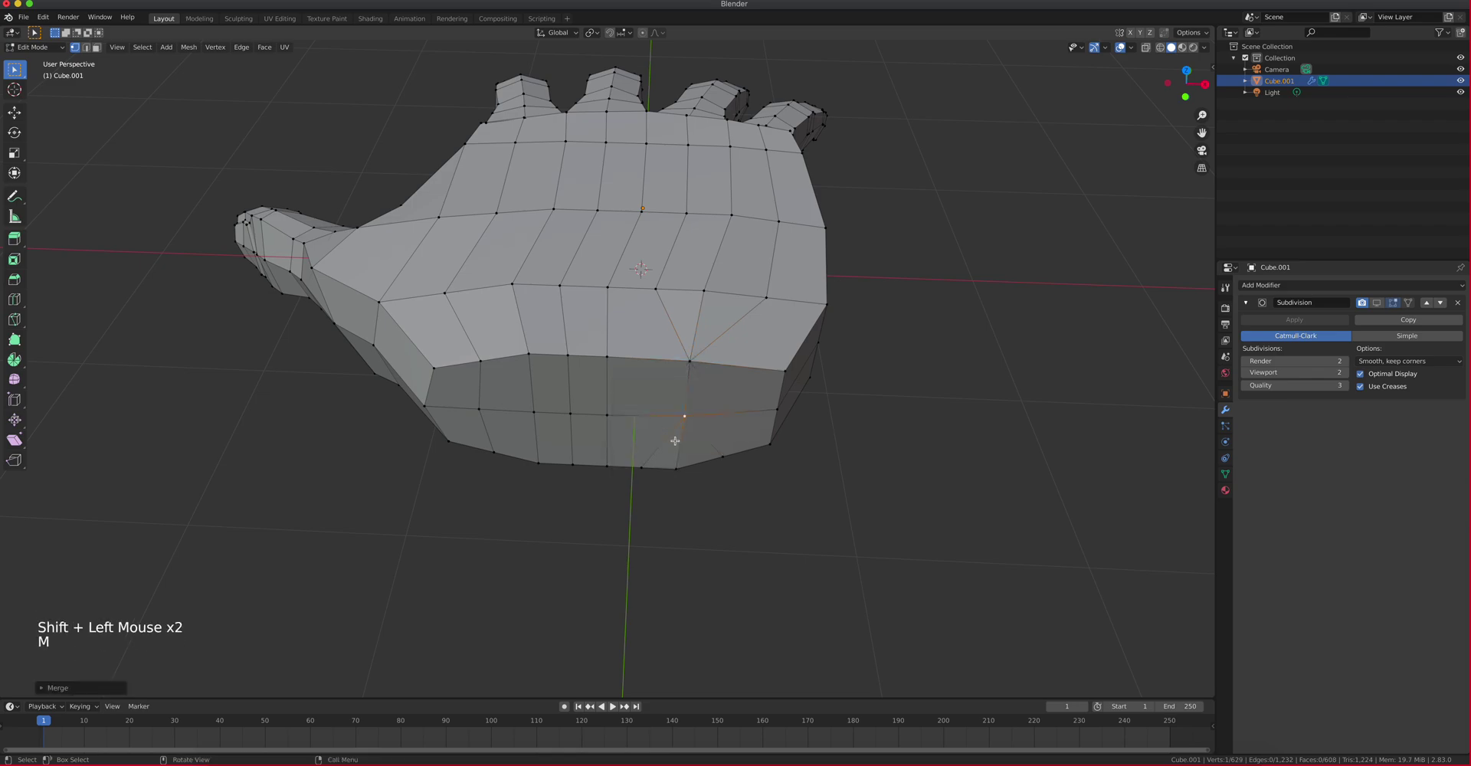
Merge three neighboring vertices on the lower wrist edge near the little-finger side into one
left_click(718, 458)
left_click(678, 469, "shift")
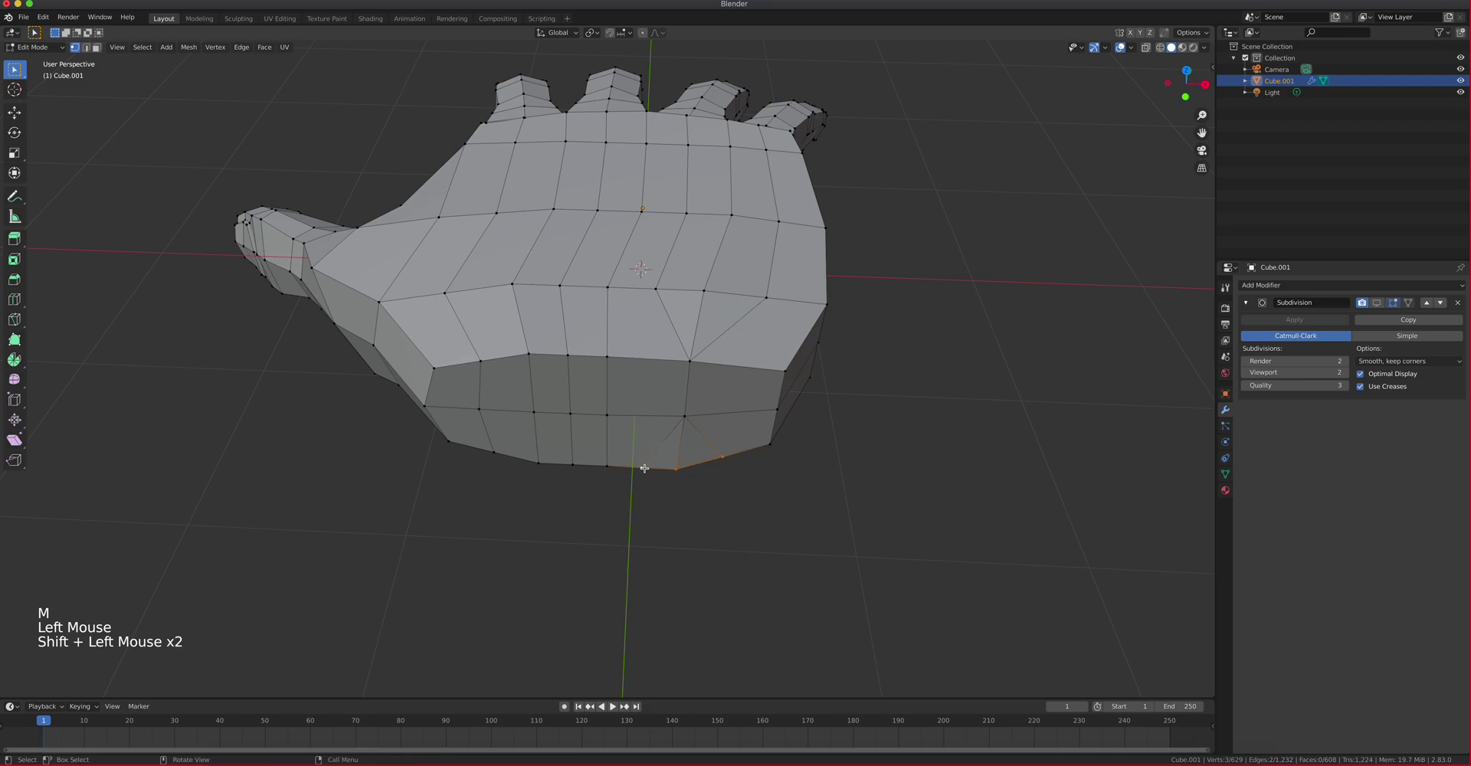
key("r")
right_click(705, 424)
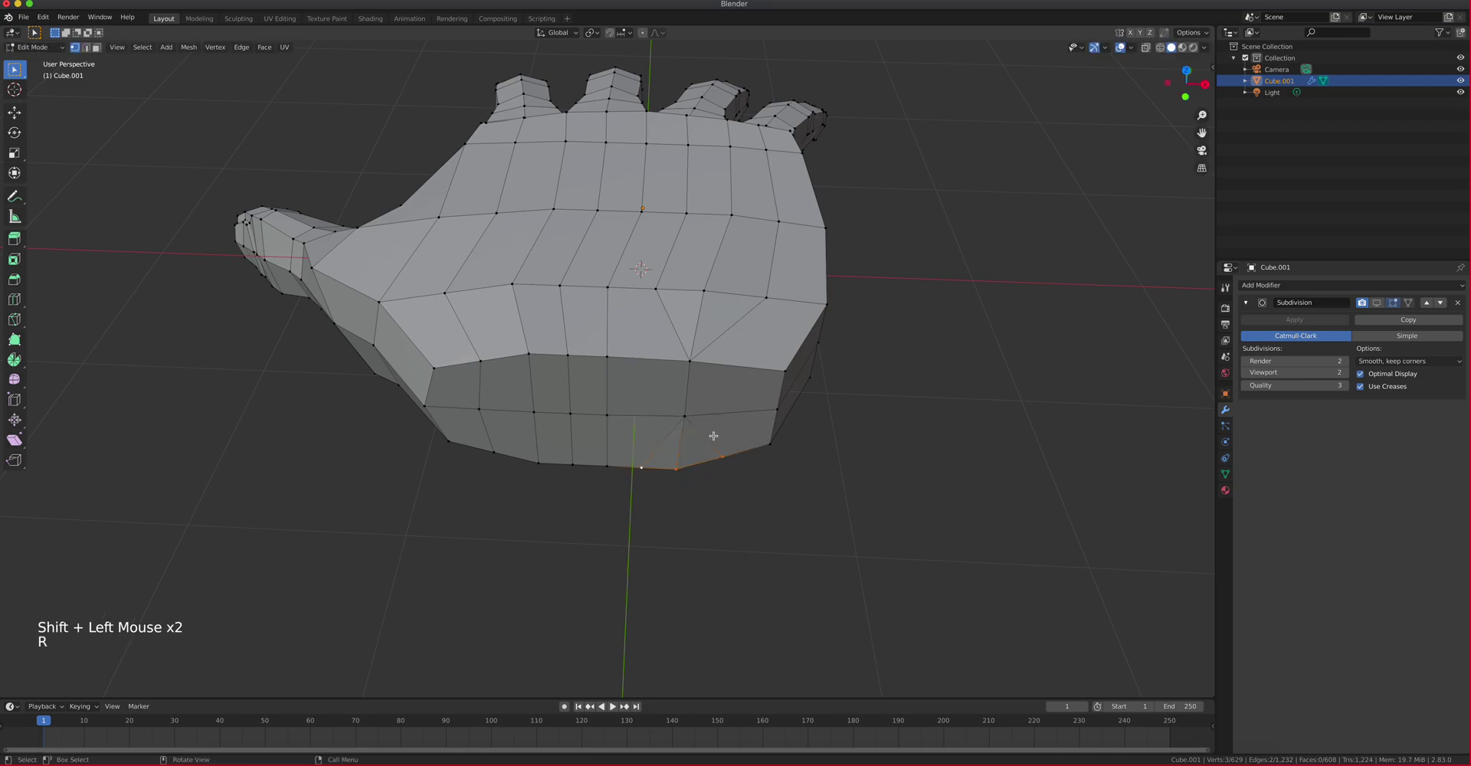
key("m")
left_click(716, 430)
mouse_move(723, 420)
middle_mouse_down()
mouse_move(702, 371)
mouse_move(715, 305)
mouse_move(726, 428)
middle_mouse_up()
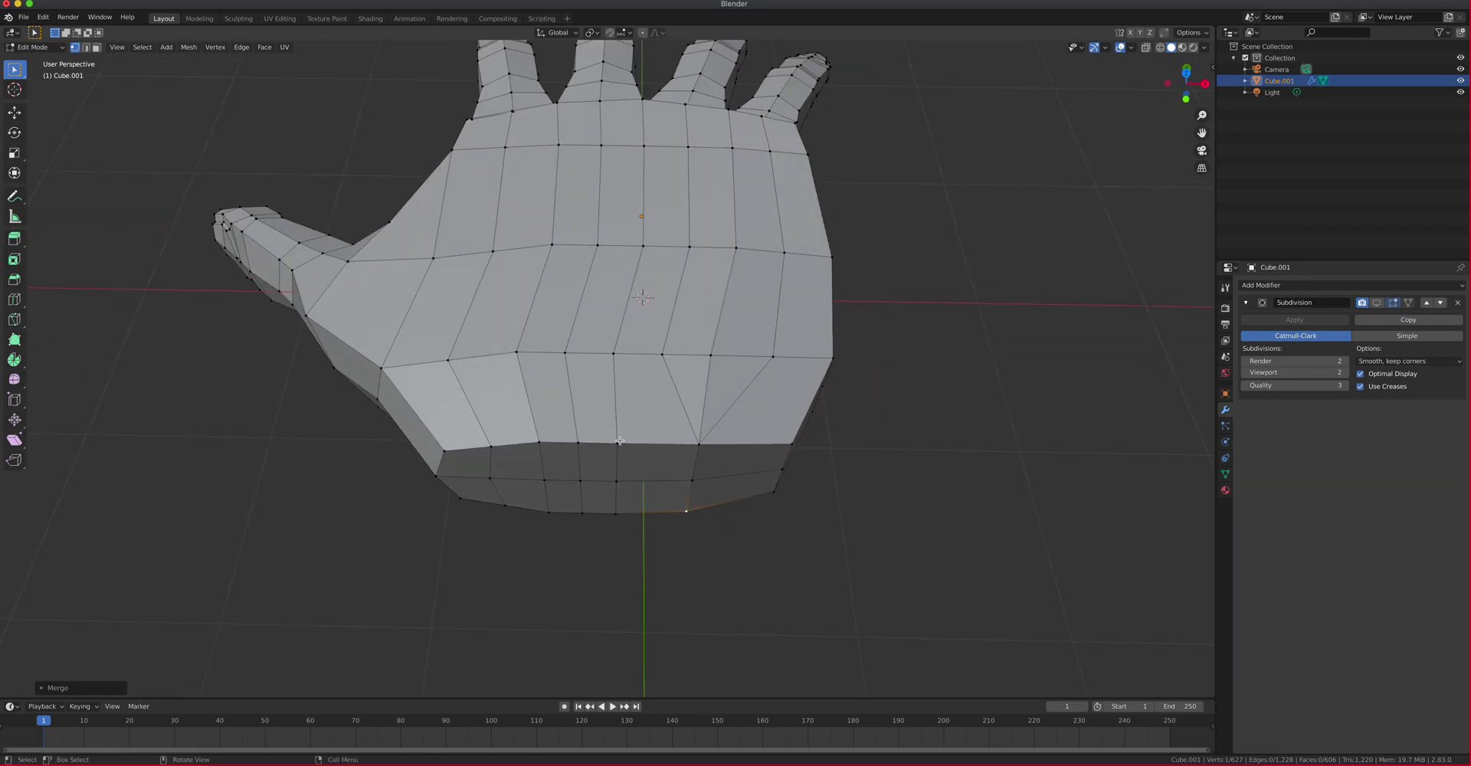
left_click(579, 442)
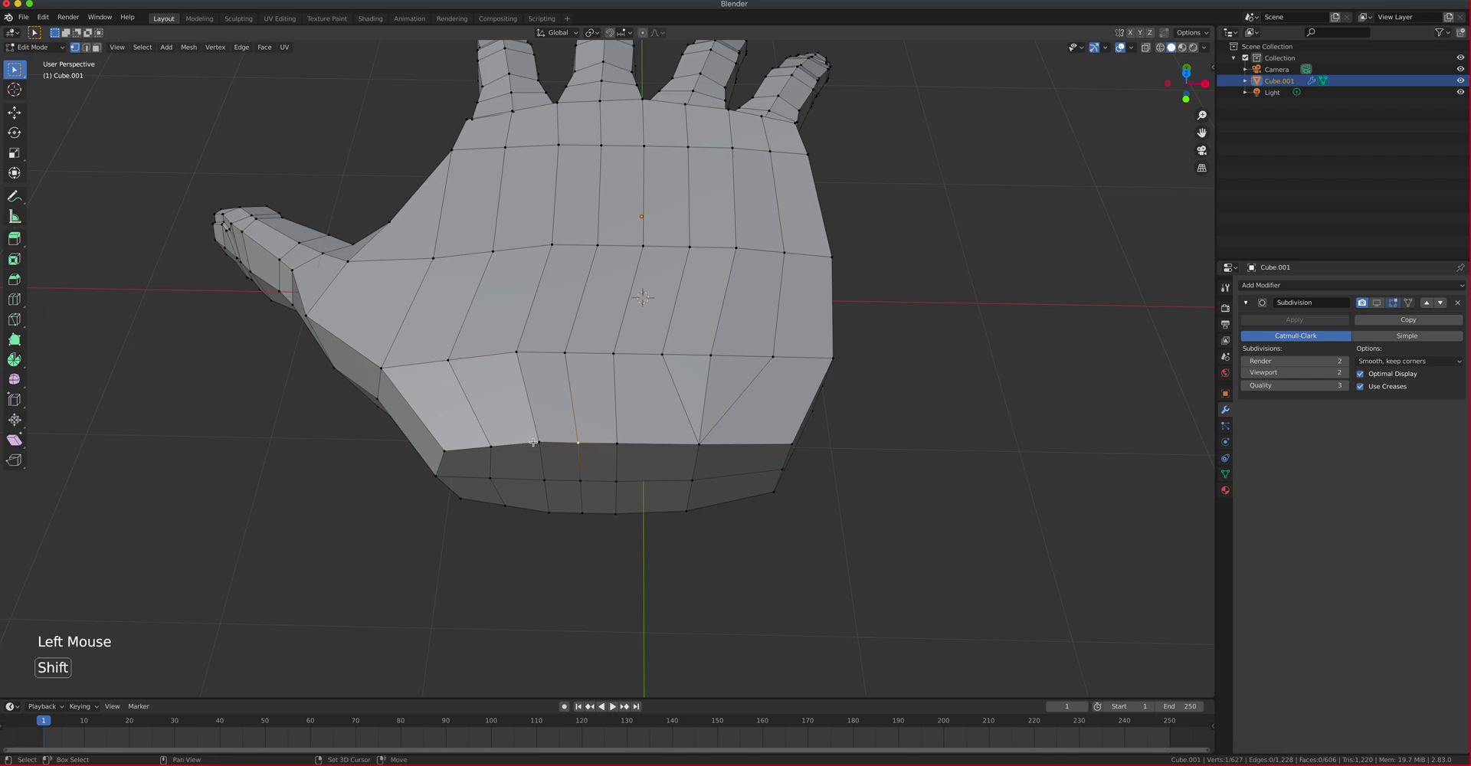
left_click(539, 442, "shift")
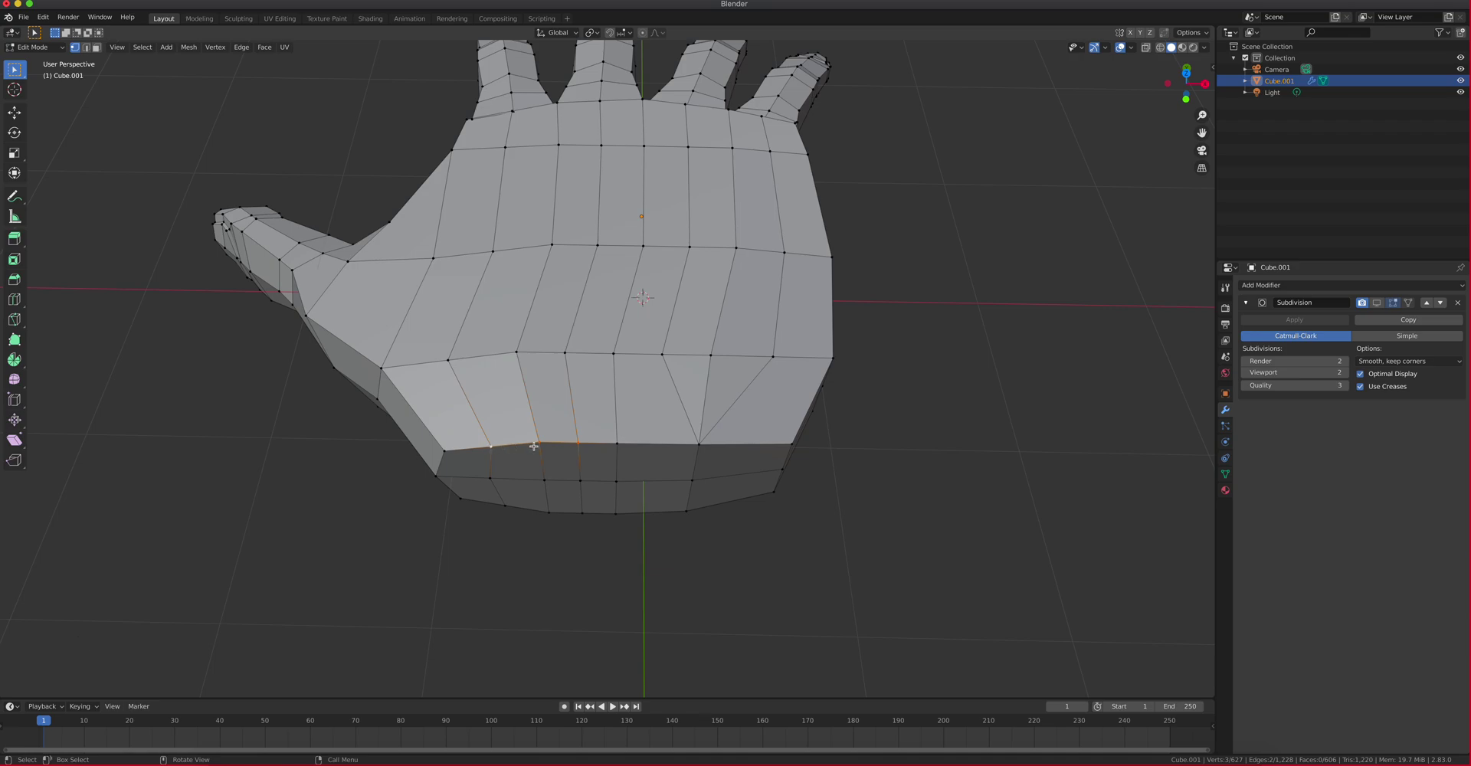
left_click(445, 450, "shift")
left_click(490, 446, "shift")
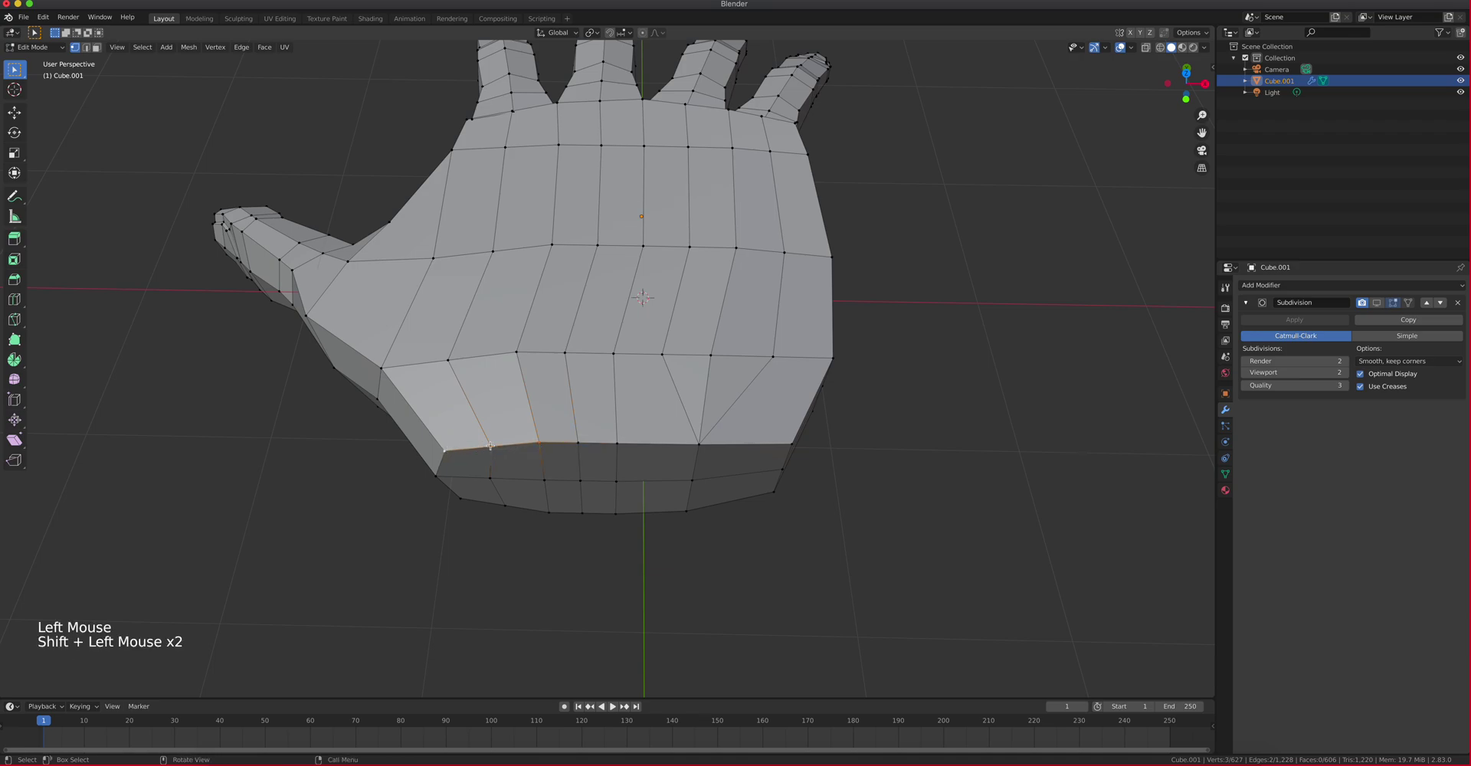
key("m")
left_click(501, 432)
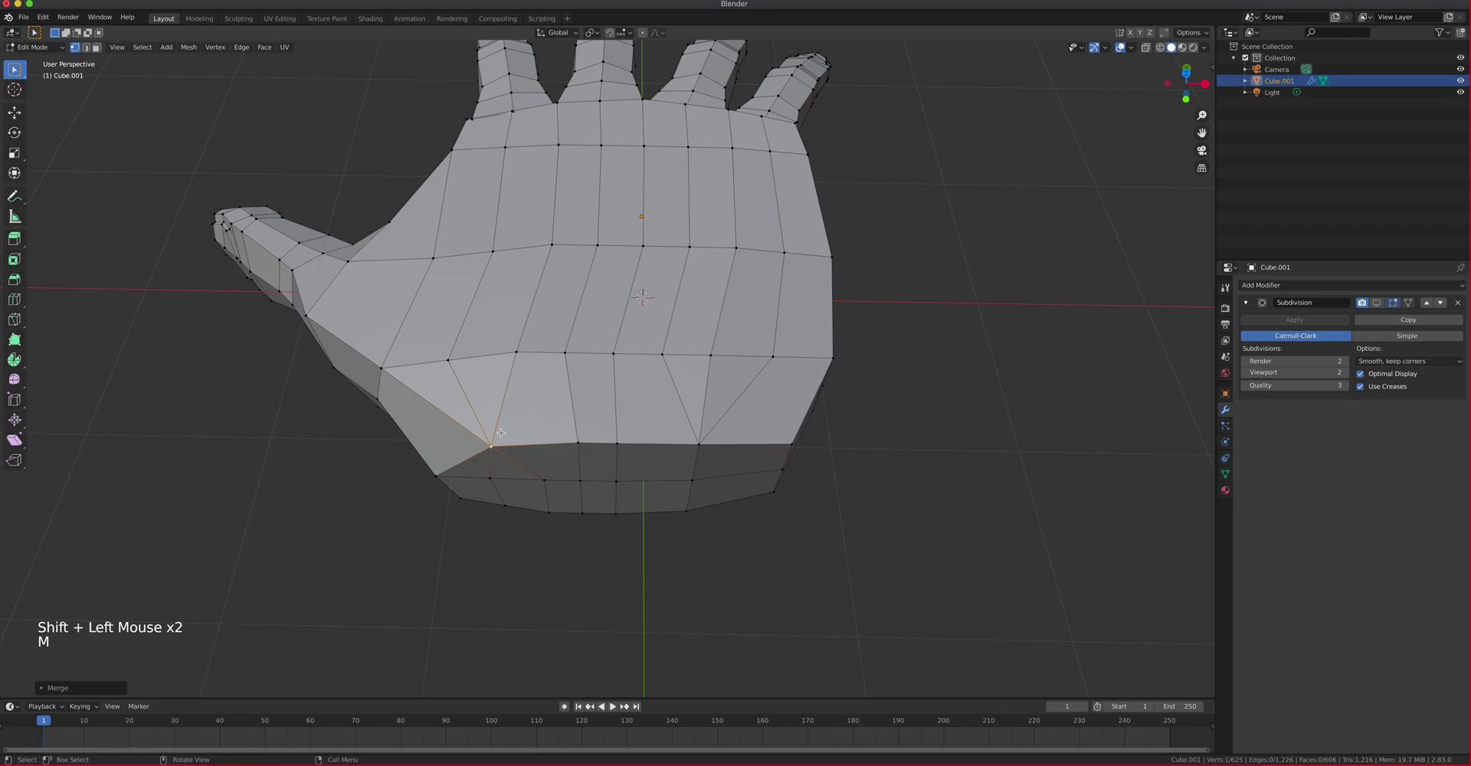
left_click(543, 480)
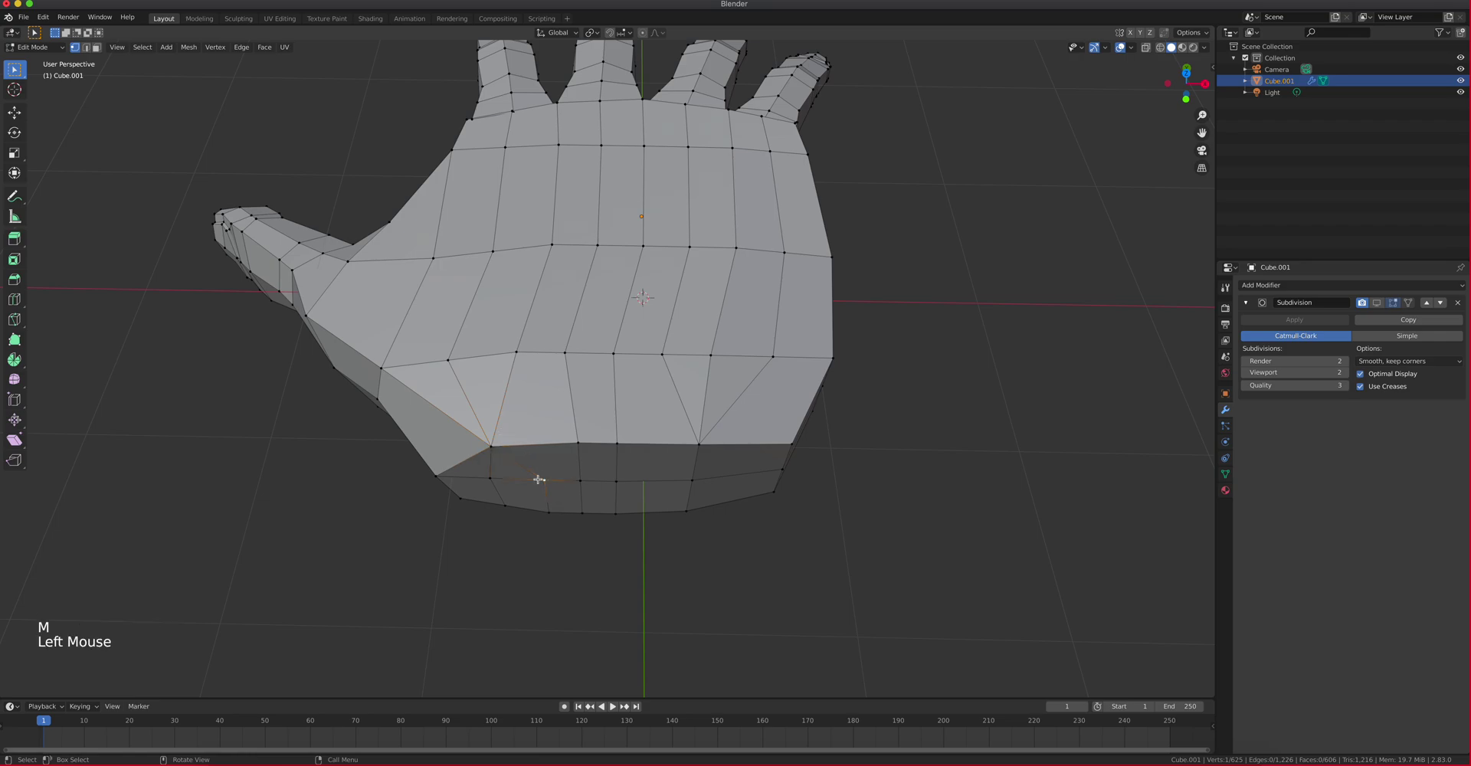
left_click(491, 479, "shift")
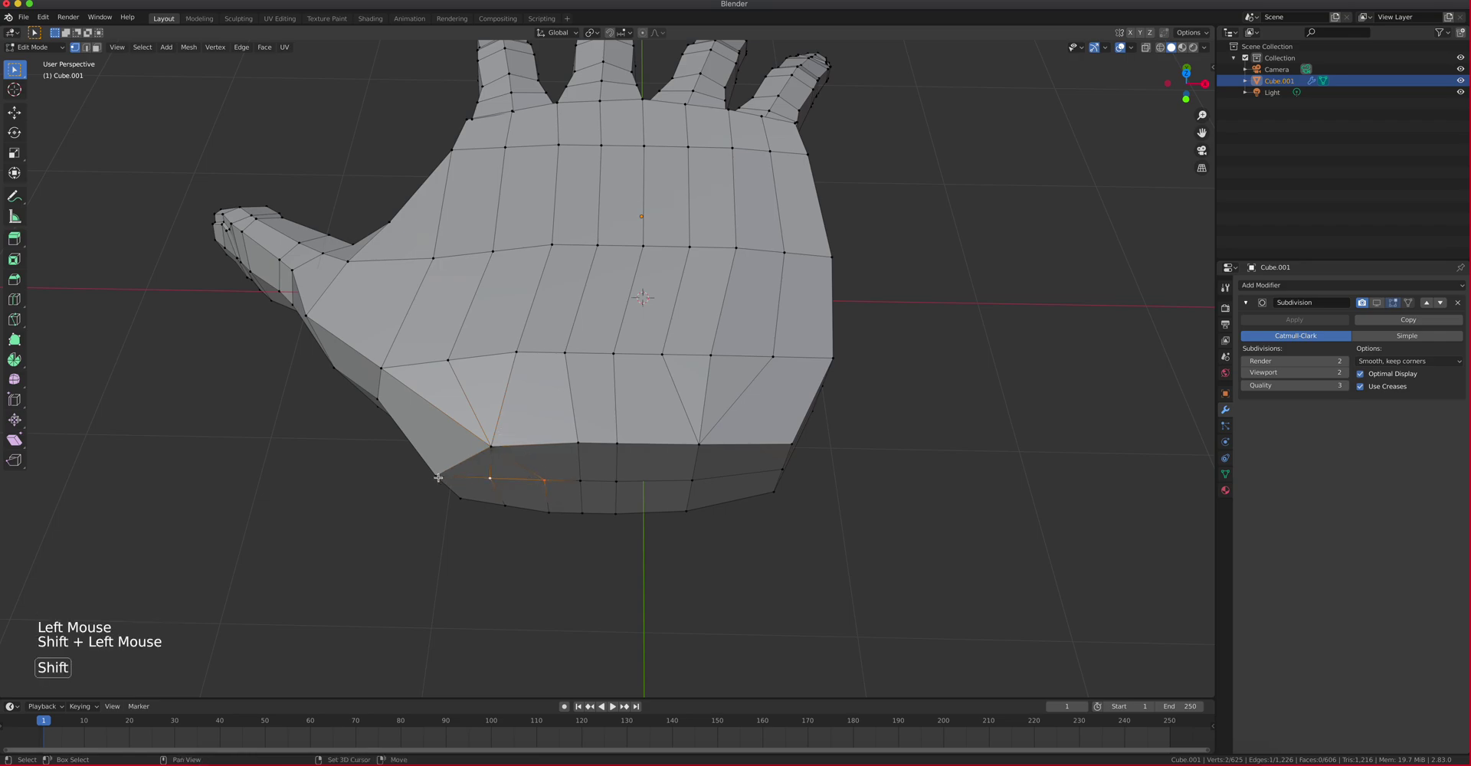
key("super+z")
key("super+z")
key("super+z")
key("super+z")
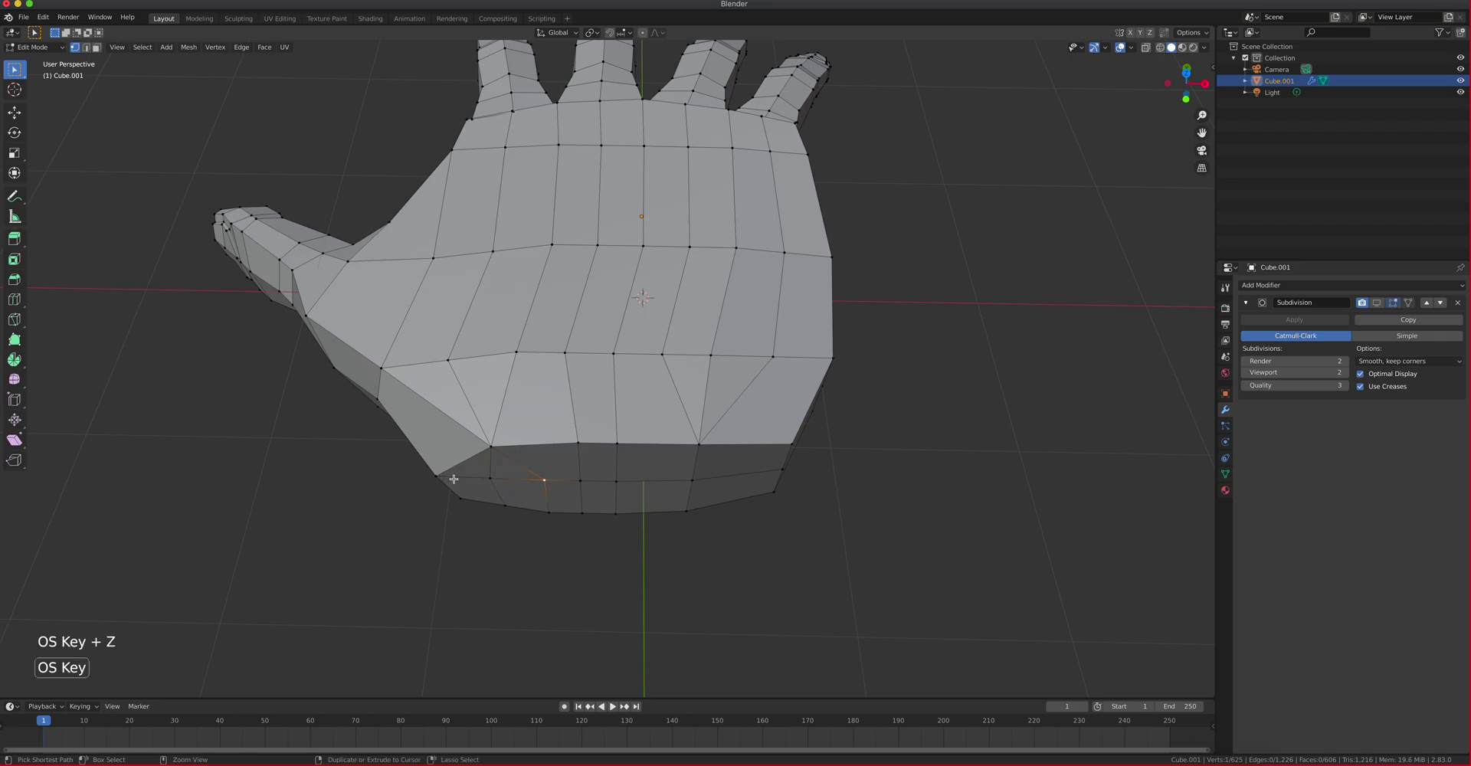
Merge three neighboring vertices on the upper wrist edge, one in from the thumb-side corner, into one
left_click(494, 447)
left_click(543, 443, "shift")
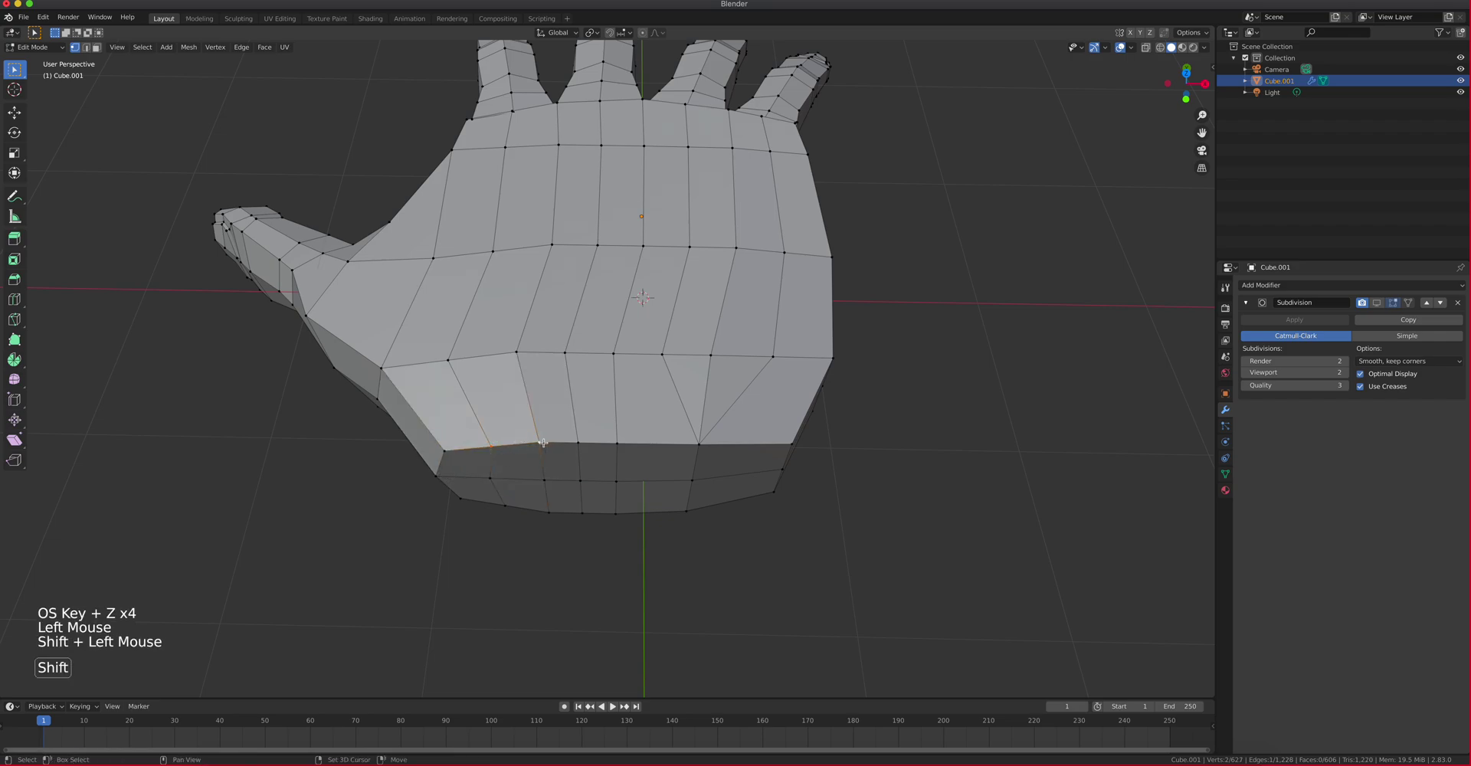
left_click(576, 443, "shift")
key("m")
left_click(576, 447)
Merge the matching three thumb-side vertices in the wrist end's middle row and on its lower edge into one per row
left_click(580, 482)
left_click(547, 484, "shift")
left_click(488, 480, "shift")
key("m")
left_click(492, 478)
left_click(548, 513, "shift")
left_click(508, 506, "shift")
key("m")
left_click(508, 503)
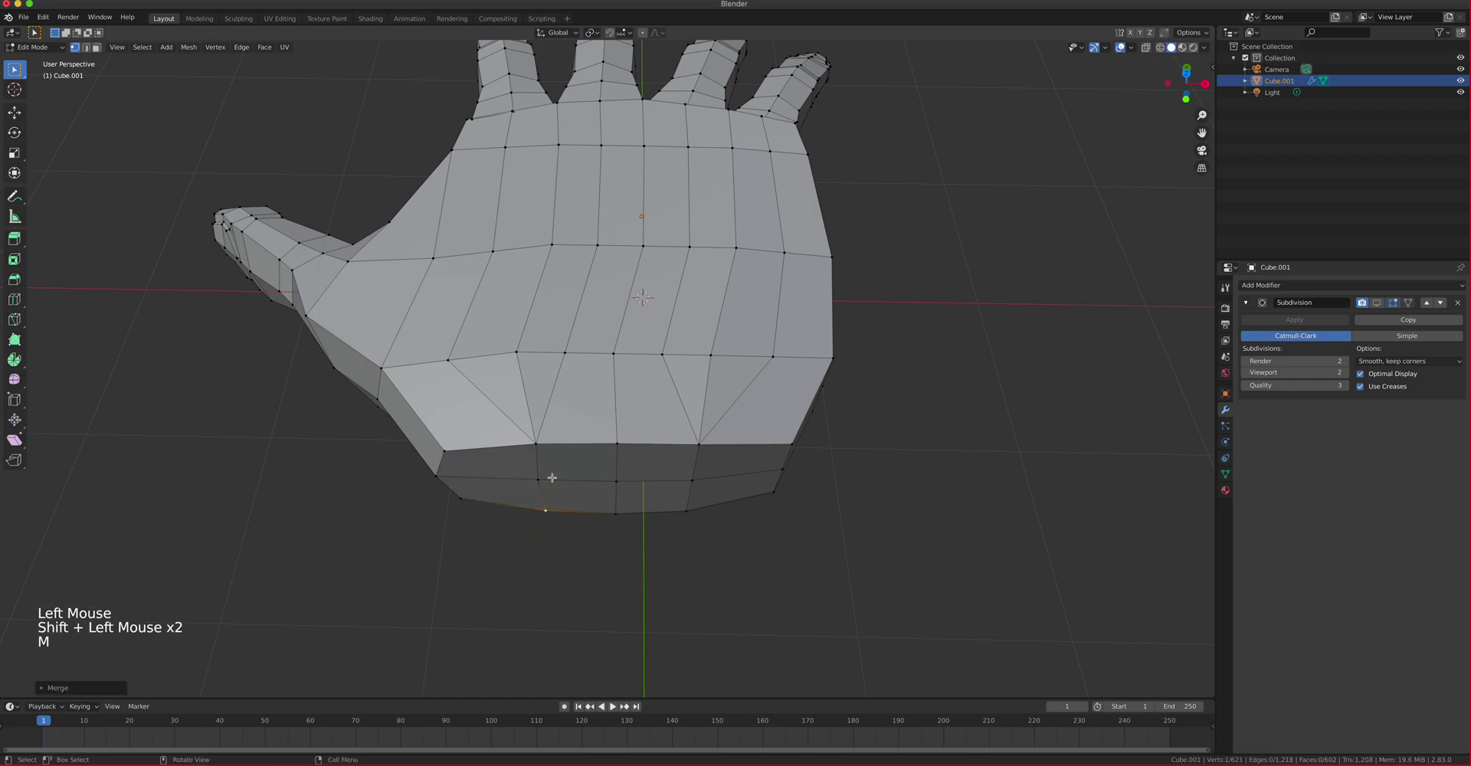
Dissolve the middle edge of each three-edge fan at the merged wrist vertices, on both the back and palm sides
scroll(553, 454, "up", 1)
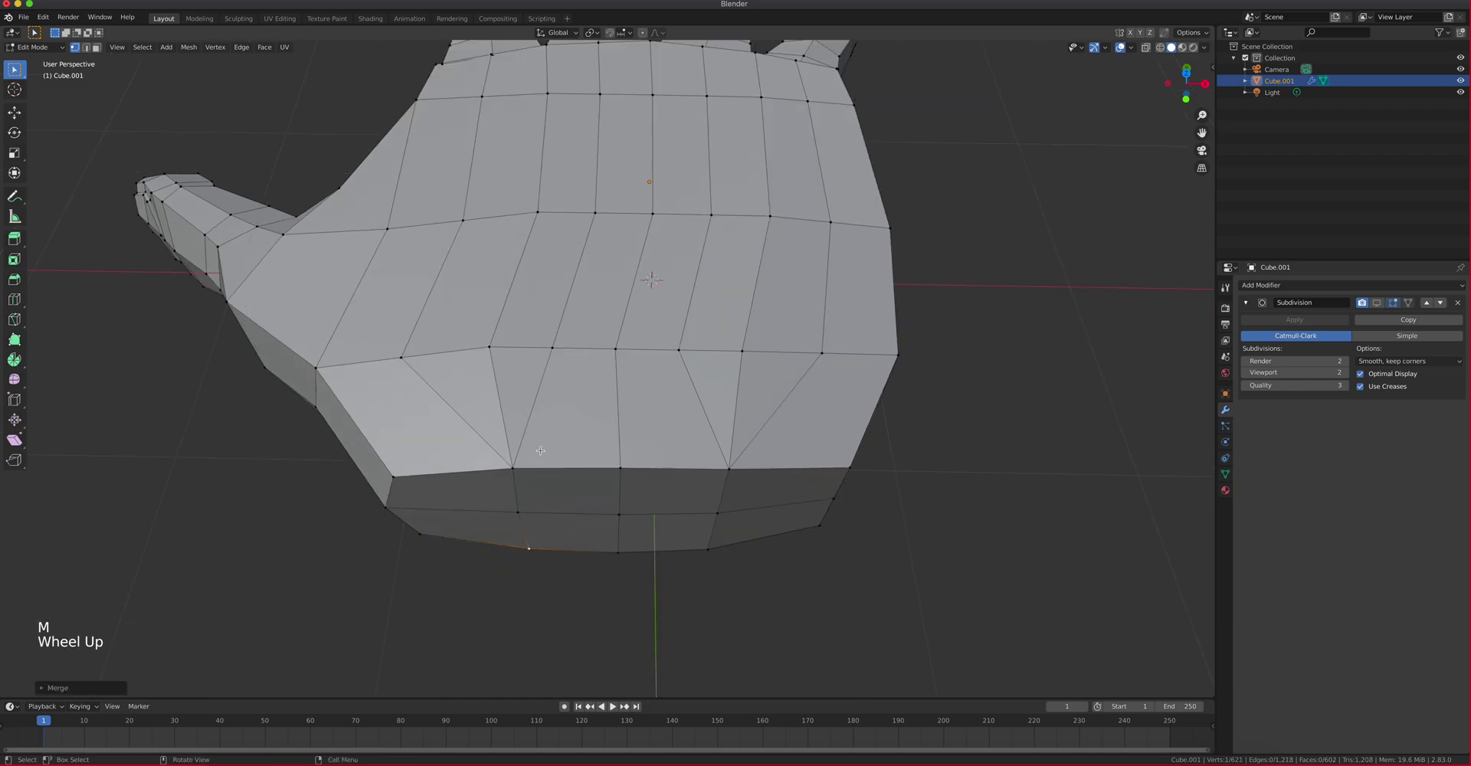
key("2")
left_click(499, 411)
left_click(738, 392, "shift")
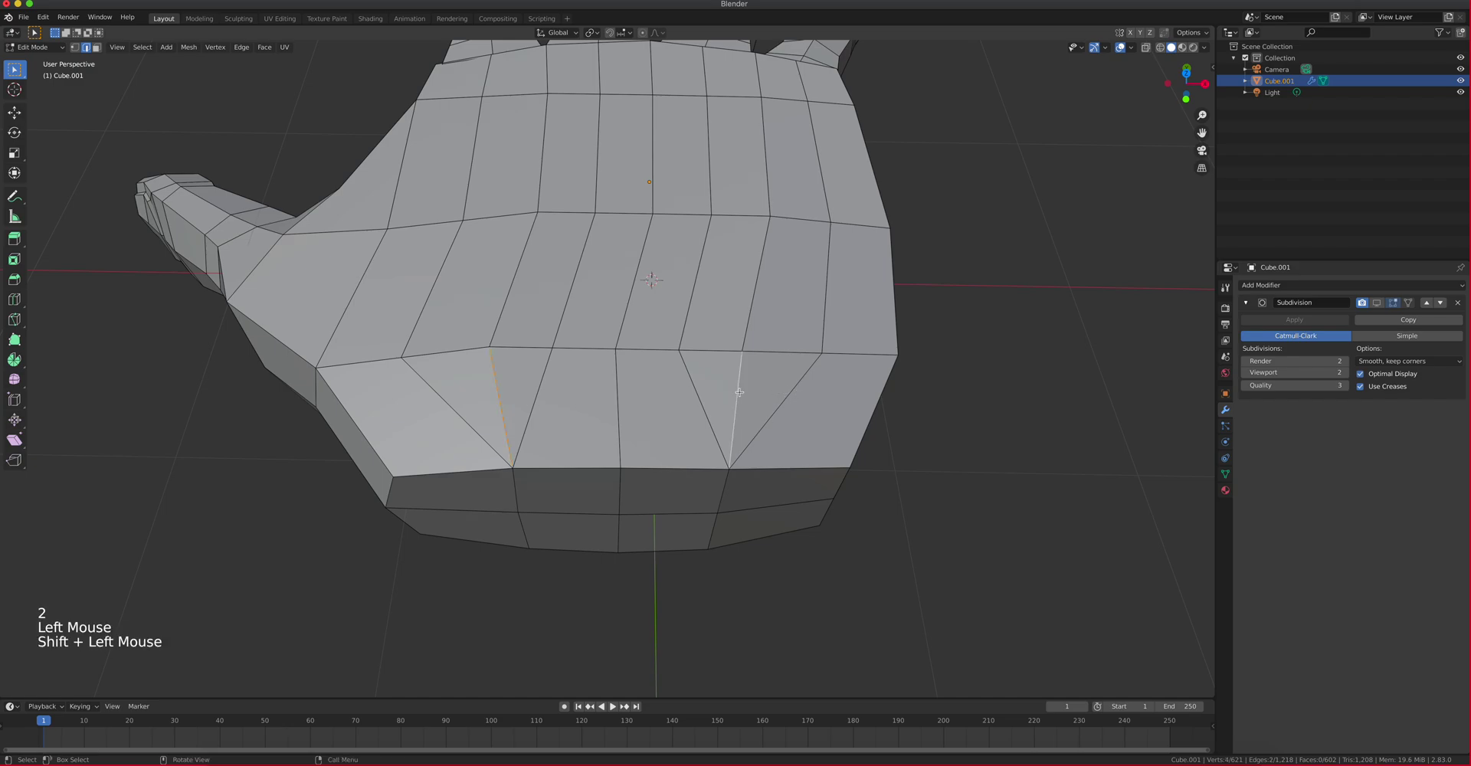
middle_click_drag(738, 394, 680, 282)
left_click(669, 174, "shift")
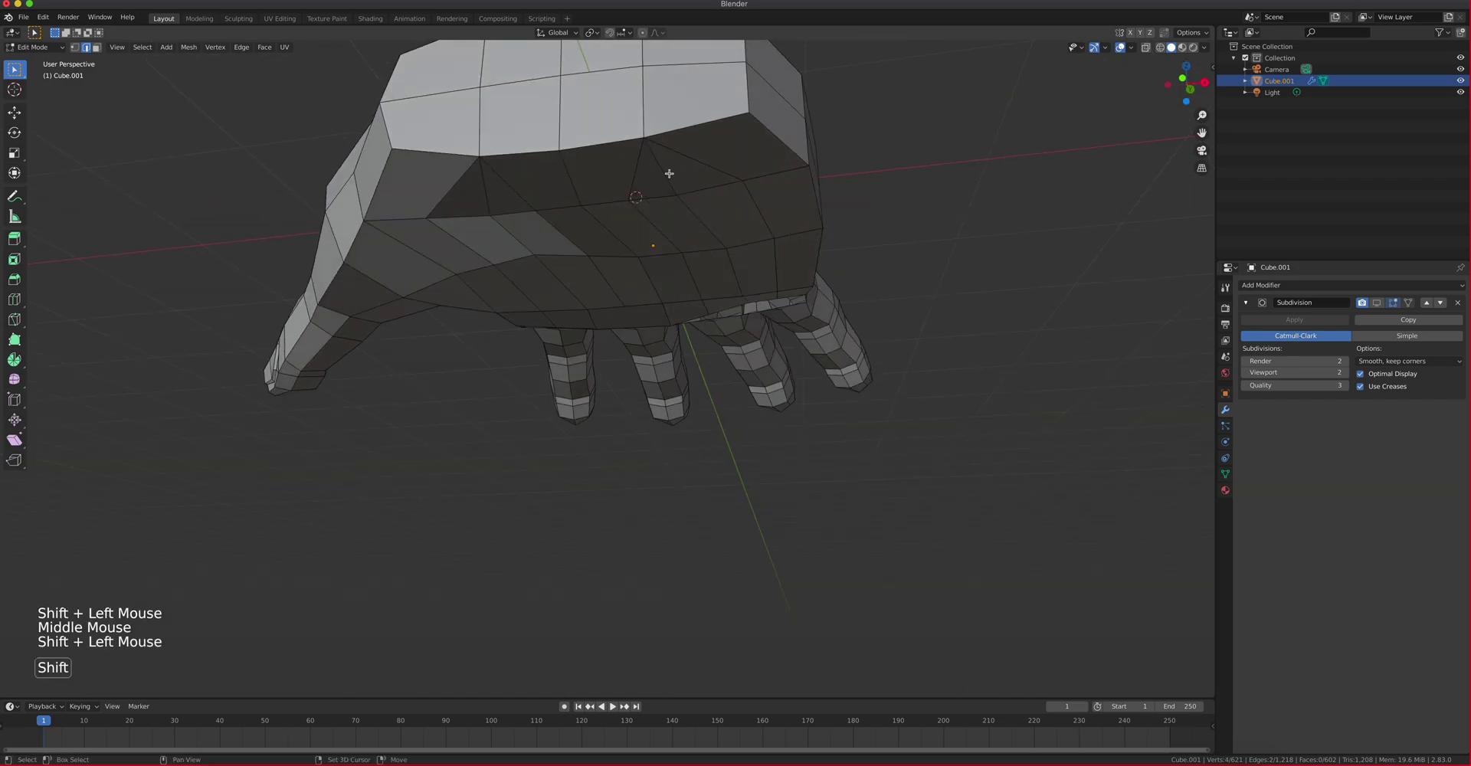
left_click(488, 195, "shift")
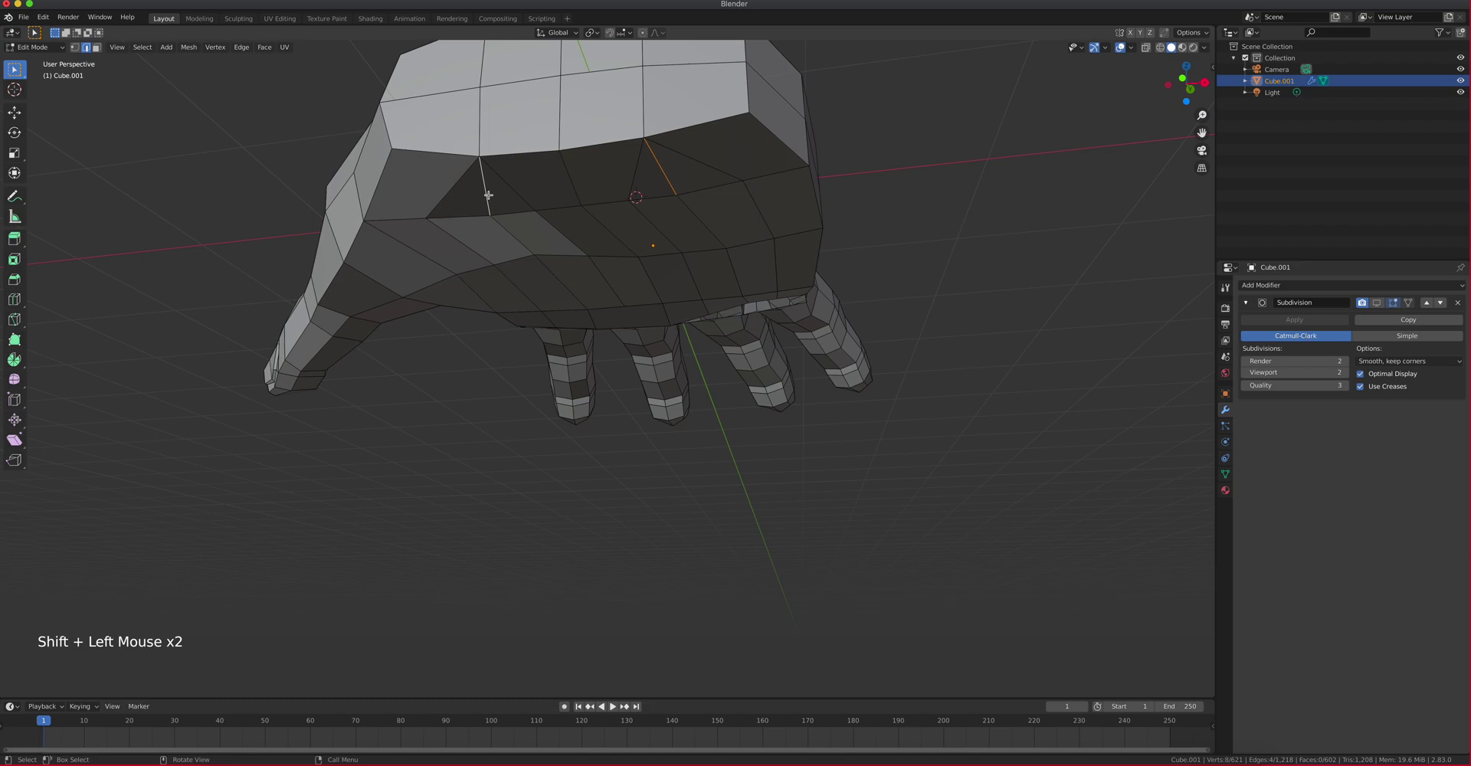
key("x")
left_click(492, 237)
middle_click_drag(493, 239, 587, 347)
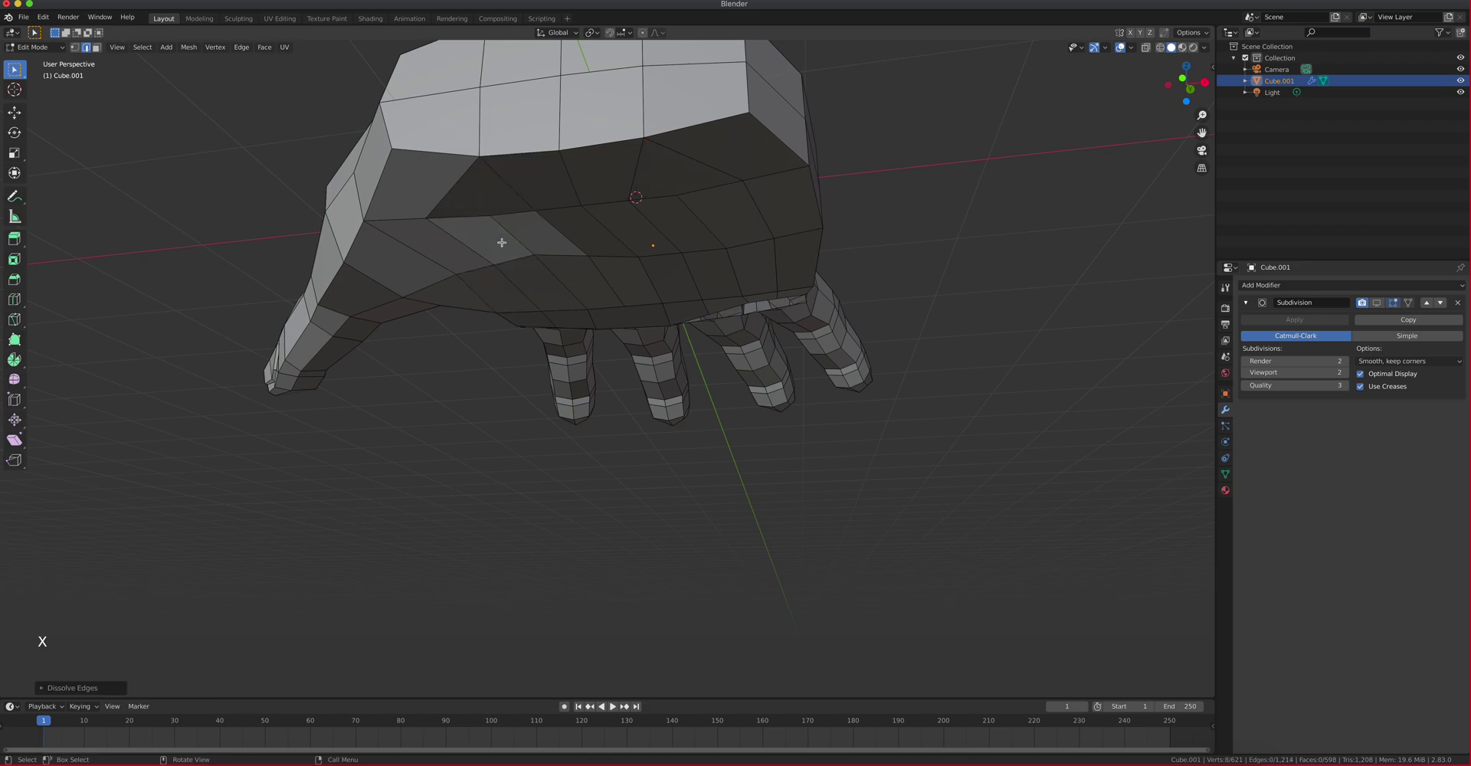
From the top view, reposition the two little-finger-side vertices in the row just above the wrist on the hand's back
scroll(584, 438, "down", 2)
middle_click_drag(584, 437, 552, 370, "shift")
scroll(582, 337, "up", 2)
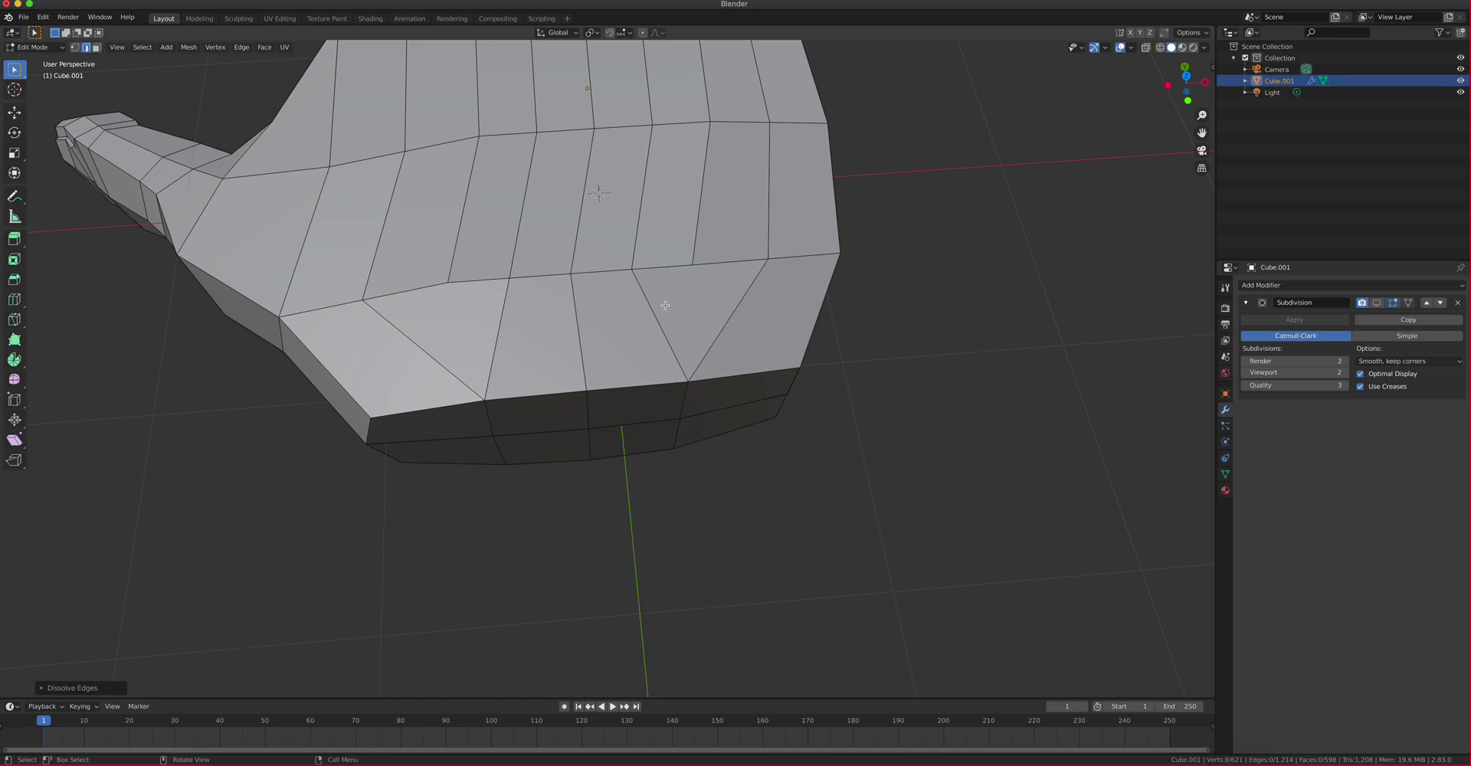
key("KP_7")
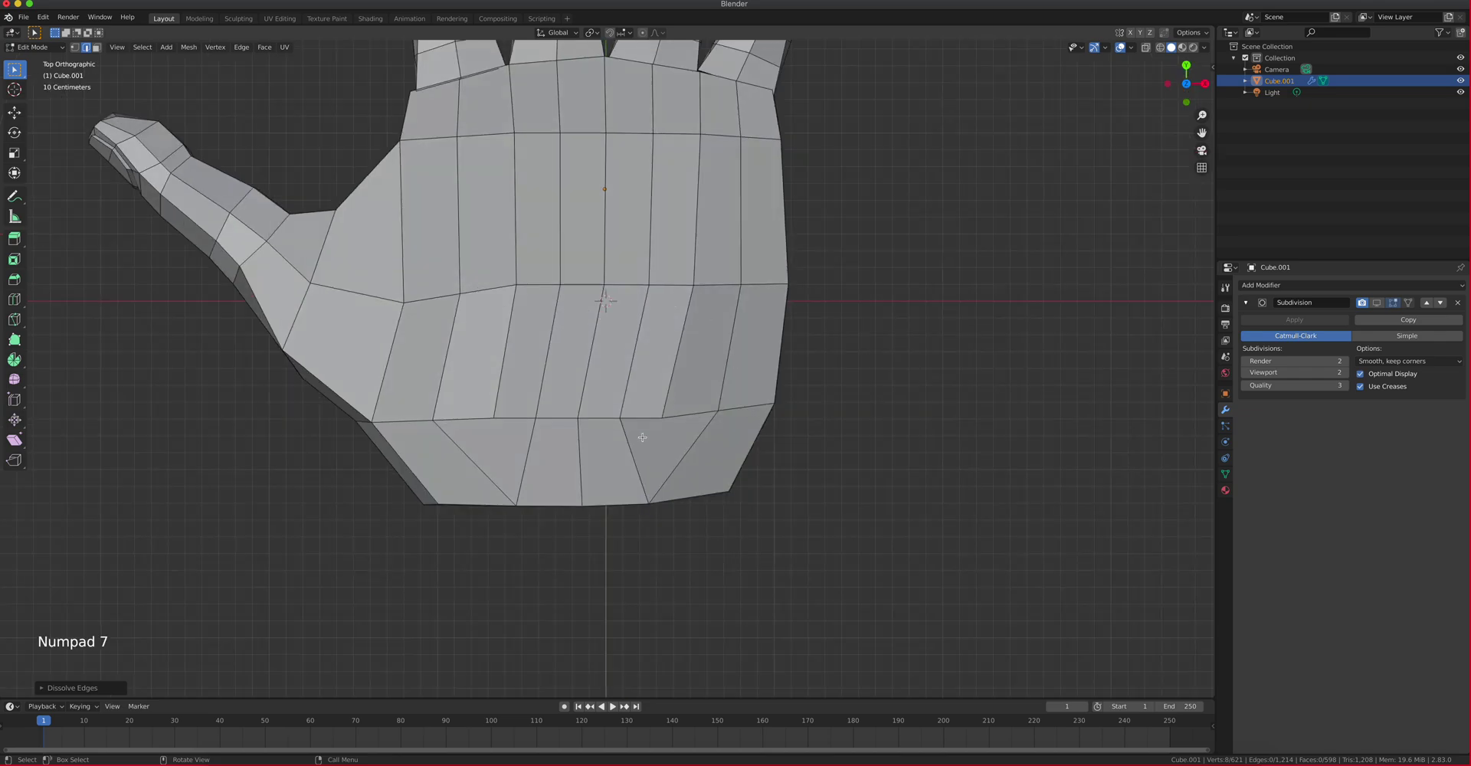
key("1")
left_click(673, 441)
key("g")
left_click(676, 428)
left_click(719, 416)
key("g")
left_click(728, 420)
Move the four central vertices of the row above the wrist slightly toward the fingers
left_click(493, 419)
key("g")
left_click(481, 407)
left_click(535, 417)
key("g")
left_click(541, 407)
left_click(577, 418)
key("g")
left_click(576, 407)
left_click(621, 417)
key("g")
left_click(621, 411)
Nudge the thumb-side and little-finger-side vertices of the row above the wrist toward the fingers
left_click(434, 420)
key("g")
left_click(432, 412)
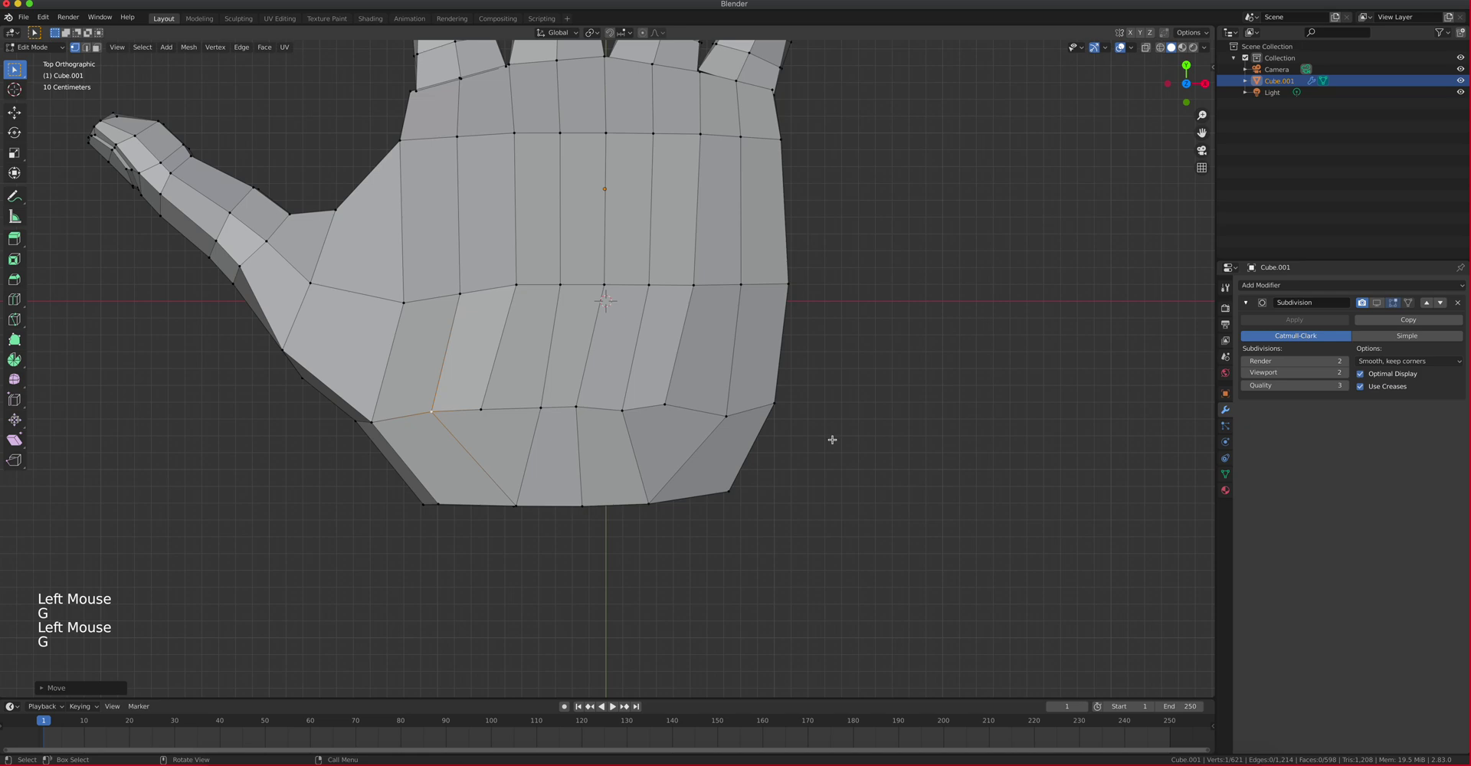
left_click(728, 416)
key("g")
left_click(730, 407)
Extrude the eight end faces of the wrist straight back from the hand to form a long forearm
scroll(720, 412, "up", 2)
scroll(716, 413, "down", 4)
middle_click_drag(704, 418, 699, 345)
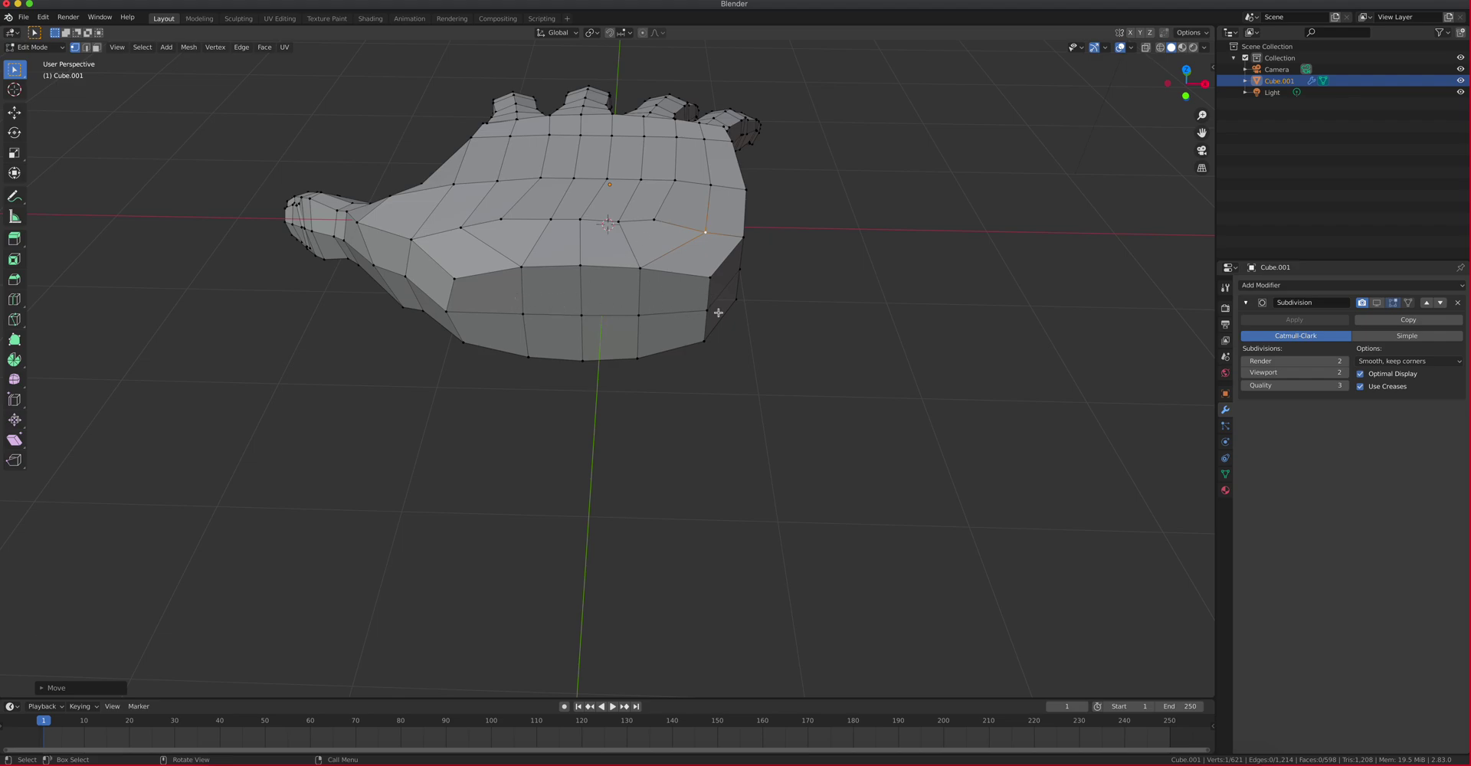
middle_click_drag(596, 291, 572, 307)
key("2")
key("3")
left_click(622, 351)
left_click(573, 341, "shift")
left_click(501, 324, "shift")
left_click(458, 310, "shift")
left_click(463, 346, "shift")
left_click(509, 349, "shift")
left_click(595, 372, "shift")
left_click(578, 371, "shift")
middle_click_drag(614, 372, 598, 306)
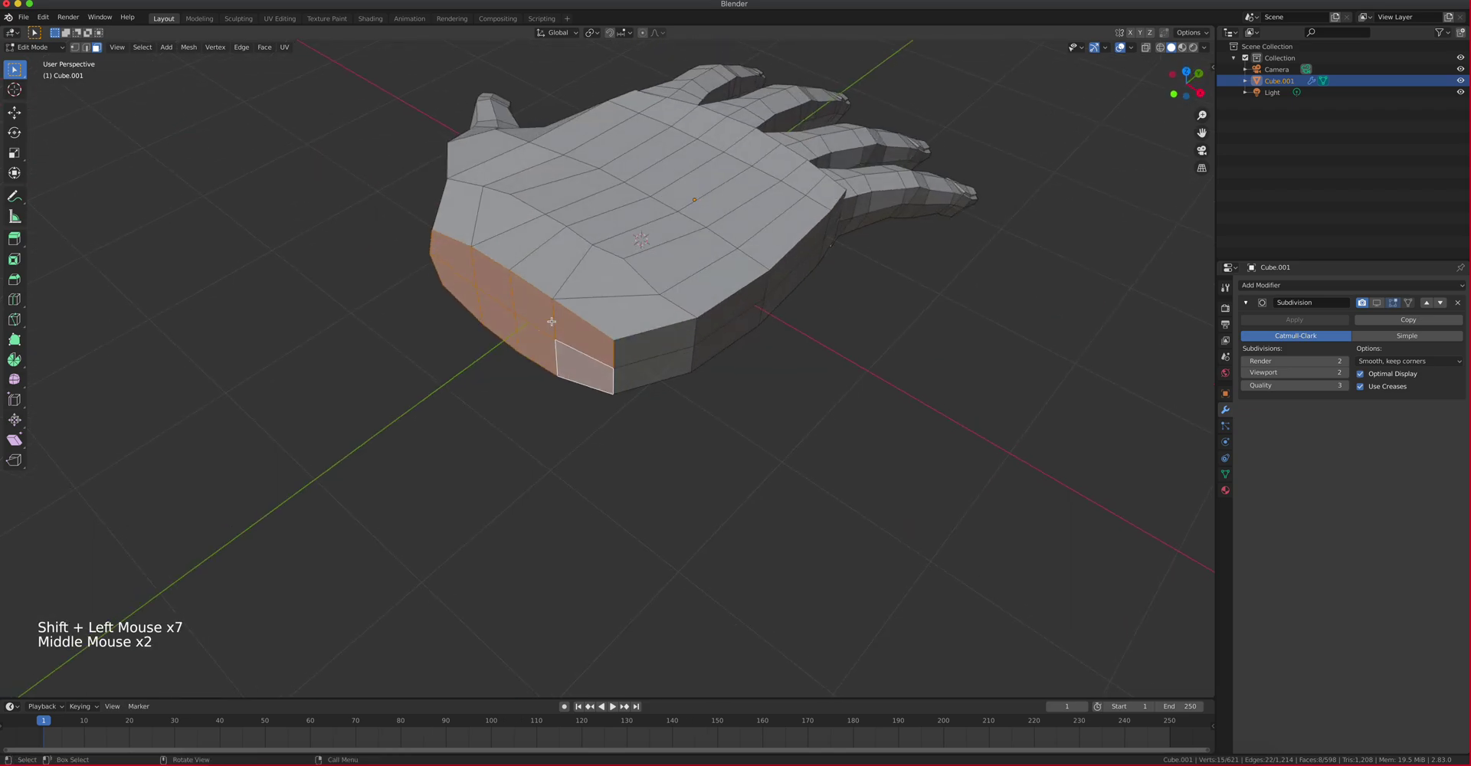
key("KP_7")
scroll(554, 425, "down", 3)
scroll(554, 425, "down", 1)
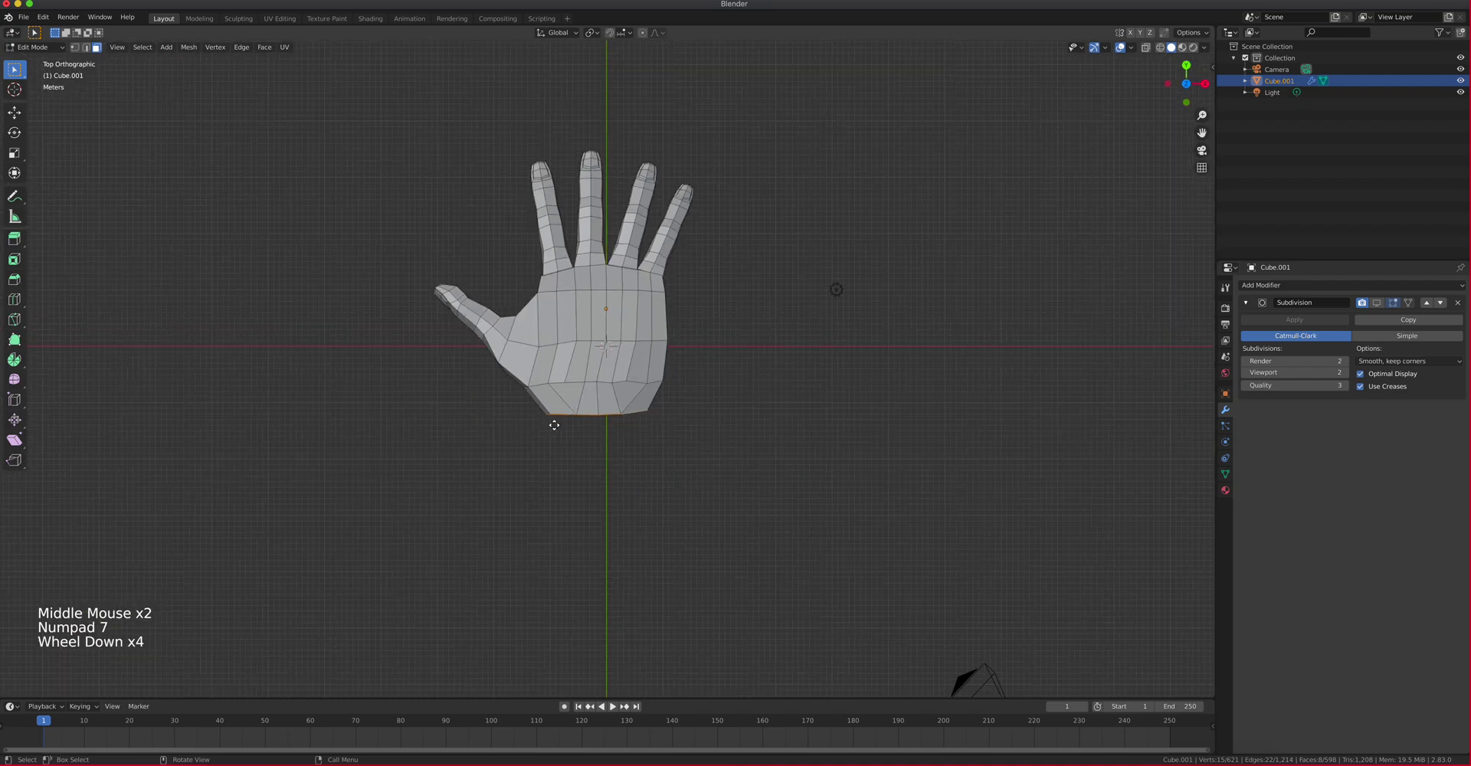
key("e")
left_click(542, 585)
middle_click_drag(541, 585, 486, 479)
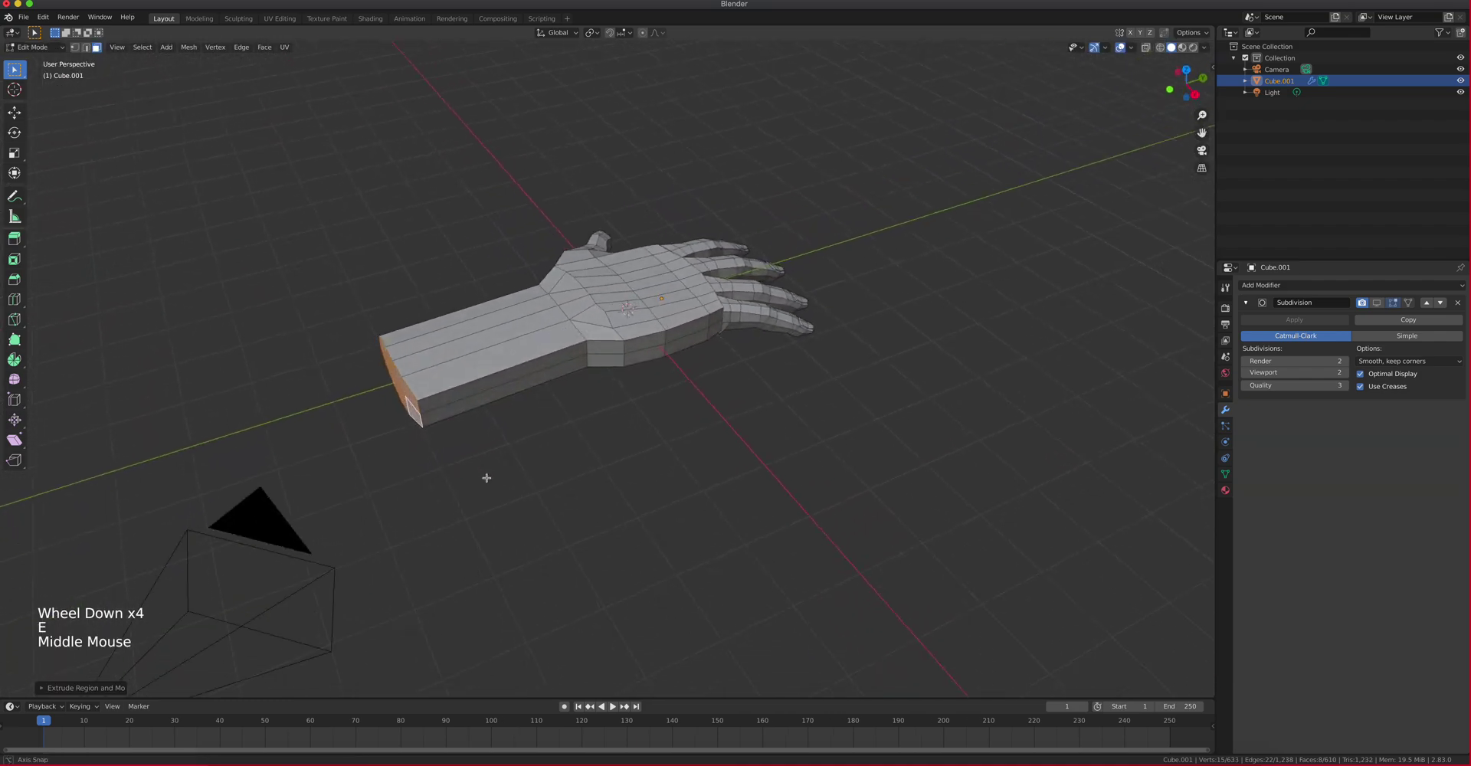
scroll(526, 361, "up", 2)
middle_click_drag(525, 361, 574, 316)
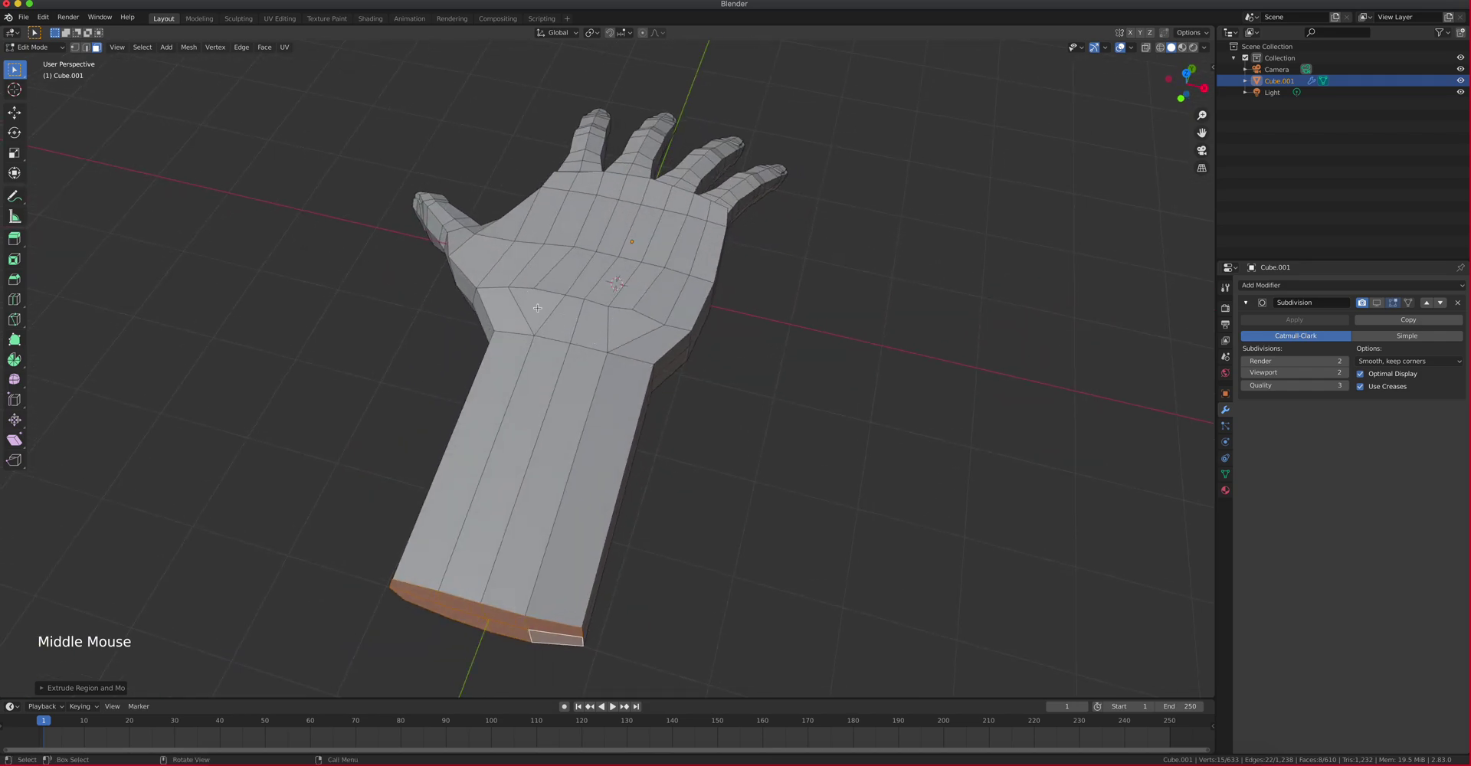
middle_click_drag(537, 307, 563, 355)
scroll(562, 355, "up", 3)
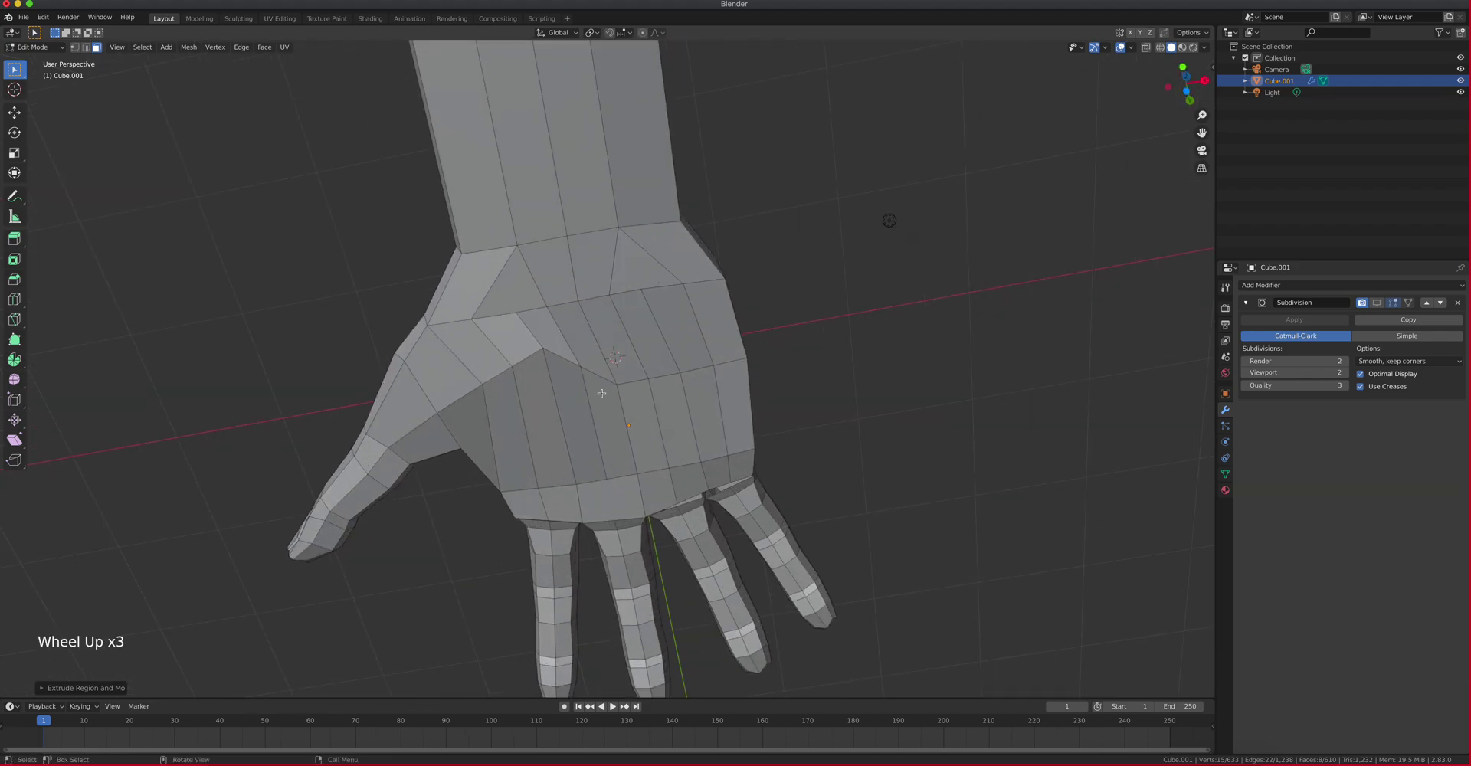
middle_click_drag(544, 425, 476, 605)
scroll(635, 430, "down", 1)
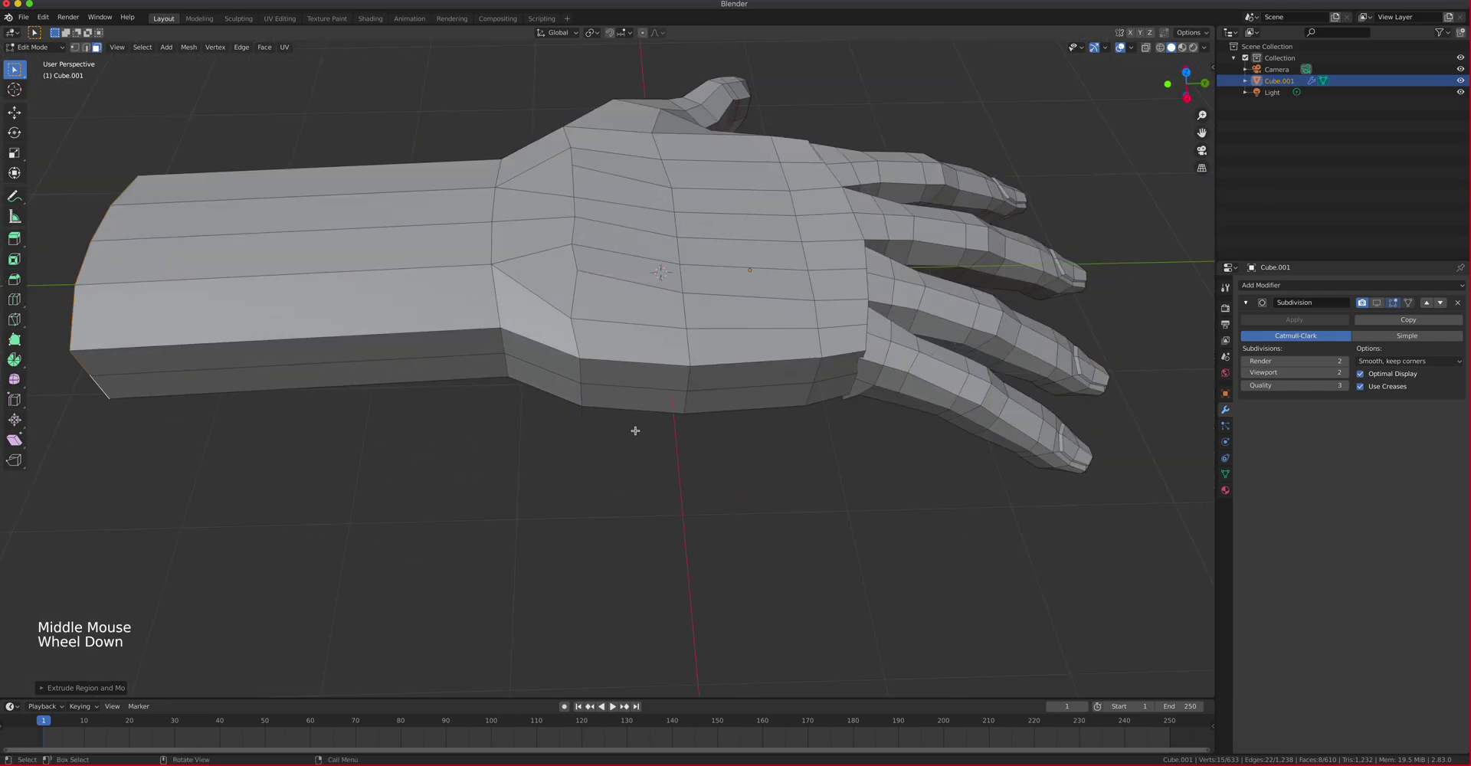
key("ctrl+r")
left_click(745, 355)
middle_click_drag(746, 356, 527, 318)
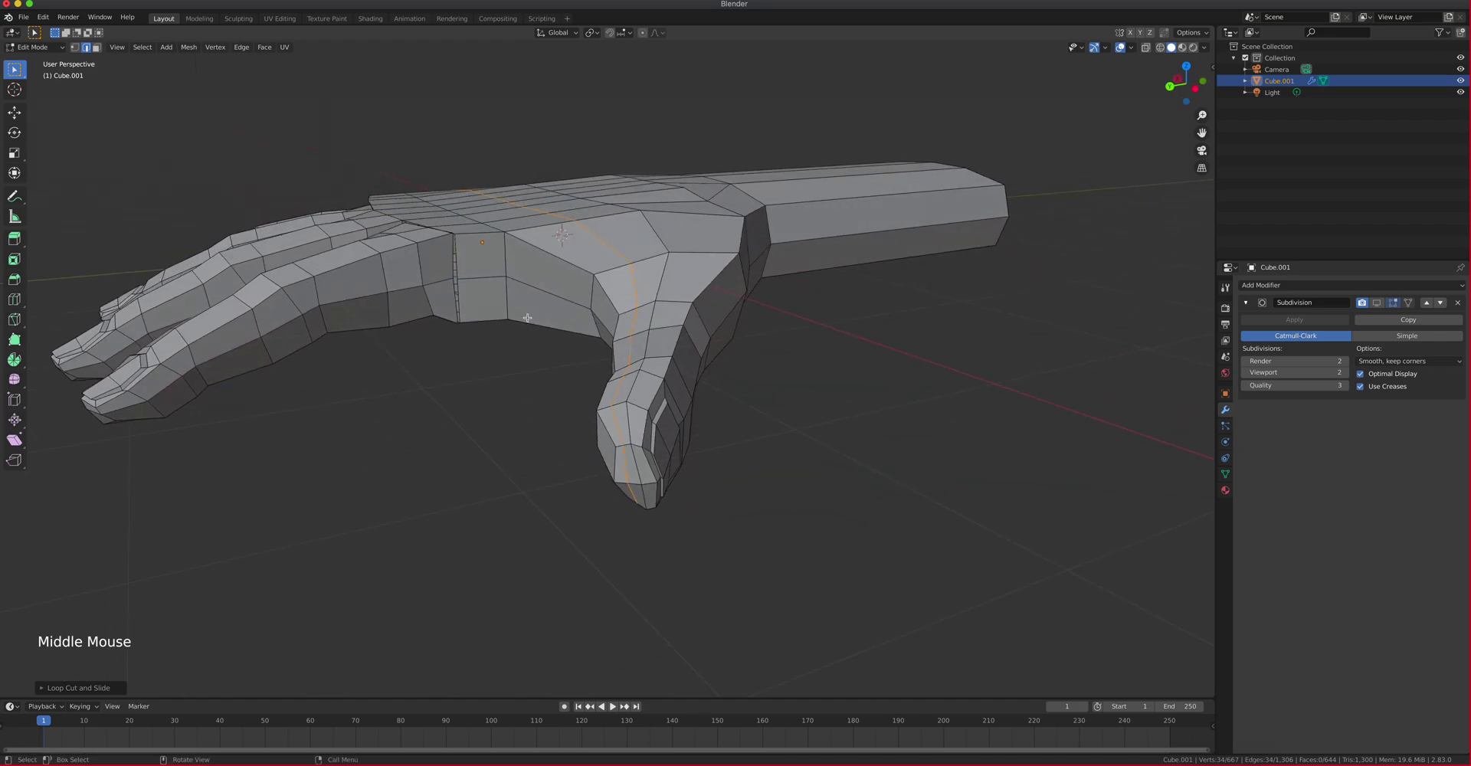
middle_click_drag(648, 312, 723, 217)
key("ctrl")
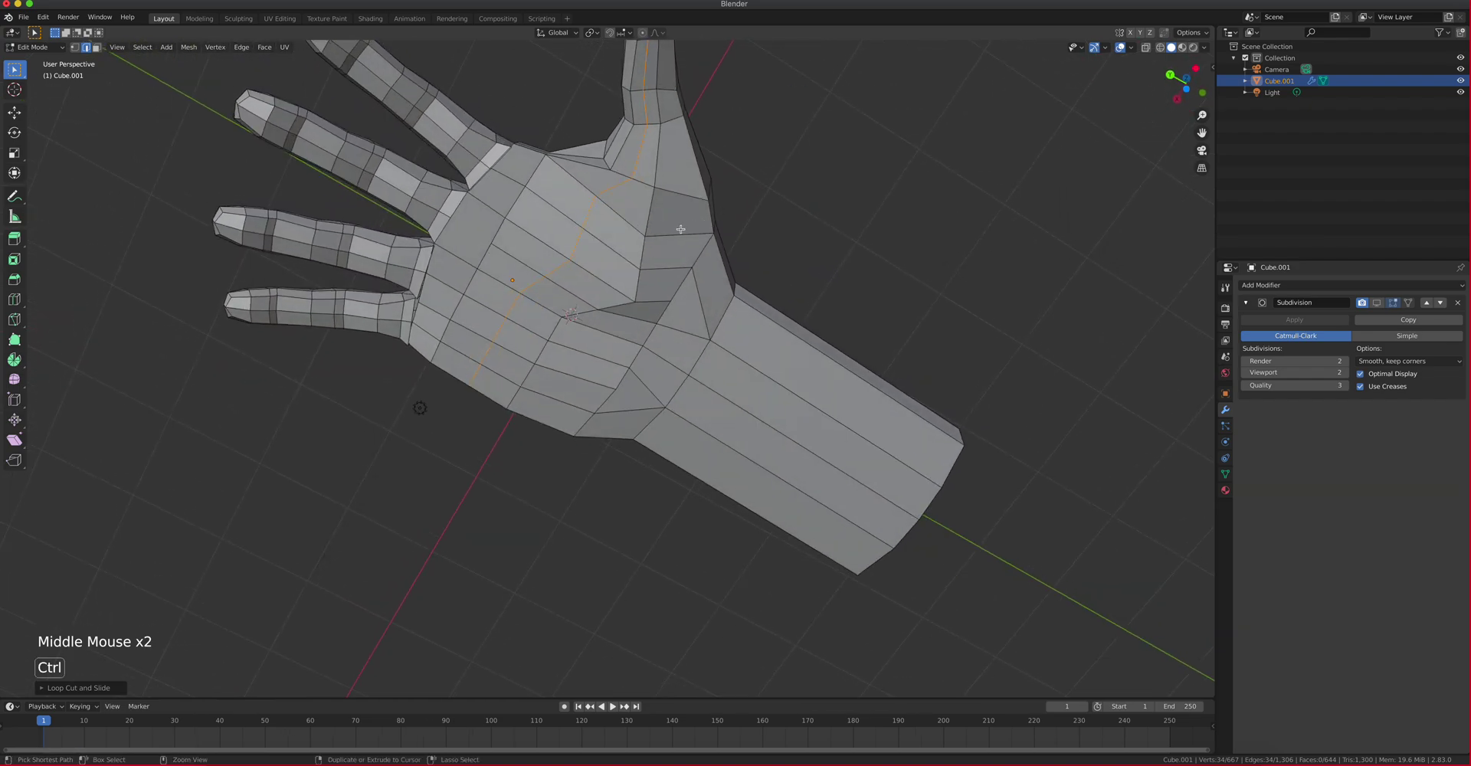
key("ctrl+z")
Move the three thumb-side vertices of the row across the middle of the palm toward the fingers
middle_click_drag(678, 230, 713, 380)
scroll(666, 176, "up", 1)
scroll(666, 176, "down", 3)
scroll(663, 167, "up", 3)
key("1")
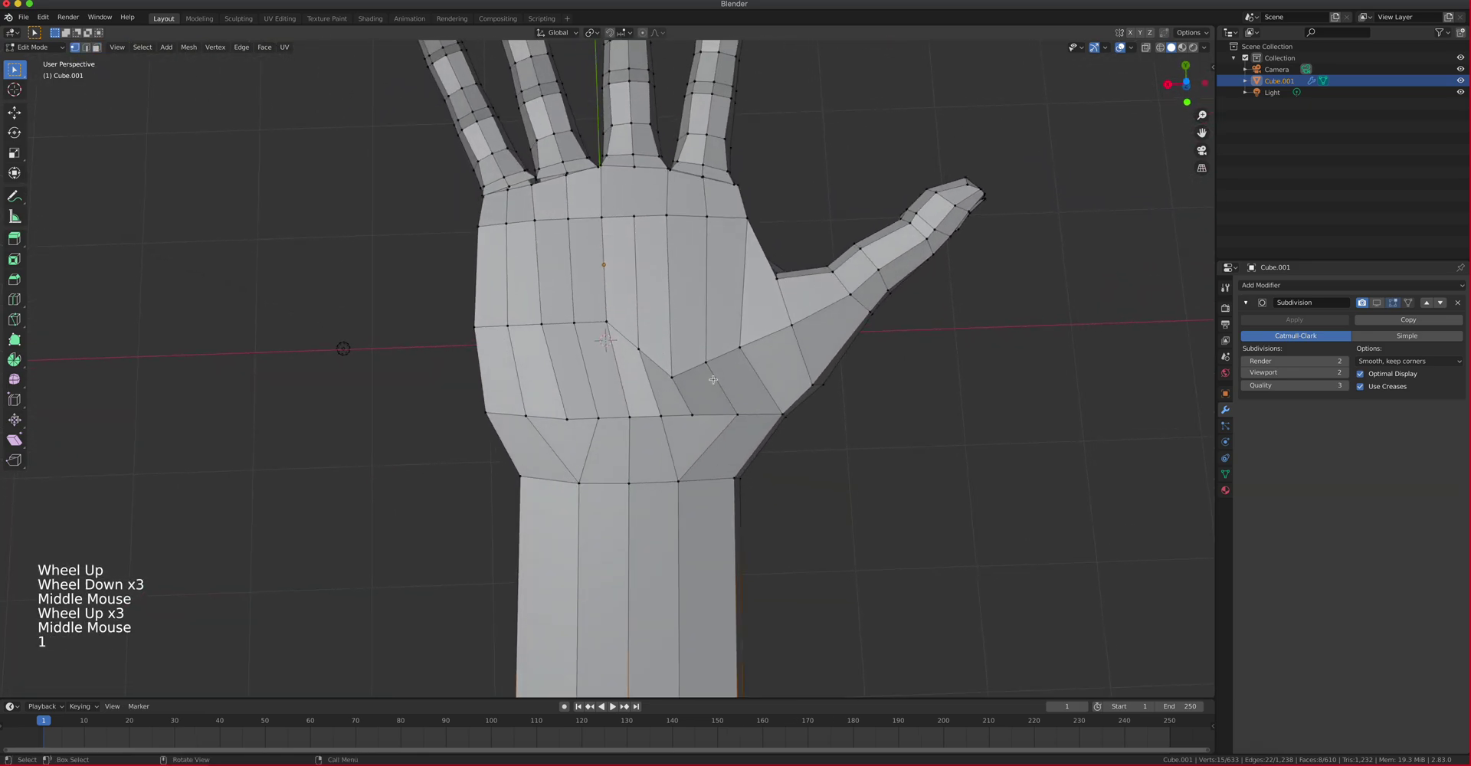
left_click(673, 375)
key("g")
left_click(669, 332)
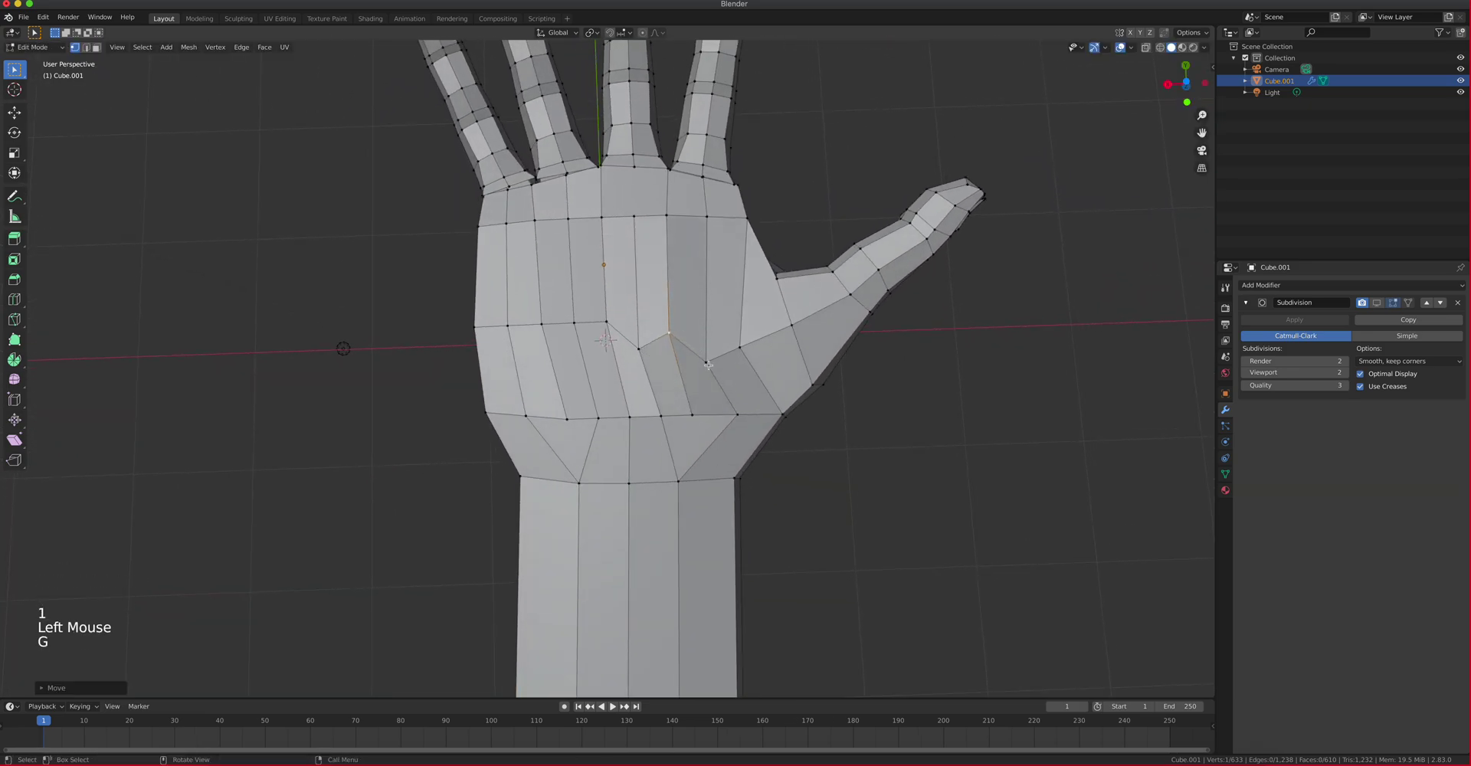
left_click(704, 363)
key("g")
left_click(714, 322)
left_click(740, 347)
key("g")
left_click(743, 320)
Adjust the central vertex and the little-finger-side outer vertex of the mid-palm row slightly
left_click(604, 323)
key("g")
left_click(599, 325)
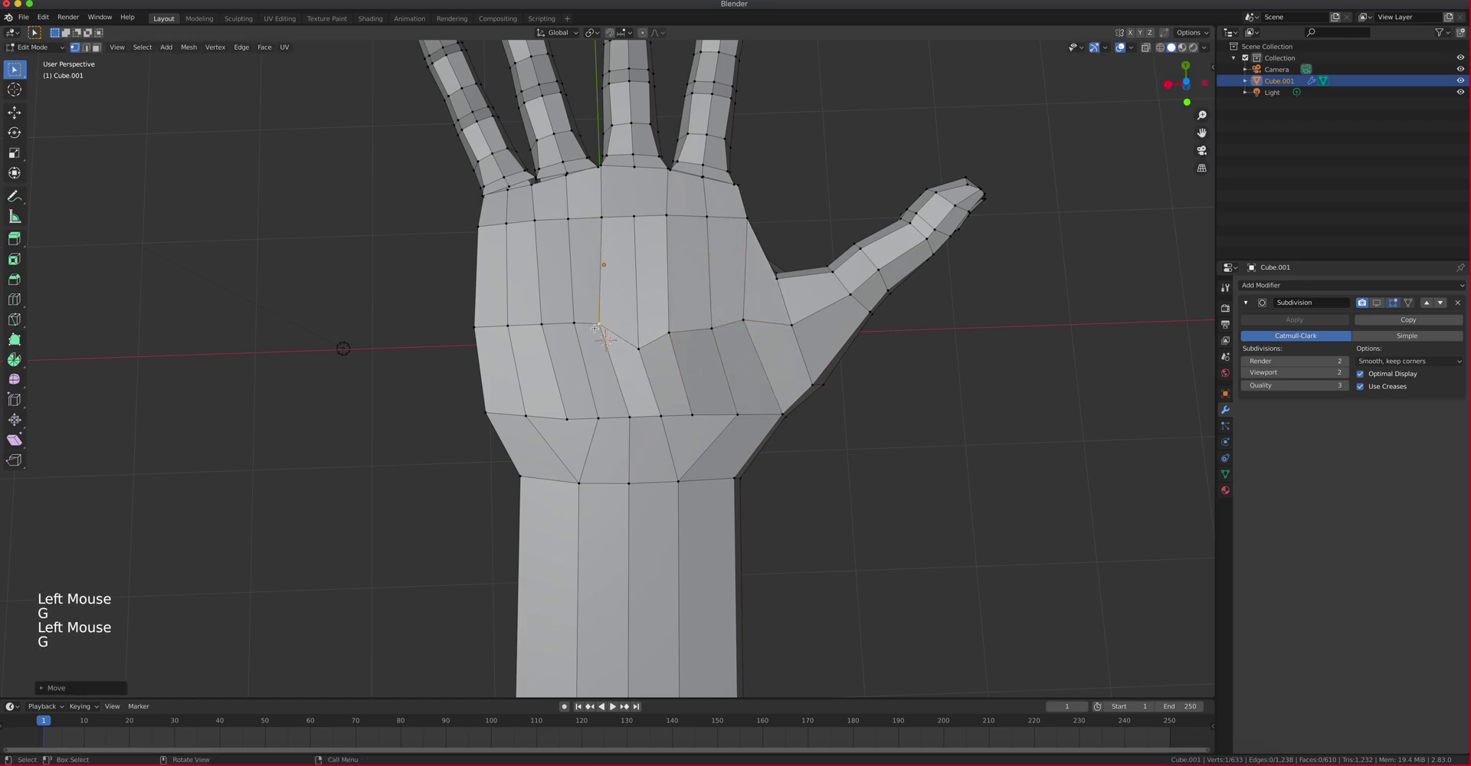
left_click(473, 327)
key("g")
left_click(470, 339)
Lower three adjacent vertices and their little-finger-side neighbor on the palm's underside to make the palm fuller
middle_click_drag(565, 349, 626, 346)
left_click(610, 246)
left_click(580, 243, "shift")
left_click(543, 241, "shift")
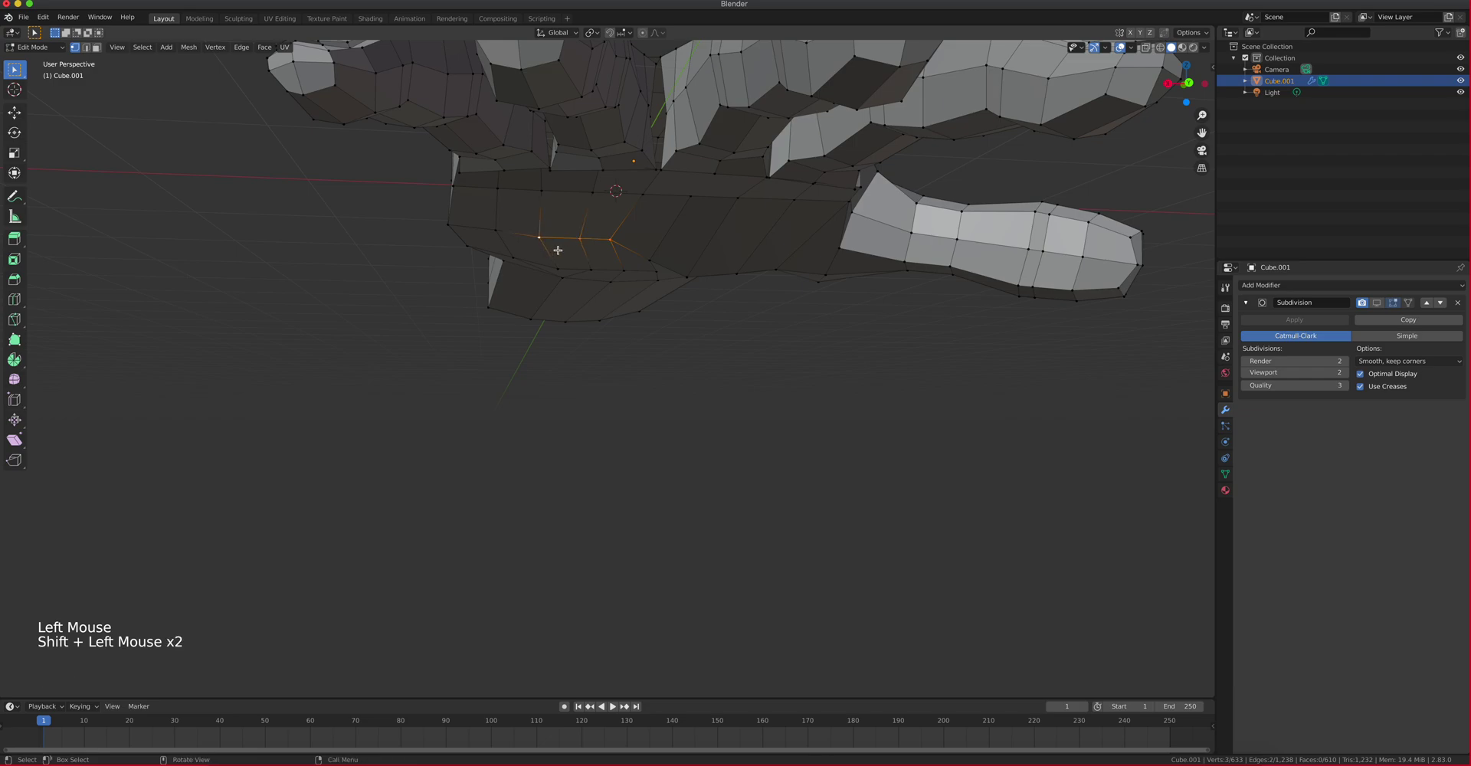
key("g")
left_click(550, 261)
left_click(499, 233)
key("g")
left_click(496, 244)
Examine the hand and forearm mesh from several angles
middle_click_drag(645, 295, 699, 338)
scroll(584, 329, "down", 4)
scroll(590, 332, "up", 3)
scroll(590, 332, "down", 2)
scroll(609, 361, "up", 4)
scroll(703, 341, "down", 2)
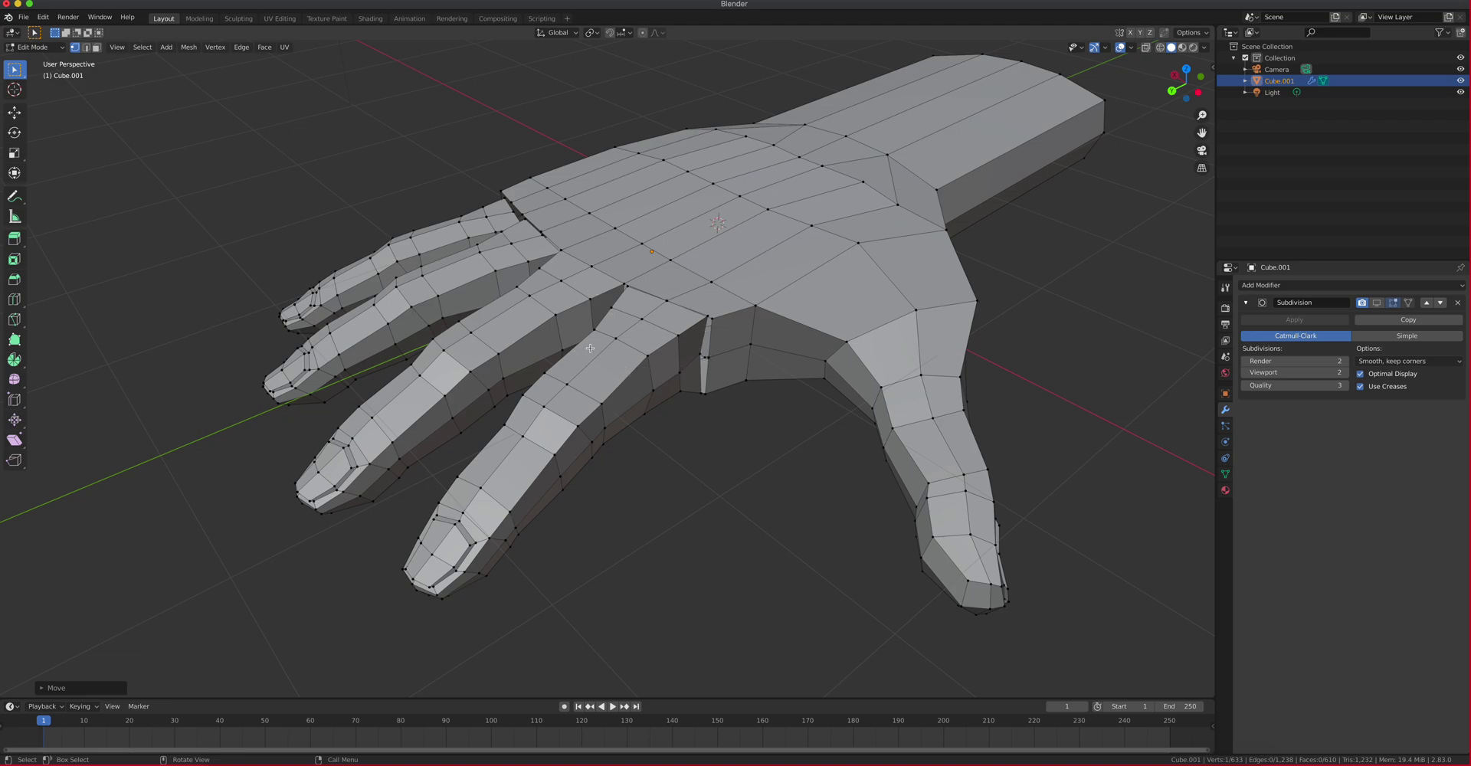
scroll(695, 387, "down", 2)
middle_click_drag(696, 386, 611, 285)
middle_click_drag(566, 207, 812, 322)
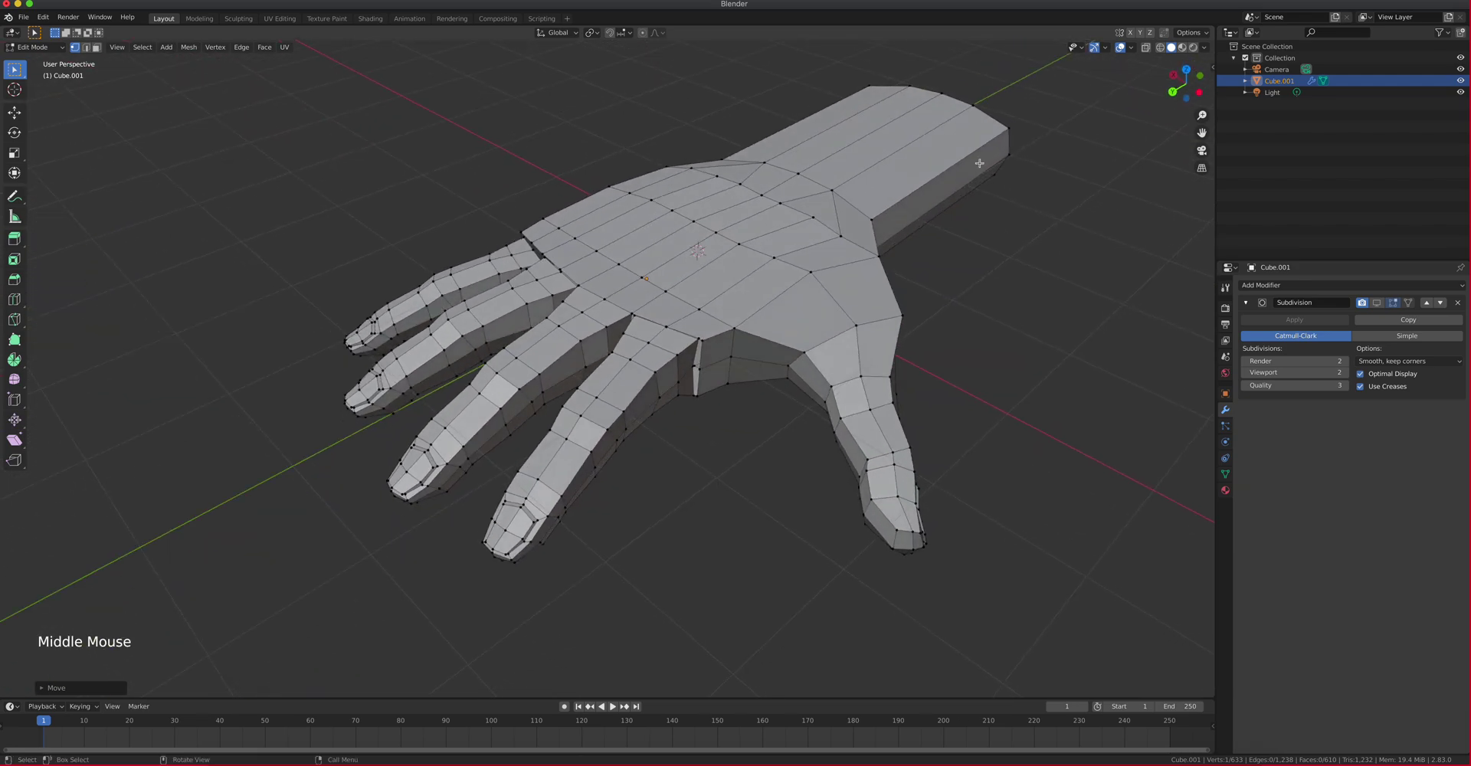